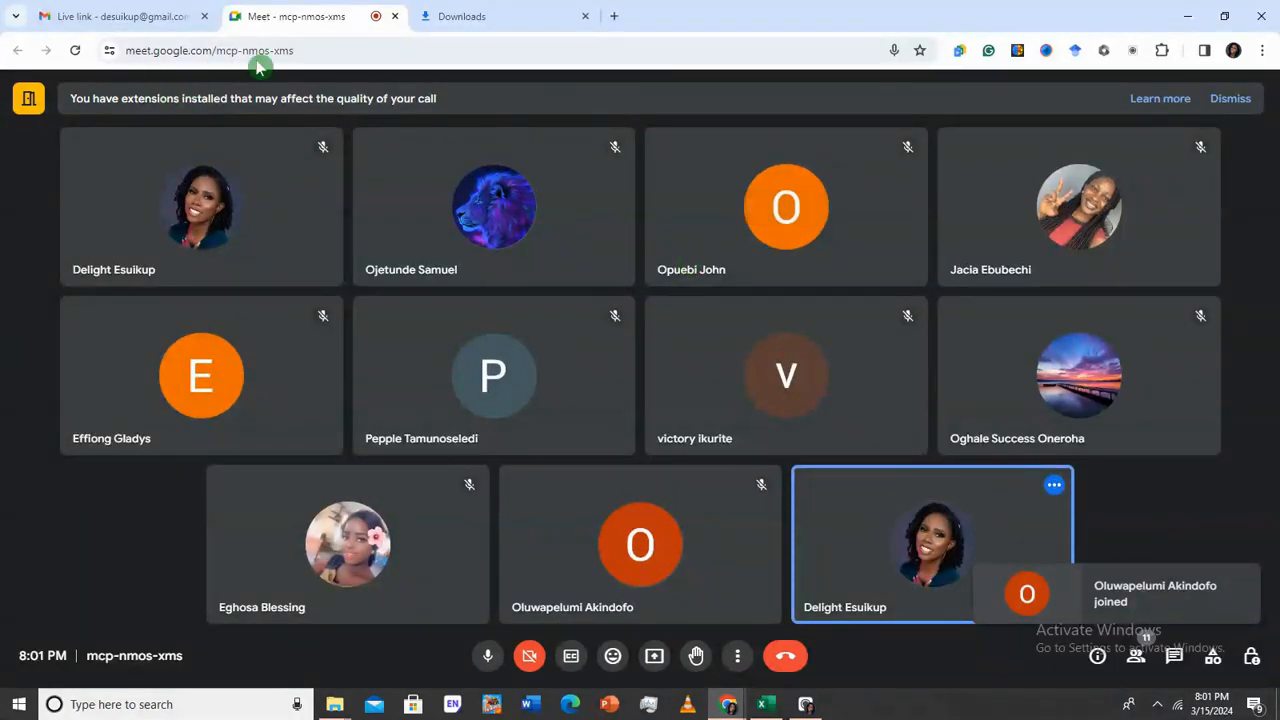
# Share the entire screen with everyone in the Google Meet call
pyautogui.moveTo(770, 712)
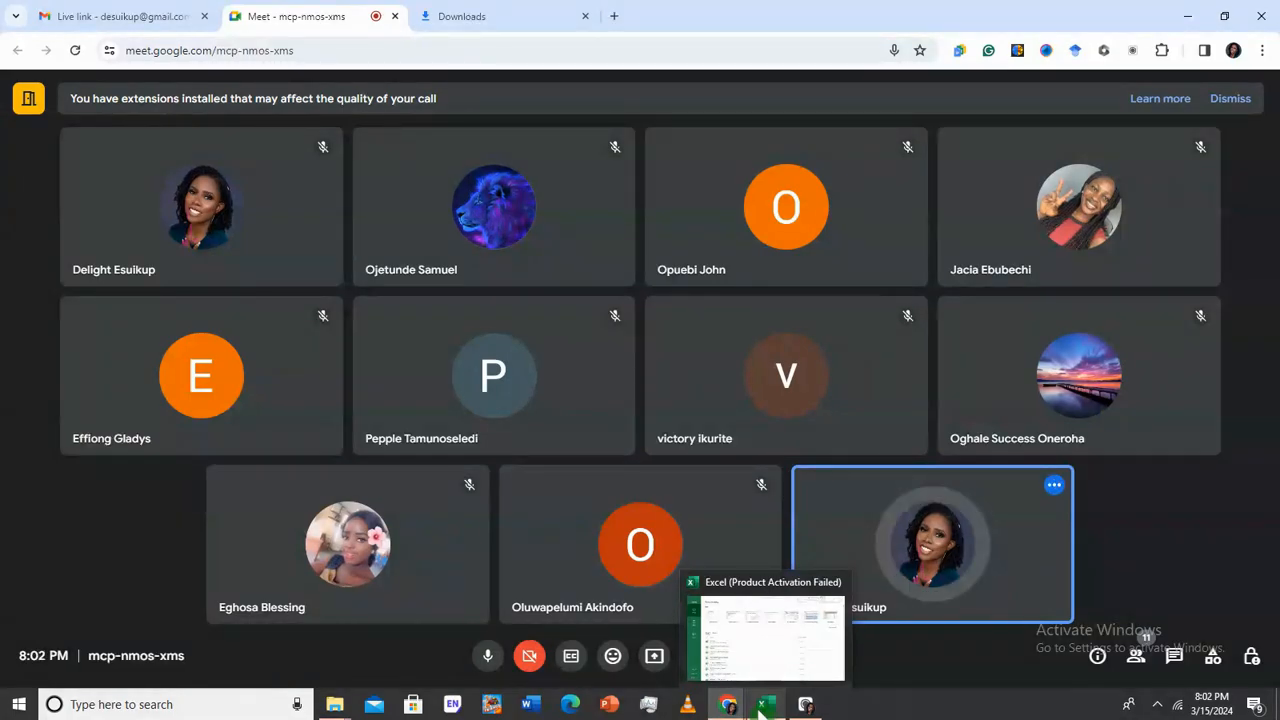
pyautogui.click(720, 633)
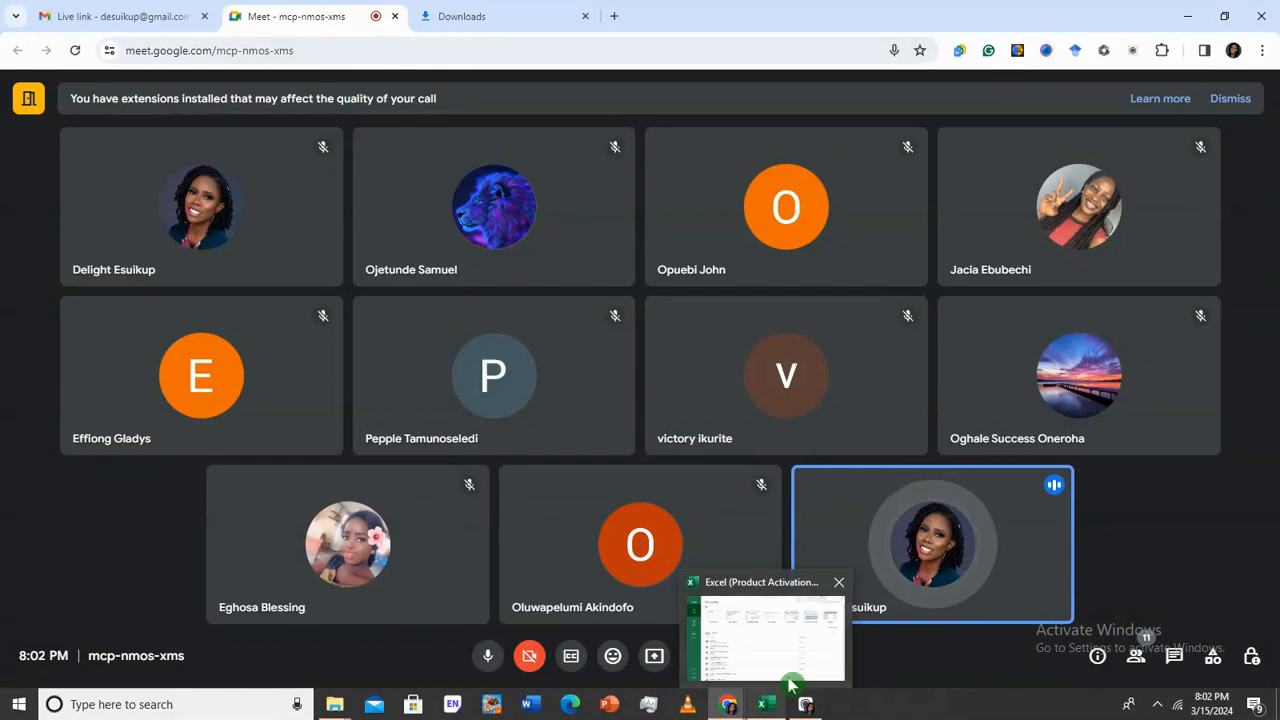
pyautogui.click(657, 667)
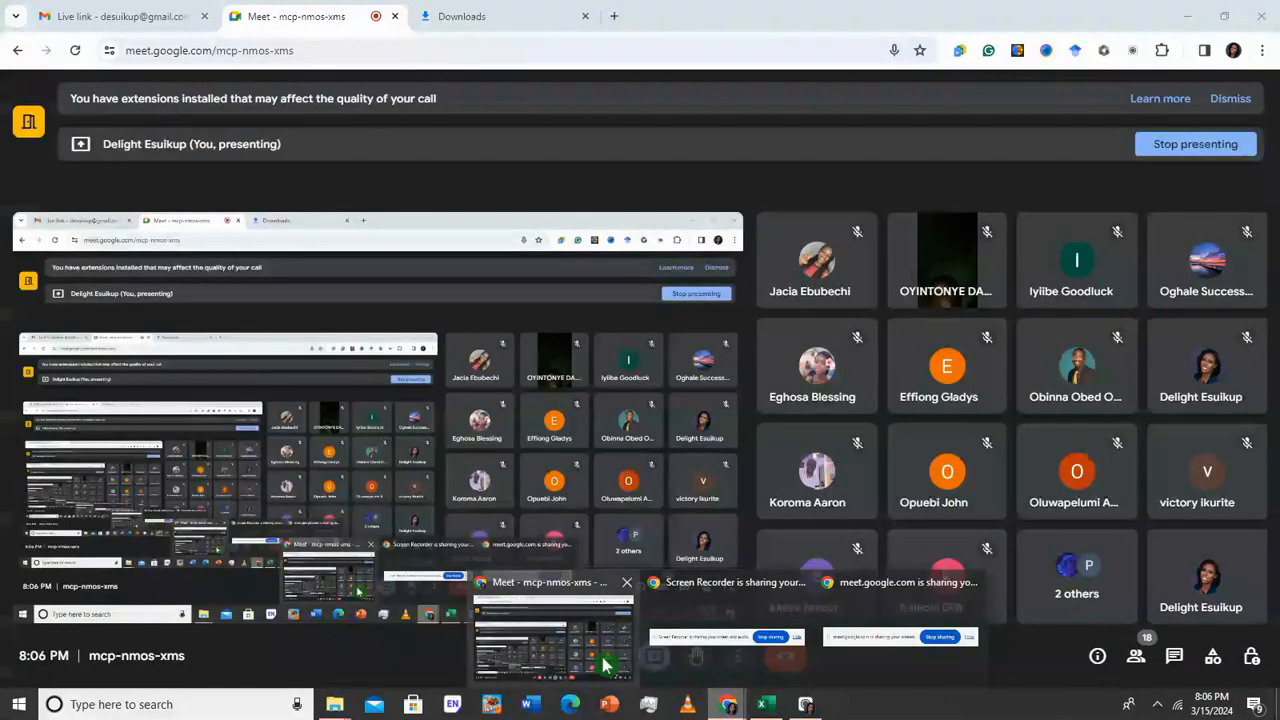
# Switch to Excel and create a new blank workbook
pyautogui.click(724, 707)
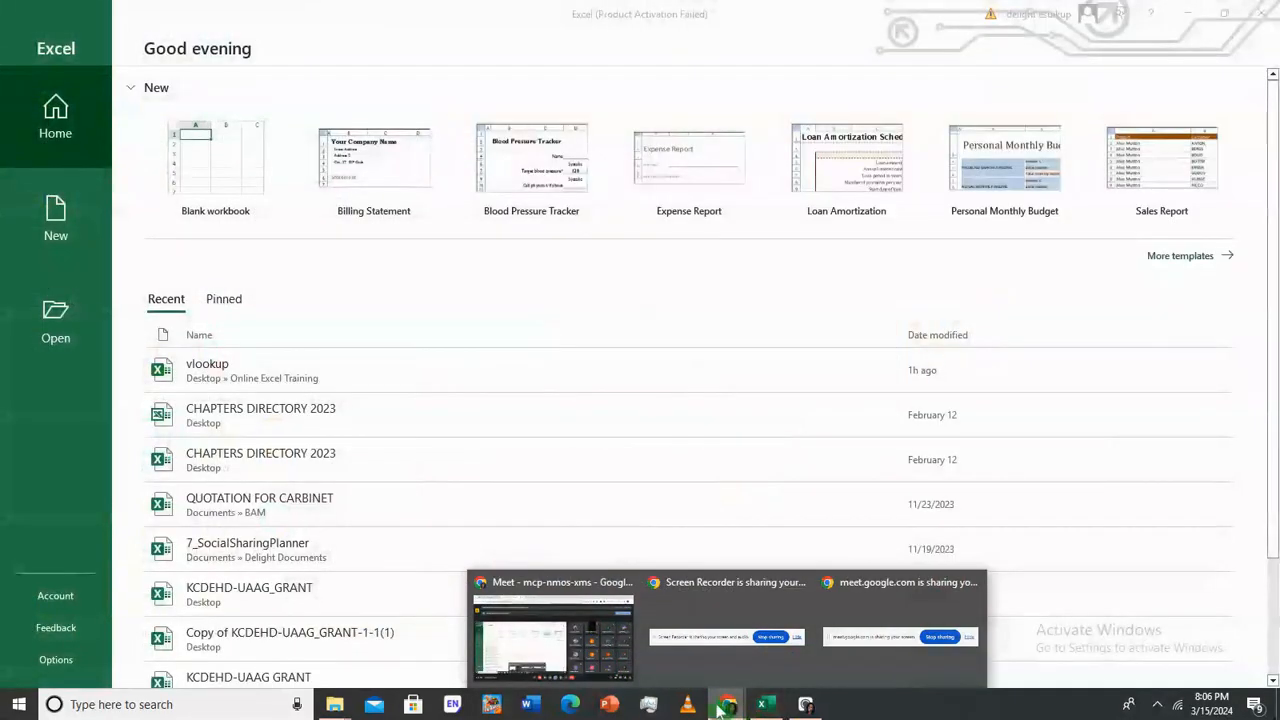
pyautogui.click(757, 706)
pyautogui.click(204, 180)
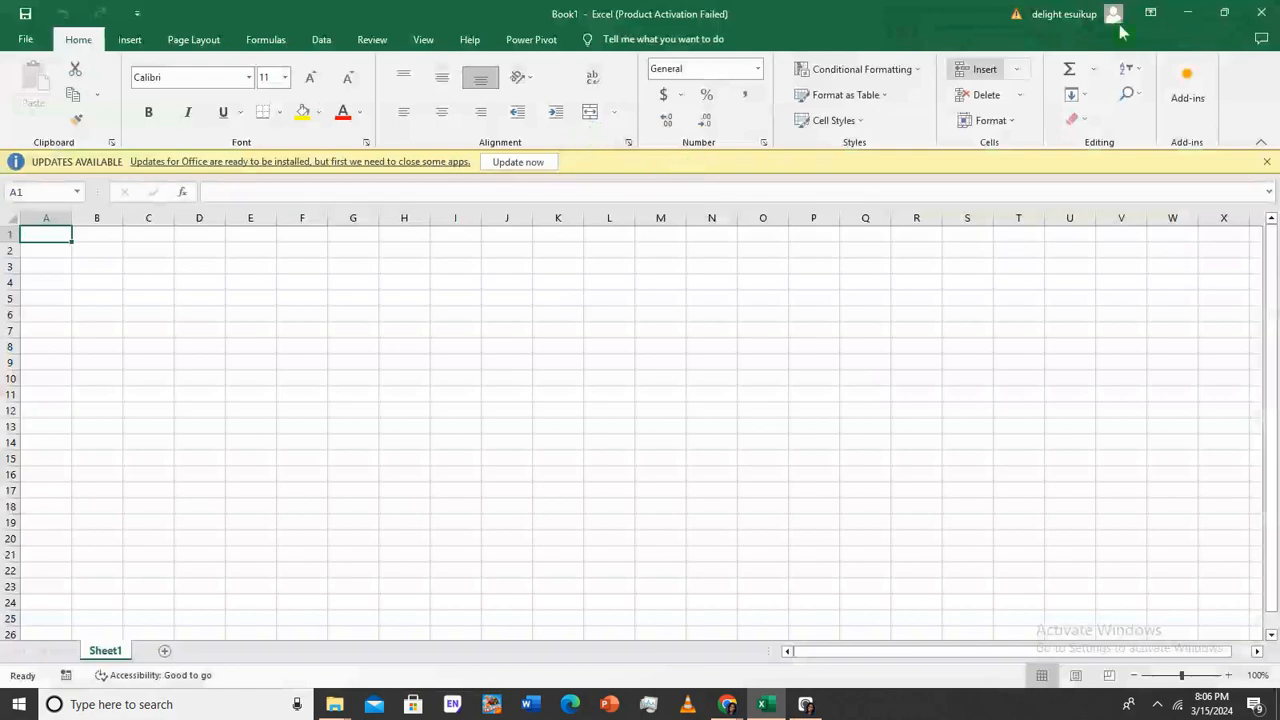
# Look over the recent workbooks list, then return to the blank Book1 sheet
pyautogui.click(27, 40)
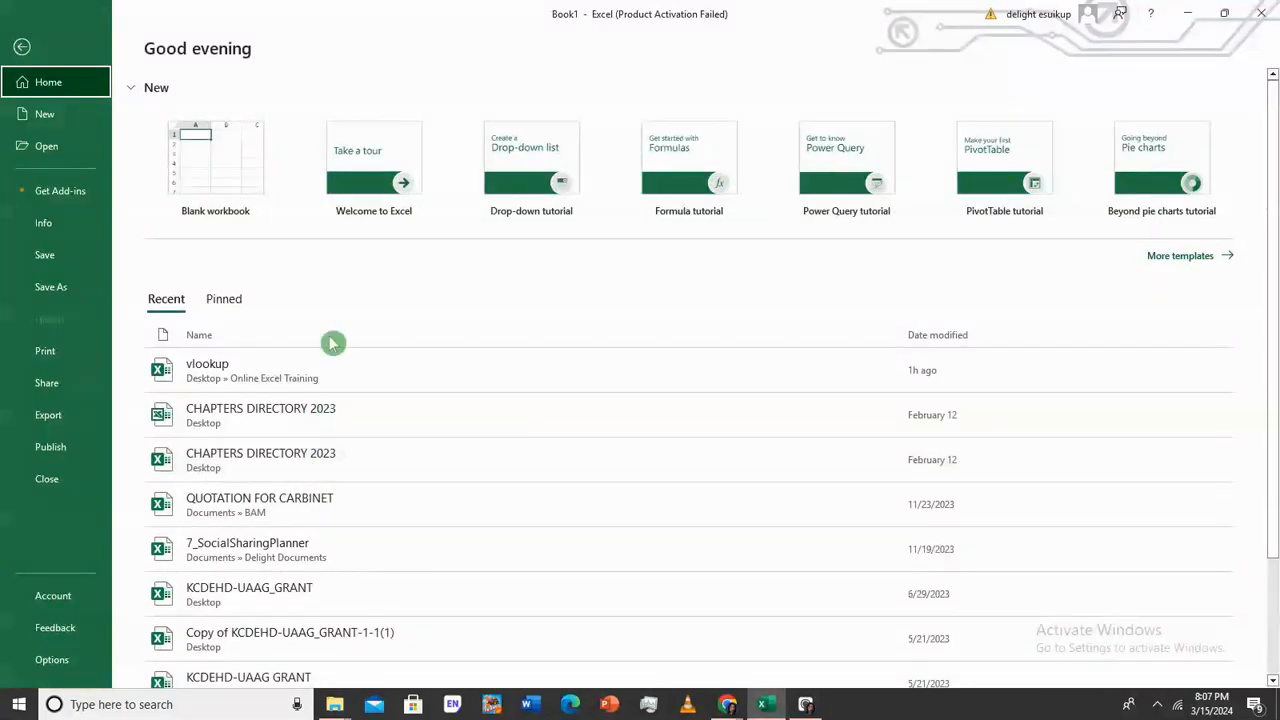
pyautogui.scroll(-2, 390, 390)
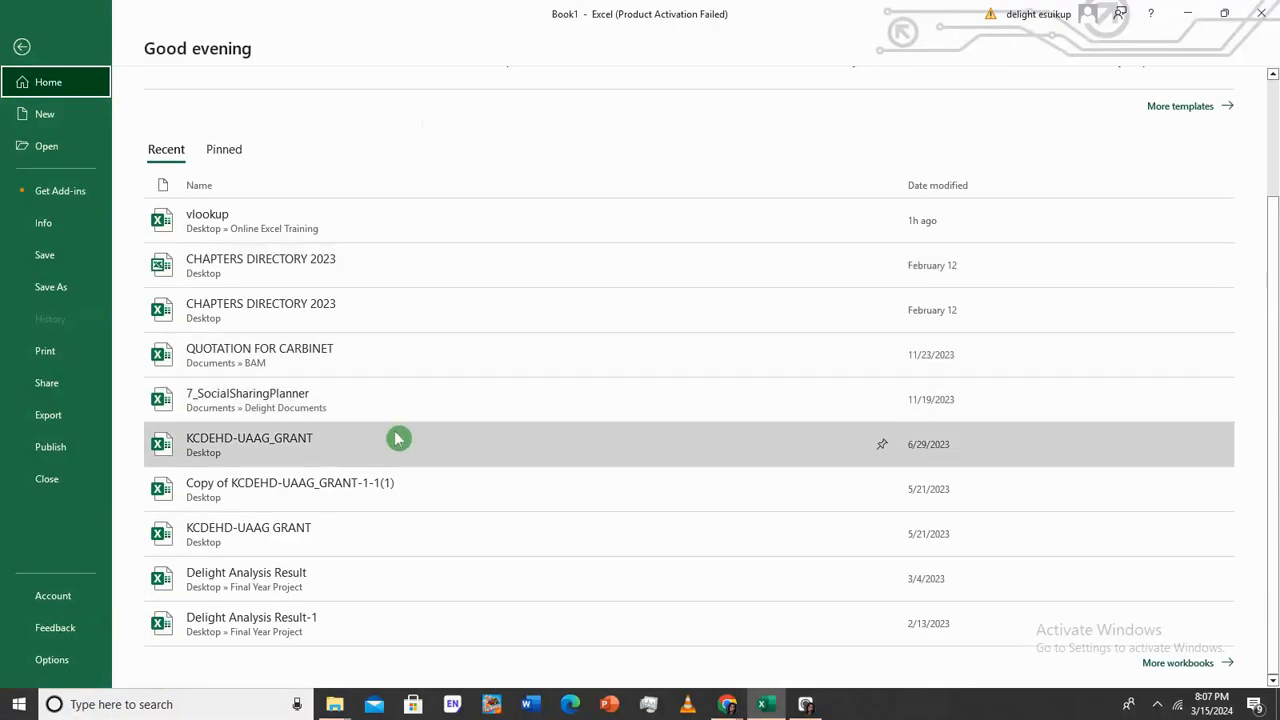
pyautogui.scroll(2, 395, 440)
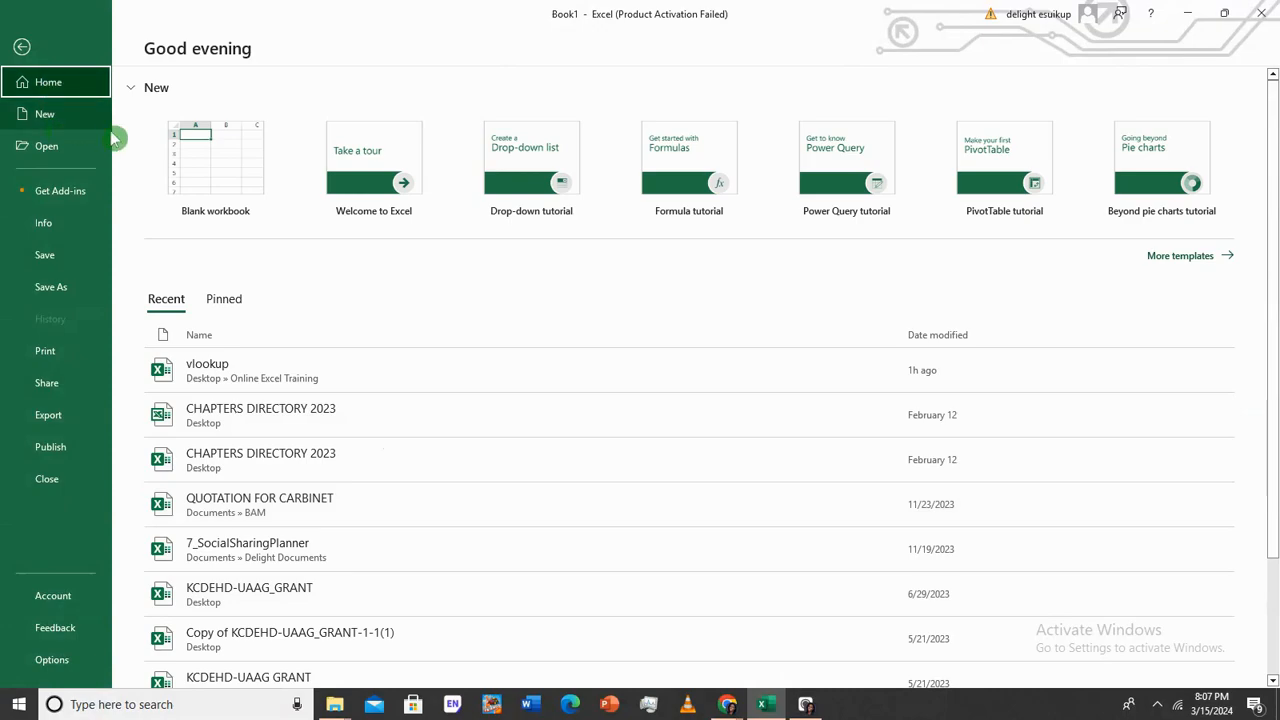
pyautogui.click(21, 46)
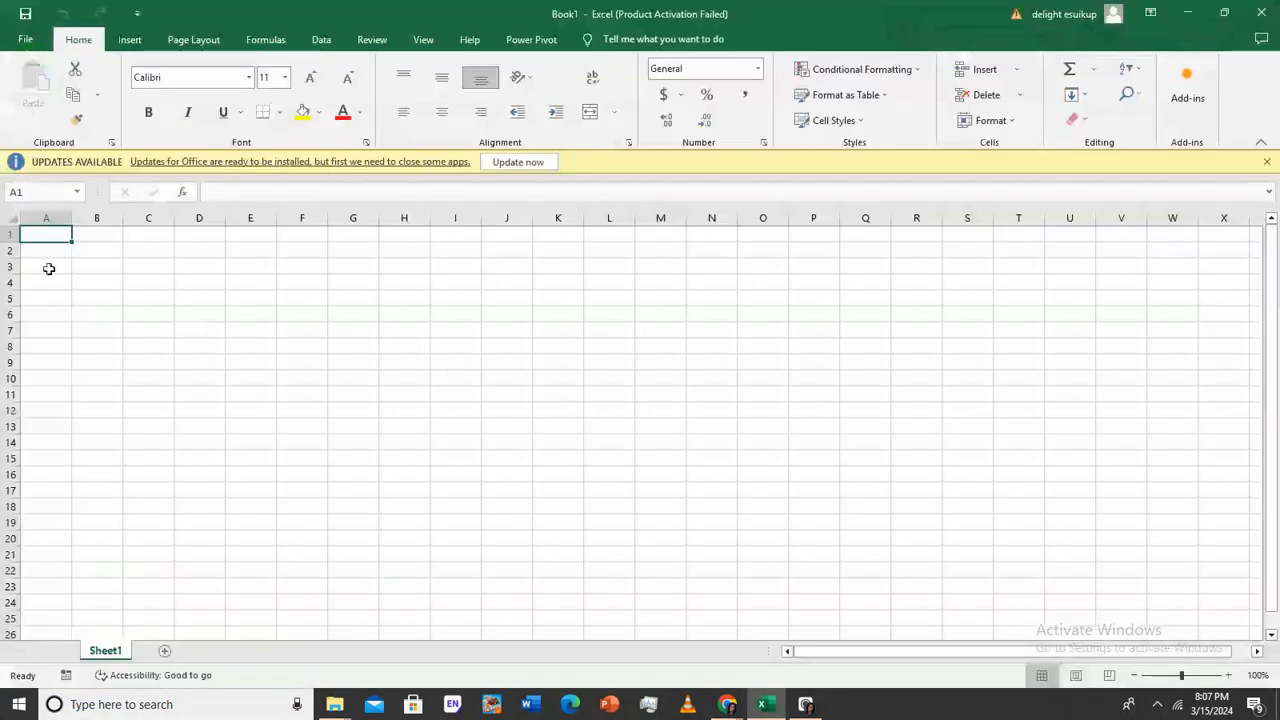
# Add three worksheets, Sheet2 to Sheet4, and return to Sheet1
pyautogui.click(358, 297)
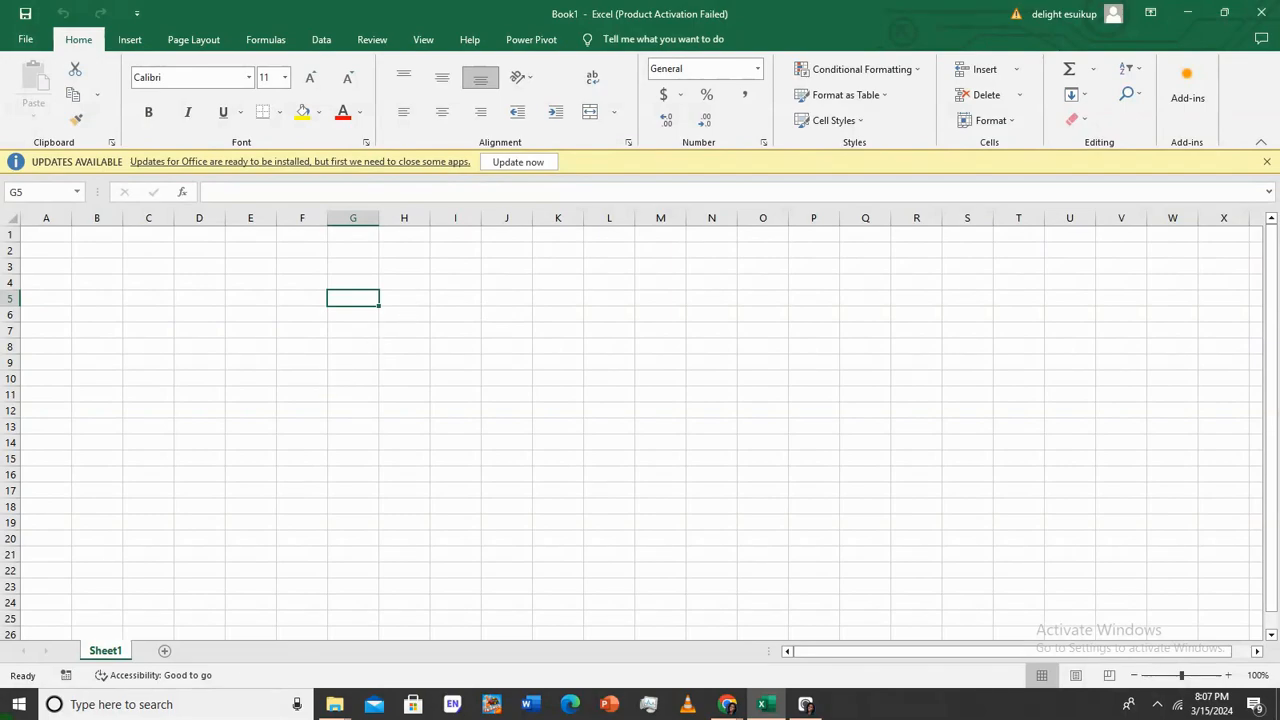
pyautogui.click(168, 650)
pyautogui.click(220, 650)
pyautogui.click(270, 650)
pyautogui.click(120, 651)
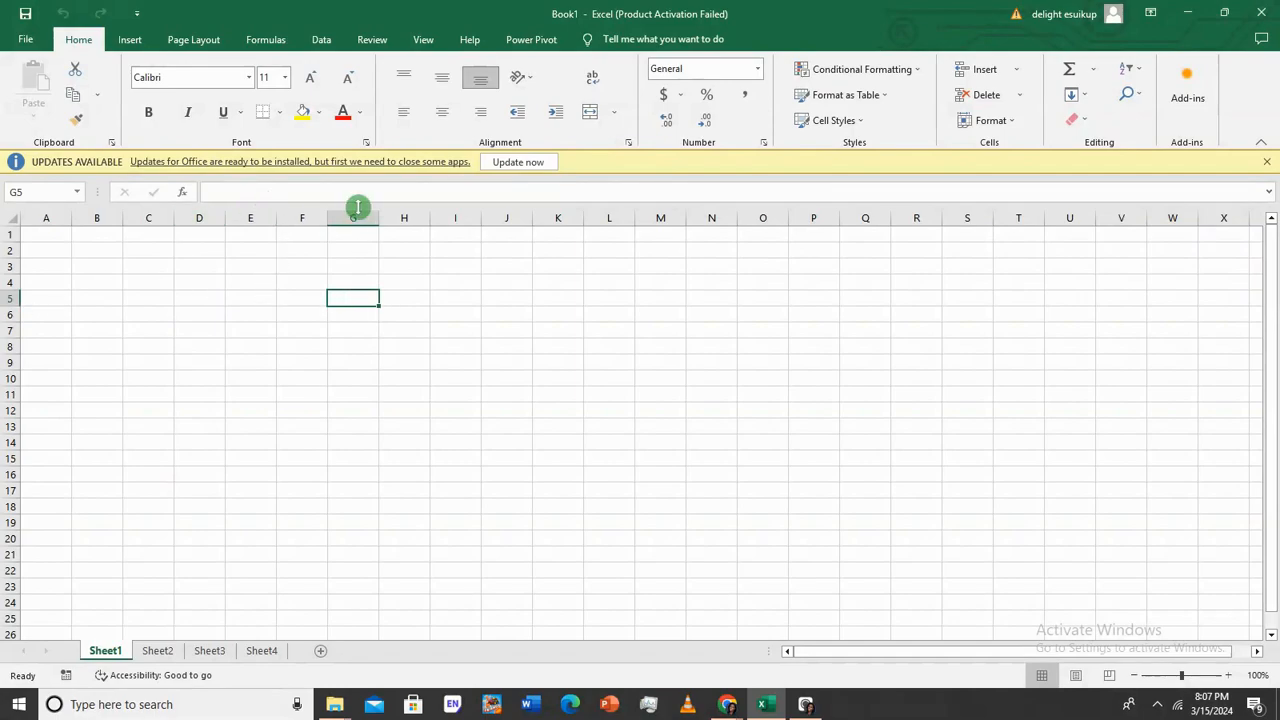
# Select rows 5, 1, 2, 7 and 8, then jump from B4 to the last row, 1048576
pyautogui.click(8, 297)
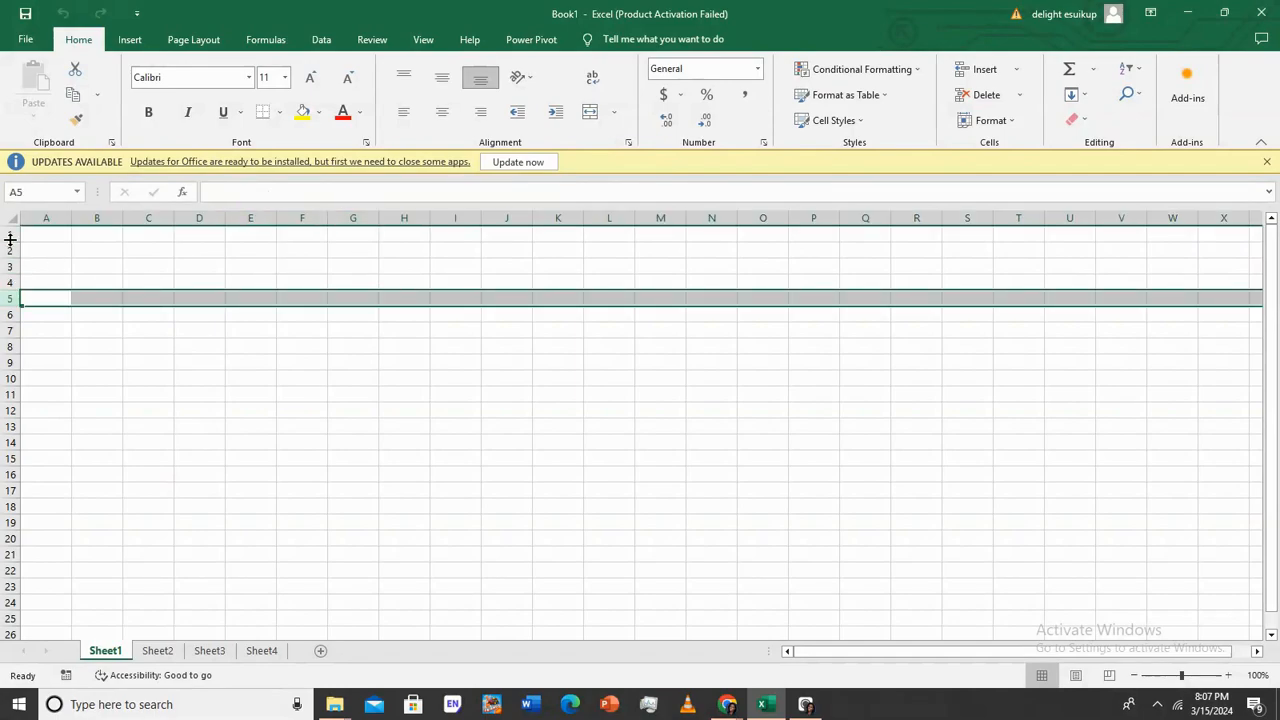
pyautogui.click(8, 236)
pyautogui.click(8, 250)
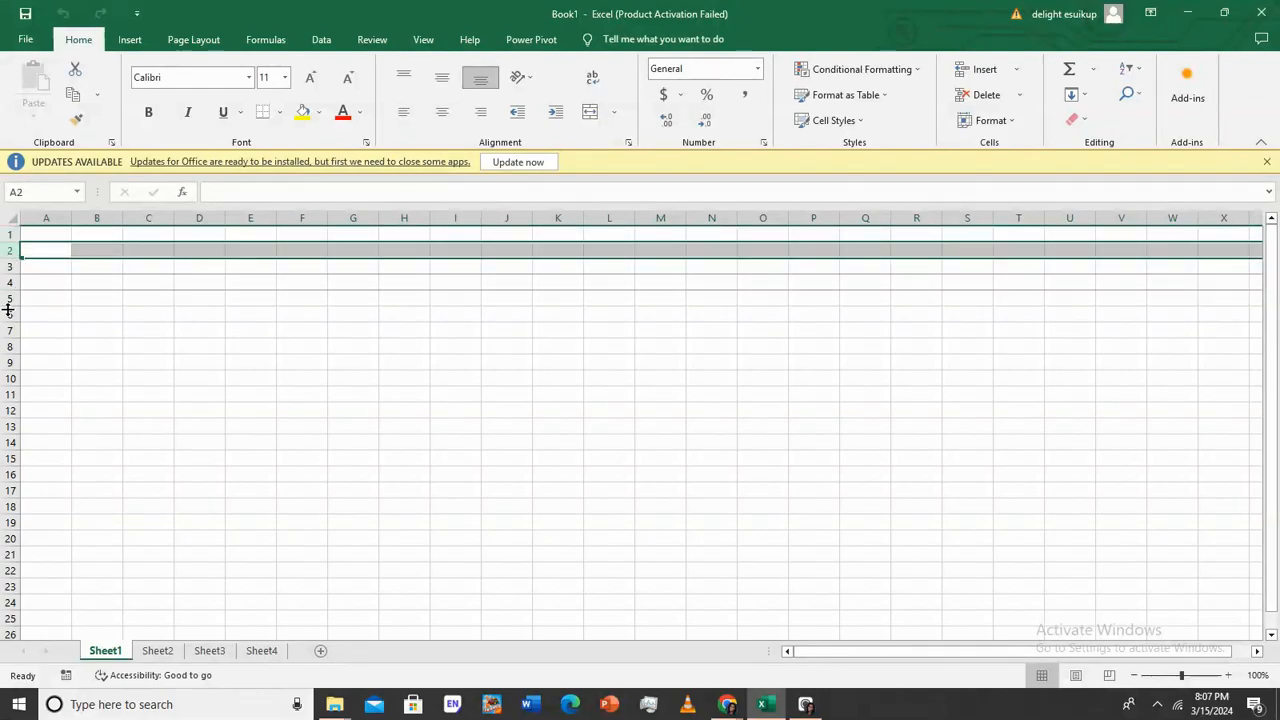
pyautogui.click(8, 330)
pyautogui.click(8, 346)
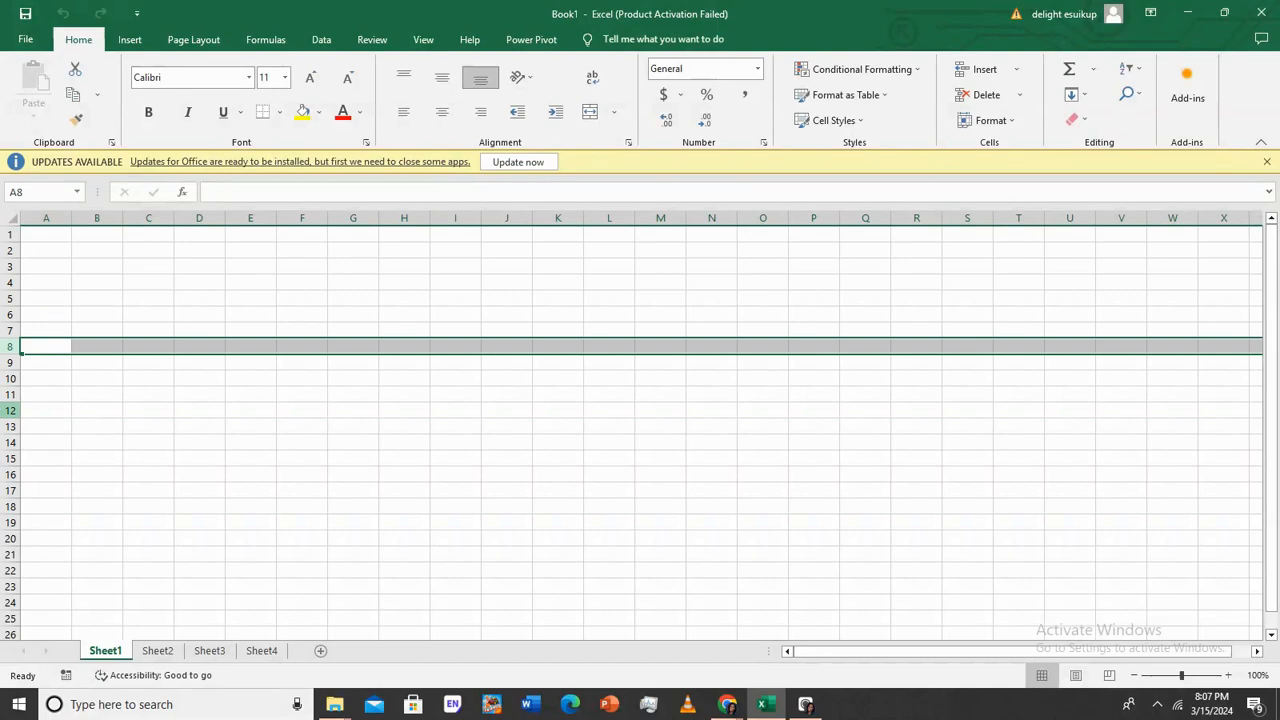
pyautogui.click(74, 286)
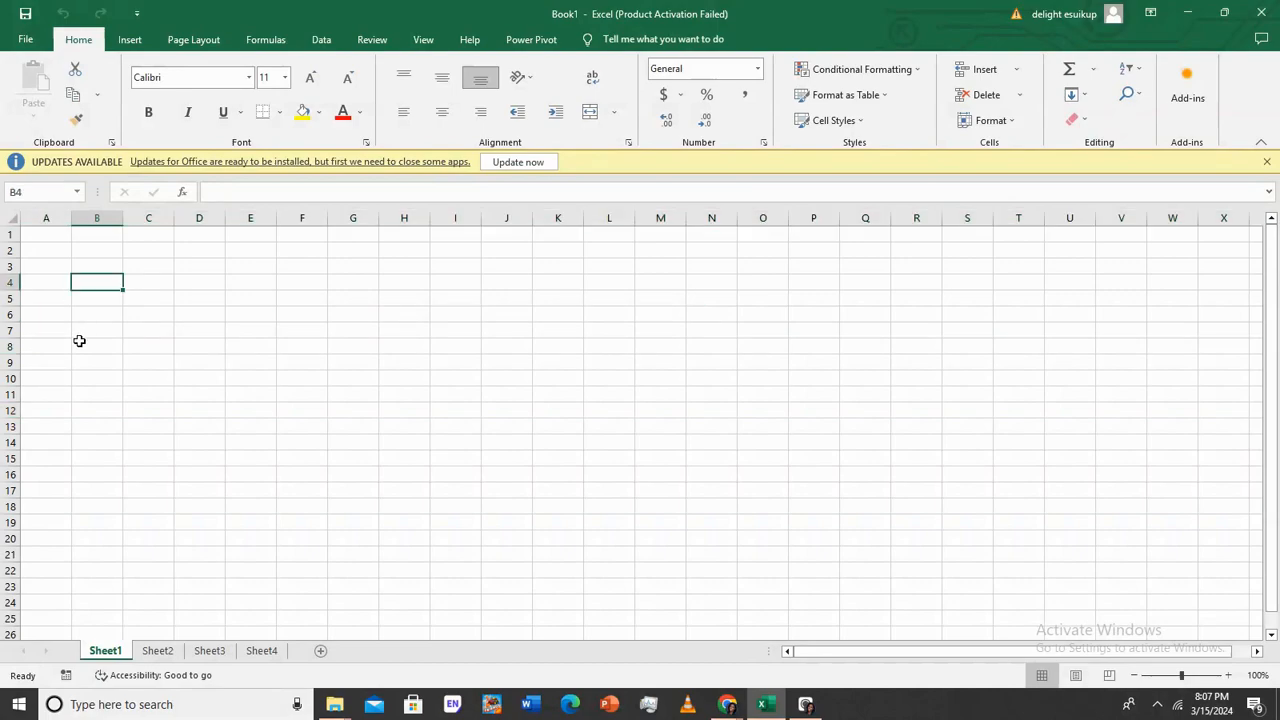
pyautogui.hotkey('shift', 'Down')
pyautogui.press('F2')
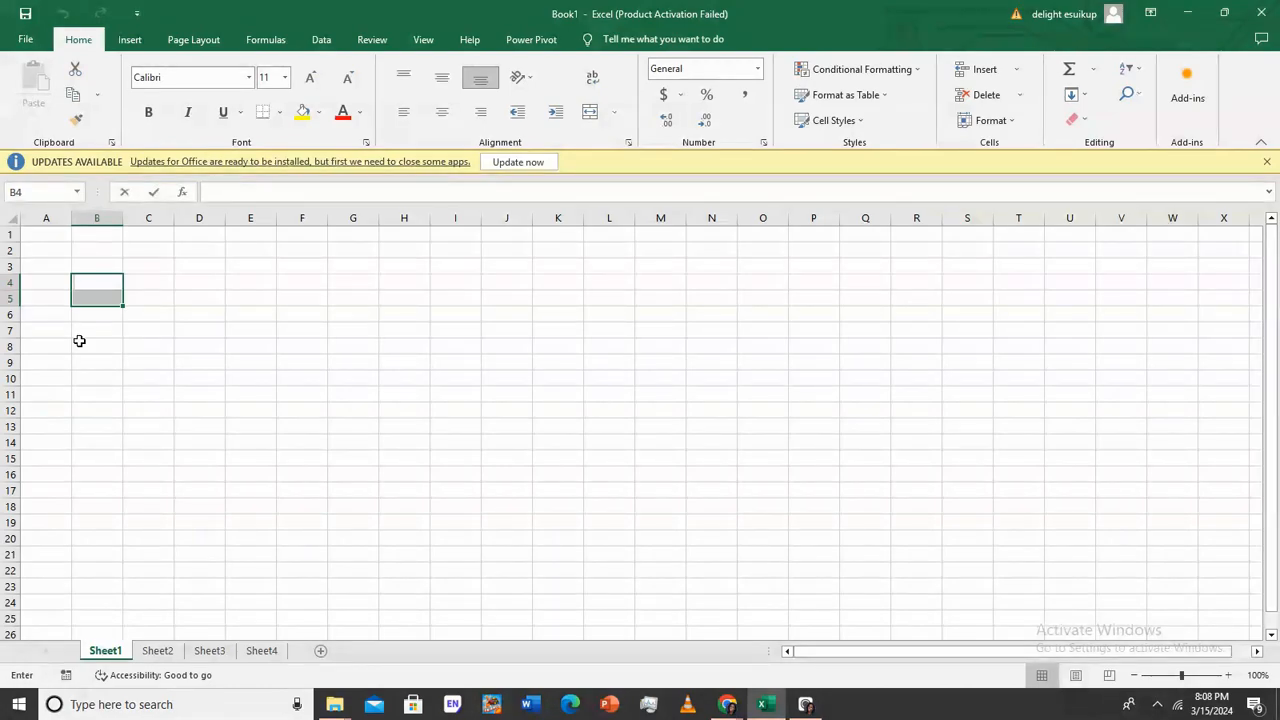
pyautogui.hotkey('ctrl', 'Down')
pyautogui.press('F2')
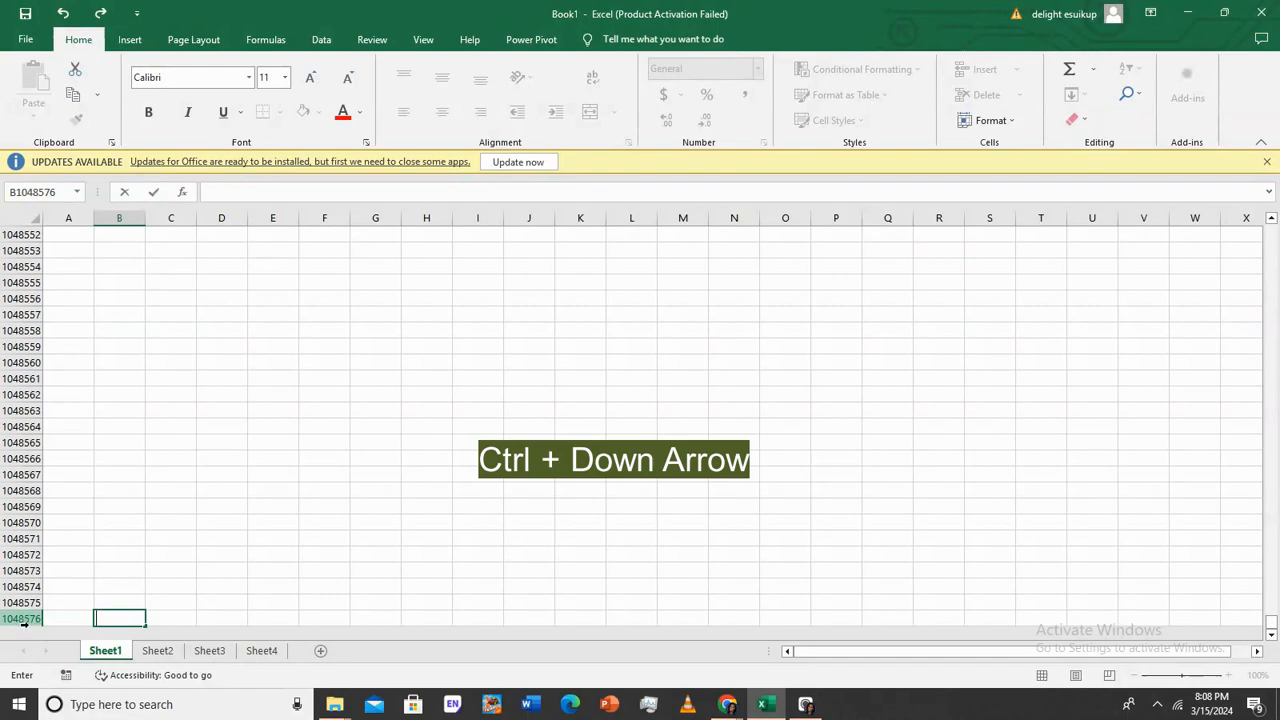
# Scroll Sheet1 back up to rows 1–26, dragging the vertical scrollbar to the top
pyautogui.scroll(20, 22, 600)
pyautogui.scroll(20, 8, 266)
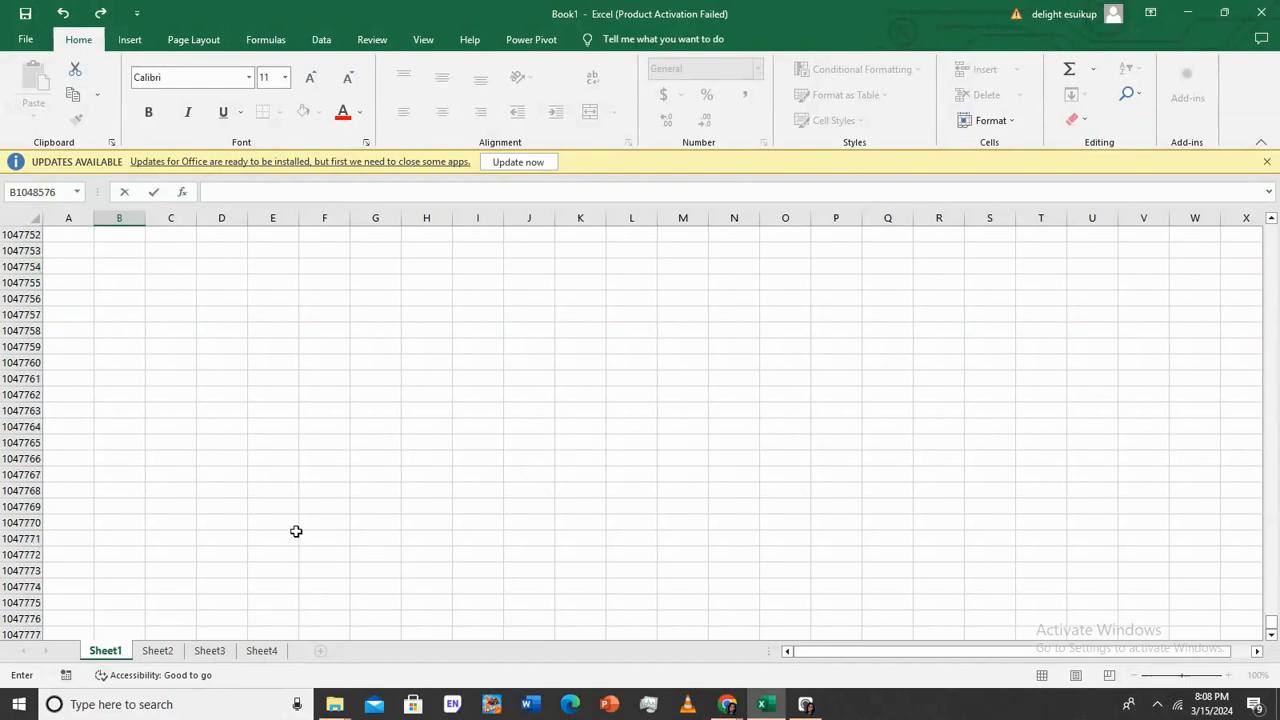
pyautogui.scroll(15, 97, 285)
pyautogui.scroll(20, 97, 285)
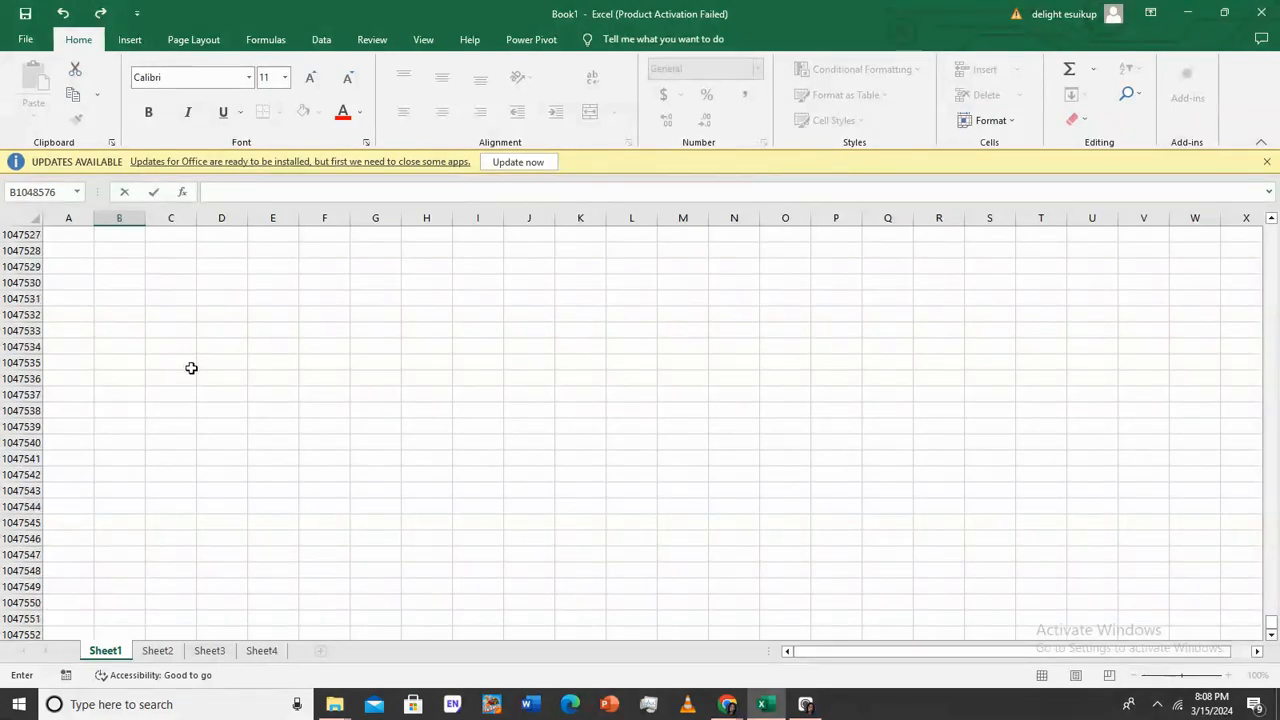
pyautogui.click(78, 297)
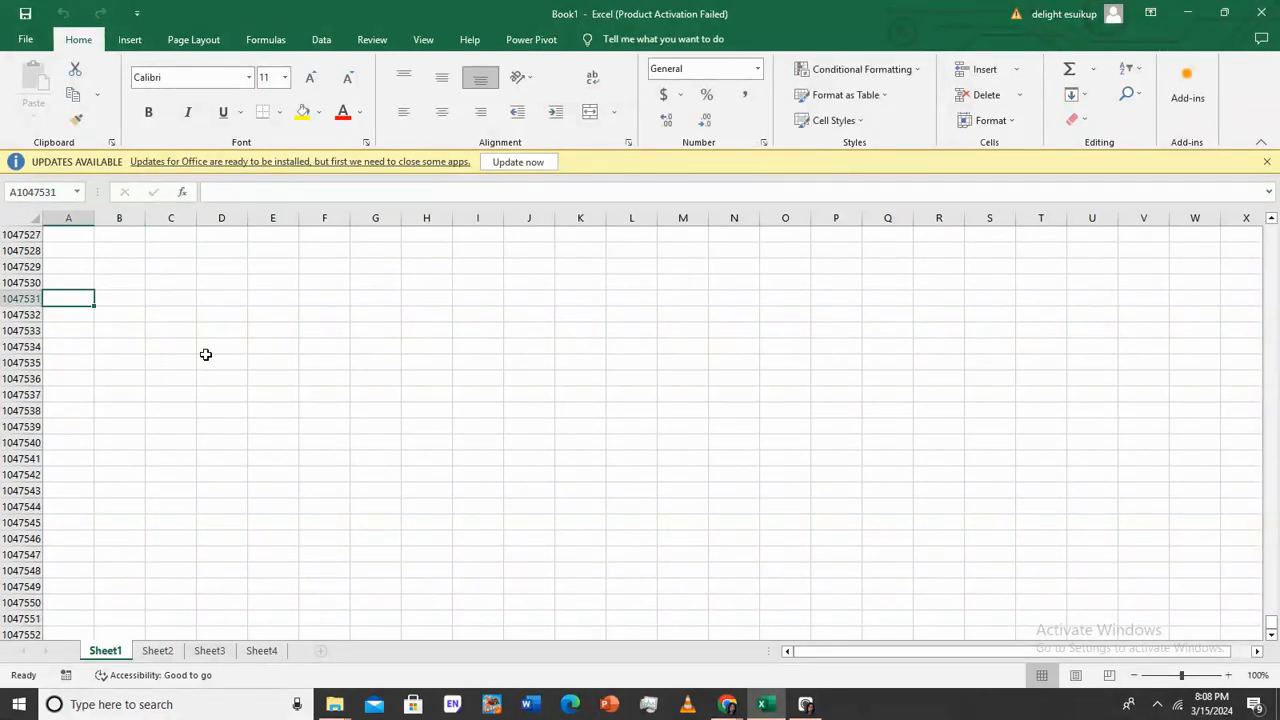
pyautogui.scroll(20, 165, 327)
pyautogui.scroll(20, 145, 330)
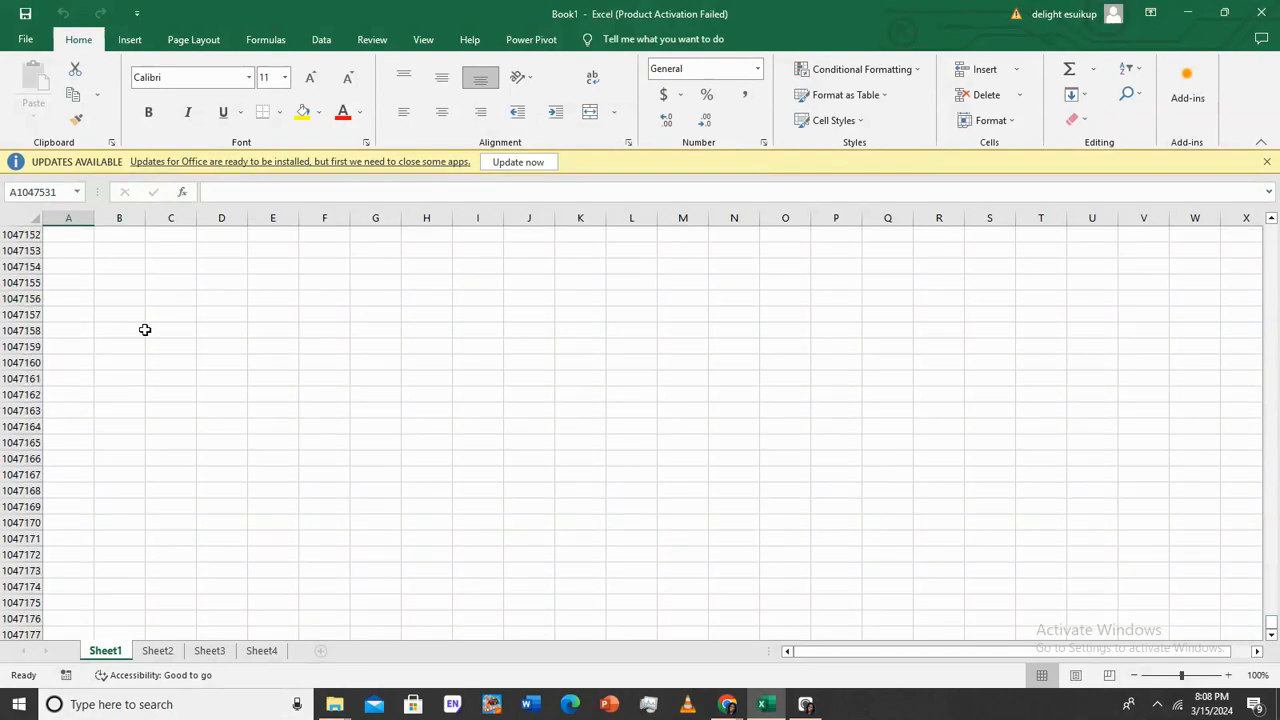
pyautogui.click(145, 330)
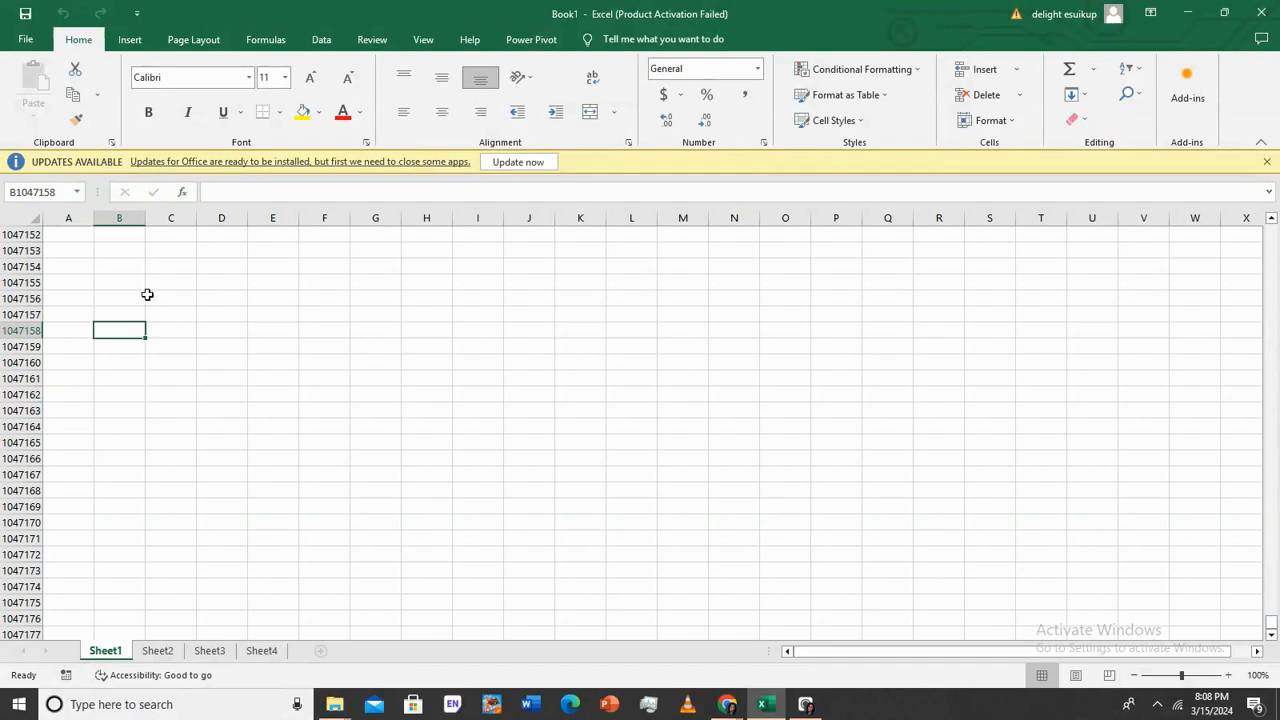
pyautogui.click(148, 296)
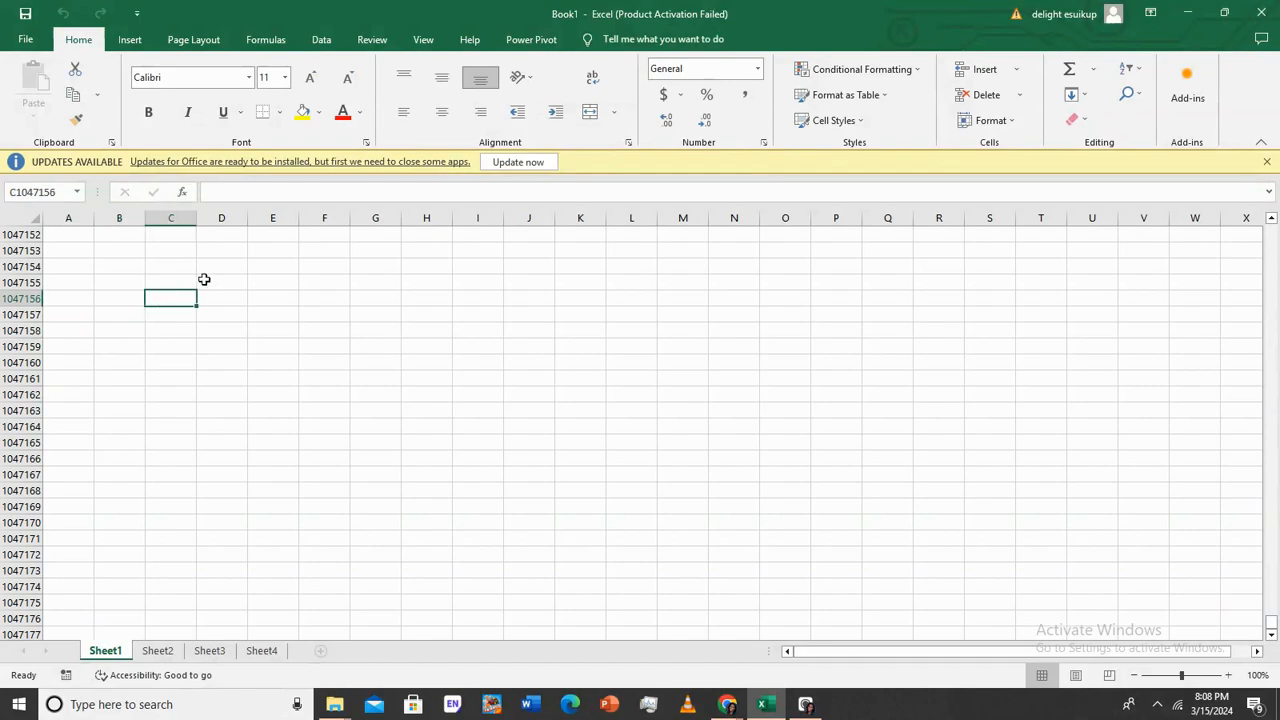
pyautogui.scroll(20, 146, 340)
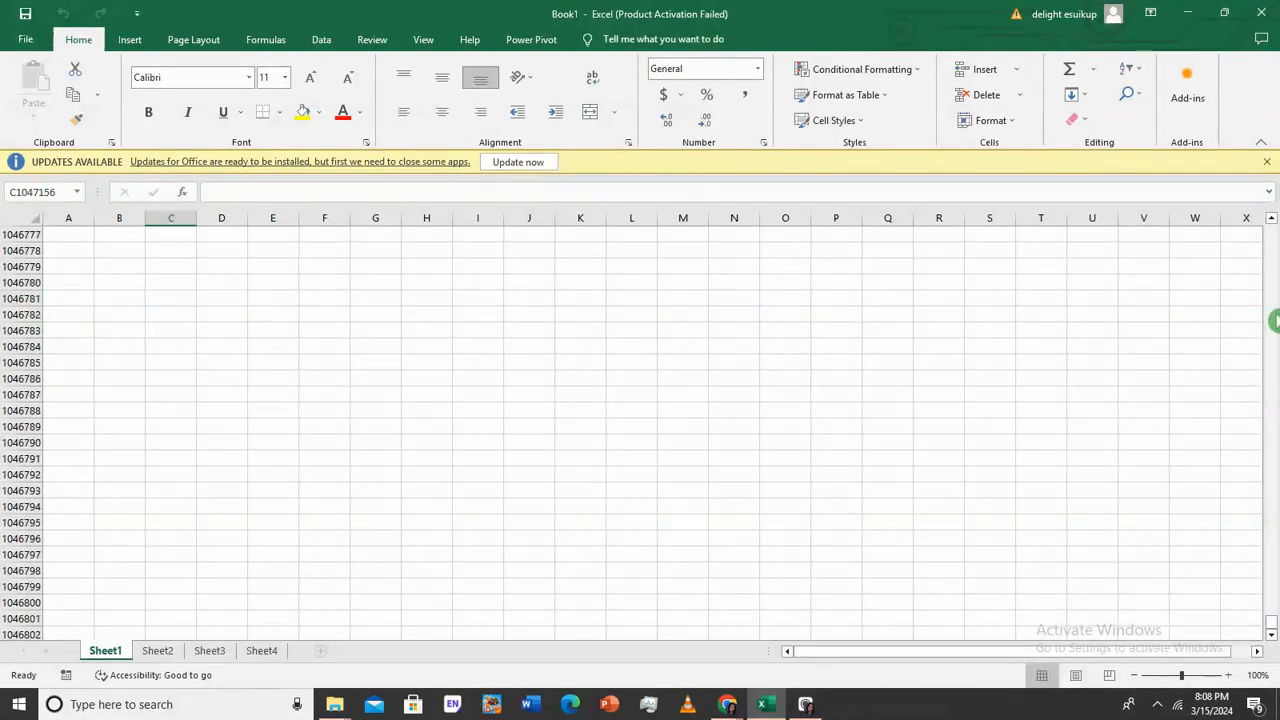
pyautogui.moveTo(1271, 626); pyautogui.dragTo(1274, 186)
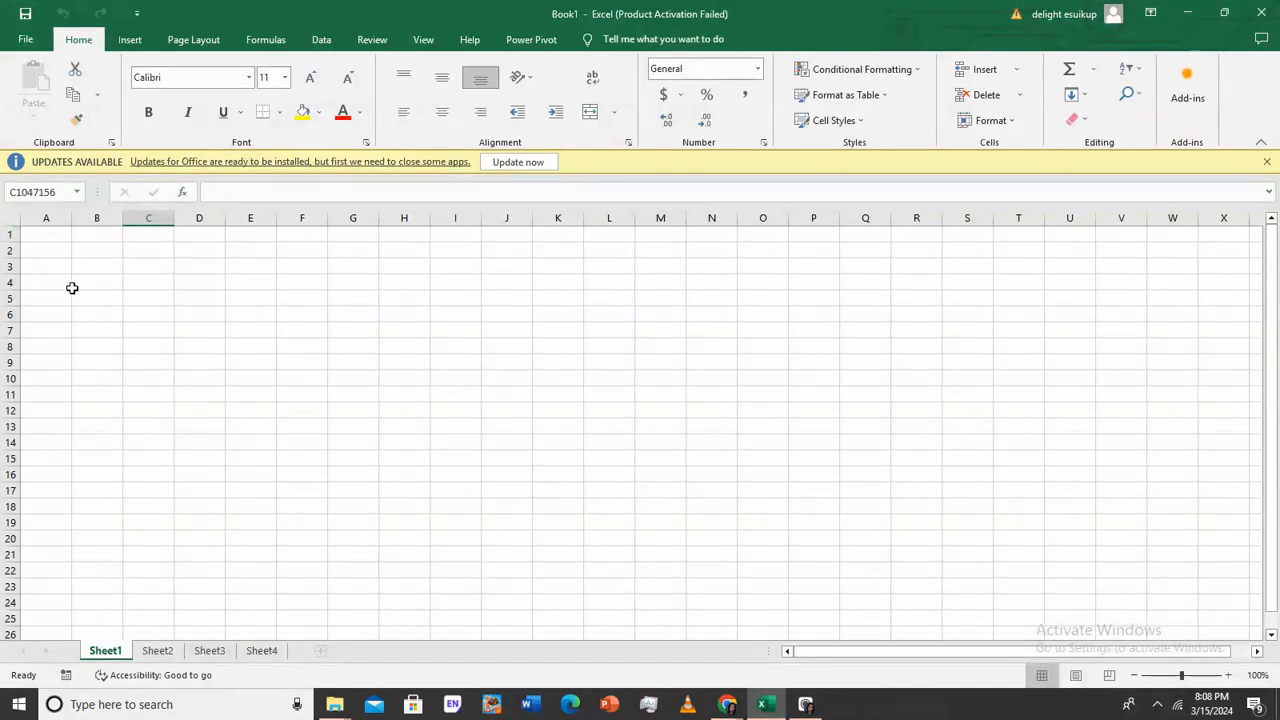
# Select various cells, rows 14 and 8, and columns A, F, G, H and I
pyautogui.click(352, 378)
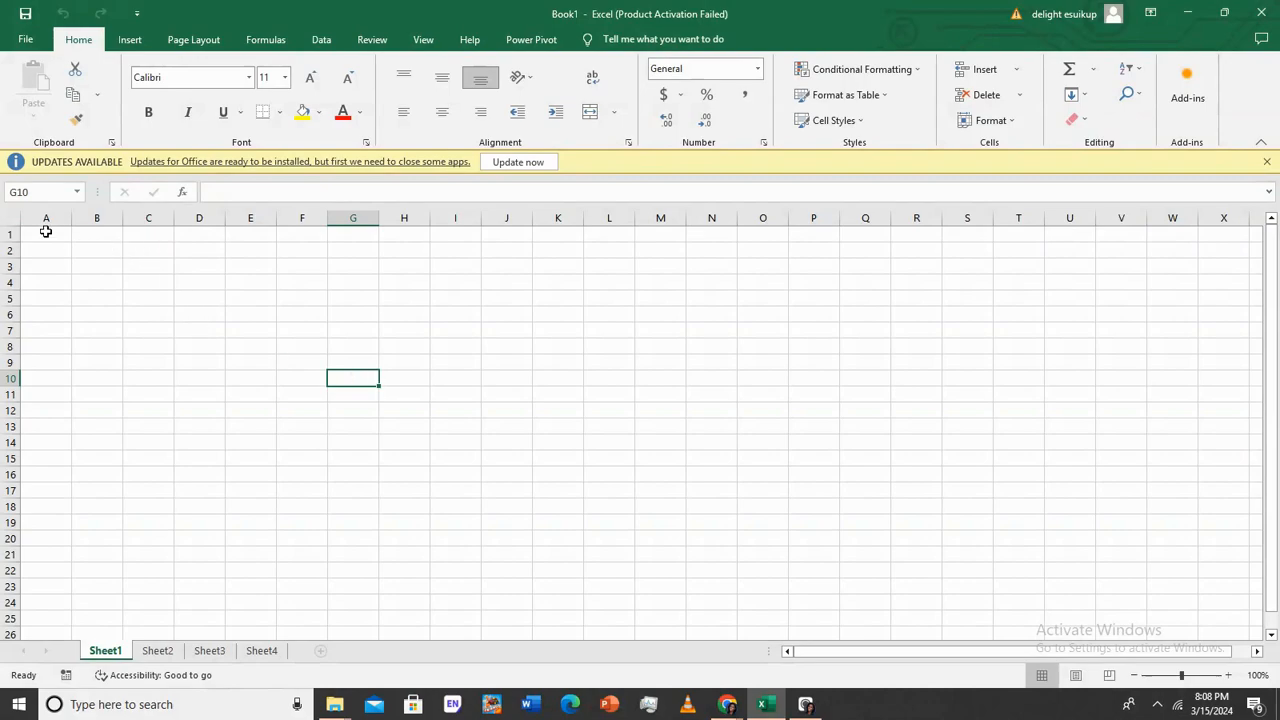
pyautogui.click(46, 233)
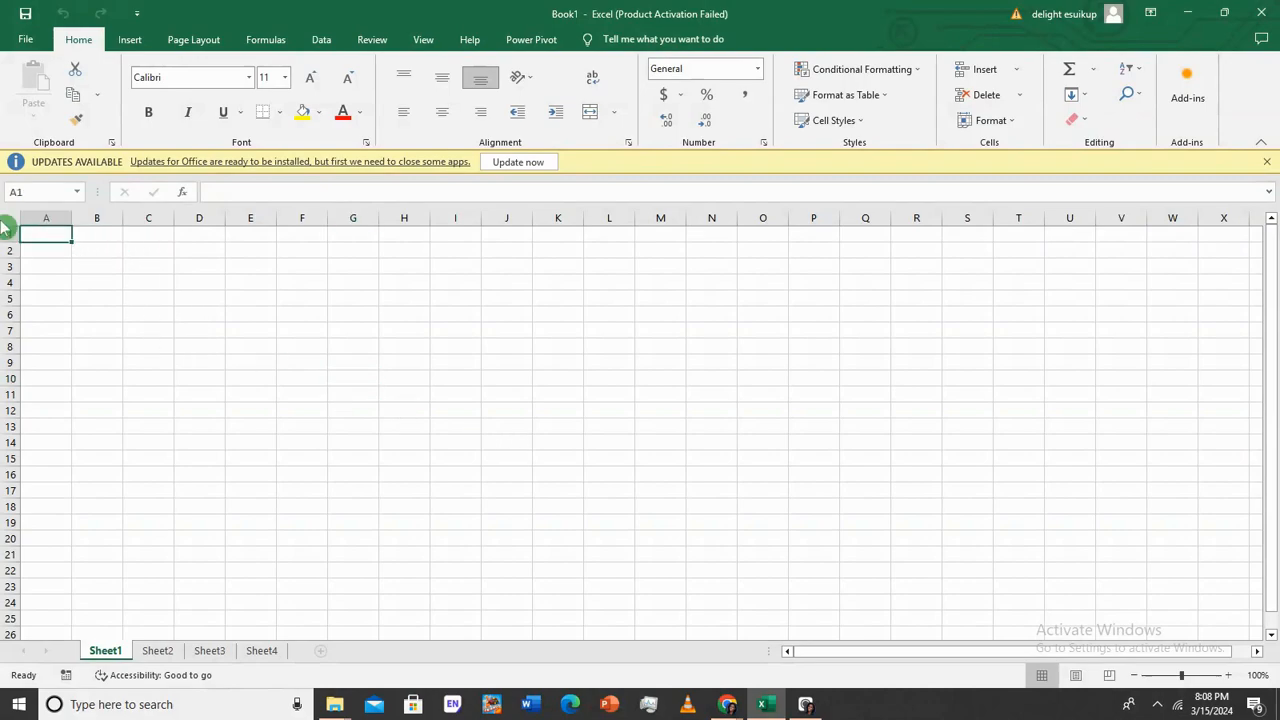
pyautogui.click(10, 442)
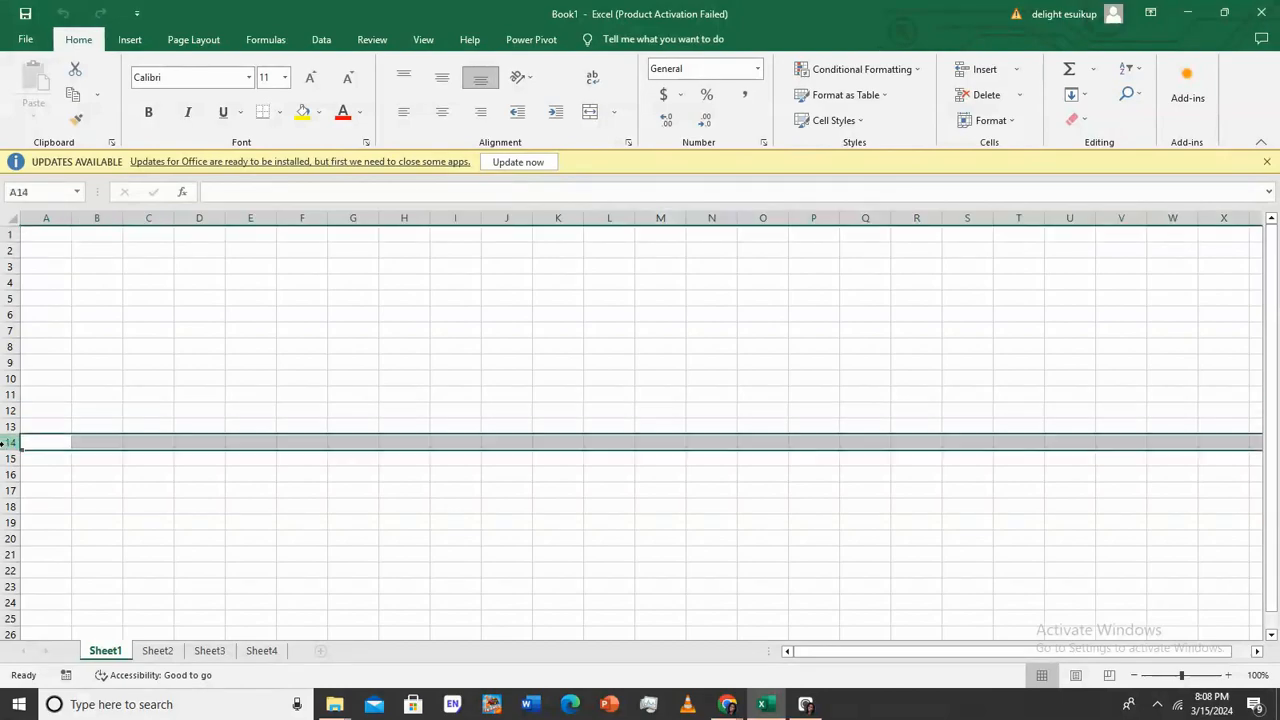
pyautogui.click(54, 217)
pyautogui.click(352, 218)
pyautogui.click(410, 218)
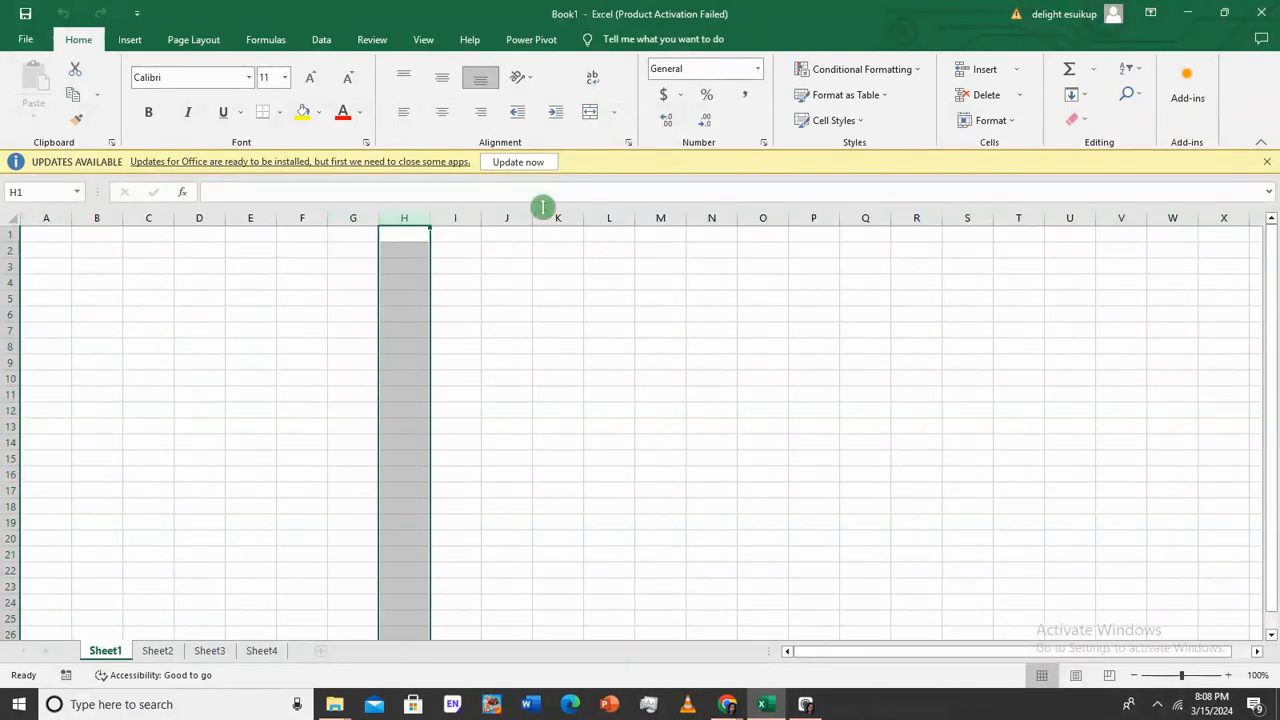
pyautogui.click(457, 218)
pyautogui.click(318, 345)
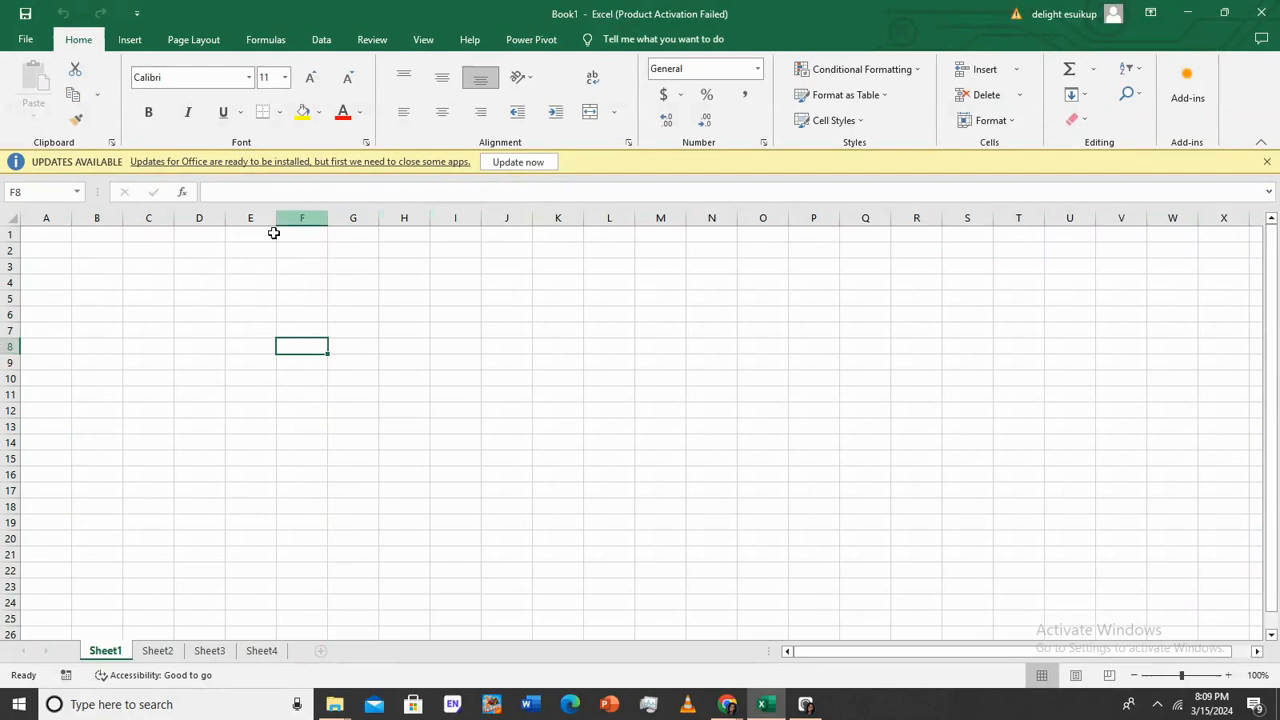
pyautogui.click(9, 346)
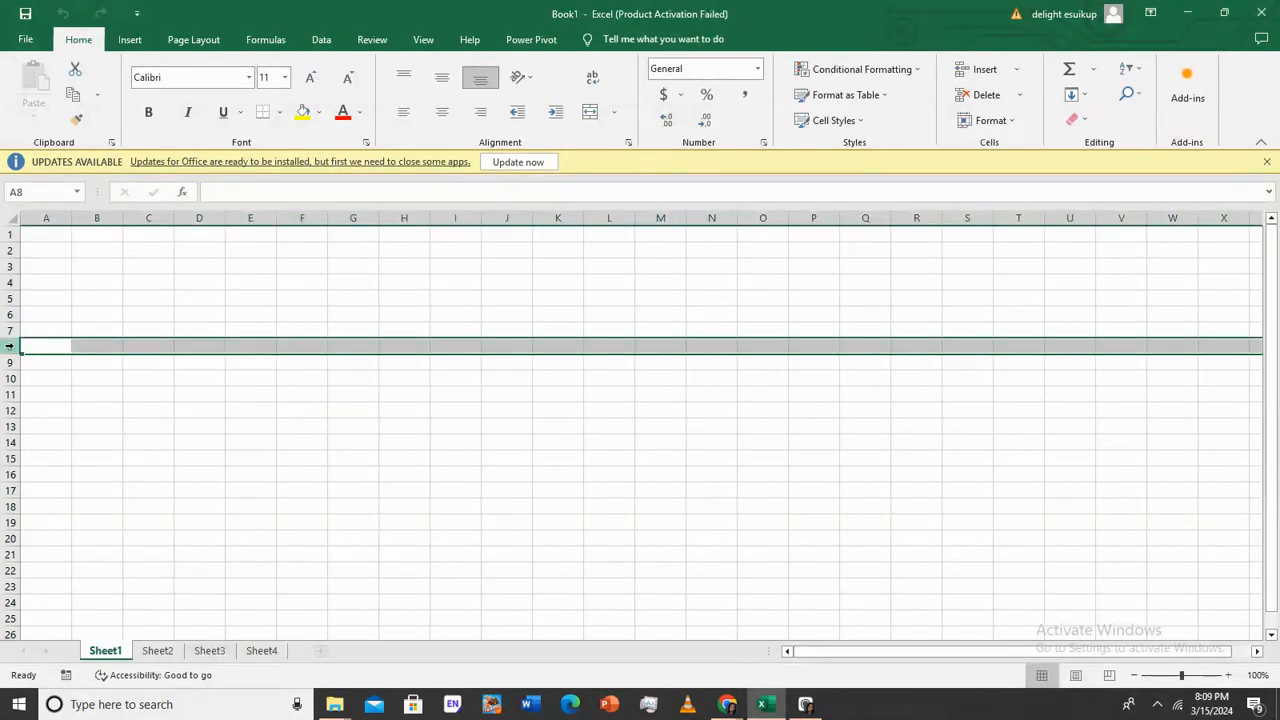
pyautogui.click(301, 218)
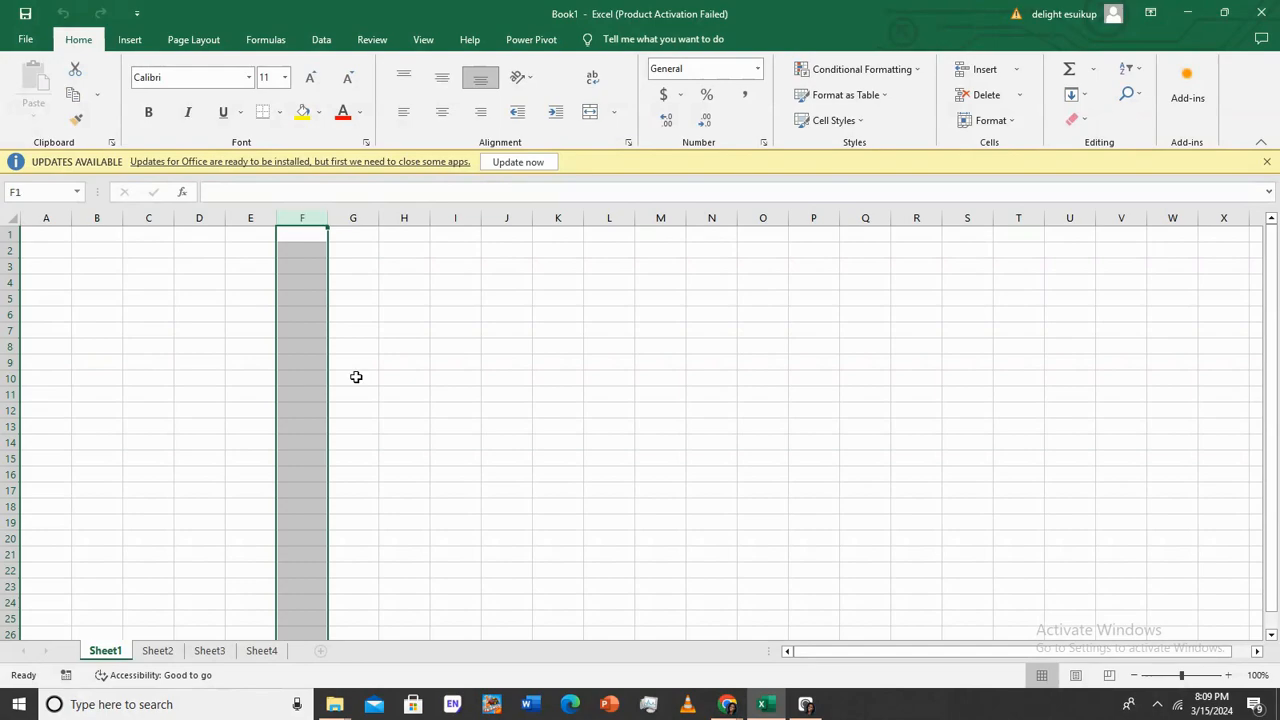
pyautogui.click(288, 362)
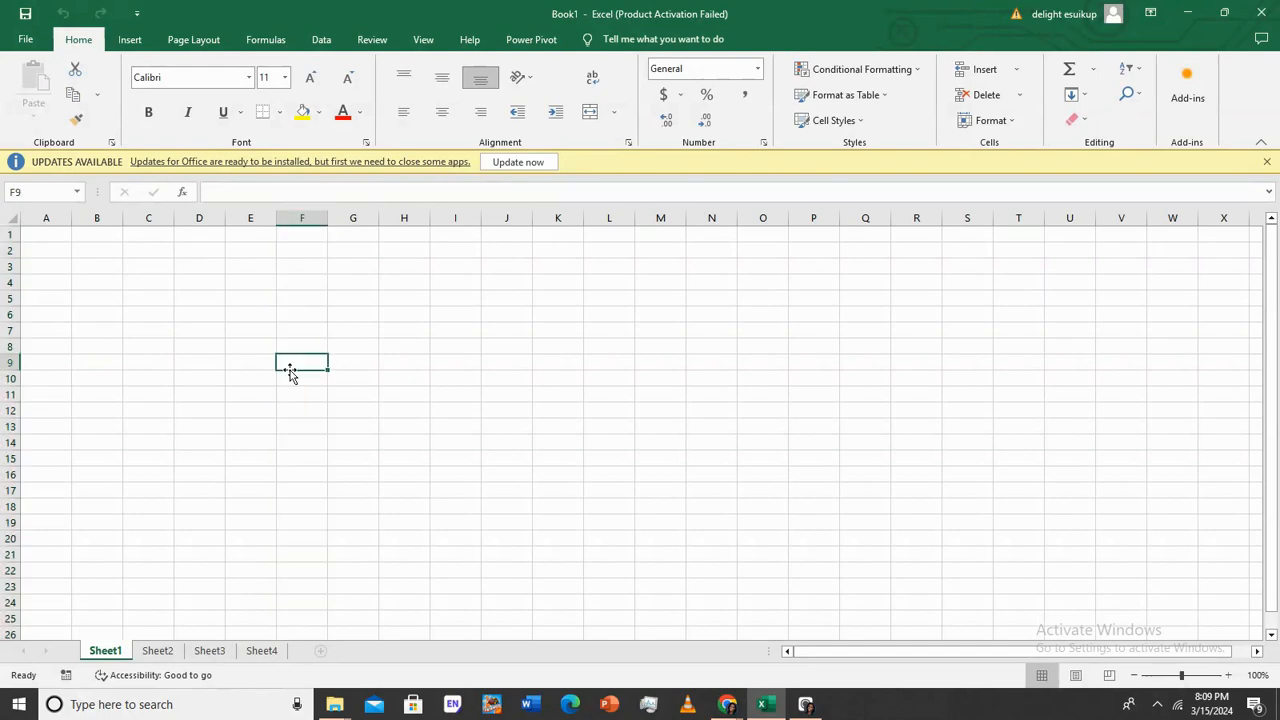
# Jump to cell R12 via the Name Box, then select H11, D5, G5 and C4
pyautogui.click(42, 191)
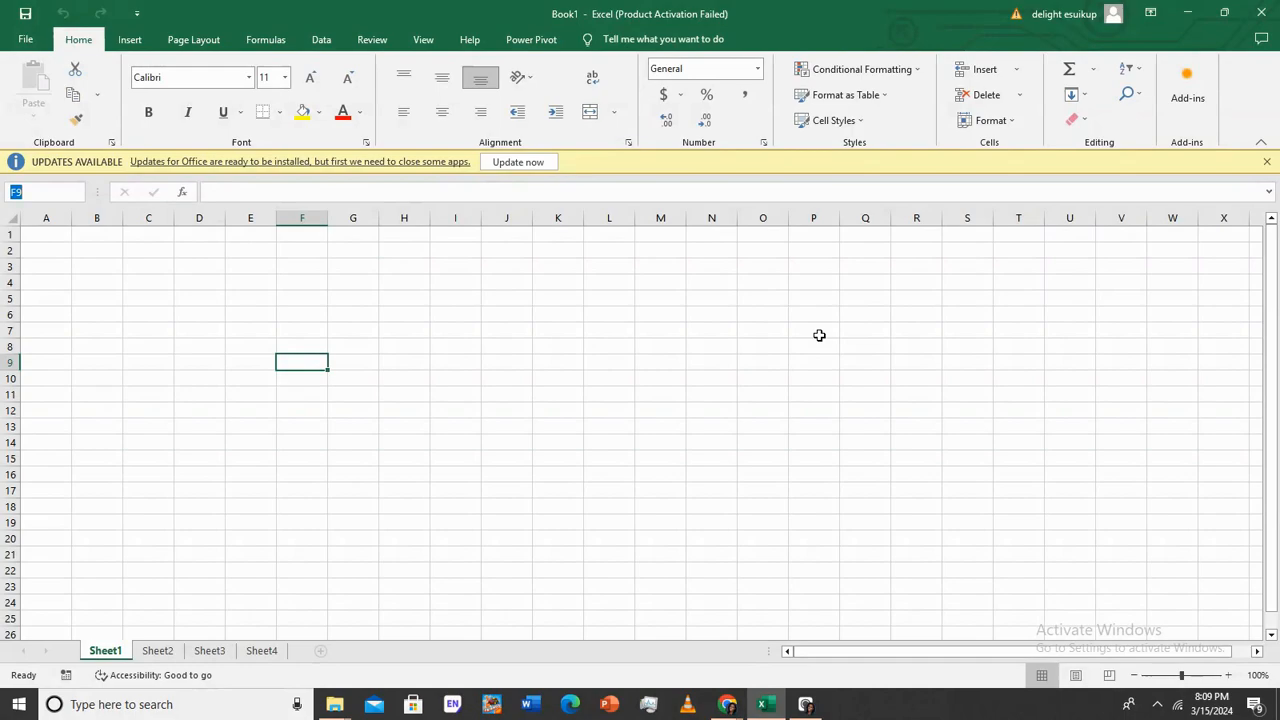
pyautogui.write('r12')
pyautogui.press('Return')
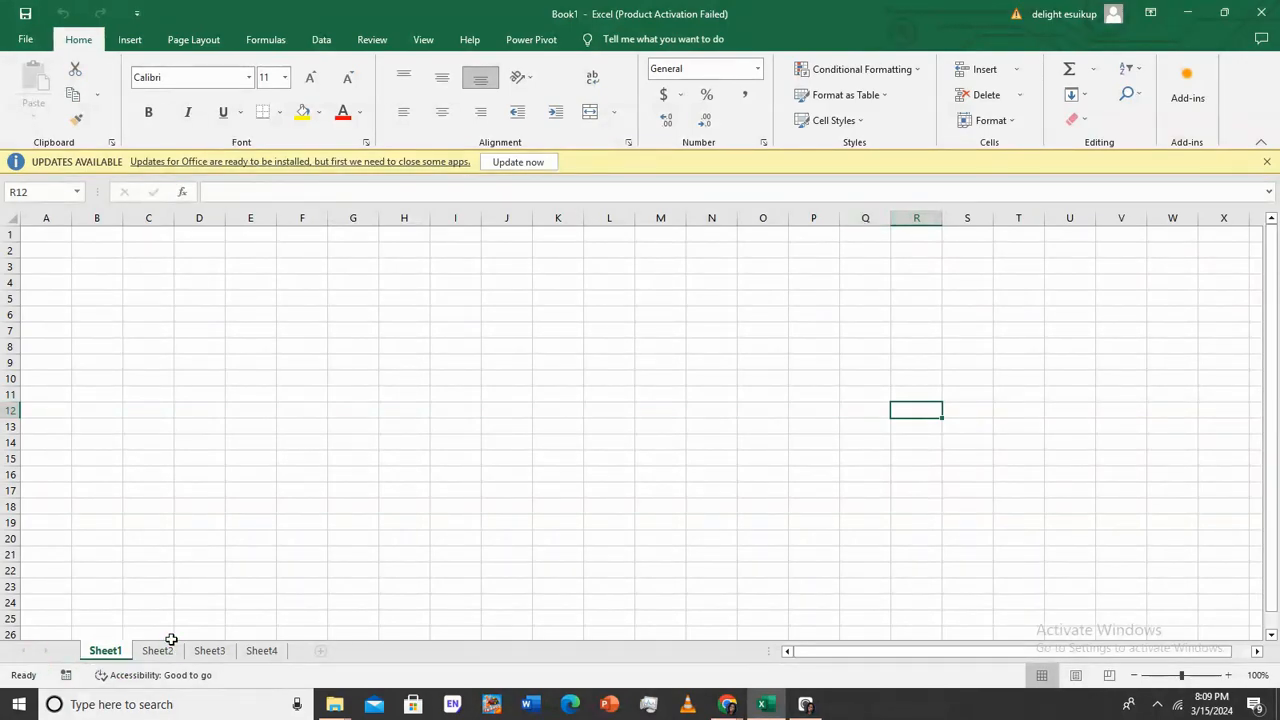
pyautogui.click(413, 400)
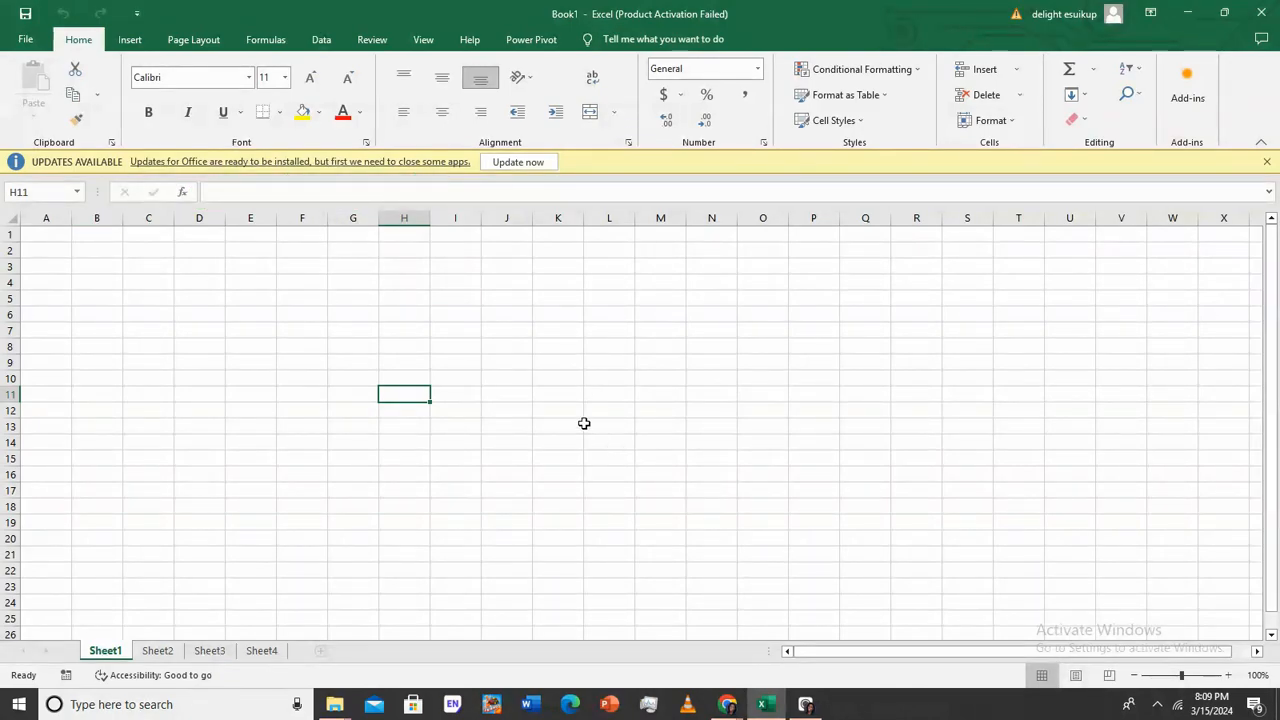
pyautogui.click(209, 293)
pyautogui.click(362, 292)
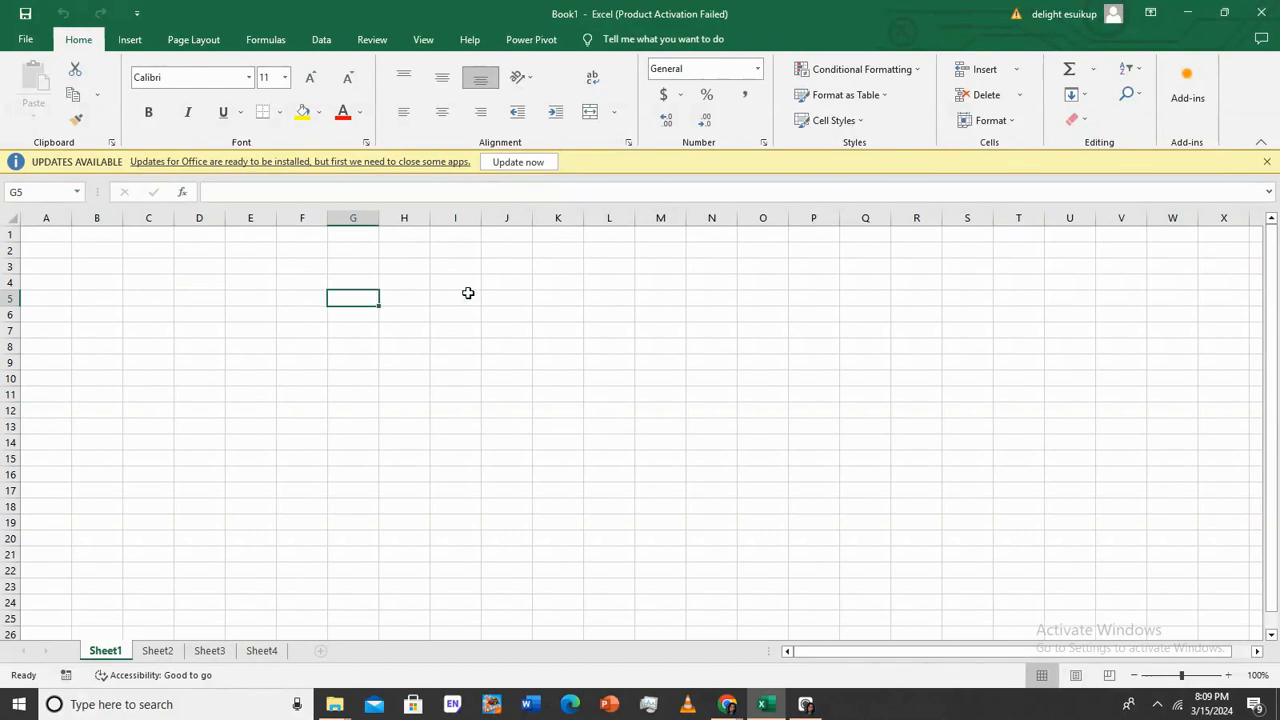
pyautogui.click(166, 282)
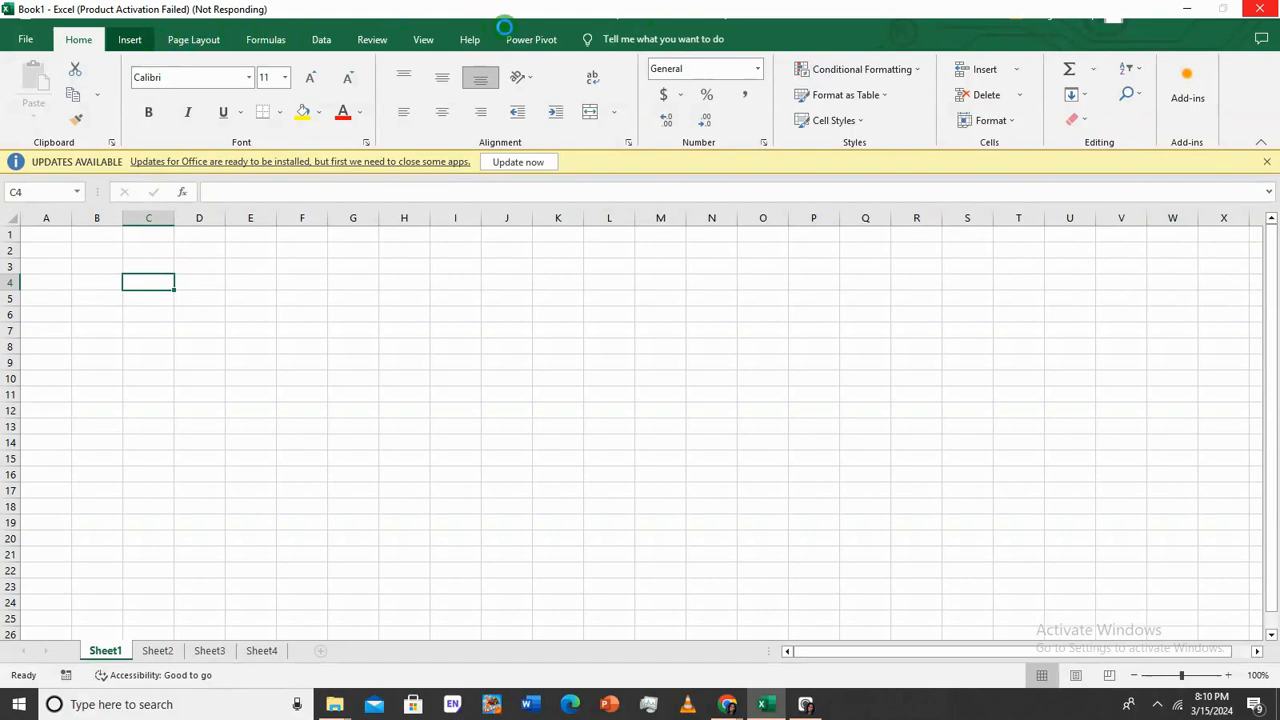
# Return to the Home tab and select cell D4 to start the student list
pyautogui.click(80, 38)
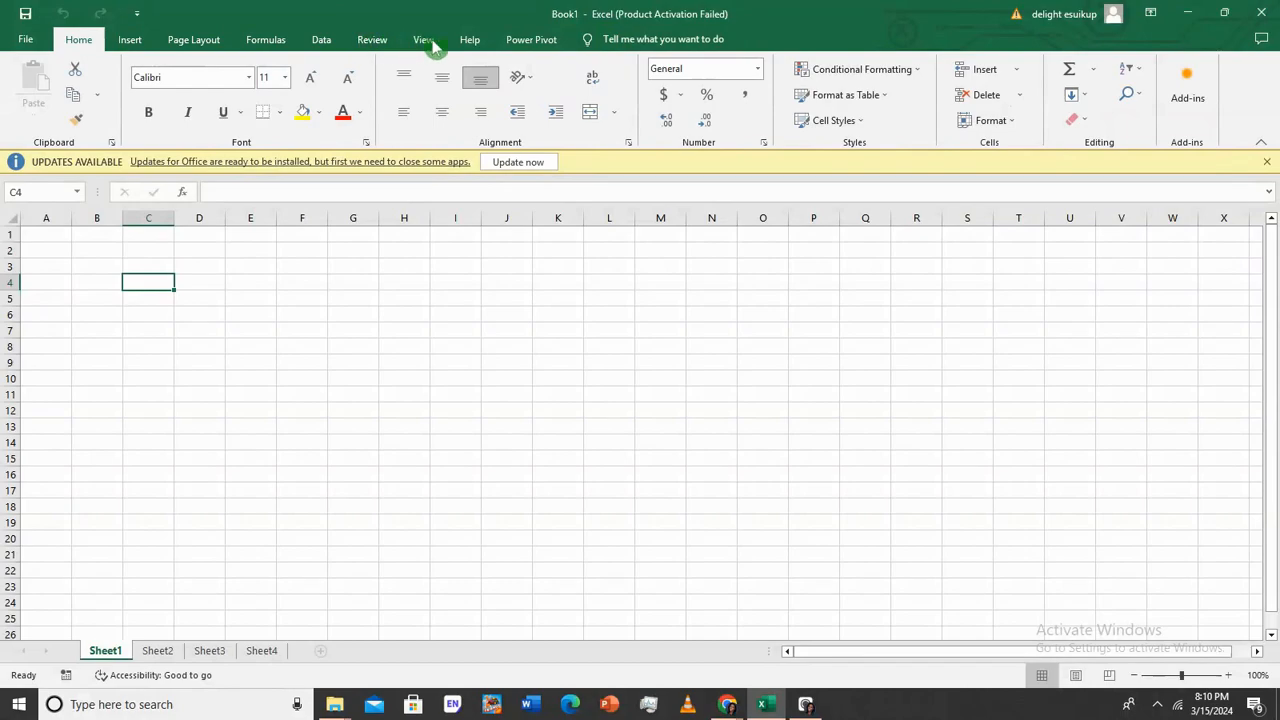
pyautogui.click(206, 283)
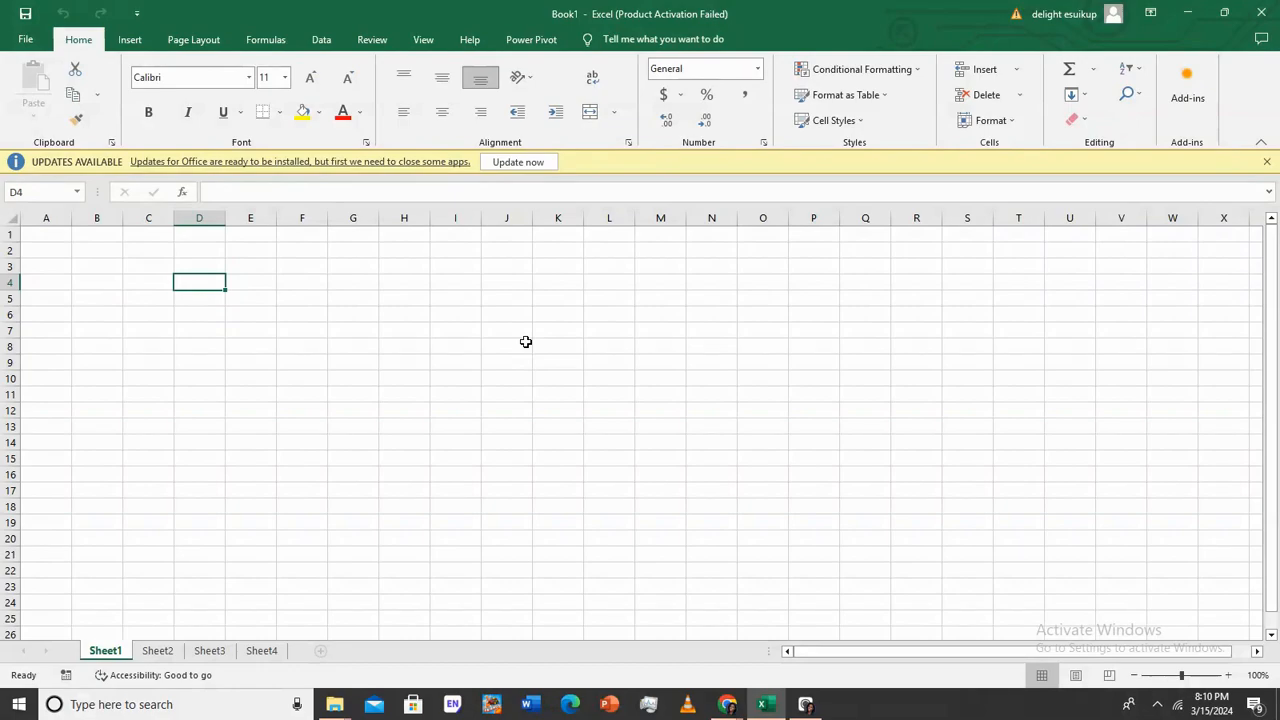
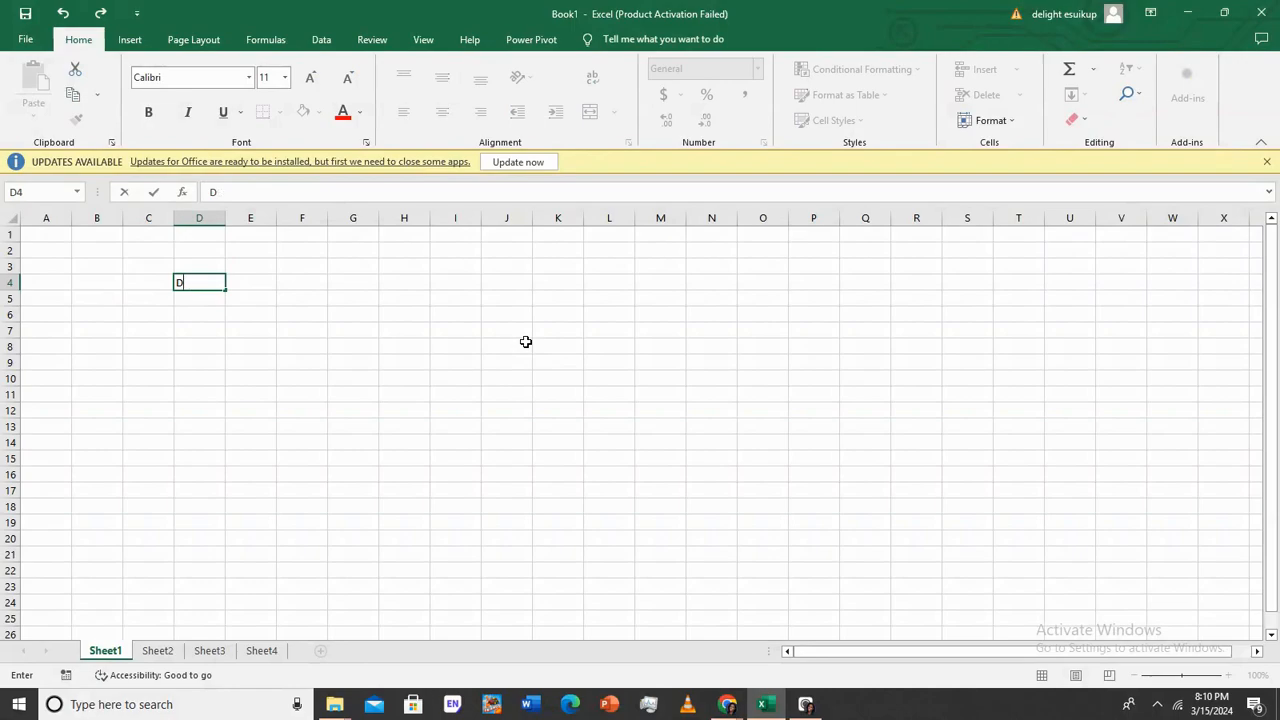
# Enter the first three student names in D4, D5 and D6
pyautogui.press('Return')
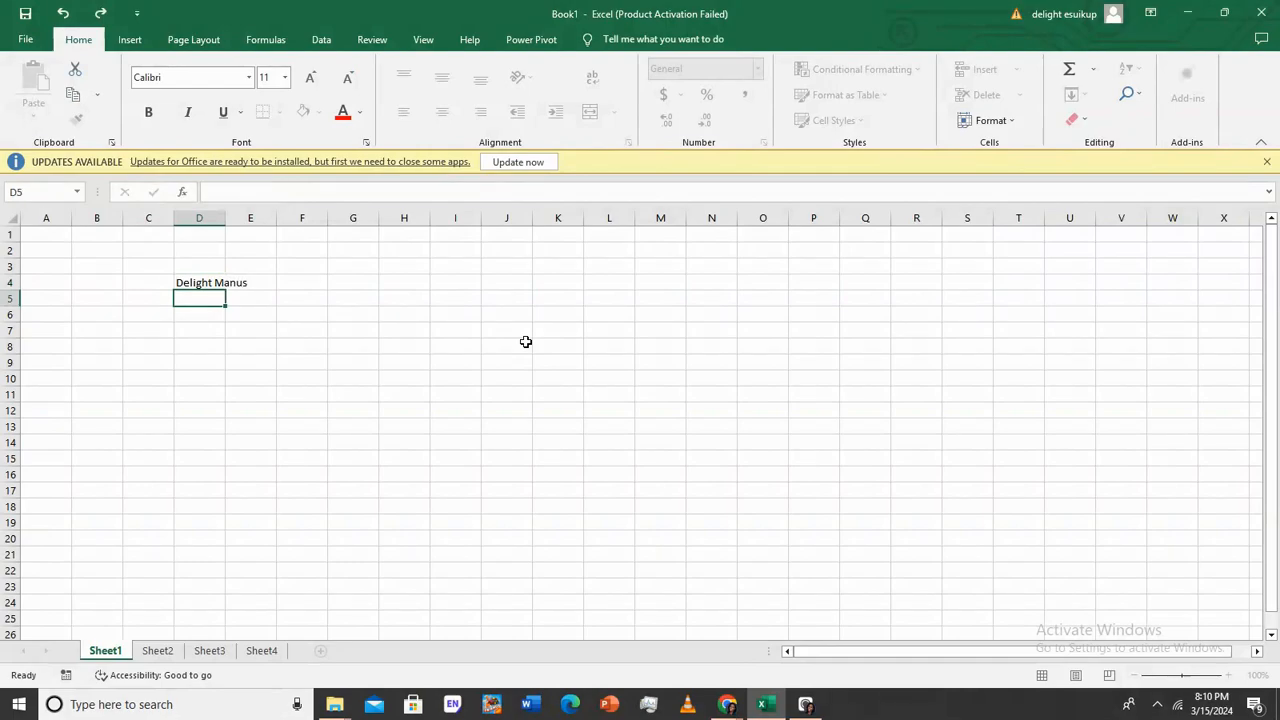
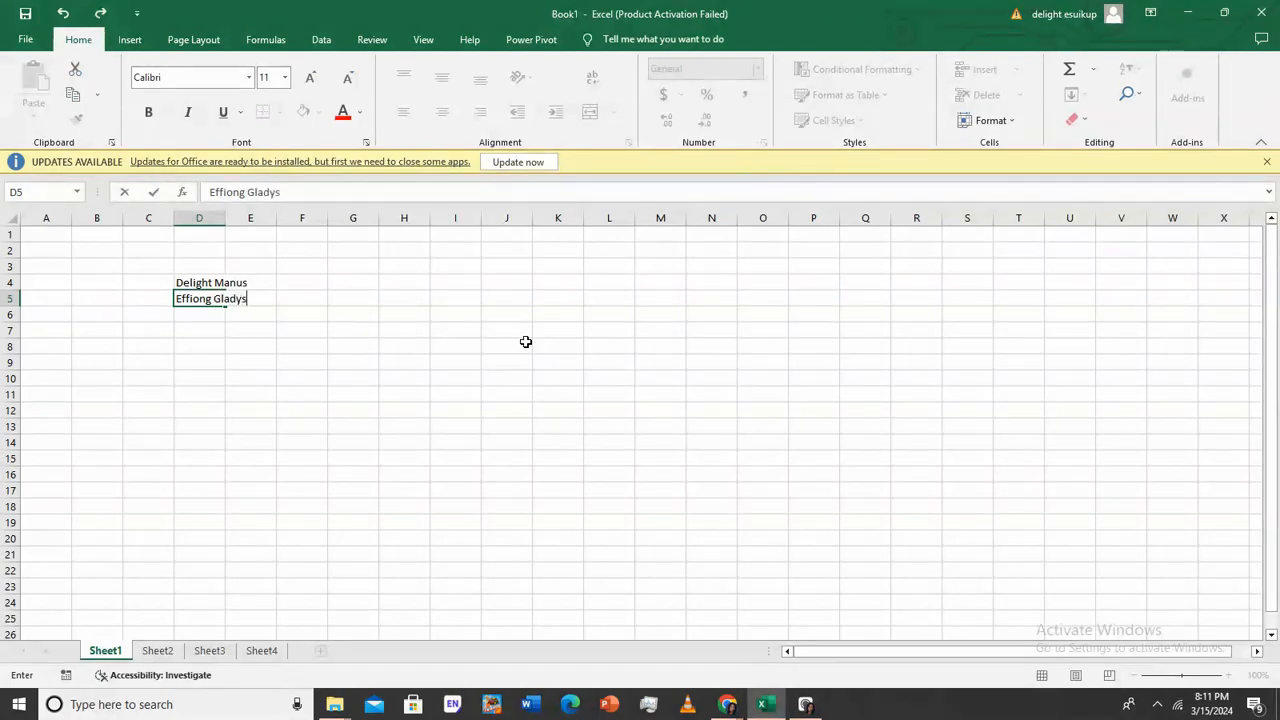
pyautogui.press('Return')
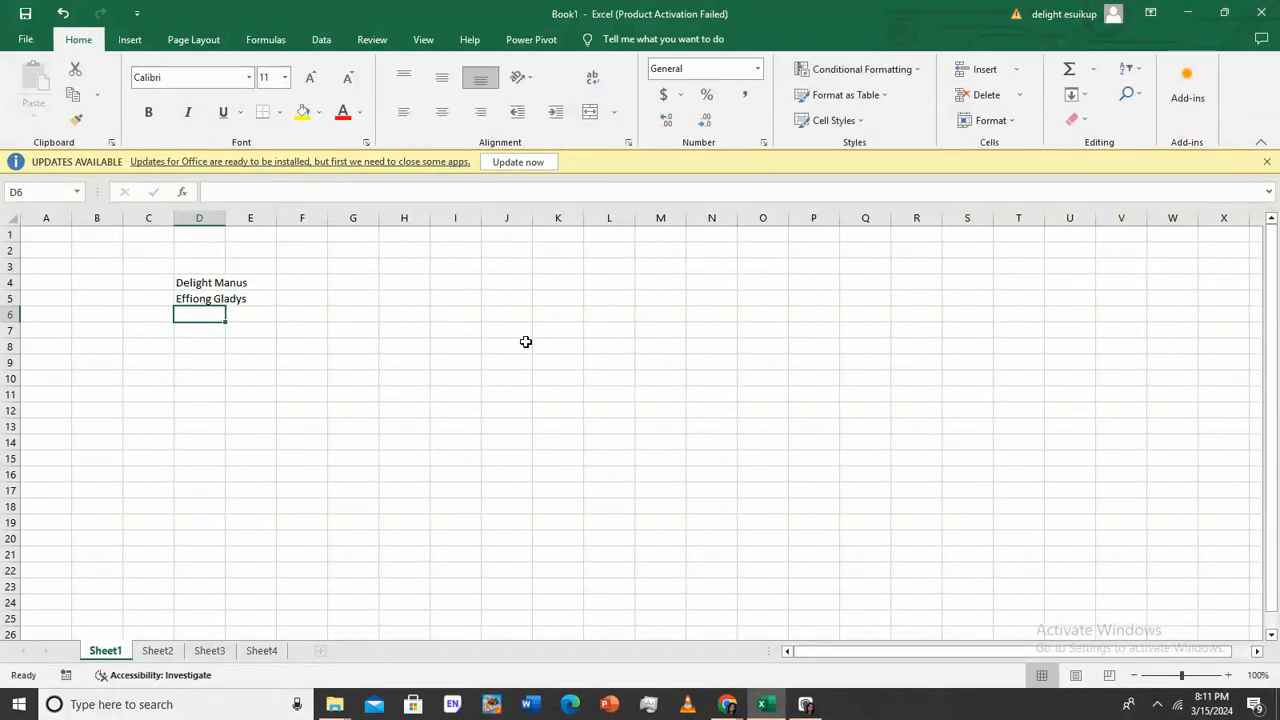
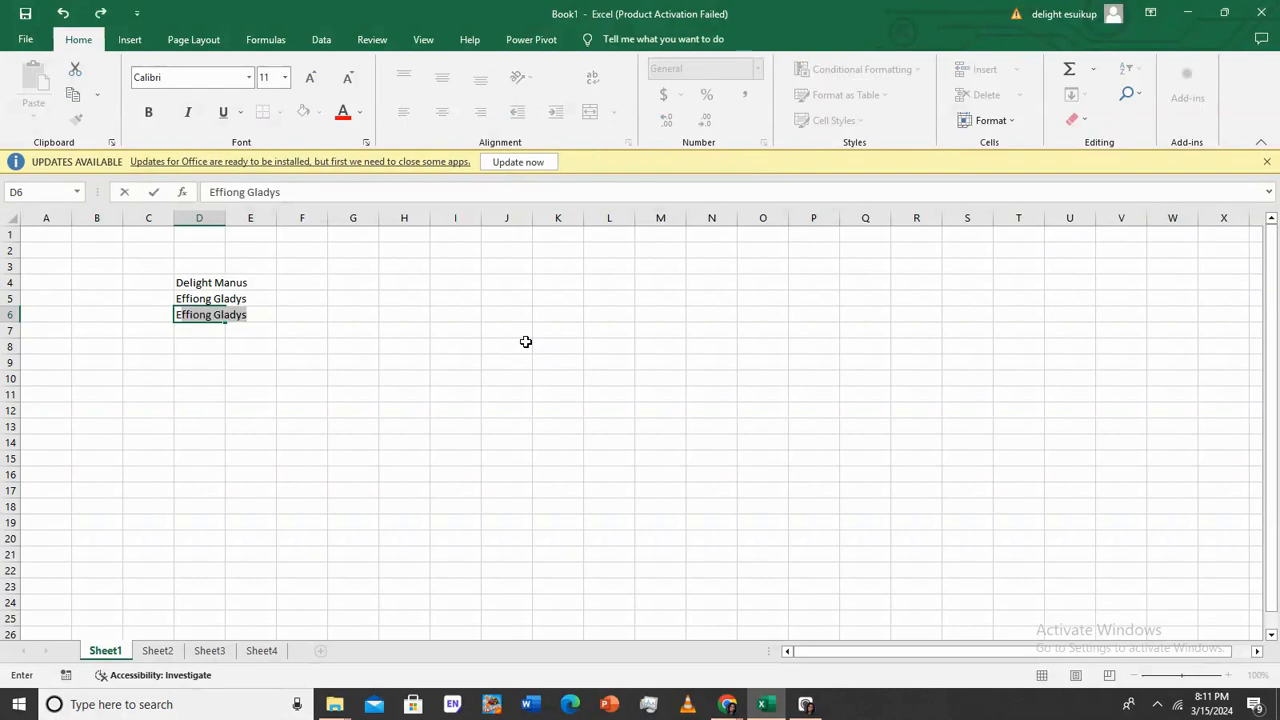
pyautogui.press('Return')
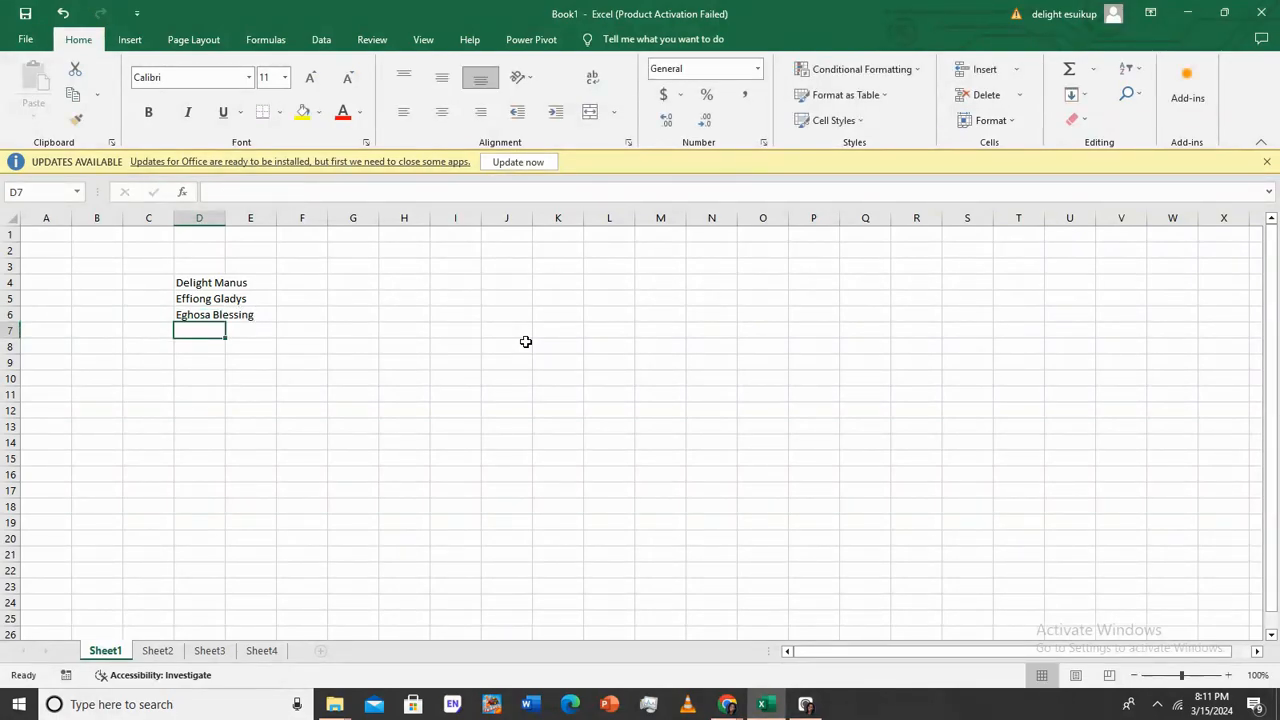
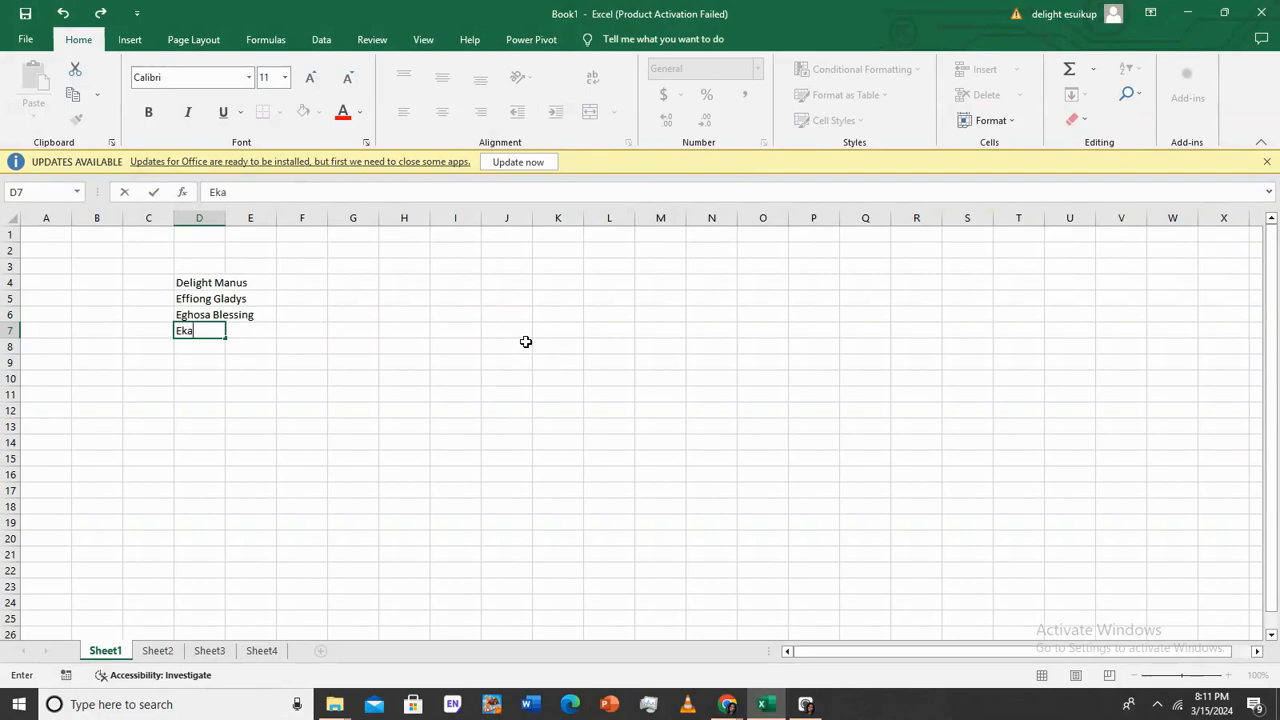
# Enter the fourth and fifth student names in D7 and D8
pyautogui.press('Return')
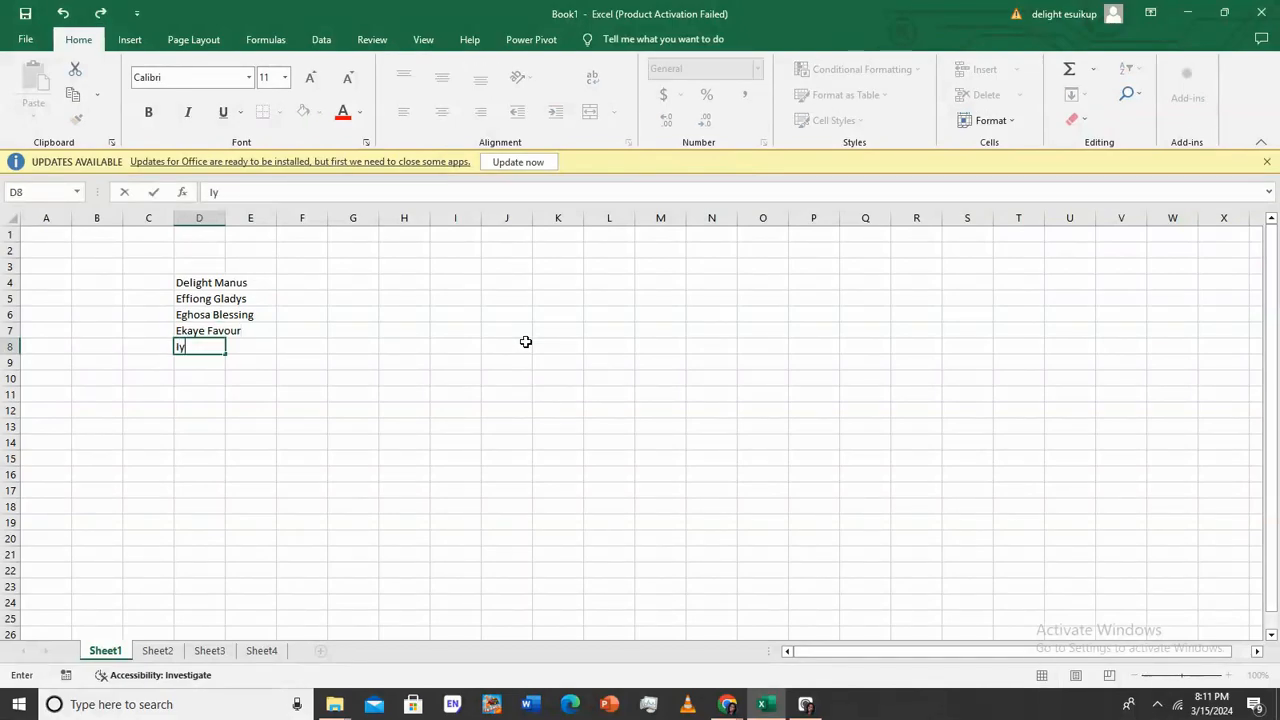
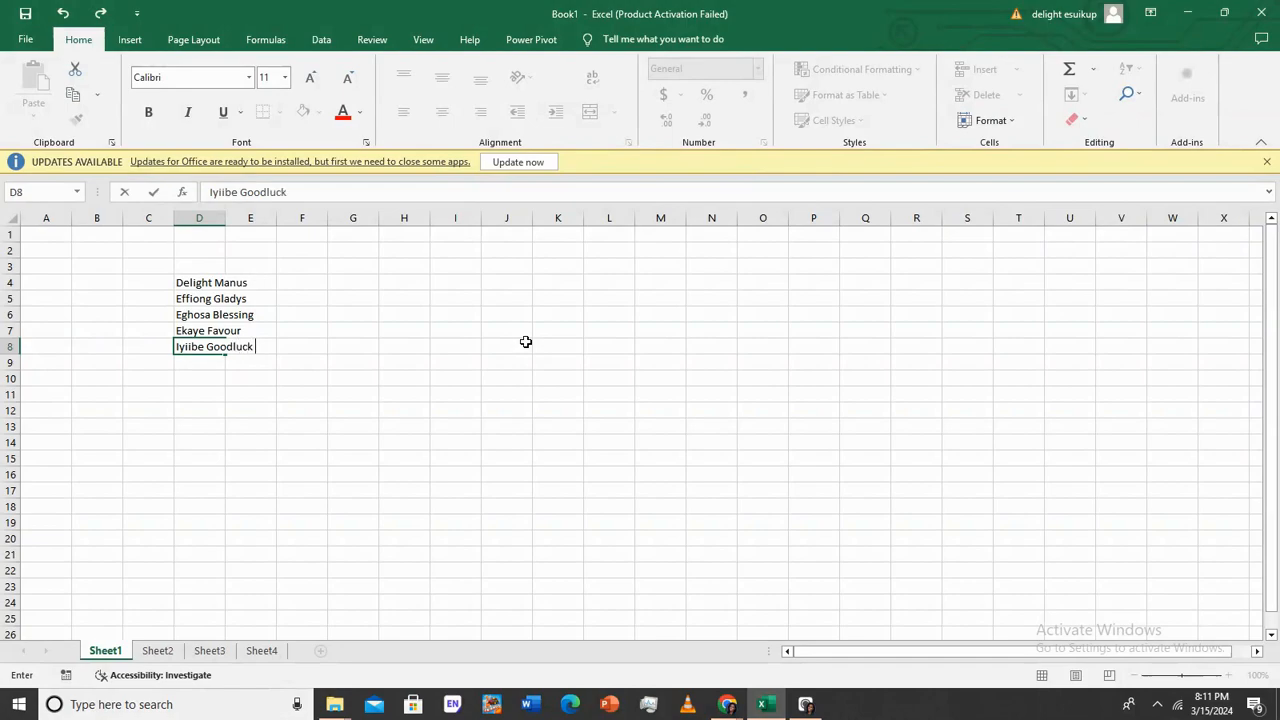
pyautogui.press('Return')
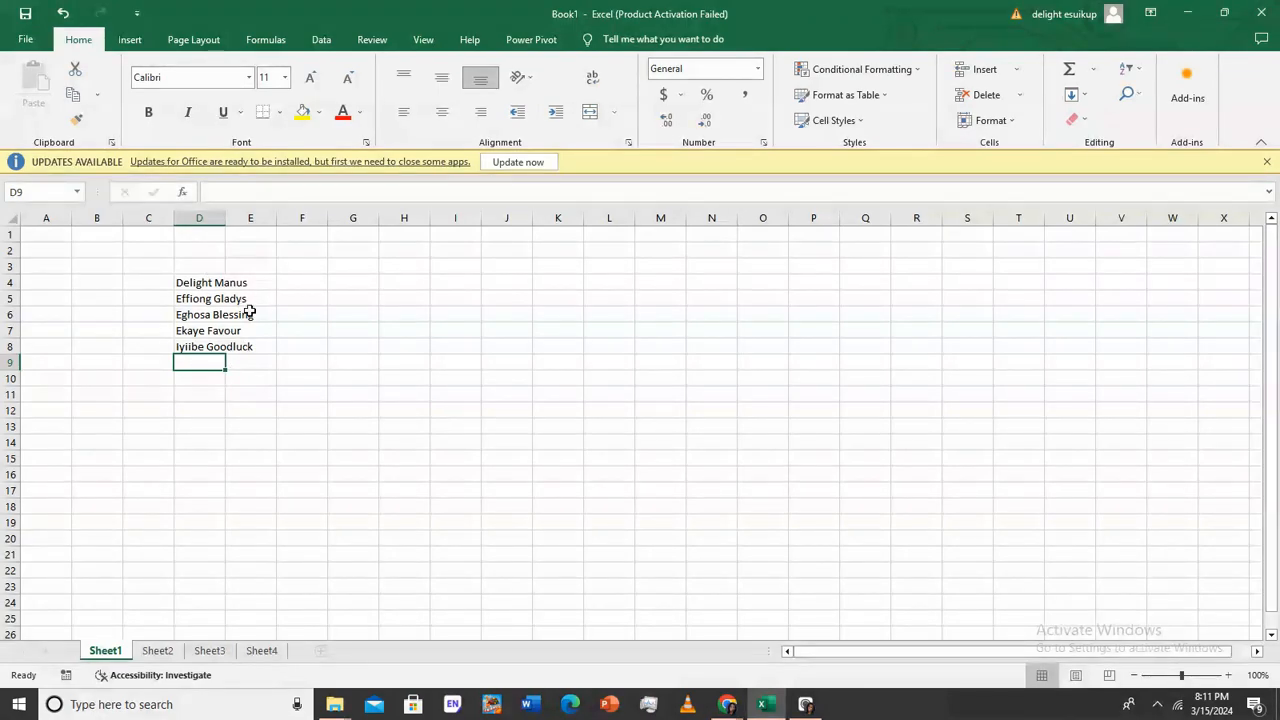
pyautogui.click(194, 284)
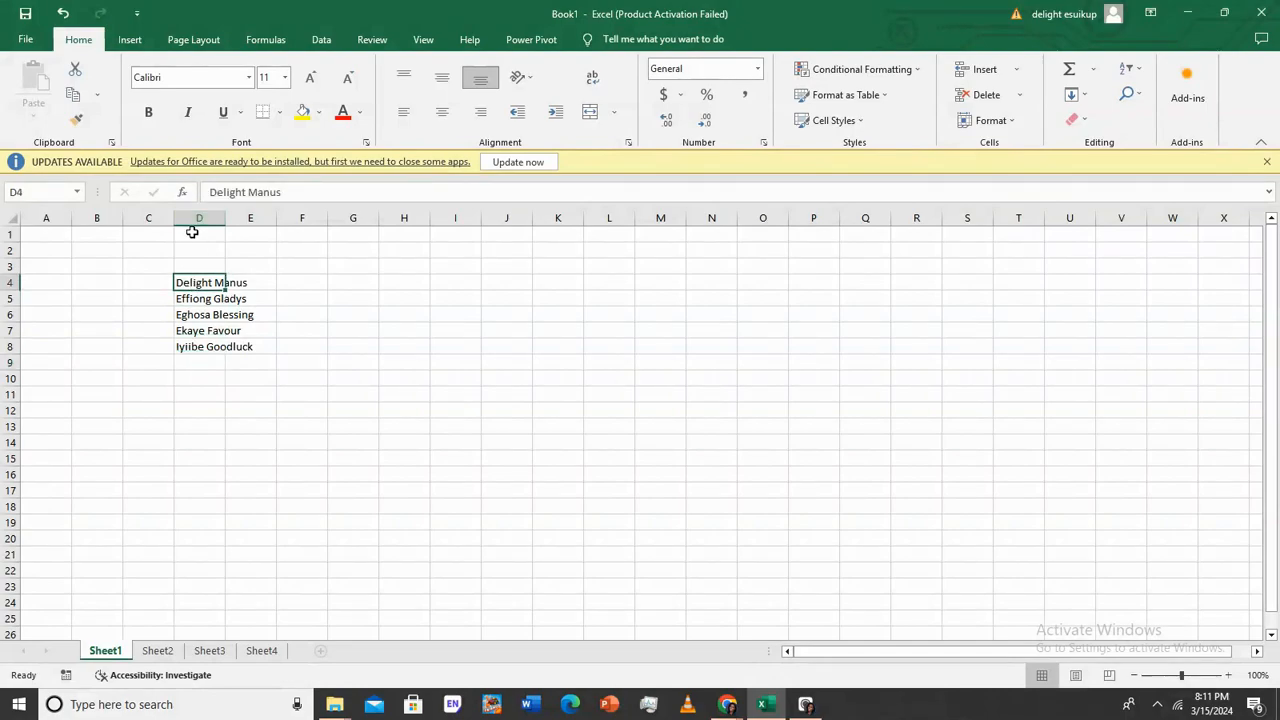
pyautogui.click(256, 284)
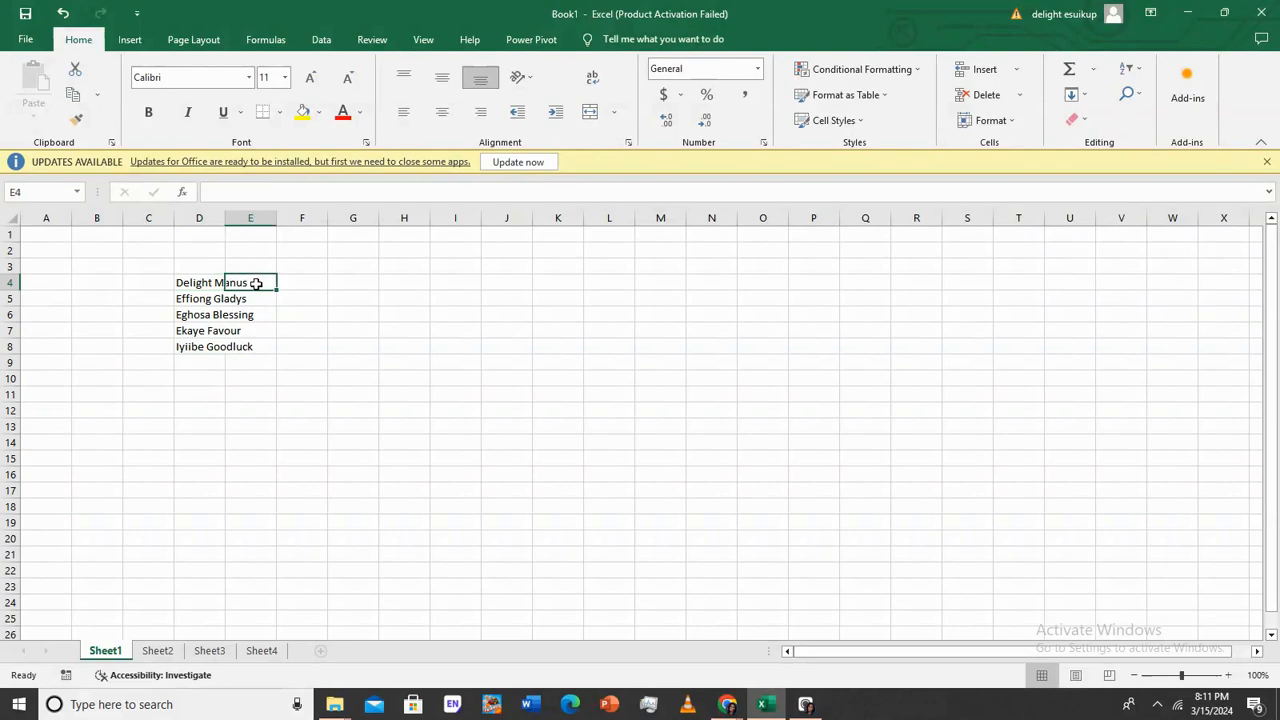
pyautogui.click(203, 283)
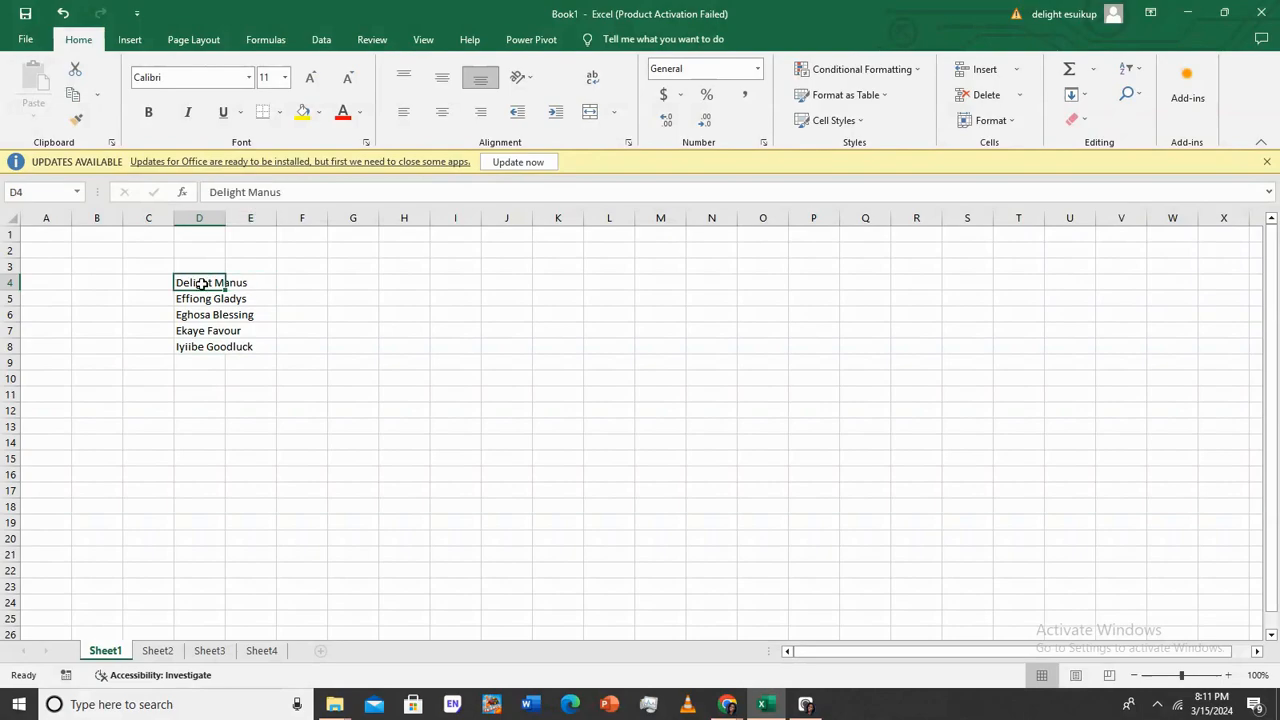
pyautogui.doubleClick(201, 284)
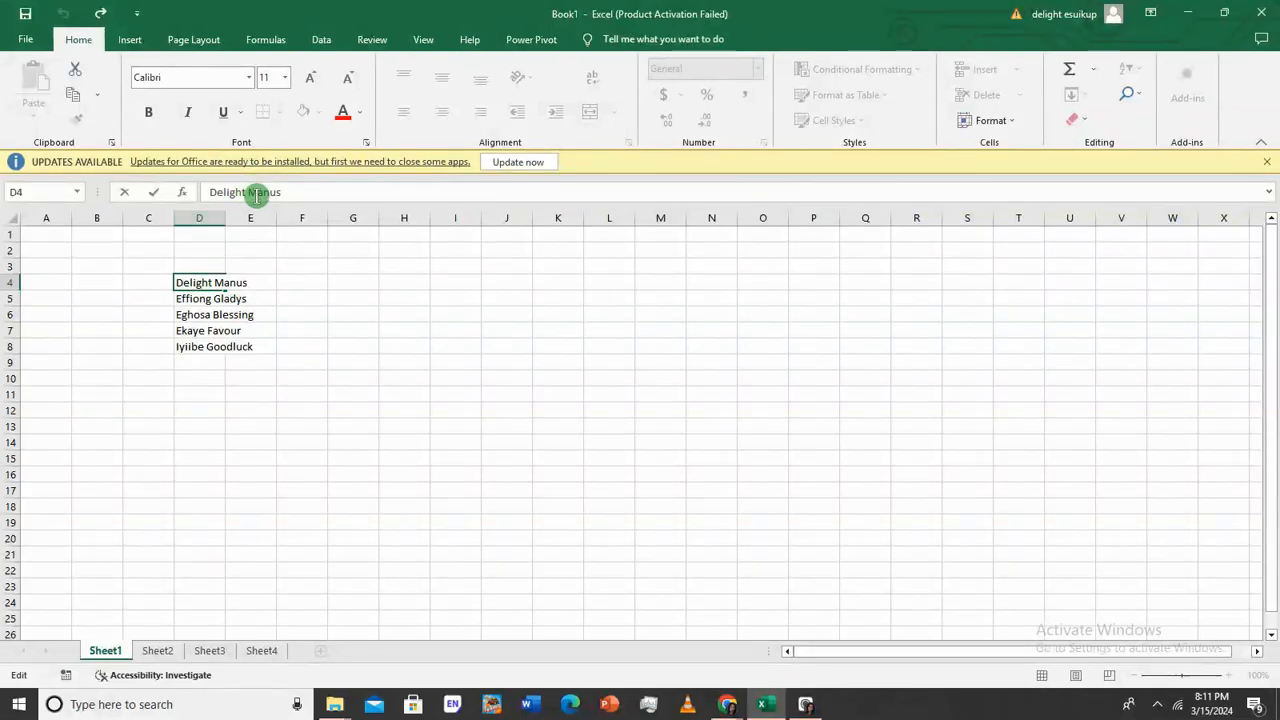
pyautogui.click(319, 295)
pyautogui.click(243, 285)
pyautogui.click(224, 197)
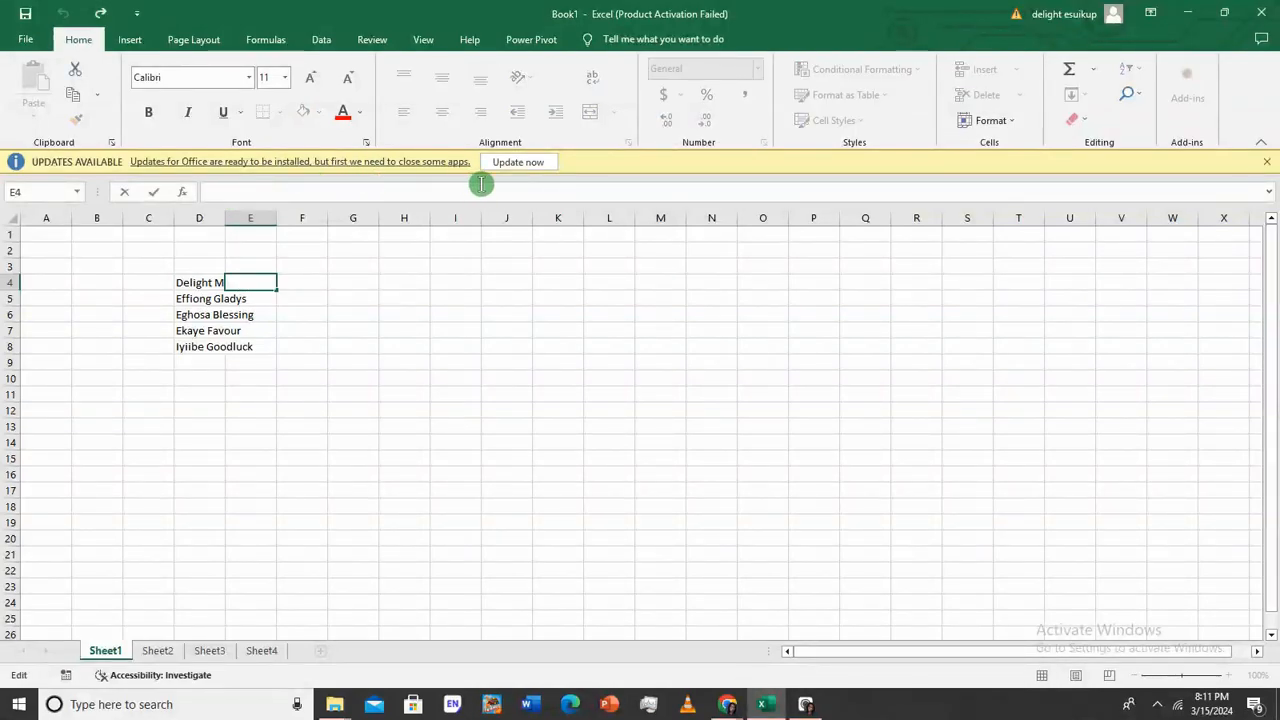
pyautogui.click(486, 428)
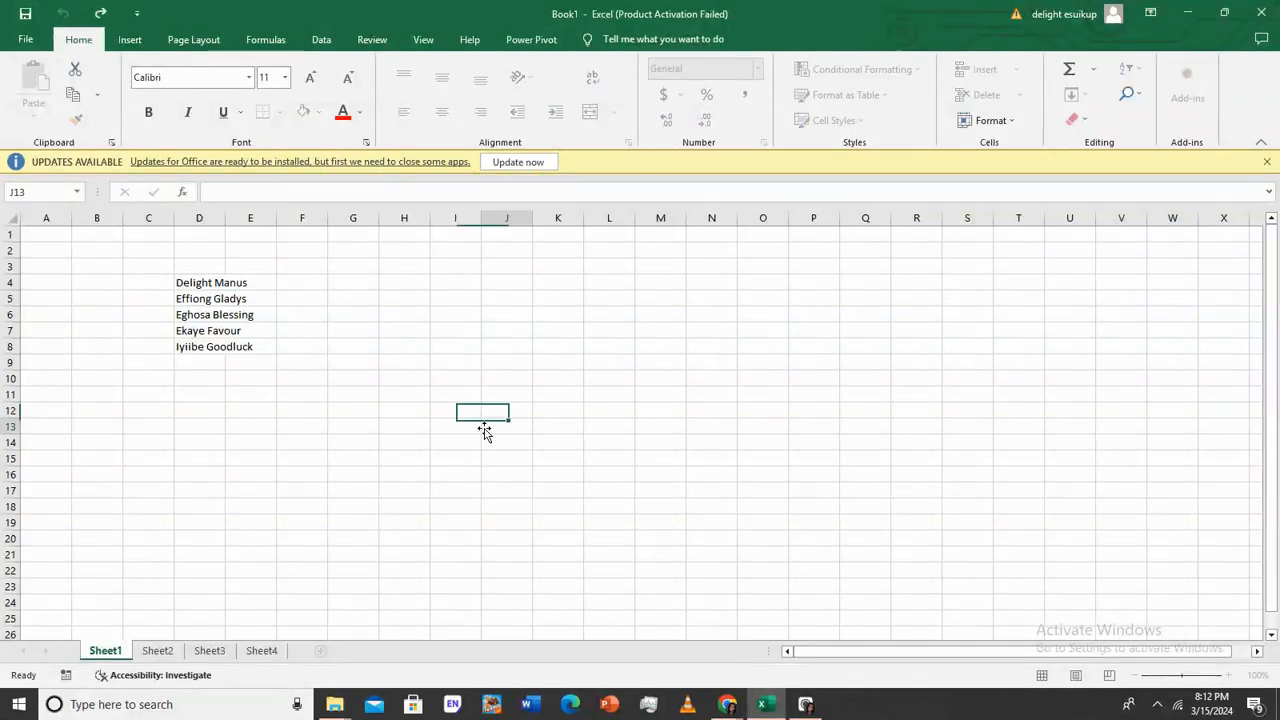
pyautogui.click(178, 314)
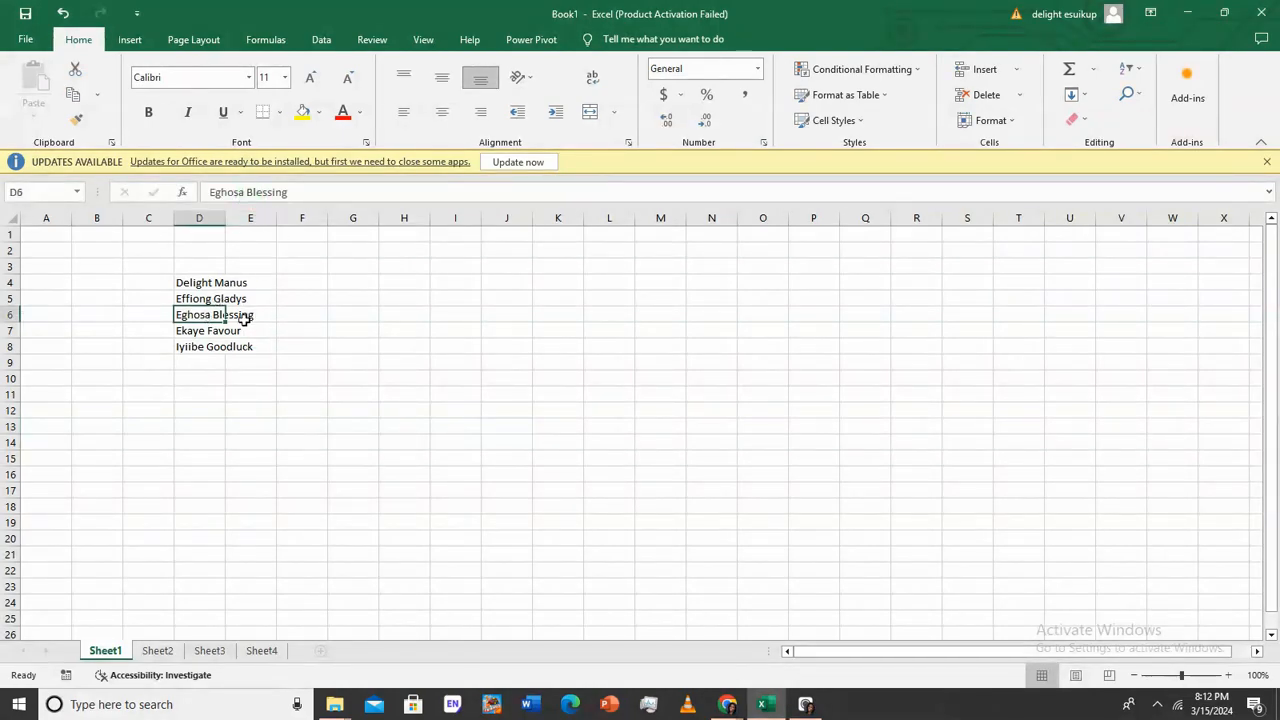
pyautogui.click(243, 316)
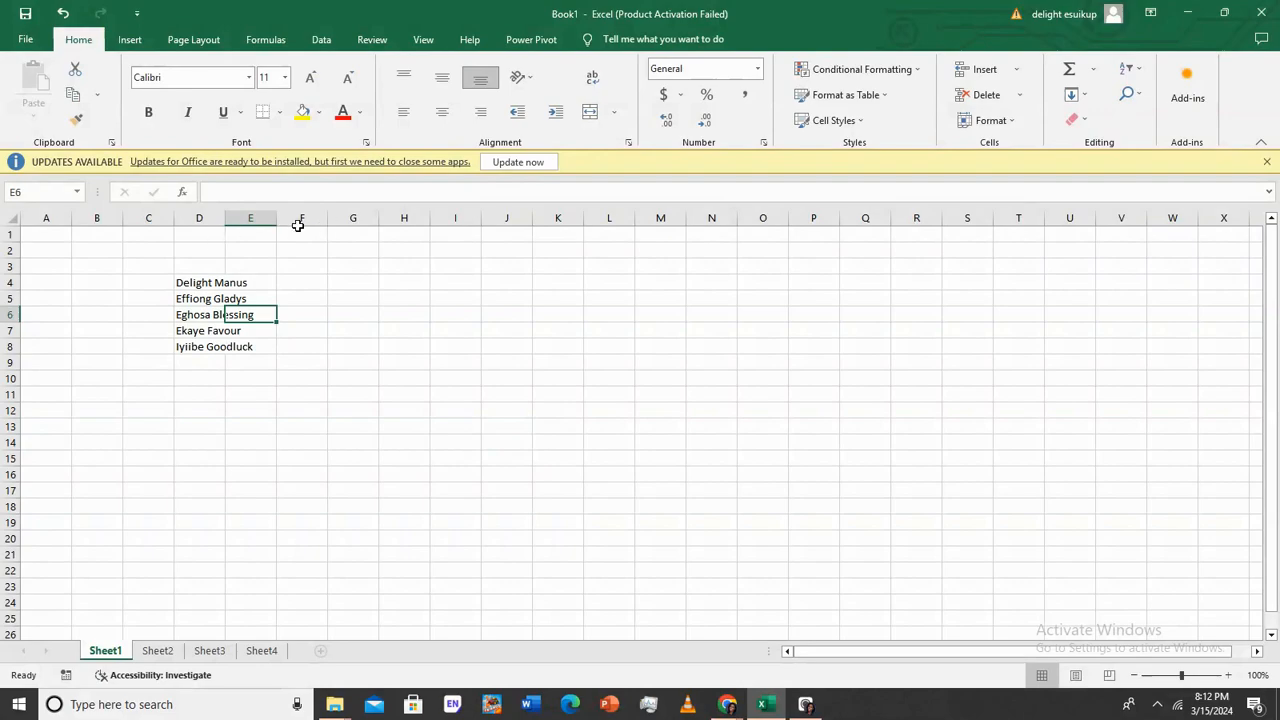
# AutoFit column D to the longest student name, then select two of the names
pyautogui.moveTo(217, 225)
pyautogui.mouseDown()
pyautogui.moveTo(295, 217)
pyautogui.moveTo(217, 221)
pyautogui.mouseUp()
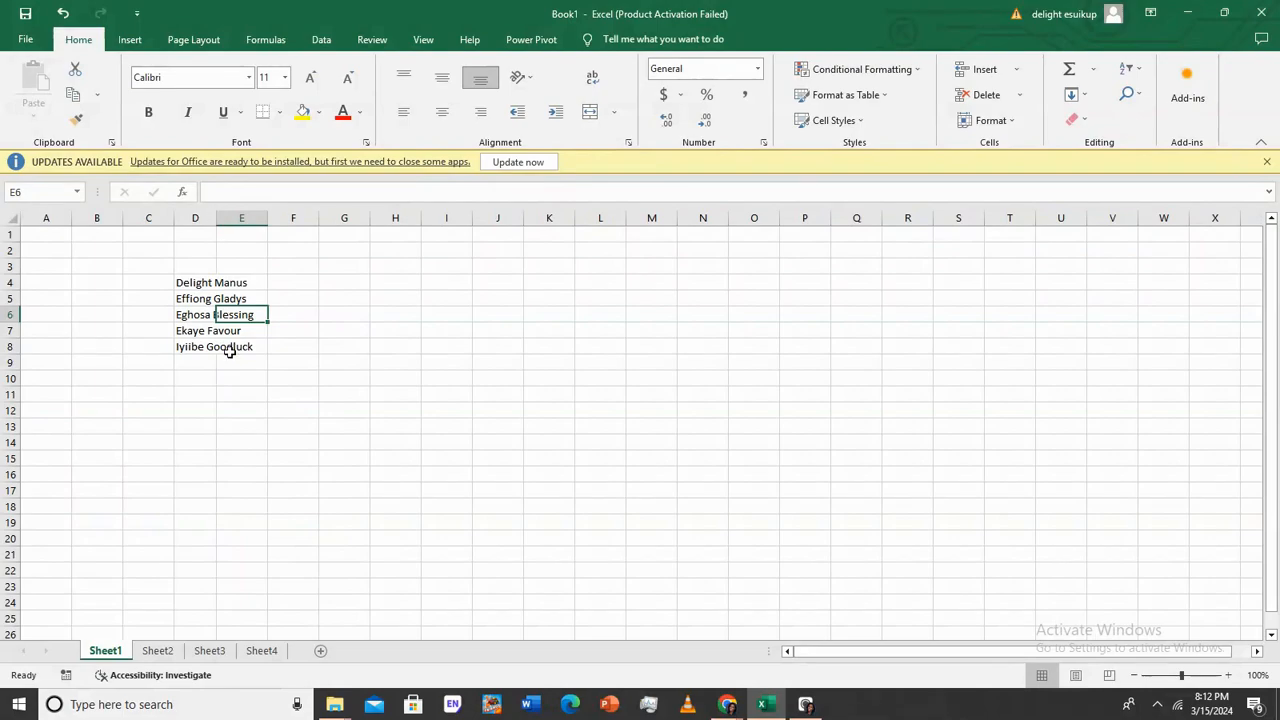
pyautogui.doubleClick(216, 218)
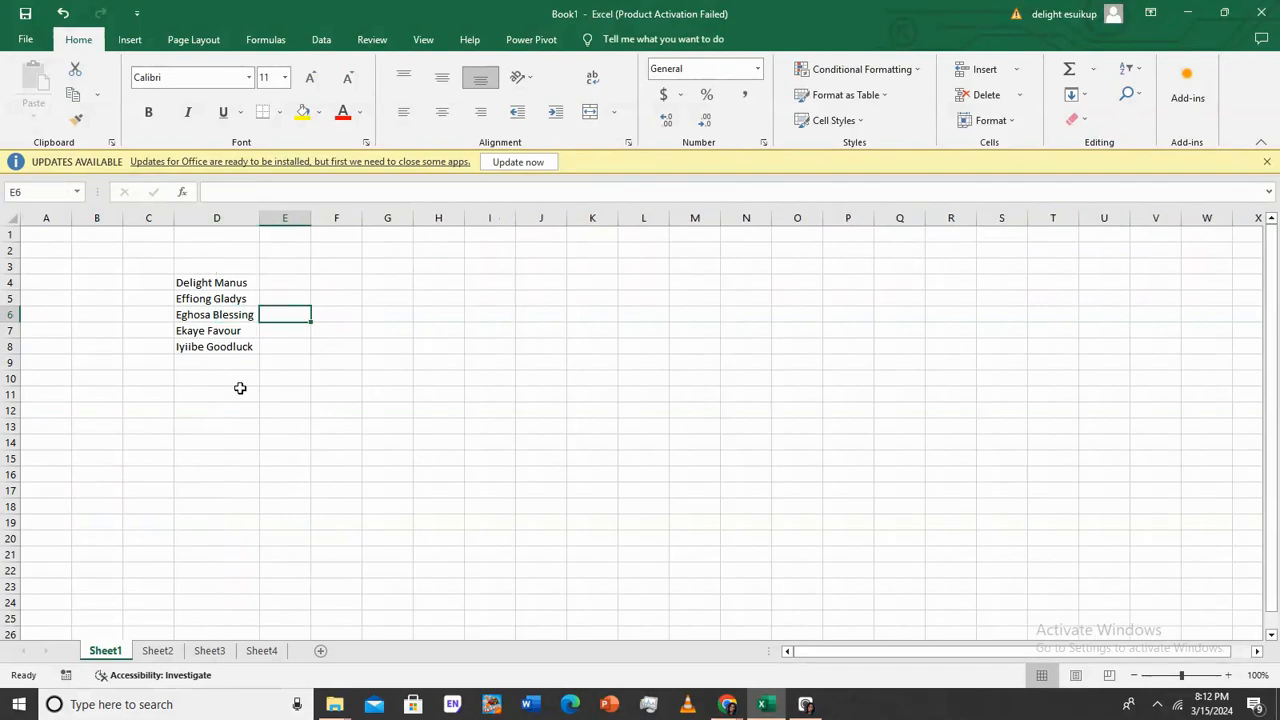
pyautogui.click(244, 342)
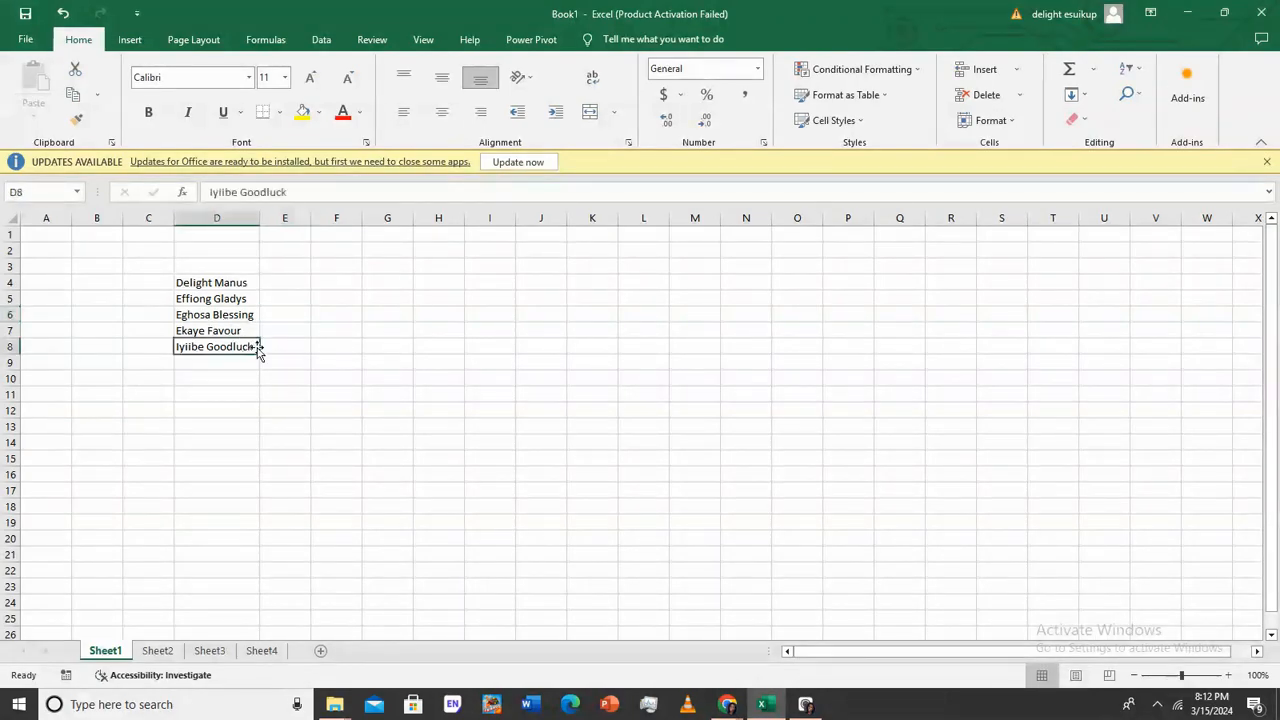
pyautogui.click(257, 316)
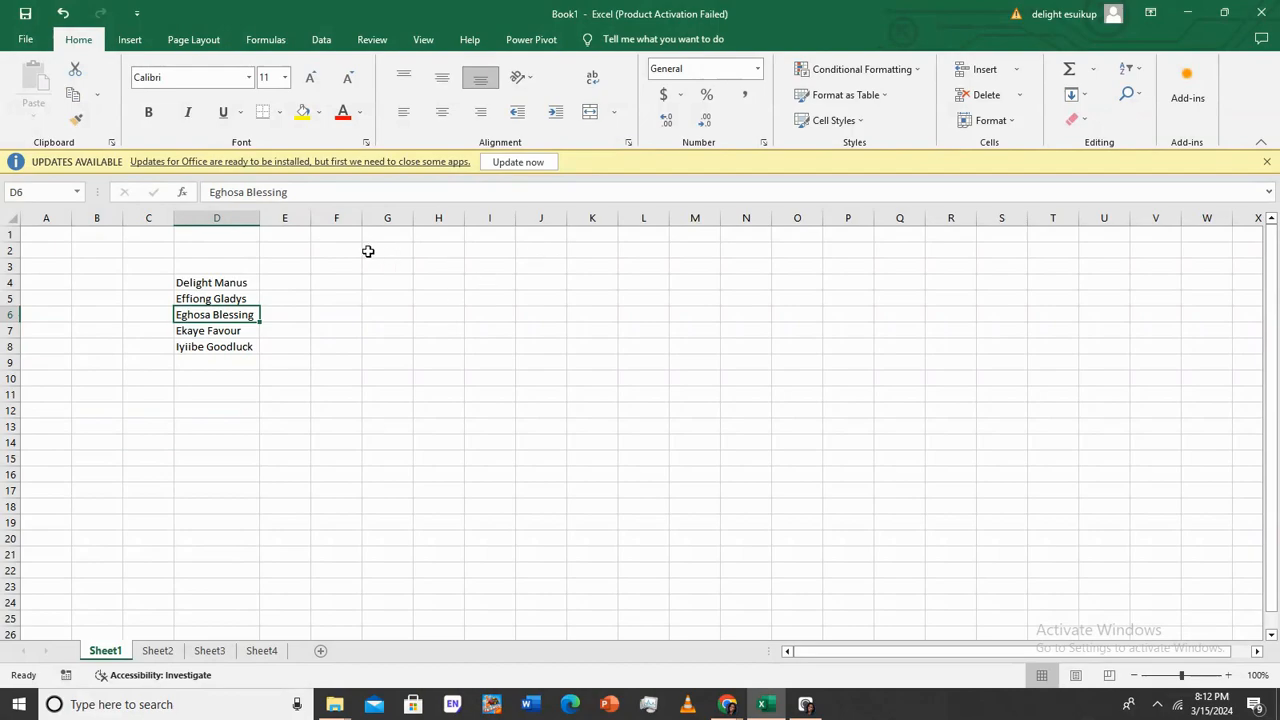
# Type 'Shes a brown skin girl' in E4, 'Very tall girl' in E5, and 'Highly outspoken lady' in E6
pyautogui.click(286, 287)
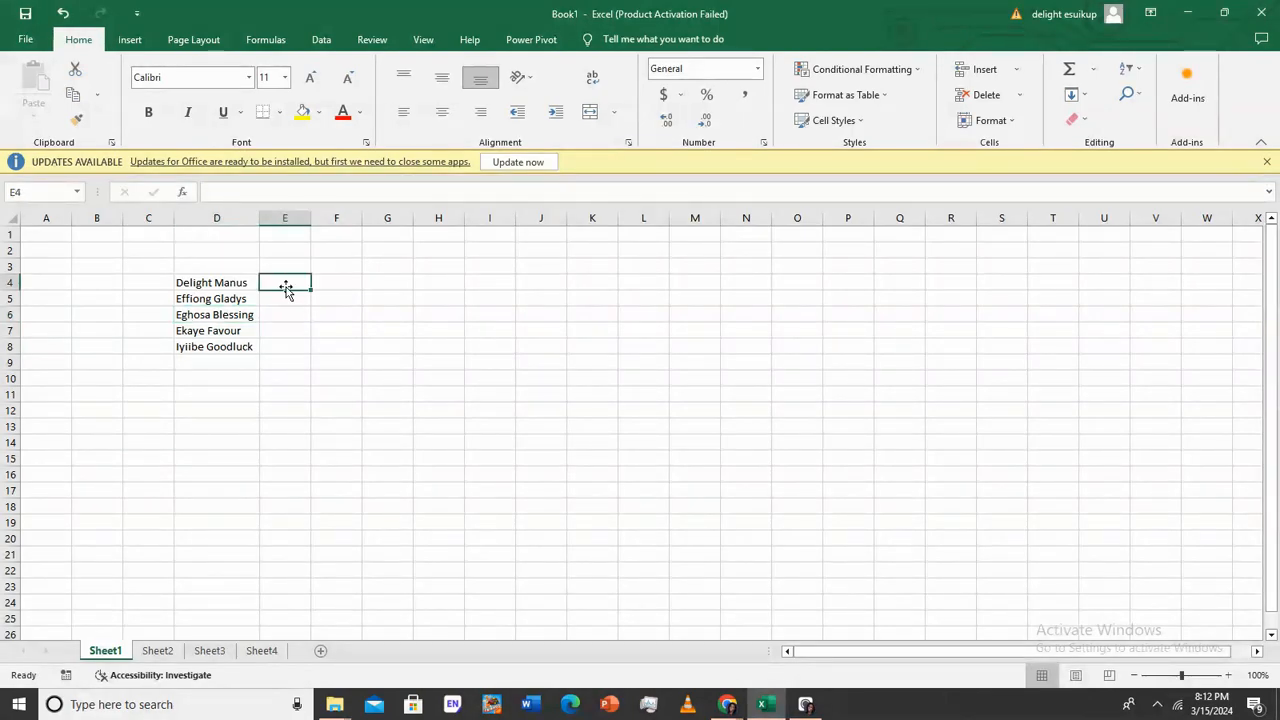
pyautogui.write('Shes')
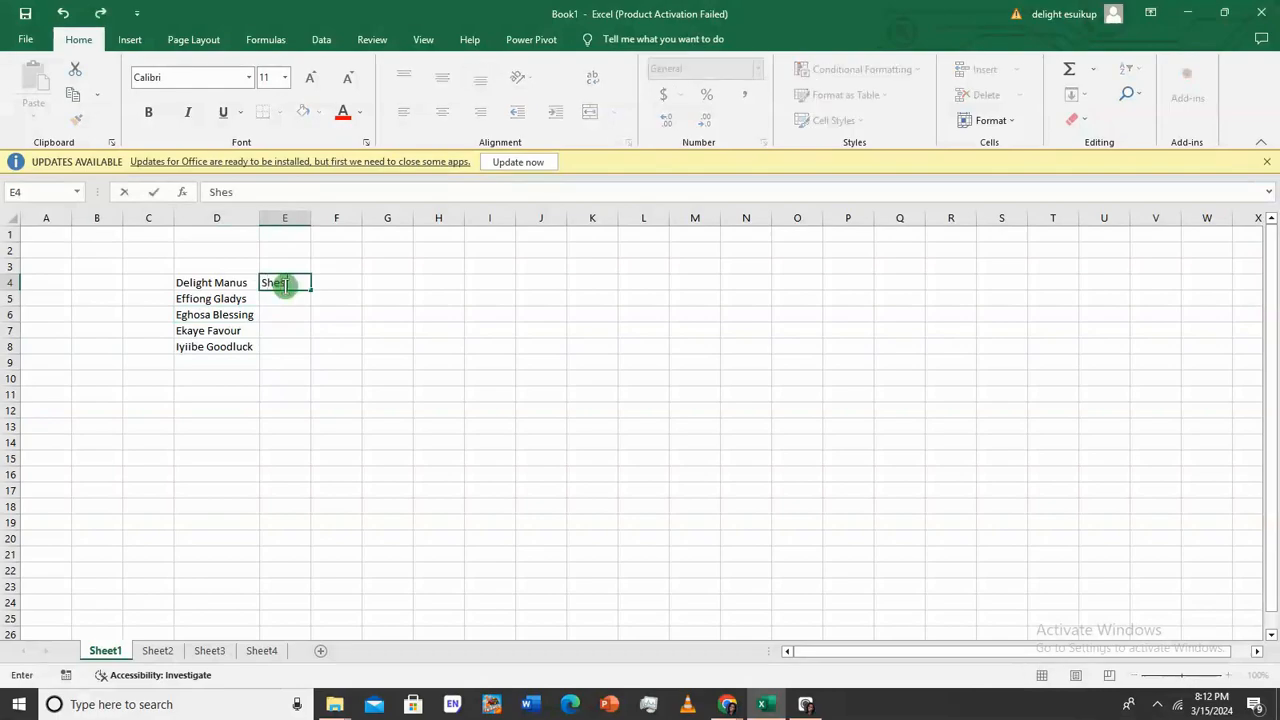
pyautogui.write(' a brown skin girl')
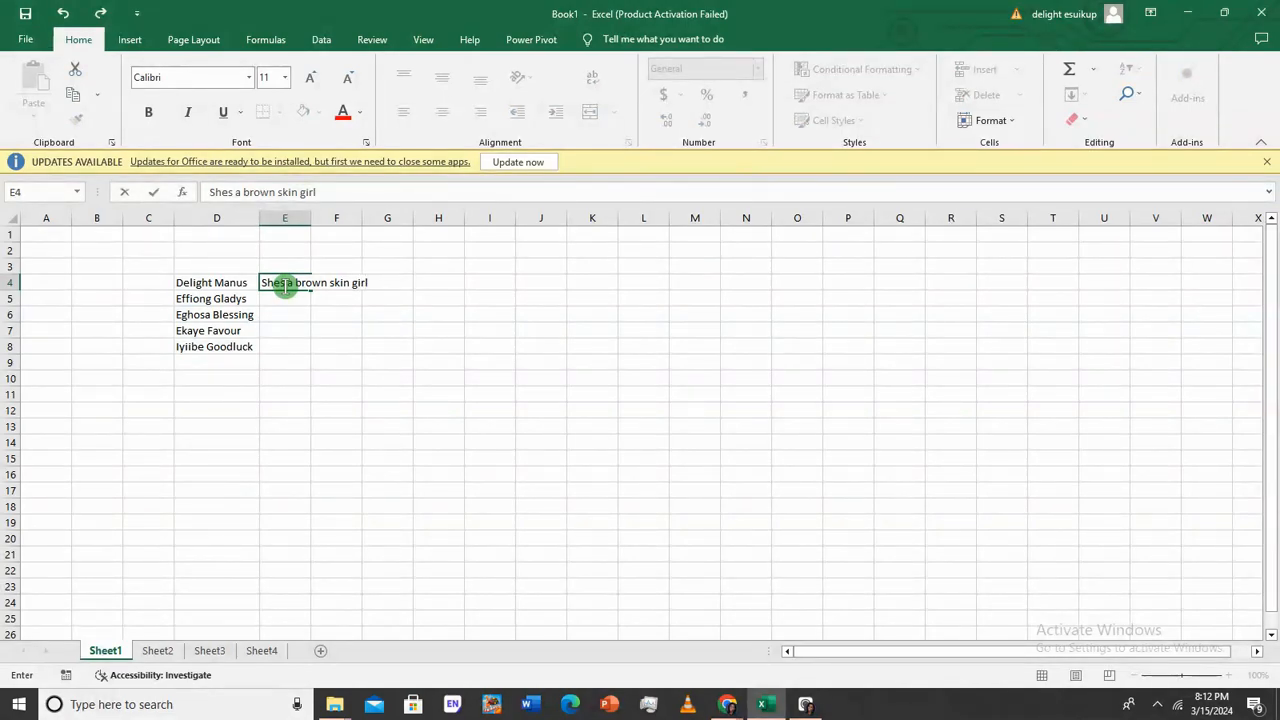
pyautogui.press('Return')
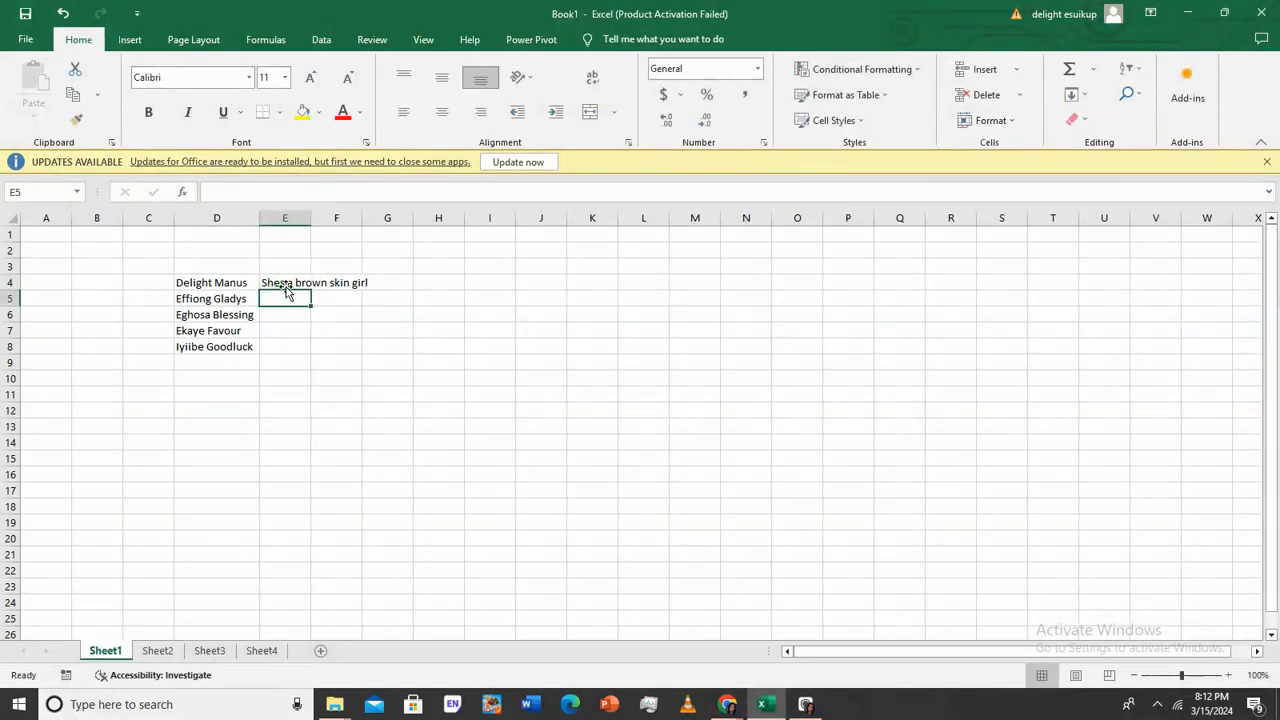
pyautogui.write('Ve')
pyautogui.press('BackSpace')
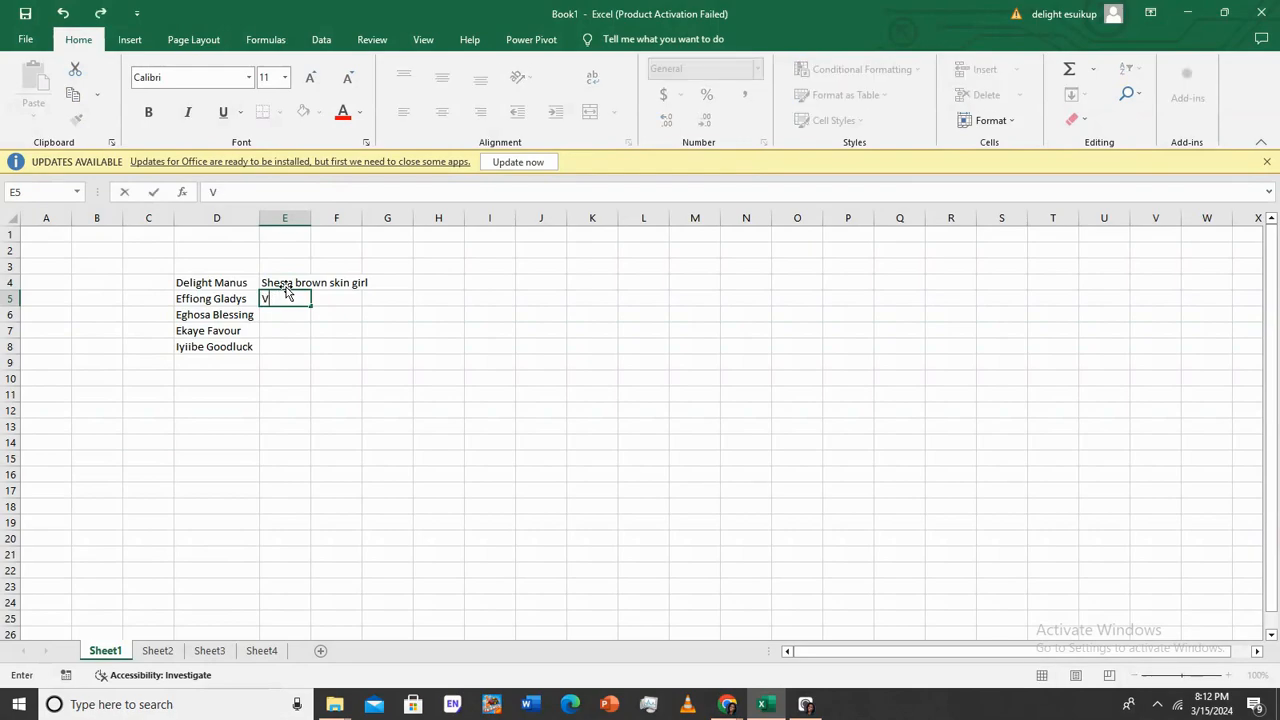
pyautogui.write('ery tall girl')
pyautogui.press('Return')
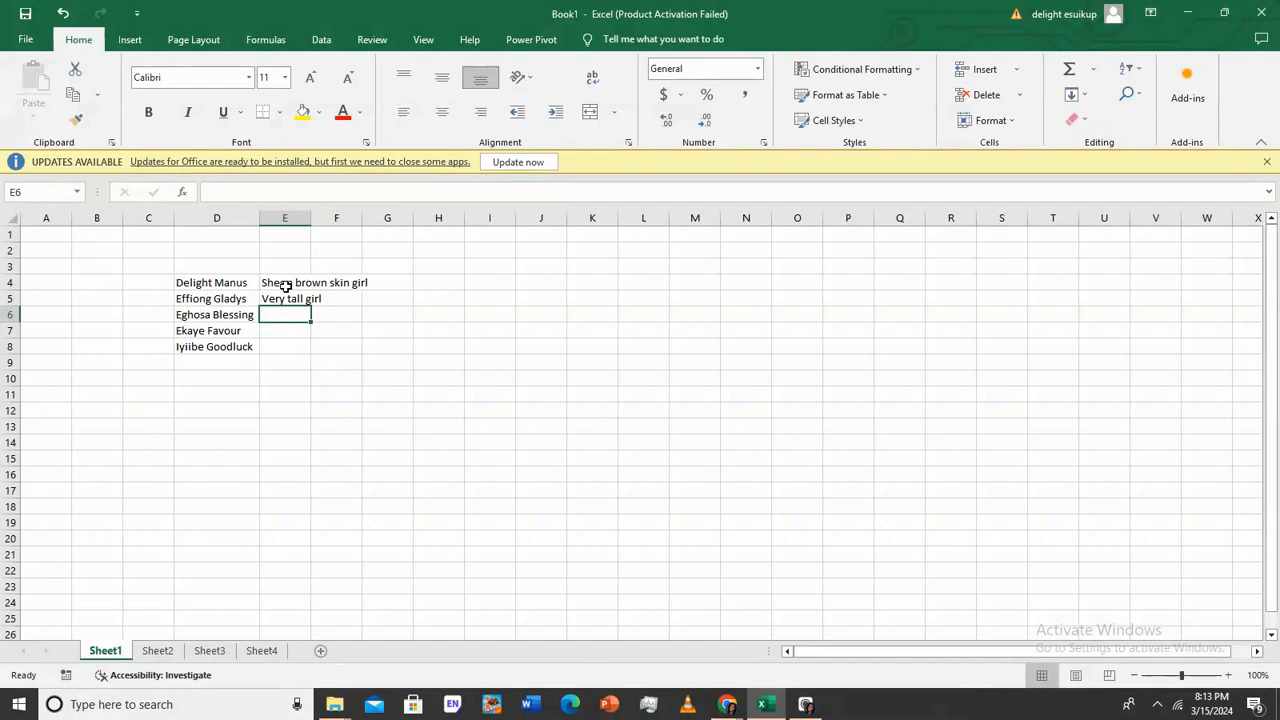
pyautogui.write('Highy')
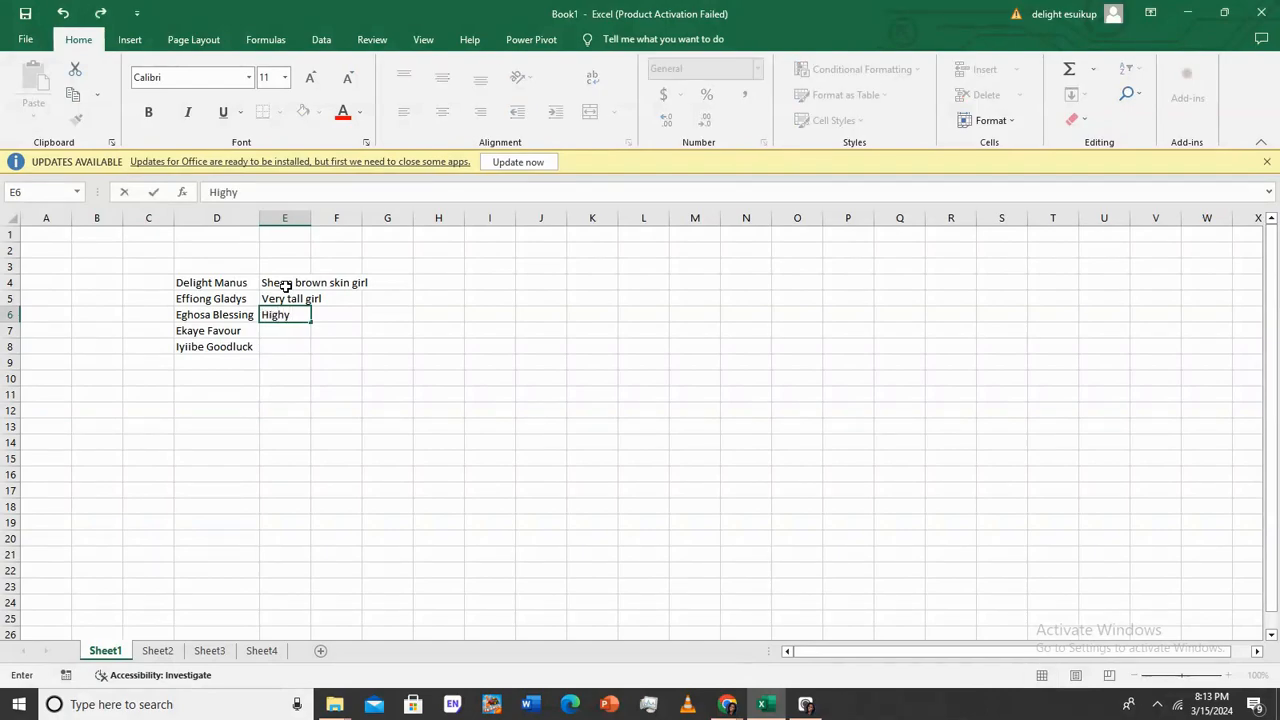
pyautogui.press('BackSpace')
pyautogui.write('ly outspoken lady')
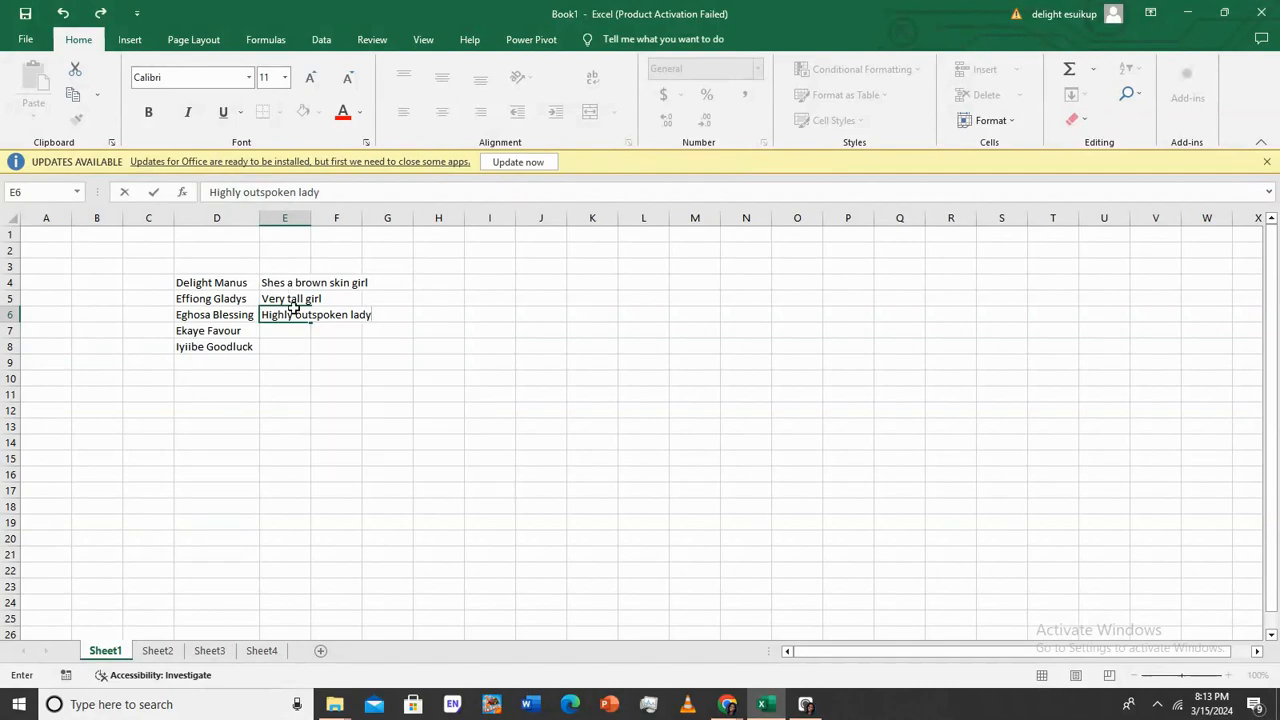
# Commit the E6 description, then widen and narrow column E back down
pyautogui.press('Return')
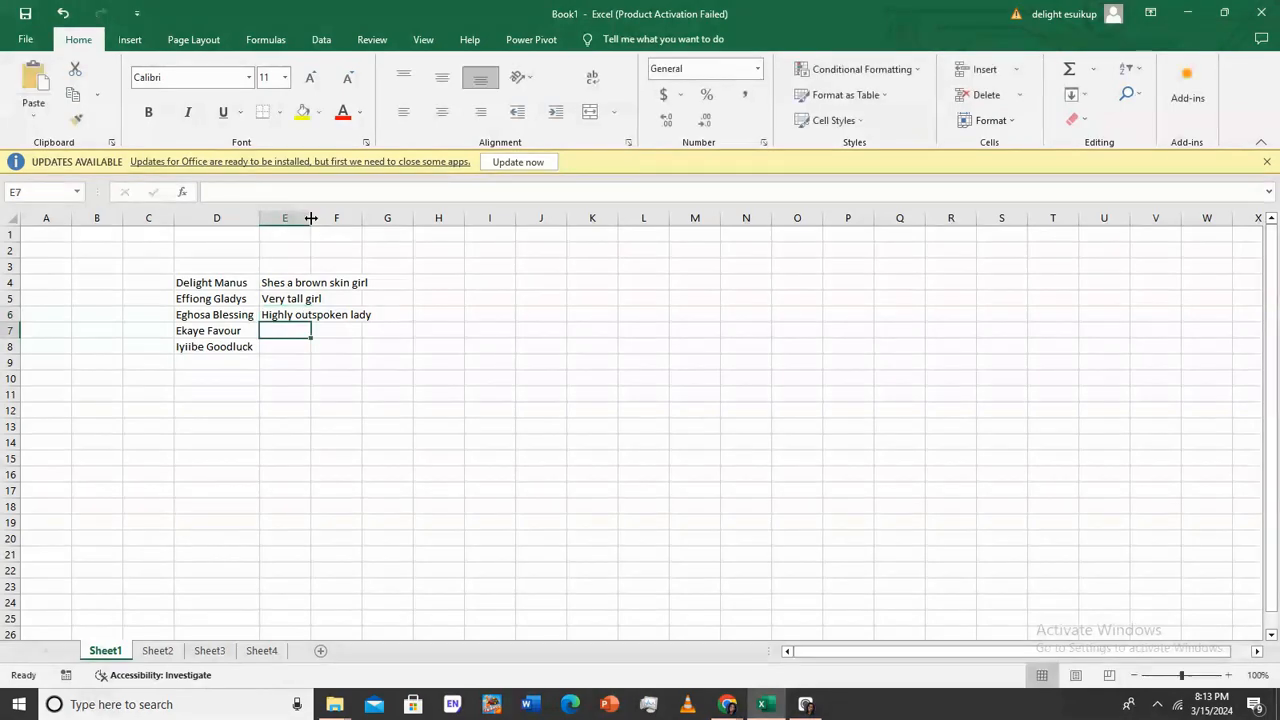
pyautogui.doubleClick(311, 218)
pyautogui.moveTo(375, 223); pyautogui.dragTo(327, 221)
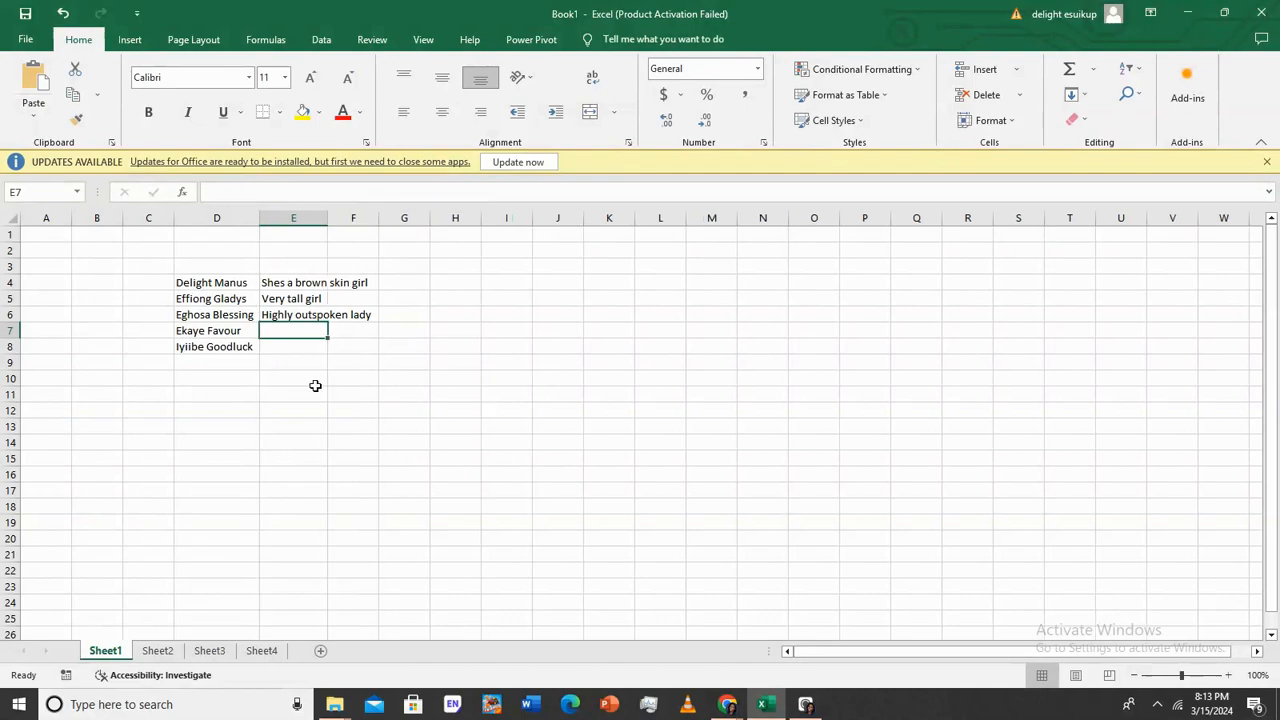
pyautogui.click(293, 283)
pyautogui.click(294, 314)
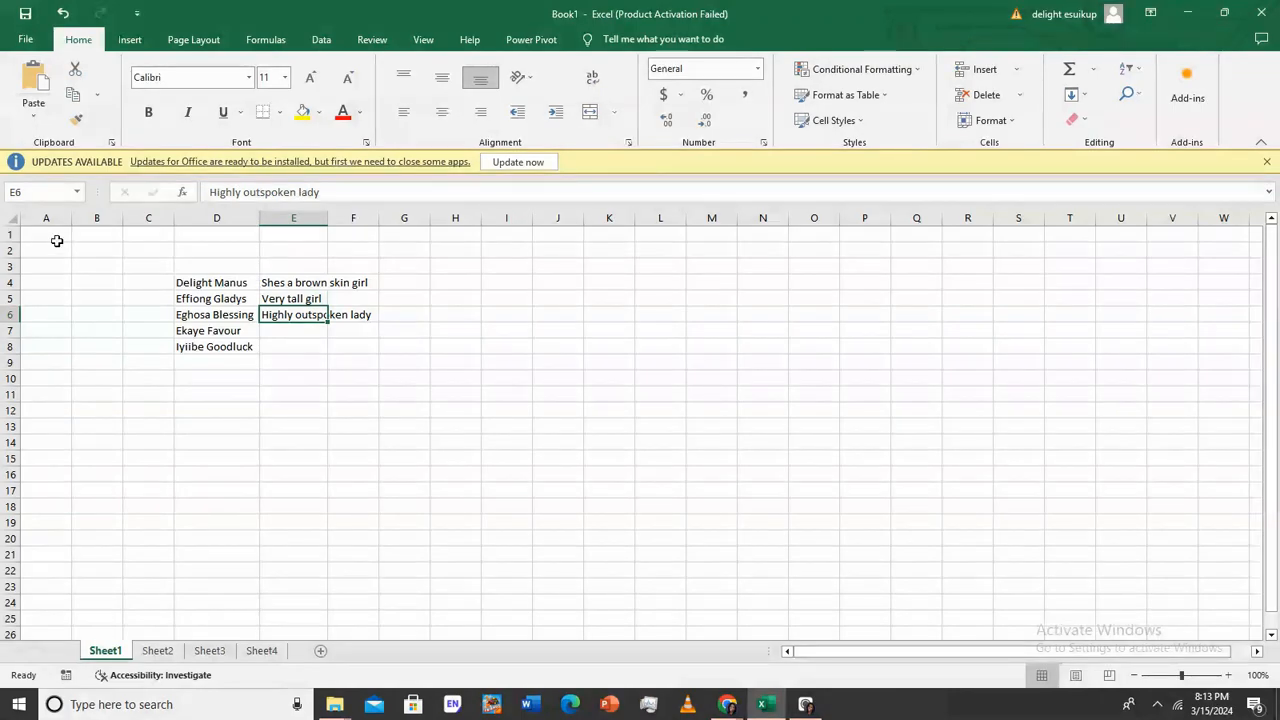
# Turn on Wrap Text for cells C2:H14 and select E4
pyautogui.moveTo(163, 251); pyautogui.dragTo(458, 438)
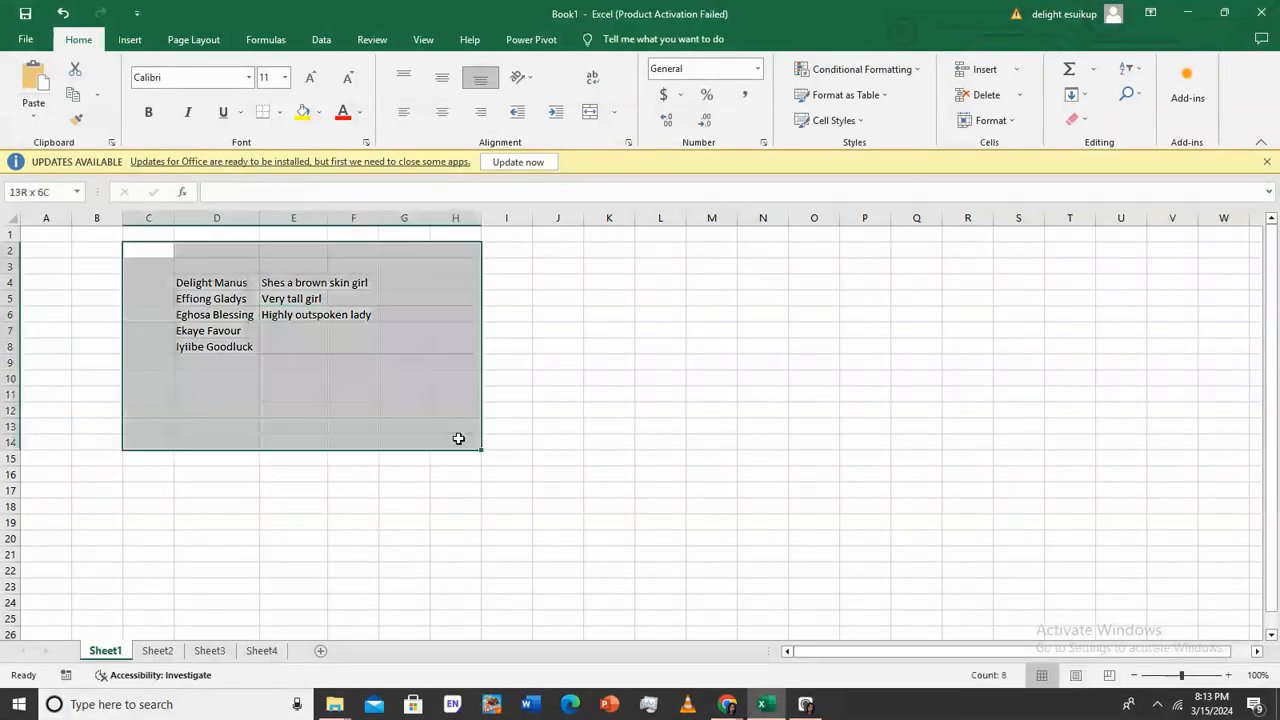
pyautogui.click(594, 85)
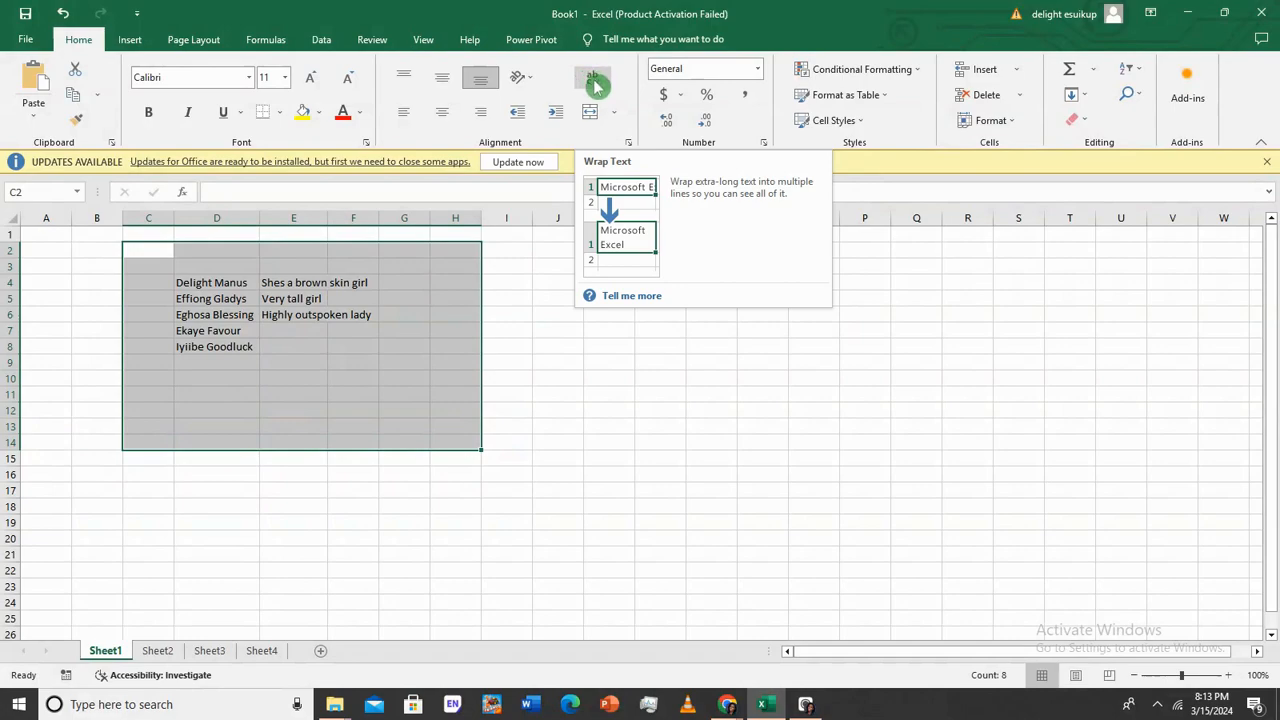
pyautogui.click(592, 84)
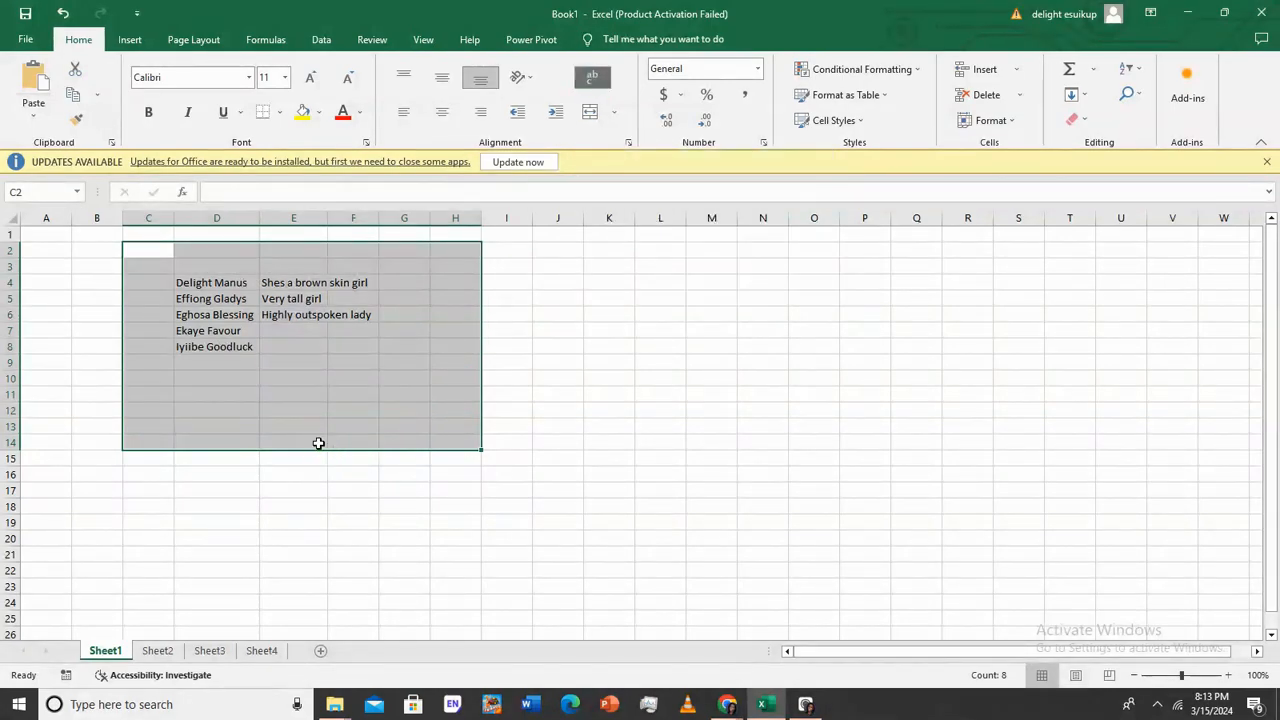
pyautogui.click(305, 295)
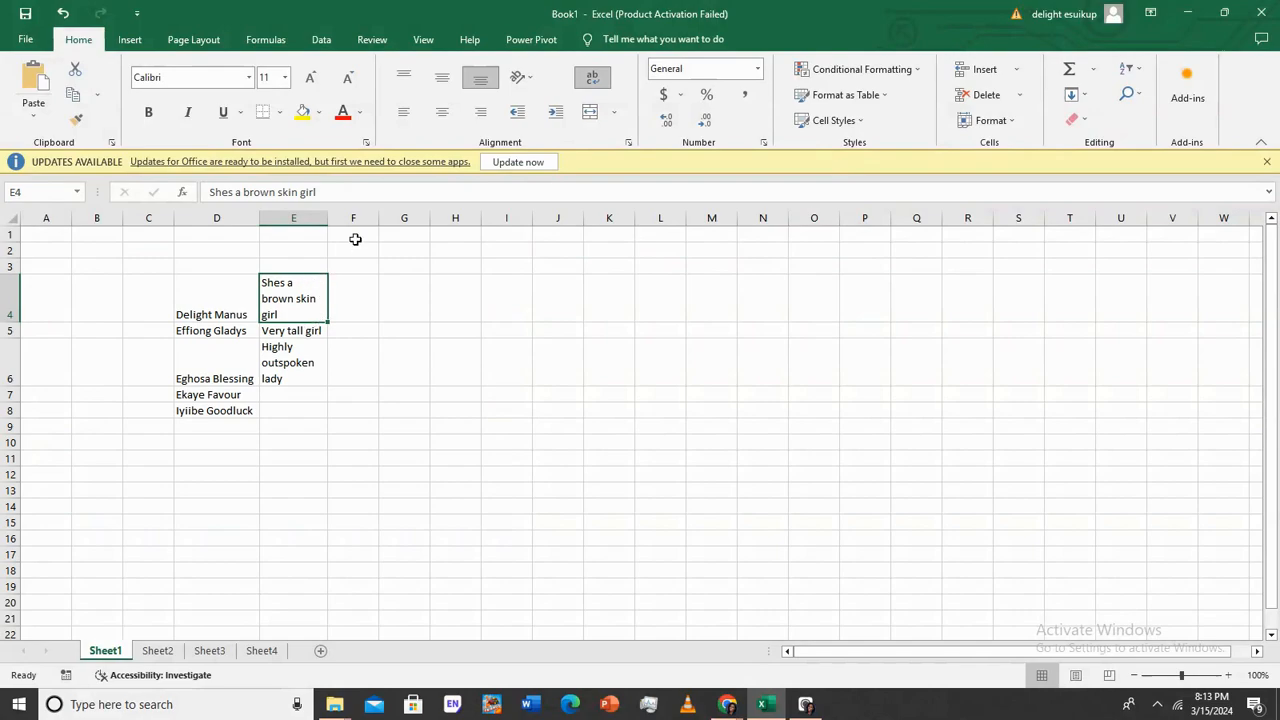
# Widen column E slightly and step through the descriptions in E4 to E6
pyautogui.moveTo(328, 218); pyautogui.dragTo(363, 218)
pyautogui.doubleClick(318, 291)
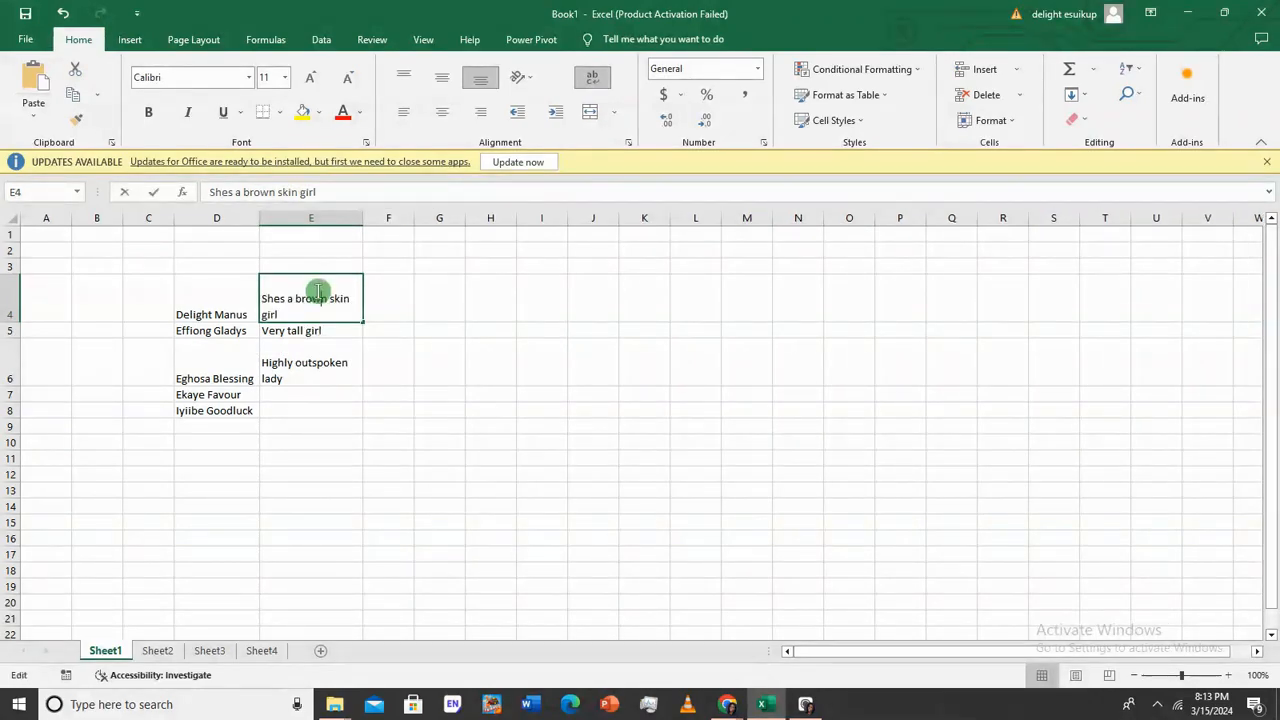
pyautogui.click(315, 331)
pyautogui.click(310, 352)
pyautogui.press('Return')
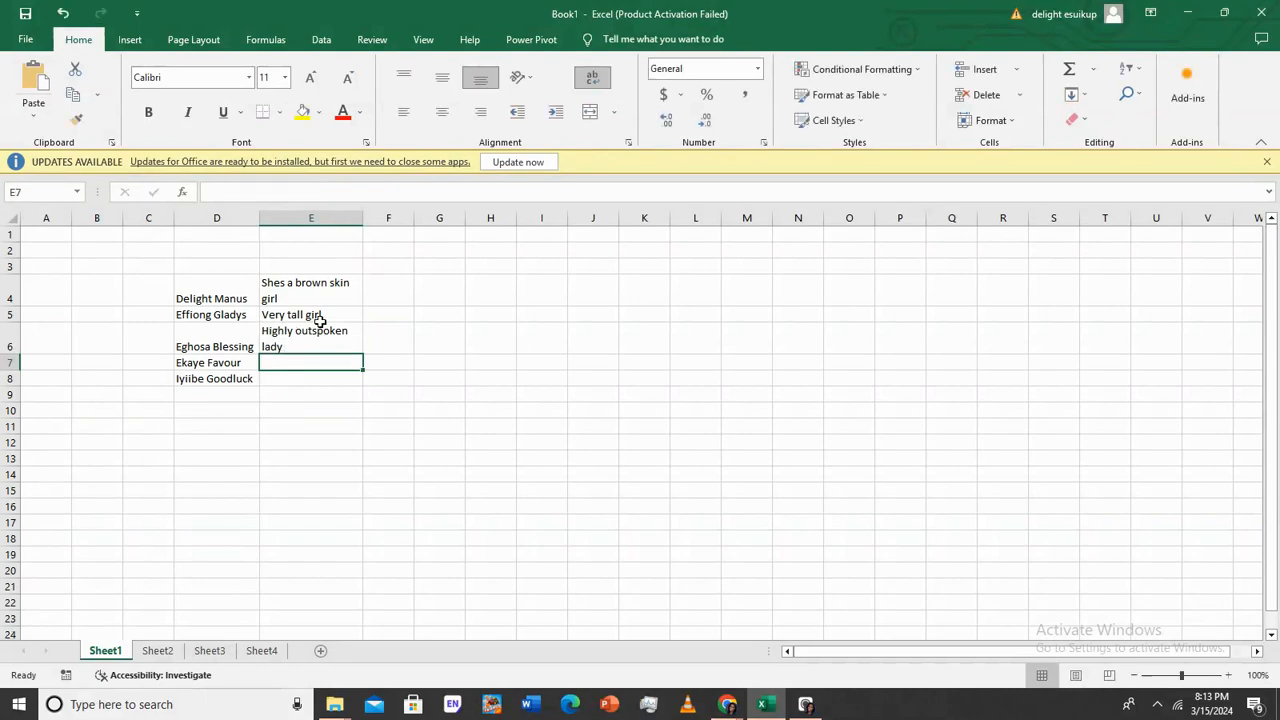
# Select the 'Shes a brown skin girl' text inside E4 for replacement
pyautogui.click(278, 295)
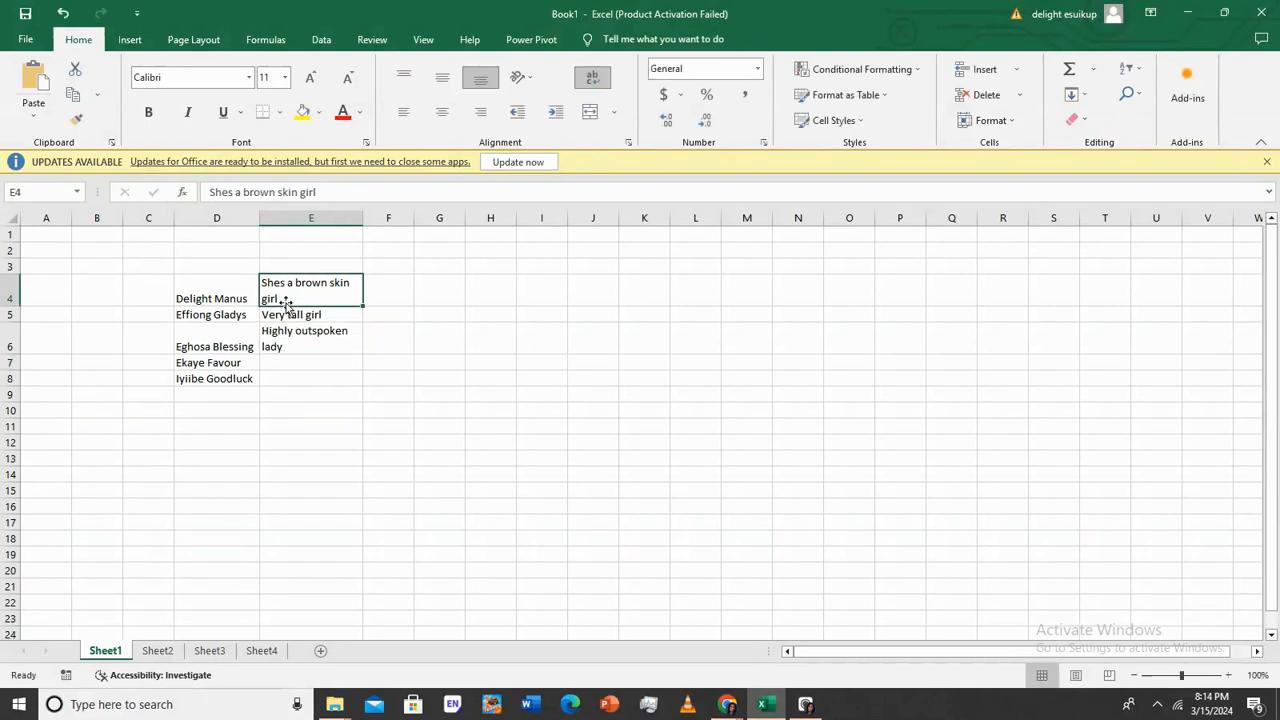
pyautogui.click(320, 339)
pyautogui.click(312, 293)
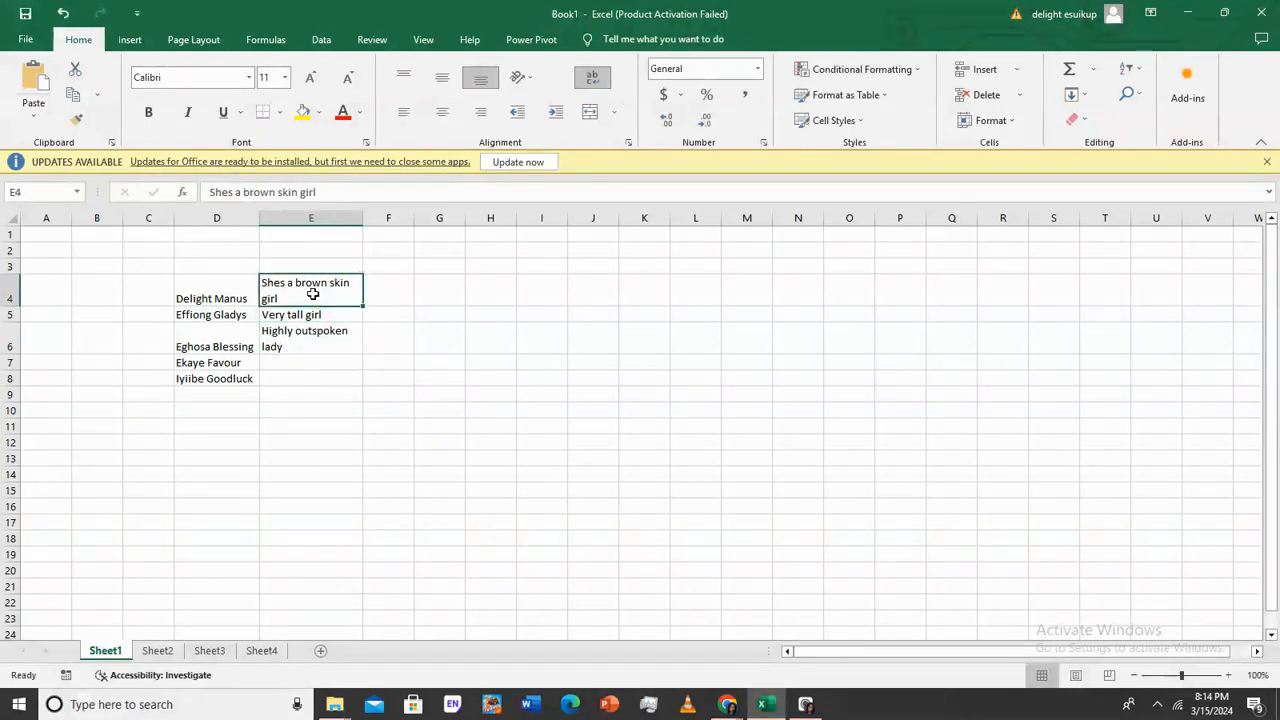
pyautogui.click(323, 351)
pyautogui.click(303, 299)
pyautogui.doubleClick(266, 282)
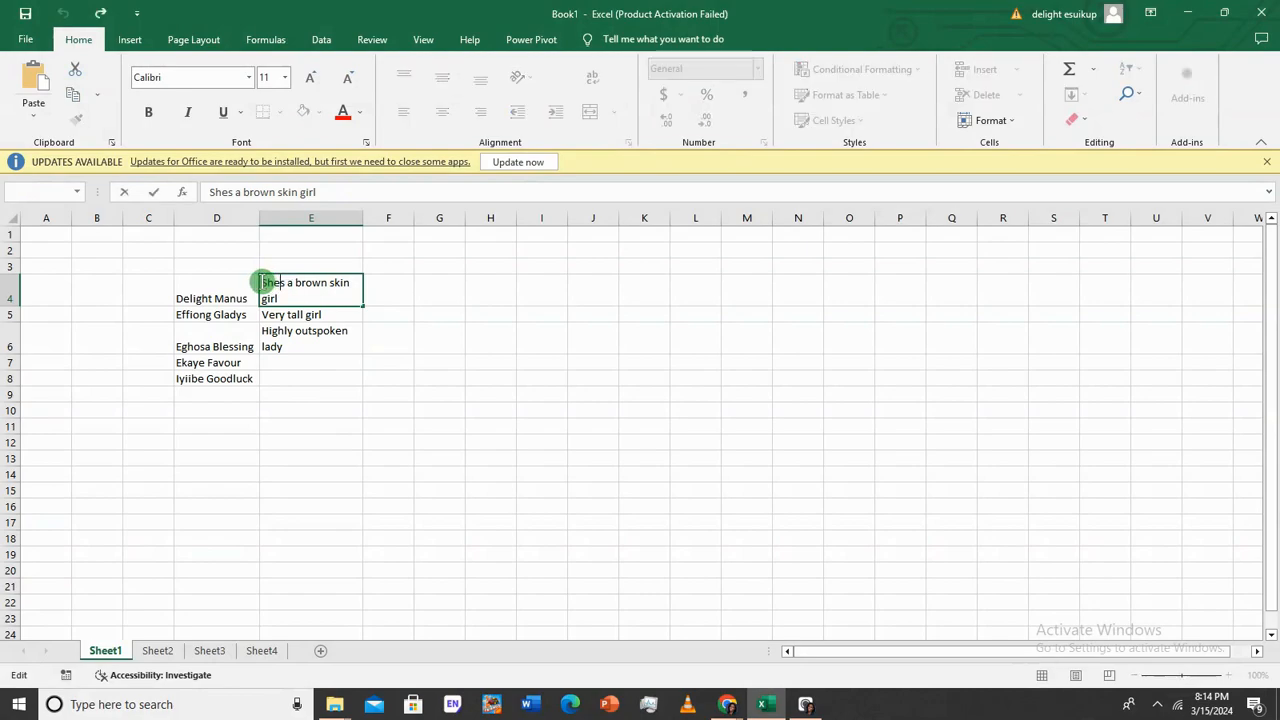
pyautogui.moveTo(266, 282); pyautogui.dragTo(308, 304)
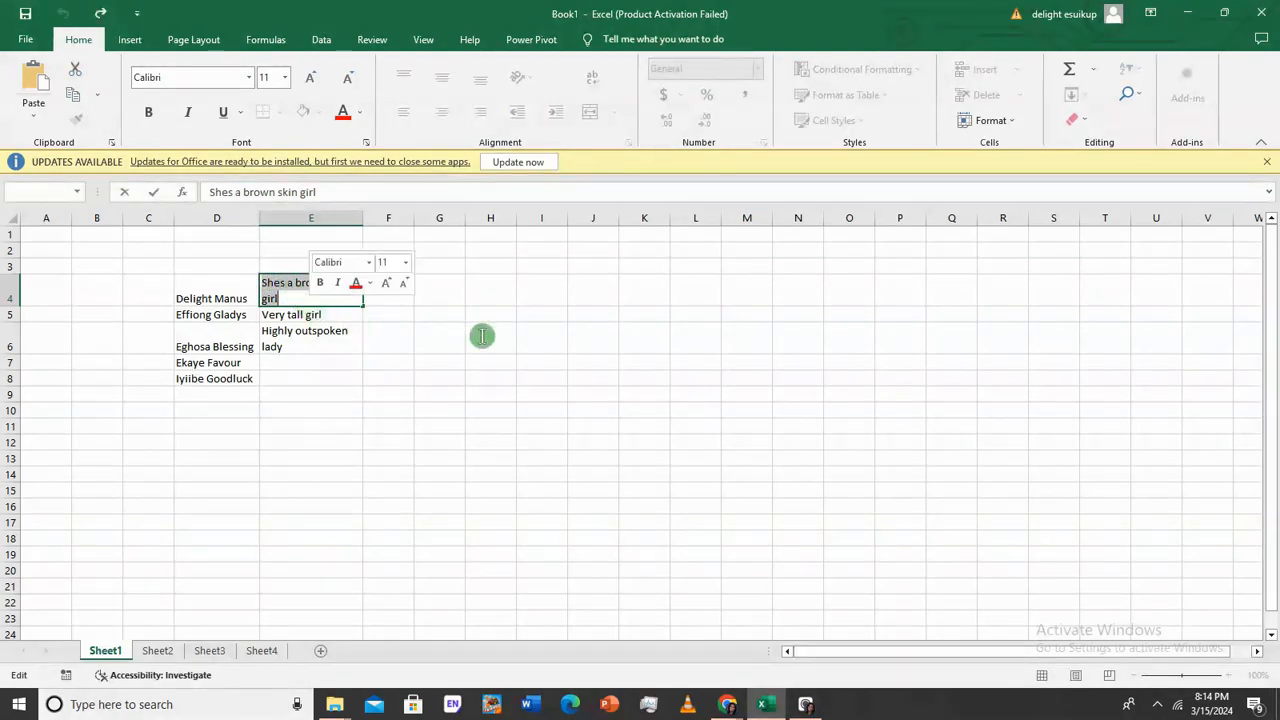
pyautogui.click(289, 299)
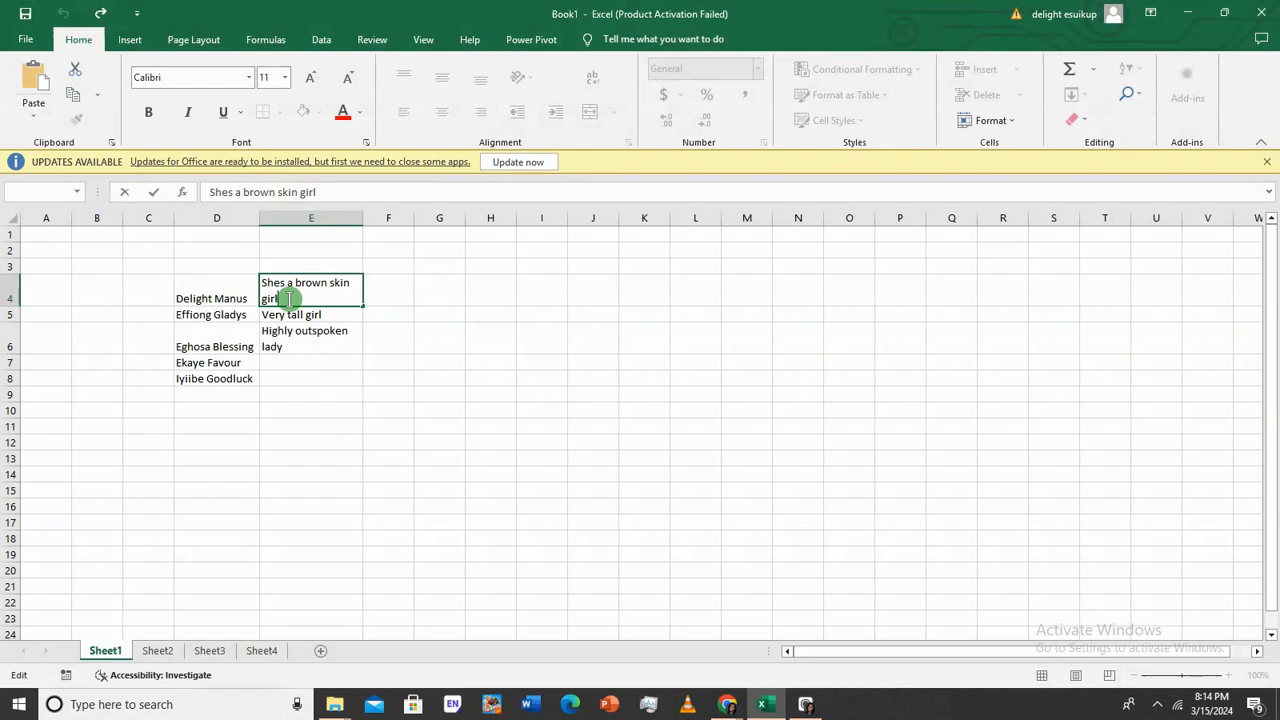
pyautogui.moveTo(266, 281); pyautogui.dragTo(325, 313)
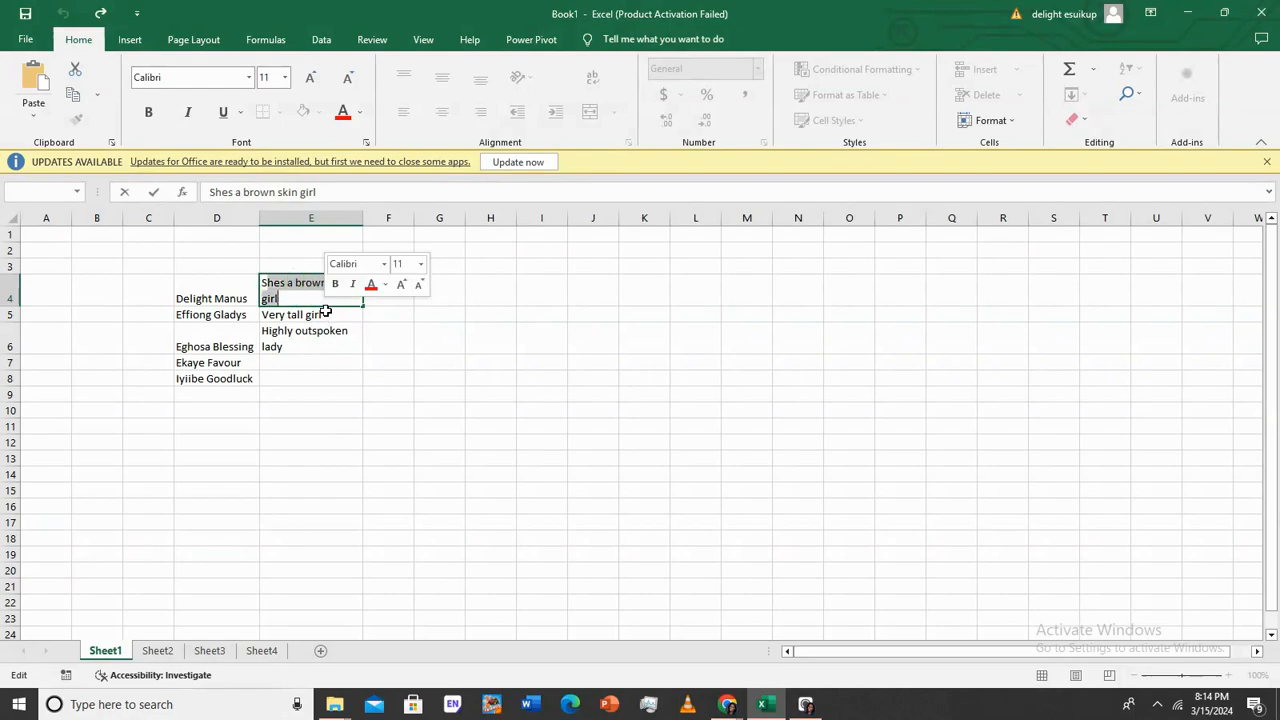
# Enter 5ft in E4 and 75kg in E5 in place of the old descriptions
pyautogui.press('BackSpace')
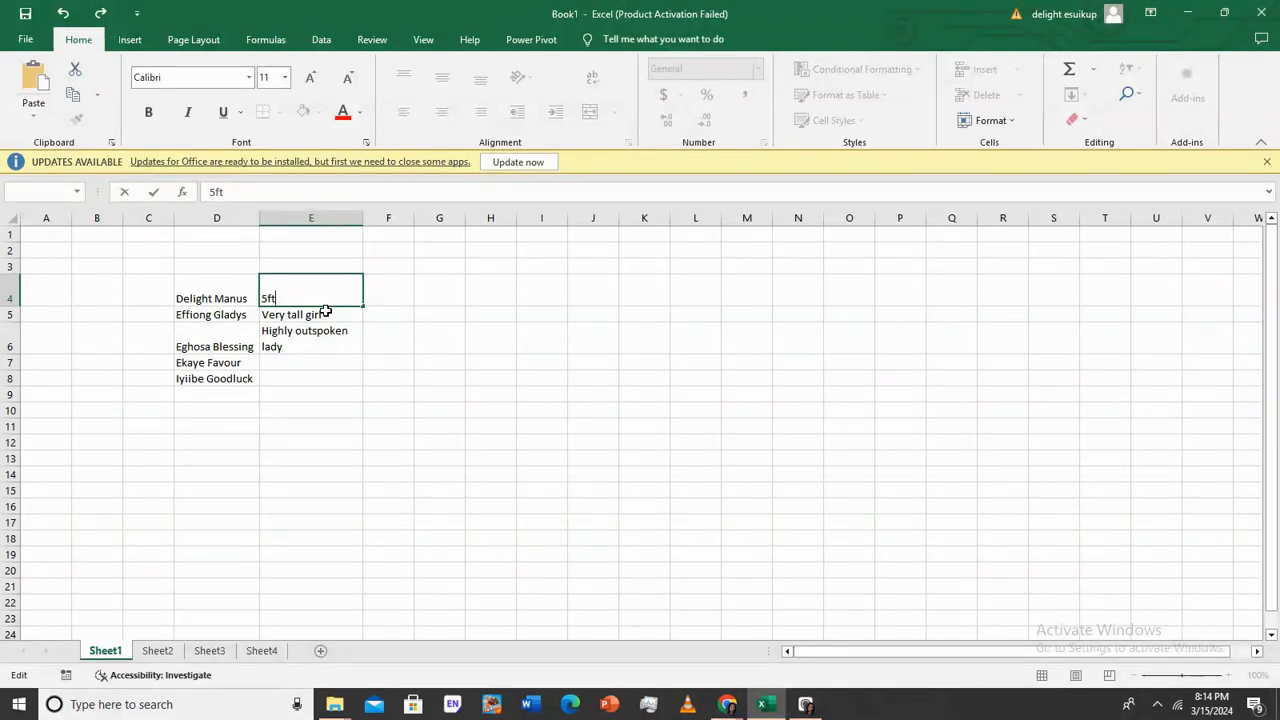
pyautogui.press('Return')
pyautogui.write('7')
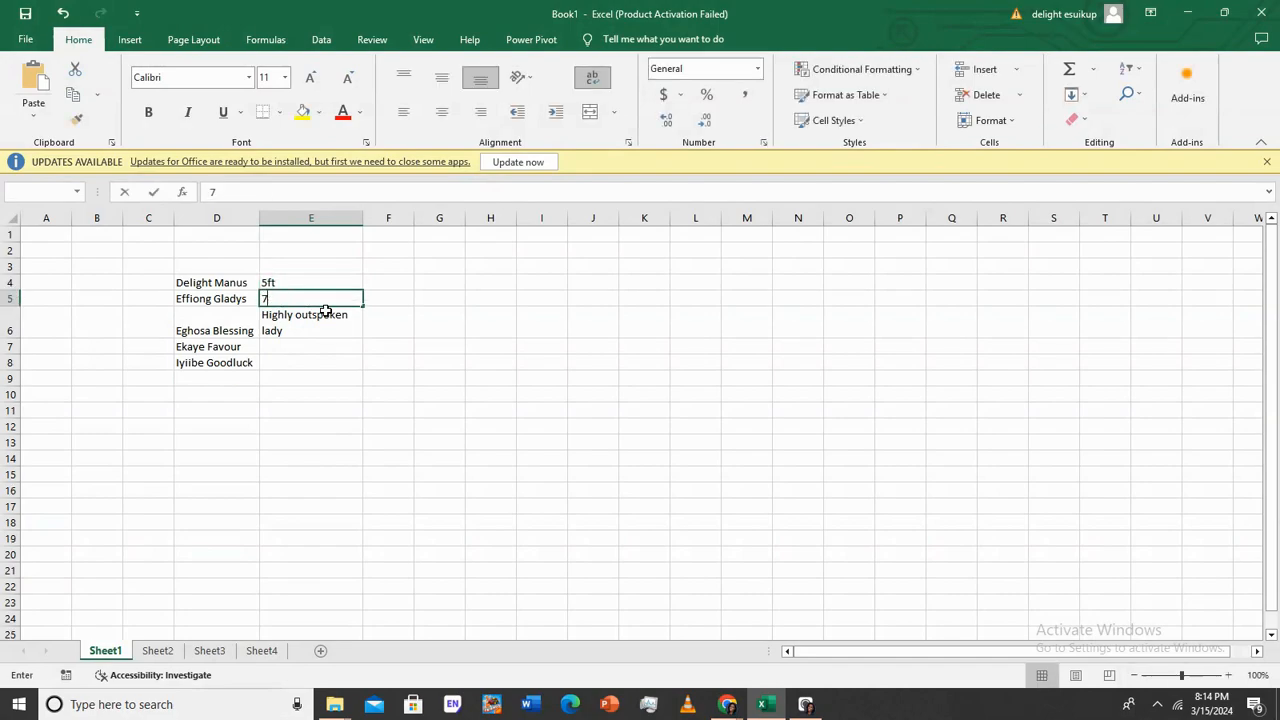
pyautogui.write('5kg')
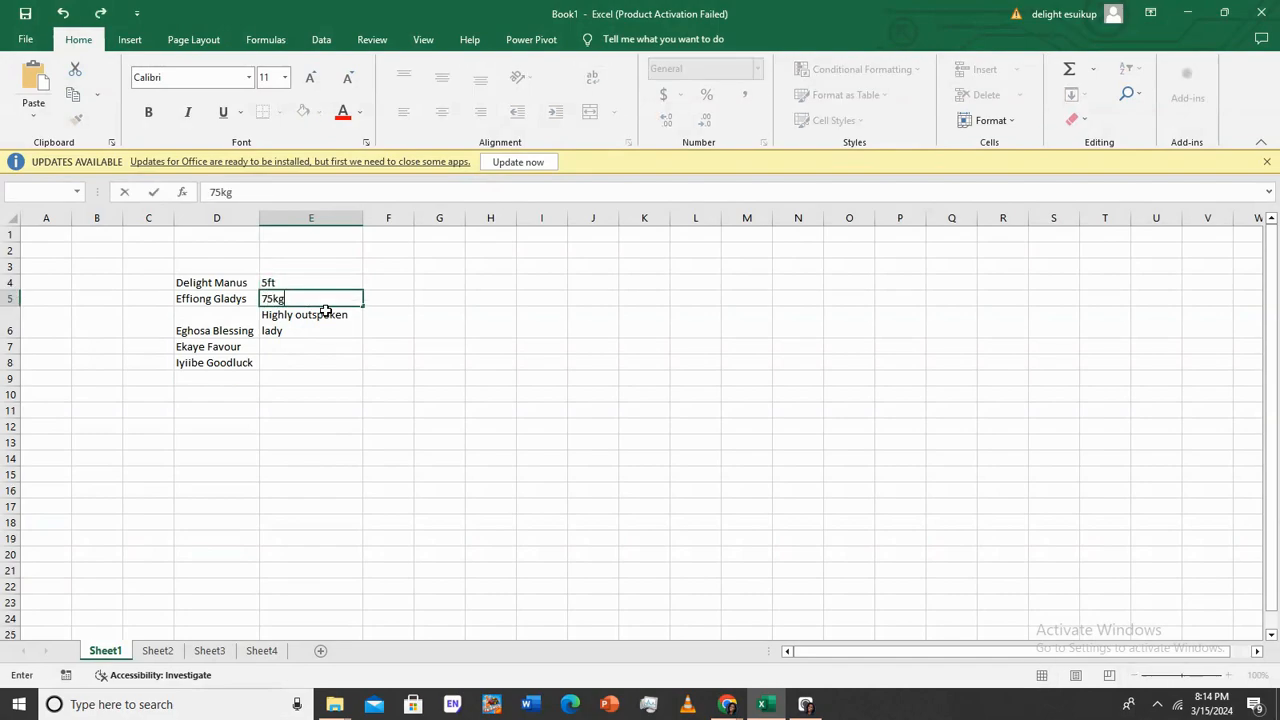
pyautogui.press('Return')
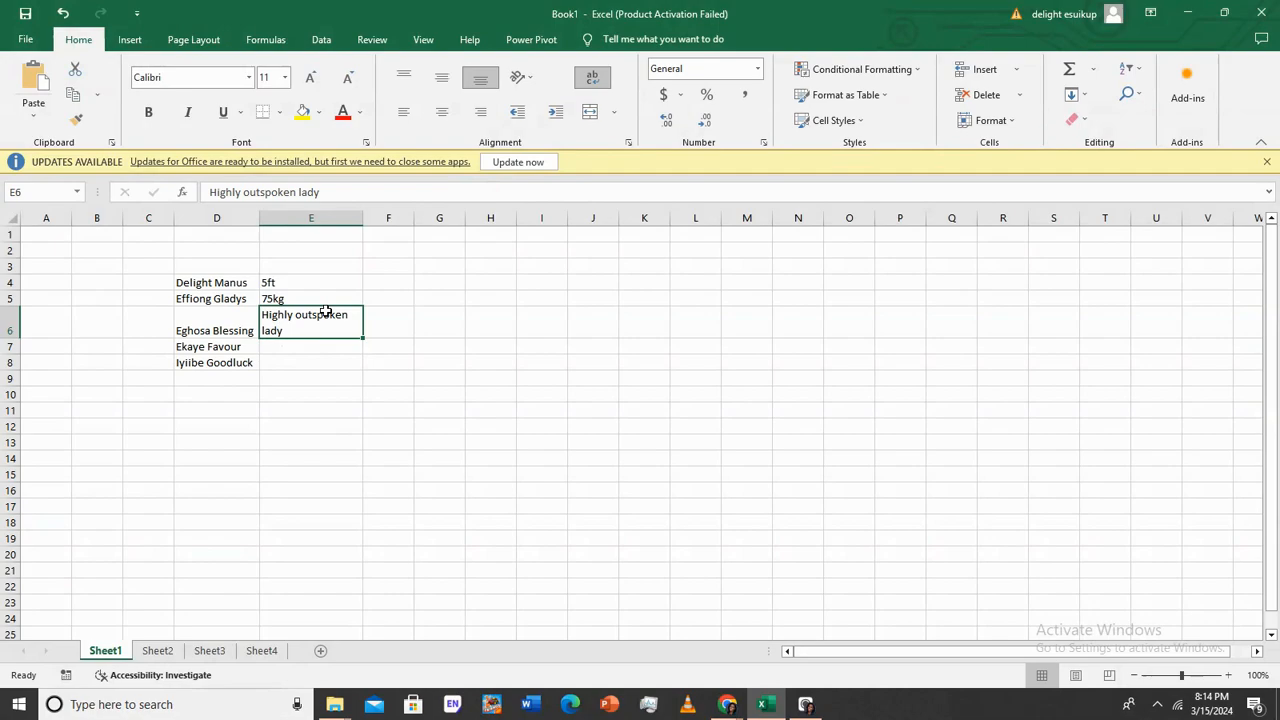
# Replace E6's description with Black eye and select the three new entries
pyautogui.click(325, 311)
pyautogui.write('Black eye')
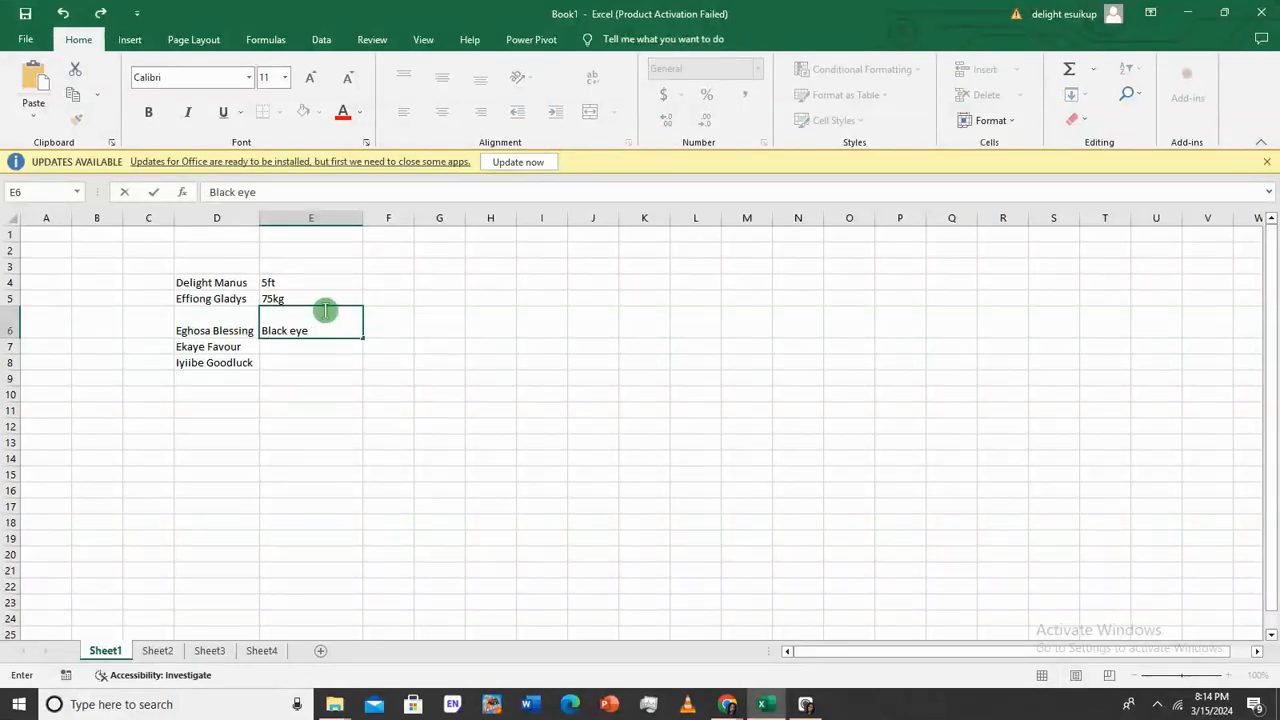
pyautogui.press('Return')
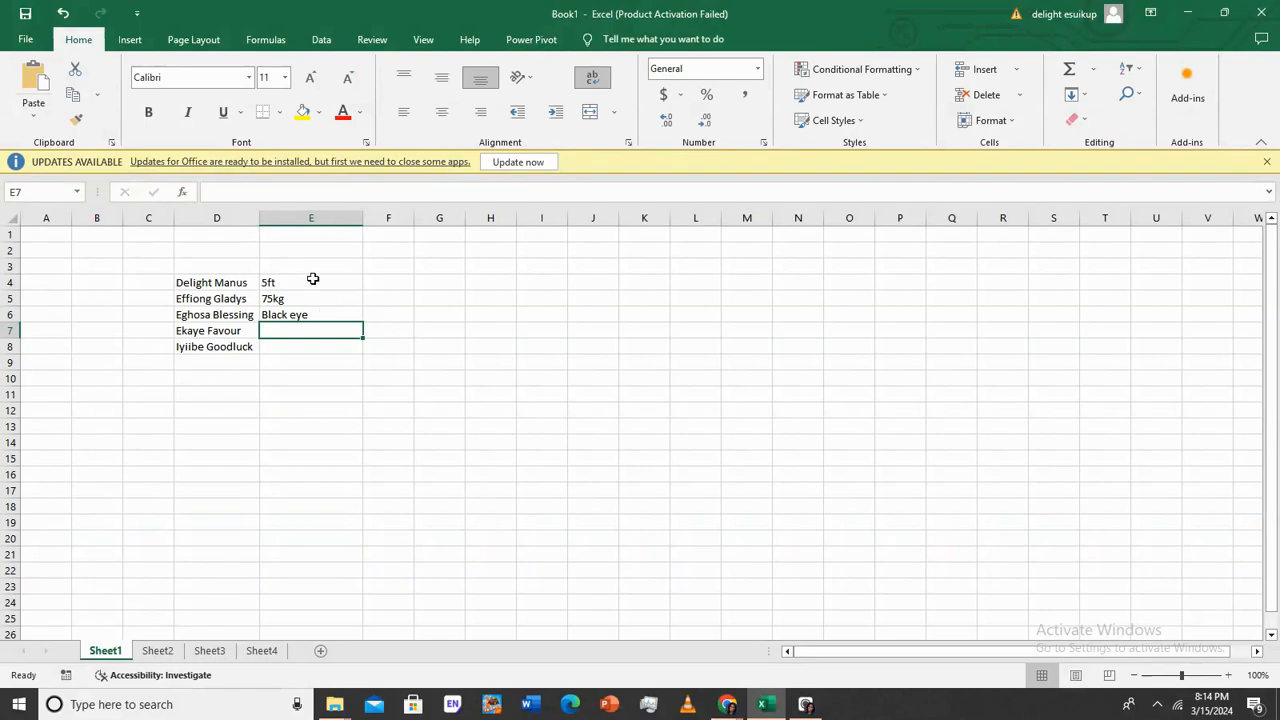
pyautogui.moveTo(314, 281); pyautogui.dragTo(330, 314)
pyautogui.click(337, 349)
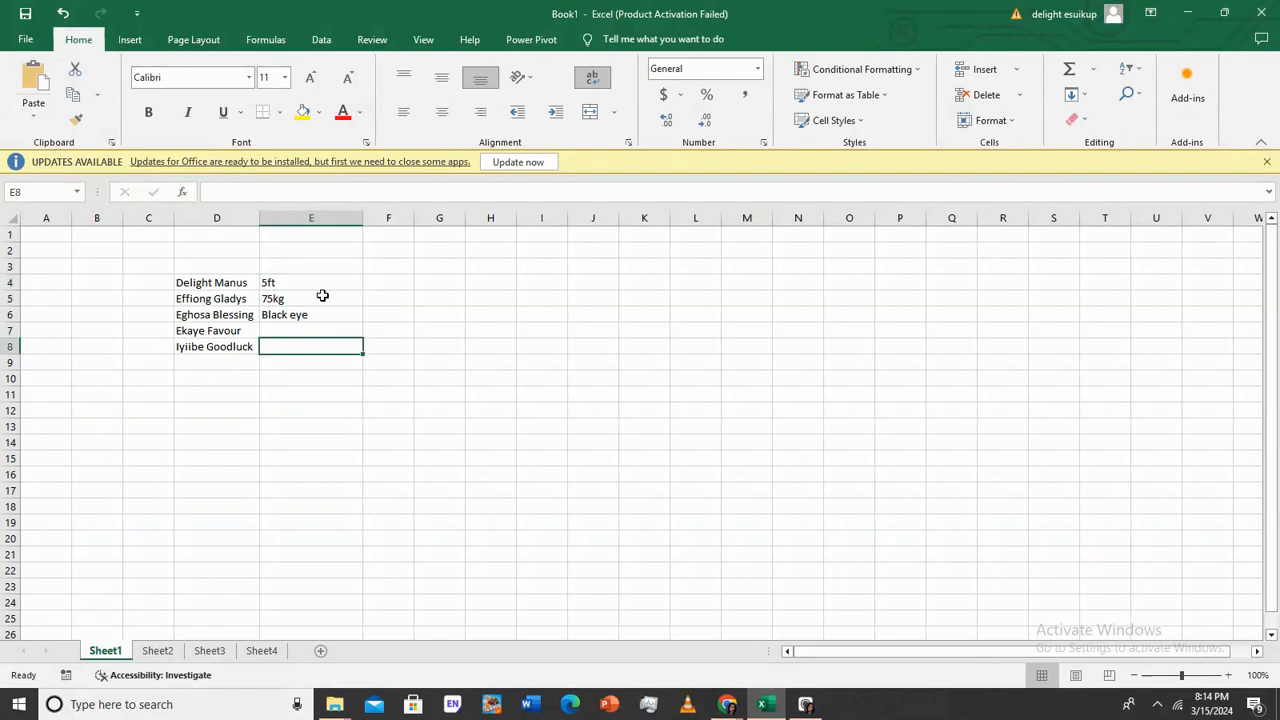
pyautogui.click(241, 298)
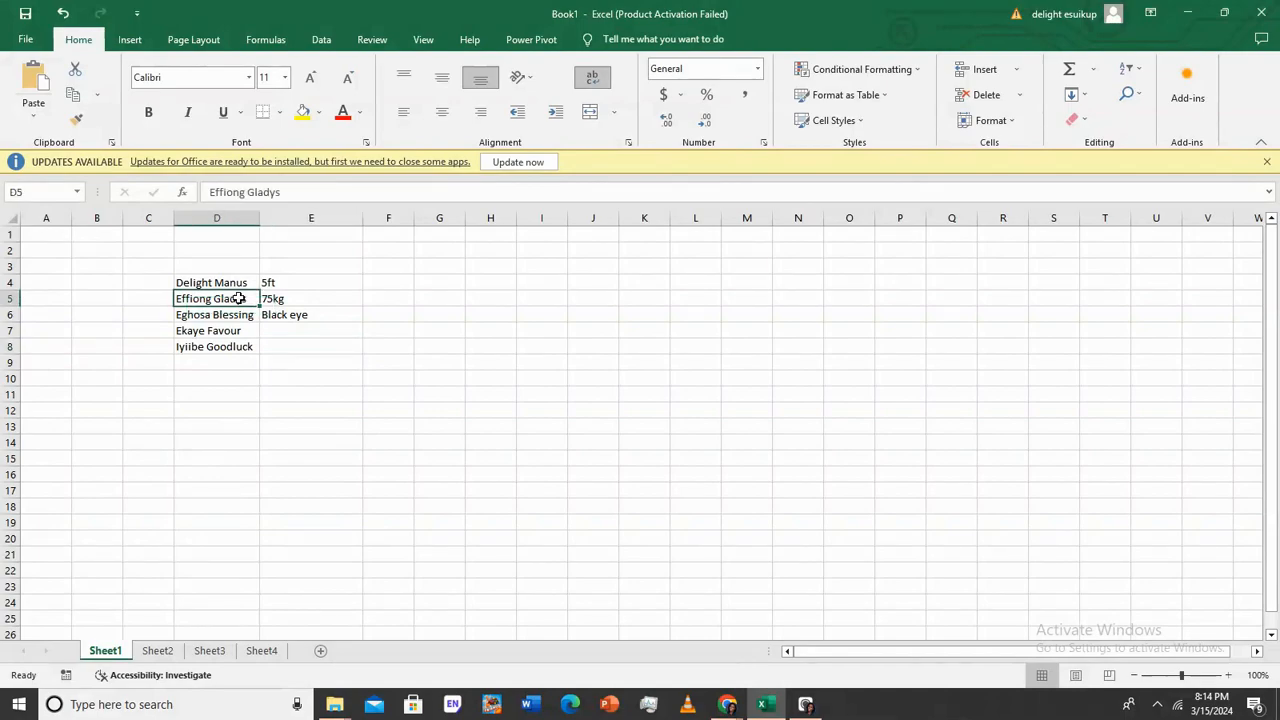
pyautogui.click(295, 302)
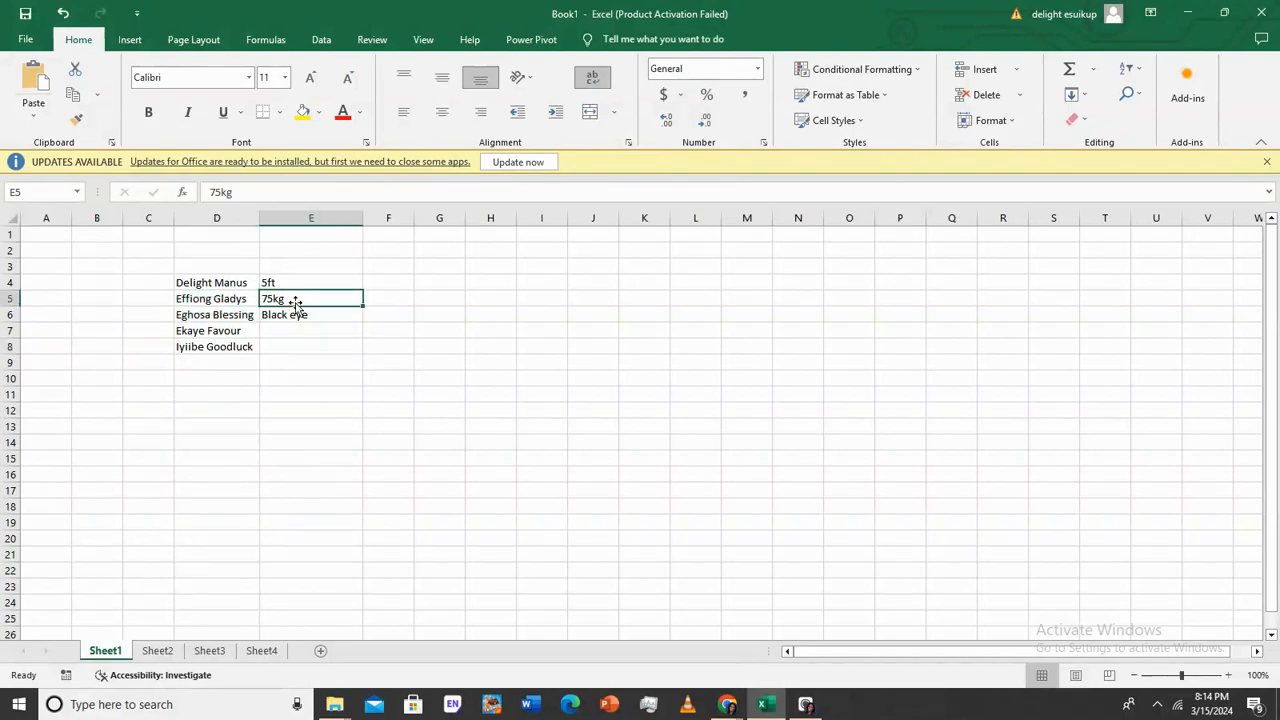
pyautogui.click(274, 283)
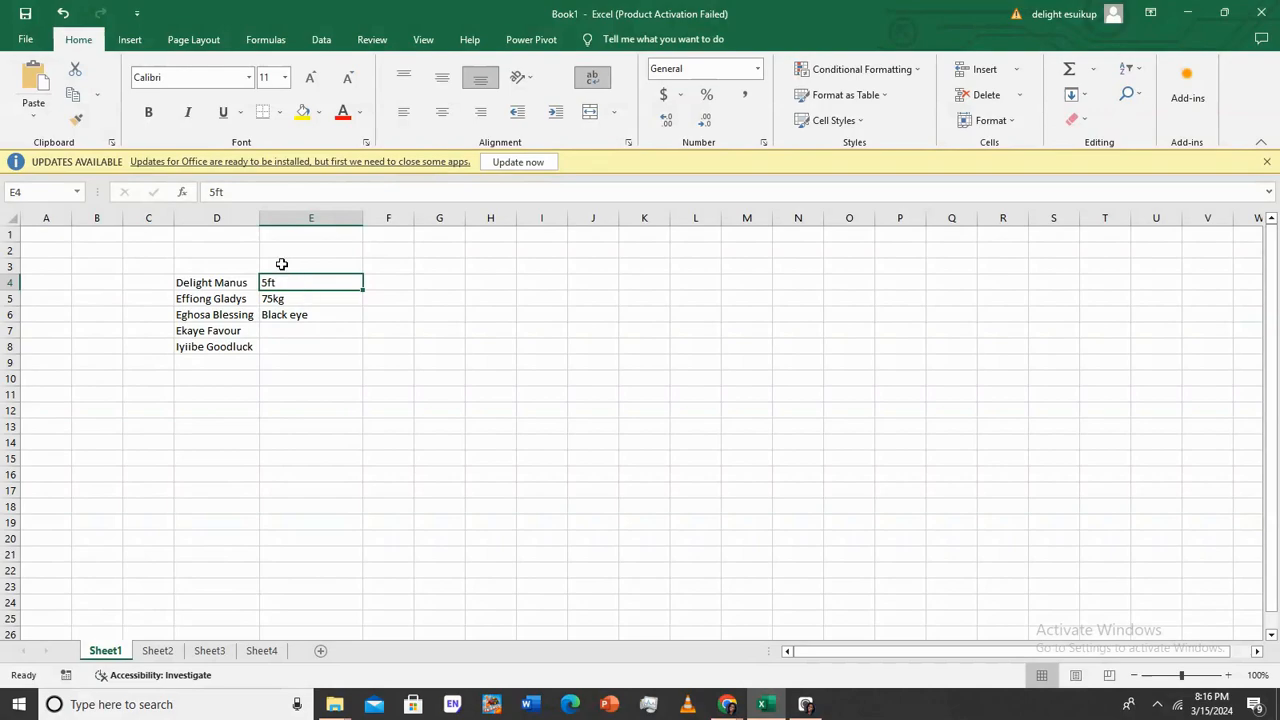
# Expand E4 into four stacked lines: 5ft, black eye, 75kg and chubby
pyautogui.doubleClick(285, 282)
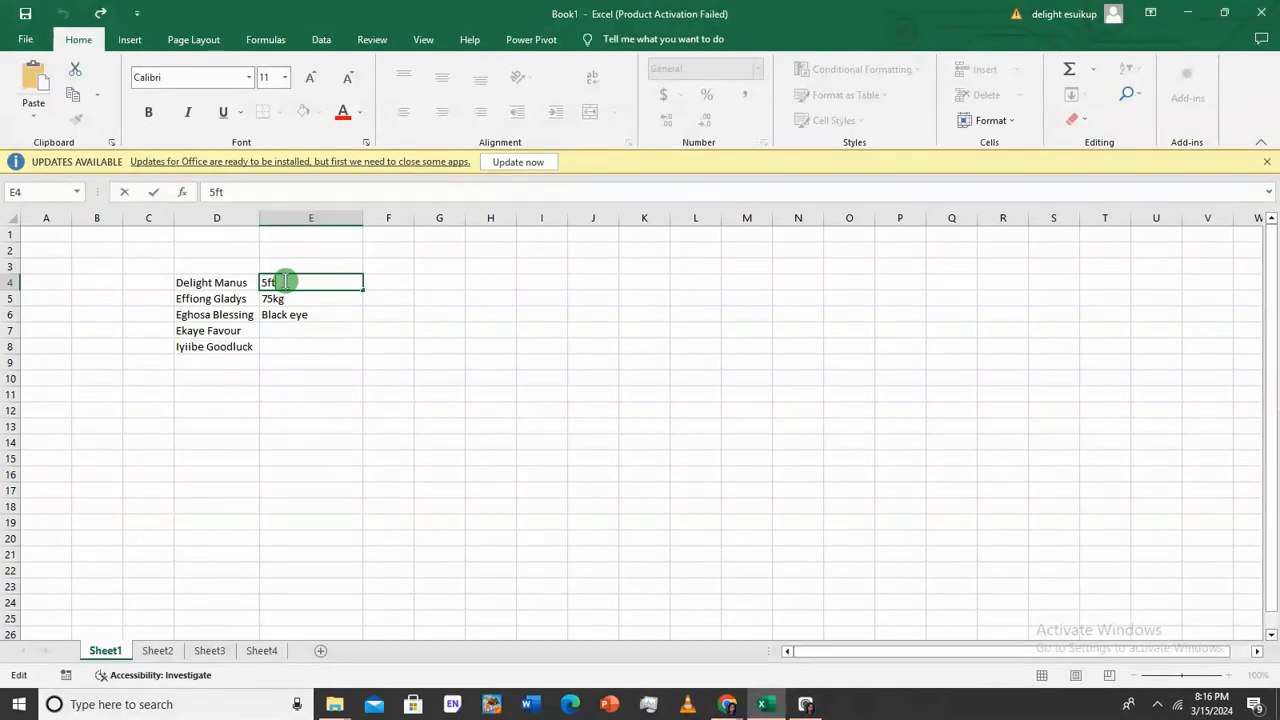
pyautogui.hotkey('alt', 'Return')
pyautogui.write('black eys')
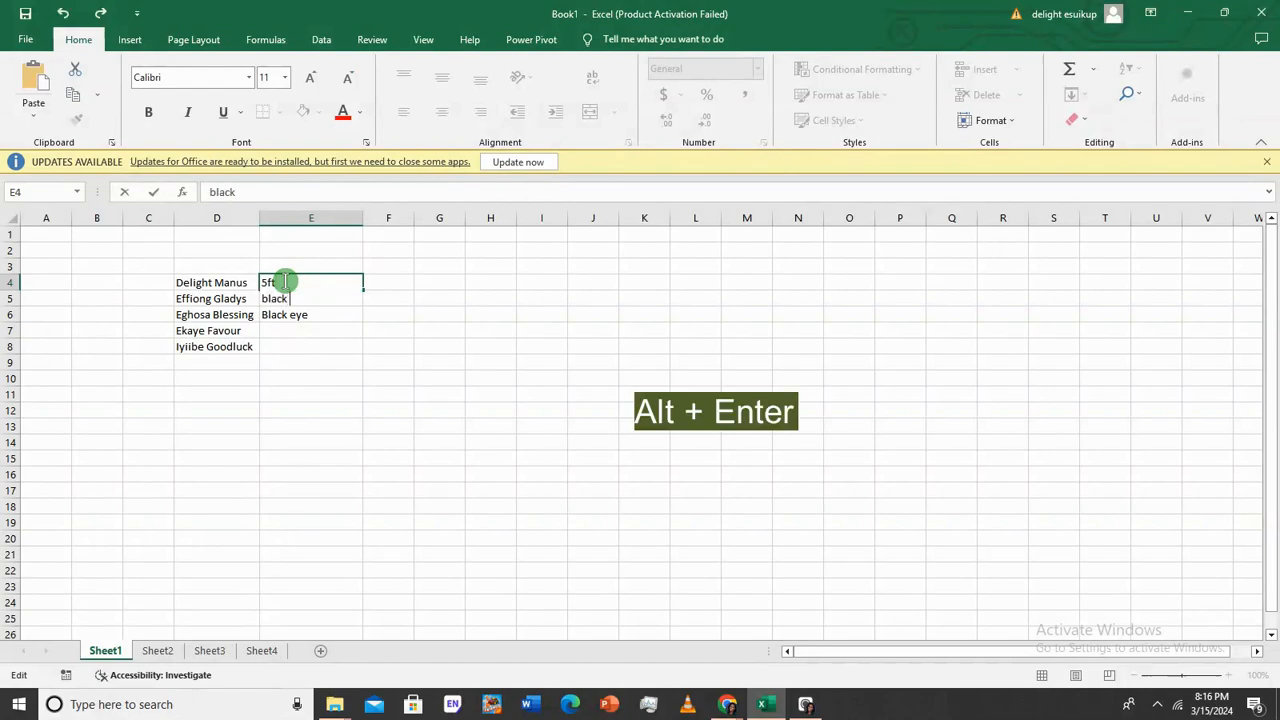
pyautogui.press('BackSpace')
pyautogui.write('e')
pyautogui.hotkey('alt', 'Return')
pyautogui.write('75kg')
pyautogui.hotkey('alt', 'Return')
pyautogui.write('intelli')
pyautogui.press('BackSpace')
pyautogui.press('BackSpace')
pyautogui.press('BackSpace')
pyautogui.press('BackSpace')
pyautogui.press('BackSpace')
pyautogui.press('BackSpace')
pyautogui.press('BackSpace')
pyautogui.write('chubby')
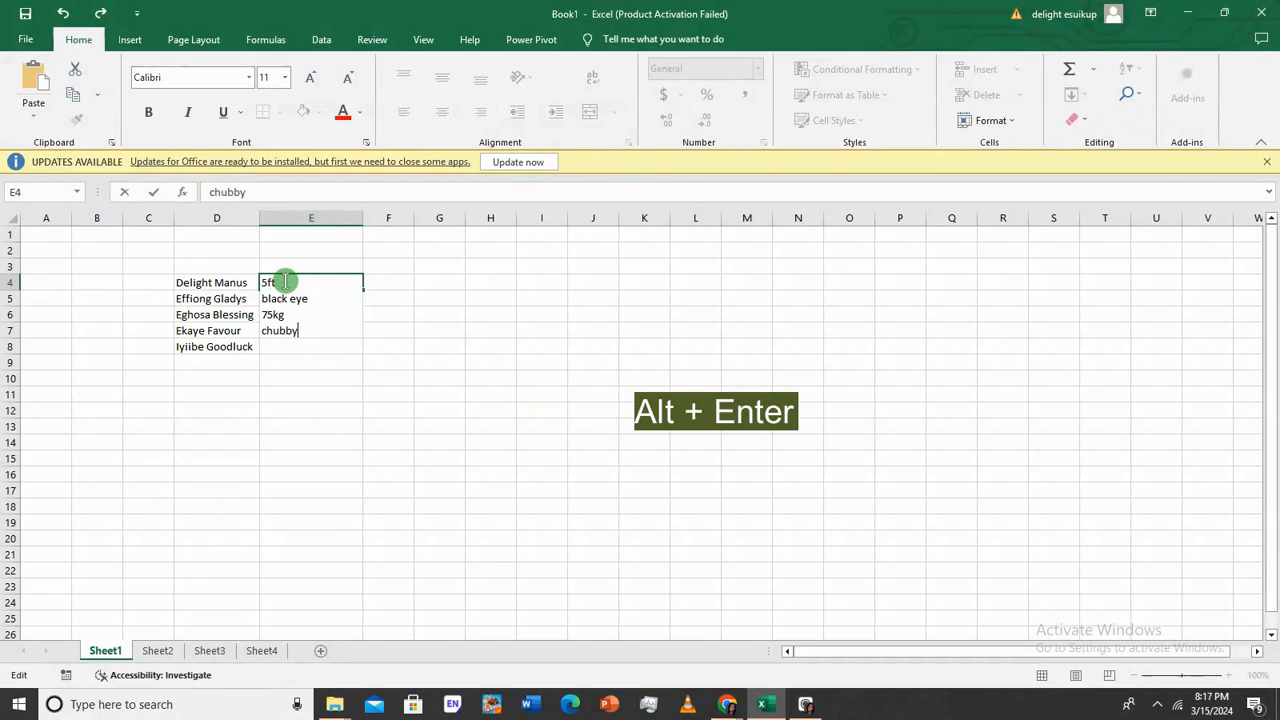
pyautogui.press('Return')
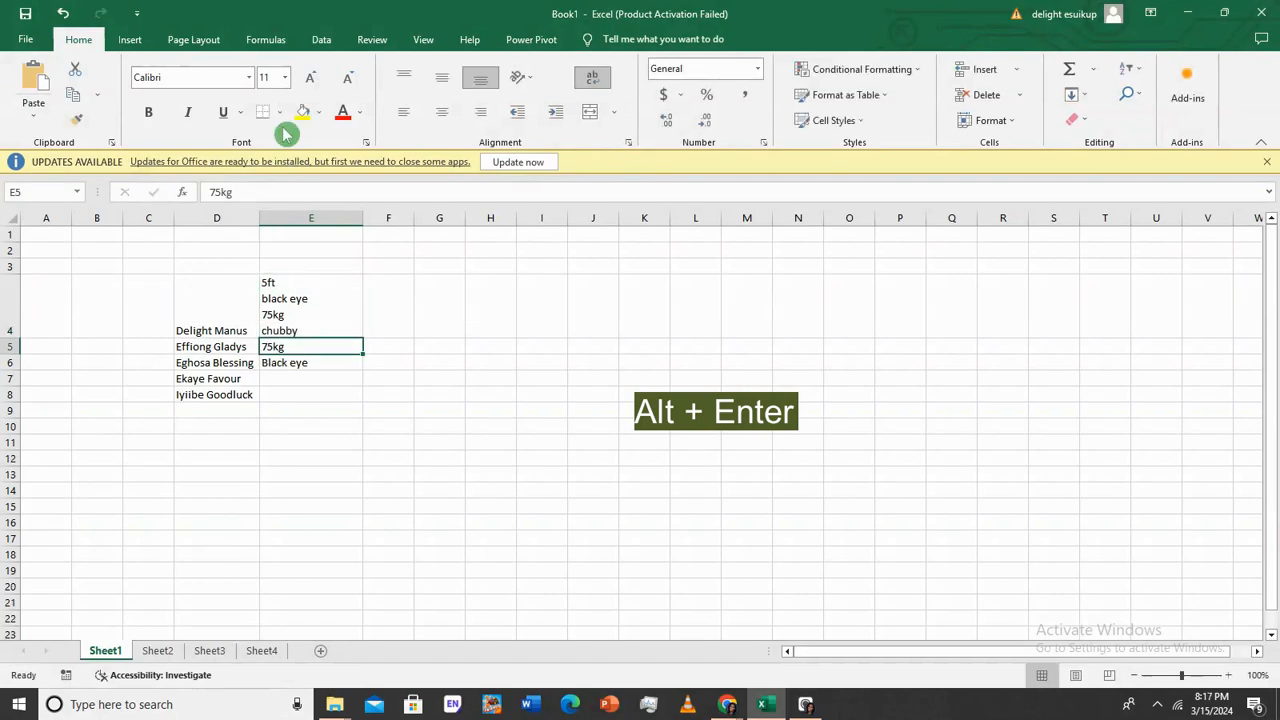
# Make E5 read 5.7ft, green eyes and slim on separate lines, without a trailing blank line
pyautogui.click(295, 309)
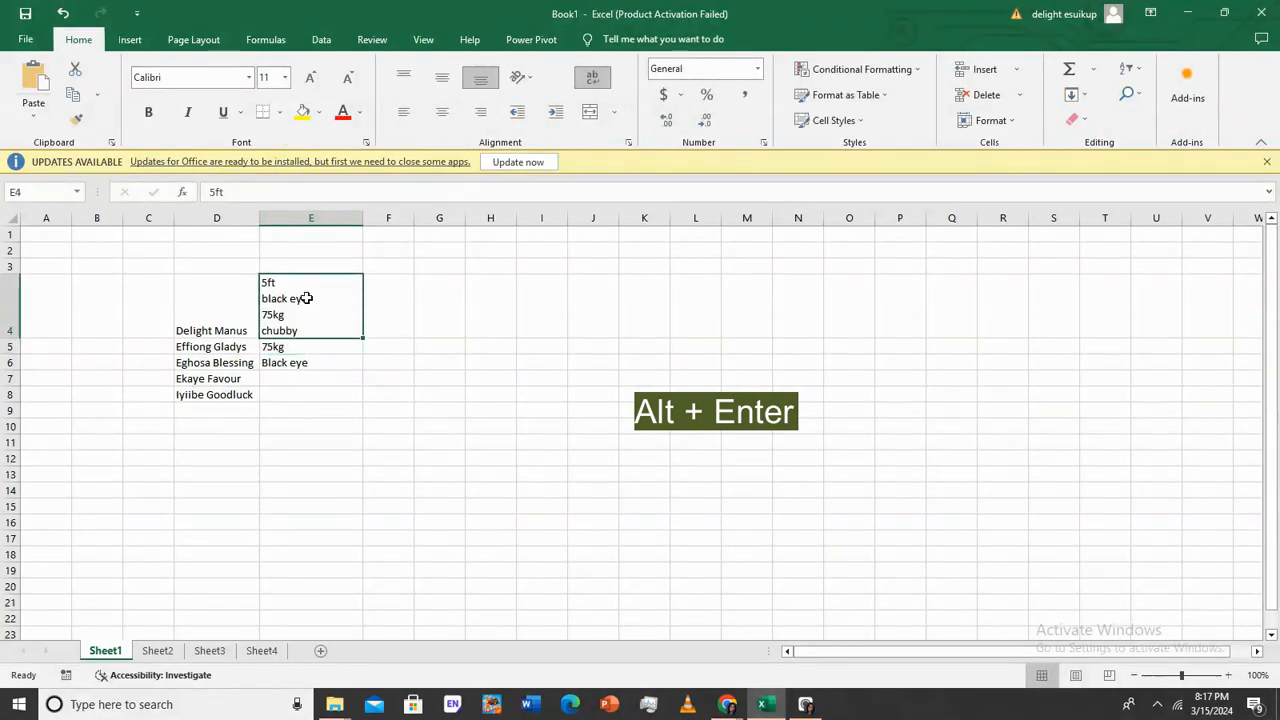
pyautogui.click(306, 348)
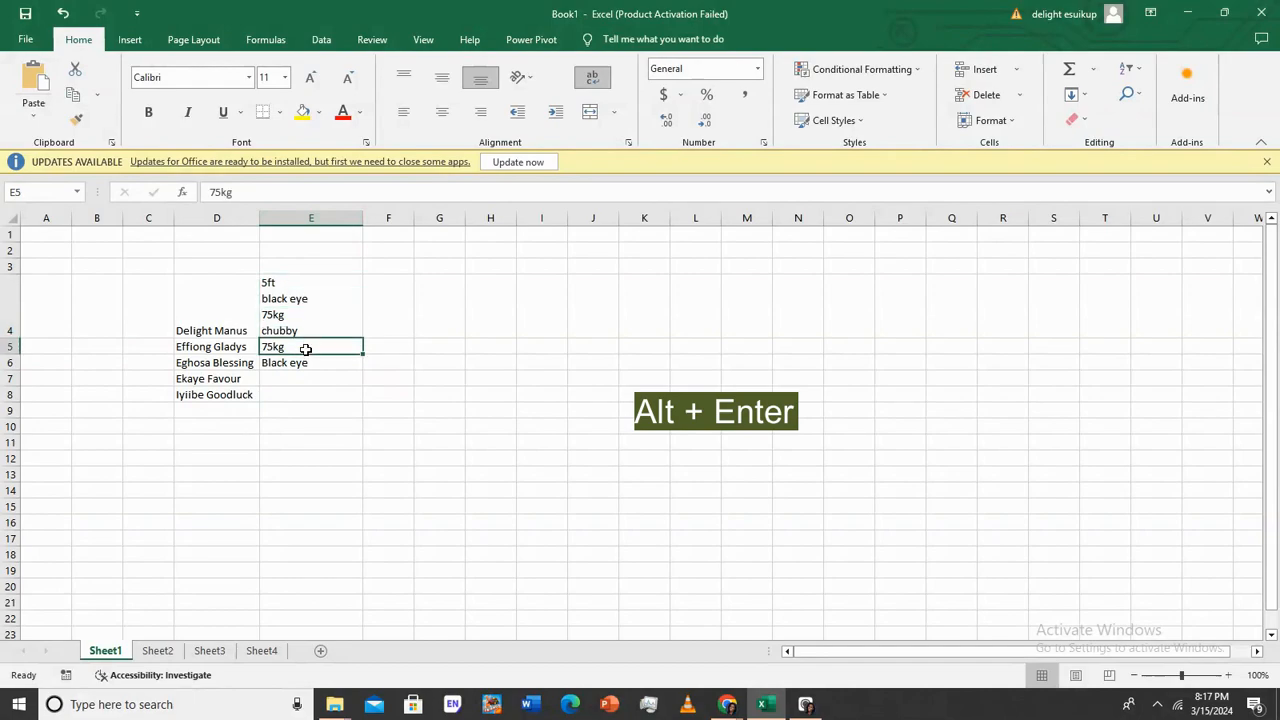
pyautogui.doubleClick(305, 348)
pyautogui.doubleClick(305, 348)
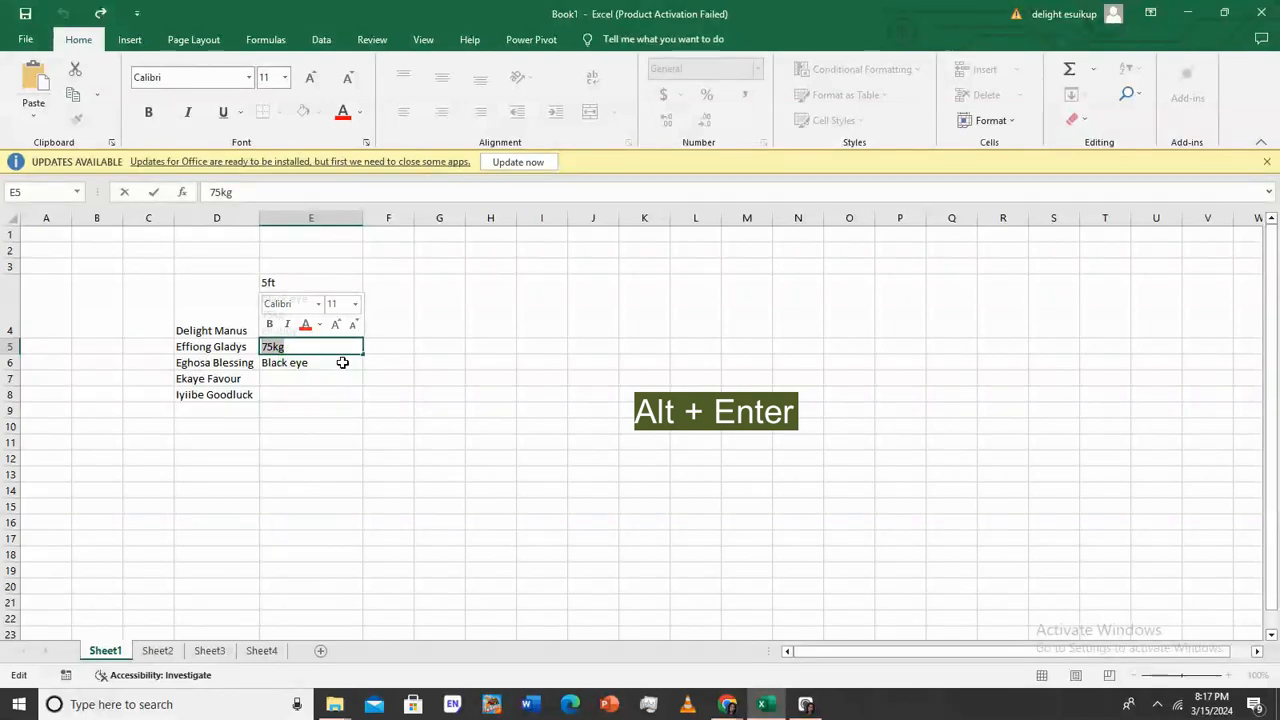
pyautogui.write('5.7ft')
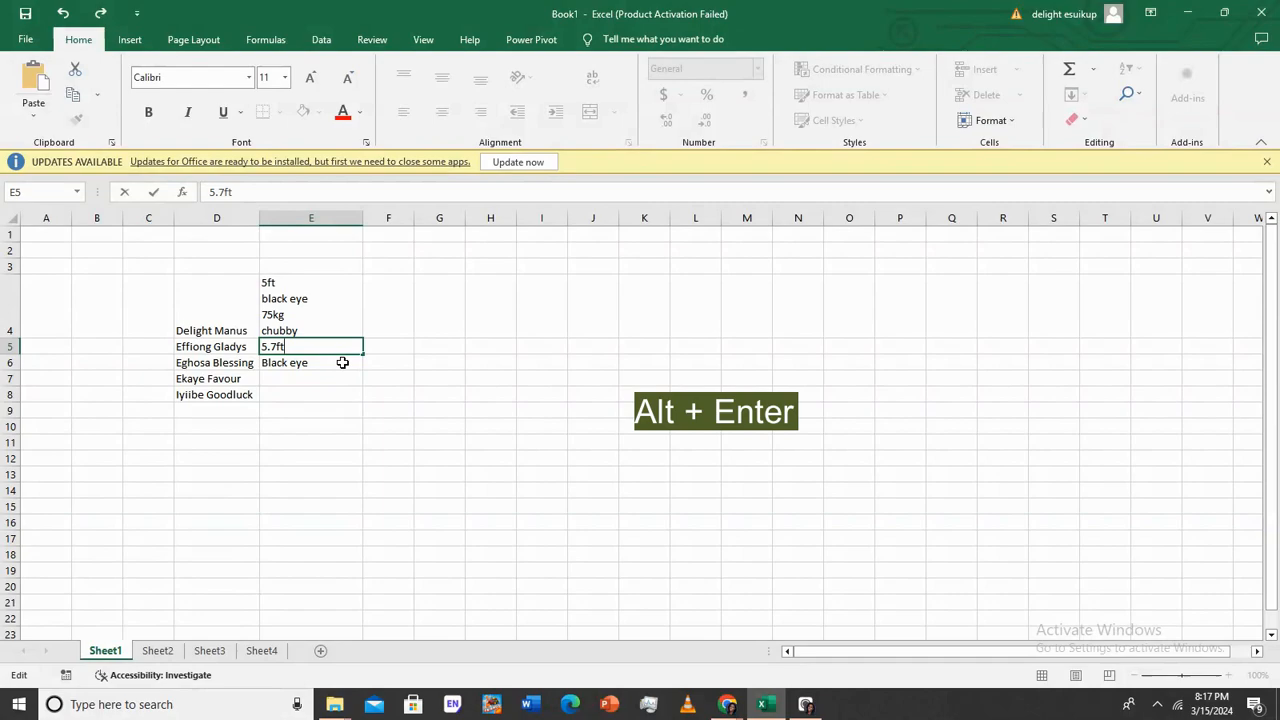
pyautogui.hotkey('alt', 'Return')
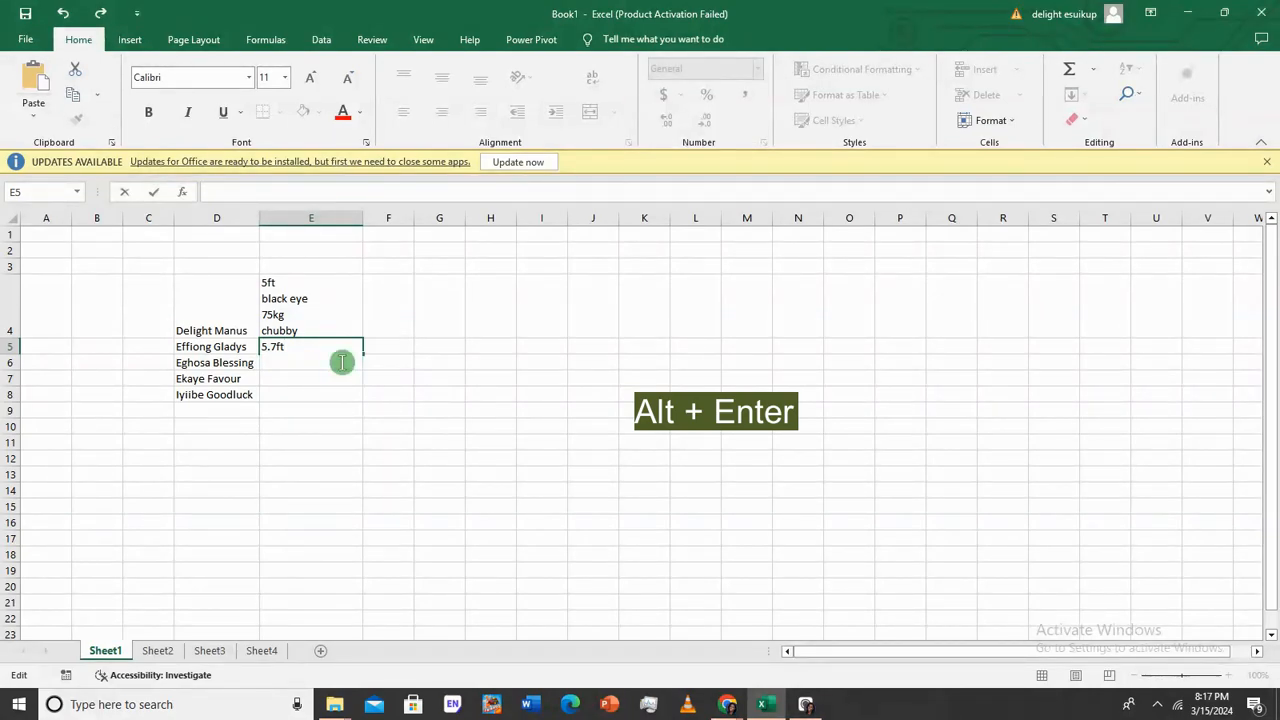
pyautogui.write('green eyes')
pyautogui.hotkey('alt', 'Return')
pyautogui.write('slim')
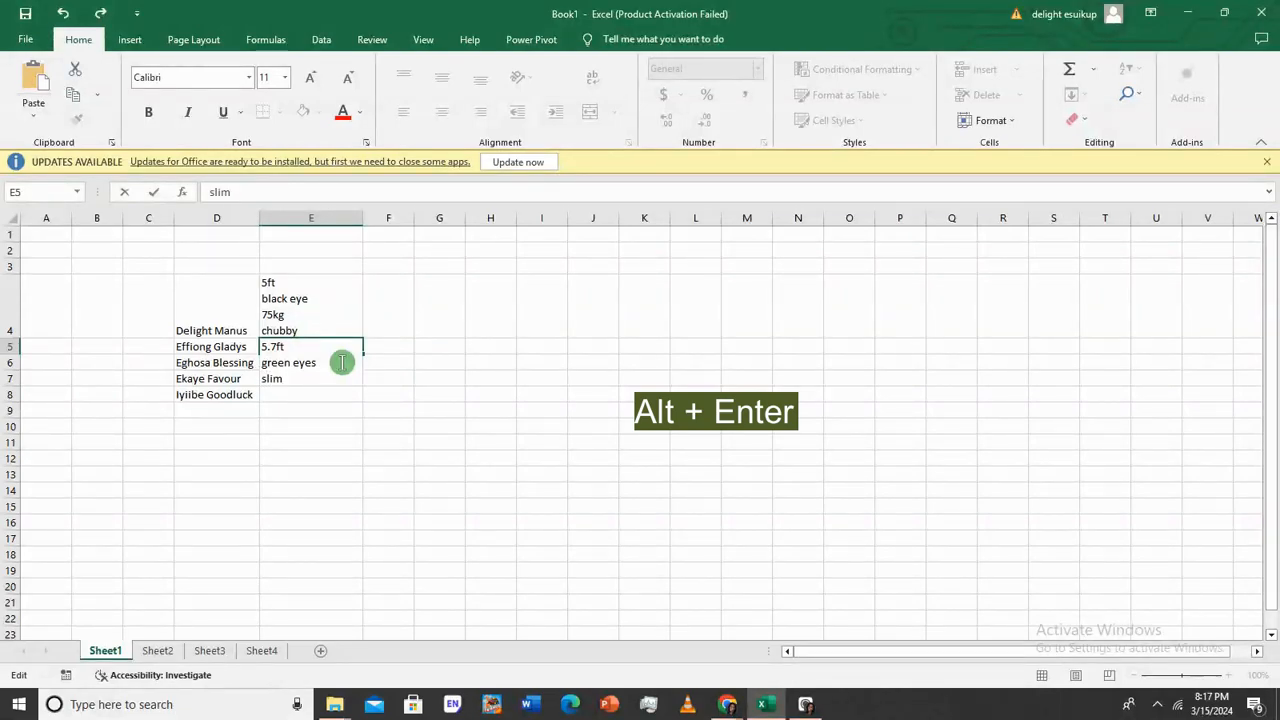
pyautogui.hotkey('alt', 'Return')
pyautogui.press('Return')
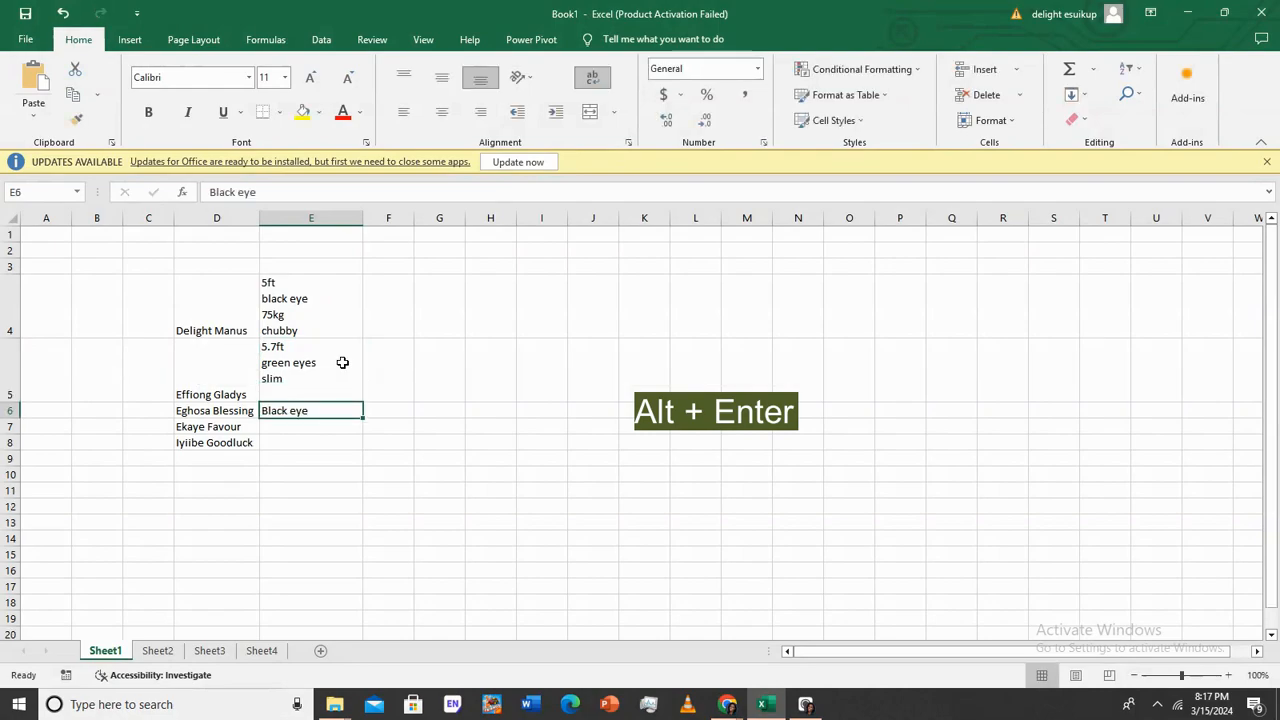
pyautogui.doubleClick(278, 395)
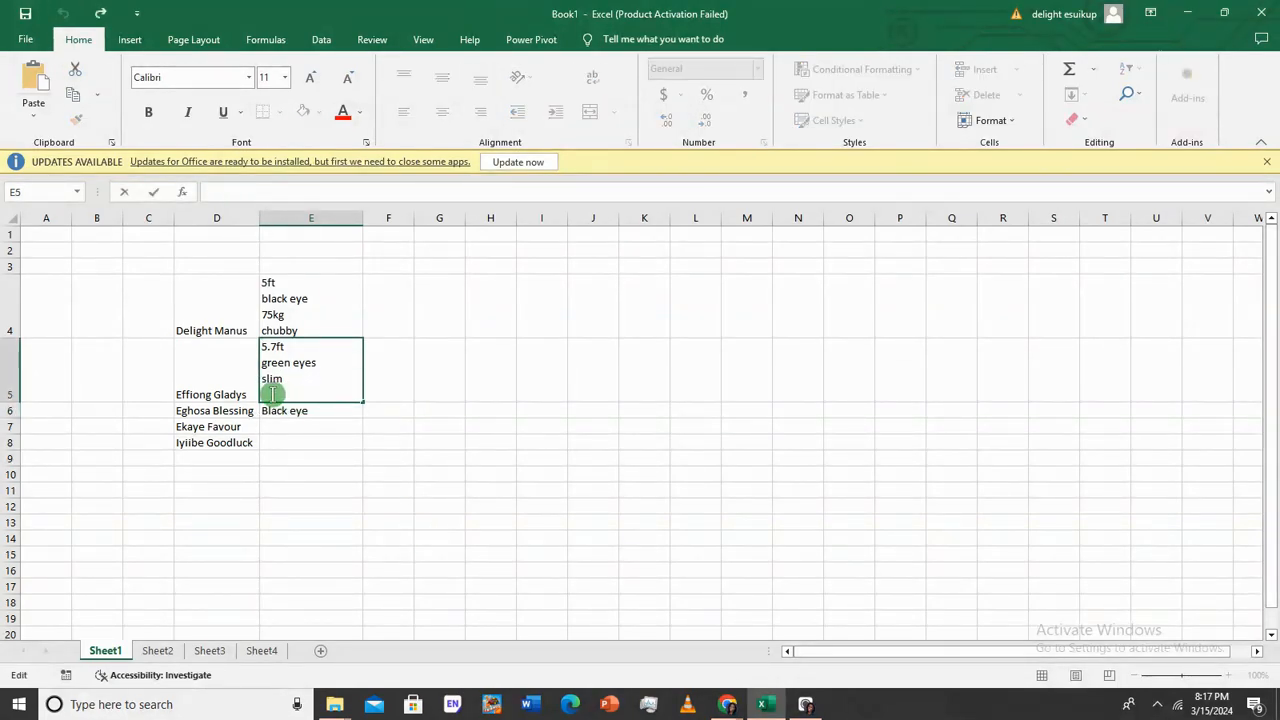
pyautogui.press('BackSpace')
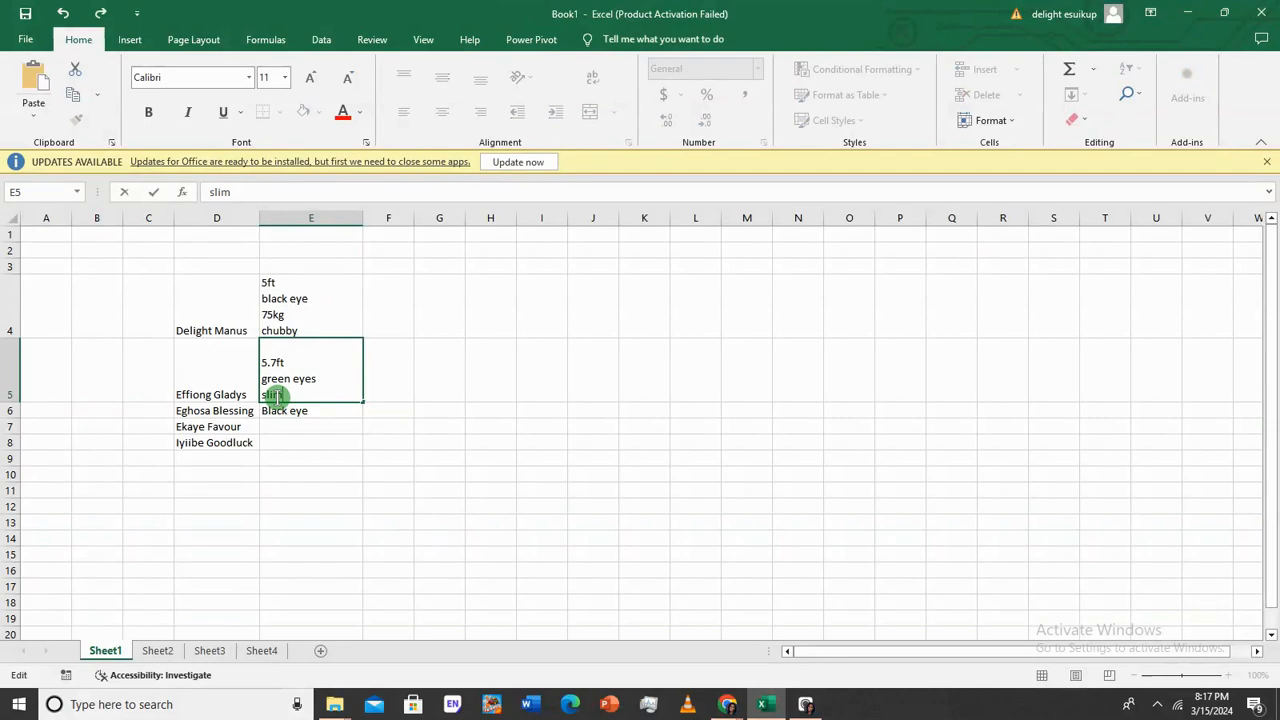
pyautogui.press('Return')
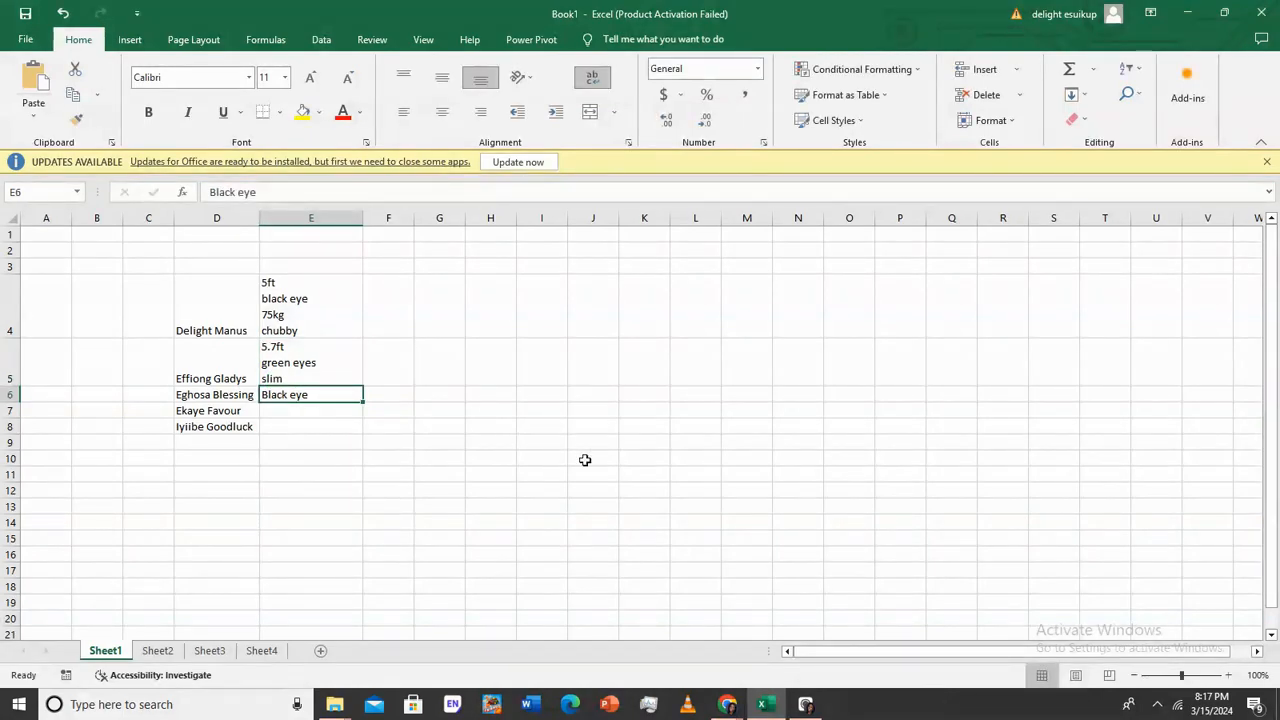
pyautogui.click(219, 263)
pyautogui.moveTo(293, 270); pyautogui.dragTo(330, 286)
pyautogui.click(654, 356)
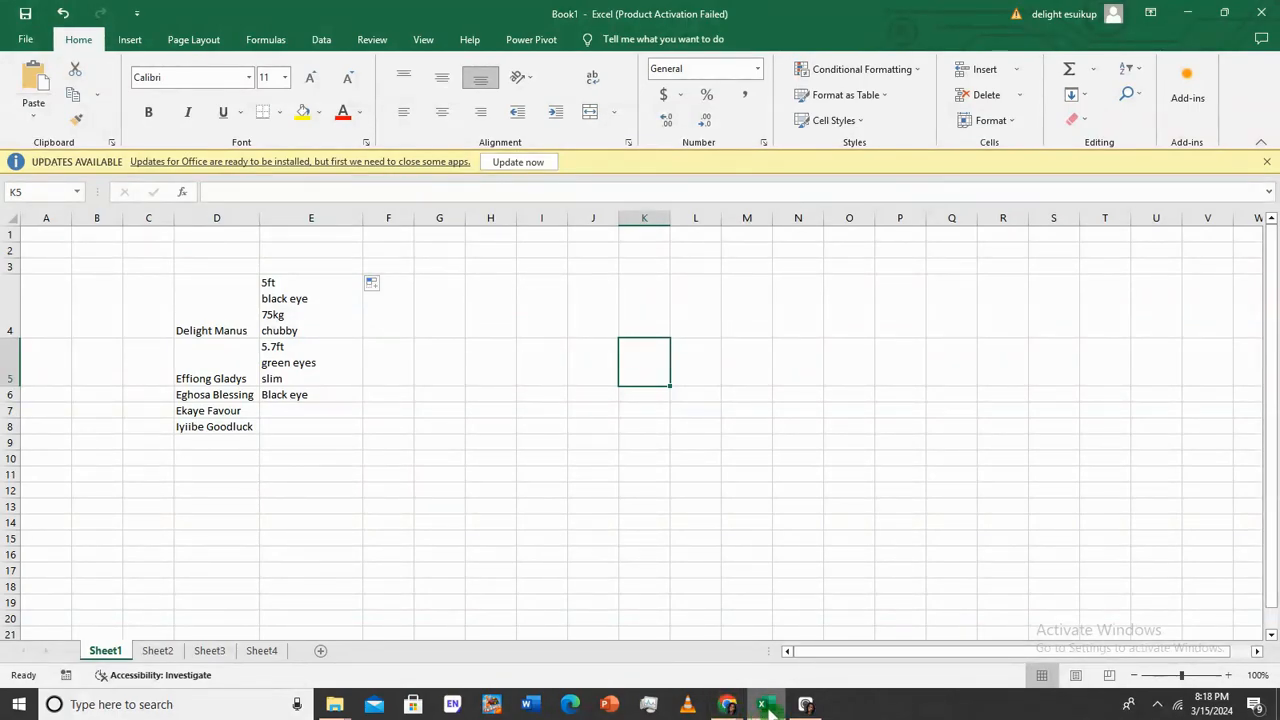
pyautogui.moveTo(729, 707)
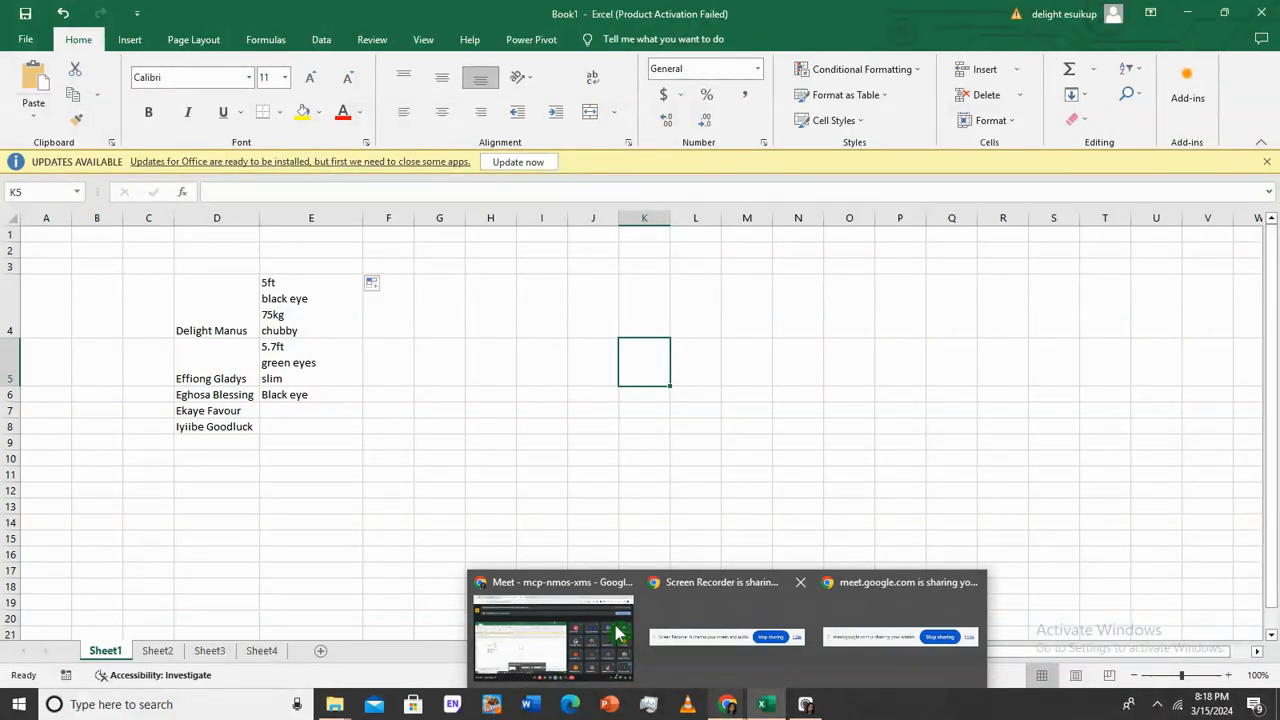
pyautogui.click(340, 398)
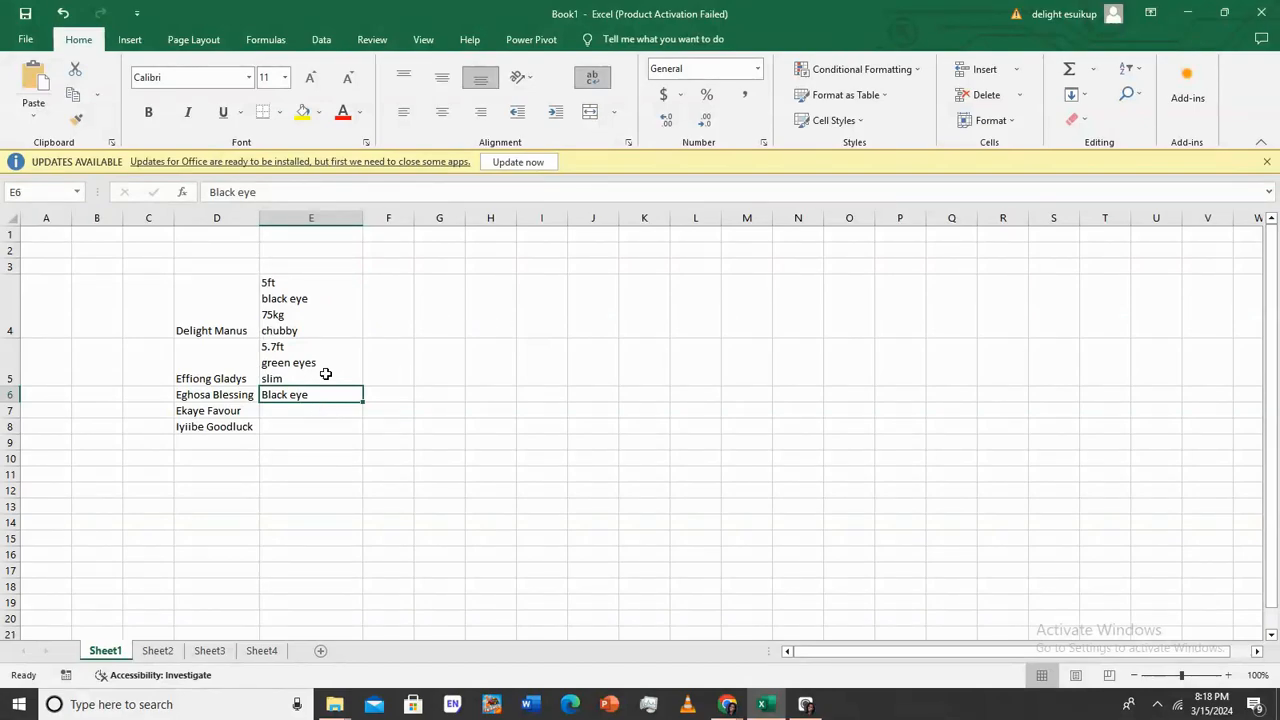
pyautogui.press('BackSpace')
# Wipe the notes from E4 and E5 by filling blank E3 down over them
pyautogui.click(341, 281)
pyautogui.click(341, 266)
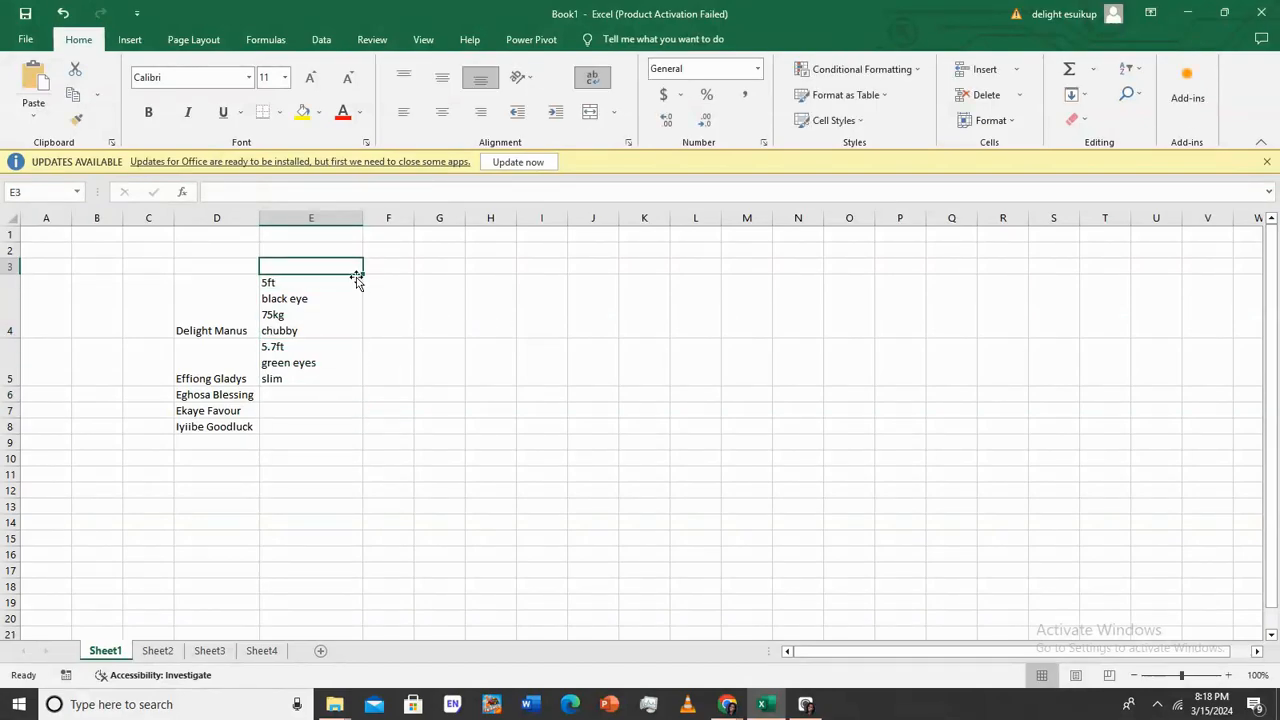
pyautogui.moveTo(363, 273); pyautogui.dragTo(363, 374)
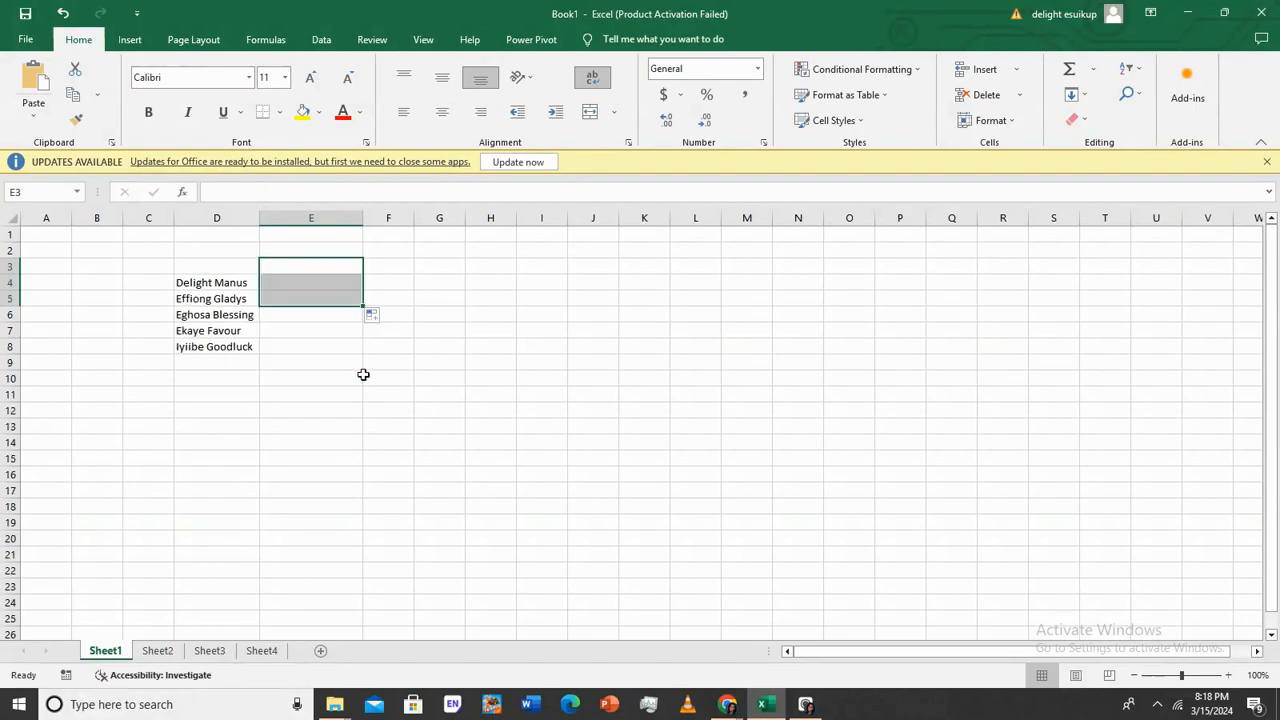
pyautogui.click(303, 457)
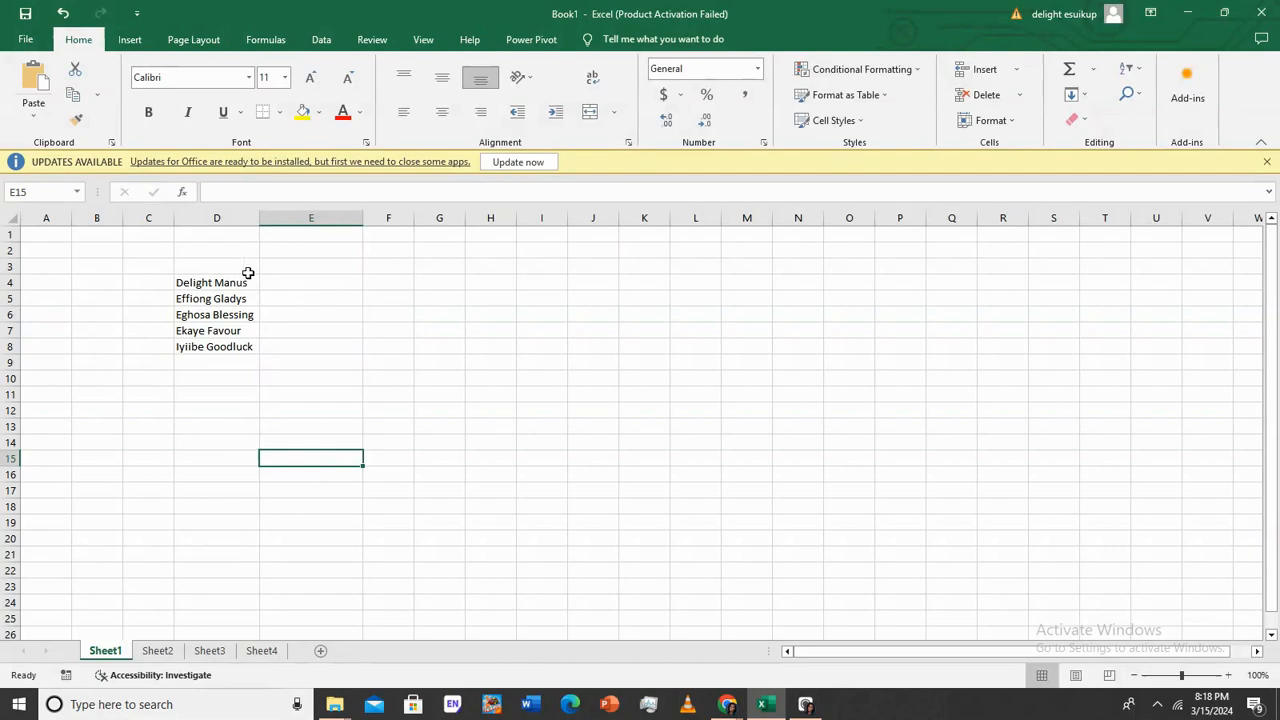
# Practise Enter, Tab and Shift+Tab moves from E4, then select the empty range E4:I8
pyautogui.click(328, 282)
pyautogui.press('Return')
pyautogui.press('Return')
pyautogui.press('Return')
pyautogui.click(328, 282)
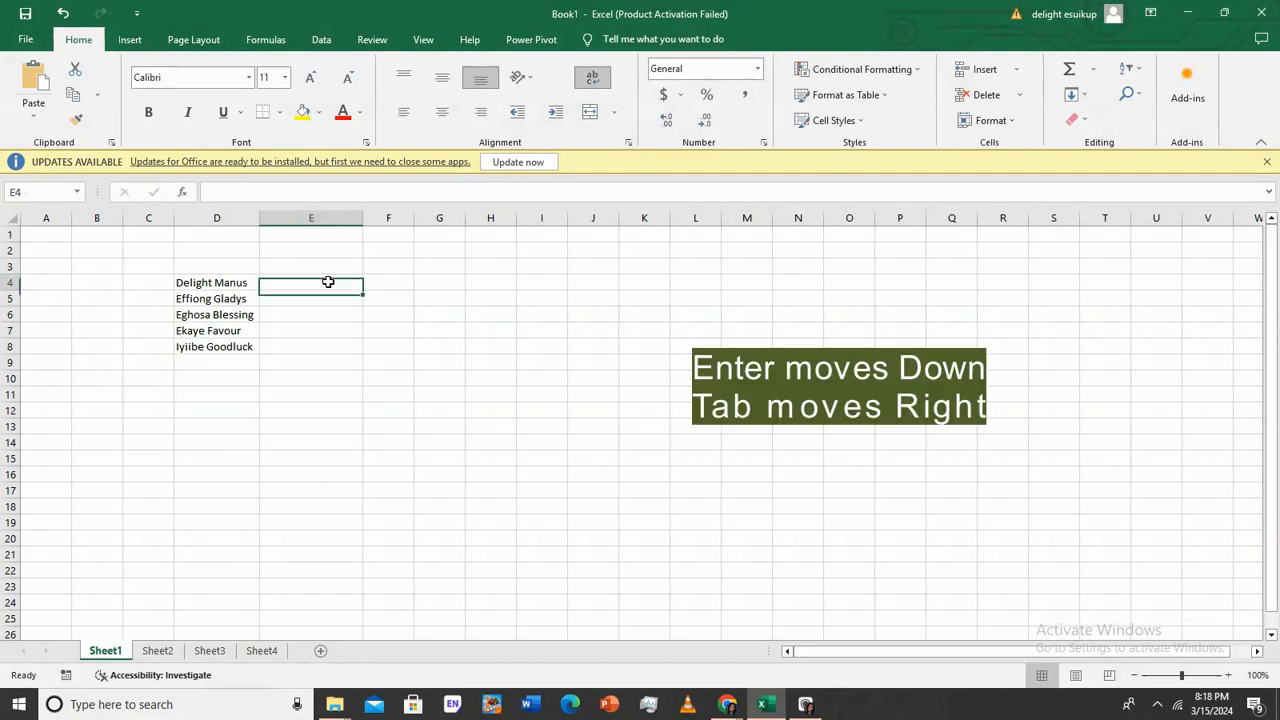
pyautogui.press('Tab')
pyautogui.press('Tab')
pyautogui.press('Tab')
pyautogui.press('Tab')
pyautogui.press('Tab')
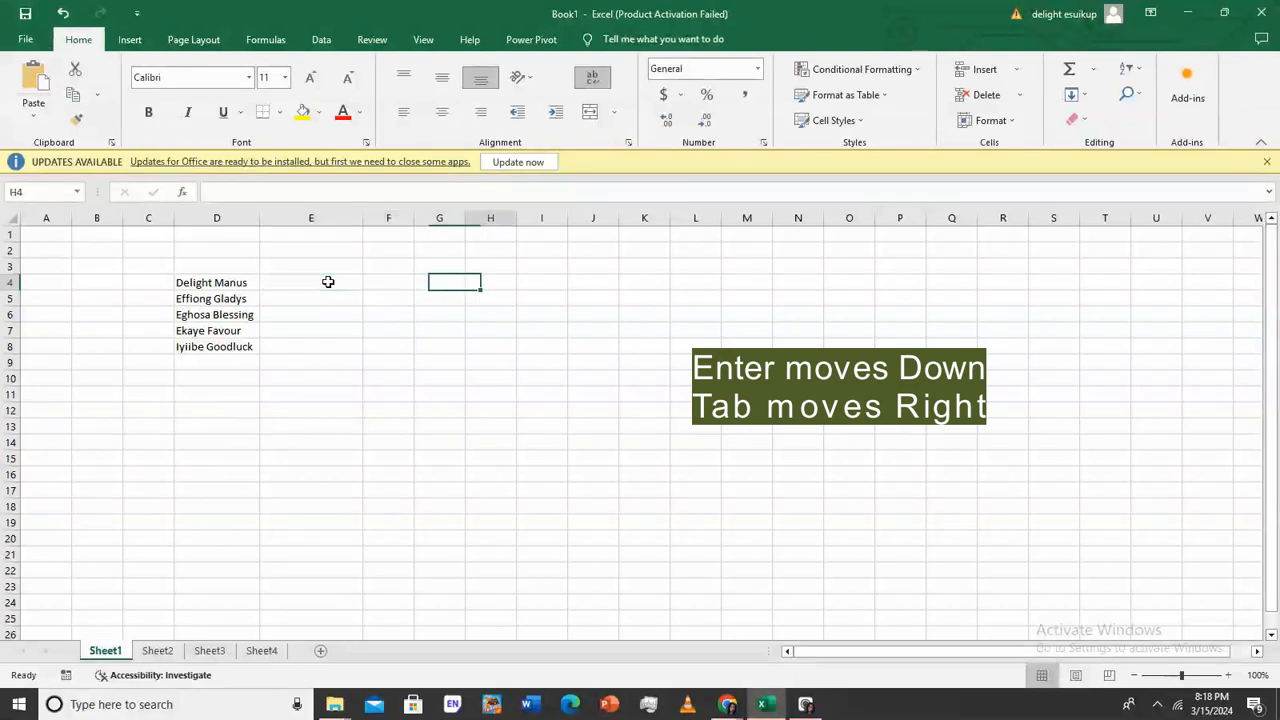
pyautogui.hotkey('shift', 'Tab')
pyautogui.hotkey('shift', 'Tab')
pyautogui.hotkey('shift', 'Tab')
pyautogui.hotkey('shift', 'Tab')
pyautogui.hotkey('shift', 'Tab')
pyautogui.hotkey('shift', 'Tab')
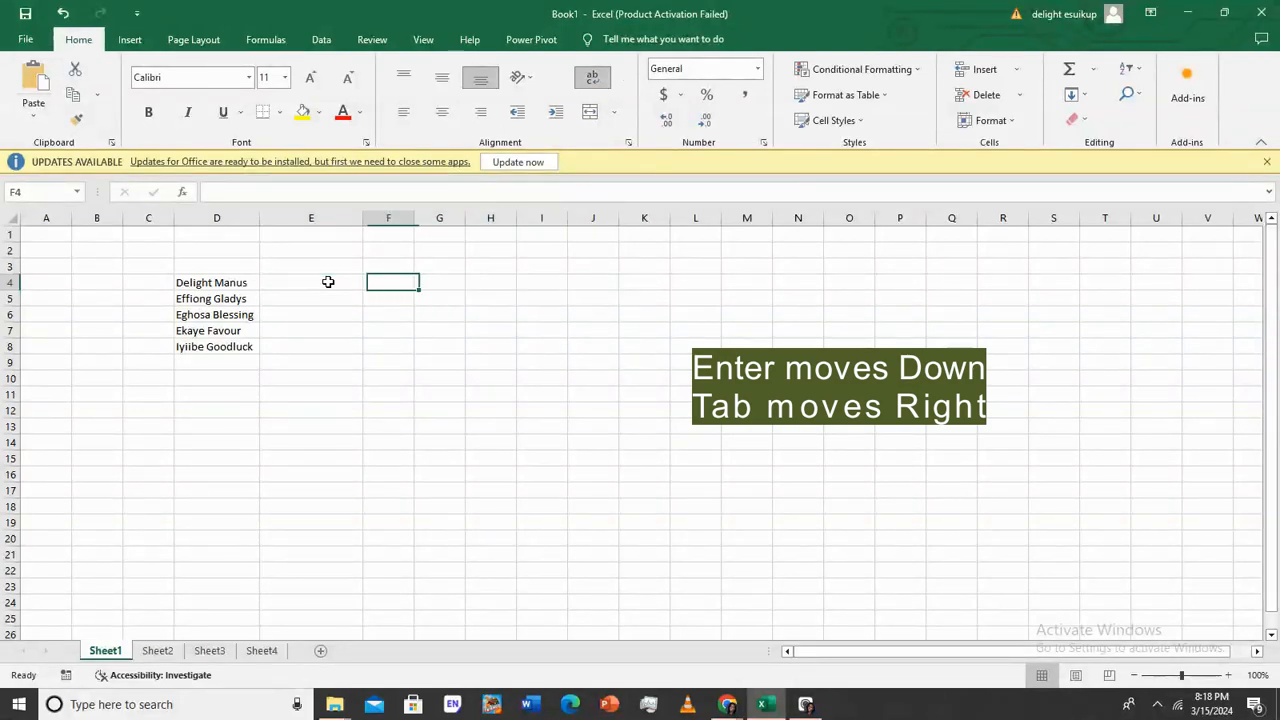
pyautogui.press('Return')
pyautogui.press('Return')
pyautogui.press('Return')
pyautogui.press('Return')
pyautogui.press('Return')
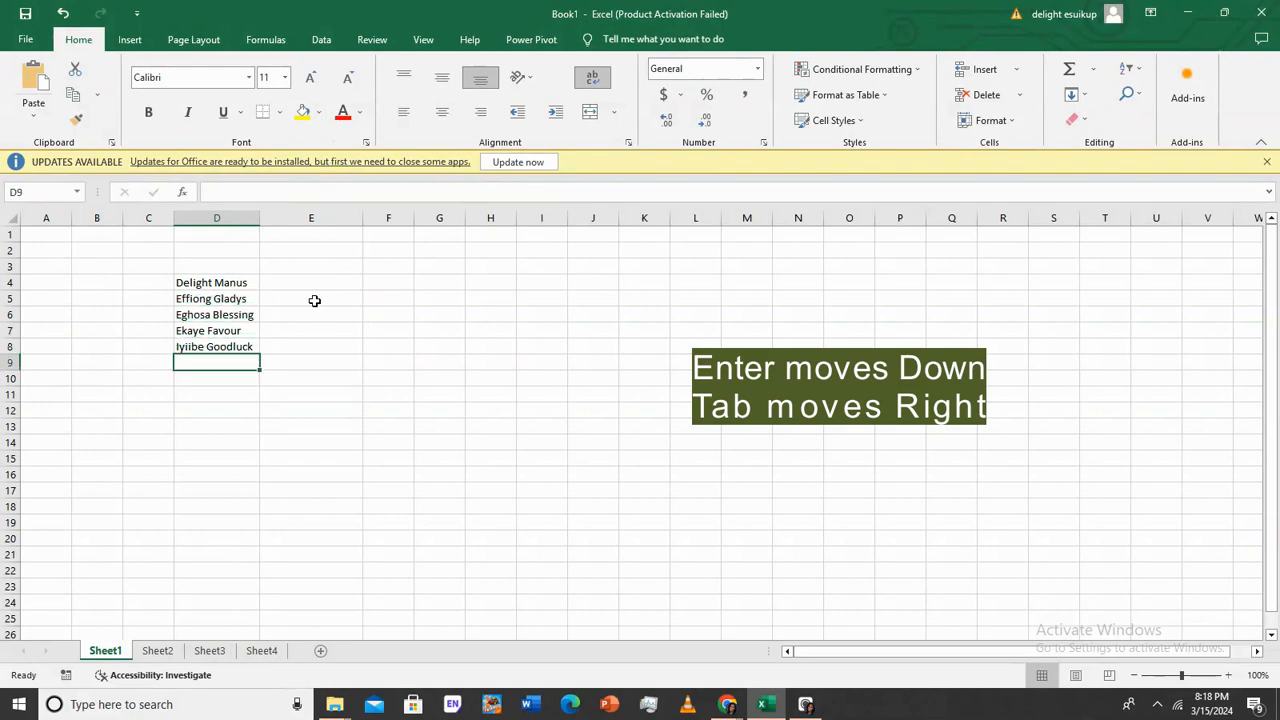
pyautogui.moveTo(295, 284); pyautogui.dragTo(561, 344)
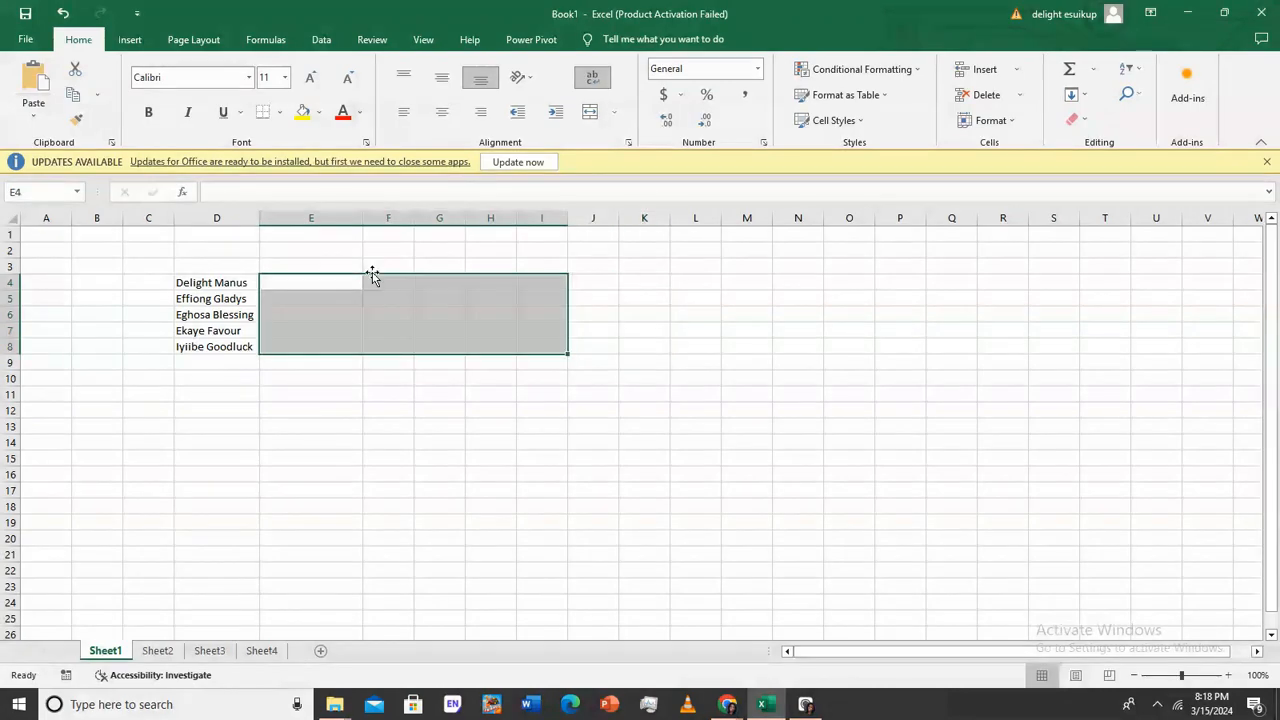
# Enter subject headings Mathematics, English, Chemistry and Biology across E3:H3
pyautogui.click(321, 264)
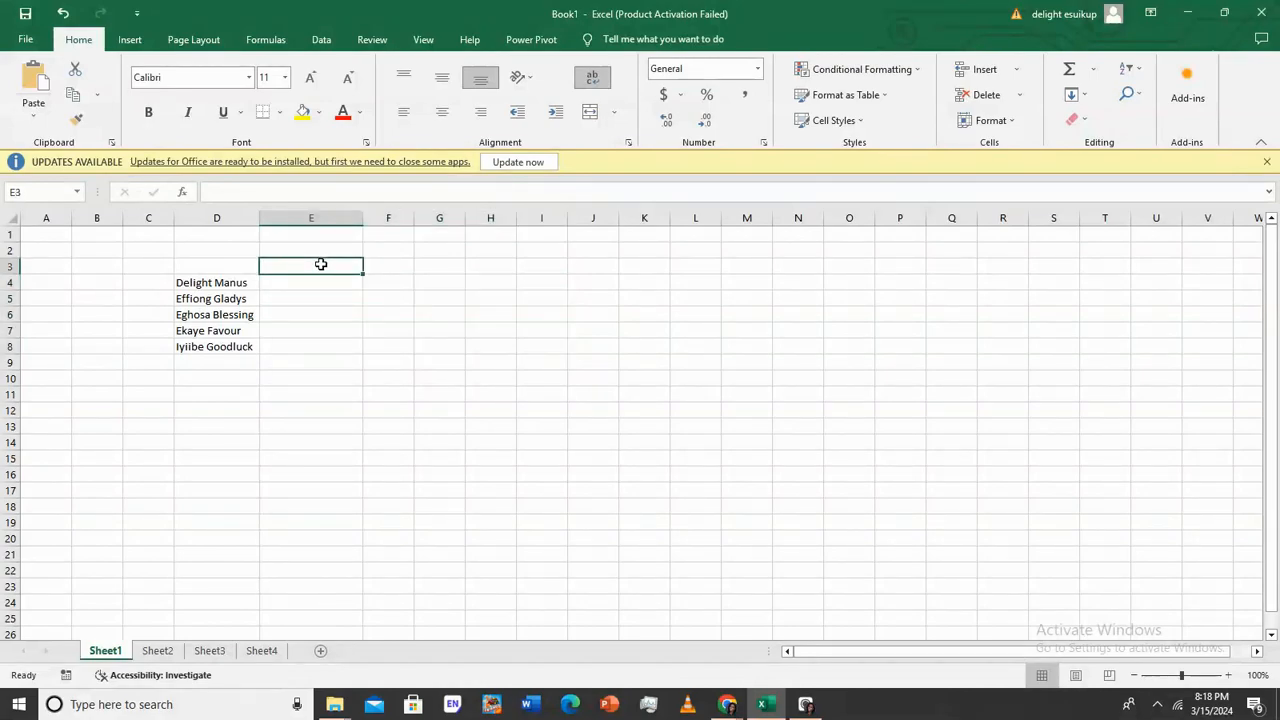
pyautogui.write('Mathe')
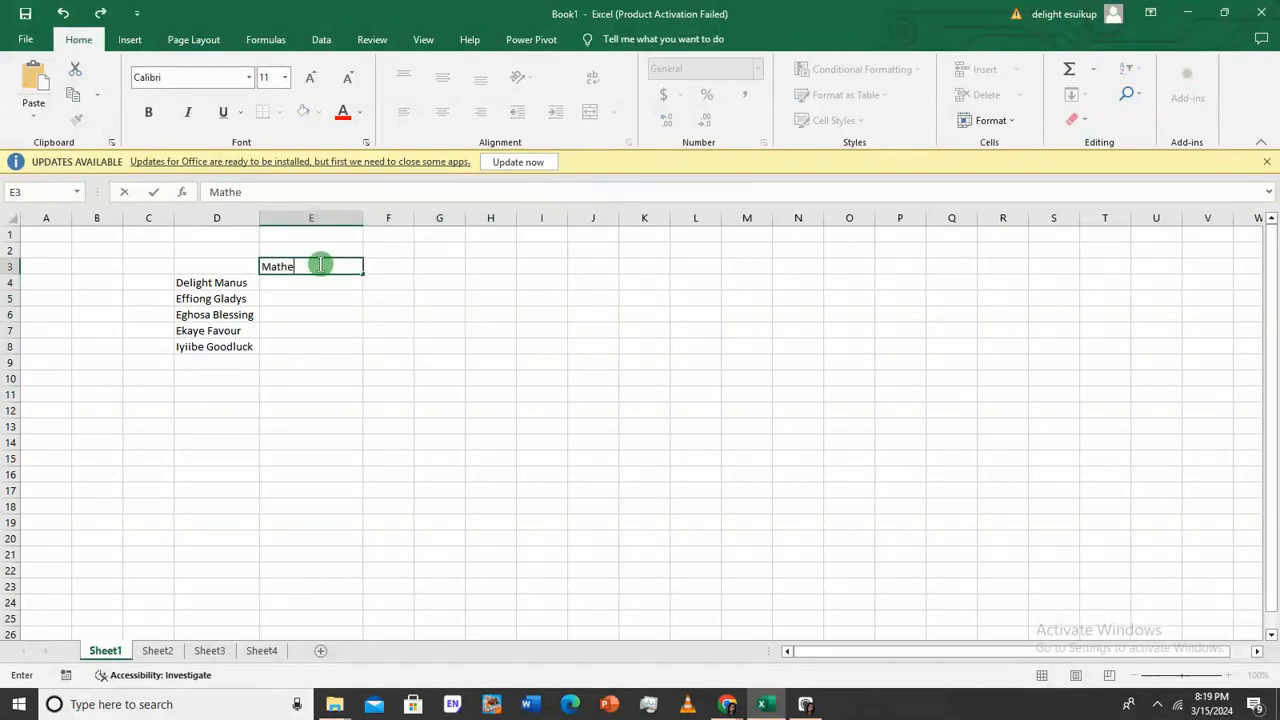
pyautogui.write('matics')
pyautogui.press('Tab')
pyautogui.write('E')
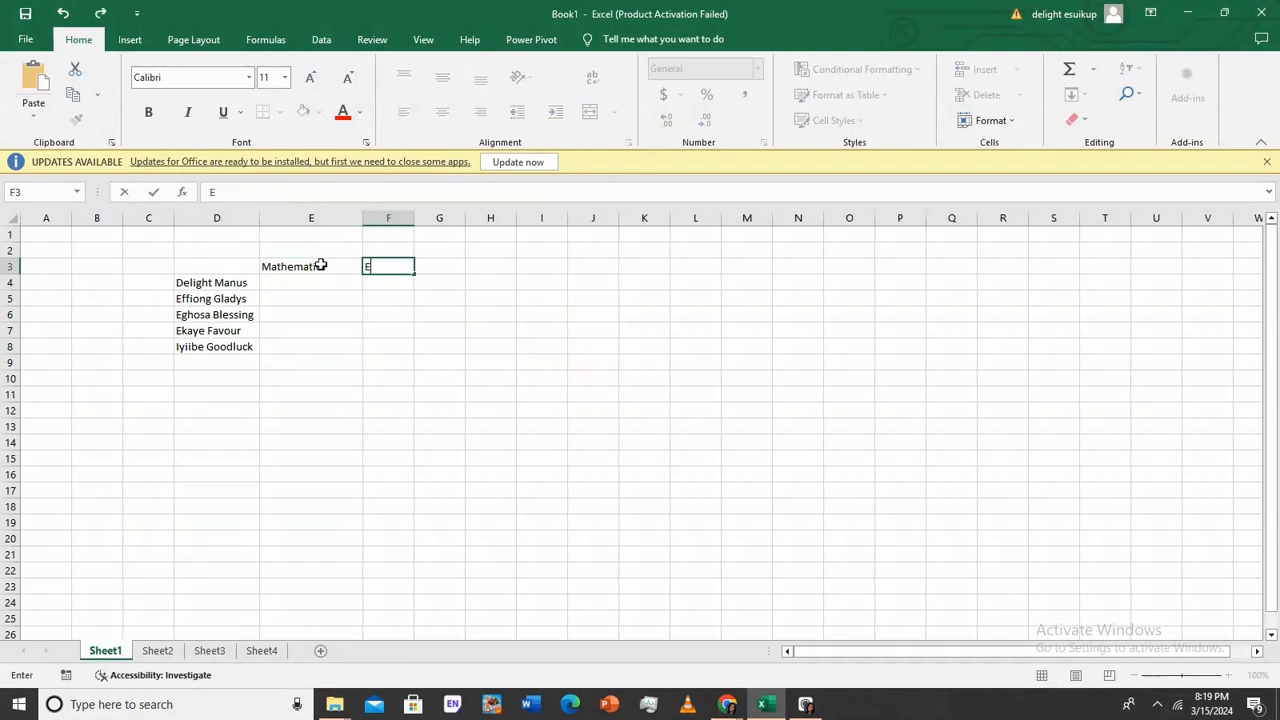
pyautogui.write('nglish')
pyautogui.press('Tab')
pyautogui.write('Chemi')
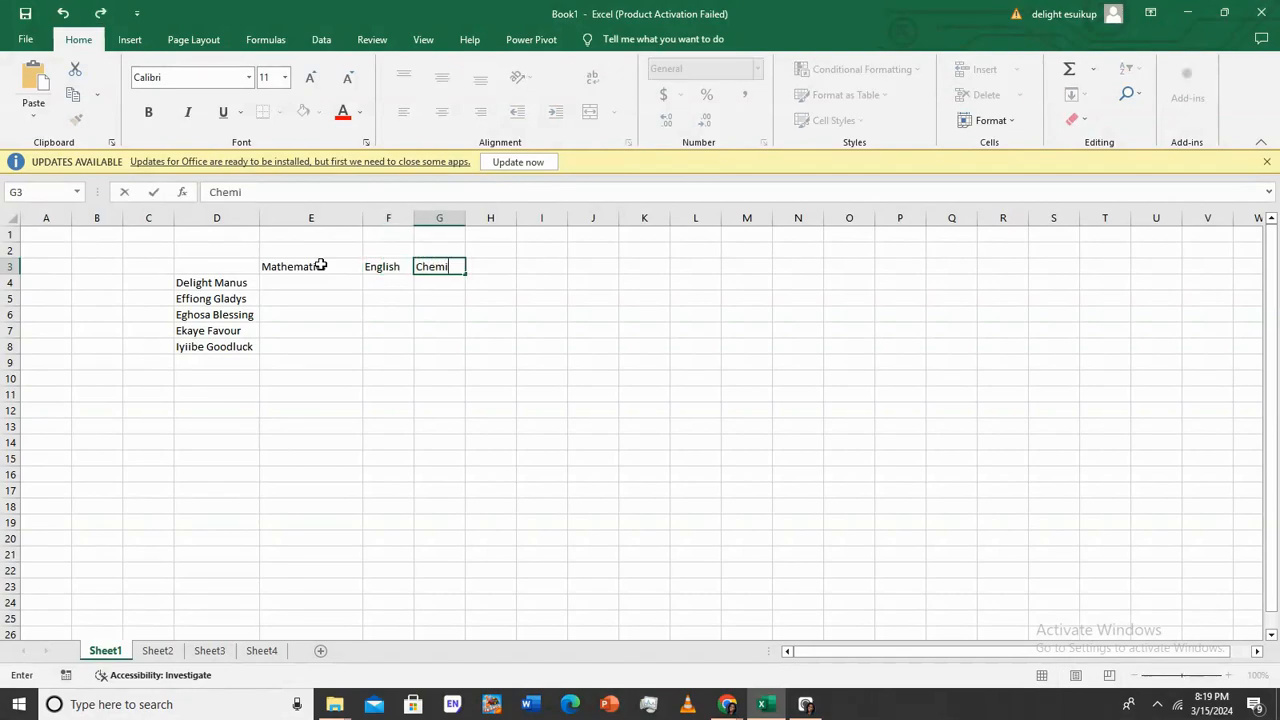
pyautogui.write('stry')
pyautogui.hotkey('ctrl', 'Return')
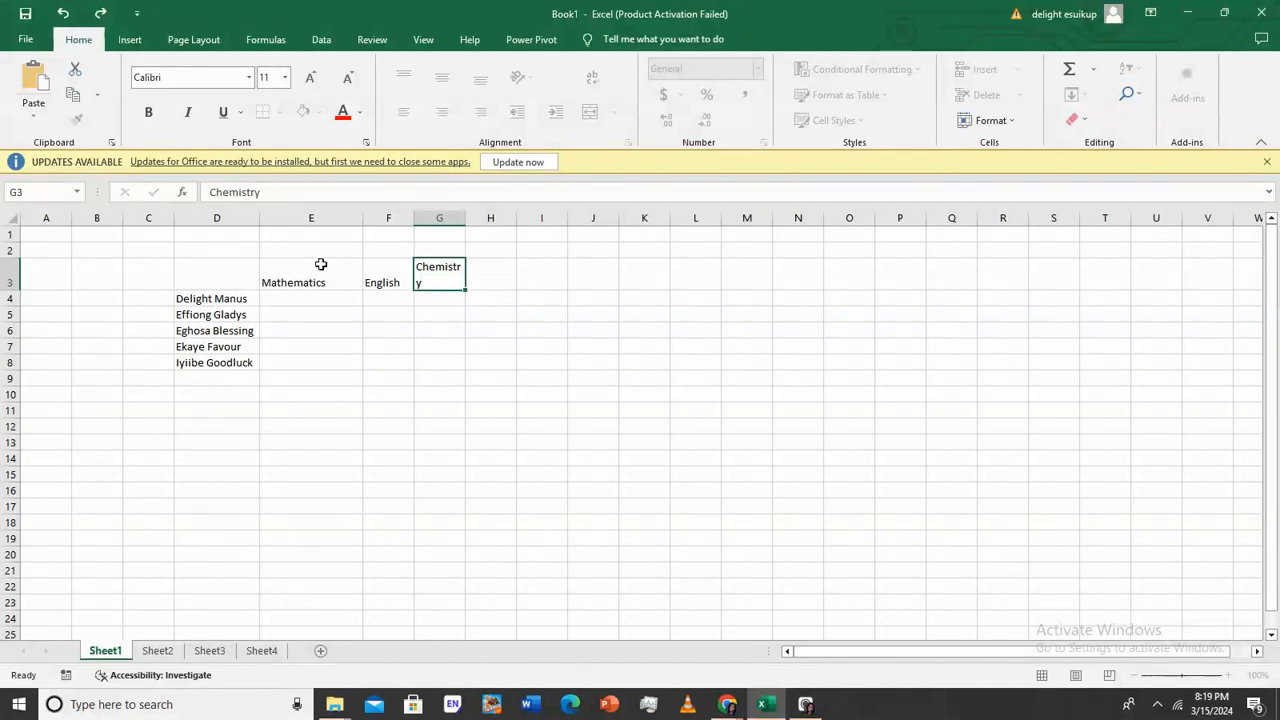
pyautogui.press('Tab')
pyautogui.write('b')
pyautogui.press('BackSpace')
pyautogui.write('B')
pyautogui.write('gy')
pyautogui.press('Return')
# Widen column G, clear G3 and begin retyping Chemistry there
pyautogui.moveTo(330, 298); pyautogui.dragTo(505, 362)
pyautogui.doubleClick(467, 216)
pyautogui.keyDown('shift'); pyautogui.click(476, 216); pyautogui.keyUp('shift')
pyautogui.click(442, 217)
pyautogui.click(455, 278)
pyautogui.moveTo(462, 219); pyautogui.dragTo(474, 220)
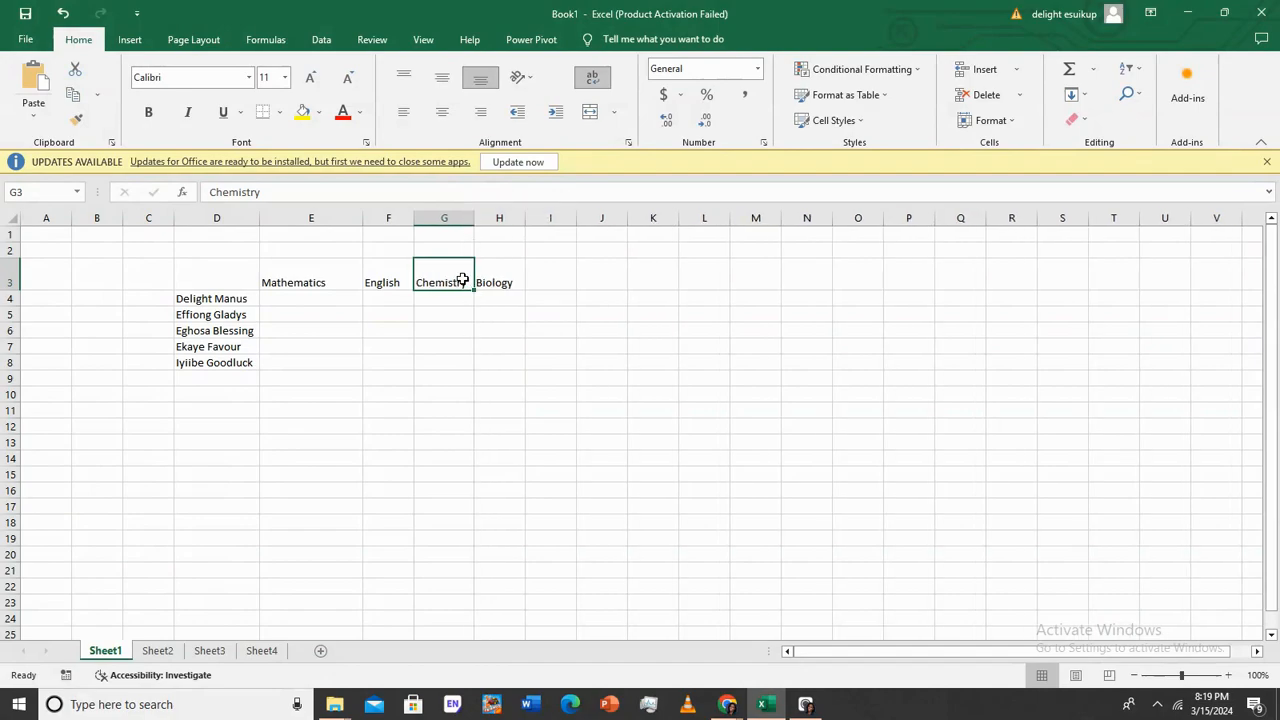
pyautogui.press('BackSpace')
pyautogui.press('Return')
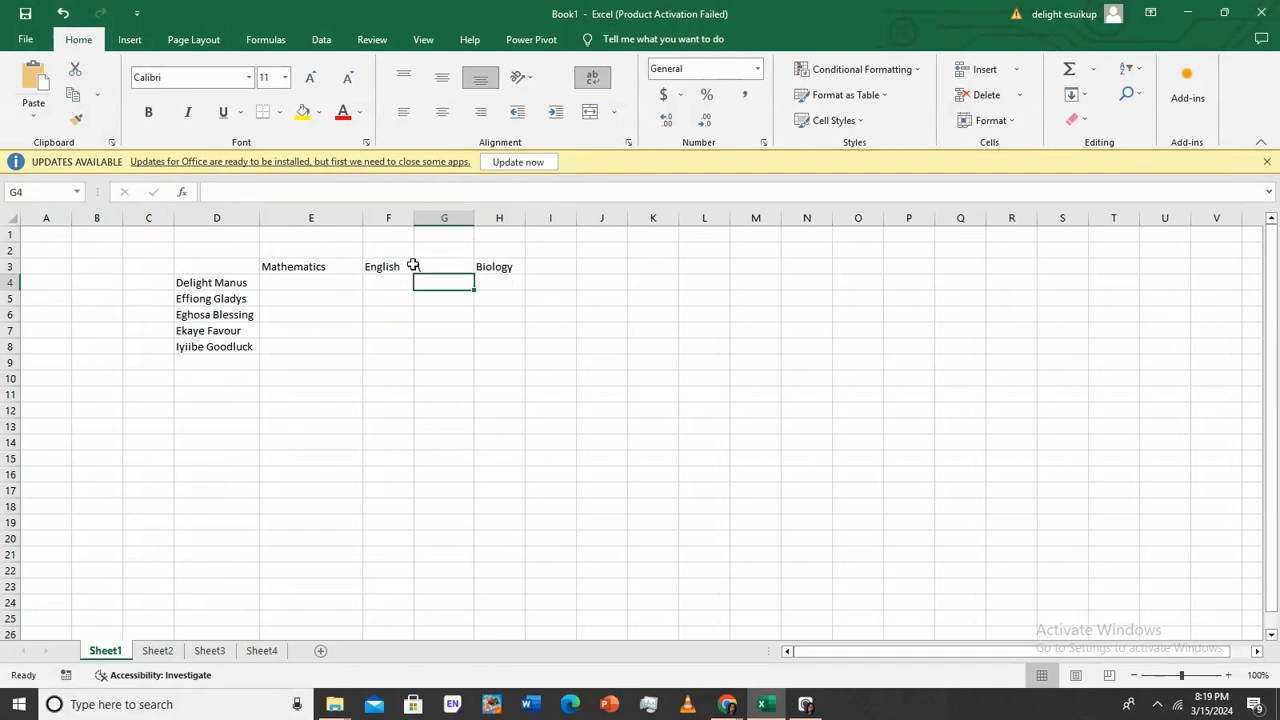
pyautogui.click(414, 266)
pyautogui.write('Chemistry')
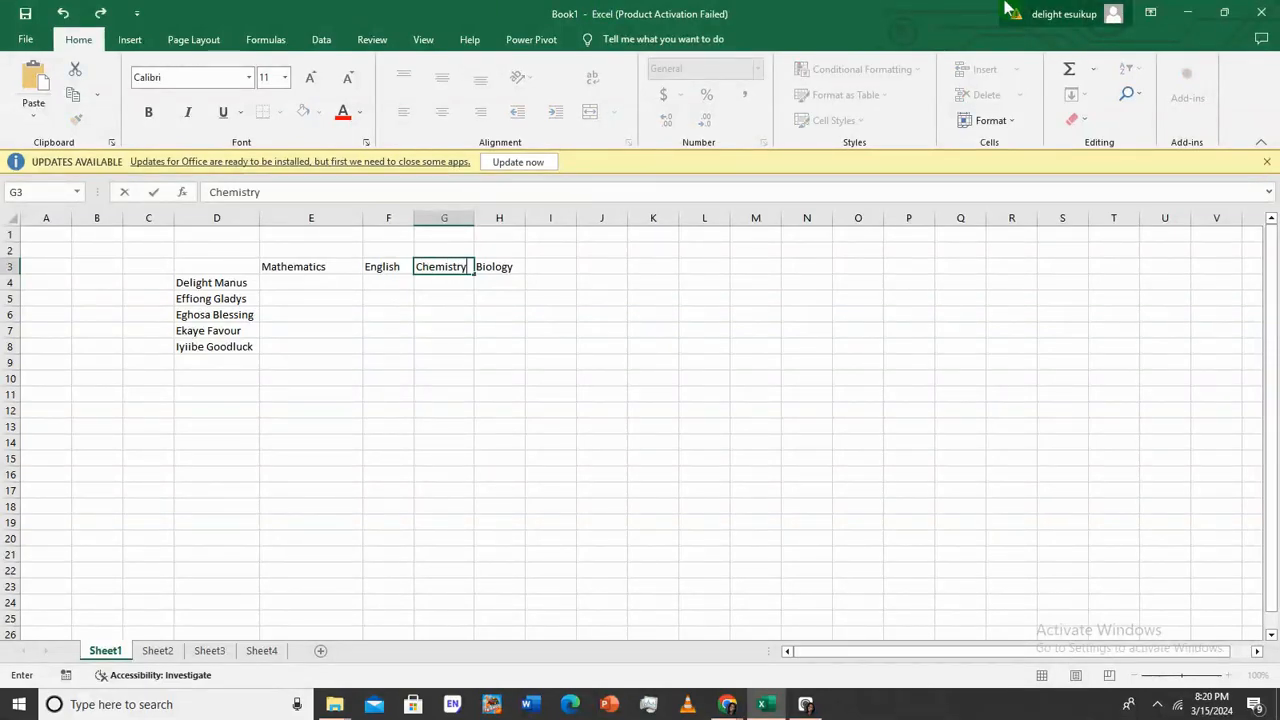
# Select E4:H8 and enter the first student's scores 70, 40, 50 and 70
pyautogui.click(326, 285)
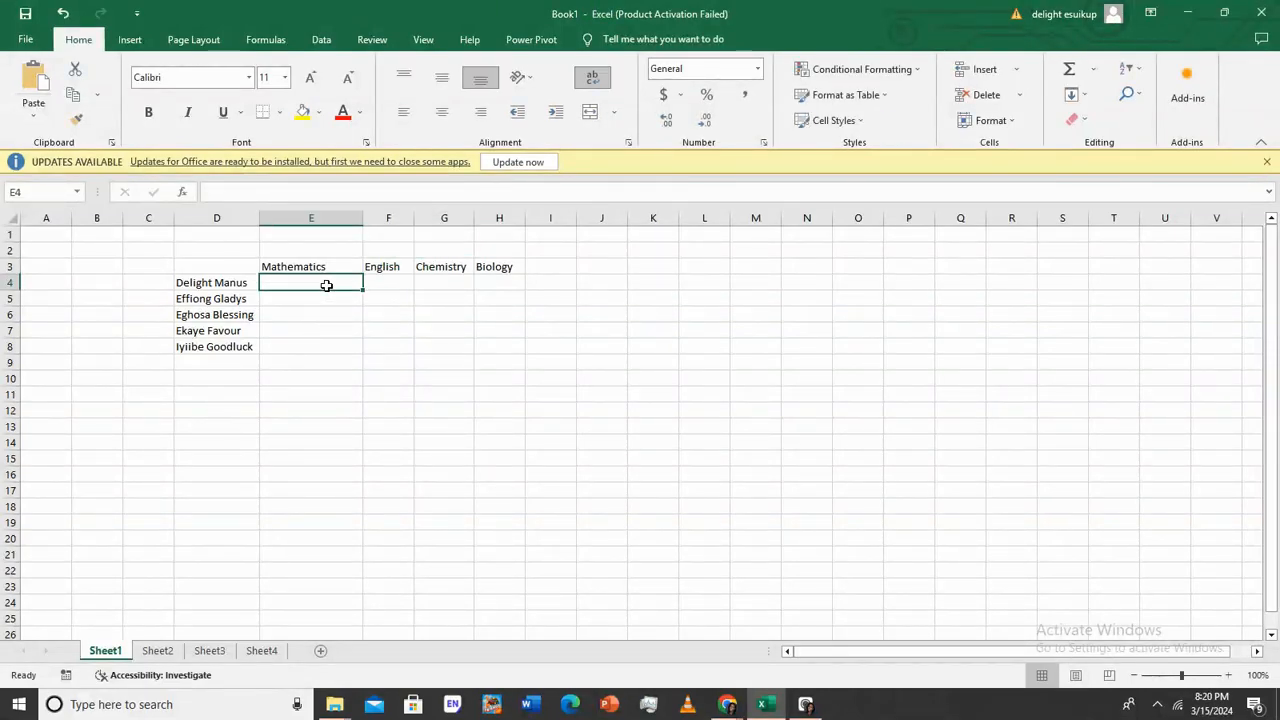
pyautogui.moveTo(300, 280); pyautogui.dragTo(510, 343)
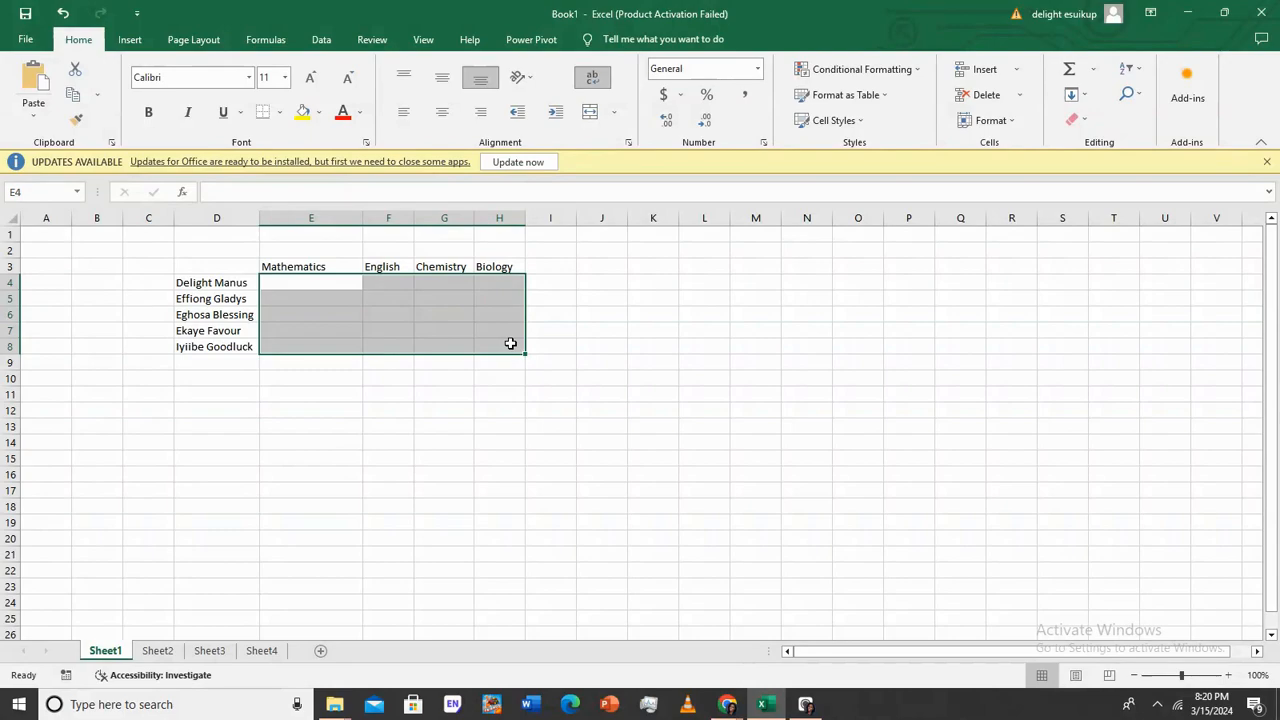
pyautogui.write('70')
pyautogui.press('Right')
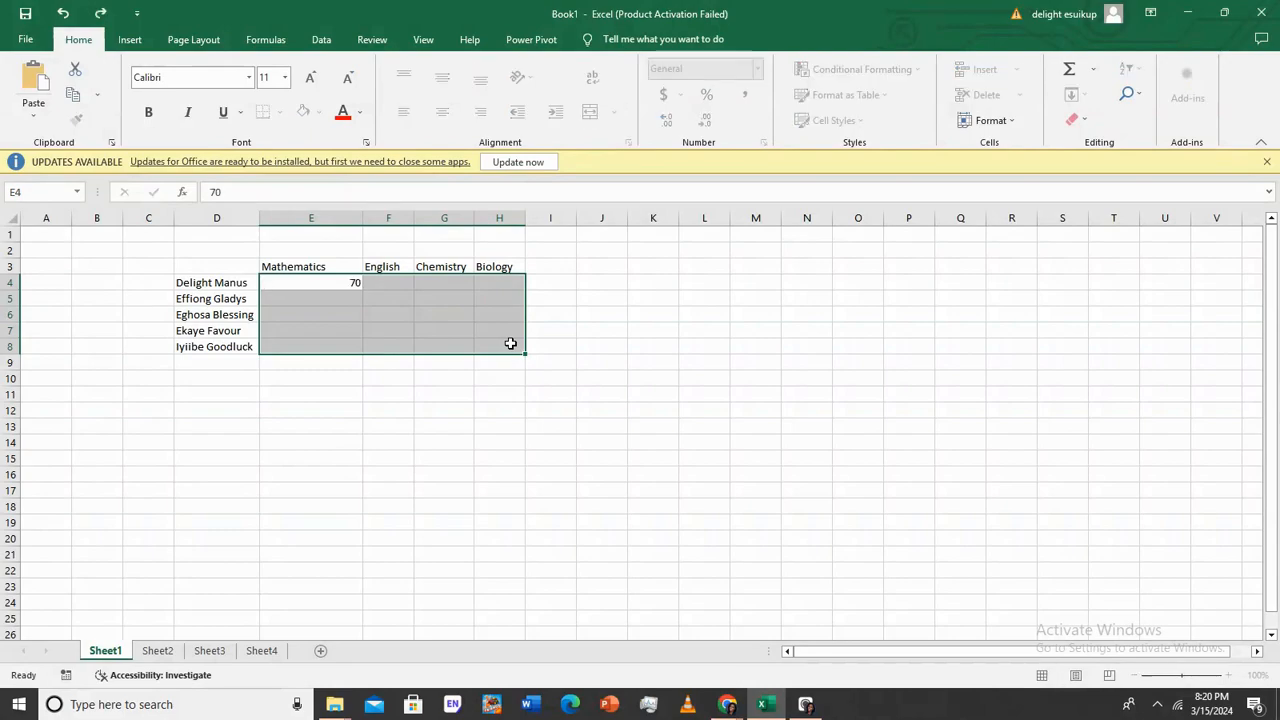
pyautogui.moveTo(323, 282); pyautogui.dragTo(507, 343)
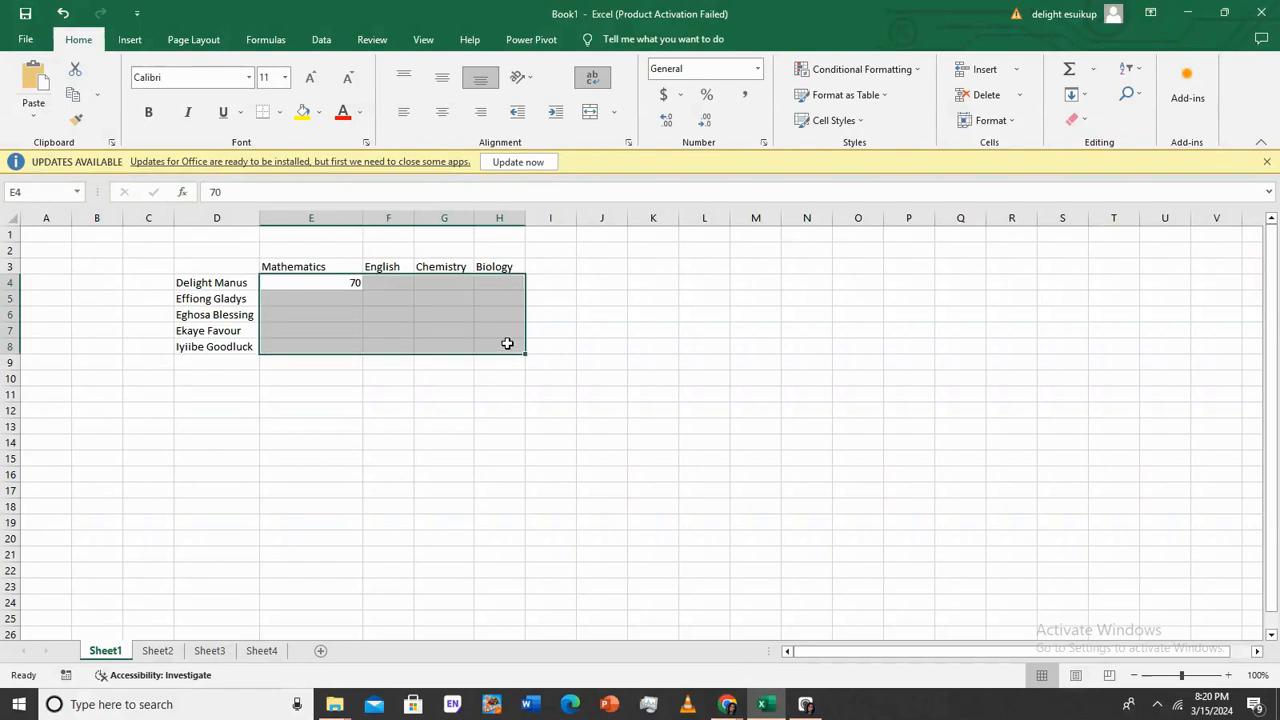
pyautogui.press('Tab')
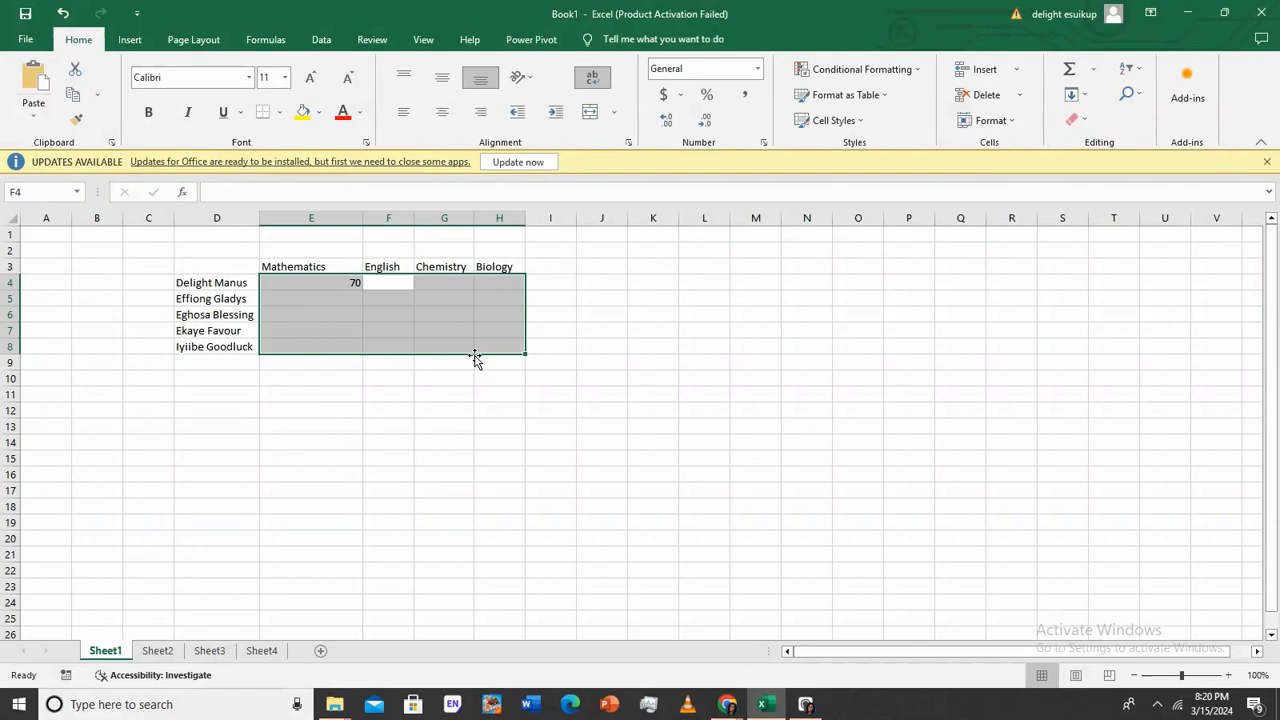
pyautogui.write('40')
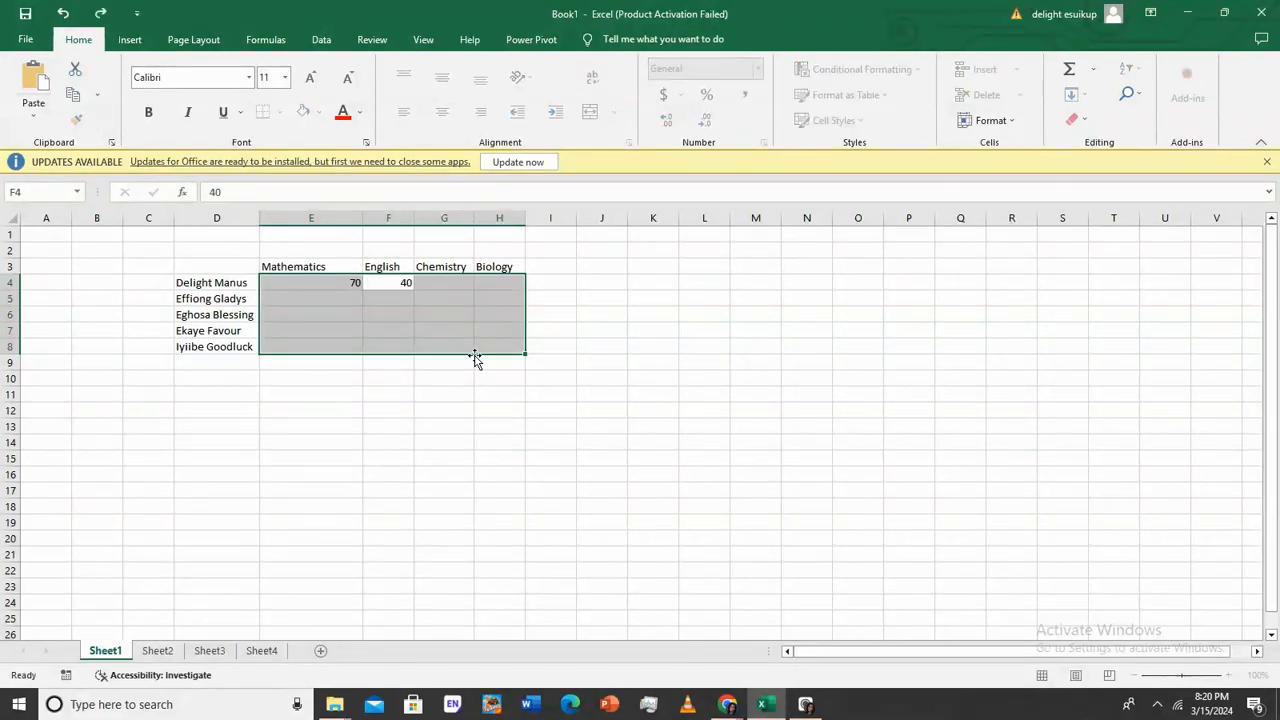
pyautogui.press('Tab')
pyautogui.write('50')
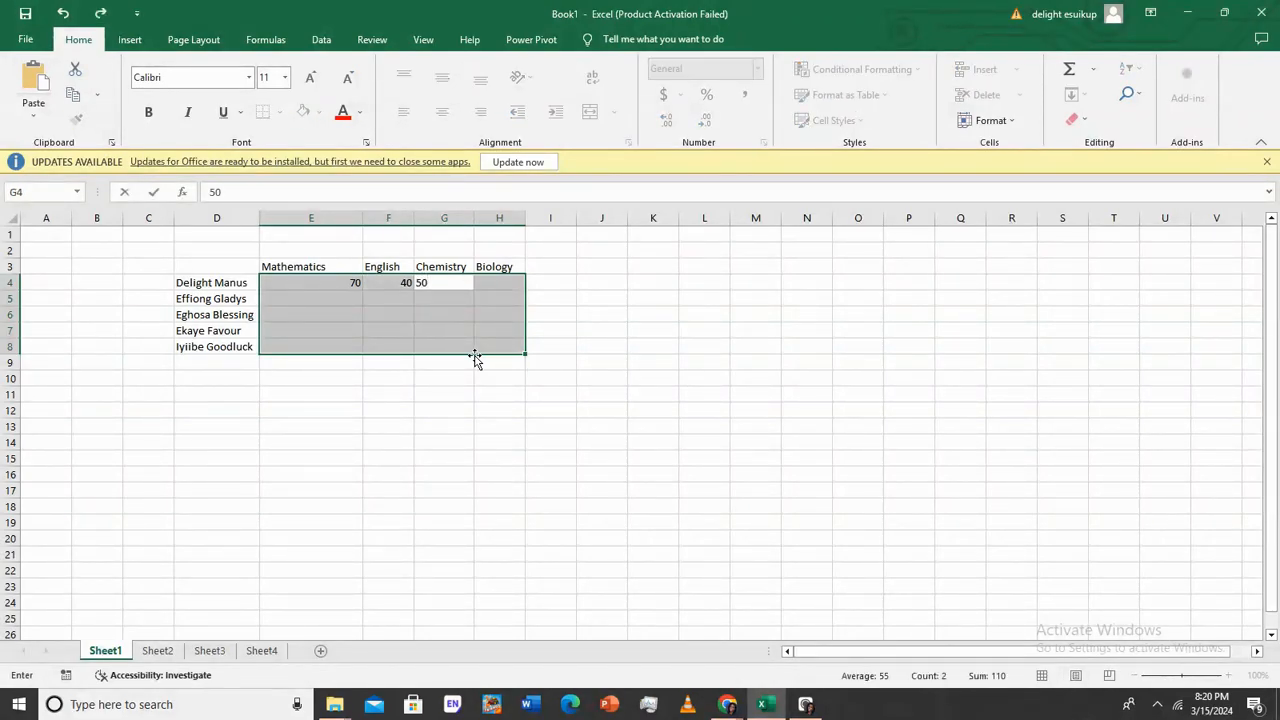
pyautogui.press('Tab')
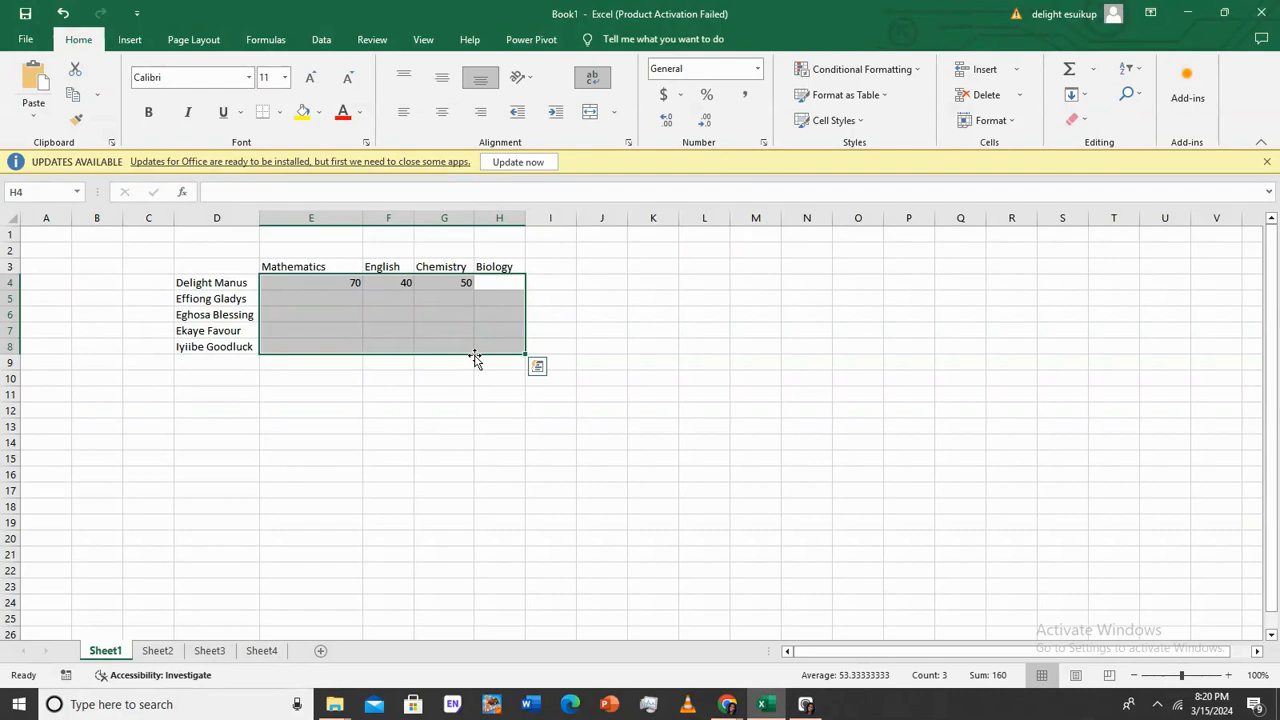
pyautogui.write('70')
pyautogui.press('Tab')
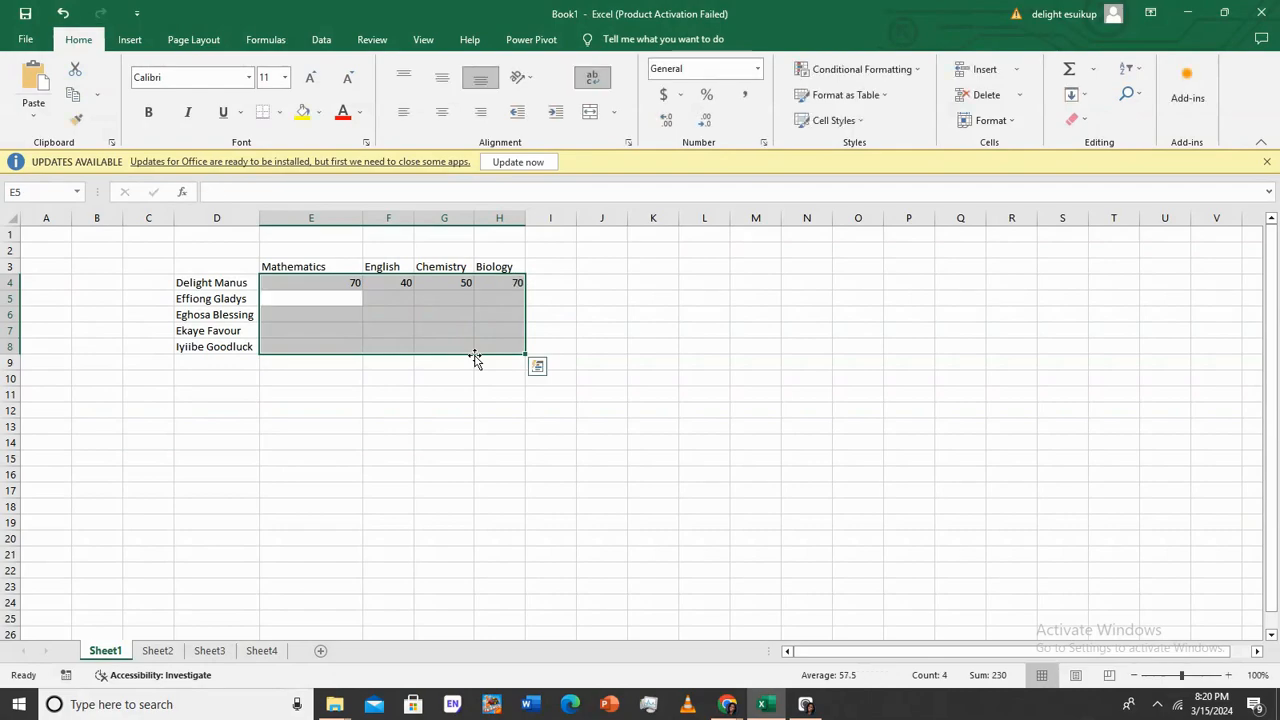
# Enter the second student's scores 50, 80, 70 and 40 in row 5
pyautogui.write('50')
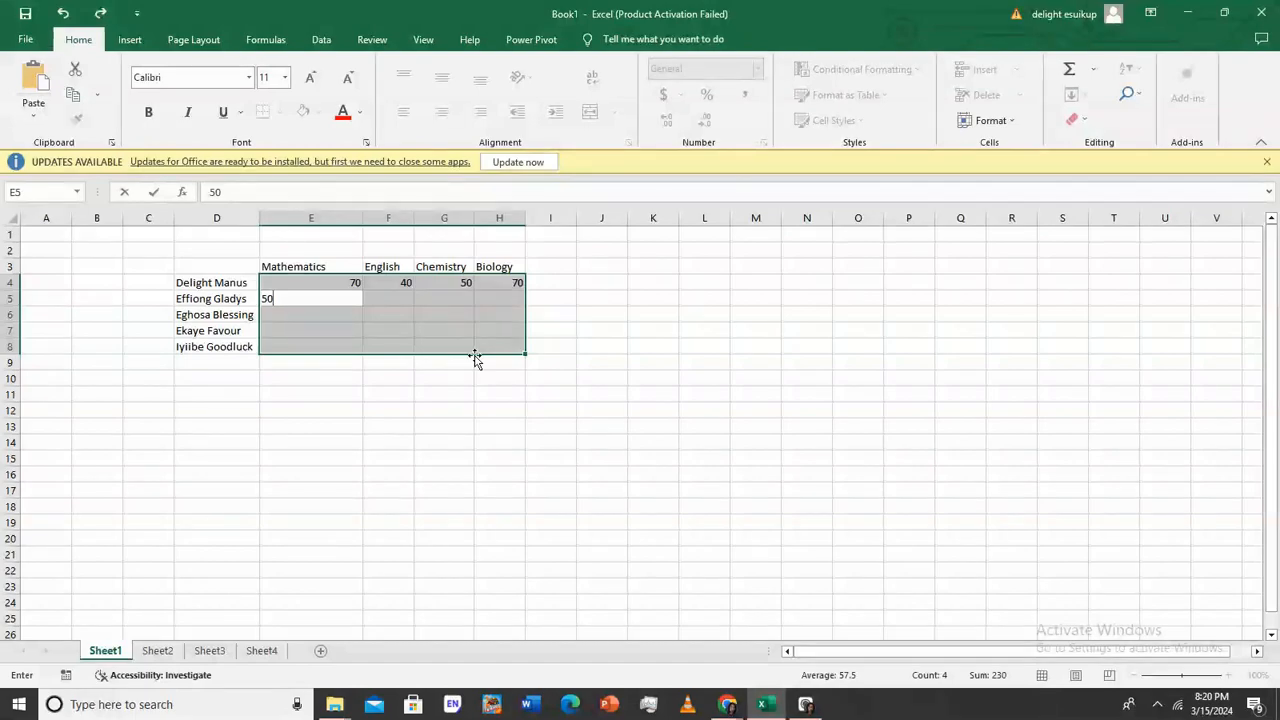
pyautogui.press('Tab')
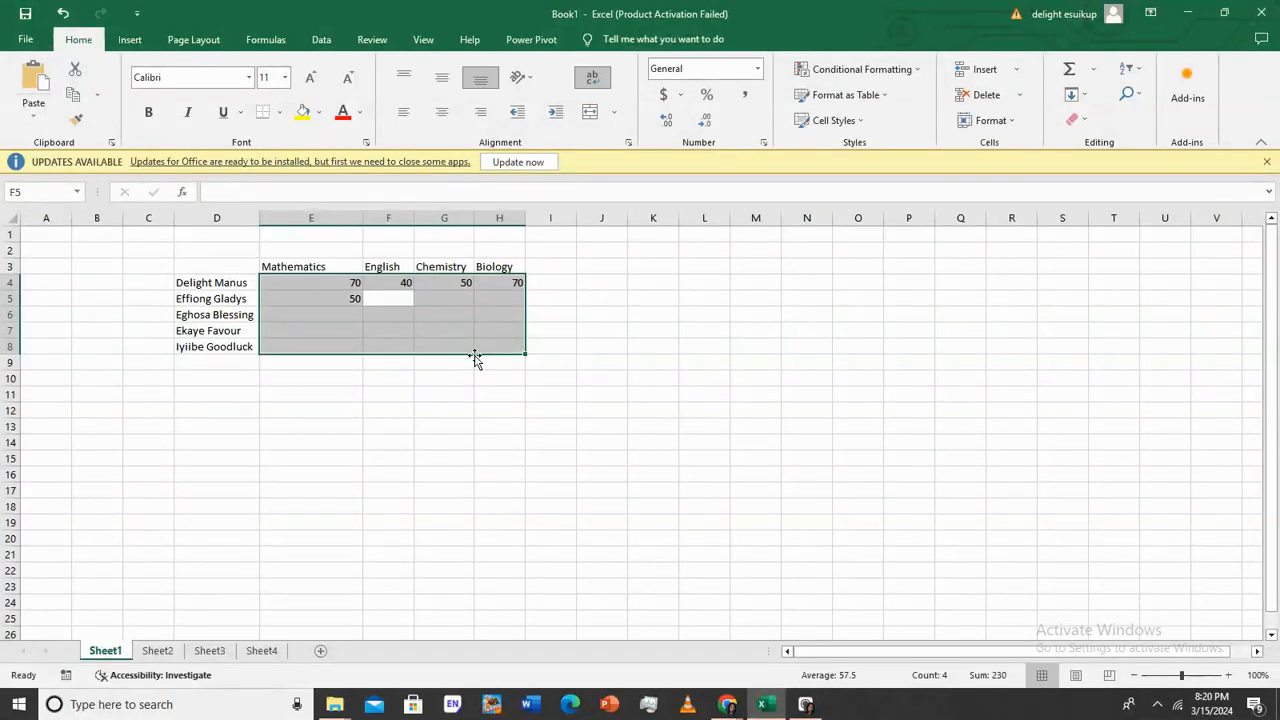
pyautogui.write('80')
pyautogui.press('Tab')
pyautogui.write('70')
pyautogui.press('Tab')
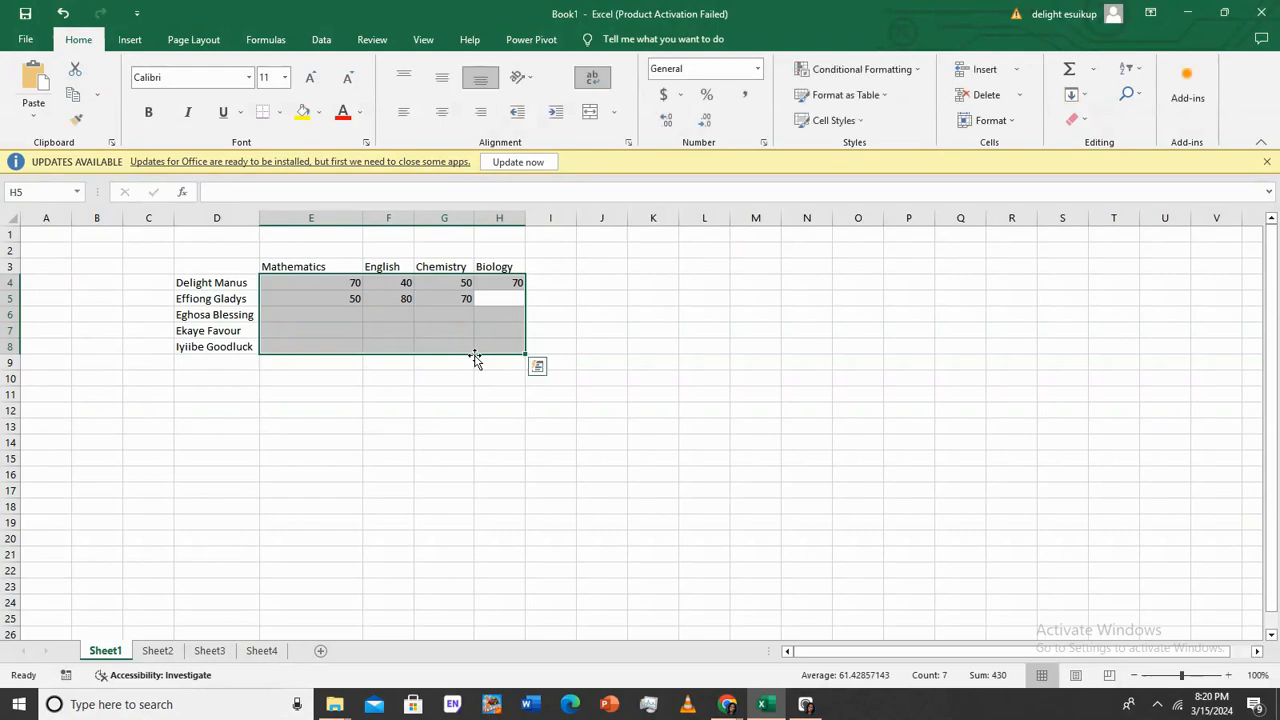
pyautogui.write('40')
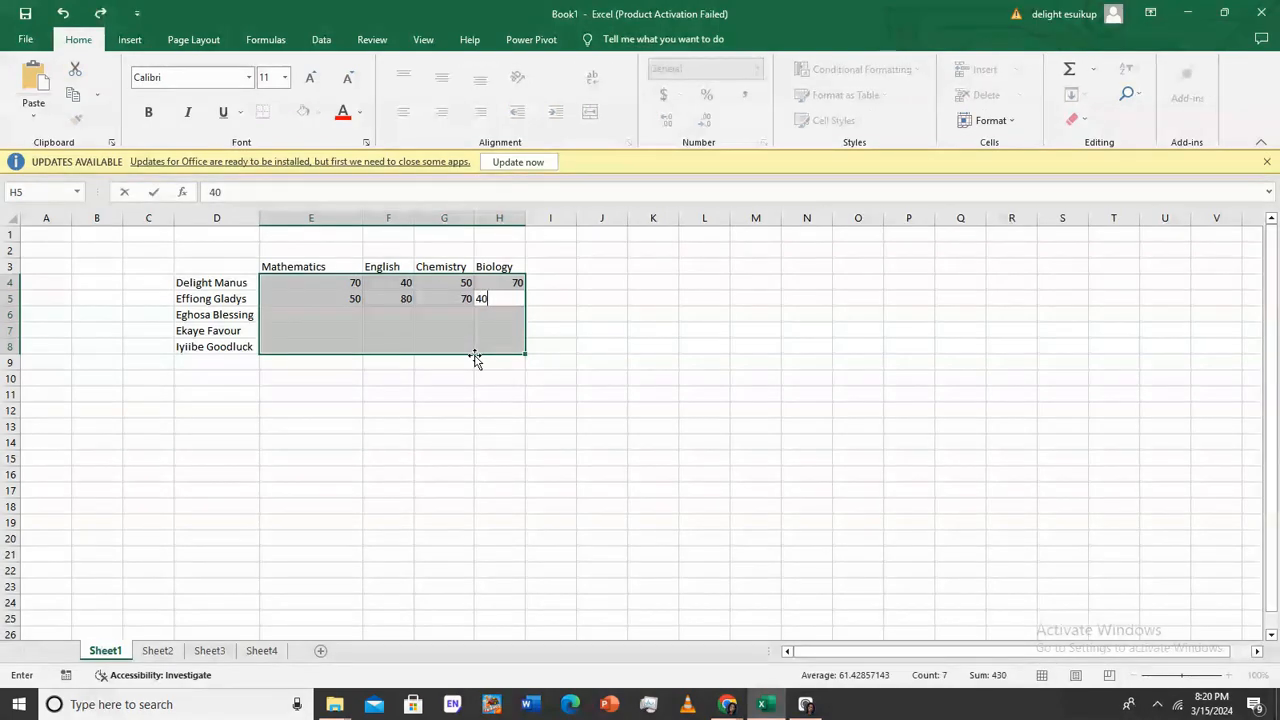
pyautogui.press('Tab')
# Enter the third student's scores 50, 70, 80 and 250 in row 6
pyautogui.write('50')
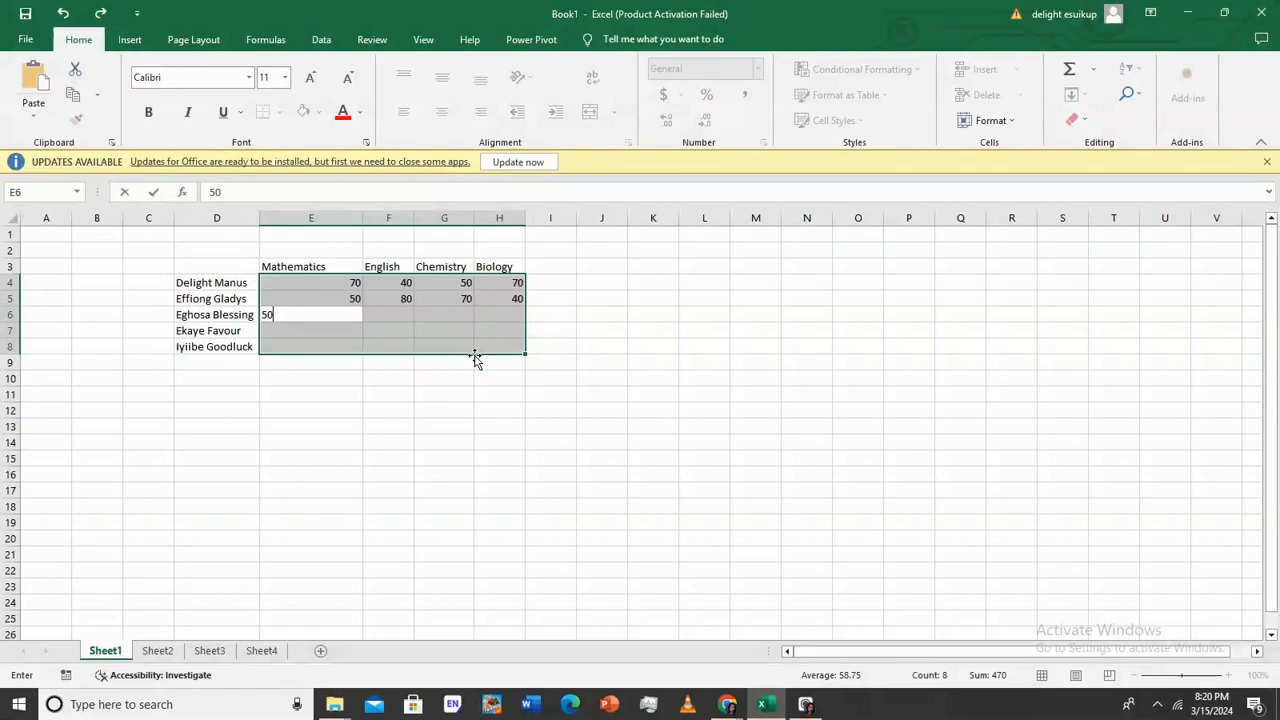
pyautogui.press('Tab')
pyautogui.write('70')
pyautogui.press('Tab')
pyautogui.write('80')
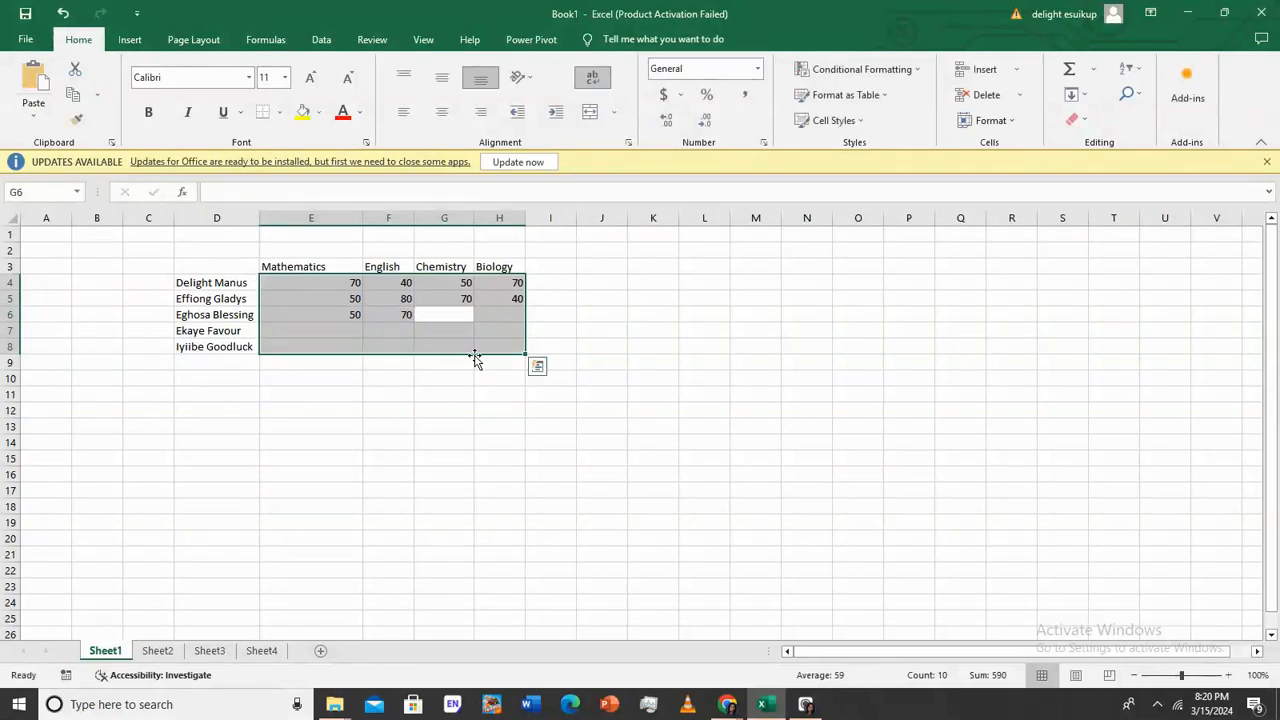
pyautogui.press('Tab')
pyautogui.write('2')
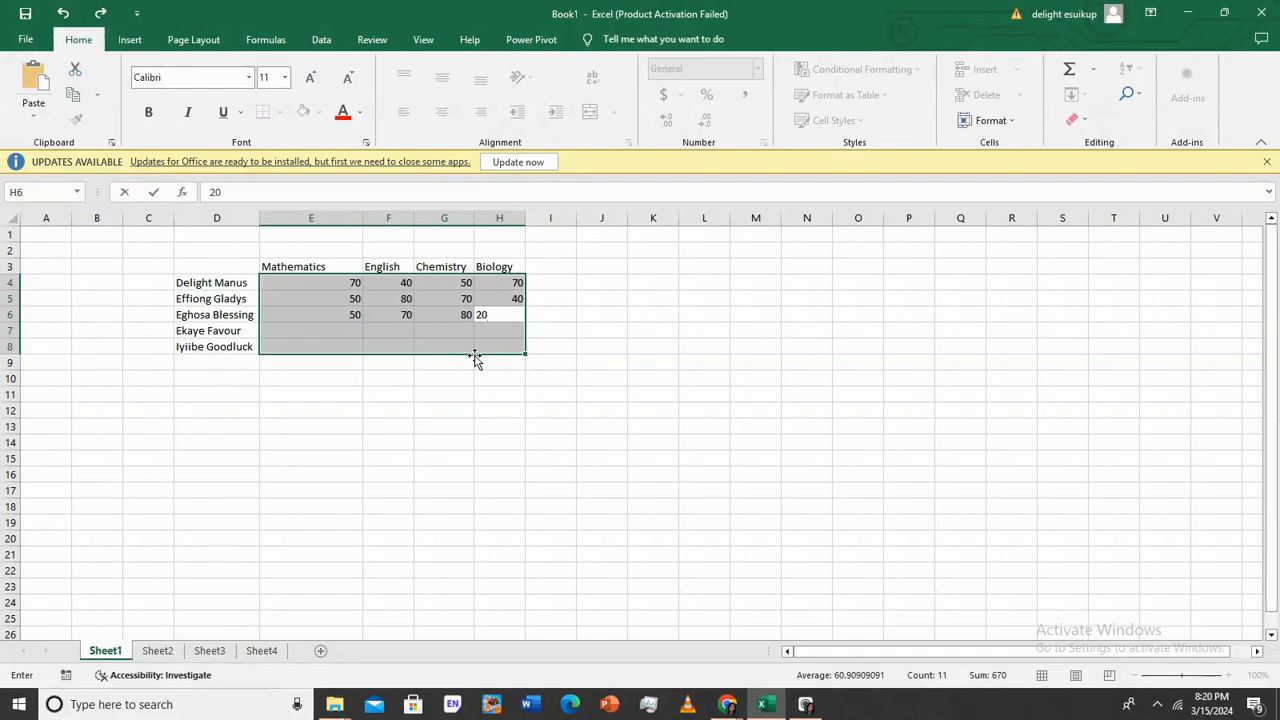
pyautogui.write('50')
pyautogui.press('Return')
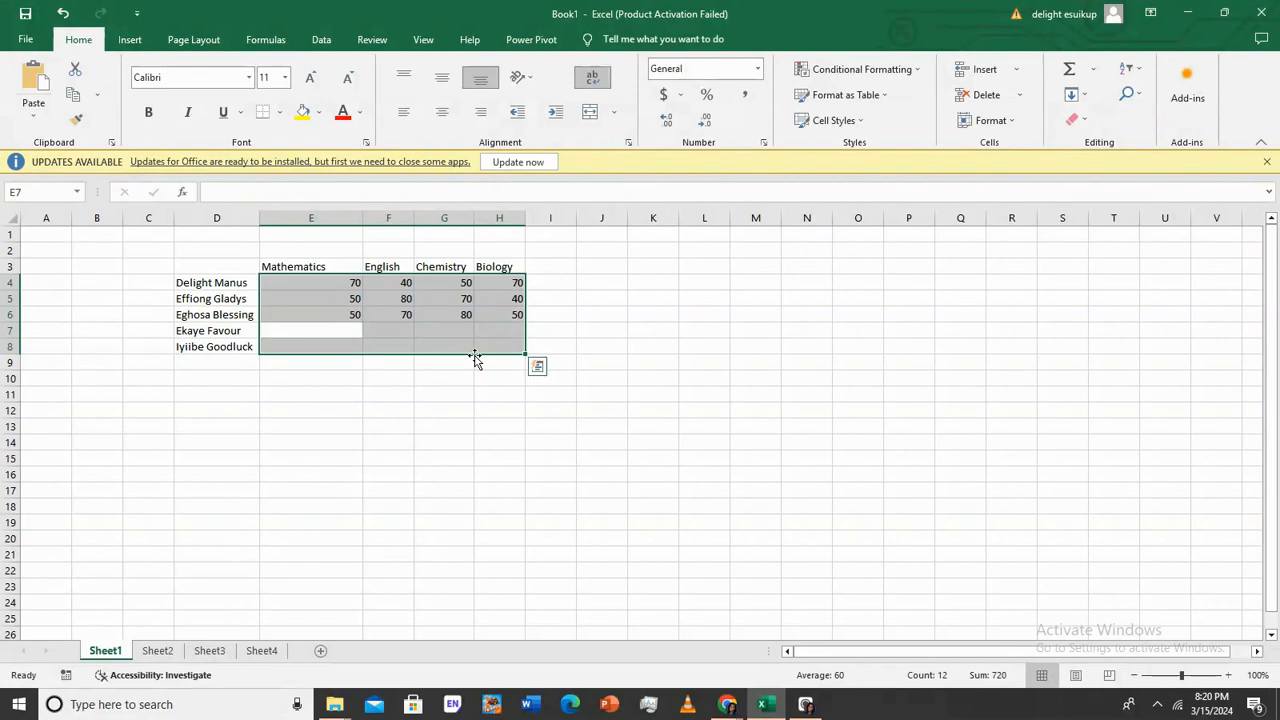
# Enter the fourth student's scores 70, 85, 46 and 70 in row 7
pyautogui.write('70')
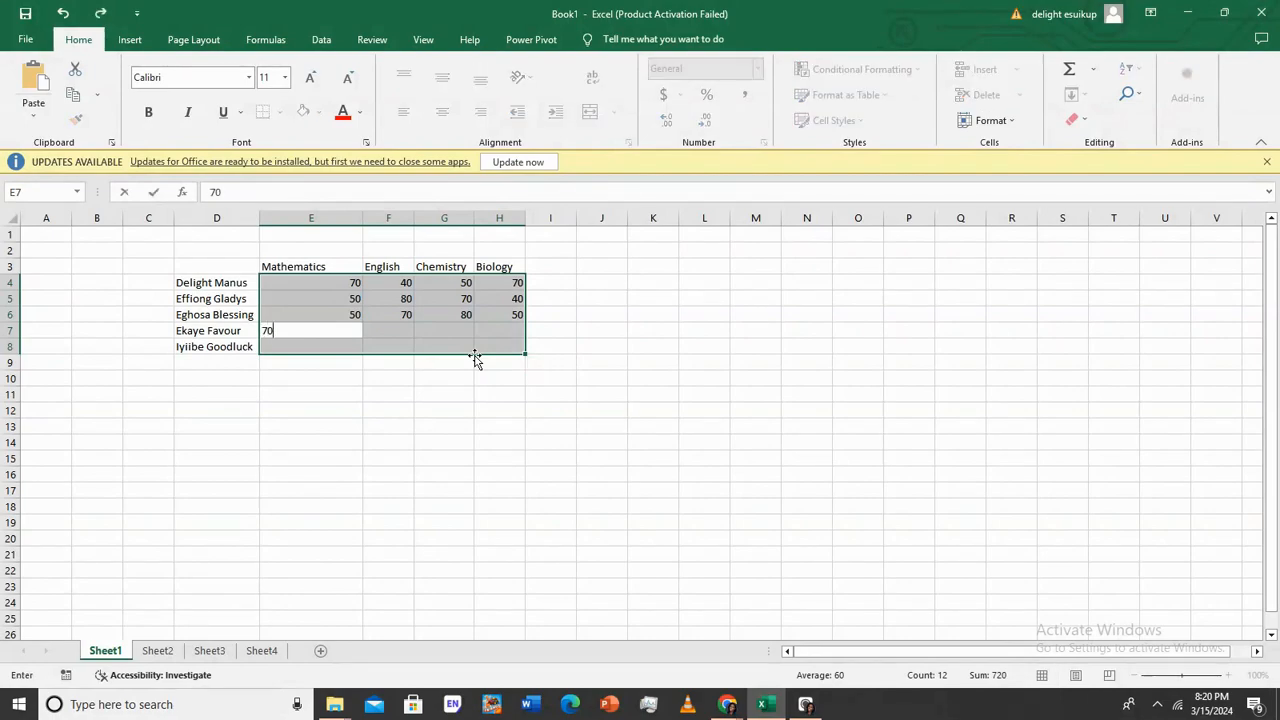
pyautogui.press('Return')
pyautogui.write('85')
pyautogui.press('Return')
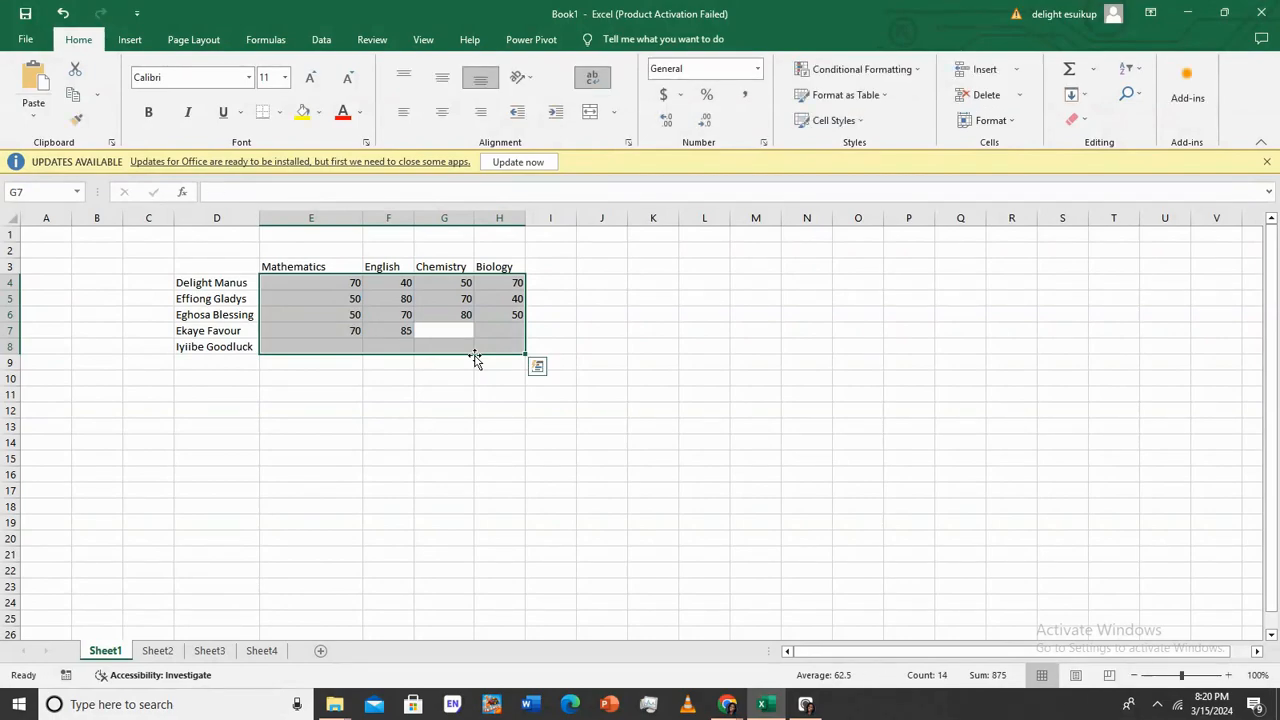
pyautogui.write('4')
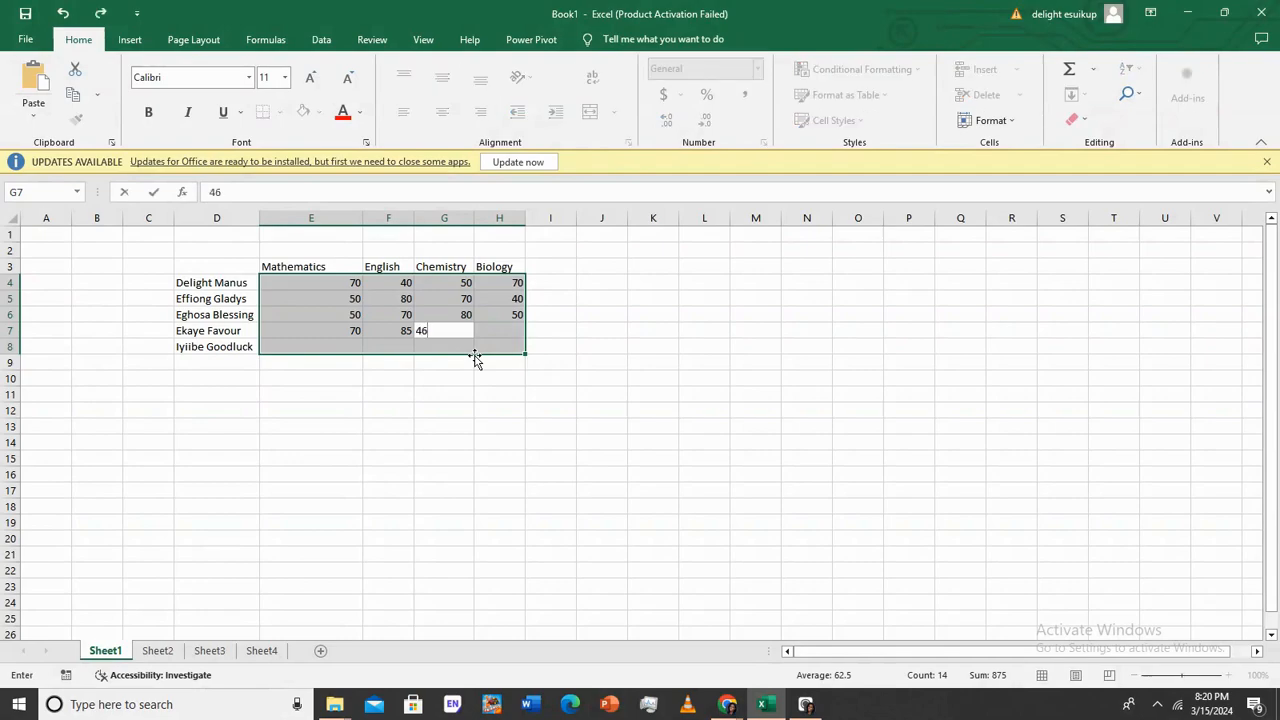
pyautogui.write('6')
pyautogui.press('Return')
pyautogui.write('7')
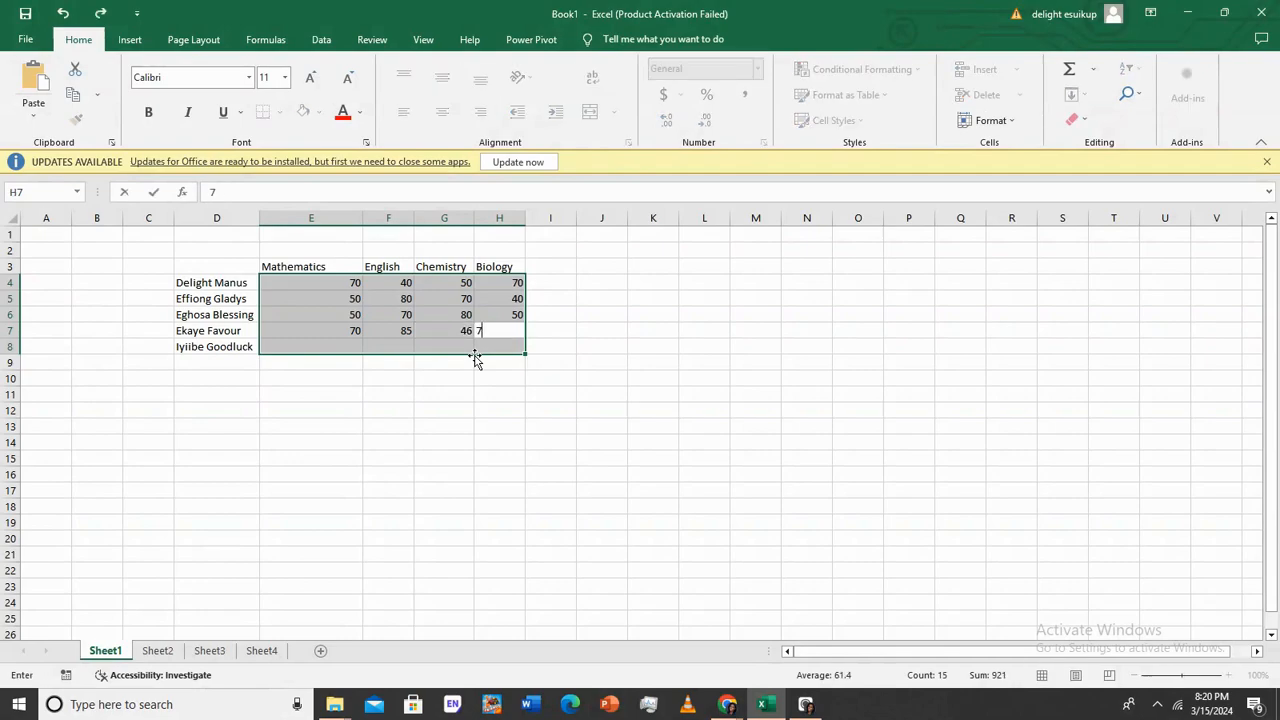
pyautogui.write('0')
pyautogui.press('Return')
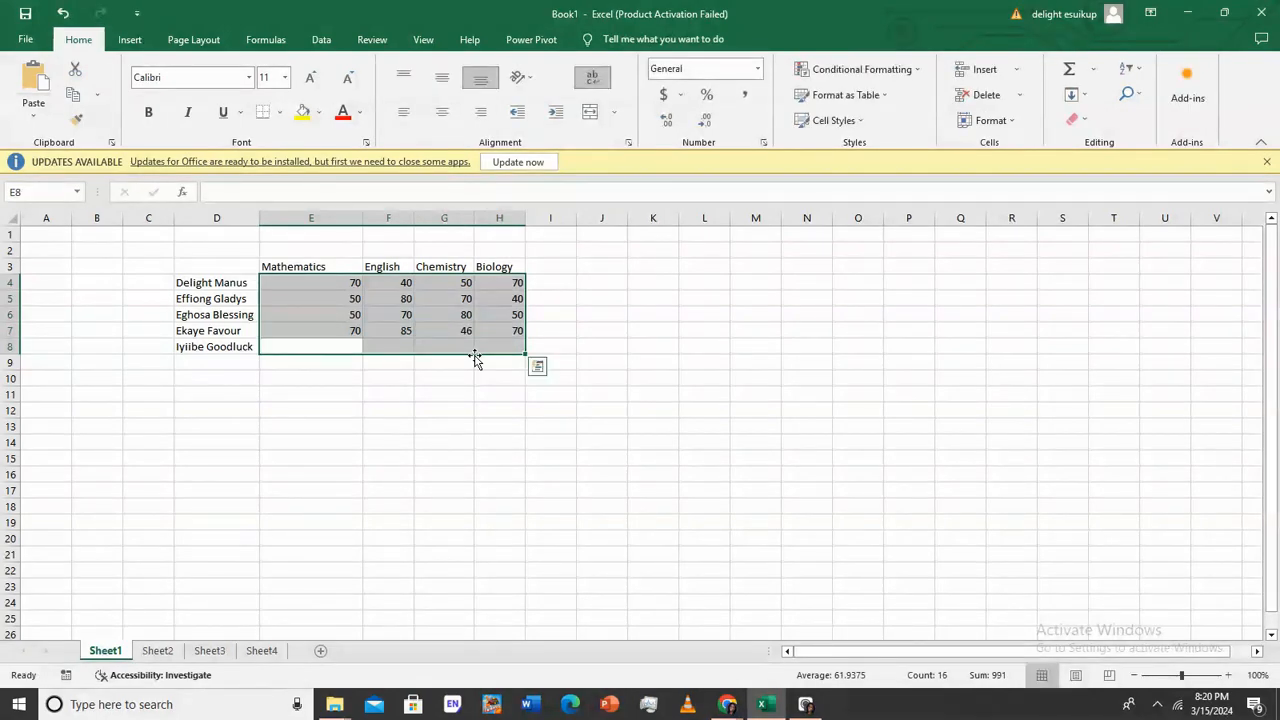
# Enter the last student's scores 32, 50, 80 and 90 in row 8
pyautogui.write('32')
pyautogui.press('Return')
pyautogui.write('50')
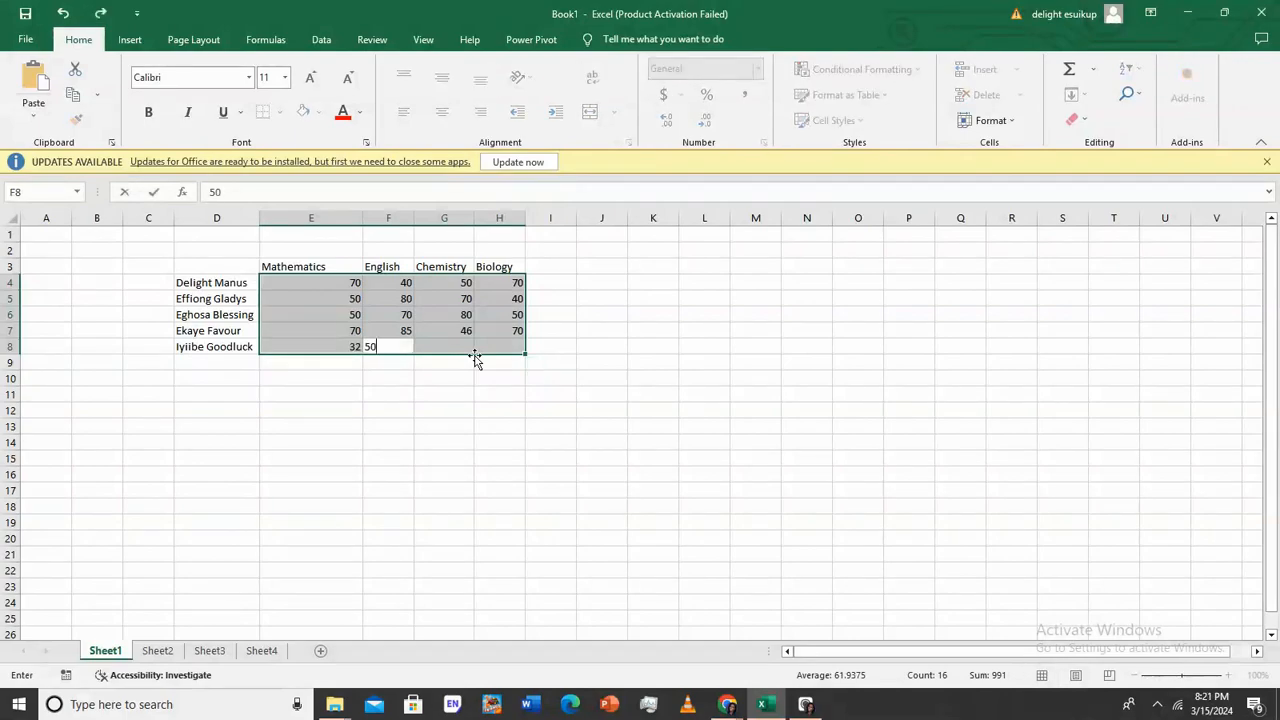
pyautogui.press('Return')
pyautogui.write('80')
pyautogui.press('Return')
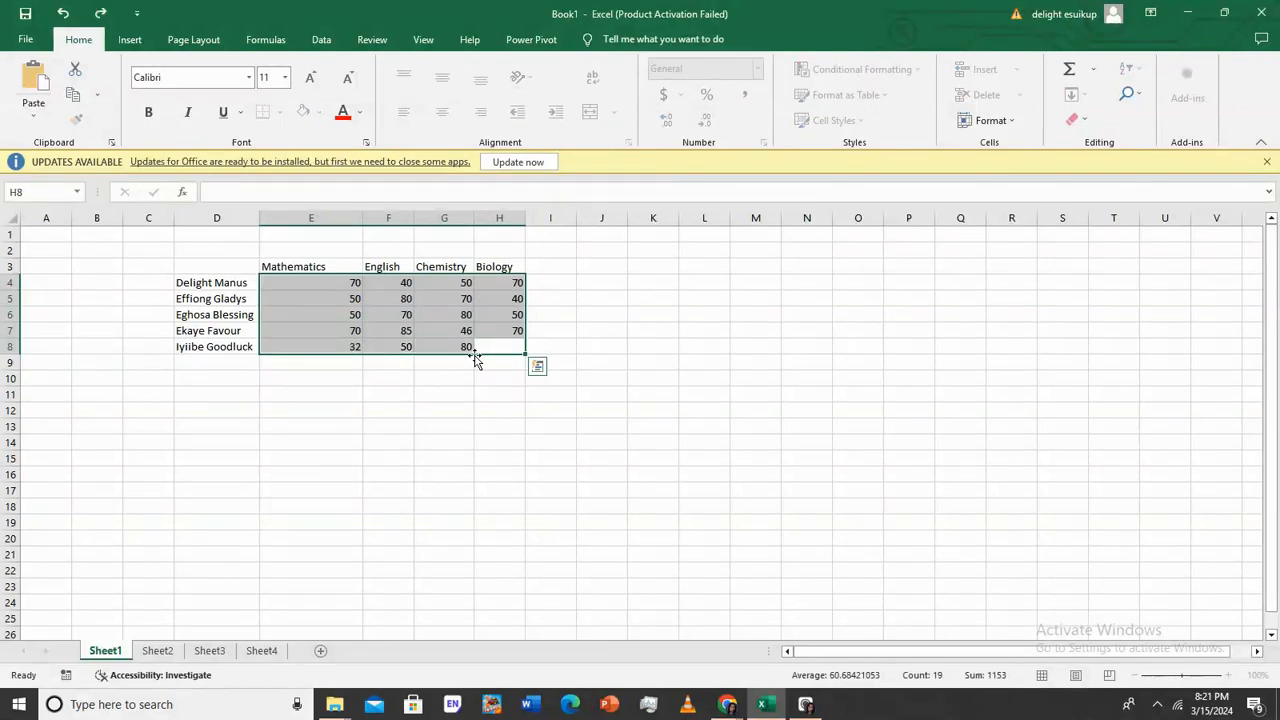
pyautogui.write('90')
pyautogui.press('Return')
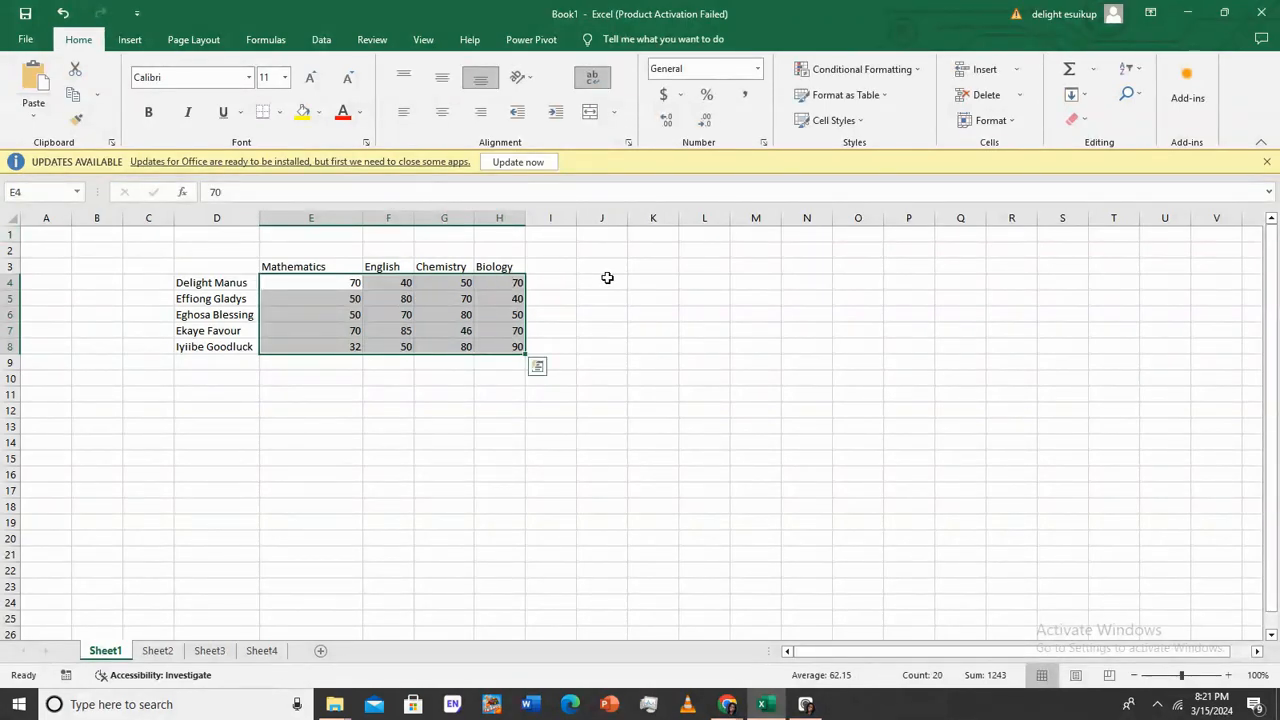
pyautogui.click(556, 288)
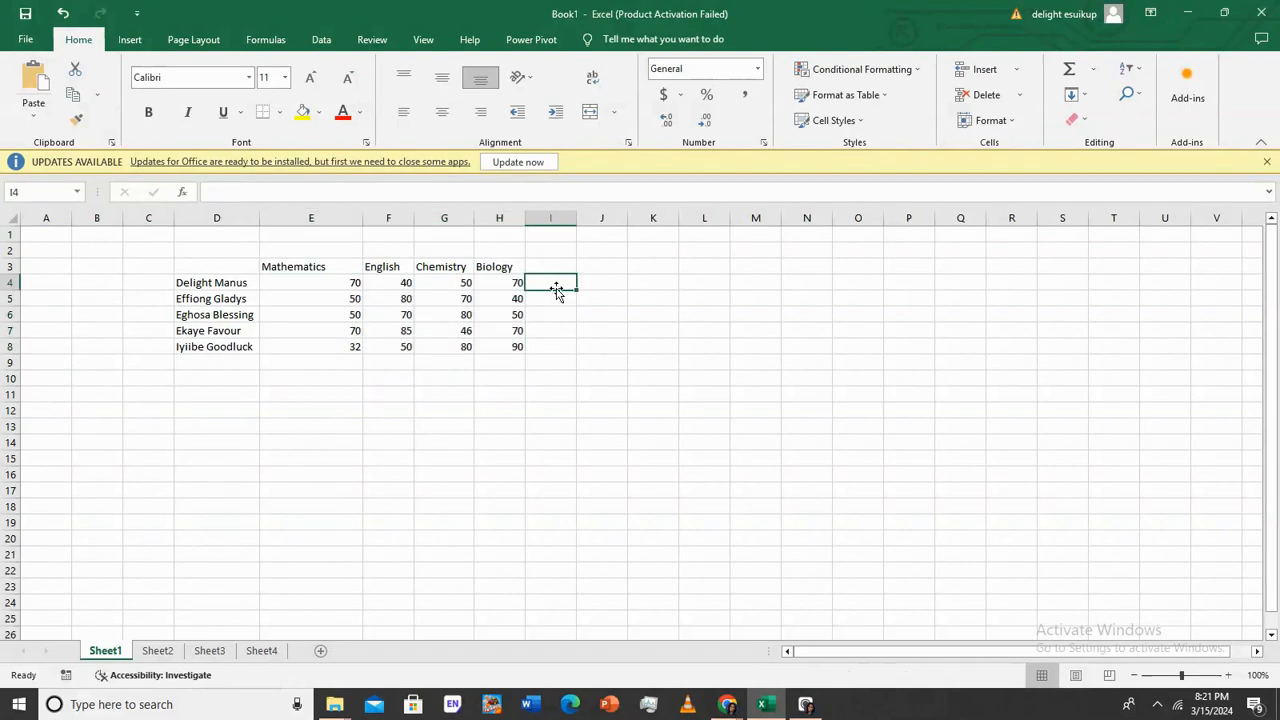
pyautogui.click(340, 285)
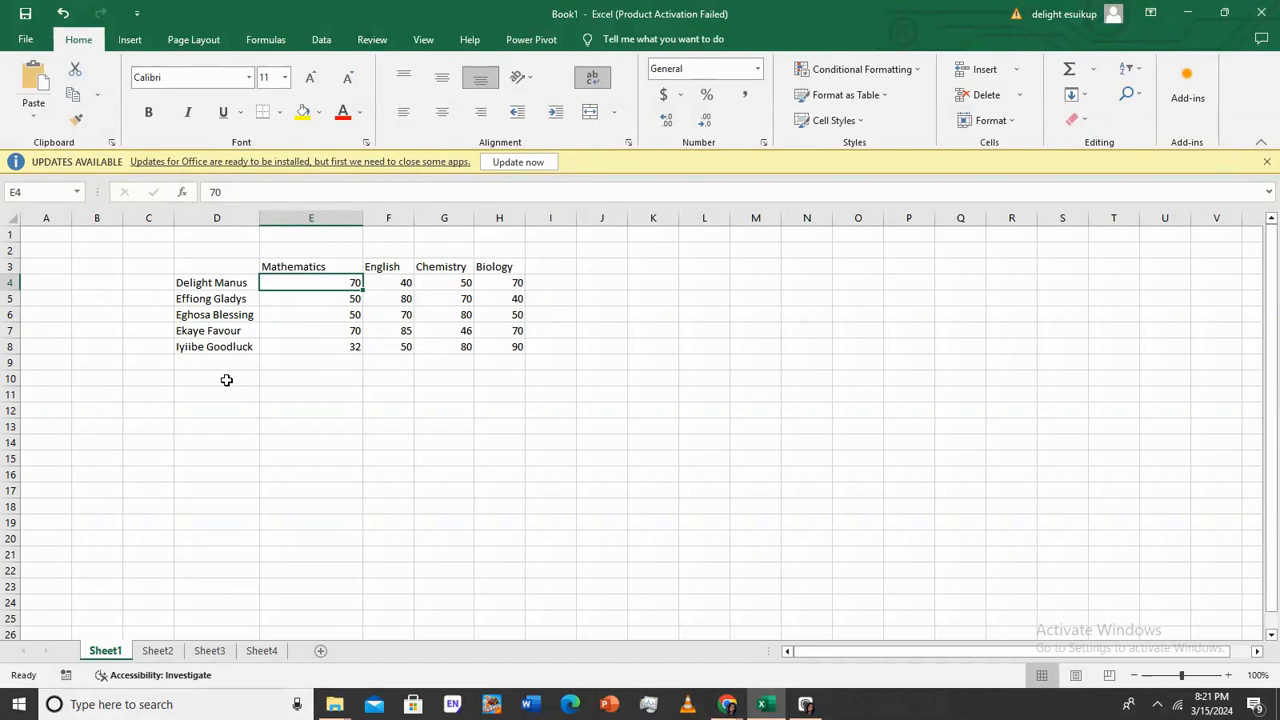
pyautogui.click(183, 194)
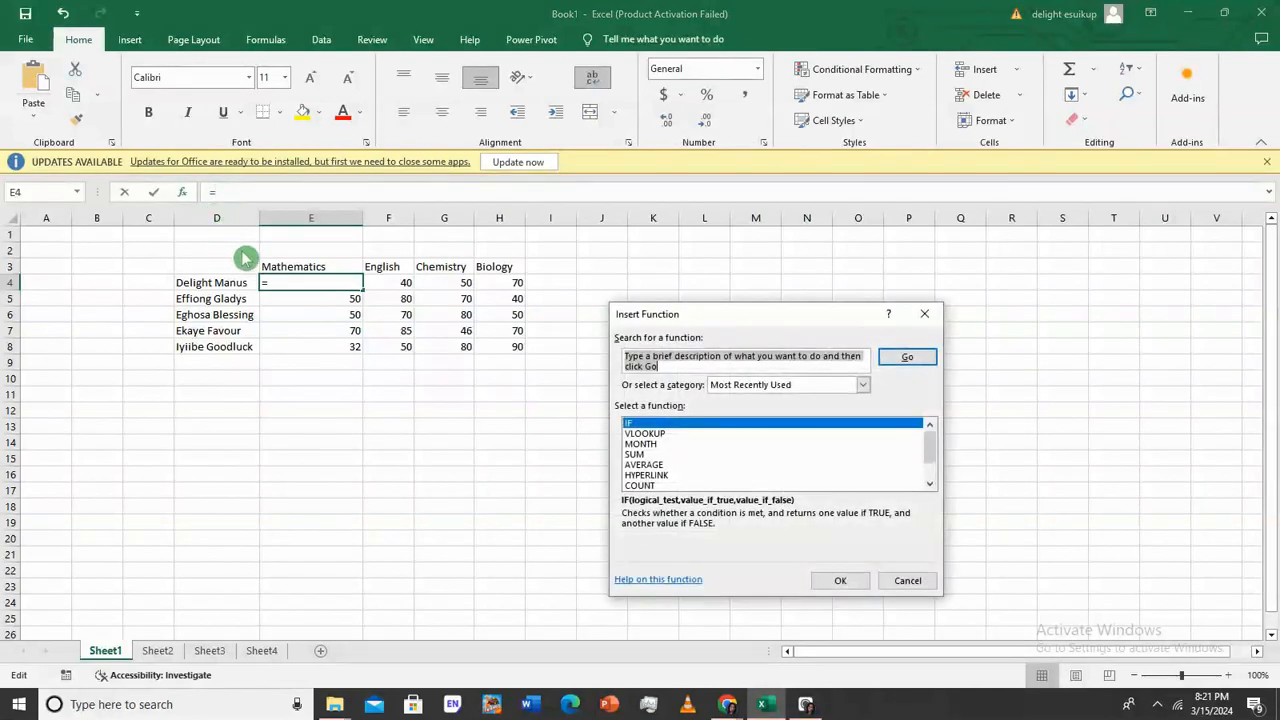
pyautogui.click(922, 315)
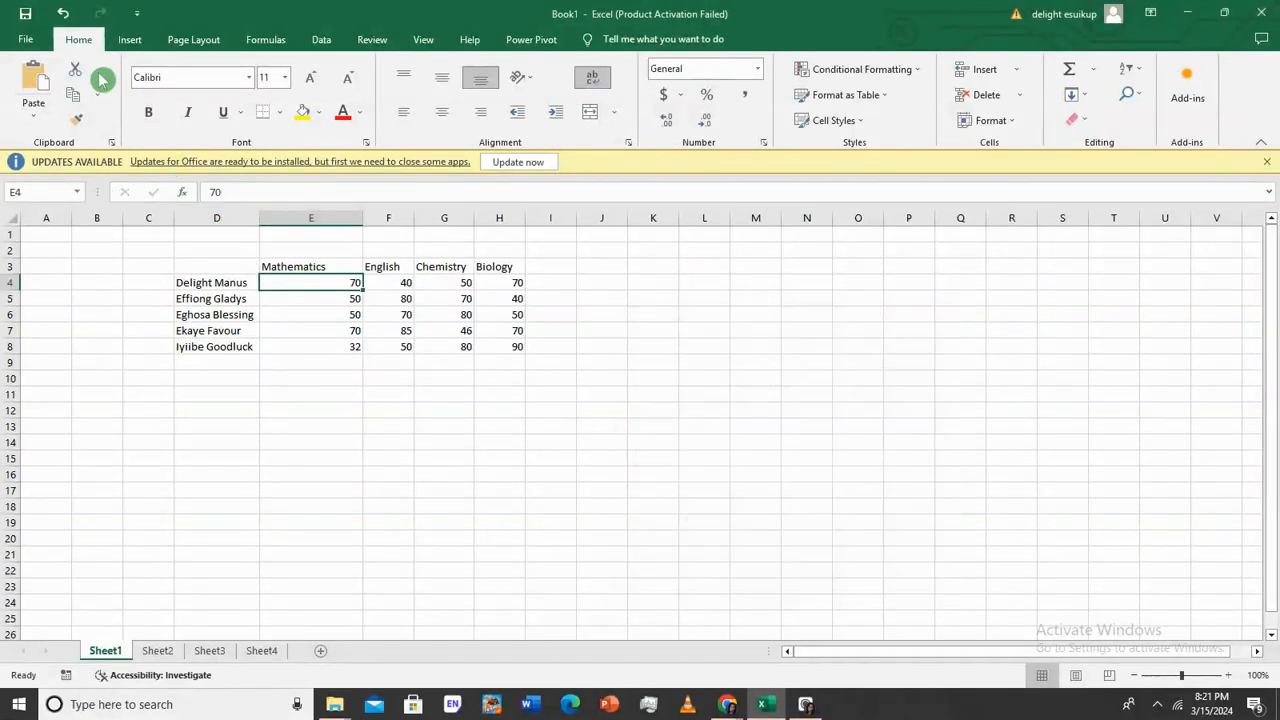
pyautogui.click(257, 378)
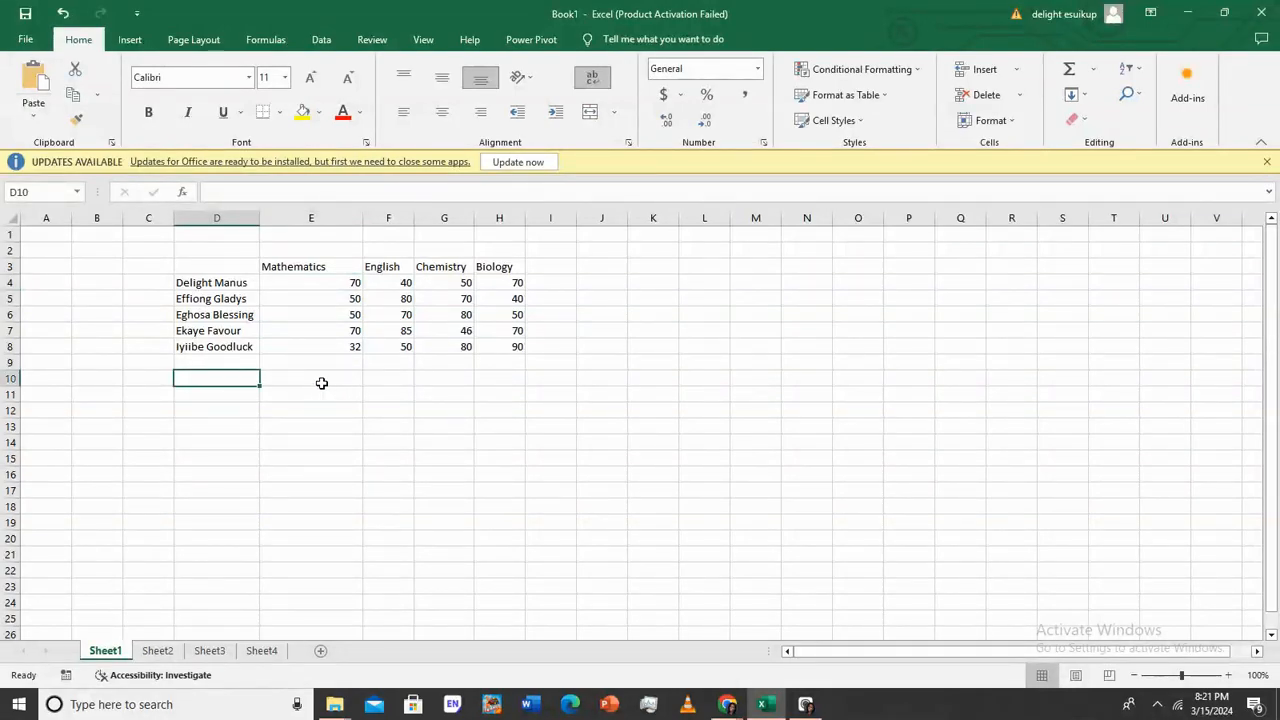
# Label D10, D11 and D12 as Average, Max and Min, then move to E10
pyautogui.click(241, 379)
pyautogui.write('Average')
pyautogui.press('Return')
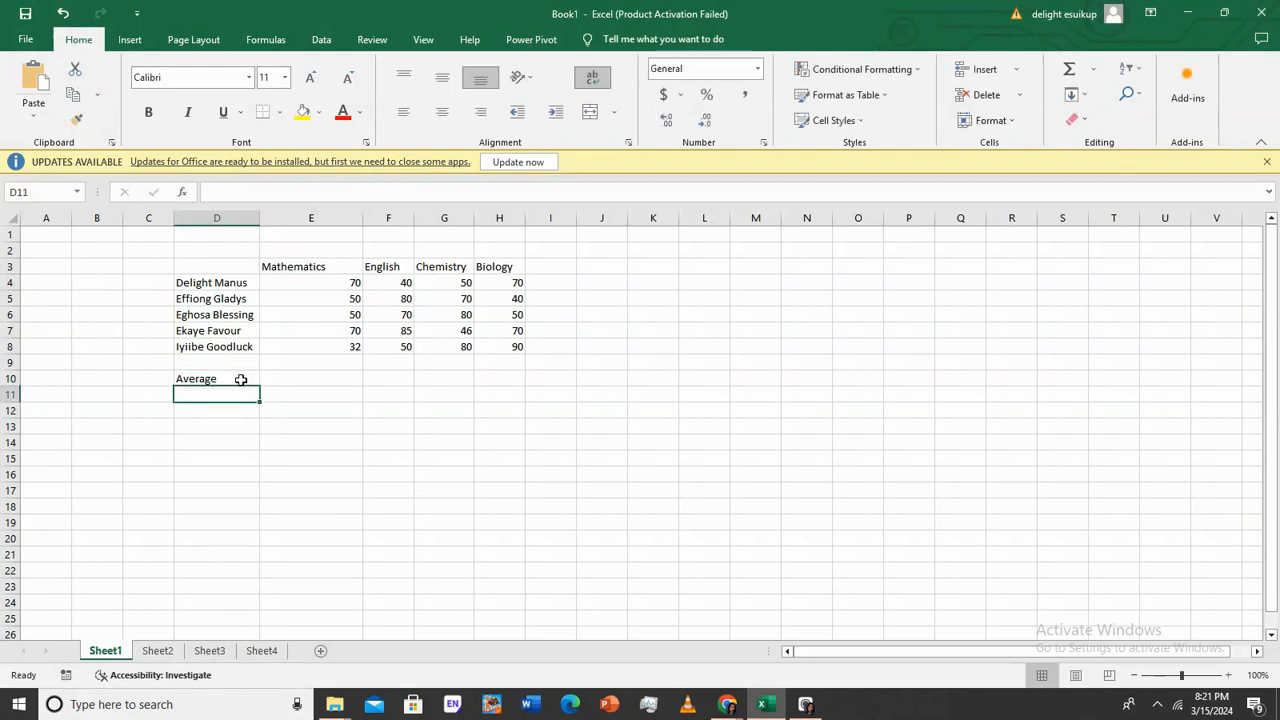
pyautogui.write('Max')
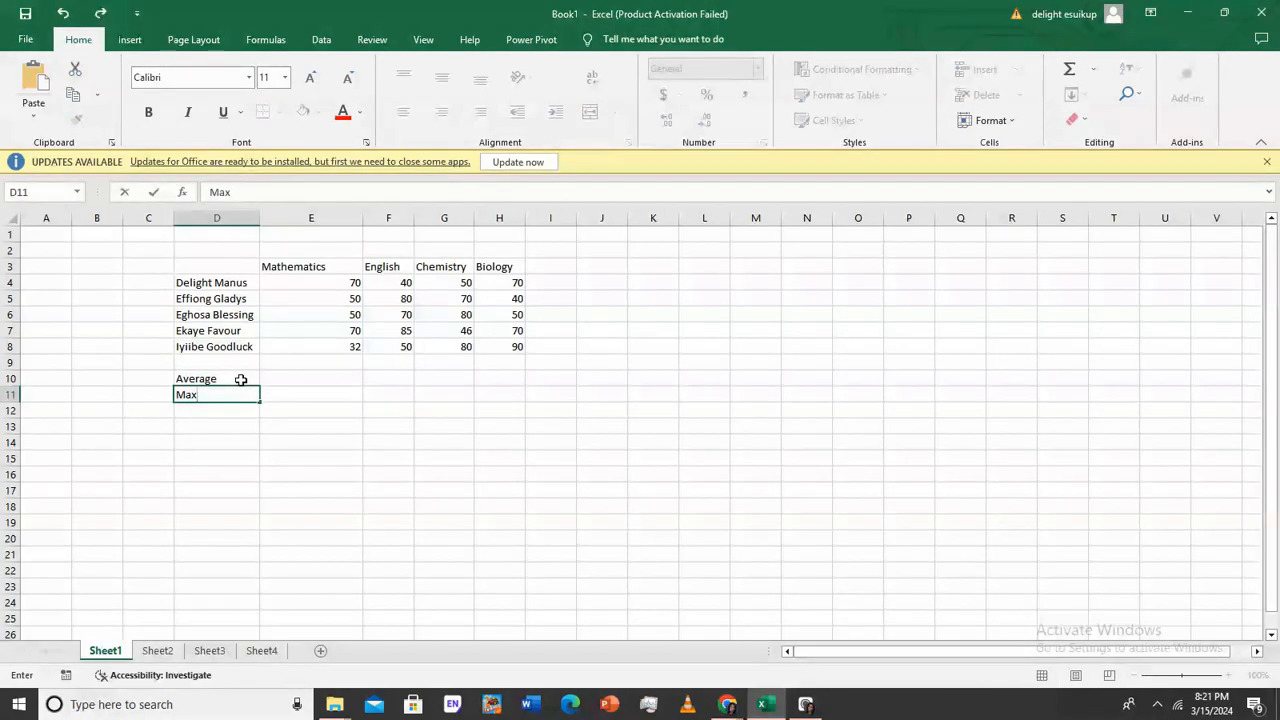
pyautogui.press('Return')
pyautogui.write('Min')
pyautogui.press('Tab')
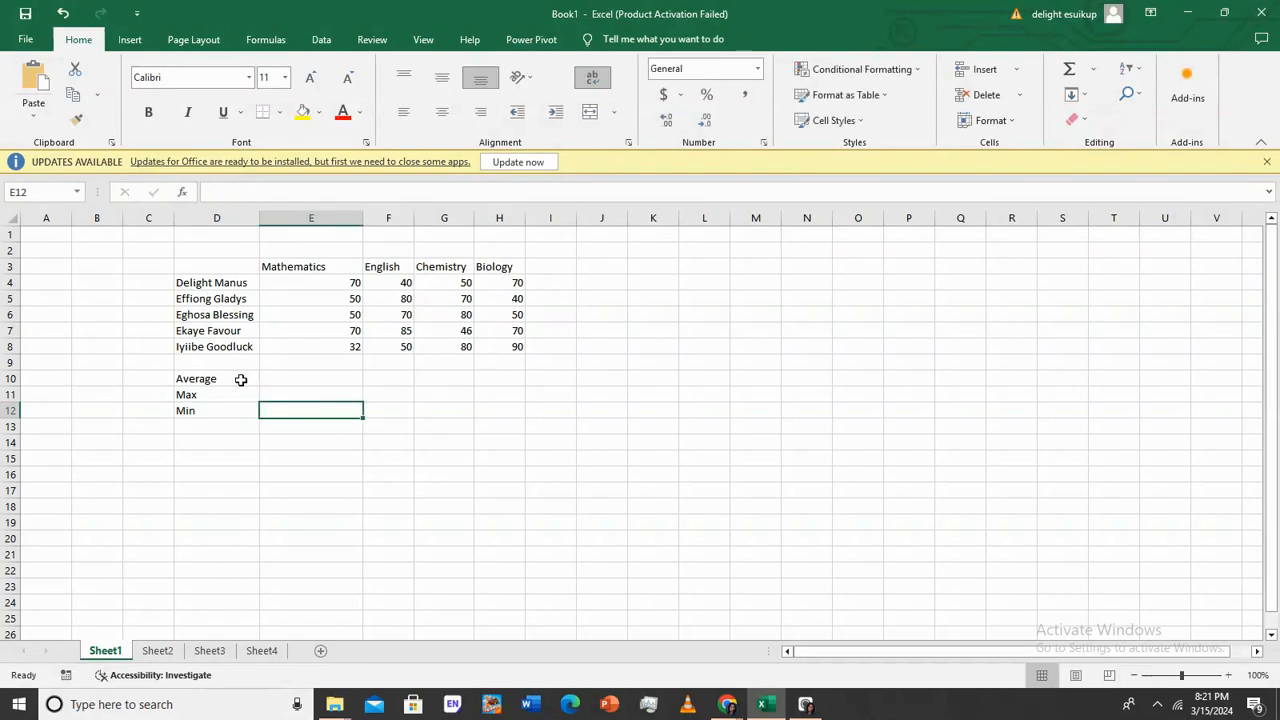
pyautogui.press('Up')
pyautogui.press('Up')
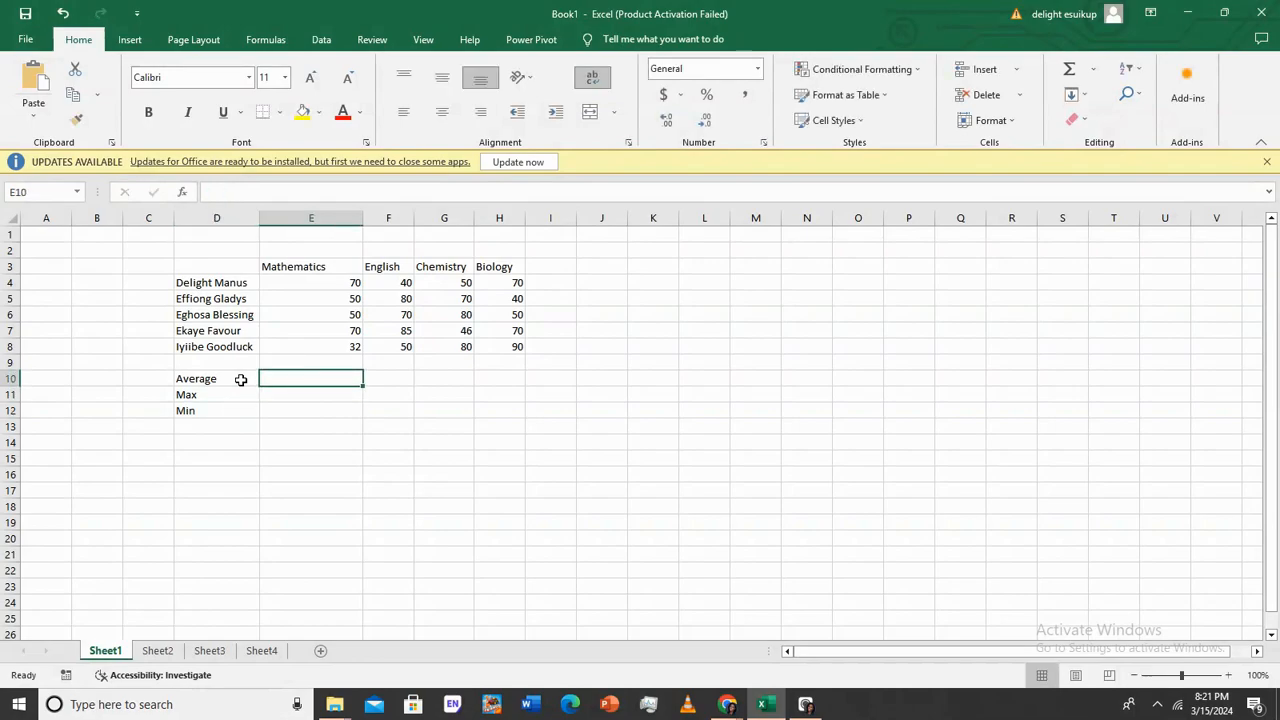
# Try building an AVERAGE formula in E10 through the function picker, then cancel the broken attempt
pyautogui.write('=')
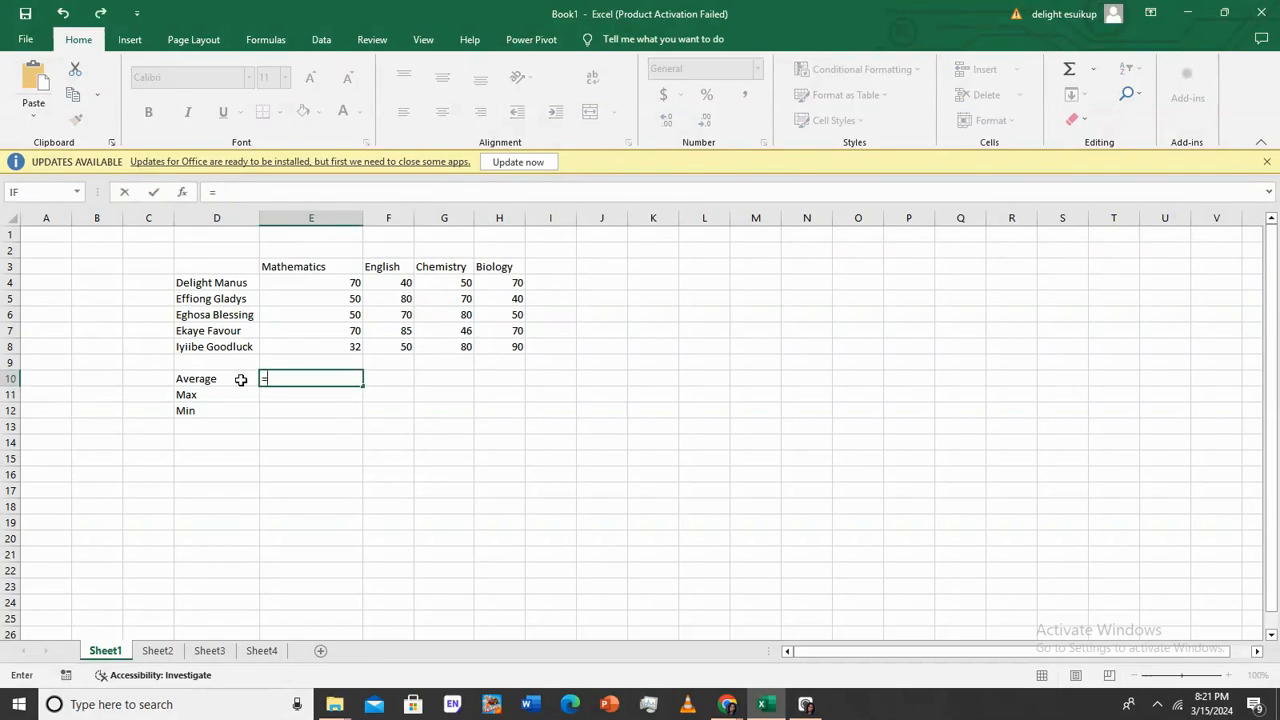
pyautogui.write('ave')
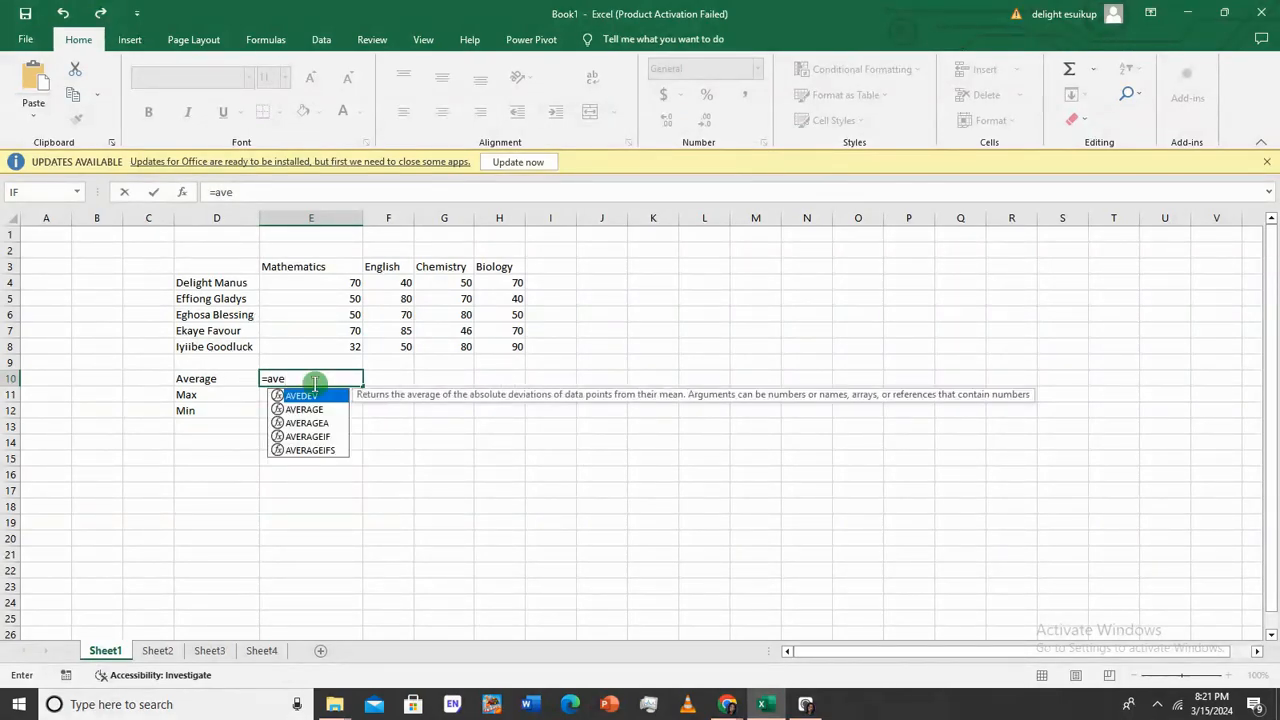
pyautogui.click(181, 192)
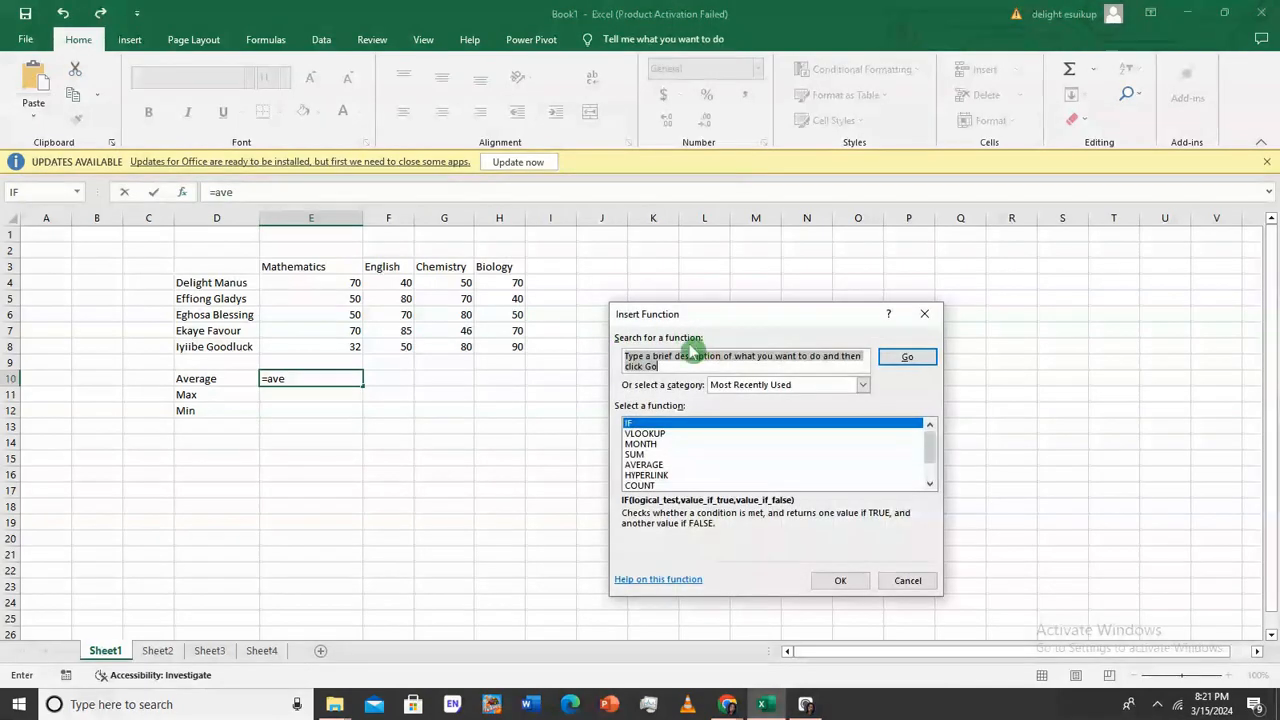
pyautogui.write('aver')
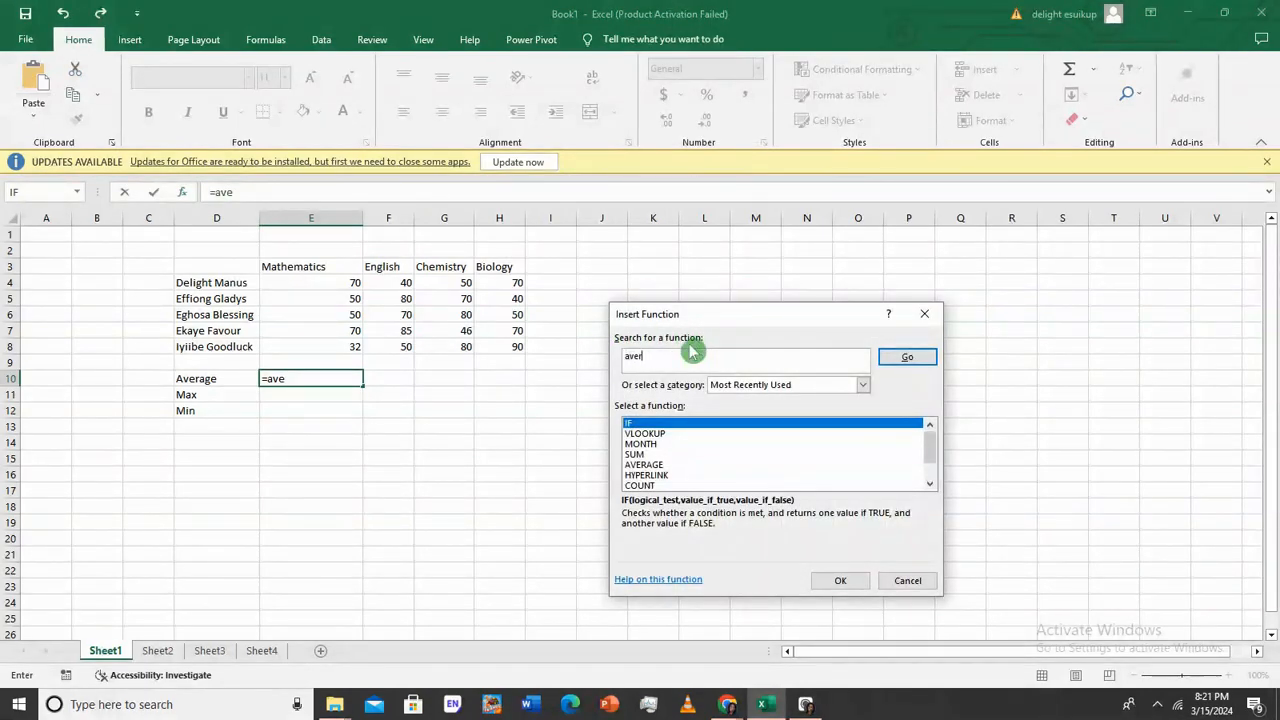
pyautogui.click(907, 357)
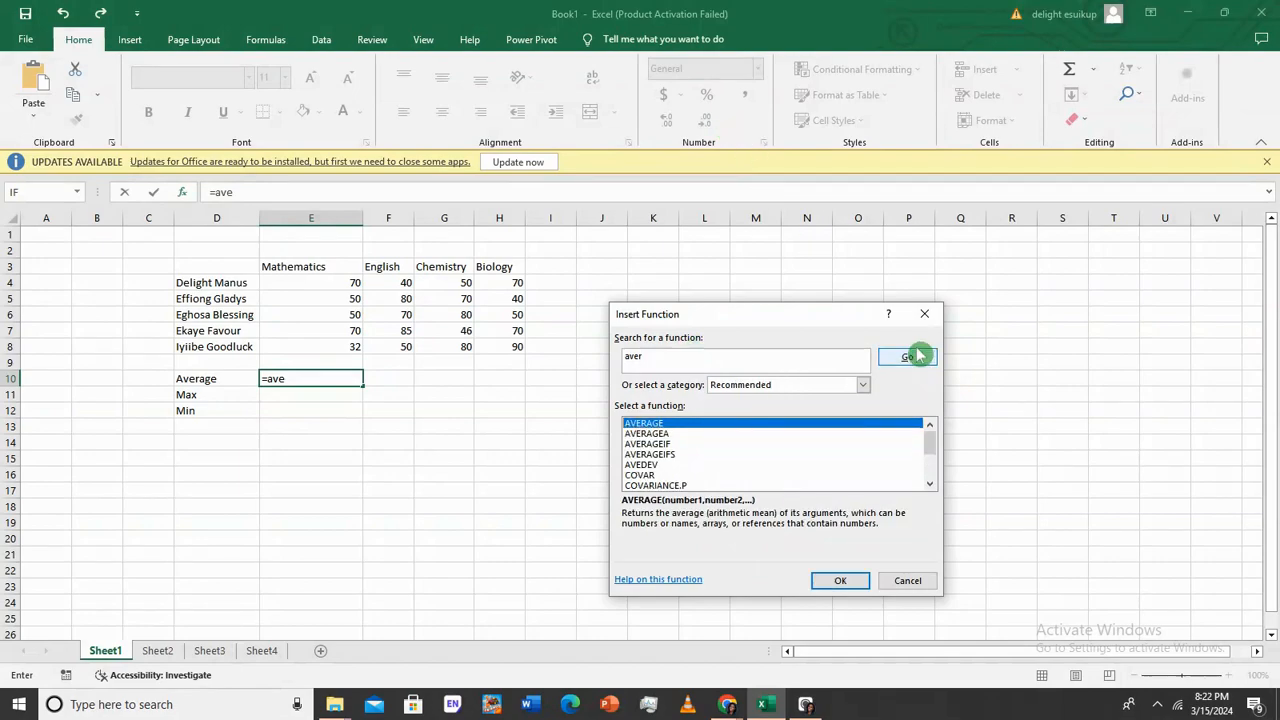
pyautogui.doubleClick(741, 425)
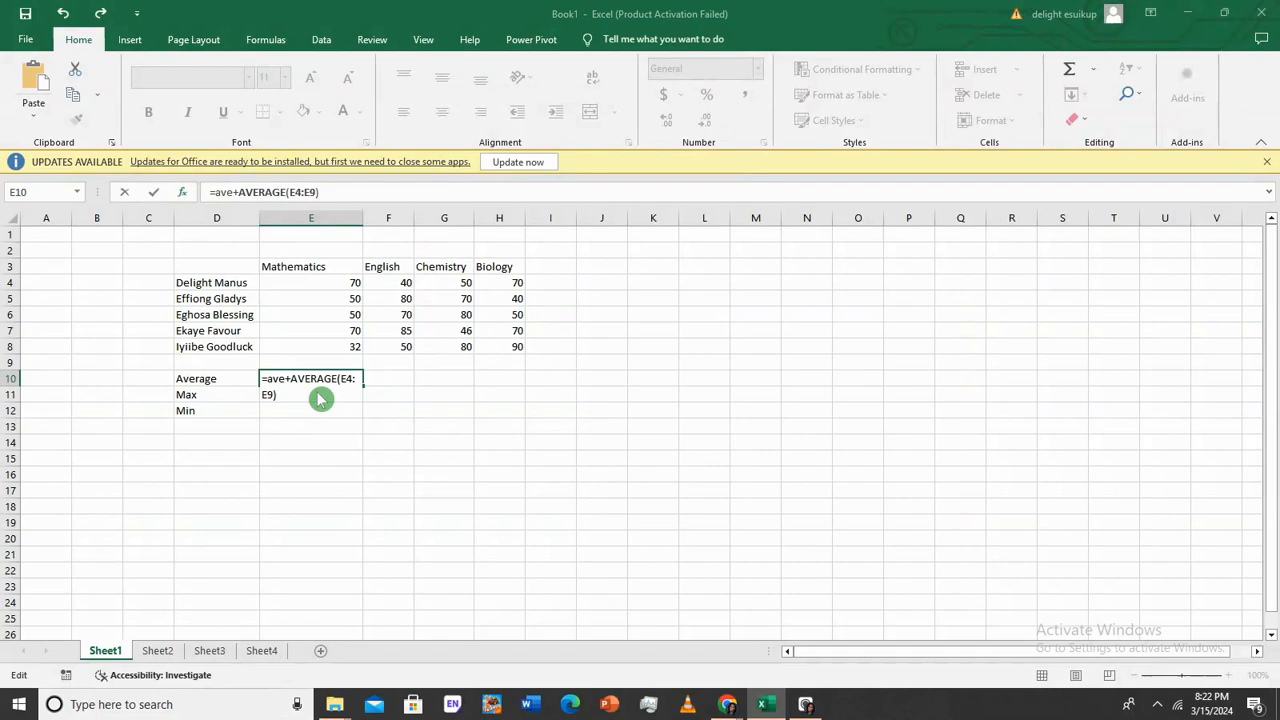
pyautogui.click(295, 378)
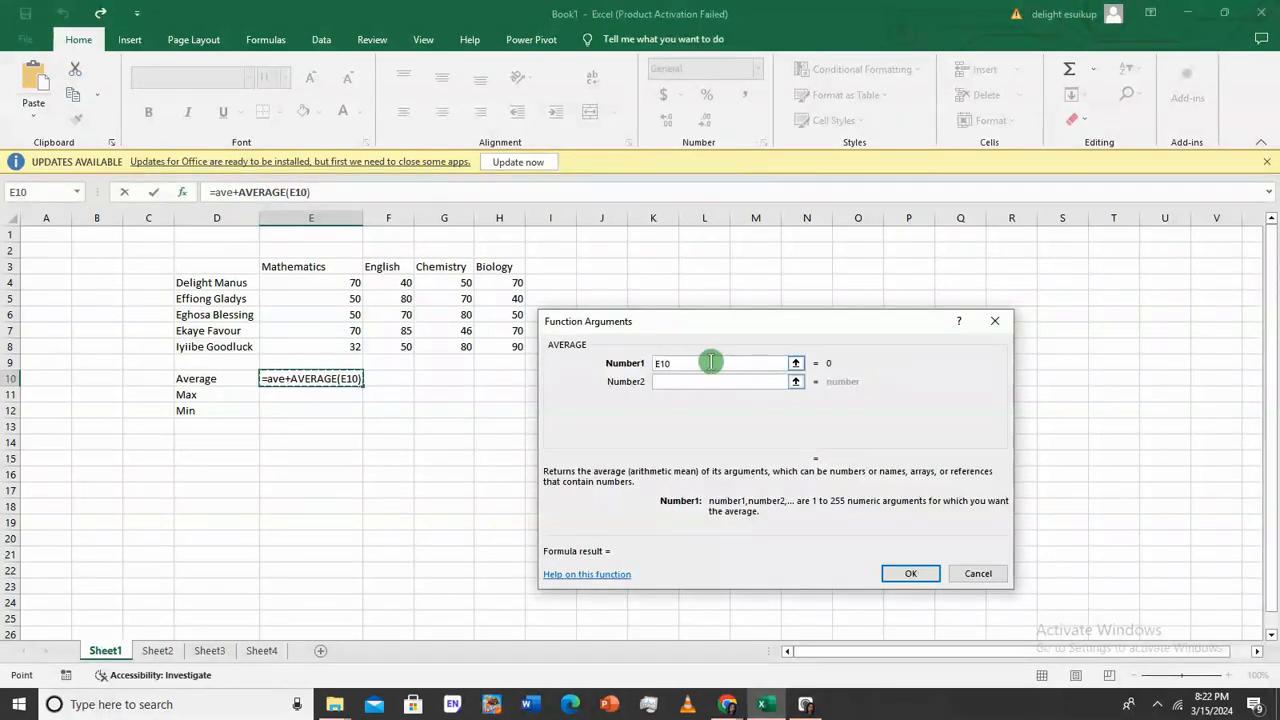
pyautogui.click(984, 322)
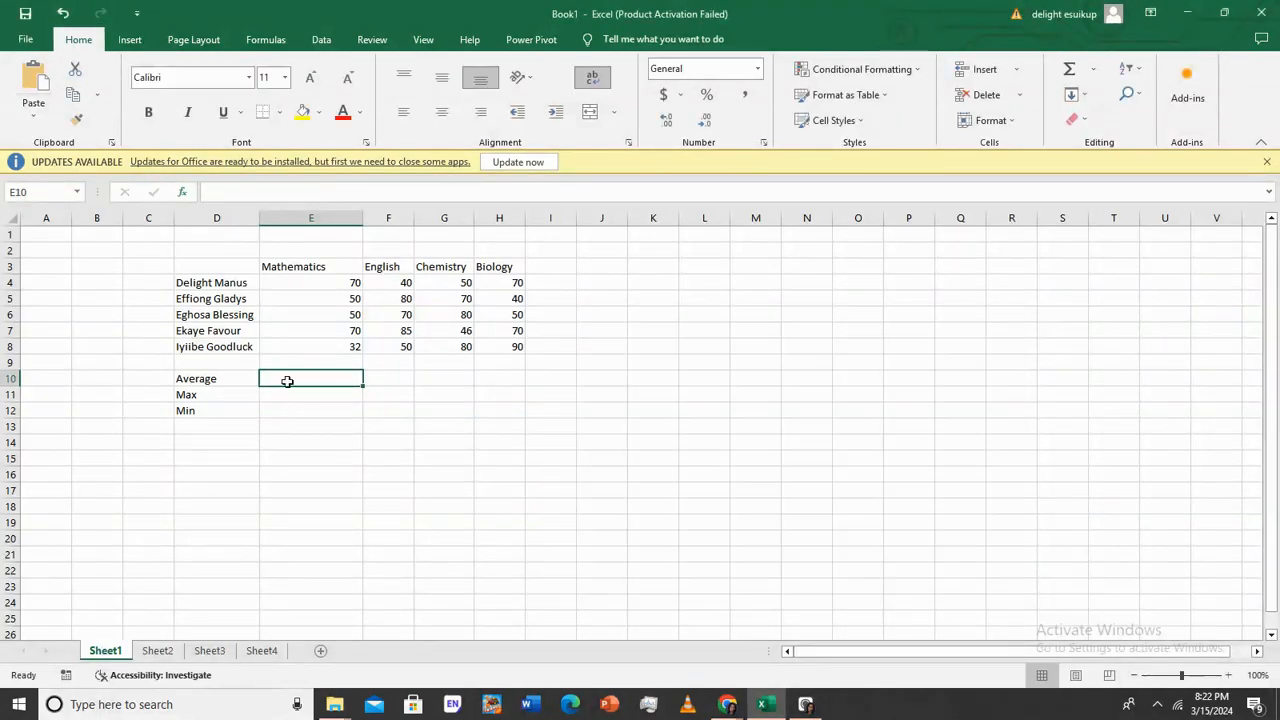
# Enter =AVERAGE(E4:E8) in E10 to get the Mathematics average of 54.4
pyautogui.write('=')
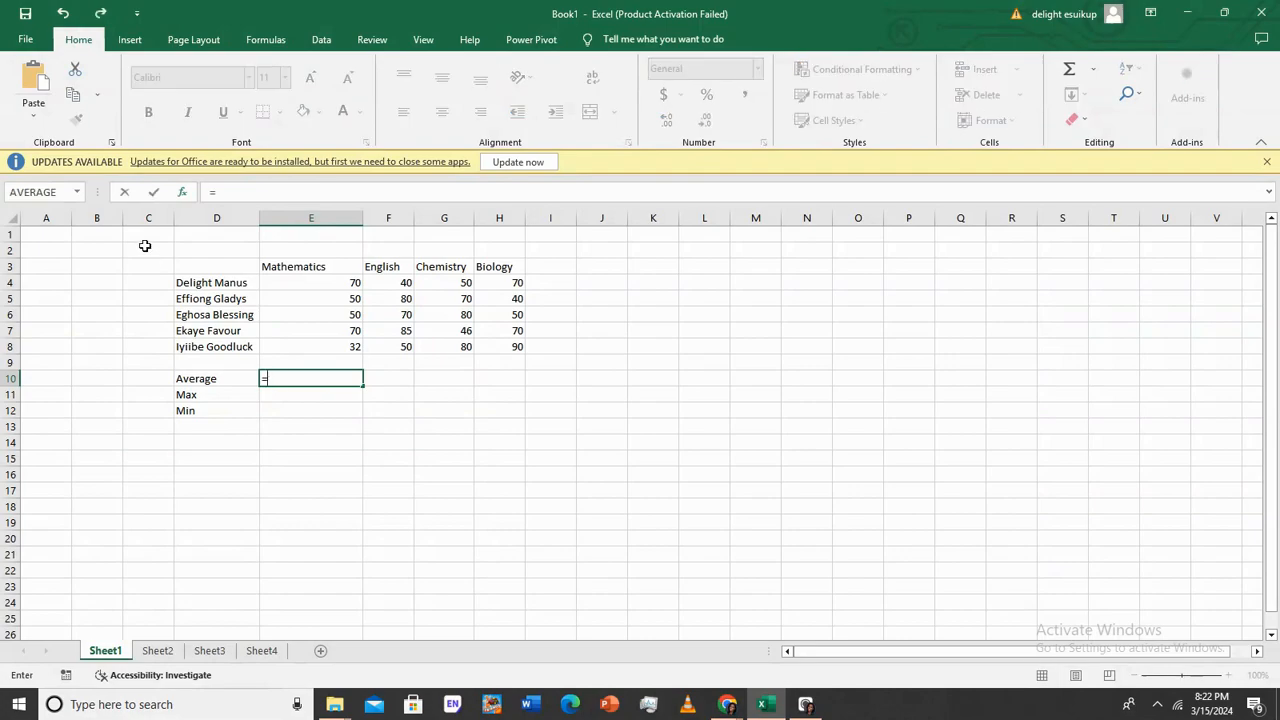
pyautogui.click(184, 194)
pyautogui.doubleClick(737, 425)
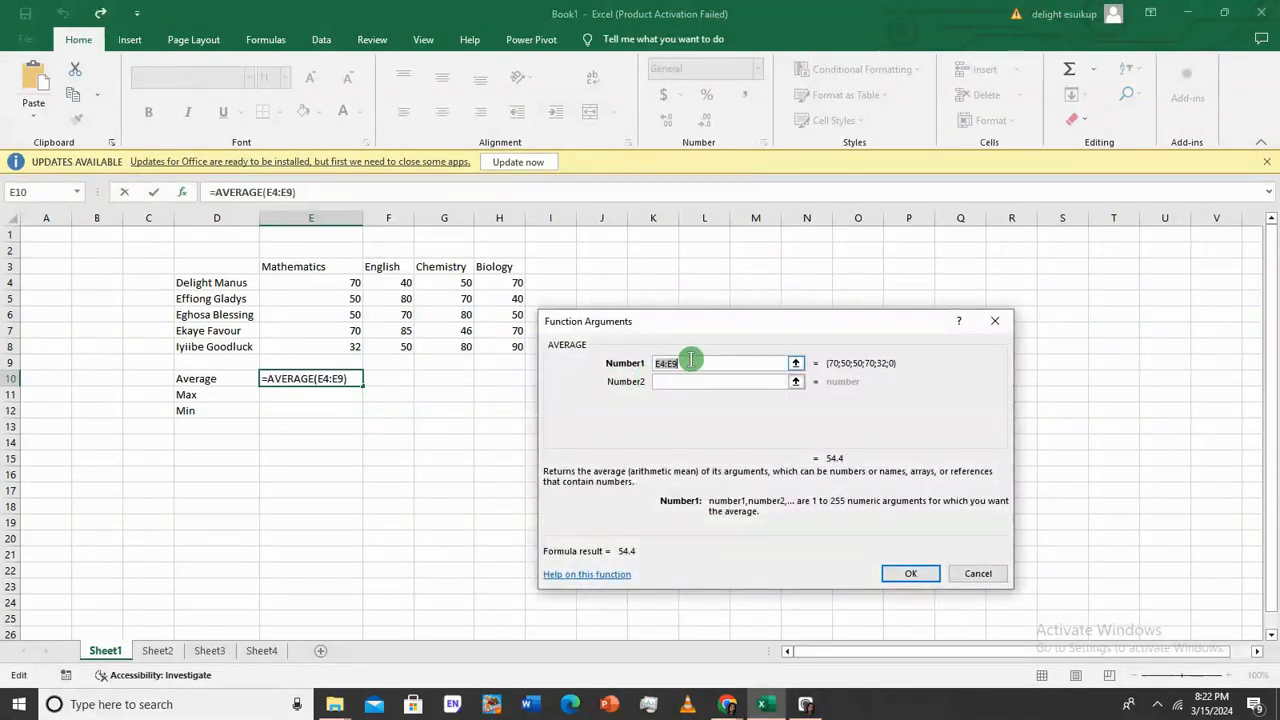
pyautogui.press('BackSpace')
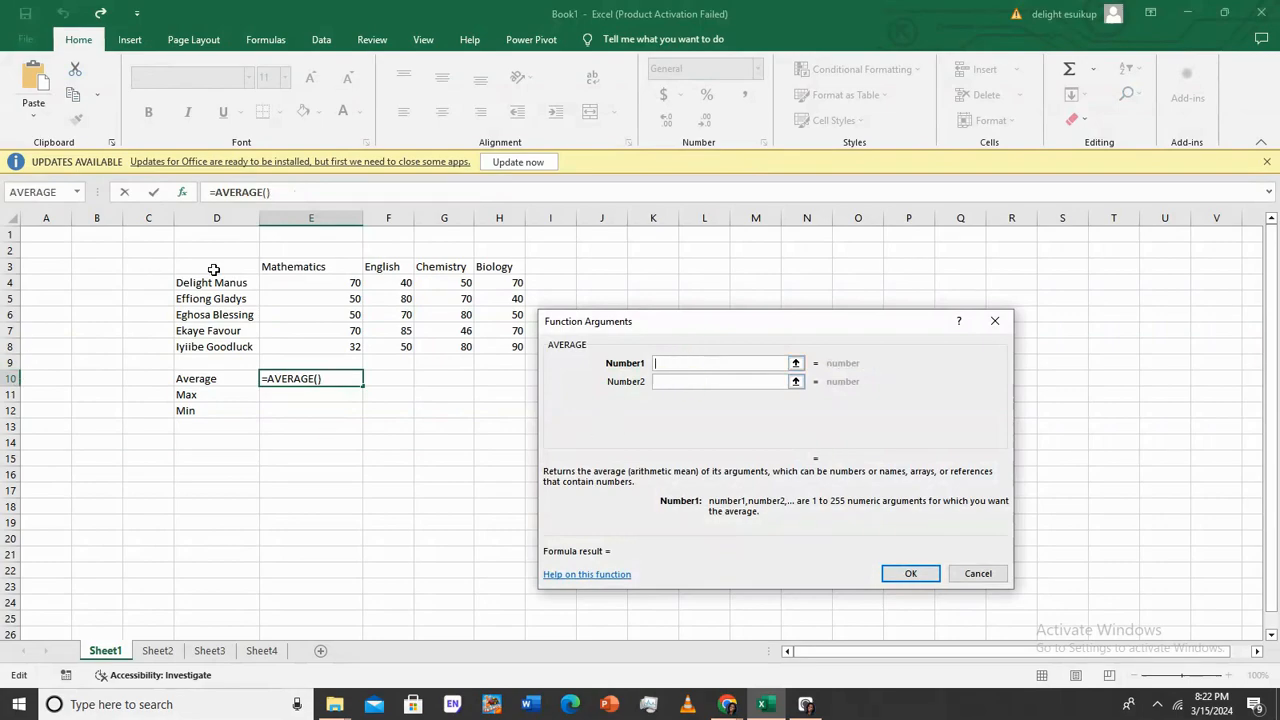
pyautogui.moveTo(297, 283); pyautogui.dragTo(308, 342)
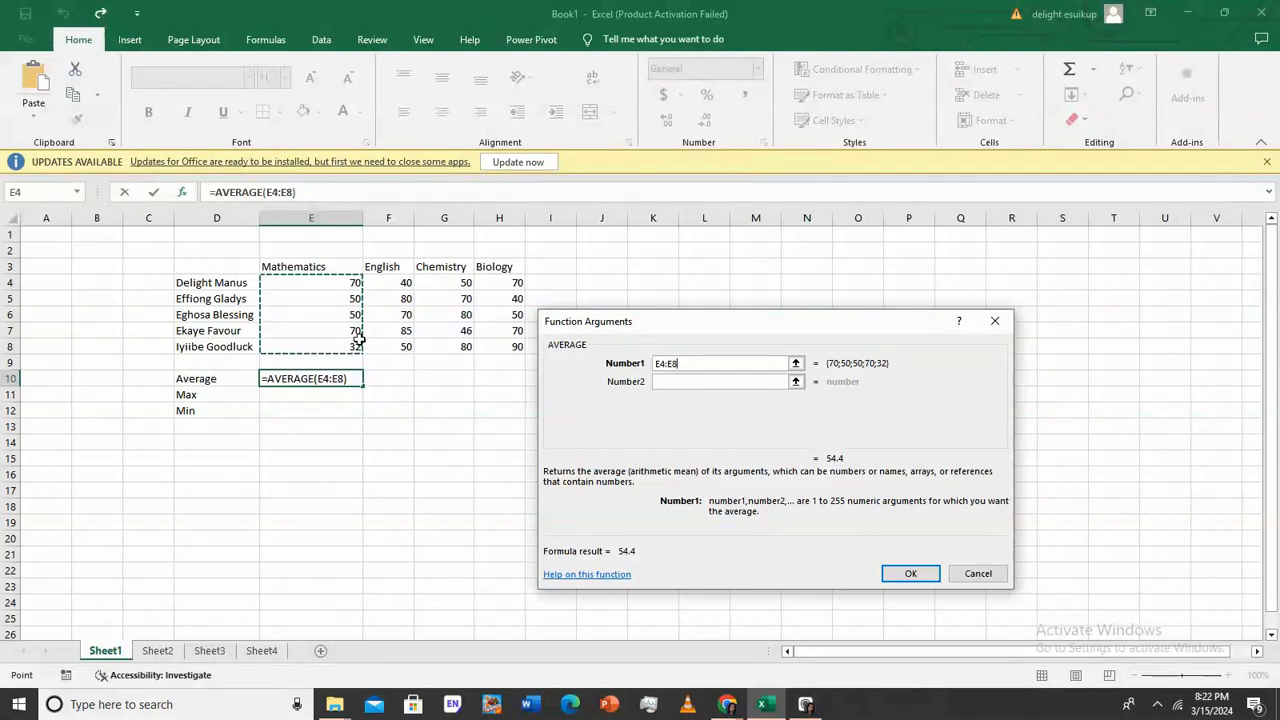
pyautogui.click(929, 574)
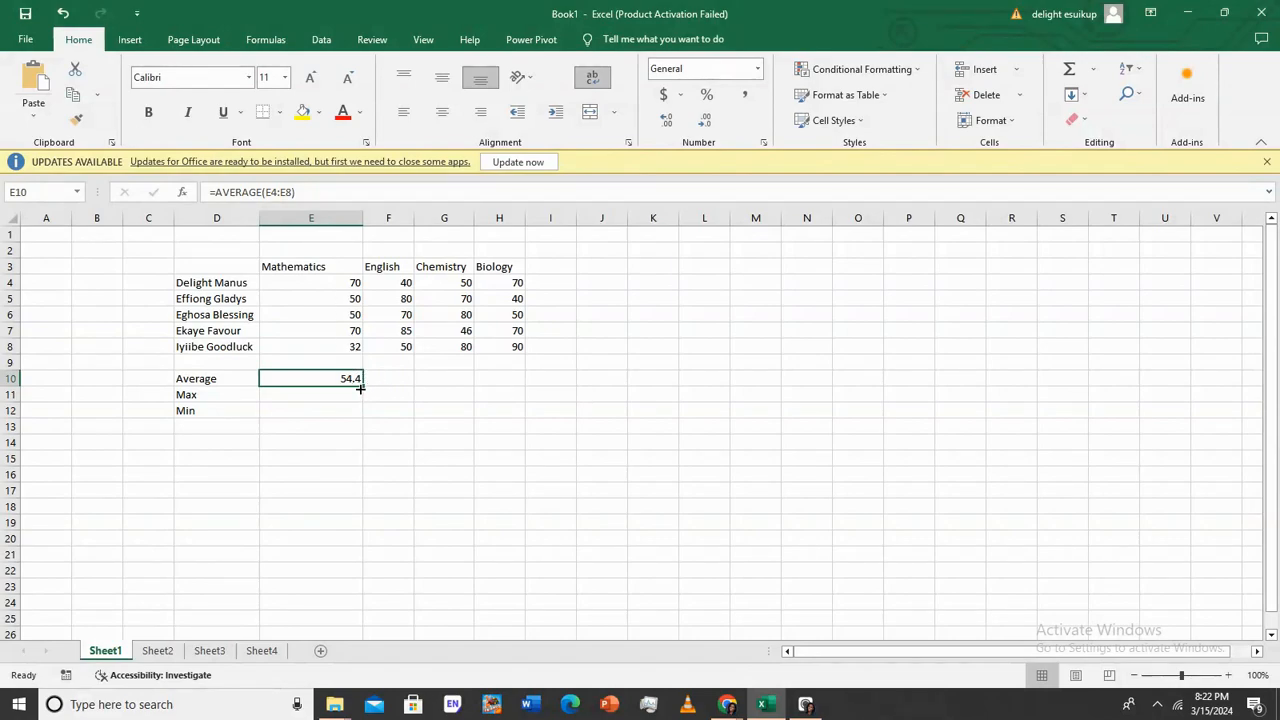
# Attempt to copy the E10 average formula across, accidentally filling blank F9 across to G9
pyautogui.moveTo(365, 386); pyautogui.dragTo(520, 392)
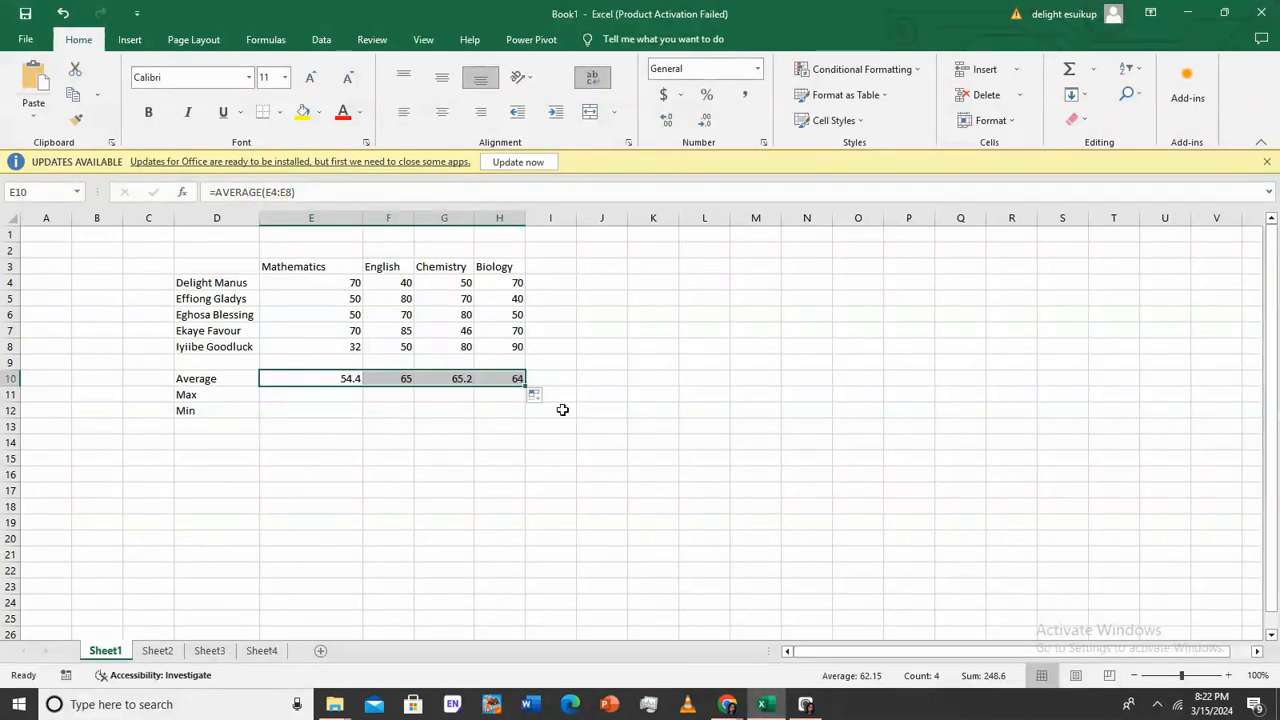
pyautogui.click(340, 379)
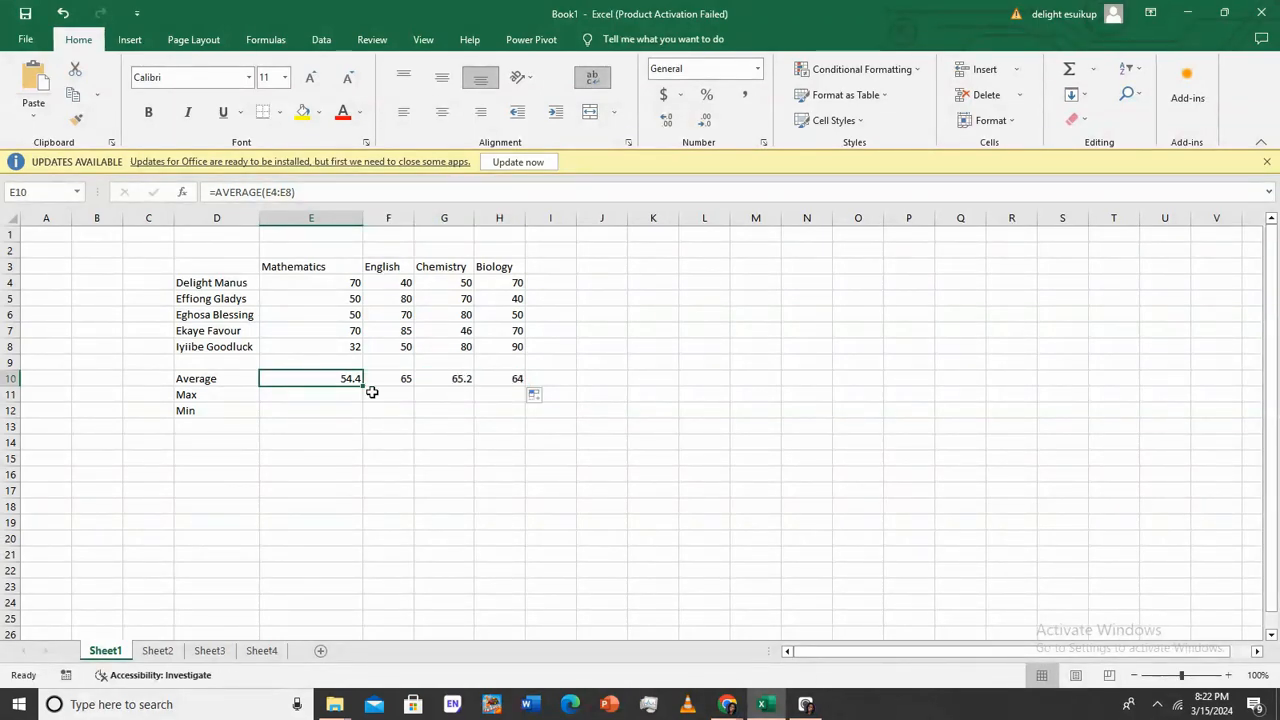
pyautogui.hotkey('ctrl', 'c')
pyautogui.click(402, 392)
pyautogui.click(401, 379)
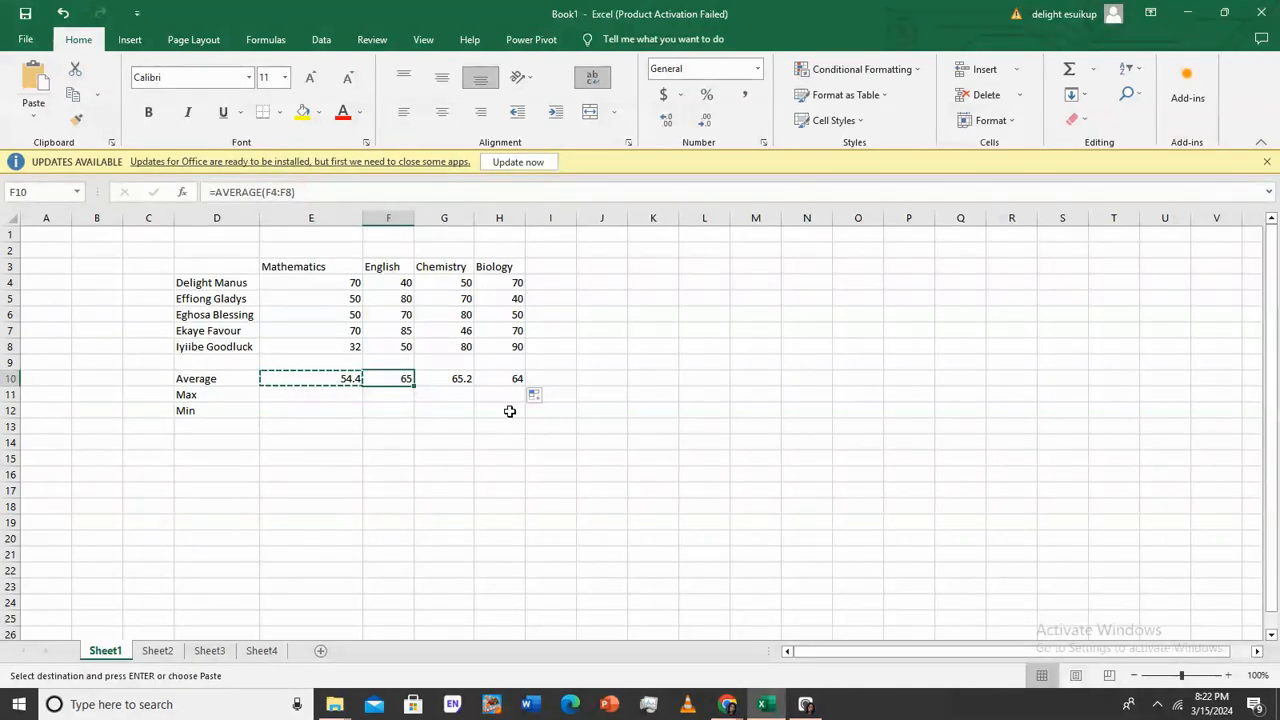
pyautogui.press('Escape')
pyautogui.click(410, 367)
pyautogui.moveTo(413, 370); pyautogui.dragTo(470, 387)
# Copy the E10 average formula into F10 and fill it to H10, giving 65, 65.2 and 64
pyautogui.click(380, 446)
pyautogui.click(355, 381)
pyautogui.hotkey('ctrl', 'c')
pyautogui.click(392, 385)
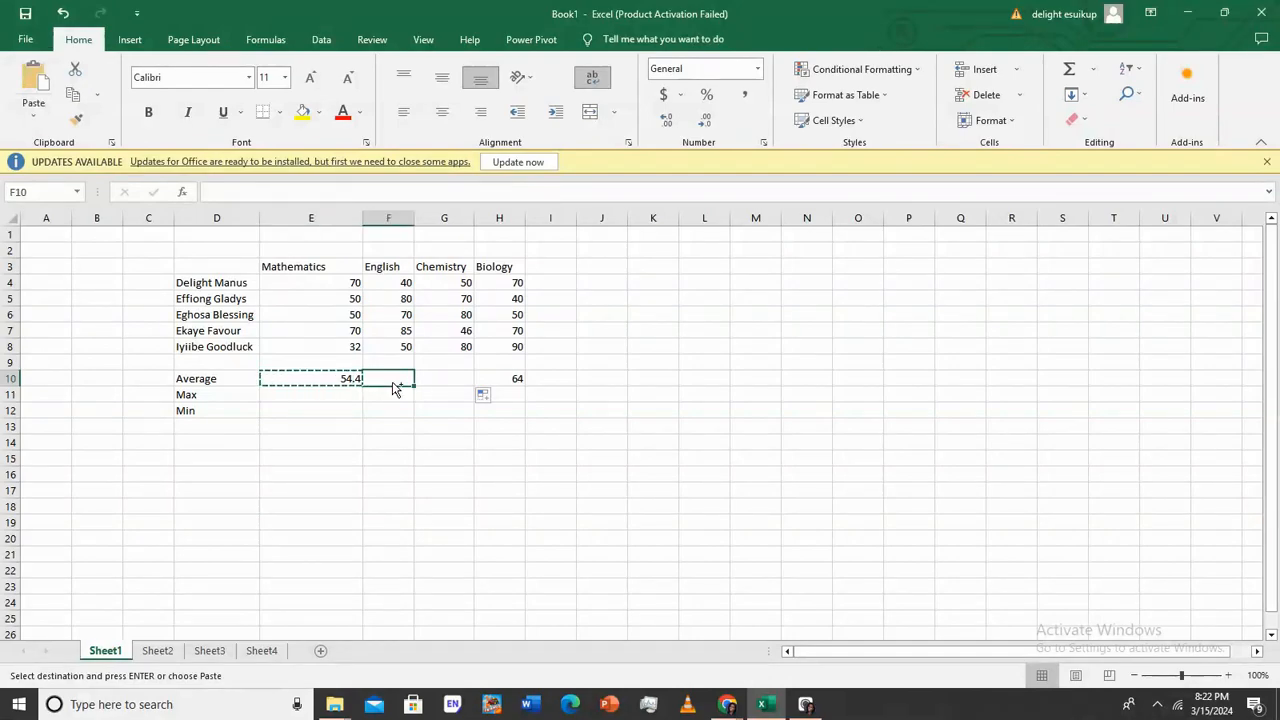
pyautogui.hotkey('ctrl', 'v')
pyautogui.moveTo(414, 386); pyautogui.dragTo(534, 384)
# Enter =MAX(E4:E9) in E11 and fill it across to H11, giving 70, 85, 80 and 90
pyautogui.click(304, 395)
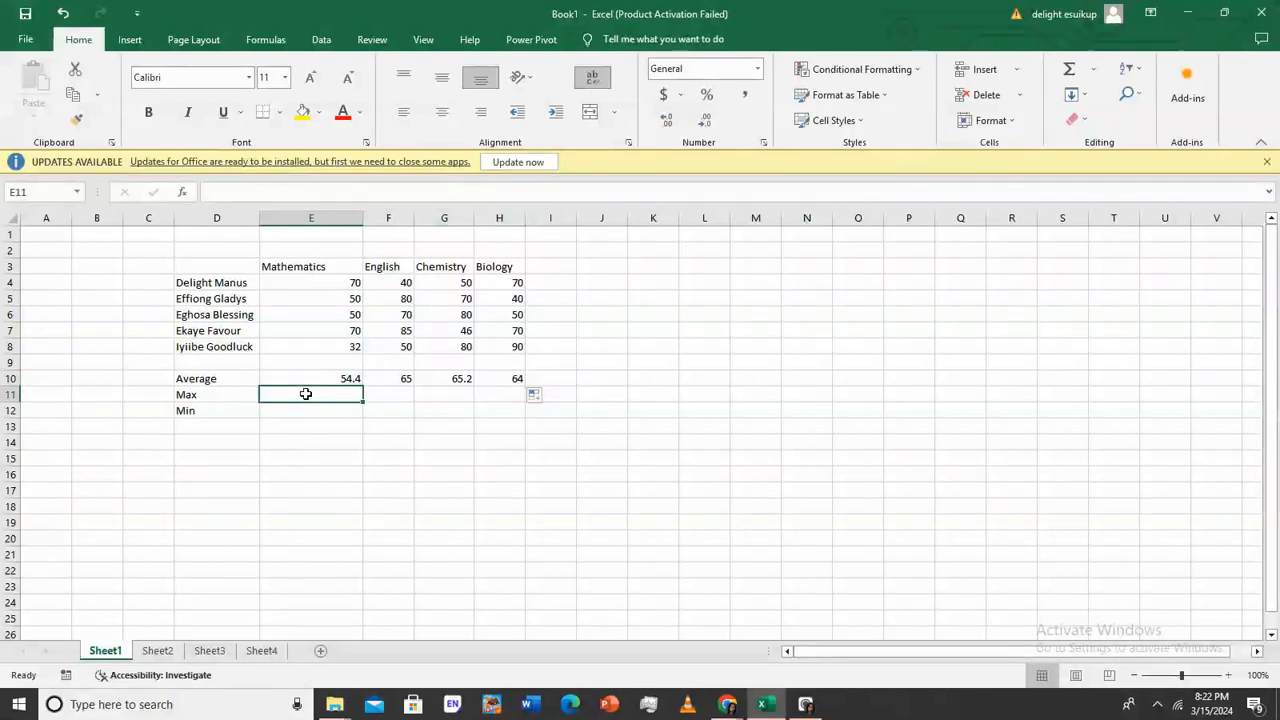
pyautogui.write('=')
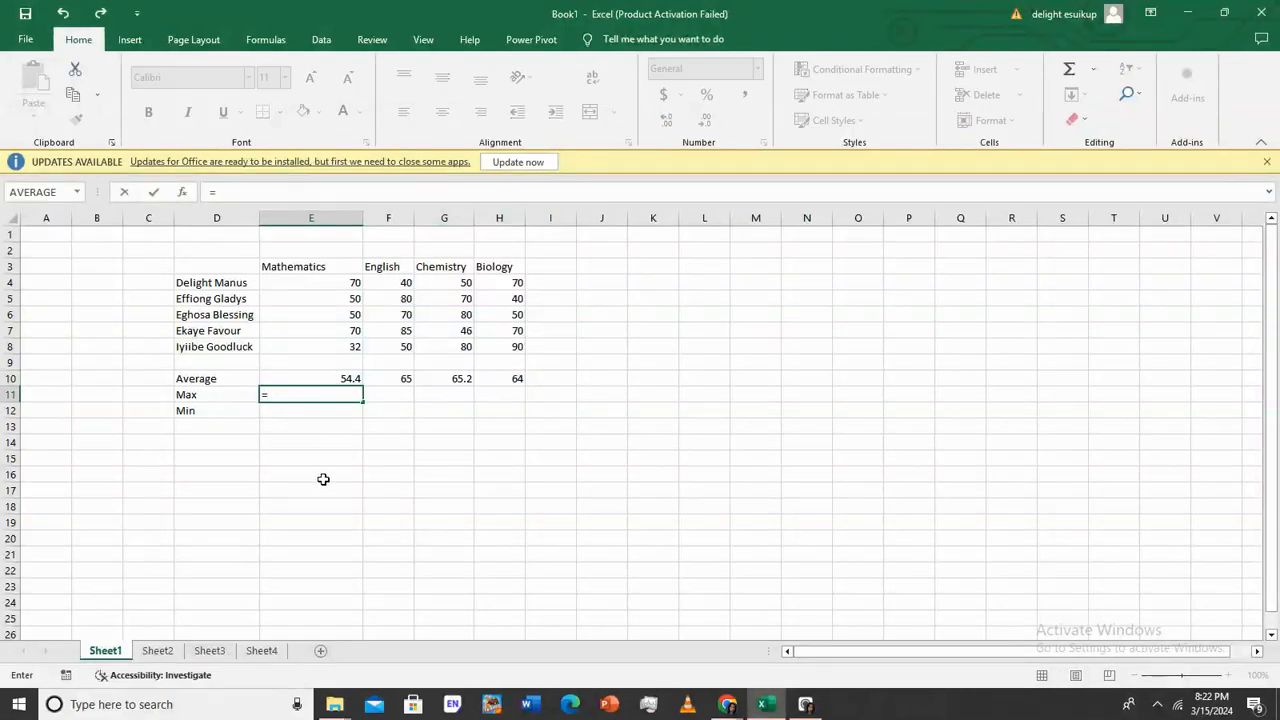
pyautogui.write('max')
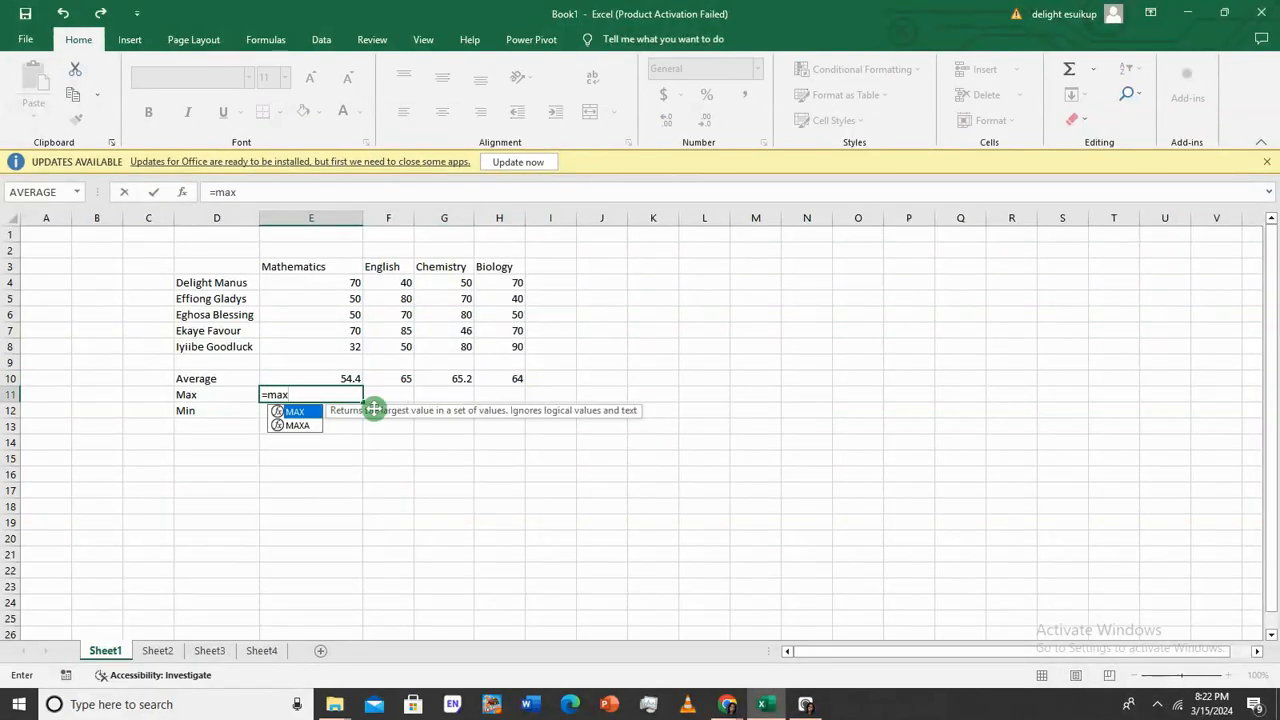
pyautogui.doubleClick(316, 414)
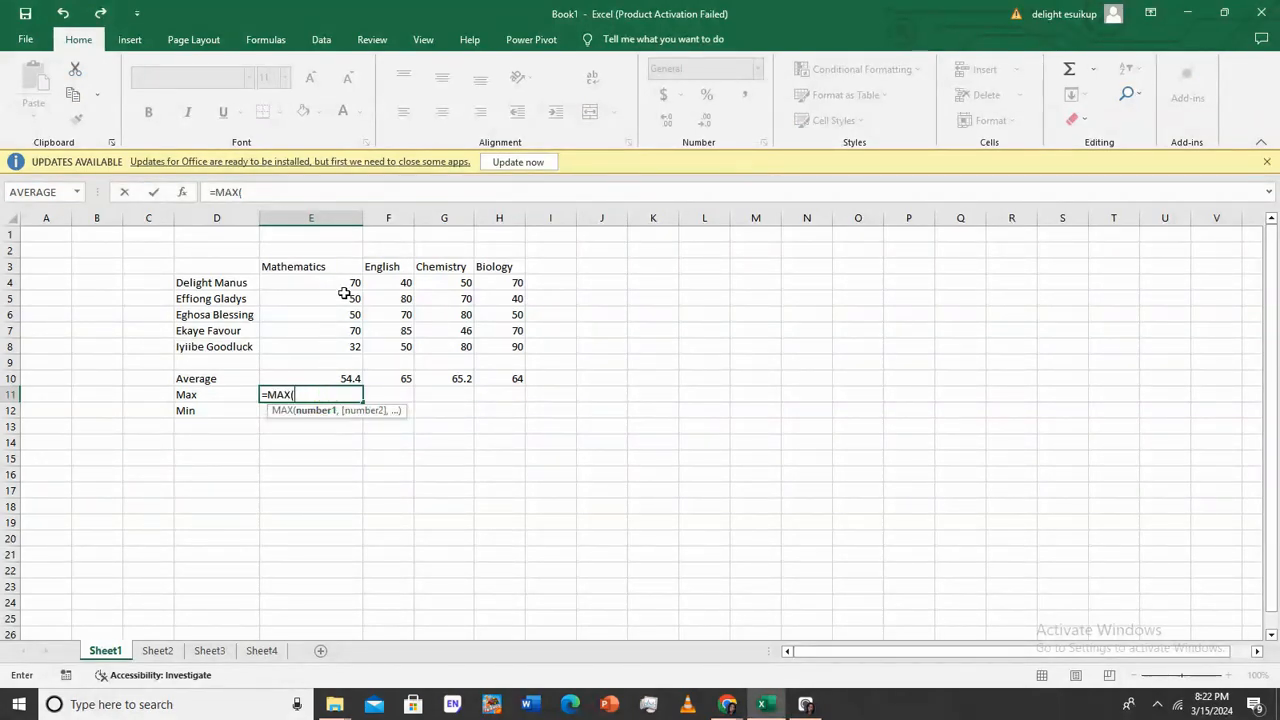
pyautogui.moveTo(350, 284); pyautogui.dragTo(356, 354)
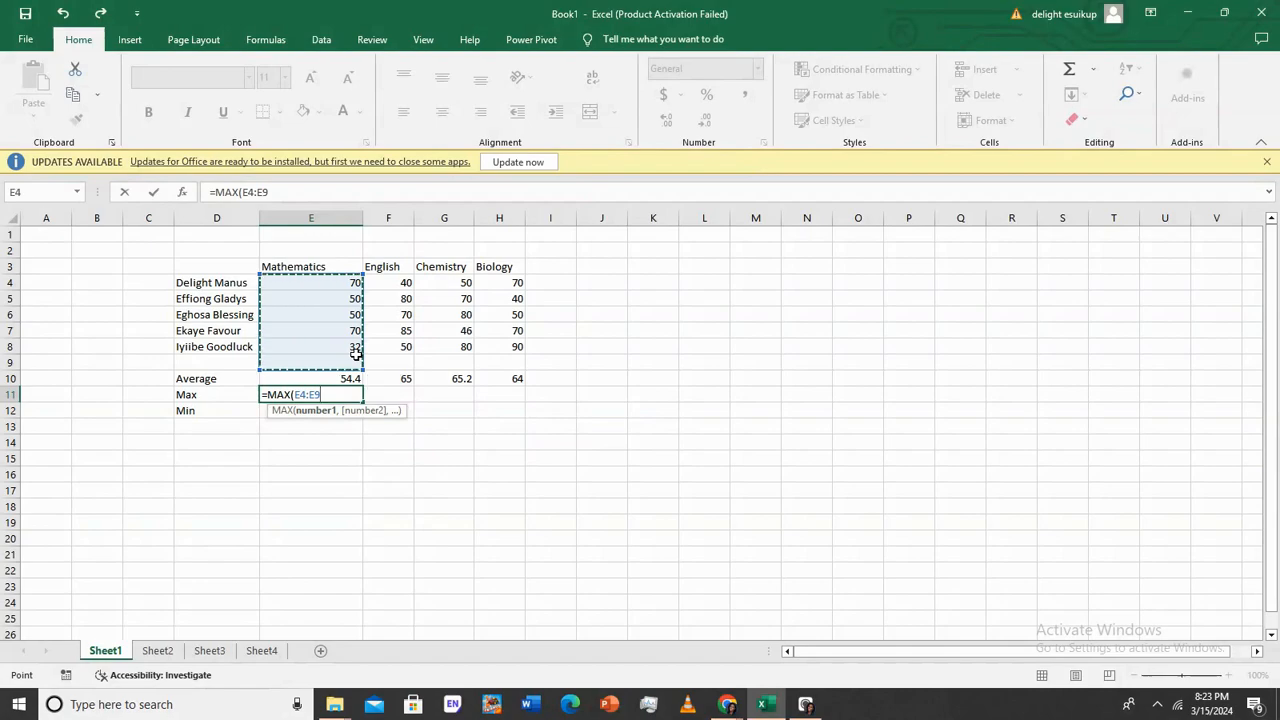
pyautogui.press('Return')
pyautogui.click(322, 390)
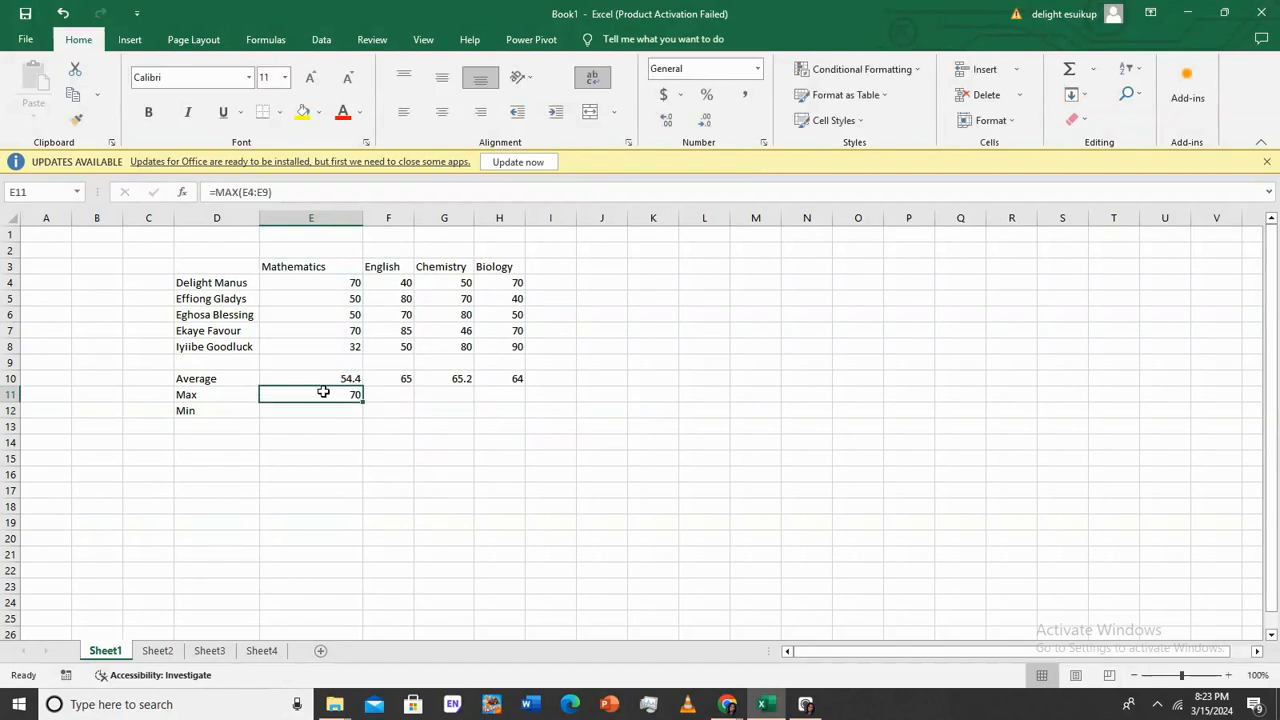
pyautogui.click(320, 286)
pyautogui.click(353, 393)
pyautogui.moveTo(362, 401); pyautogui.dragTo(522, 398)
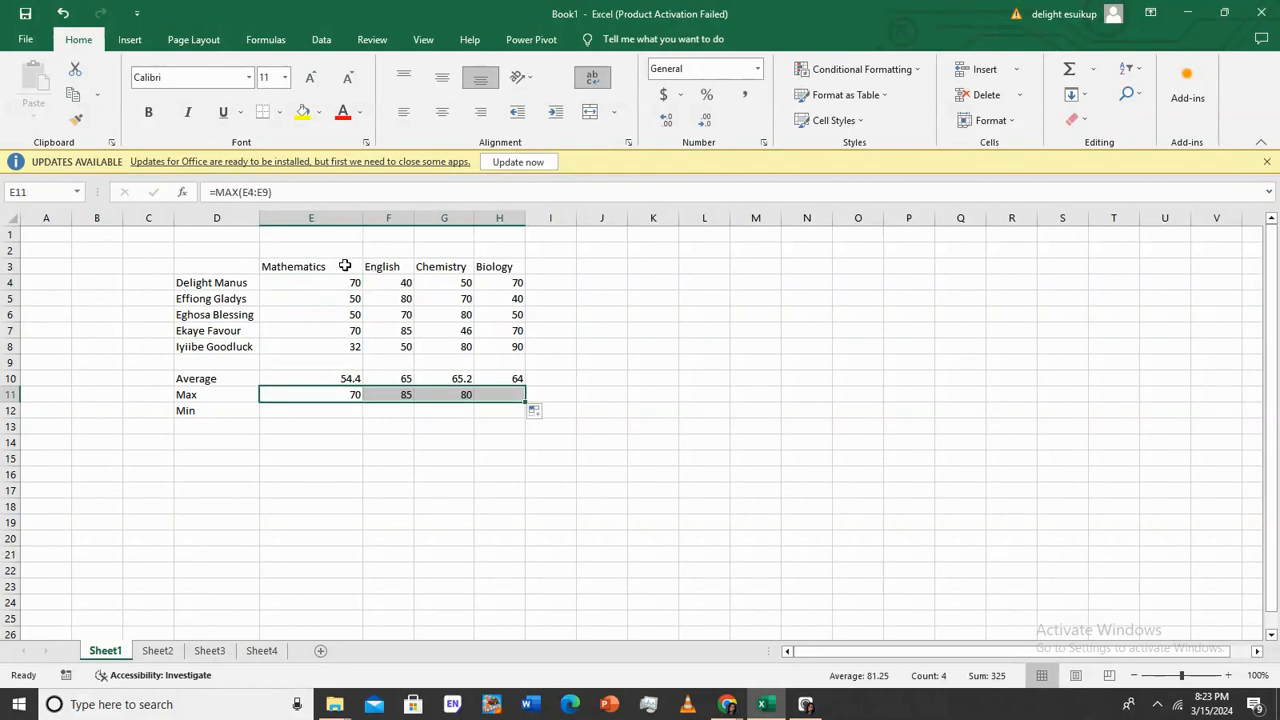
# Enter =MIN(E4:E8) in E12 and fill it across to H12, giving 32, 40, 46 and 40
pyautogui.click(320, 410)
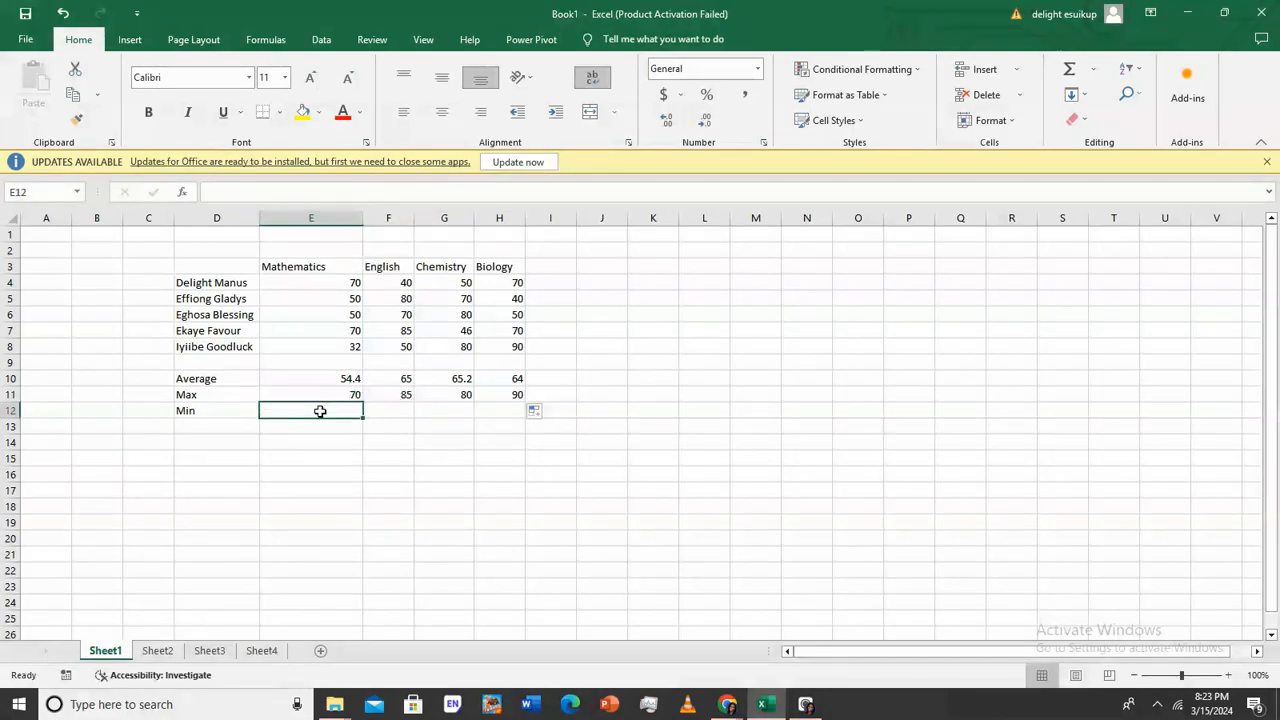
pyautogui.write('=min')
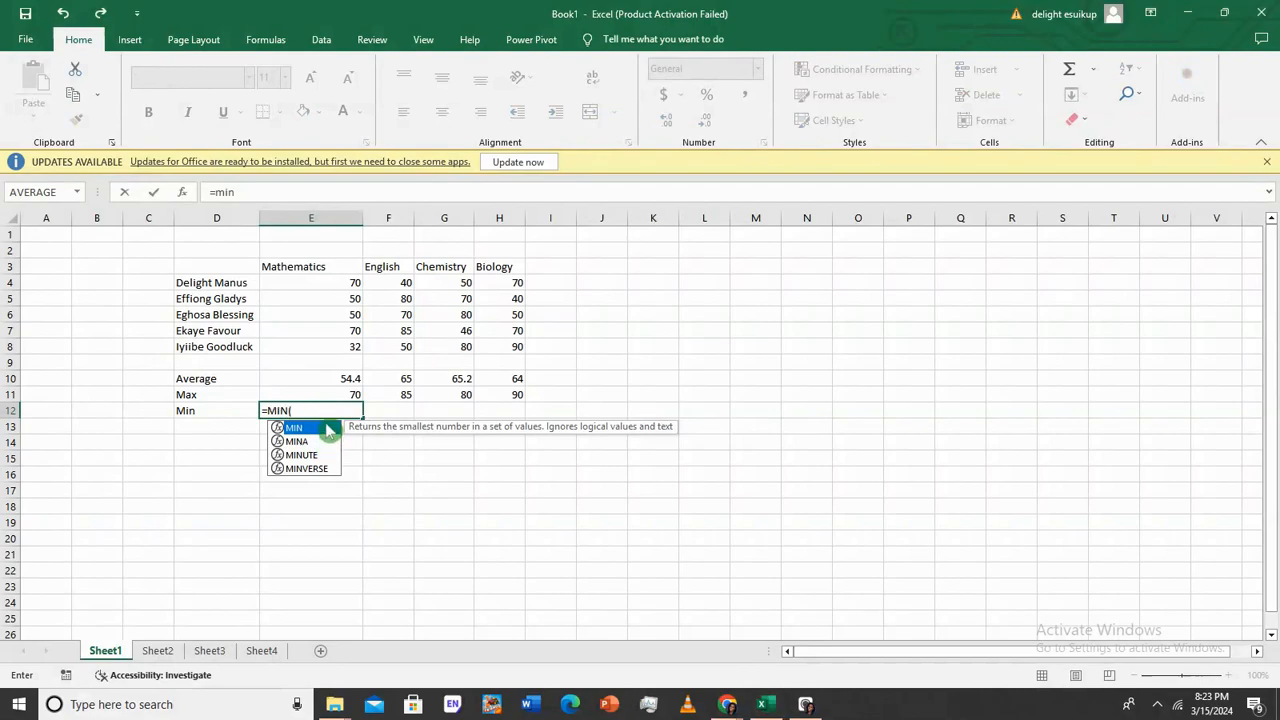
pyautogui.doubleClick(329, 428)
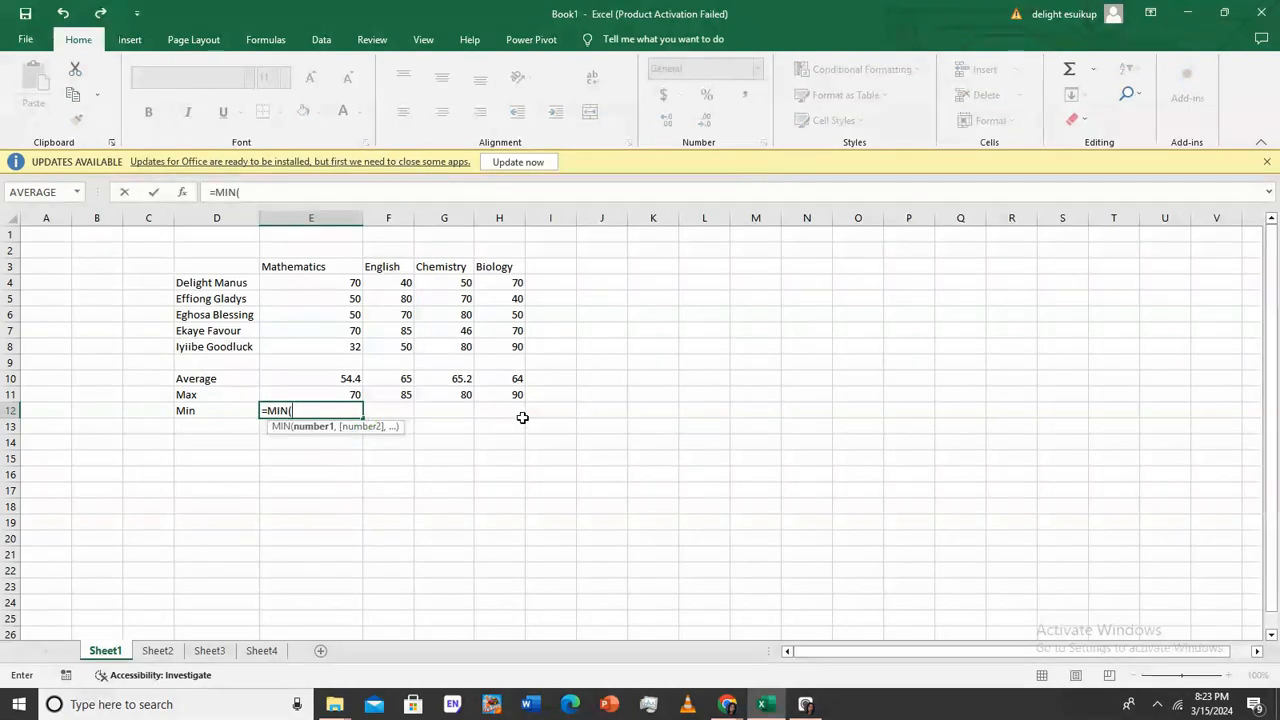
pyautogui.moveTo(354, 282); pyautogui.dragTo(355, 357)
pyautogui.press('Return')
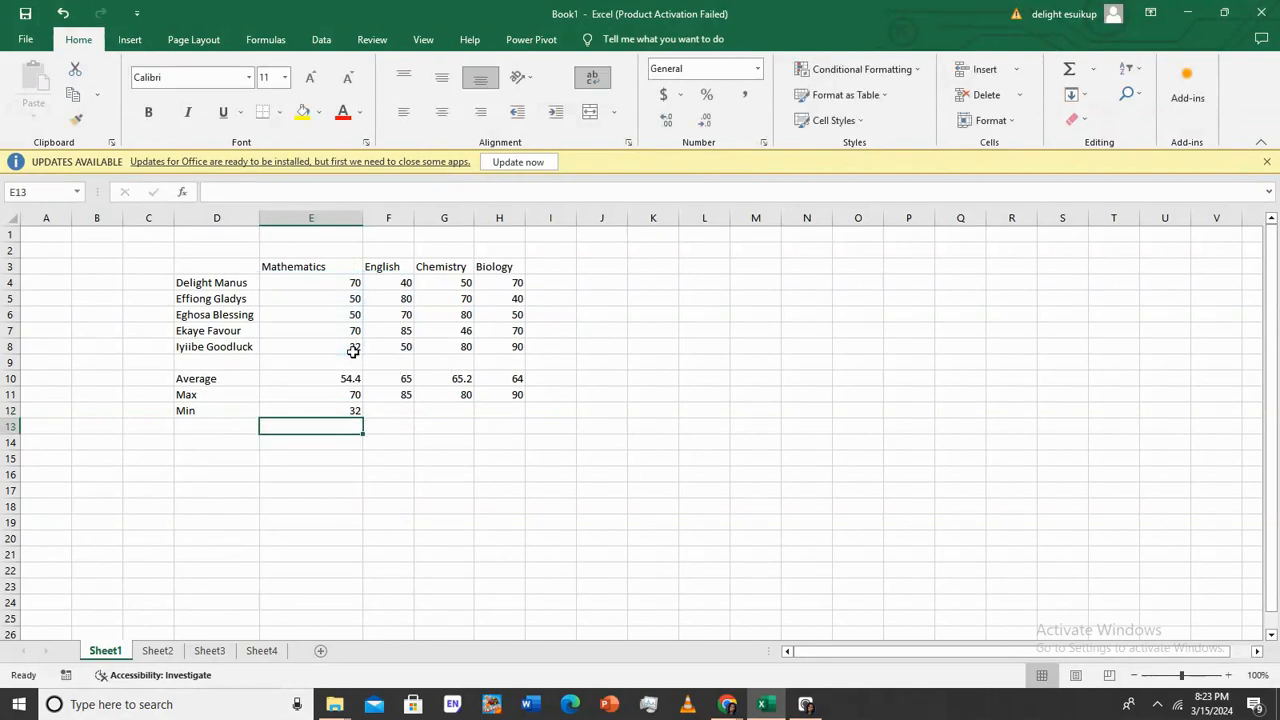
pyautogui.click(360, 415)
pyautogui.moveTo(364, 418); pyautogui.dragTo(520, 411)
pyautogui.click(371, 489)
# Start a formula in F17, then close the Insert Function dialog without inserting anything
pyautogui.click(372, 490)
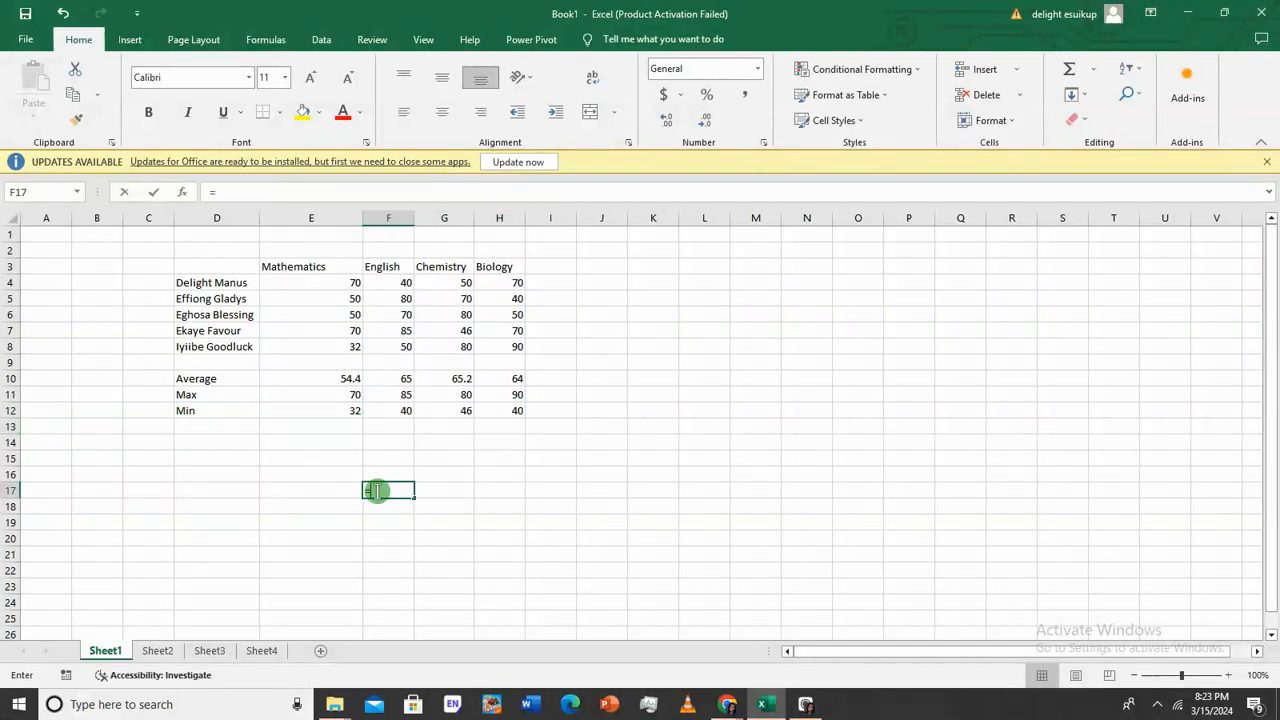
pyautogui.write('=')
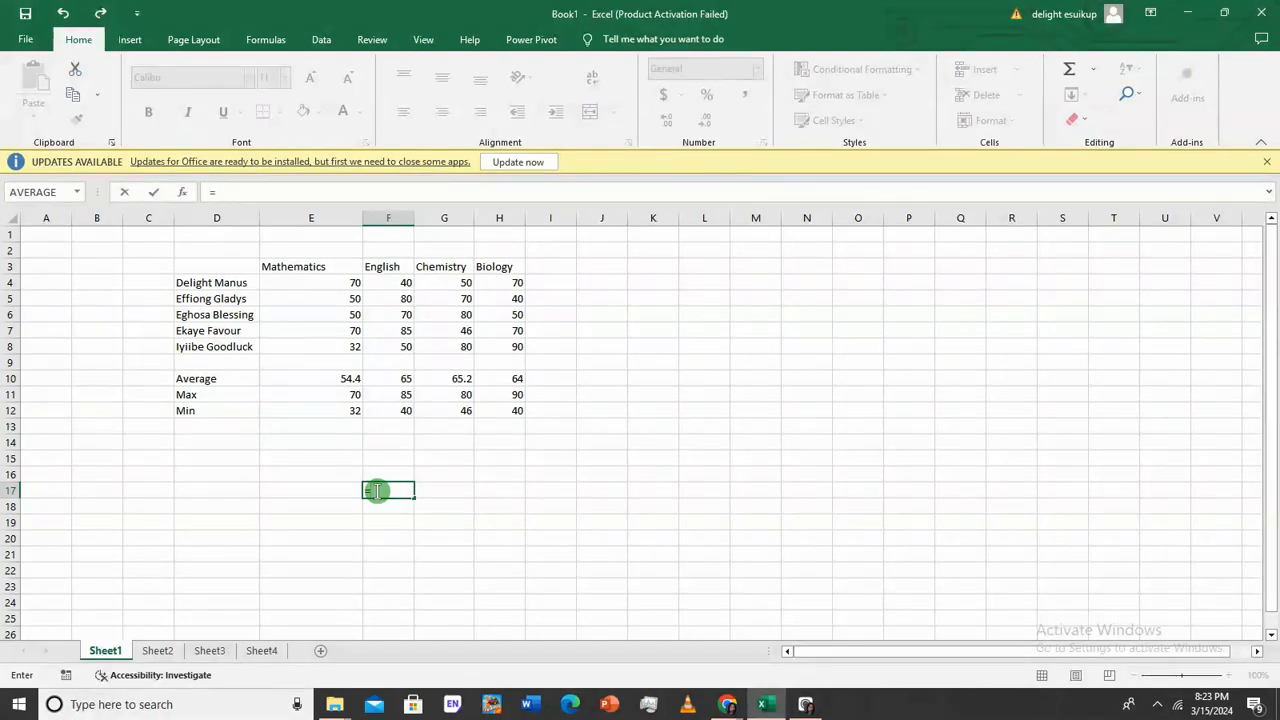
pyautogui.write('a')
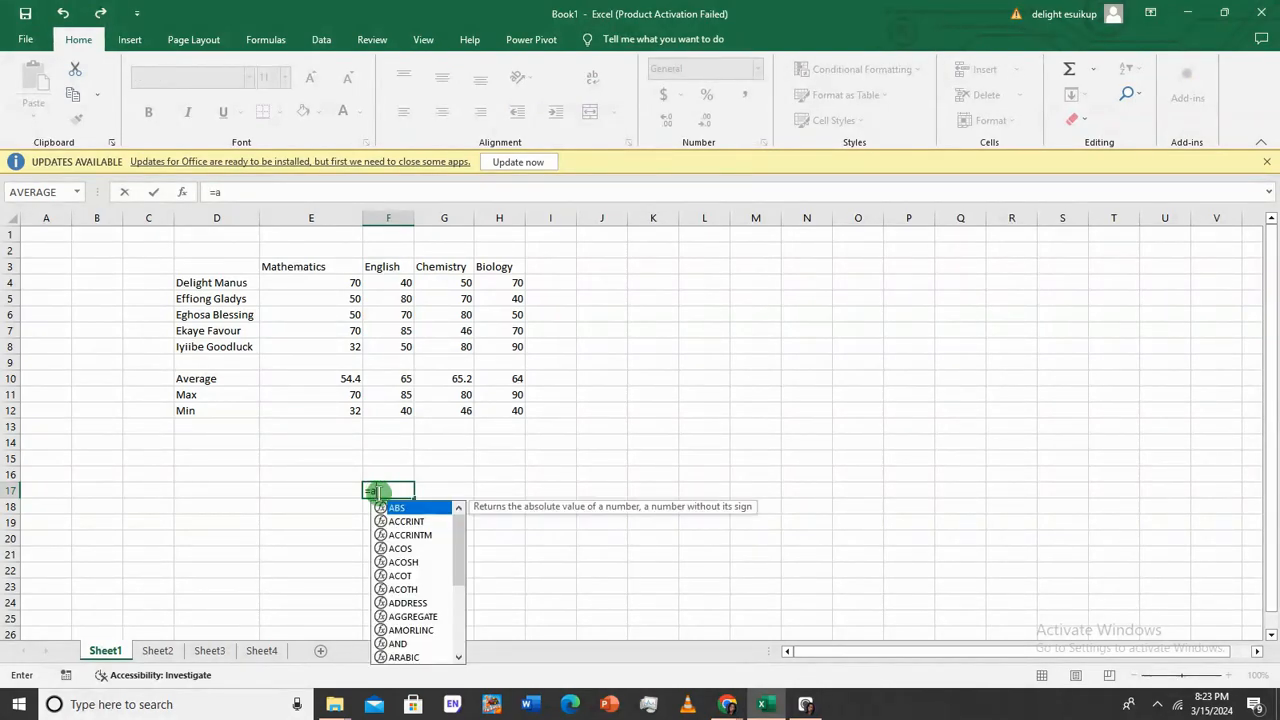
pyautogui.press('BackSpace')
pyautogui.click(184, 192)
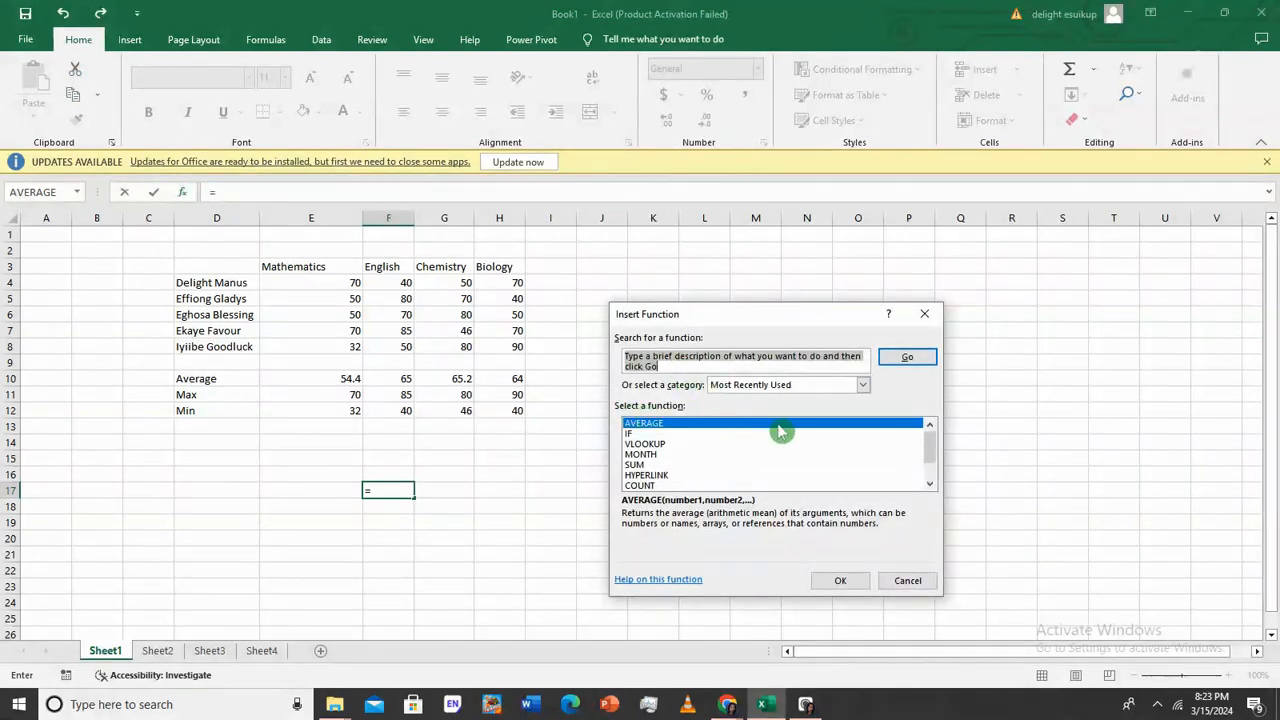
pyautogui.click(925, 316)
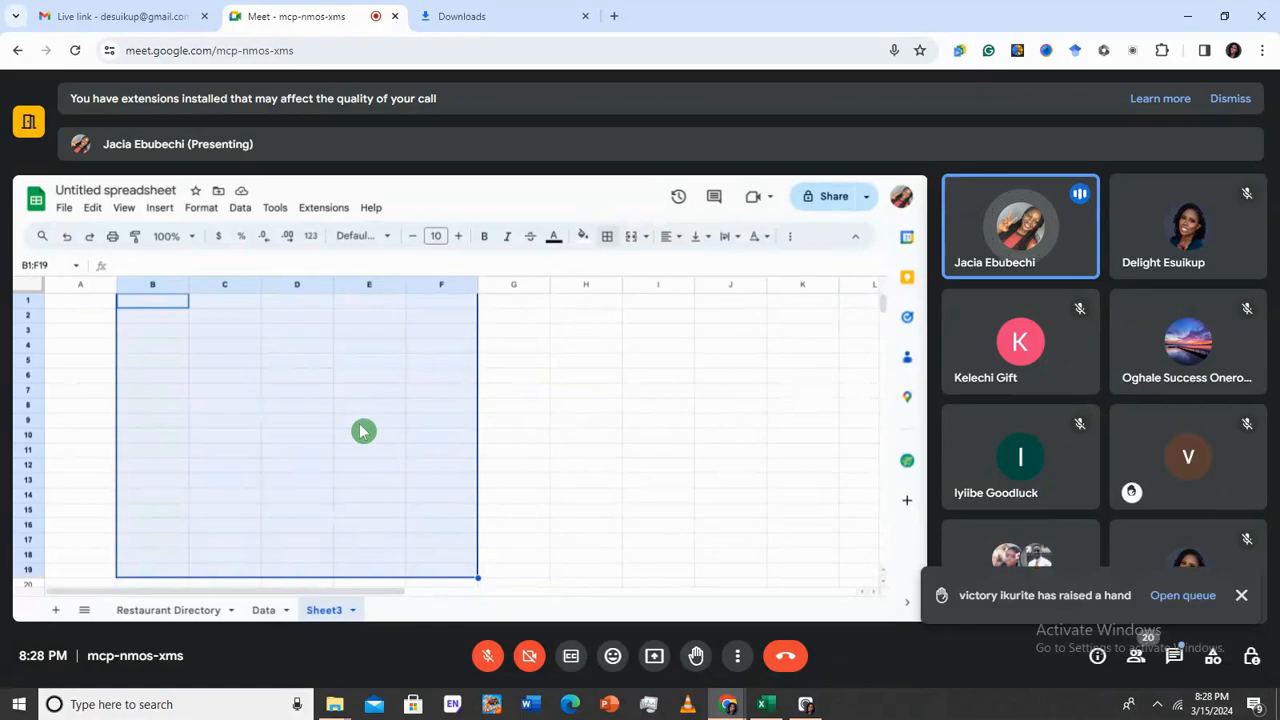
# Check the participant list, then dismiss the raised-hand notification and the extensions warning banner
pyautogui.click(1137, 670)
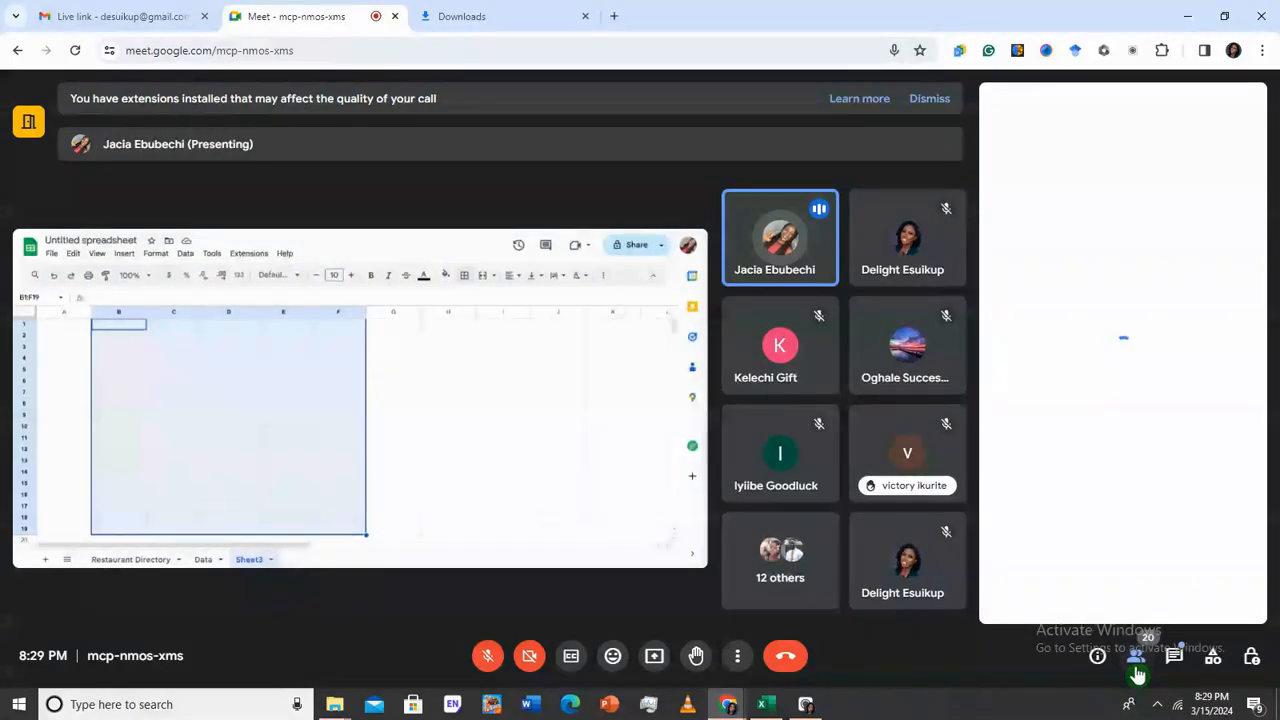
pyautogui.click(1137, 670)
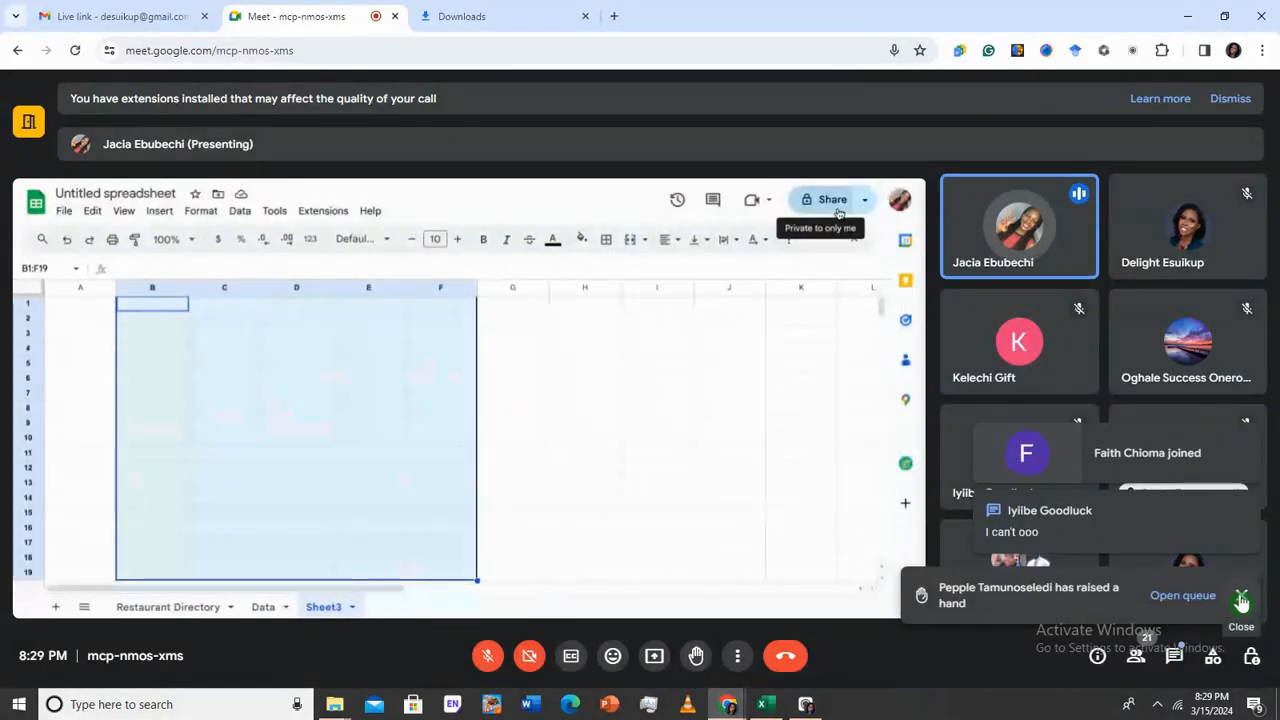
pyautogui.click(1241, 600)
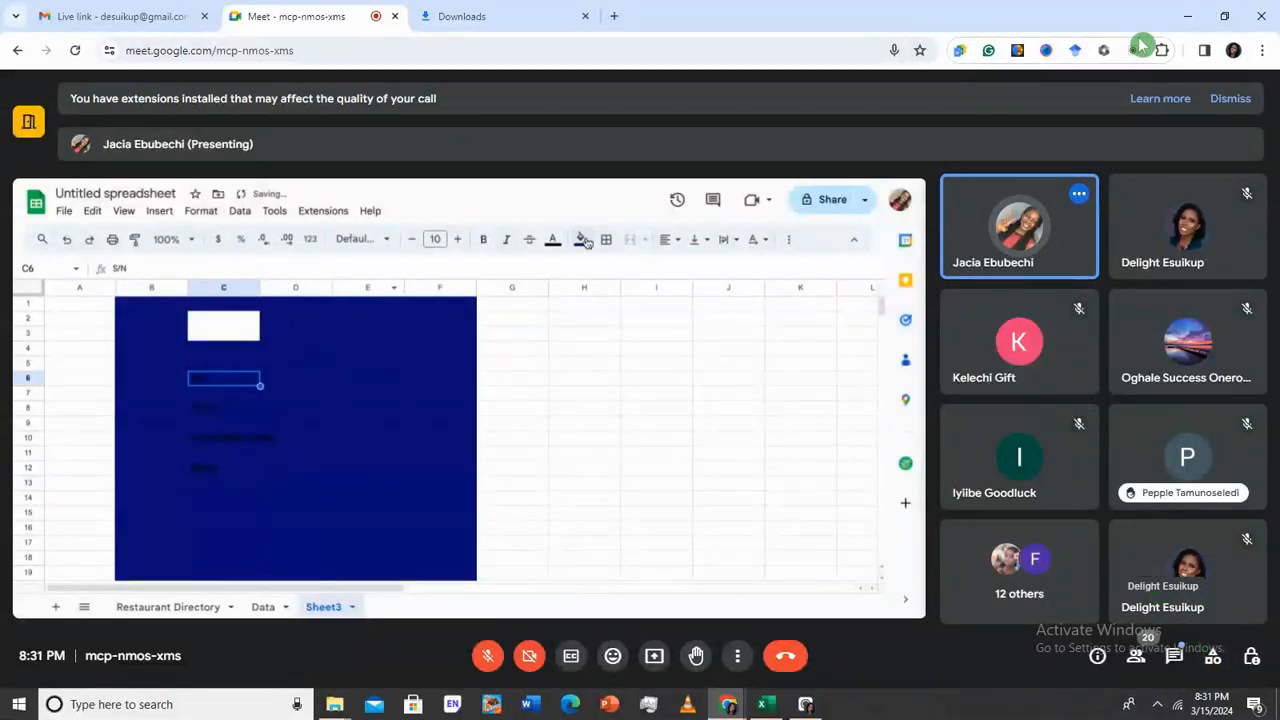
pyautogui.click(1230, 98)
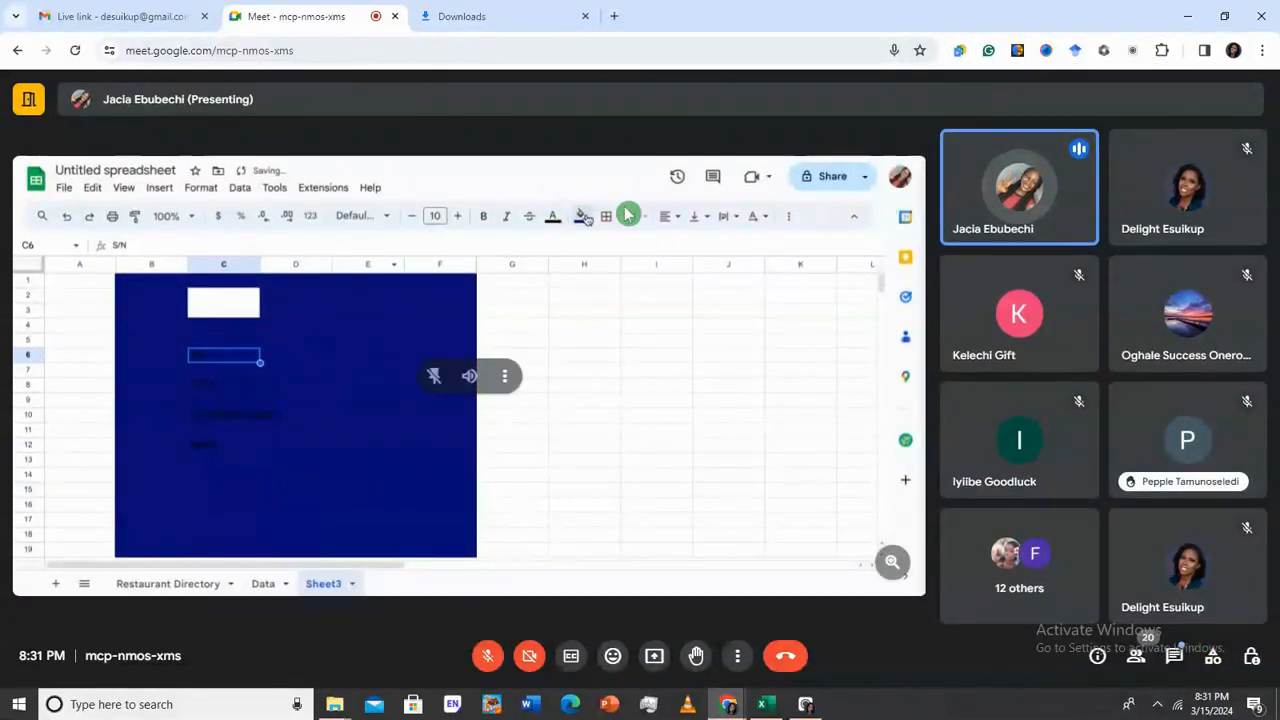
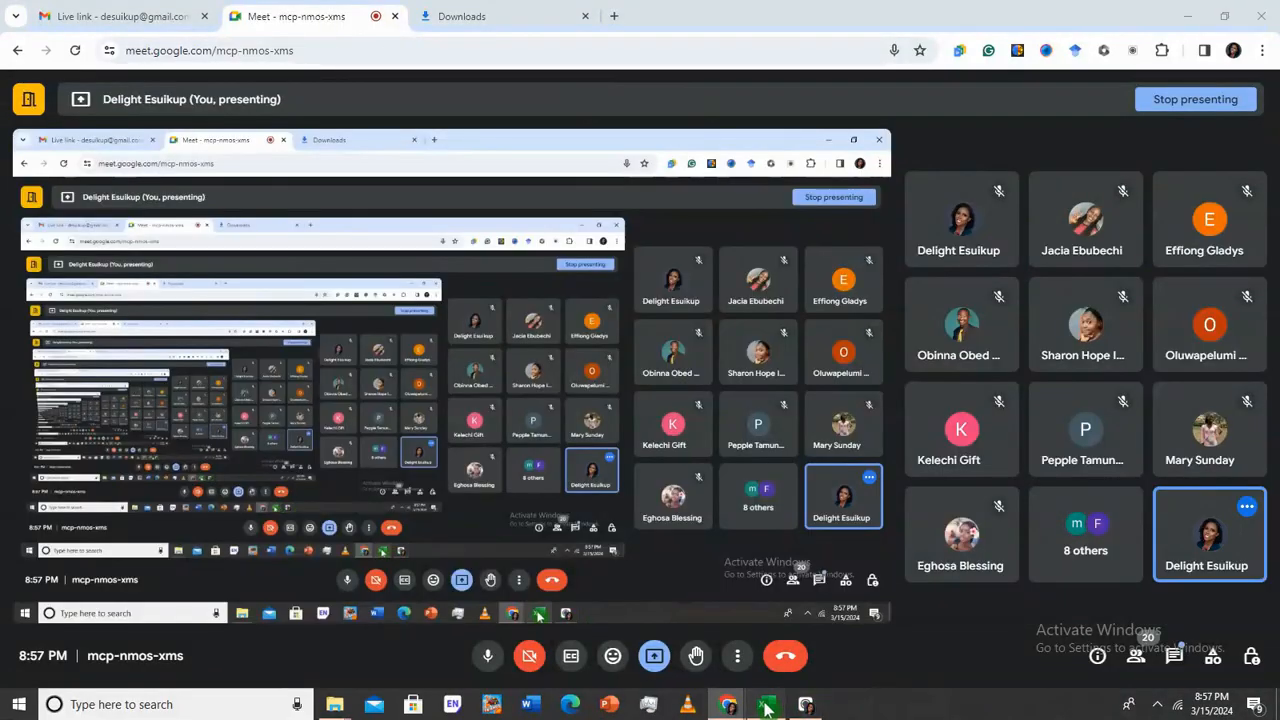
# Bring the Excel workbook with the student score table to the front of the shared screen
pyautogui.click(764, 704)
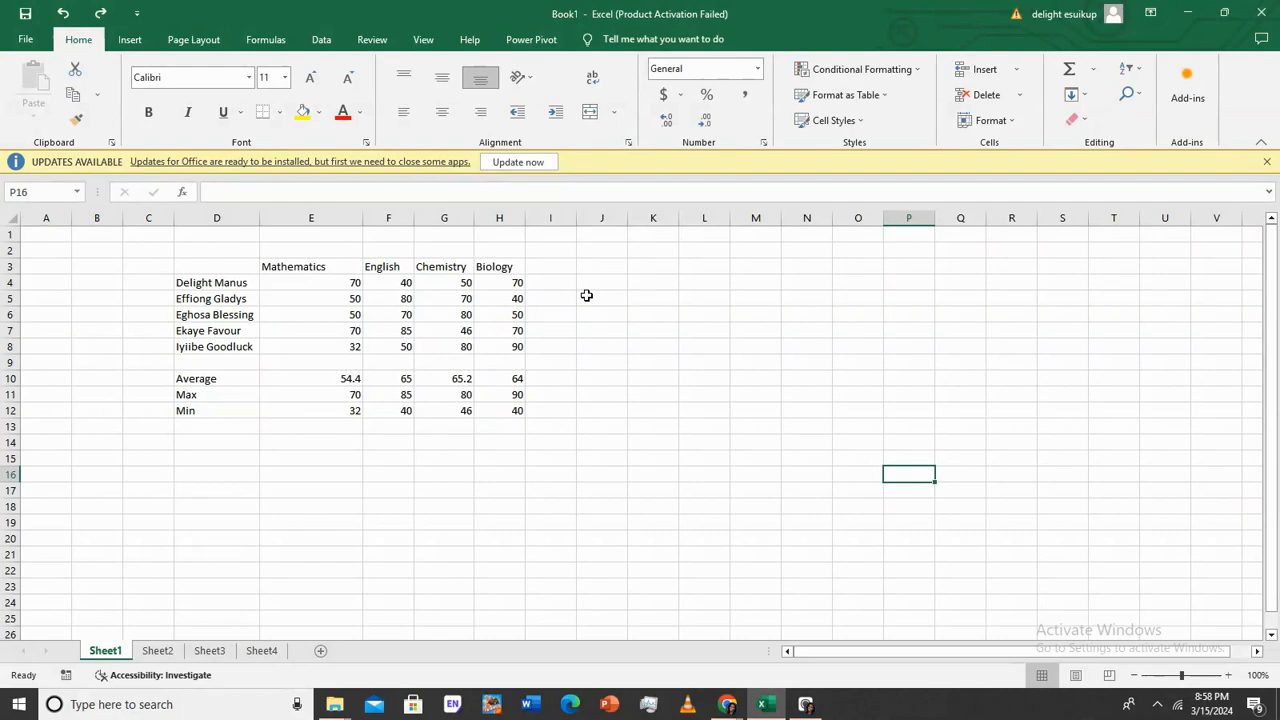
# Begin typing 'eccel.' into cell K6 beside the score table
pyautogui.click(653, 314)
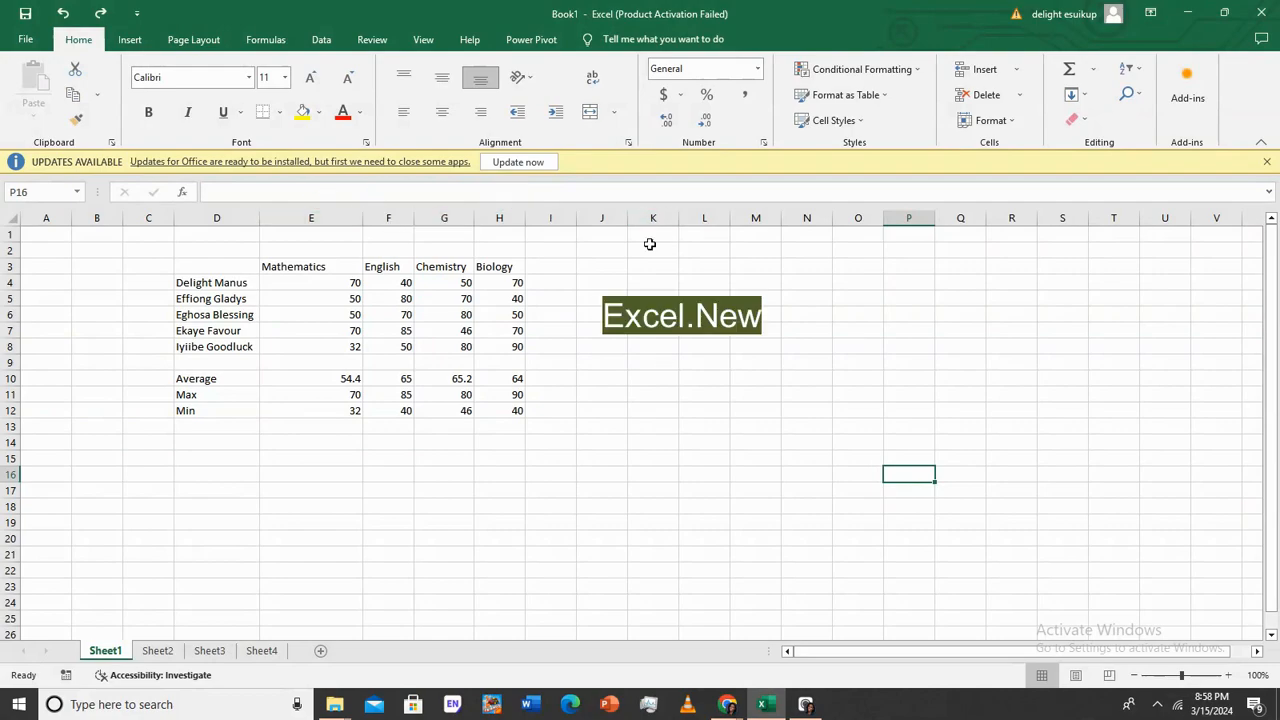
pyautogui.write('ec')
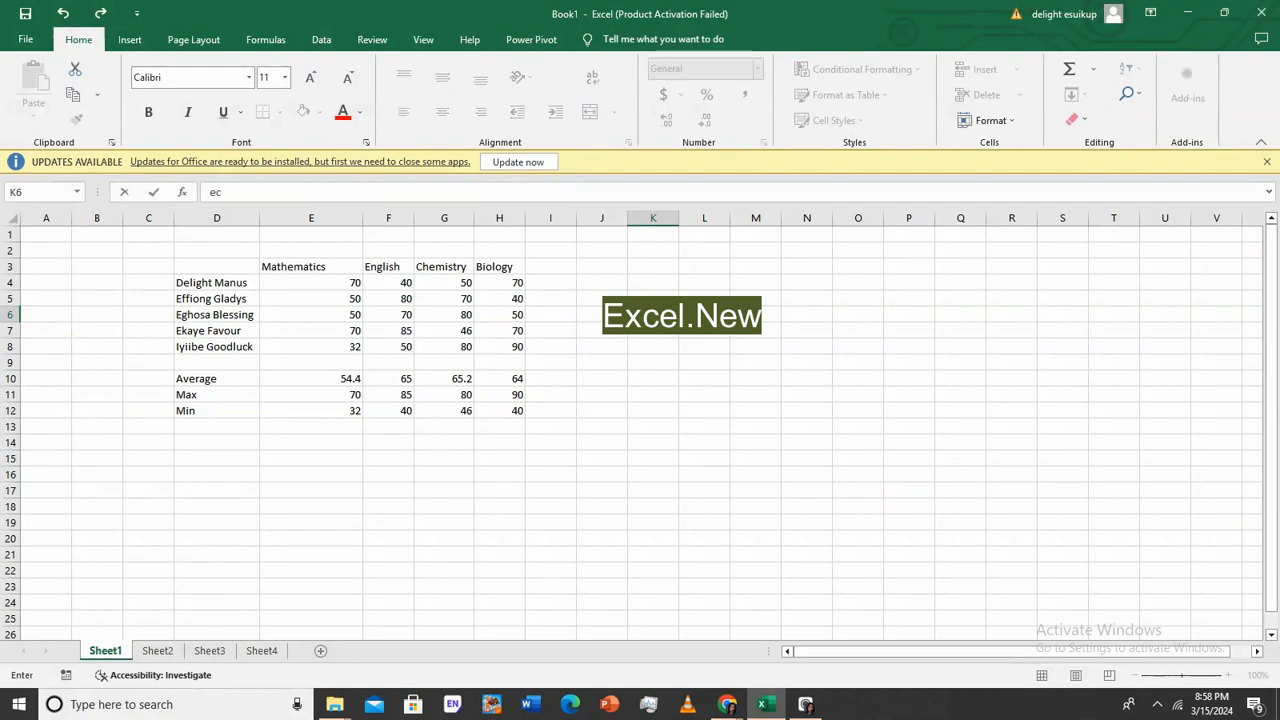
pyautogui.write('cel.net')
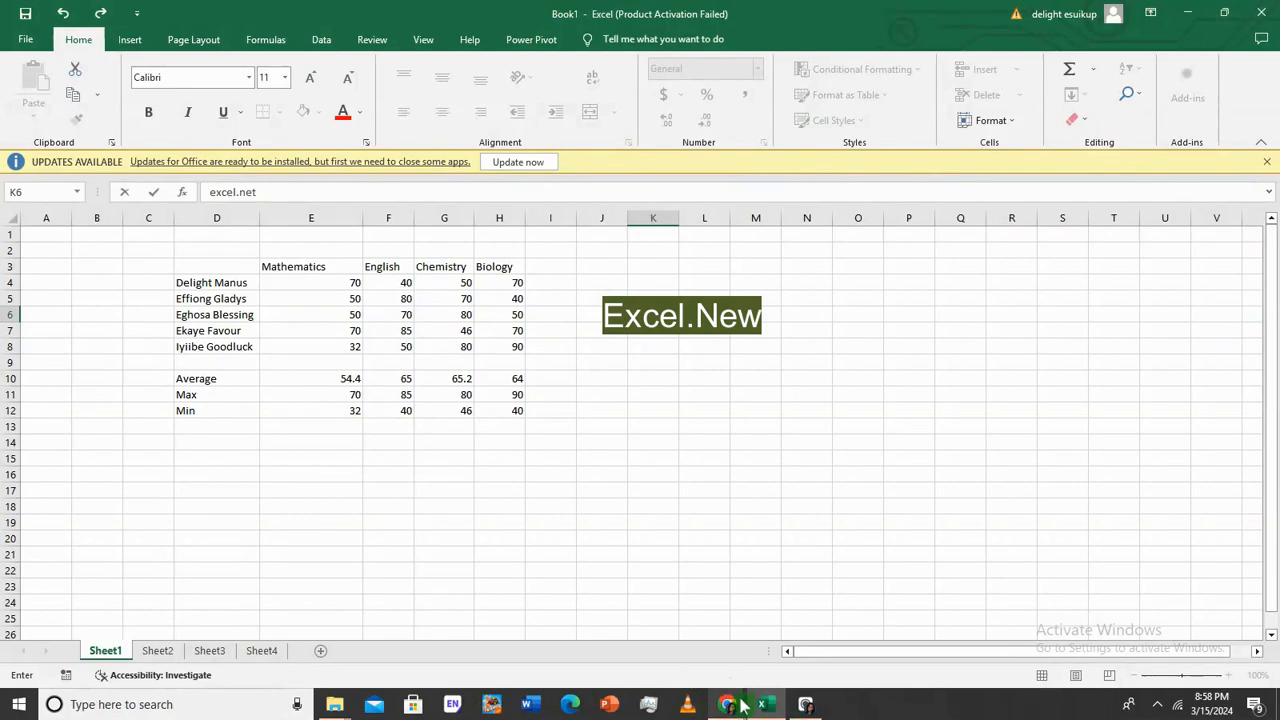
# Open a new blank Chrome tab beside the Meet tab, then return to Excel
pyautogui.moveTo(729, 694)
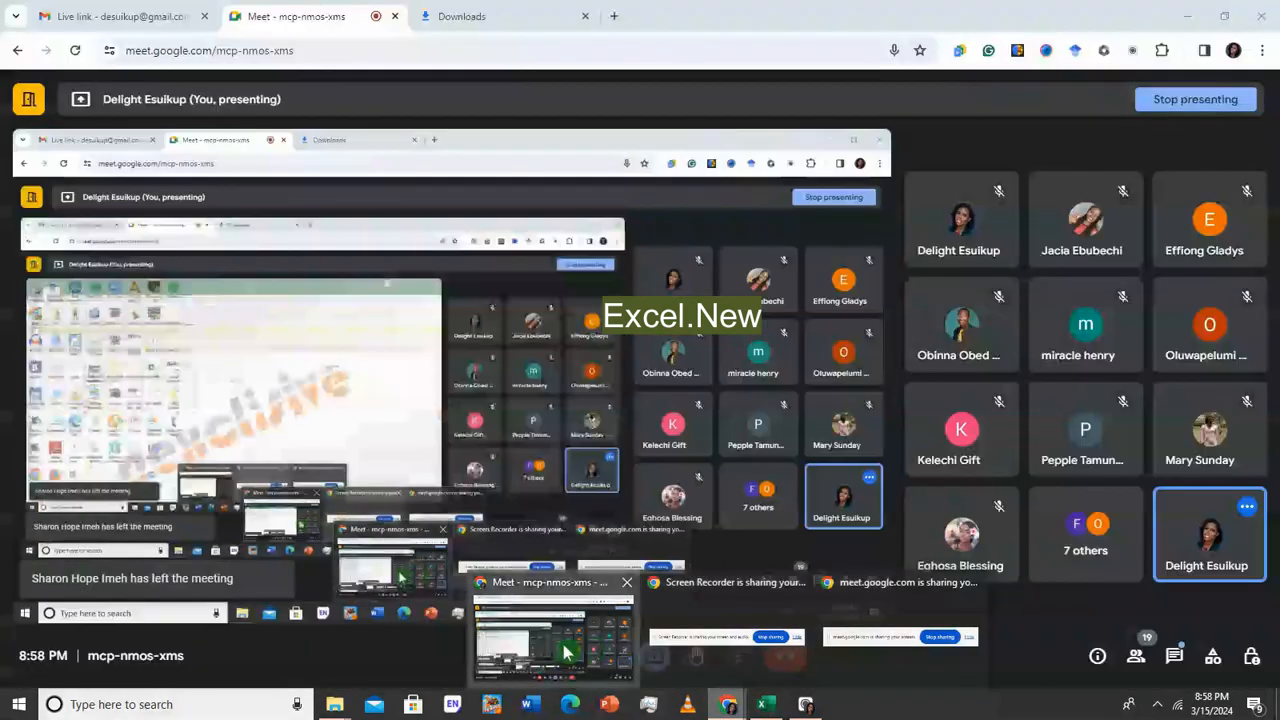
pyautogui.click(566, 648)
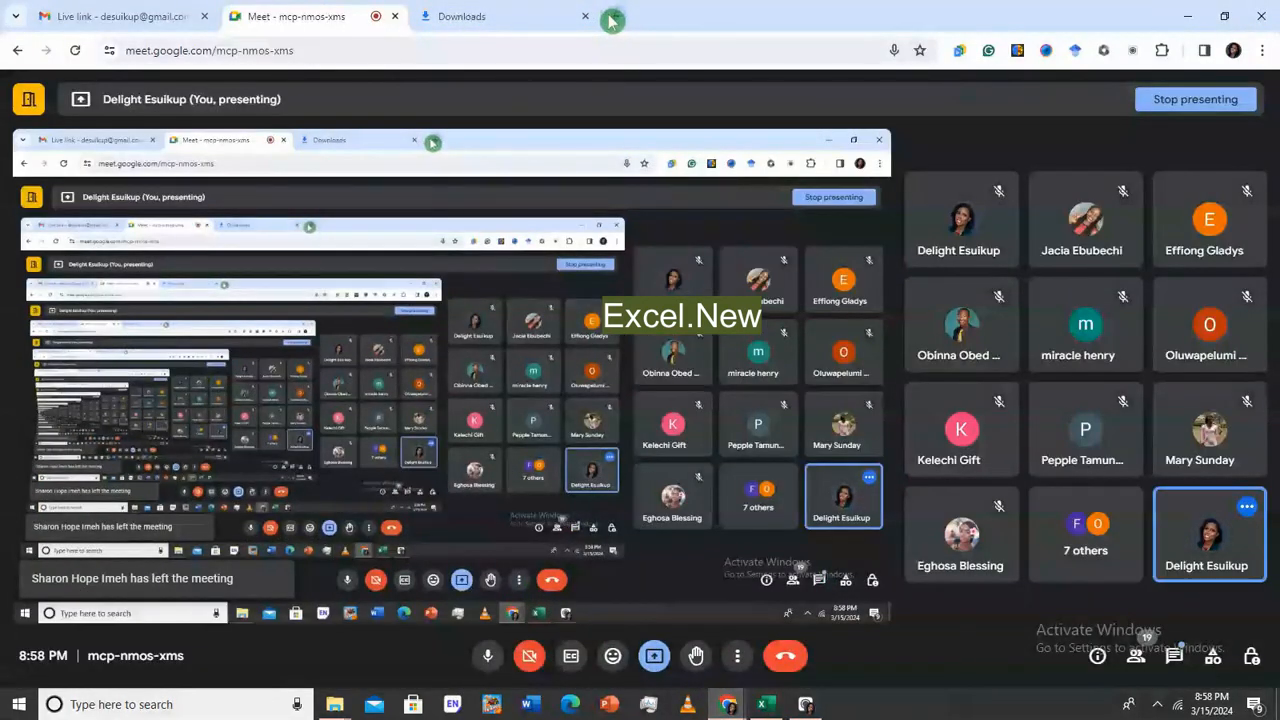
pyautogui.hotkey('ctrl', 't')
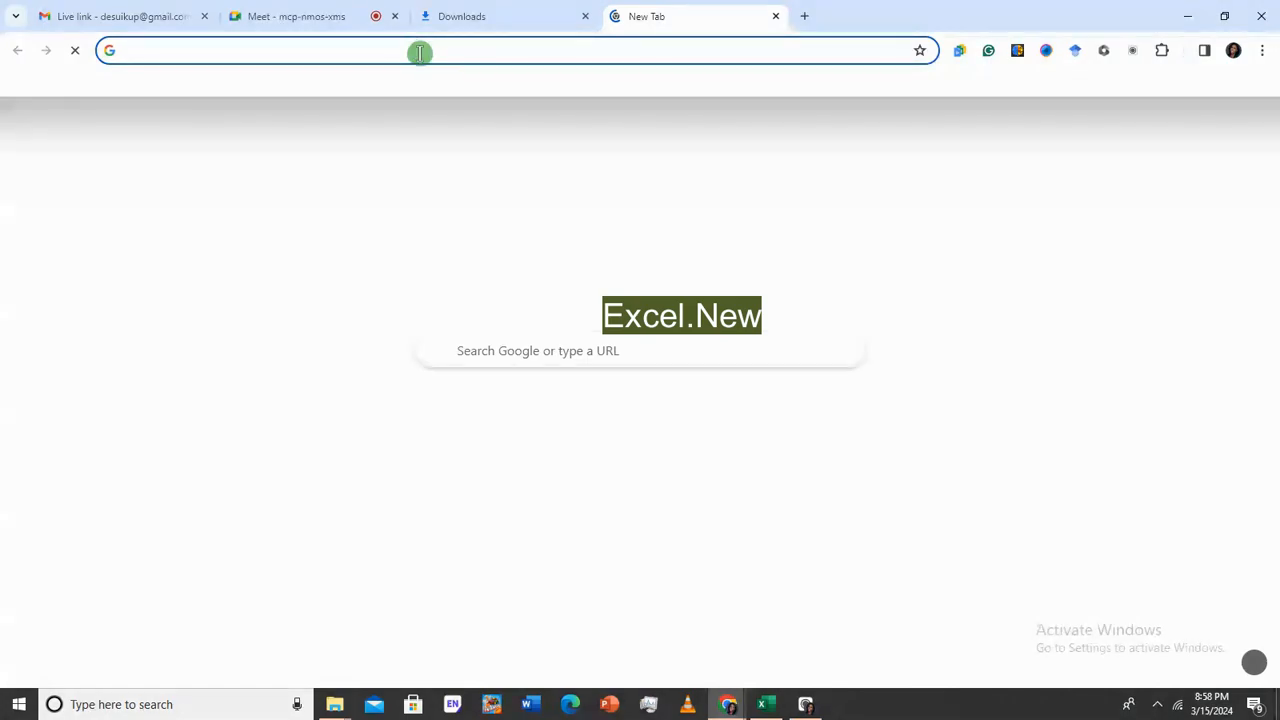
pyautogui.click(762, 706)
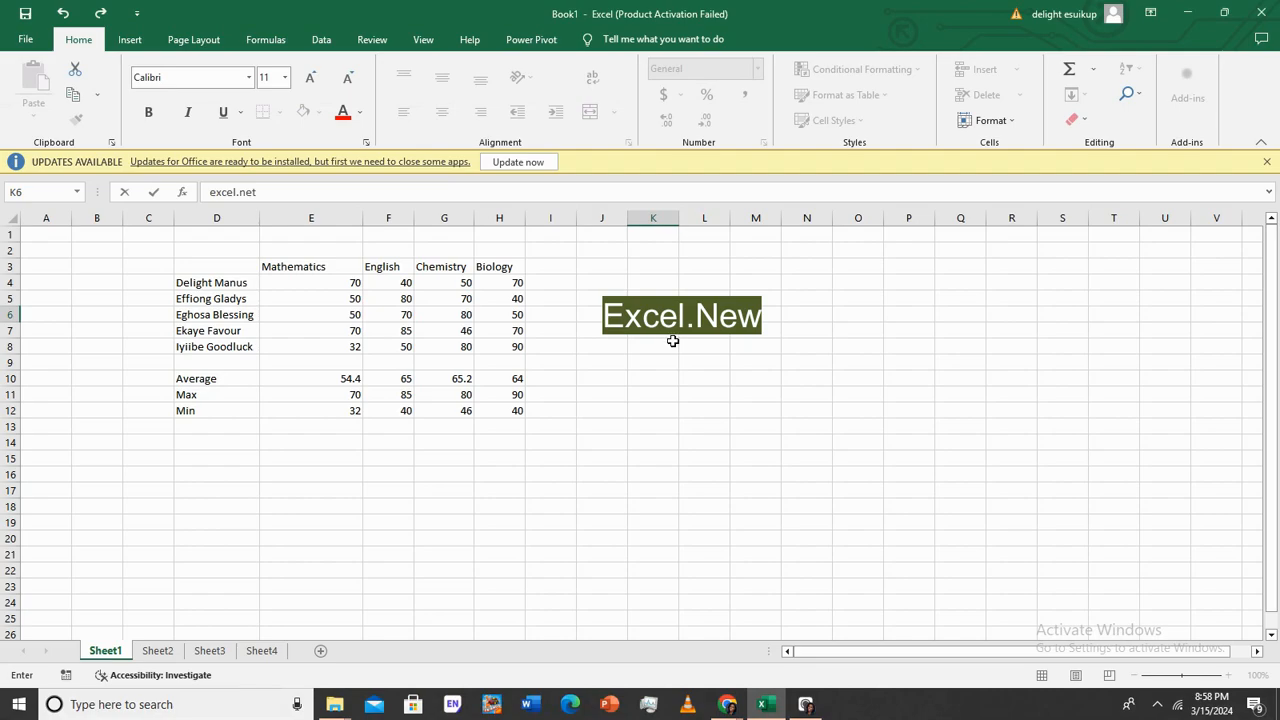
# Delete the half-typed text in K6 and confirm, leaving the cell empty
pyautogui.press('BackSpace')
pyautogui.press('BackSpace')
pyautogui.press('BackSpace')
pyautogui.press('Return')
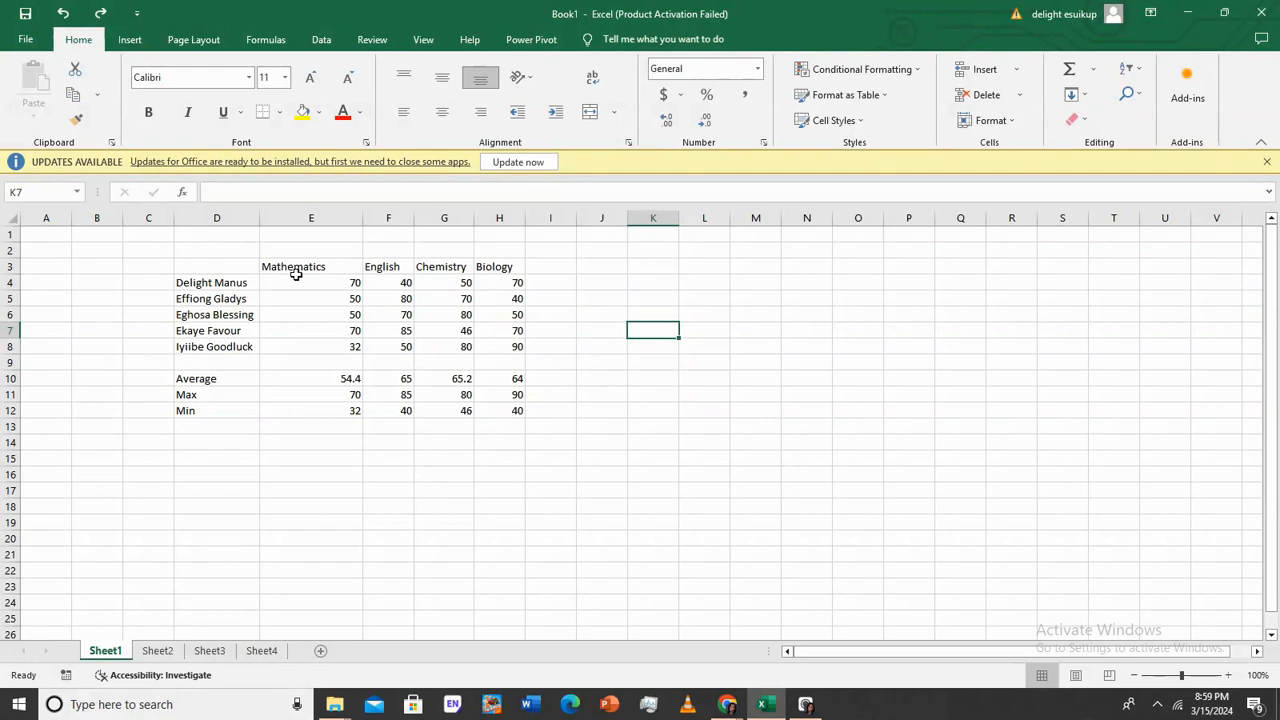
# Rotate the E3:H3 subject headings to read upward and make row 3 taller
pyautogui.moveTo(278, 262); pyautogui.dragTo(513, 264)
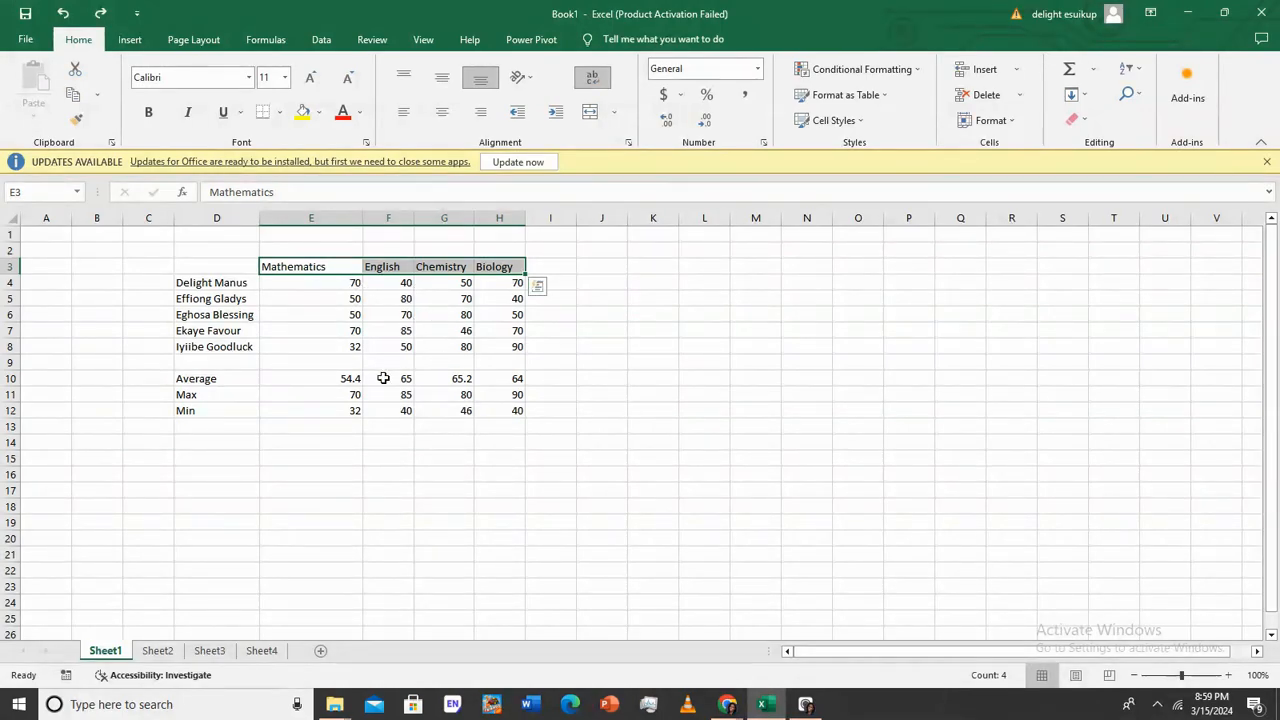
pyautogui.click(535, 82)
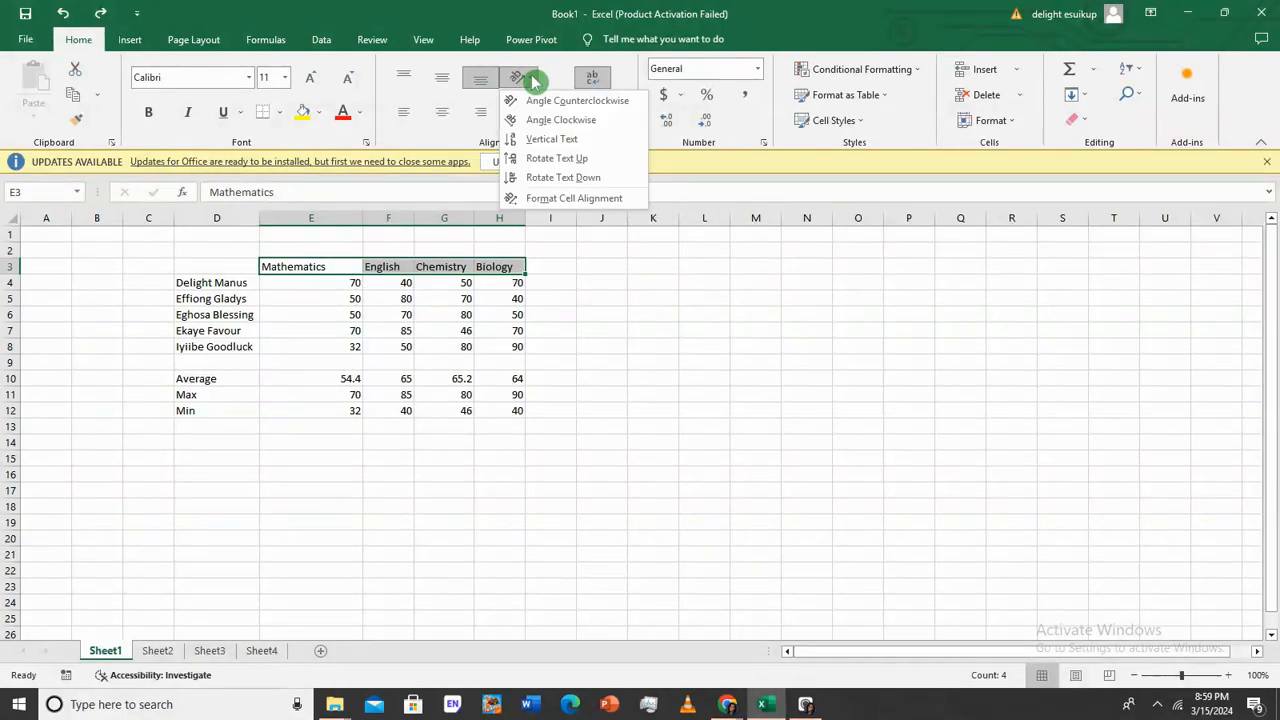
pyautogui.click(556, 159)
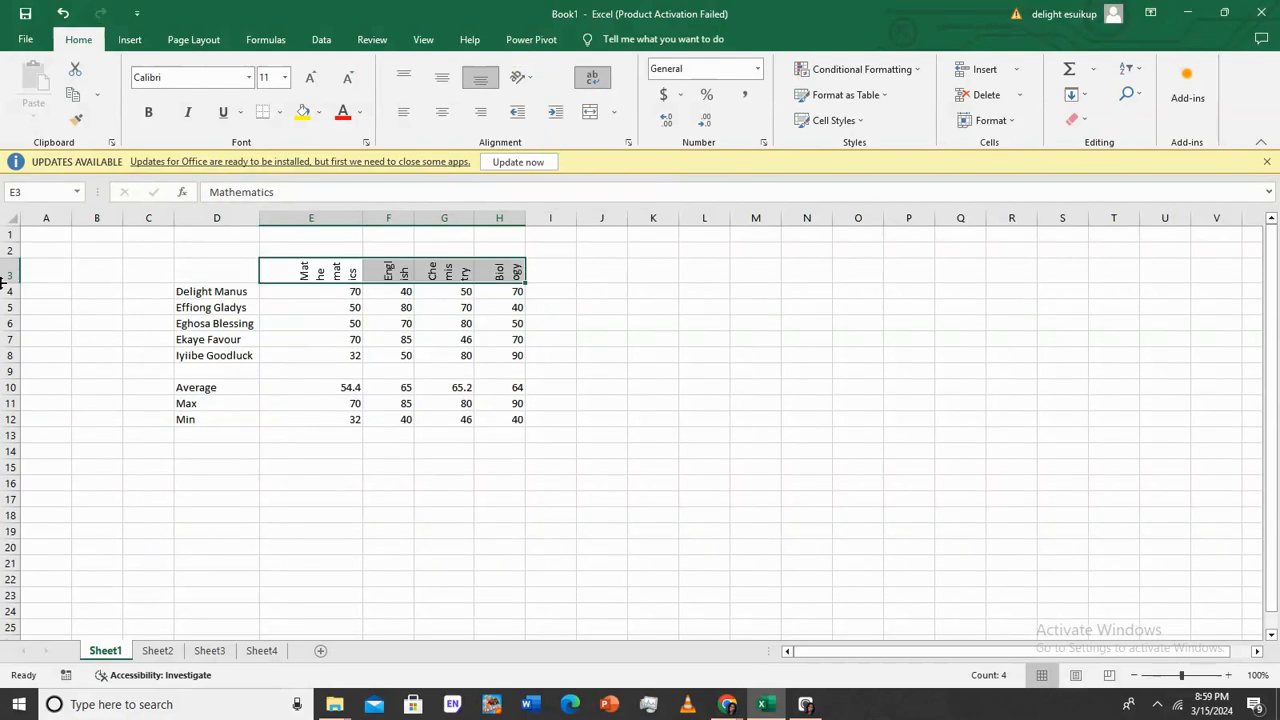
pyautogui.moveTo(18, 284); pyautogui.dragTo(18, 340)
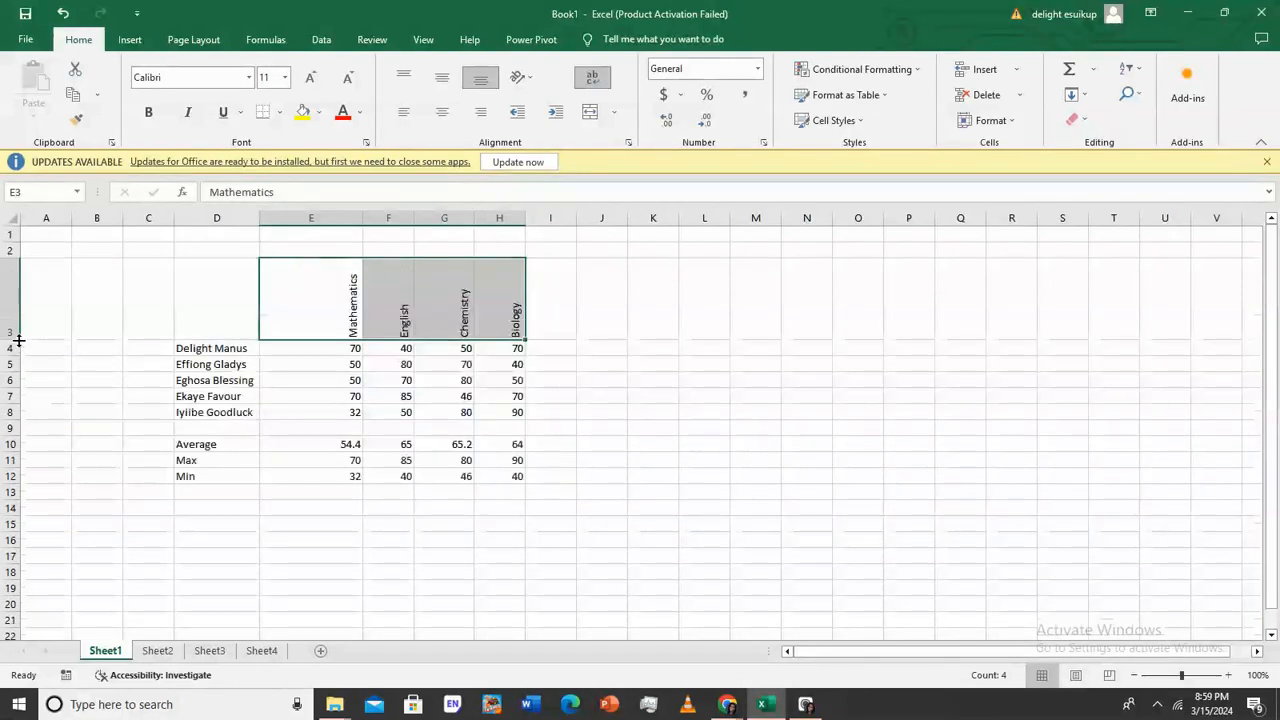
# Autofit columns E through H to their numbers, then select D3:H12
pyautogui.doubleClick(361, 220)
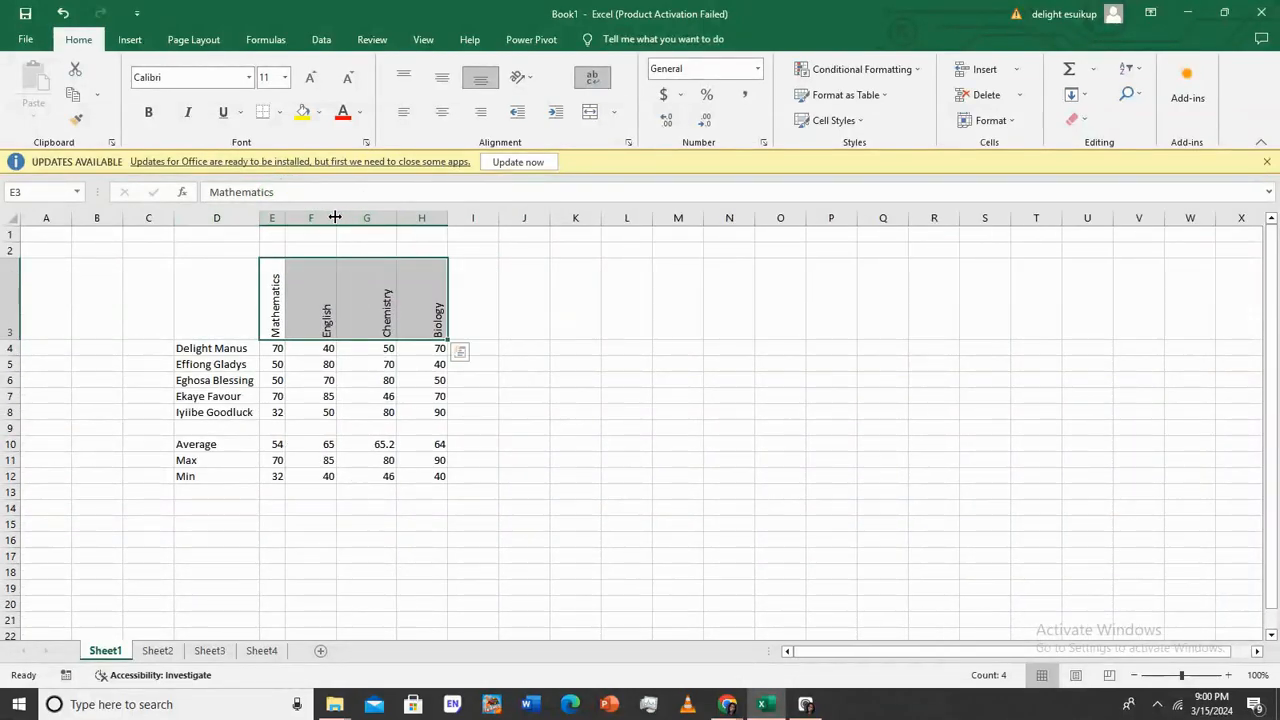
pyautogui.doubleClick(335, 217)
pyautogui.doubleClick(366, 217)
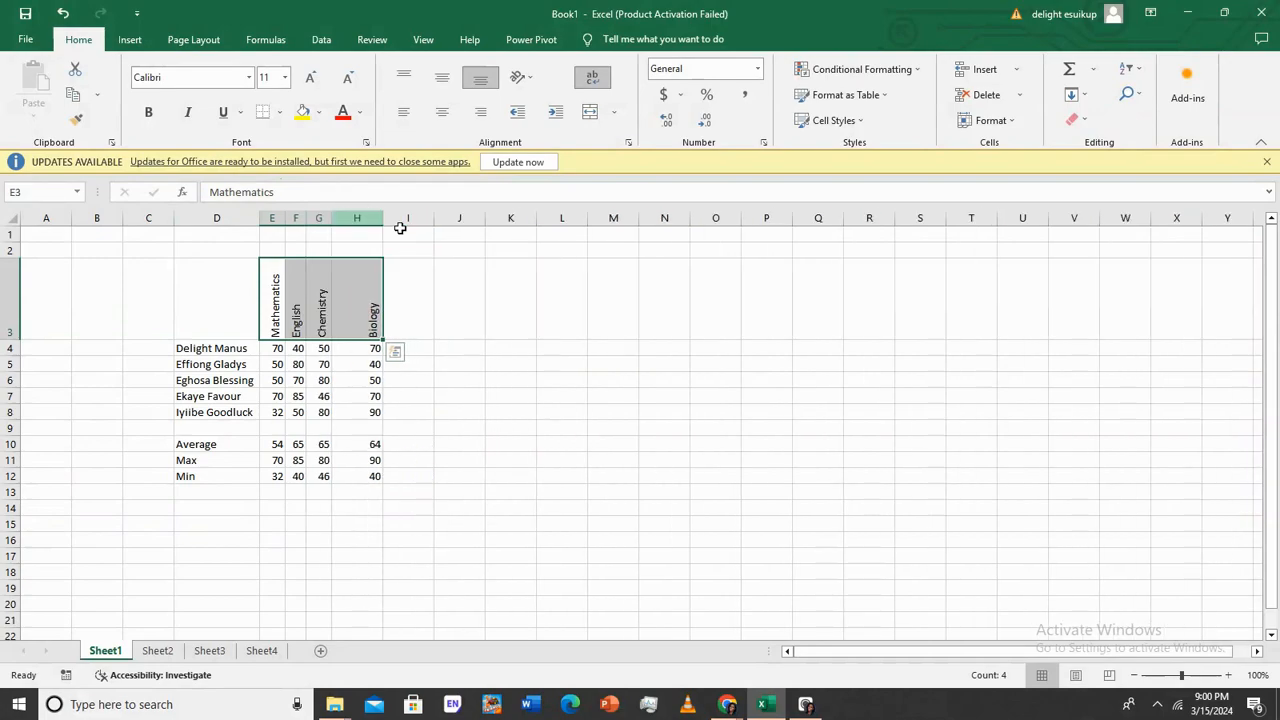
pyautogui.doubleClick(383, 218)
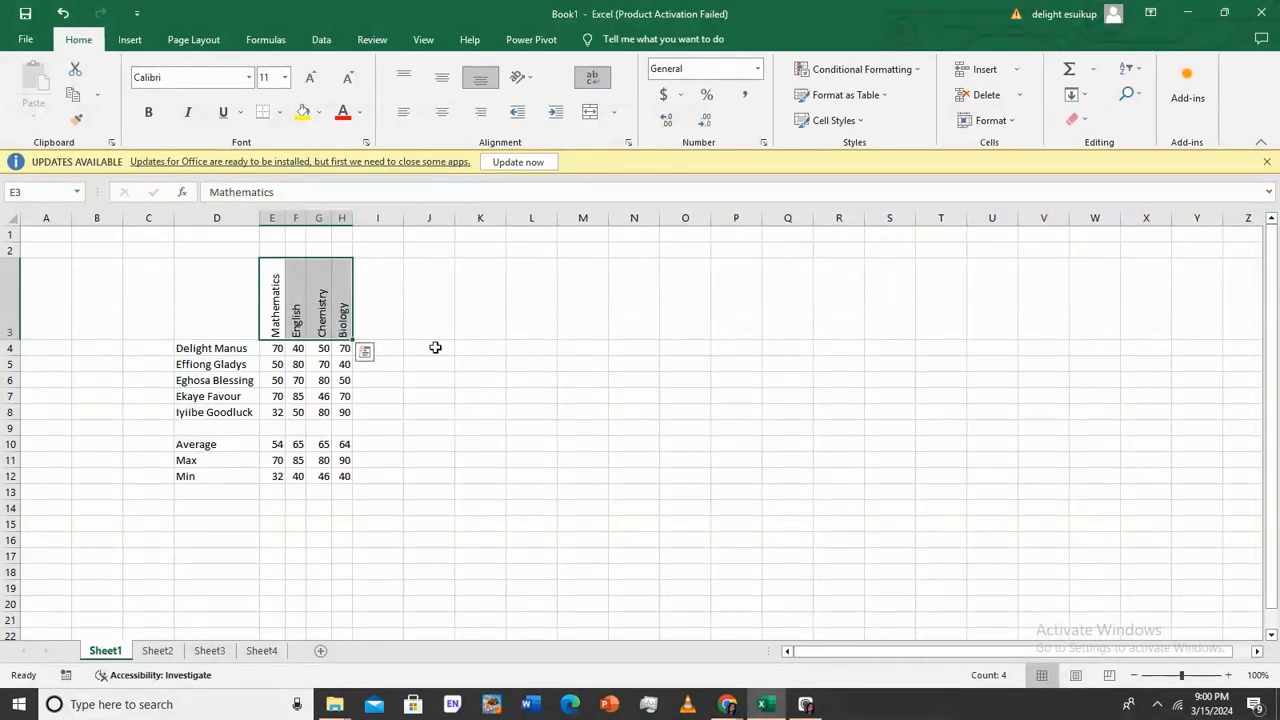
pyautogui.moveTo(232, 293); pyautogui.dragTo(337, 476)
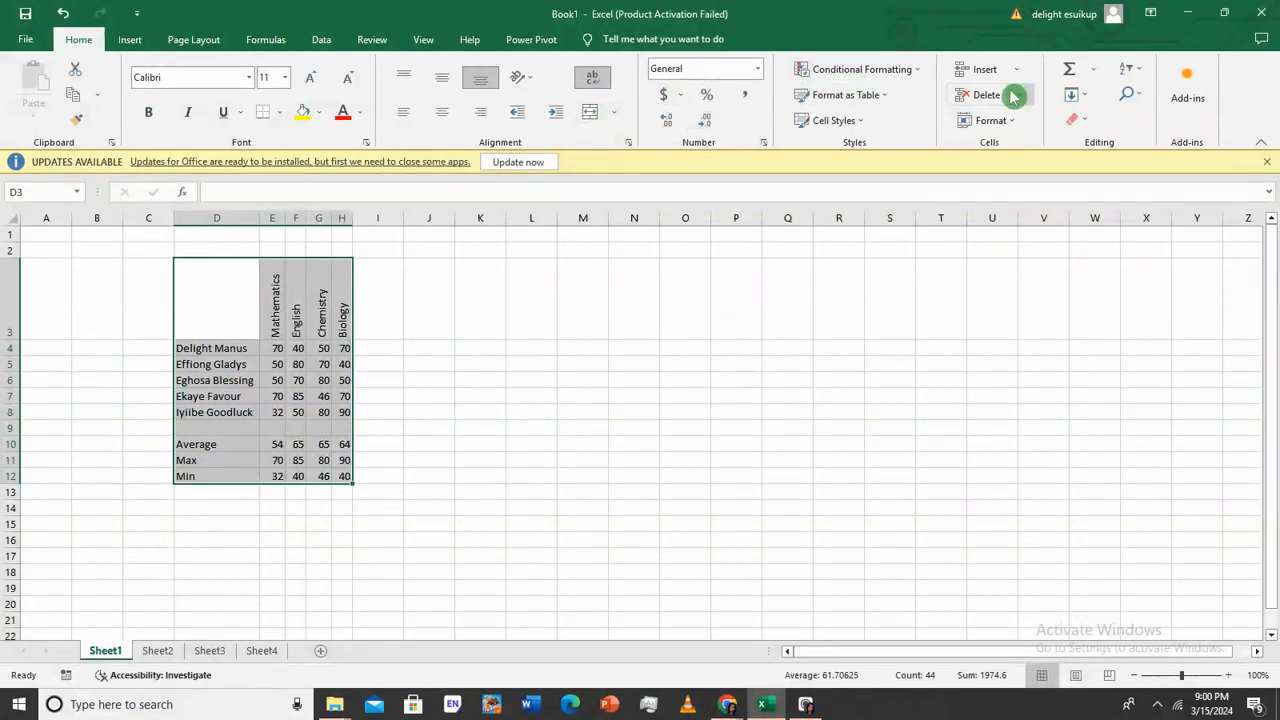
# Convert D3:H12 into a table with headers, undoing an accidental column E resize
pyautogui.click(136, 41)
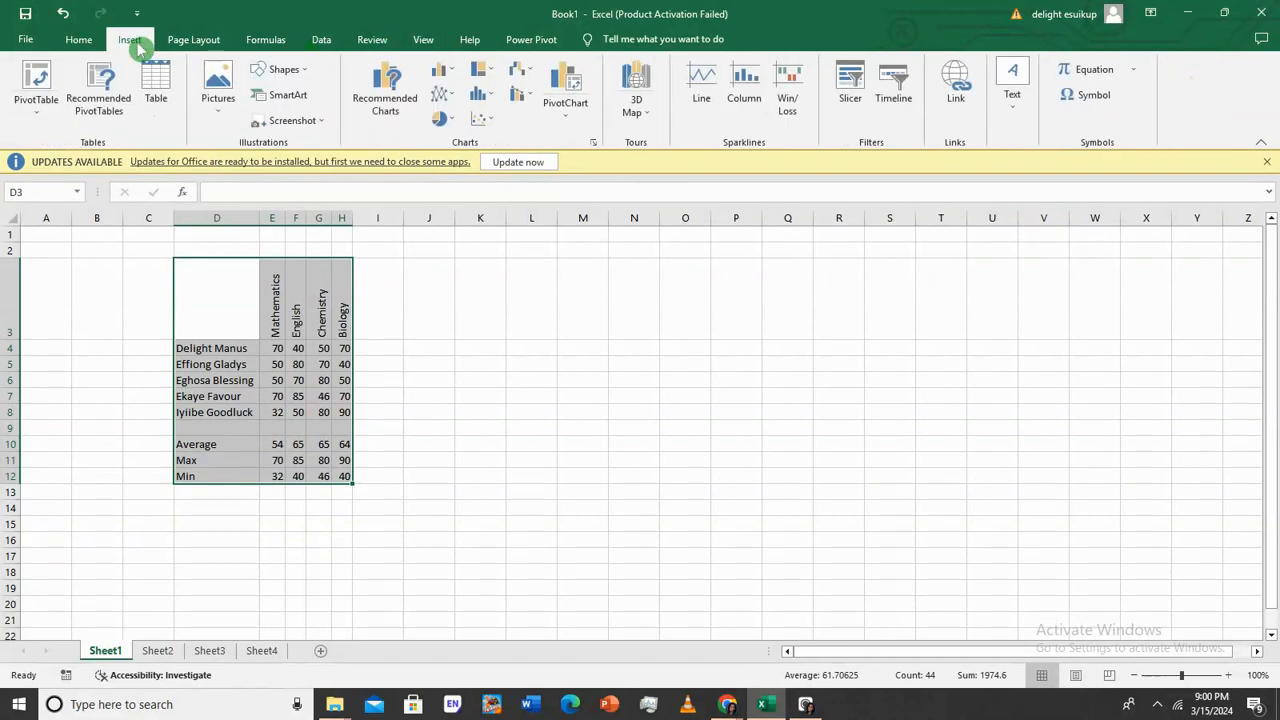
pyautogui.click(168, 96)
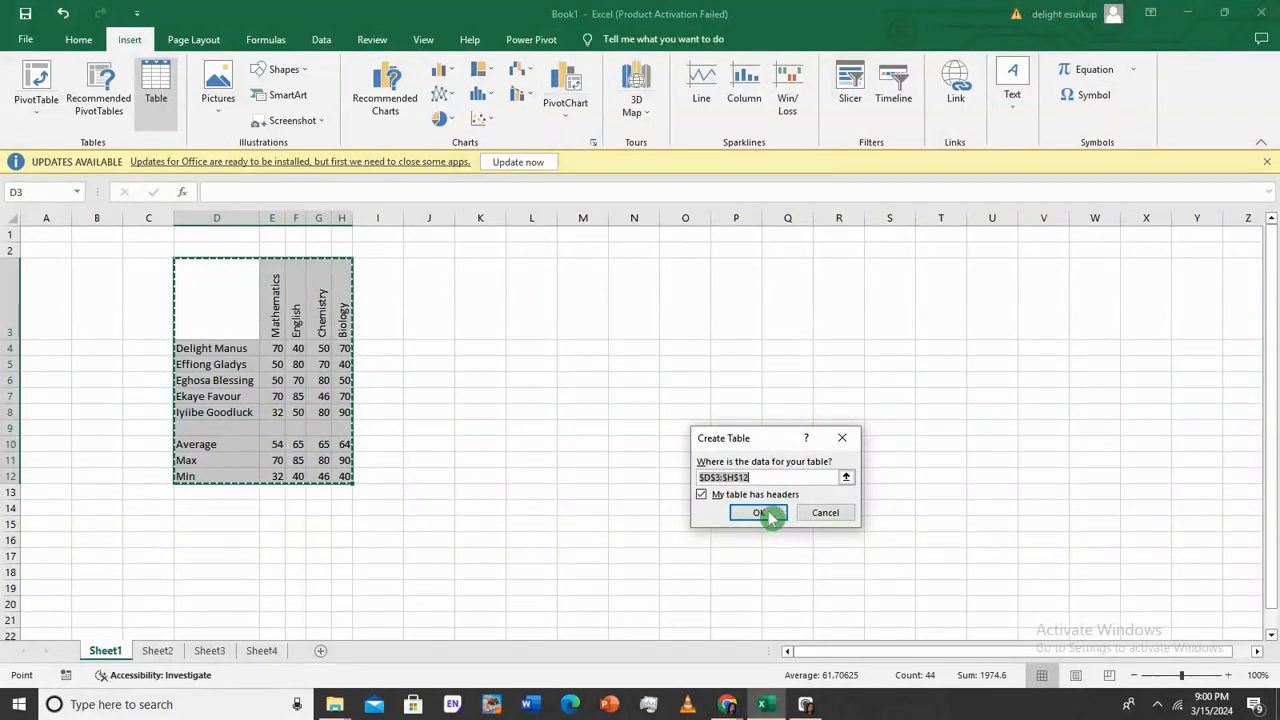
pyautogui.click(766, 514)
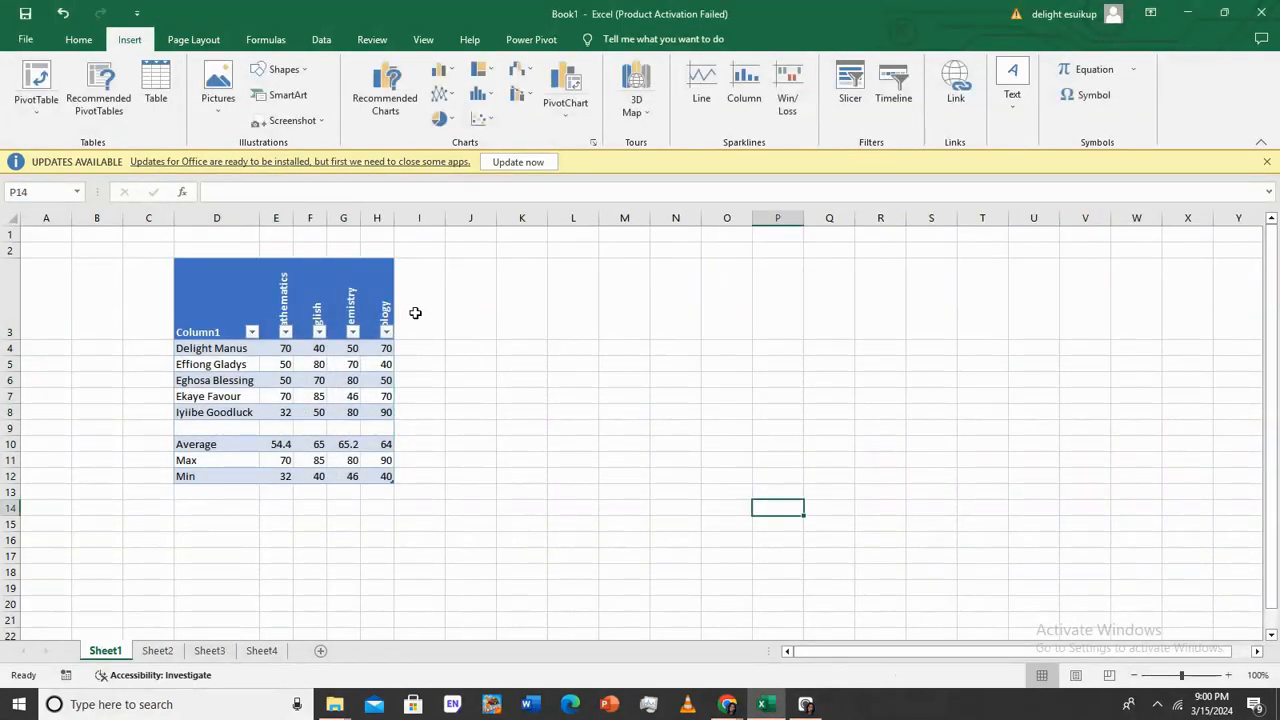
pyautogui.click(448, 298)
pyautogui.moveTo(293, 220); pyautogui.dragTo(304, 220)
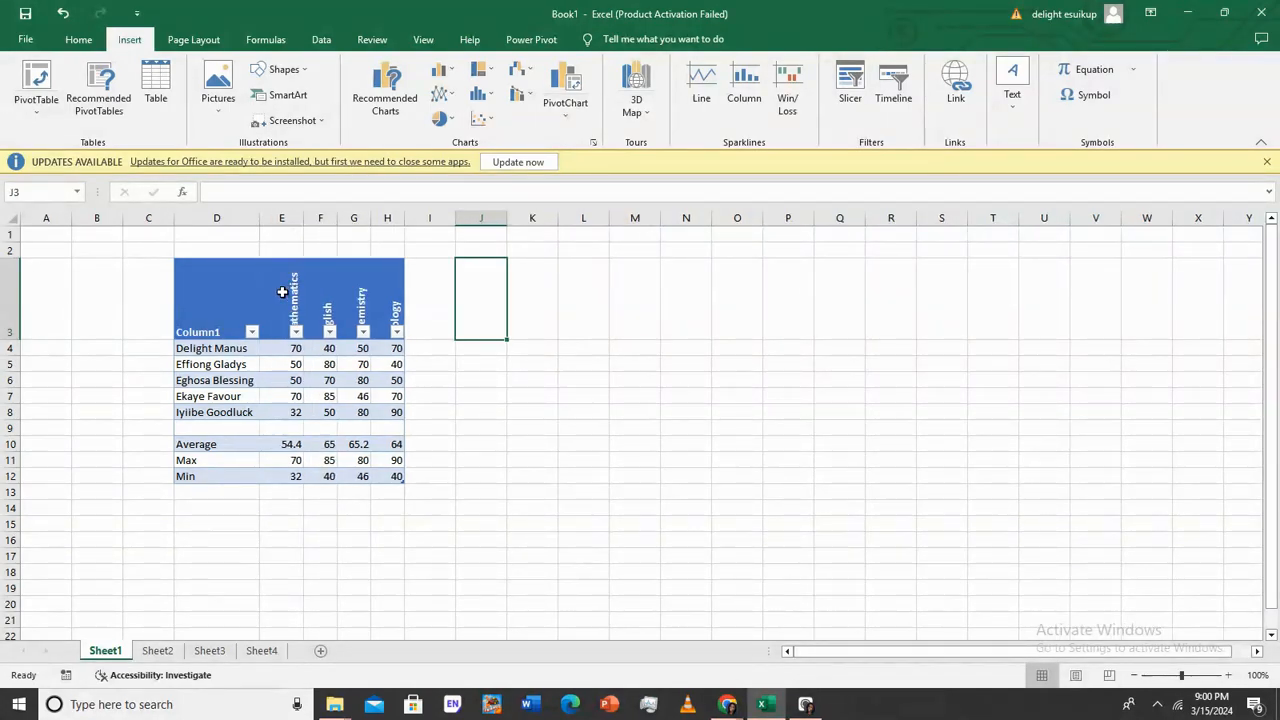
pyautogui.click(64, 13)
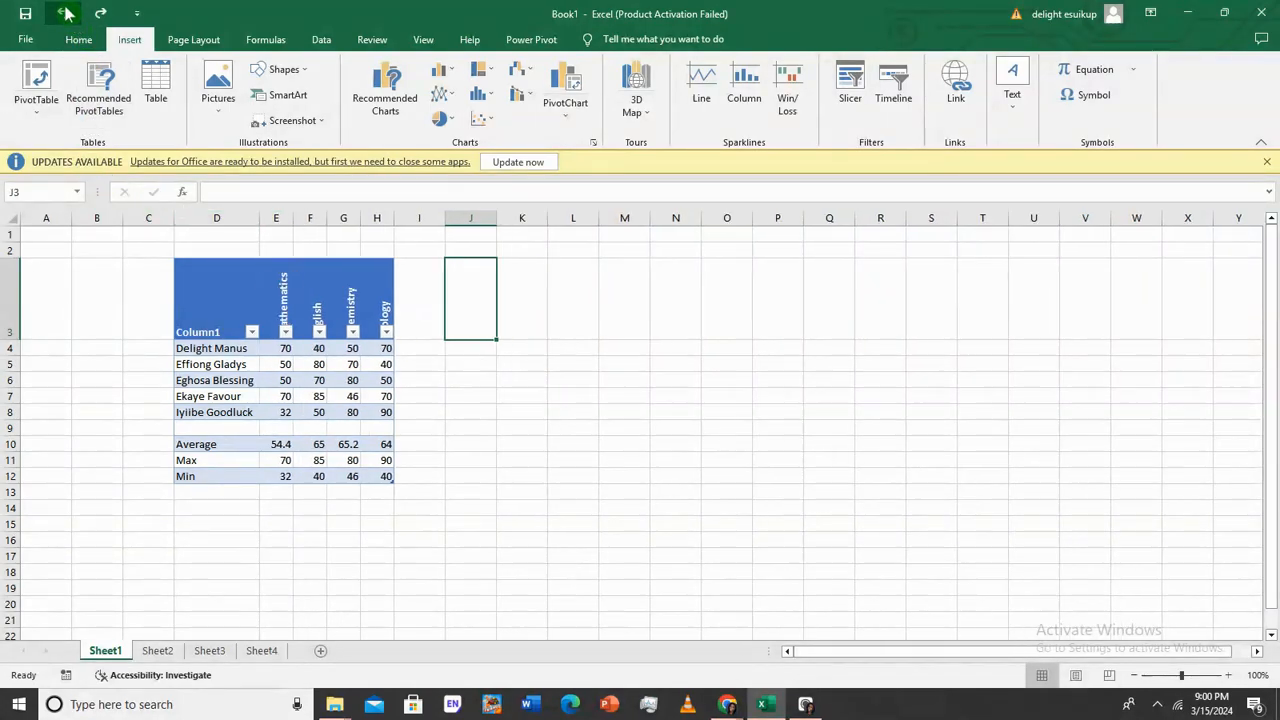
pyautogui.click(605, 400)
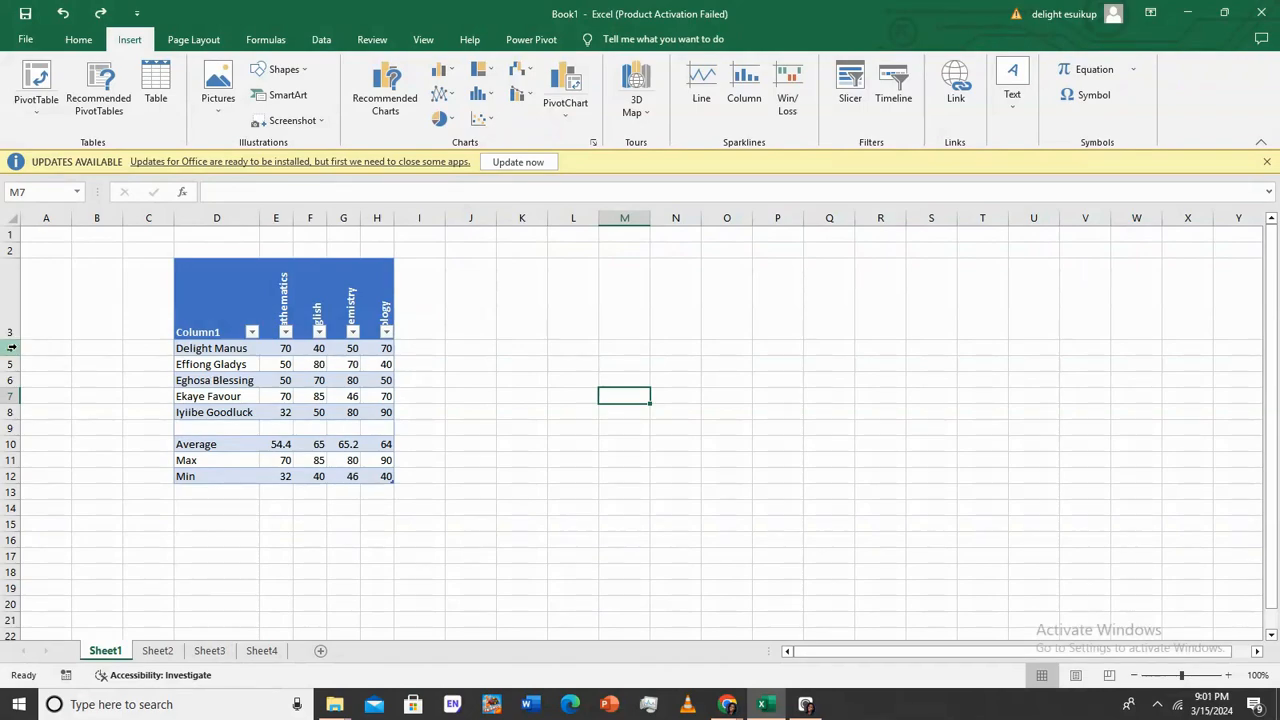
# Enter a Mathematics score /100 formula in I4 and fill it down to row 12
pyautogui.click(427, 350)
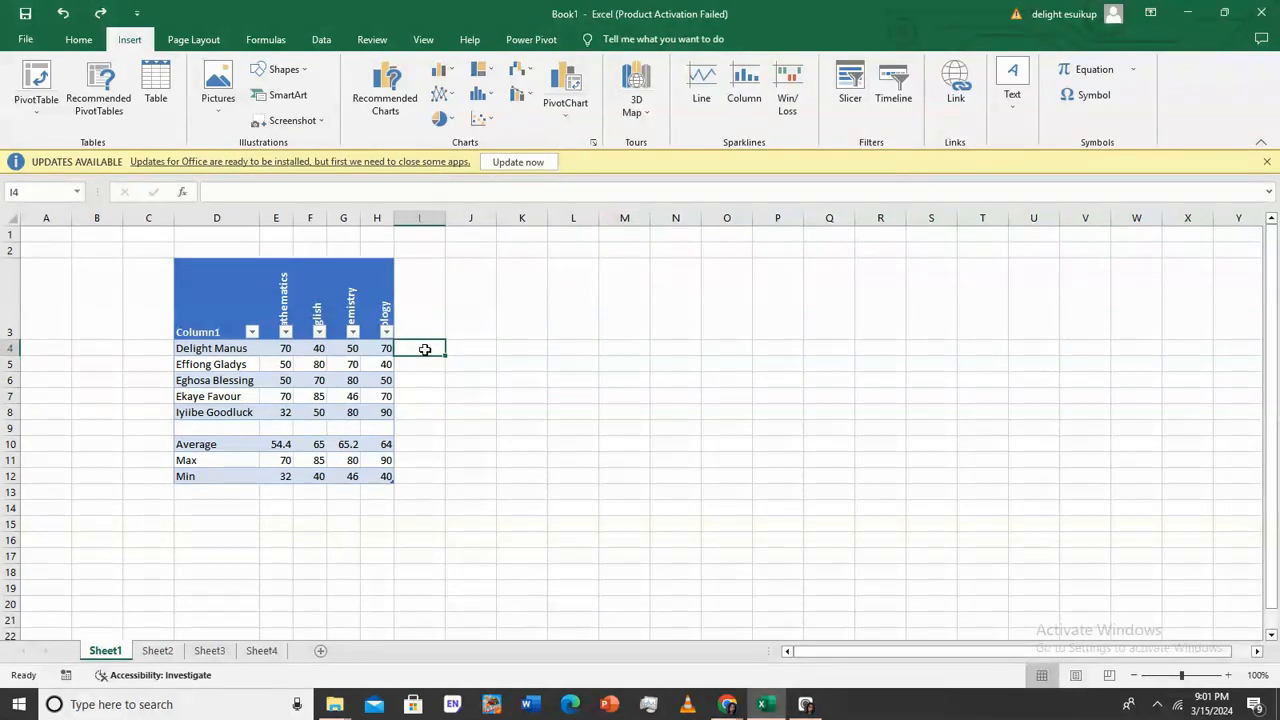
pyautogui.write('=')
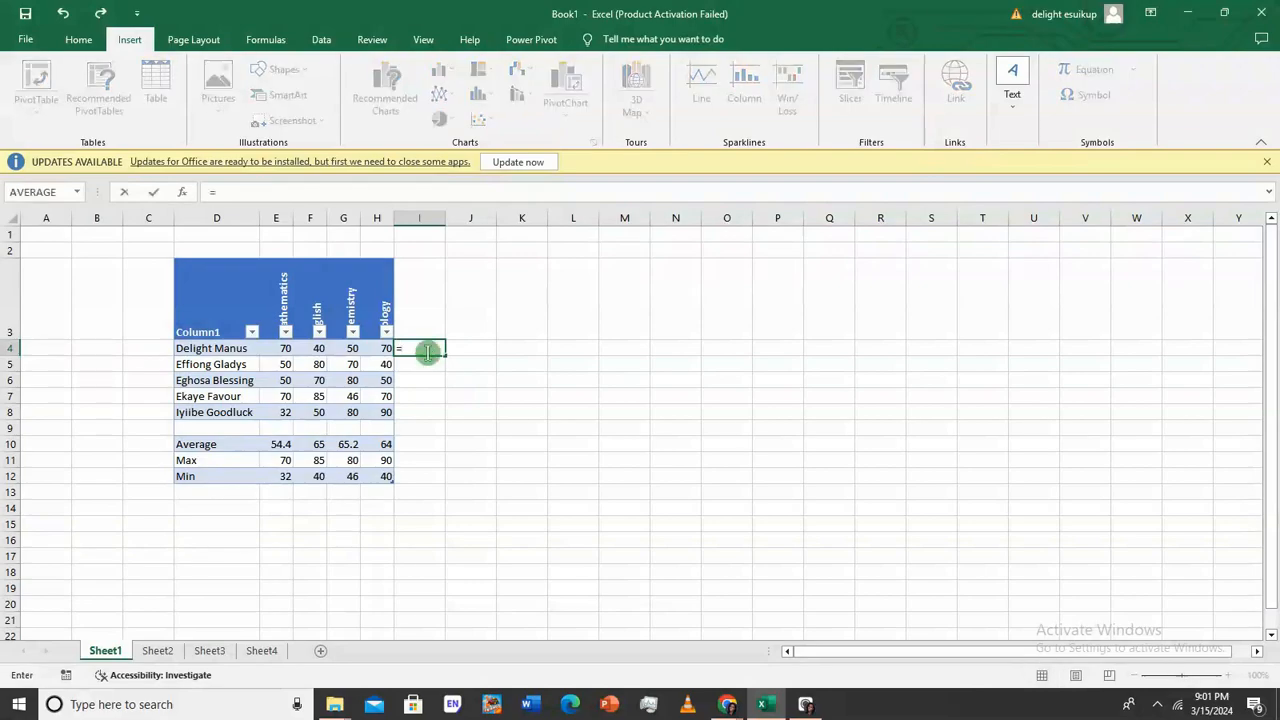
pyautogui.click(287, 348)
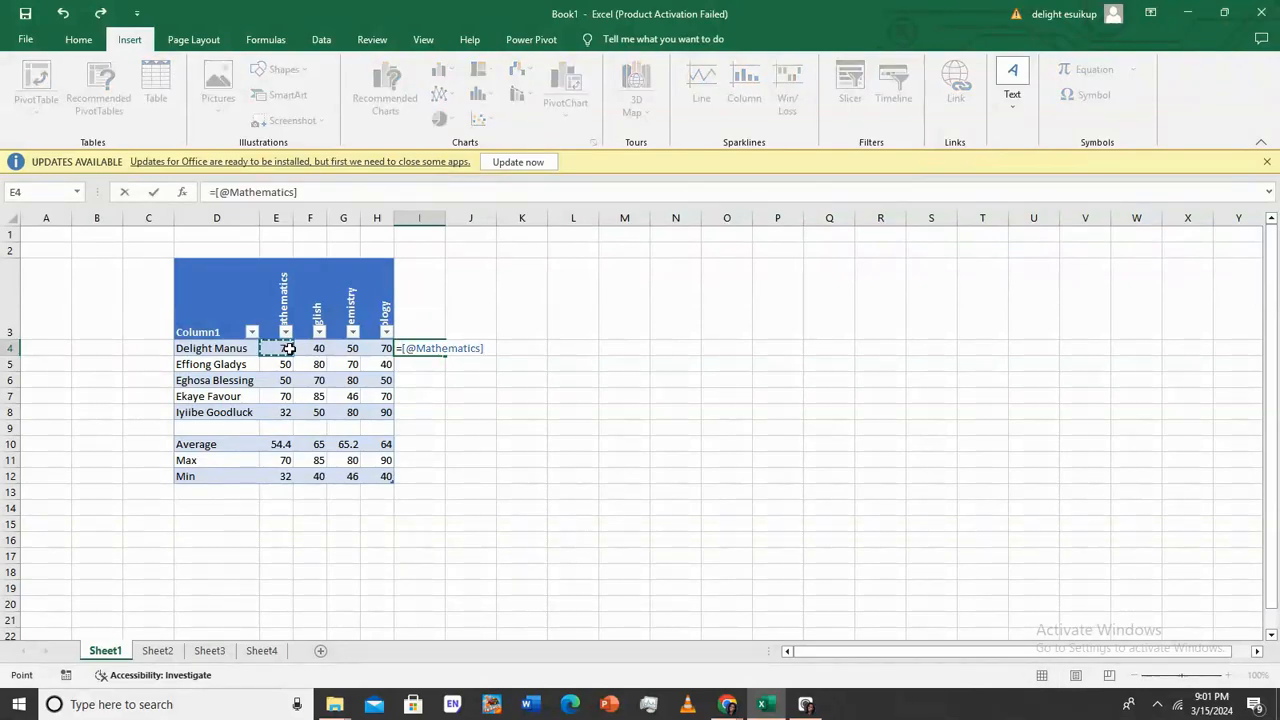
pyautogui.write('/100')
pyautogui.press('Return')
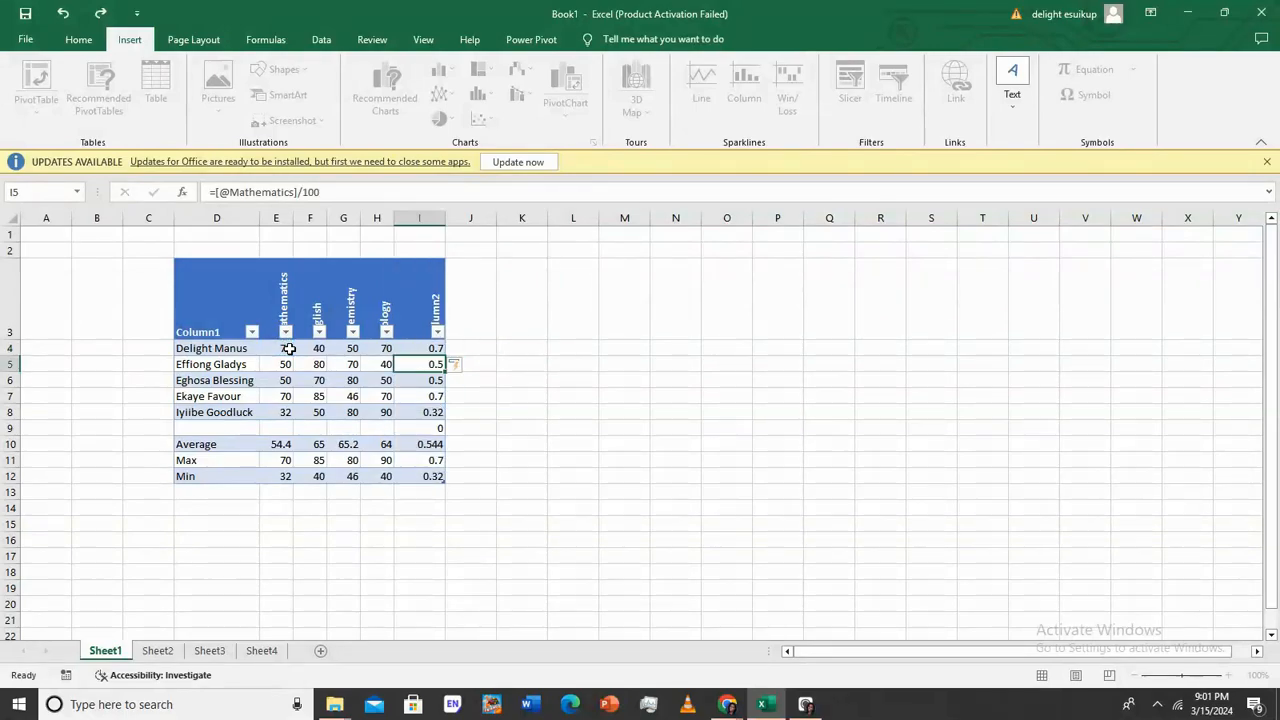
pyautogui.click(435, 348)
pyautogui.moveTo(445, 356); pyautogui.dragTo(446, 484)
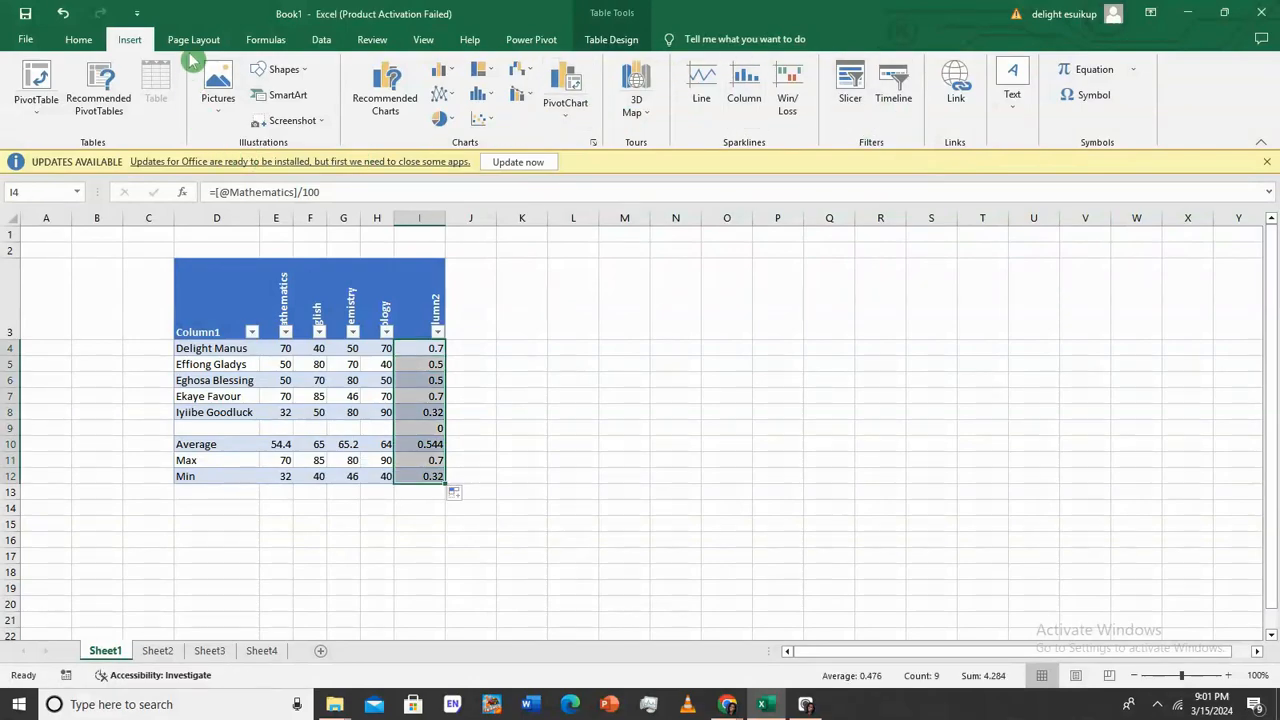
# Format I4:I12 as Percentage and clear the stray 0.00% in I9
pyautogui.click(80, 44)
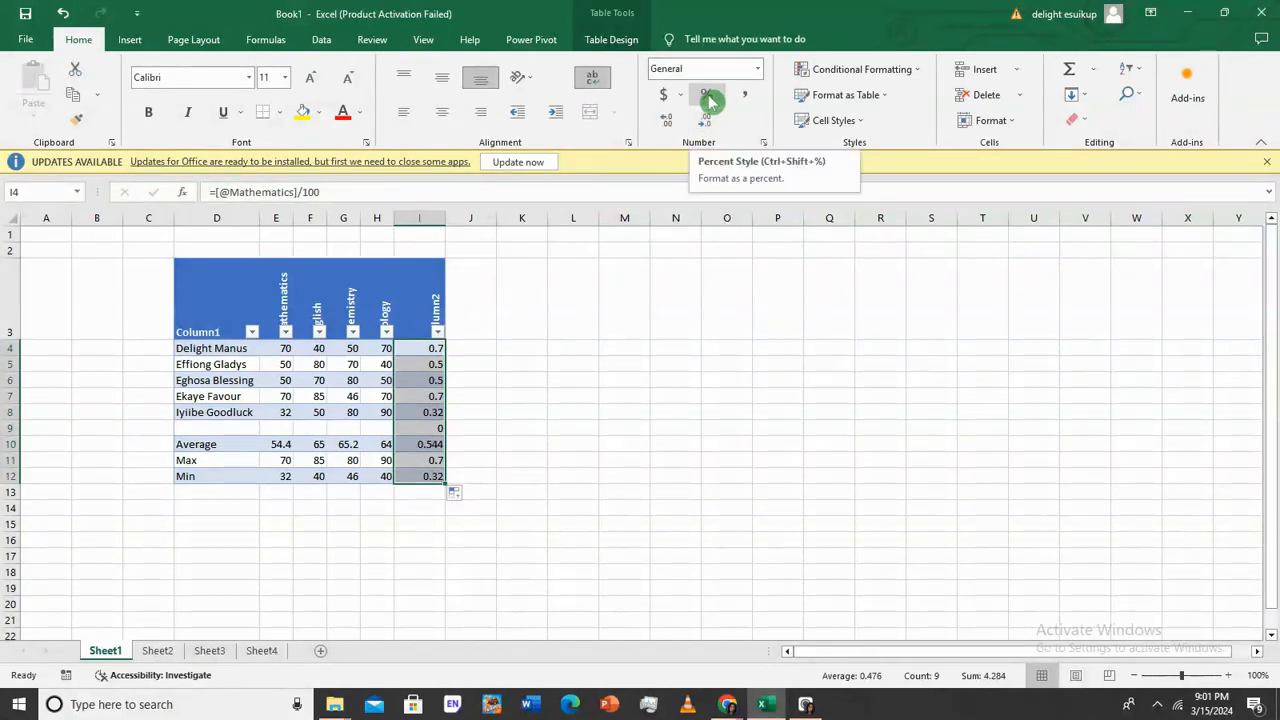
pyautogui.click(762, 70)
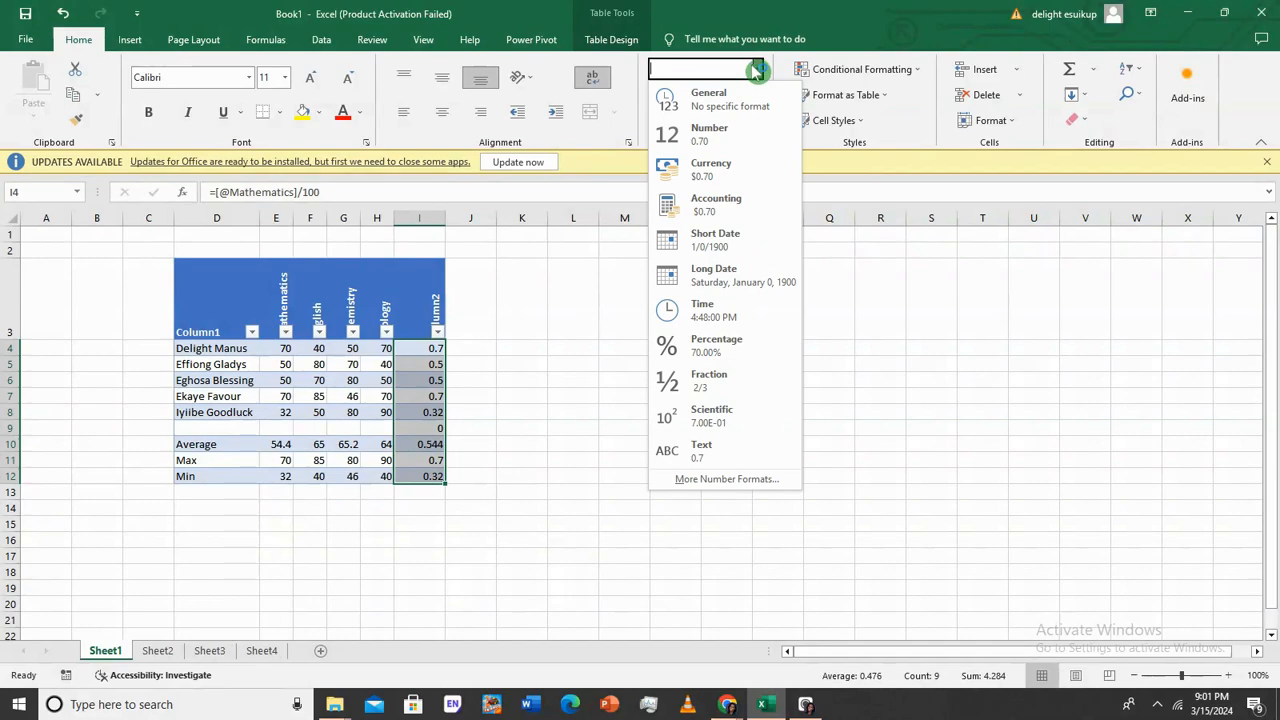
pyautogui.click(714, 350)
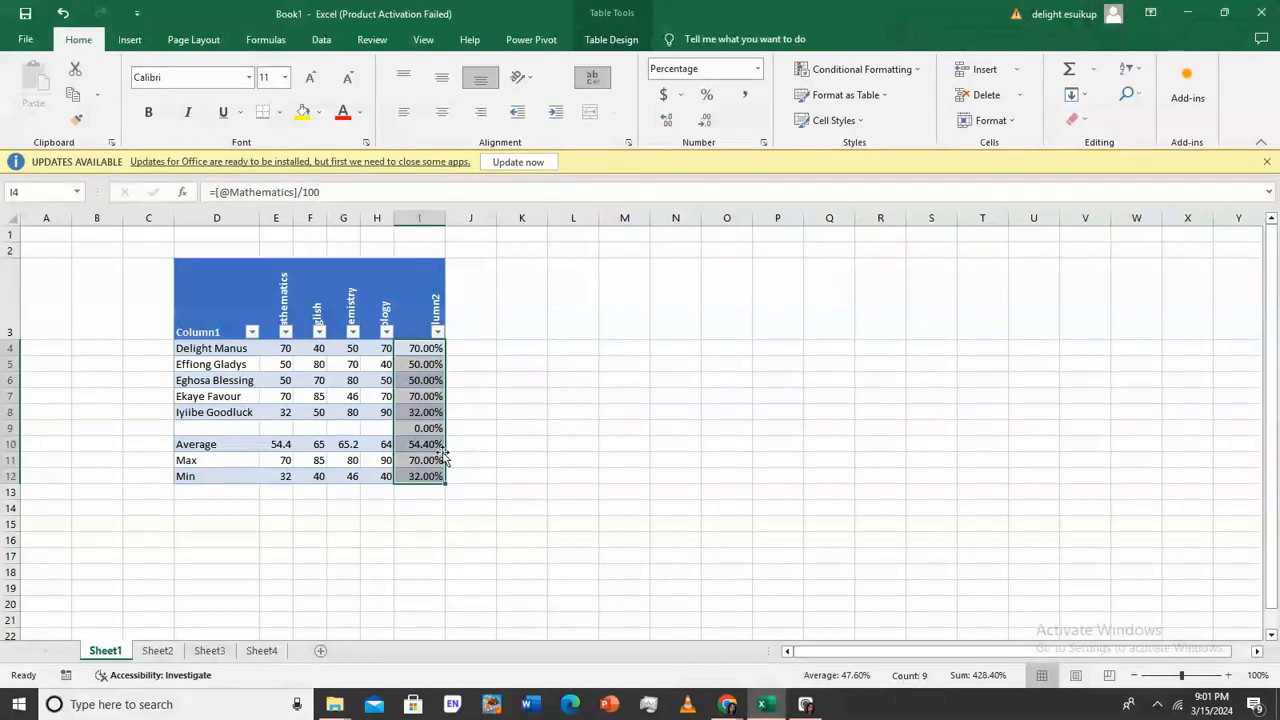
pyautogui.click(392, 430)
pyautogui.moveTo(400, 436); pyautogui.dragTo(428, 432)
pyautogui.click(424, 318)
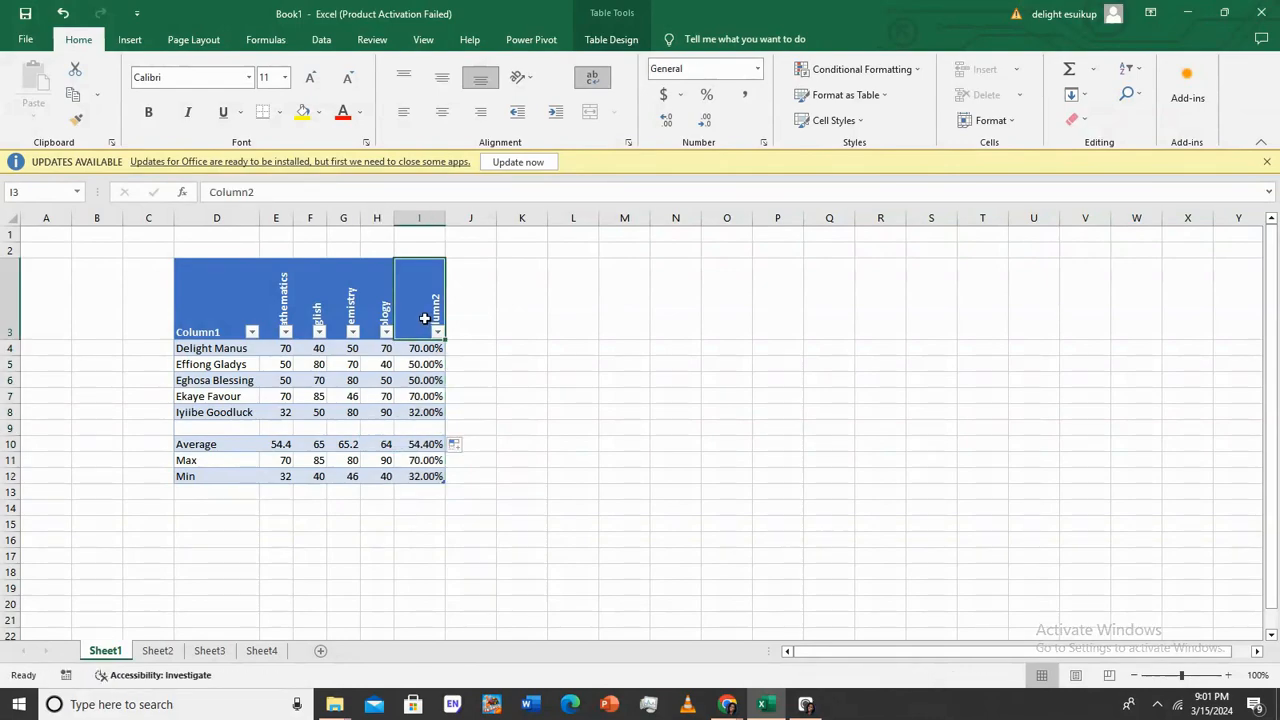
# Head column I 'Mathematics %' and fill the percentage formulas right into three new columns
pyautogui.write('Mat')
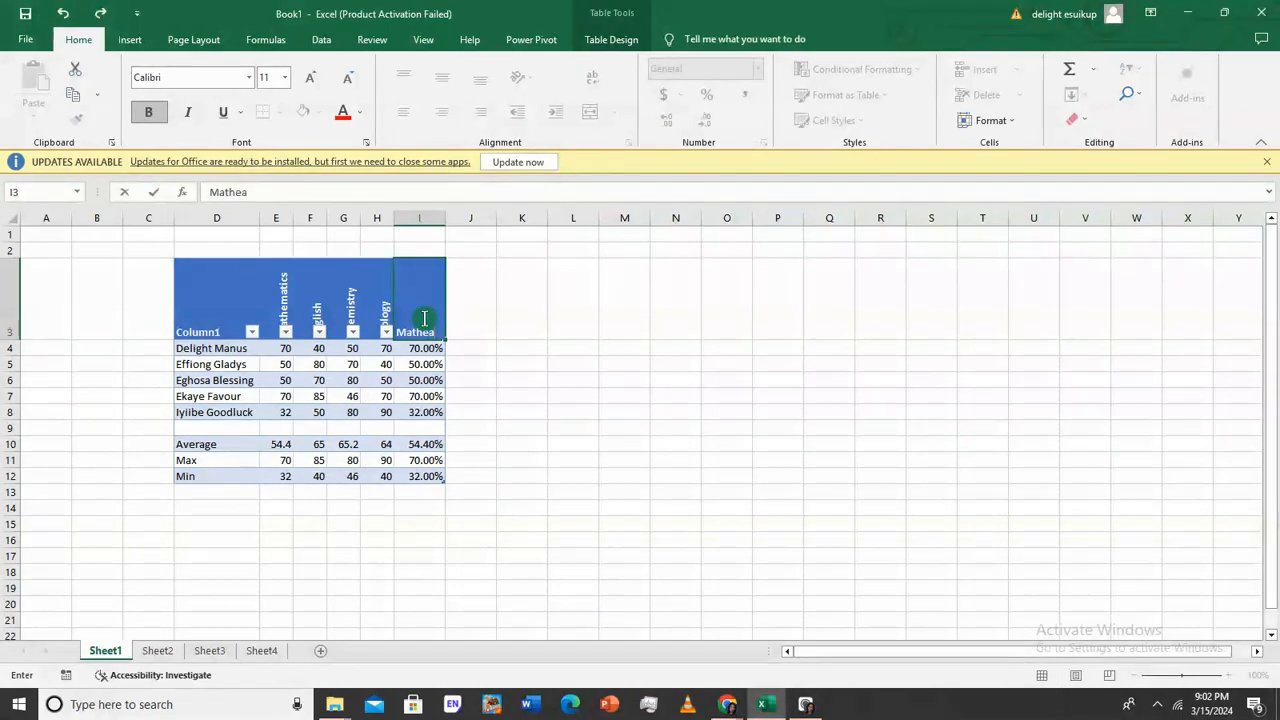
pyautogui.write('hmatics %')
pyautogui.press('Return')
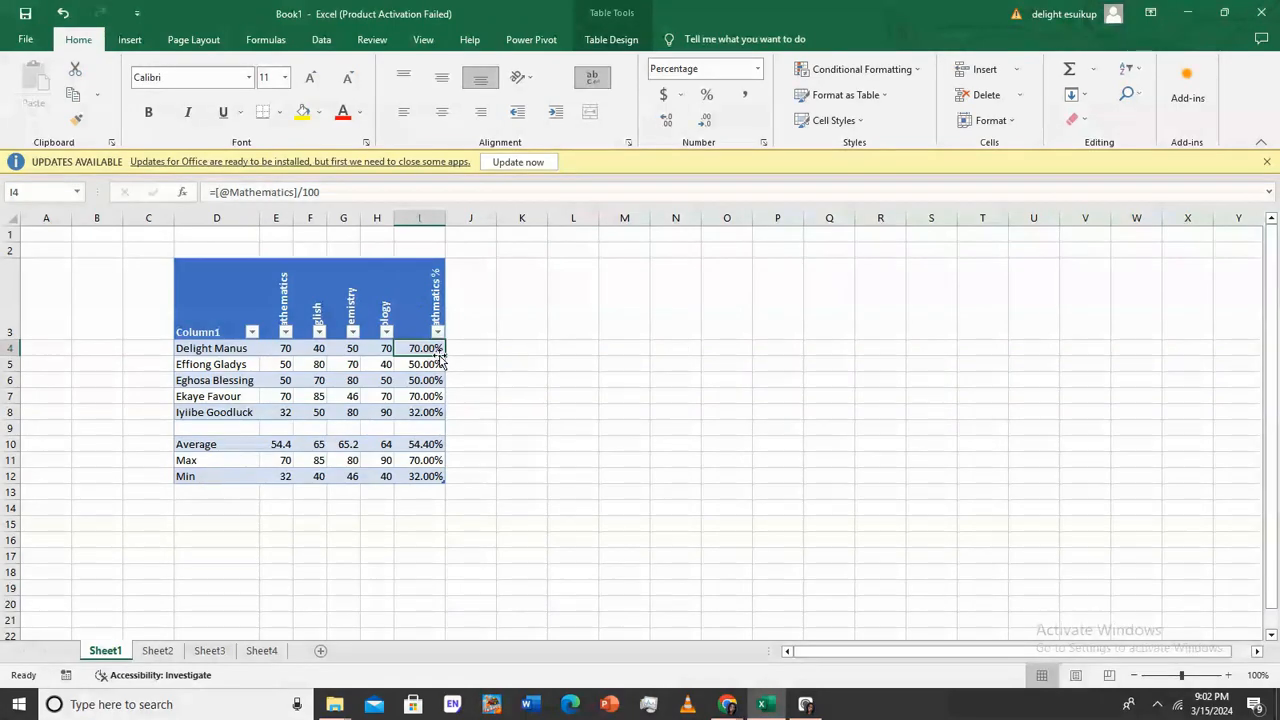
pyautogui.moveTo(446, 352); pyautogui.dragTo(546, 423)
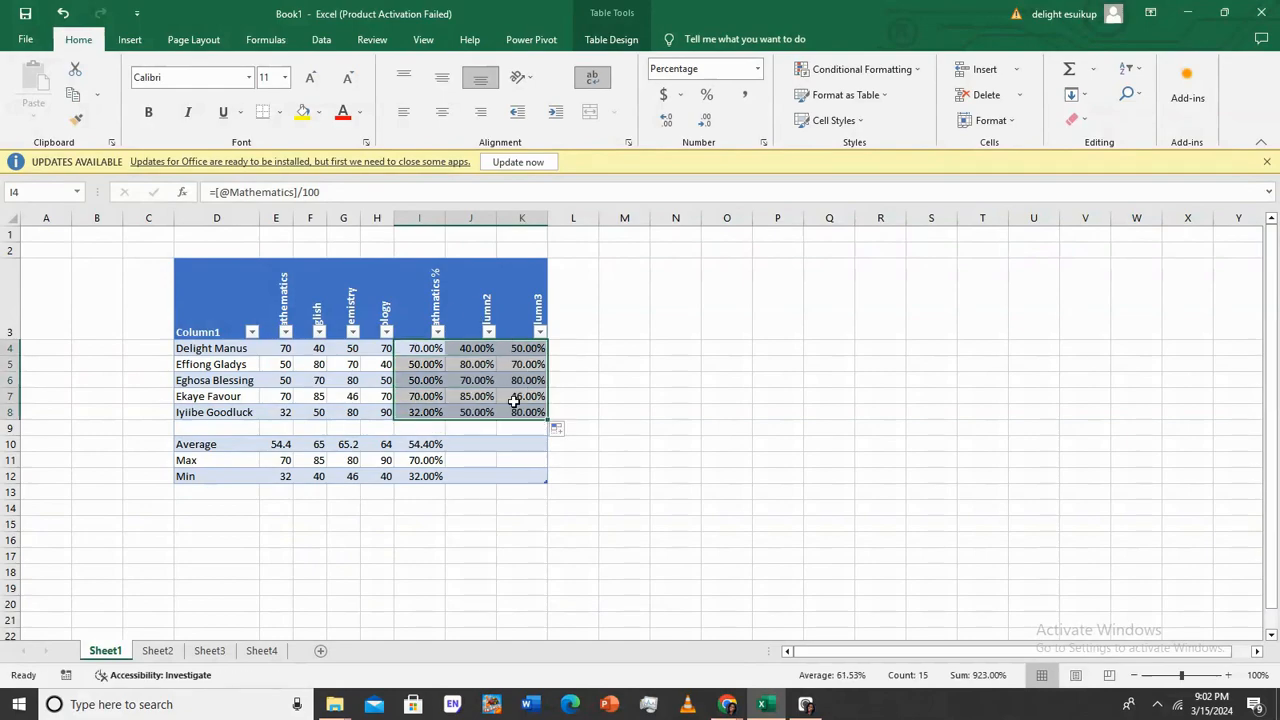
pyautogui.moveTo(557, 424); pyautogui.dragTo(594, 424)
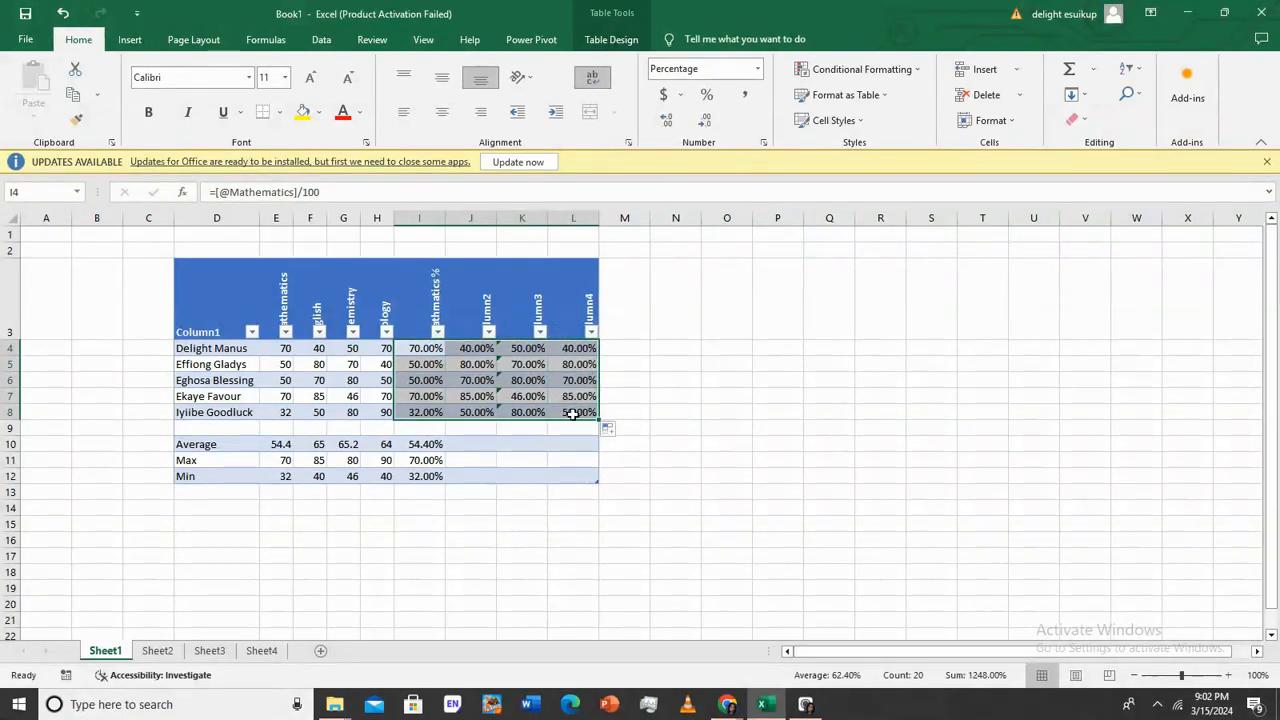
pyautogui.click(729, 369)
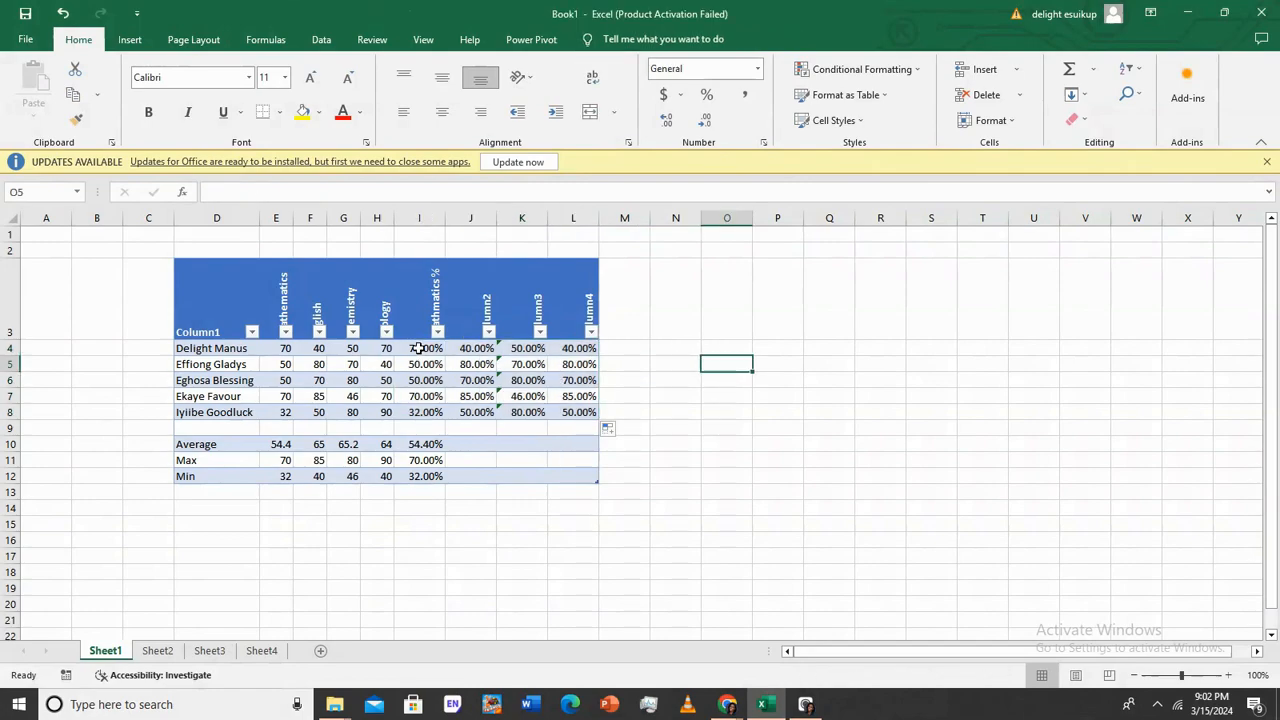
pyautogui.moveTo(418, 348); pyautogui.dragTo(433, 415)
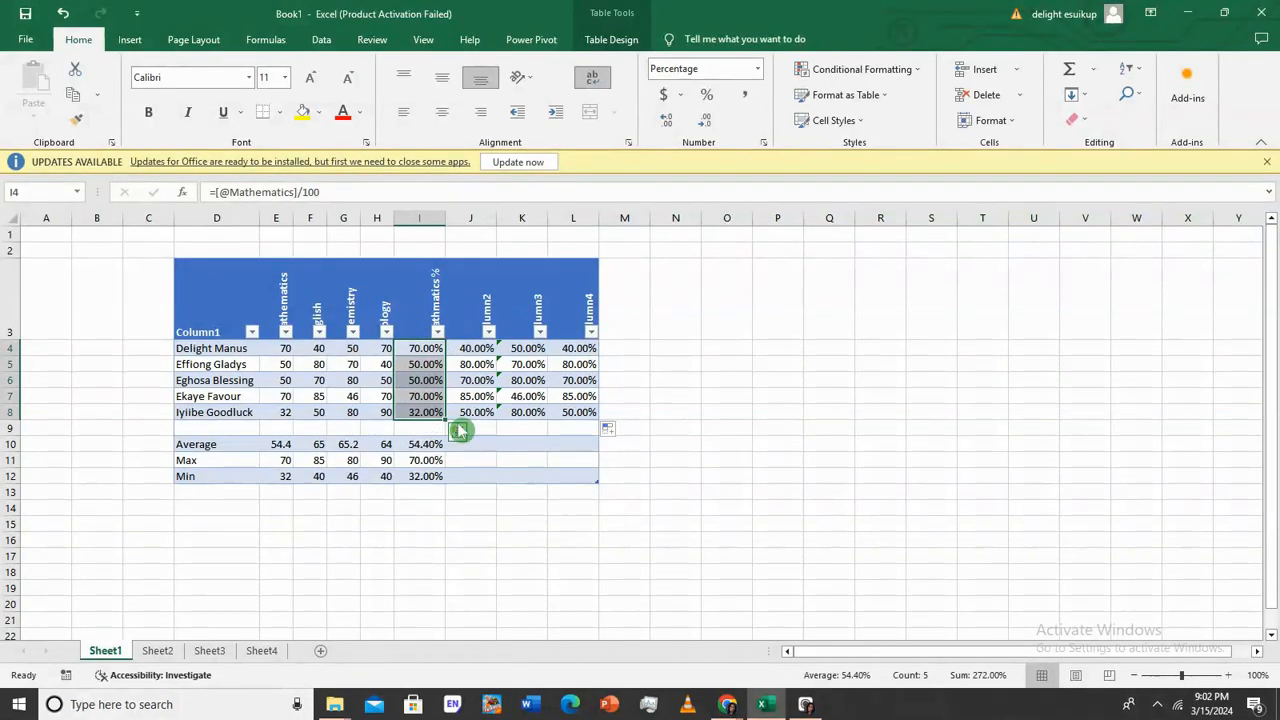
# Start a Less Than highlight rule on I4:I8 with a 50.00% threshold
pyautogui.click(921, 70)
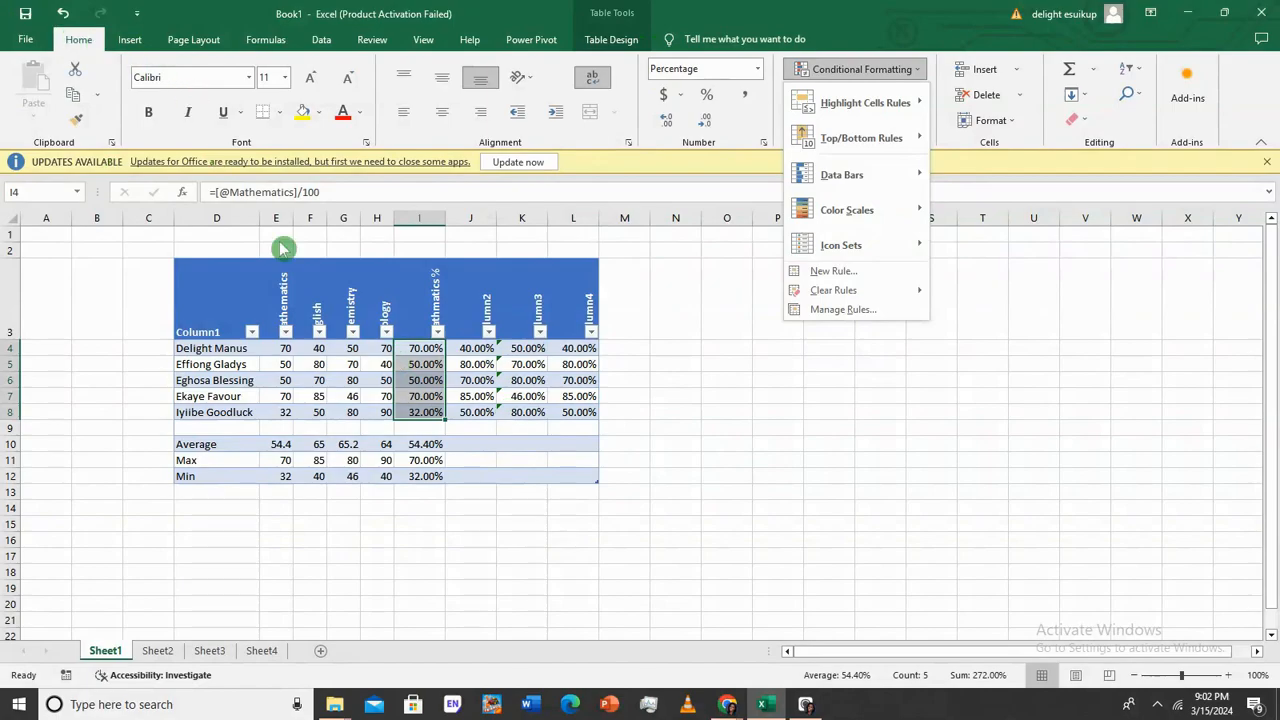
pyautogui.click(652, 374)
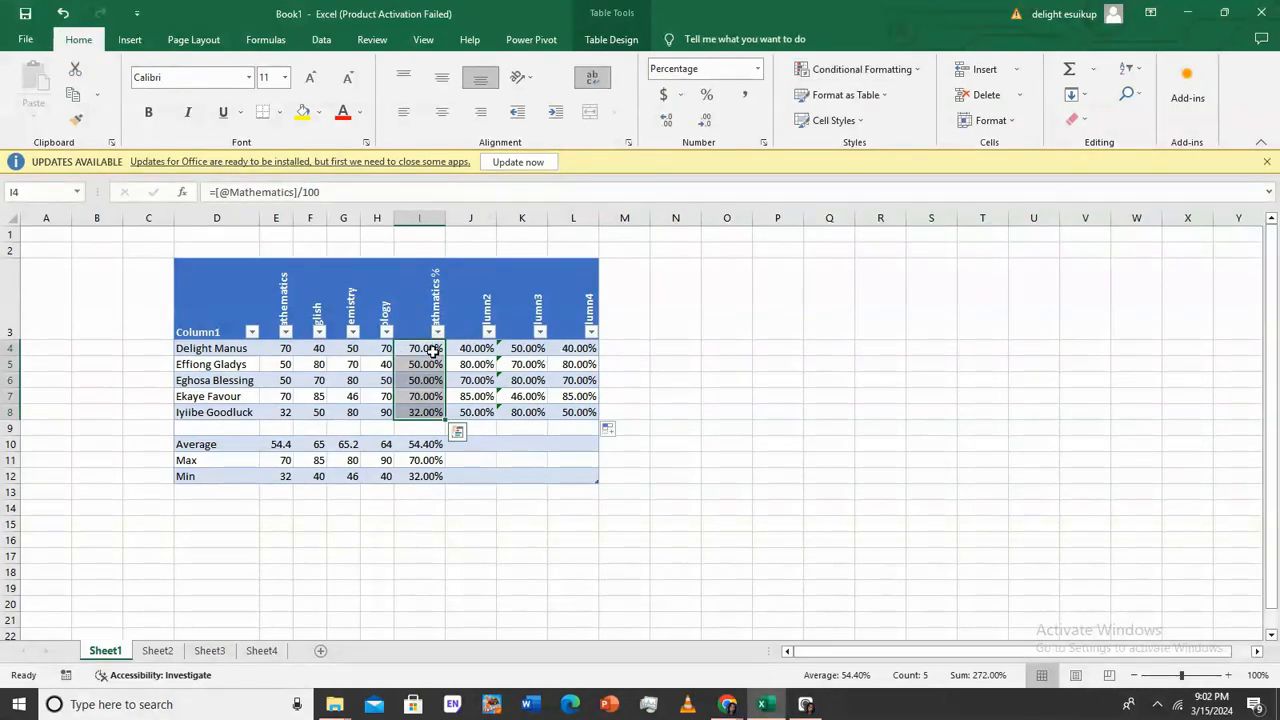
pyautogui.click(930, 74)
pyautogui.moveTo(908, 104)
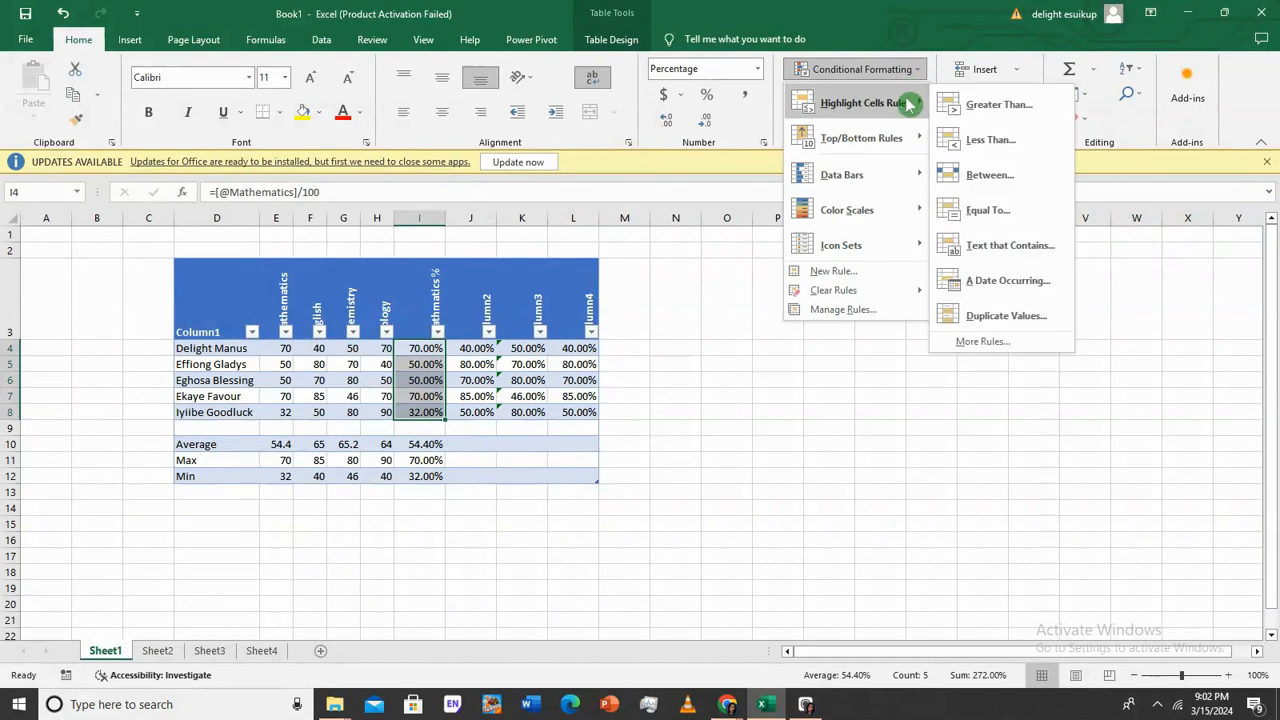
pyautogui.click(965, 107)
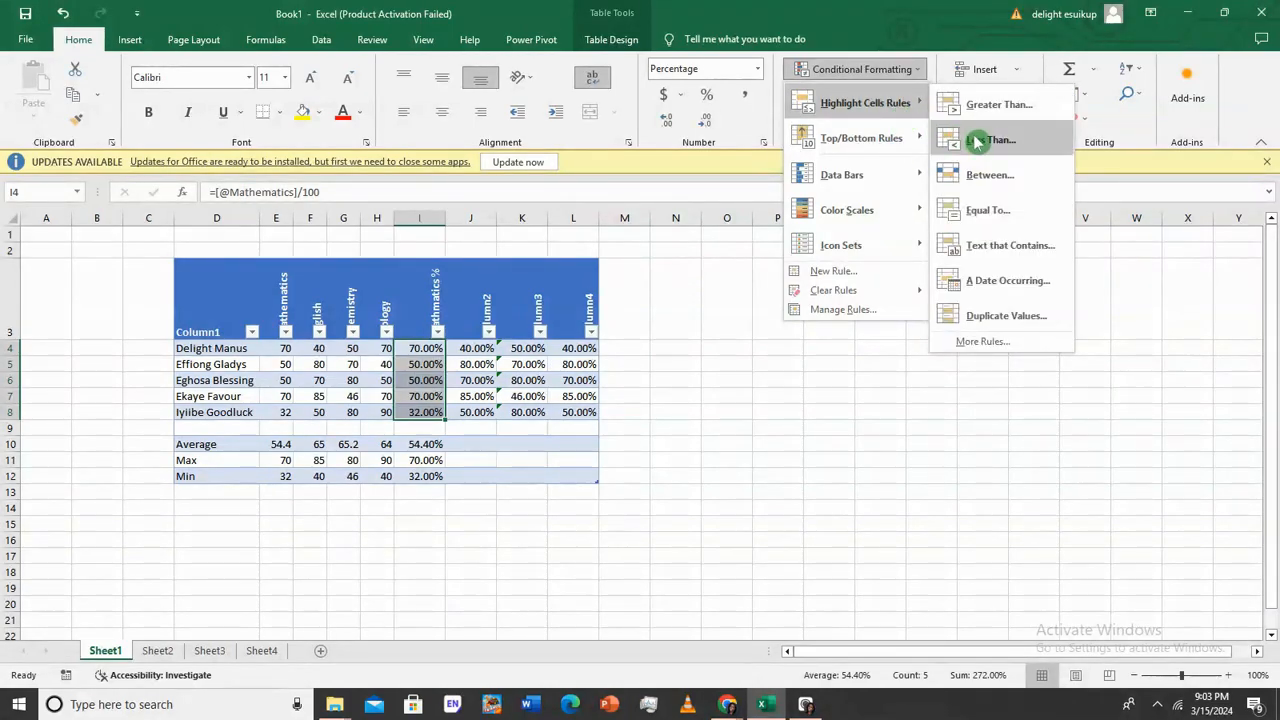
pyautogui.click(976, 141)
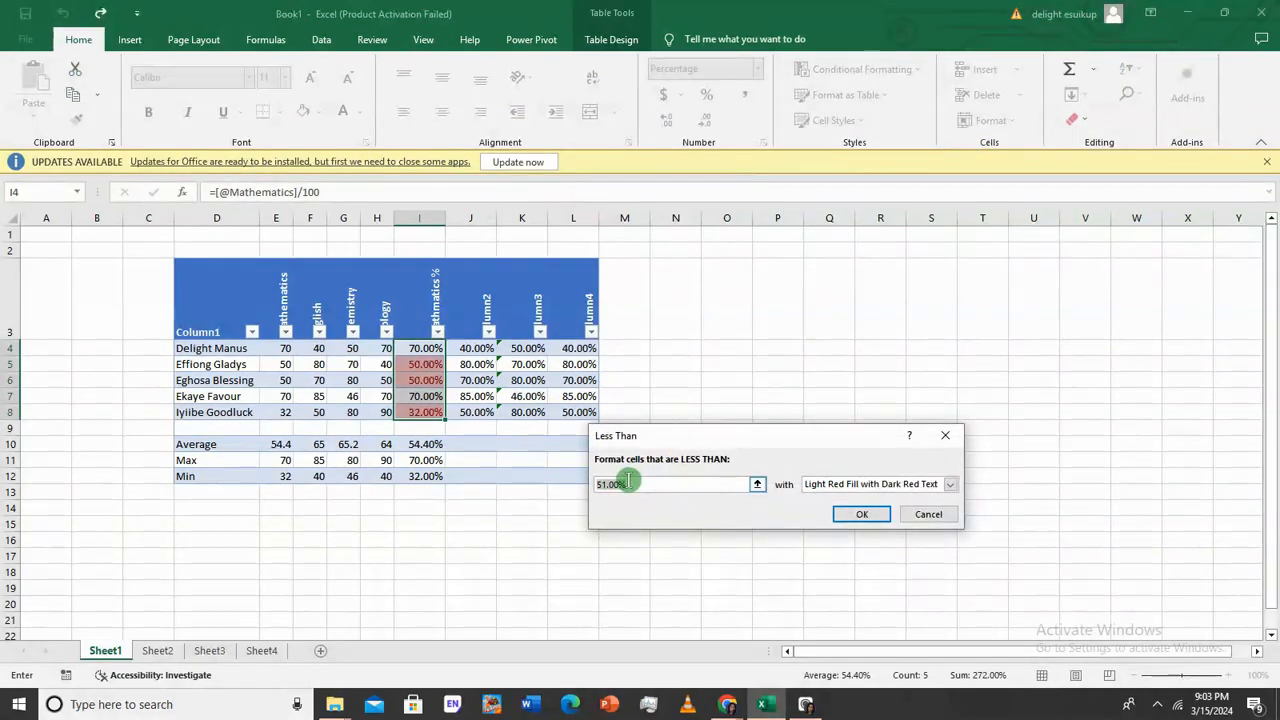
pyautogui.click(610, 484)
pyautogui.press('Left')
pyautogui.press('Right')
pyautogui.press('Right')
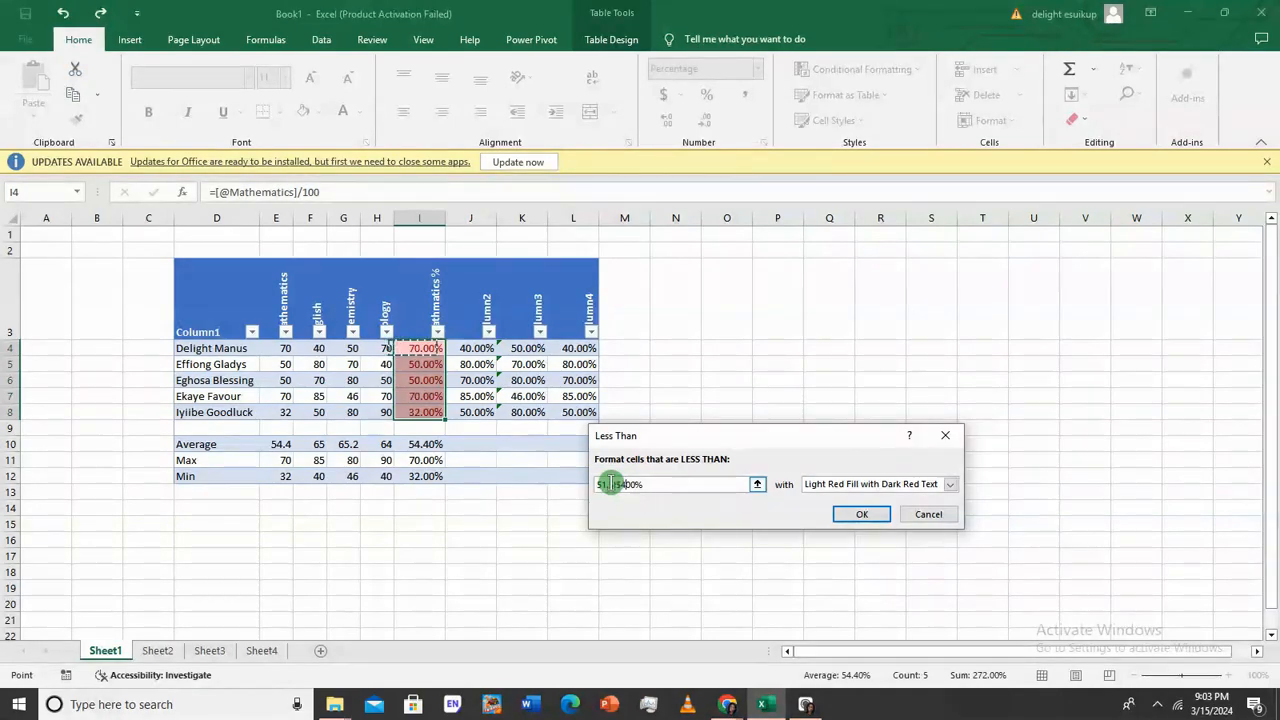
pyautogui.doubleClick(650, 484)
pyautogui.write('50.')
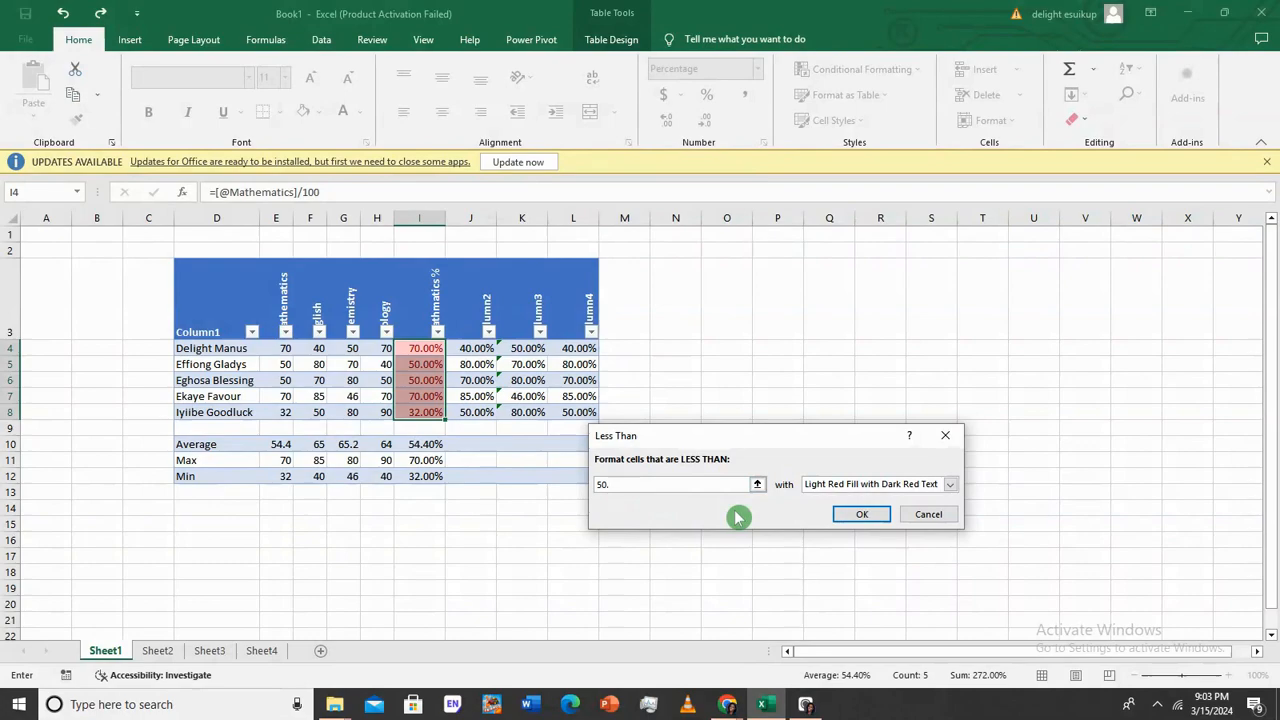
pyautogui.write('00%')
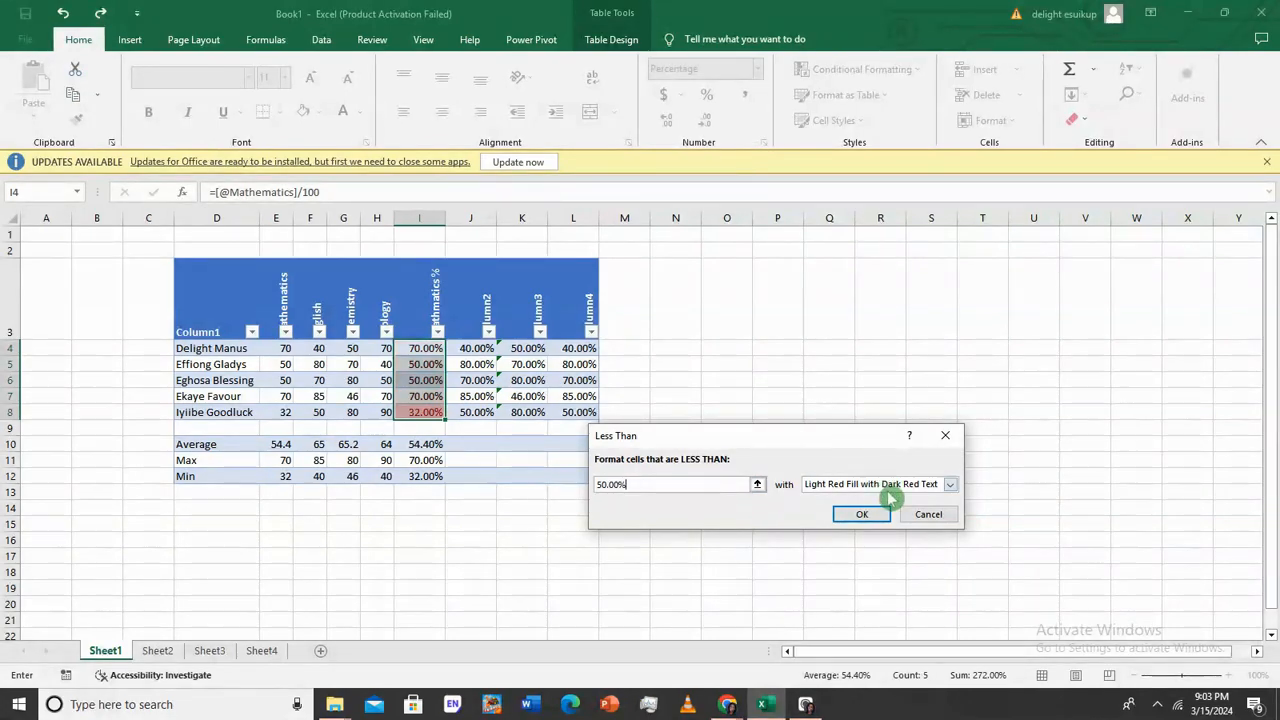
# Apply Light Red Fill with Dark Red Text to the rule, flagging 32.00%
pyautogui.click(951, 486)
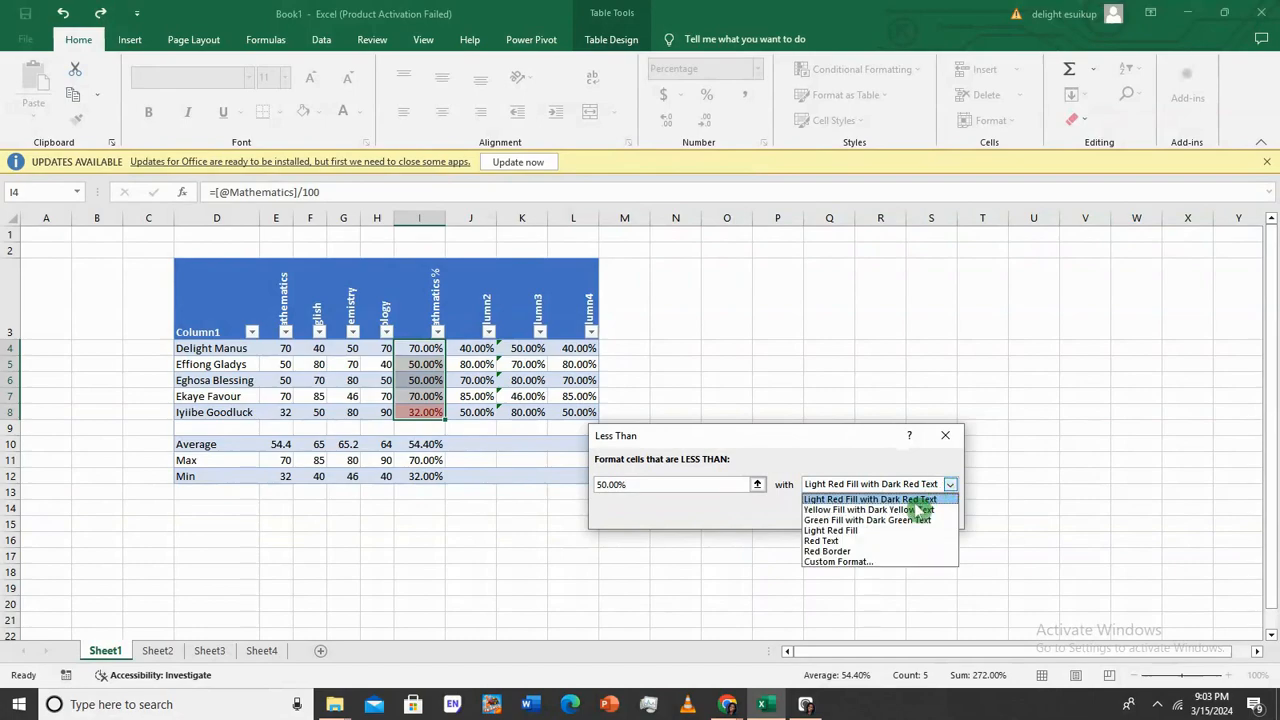
pyautogui.click(920, 500)
pyautogui.click(950, 484)
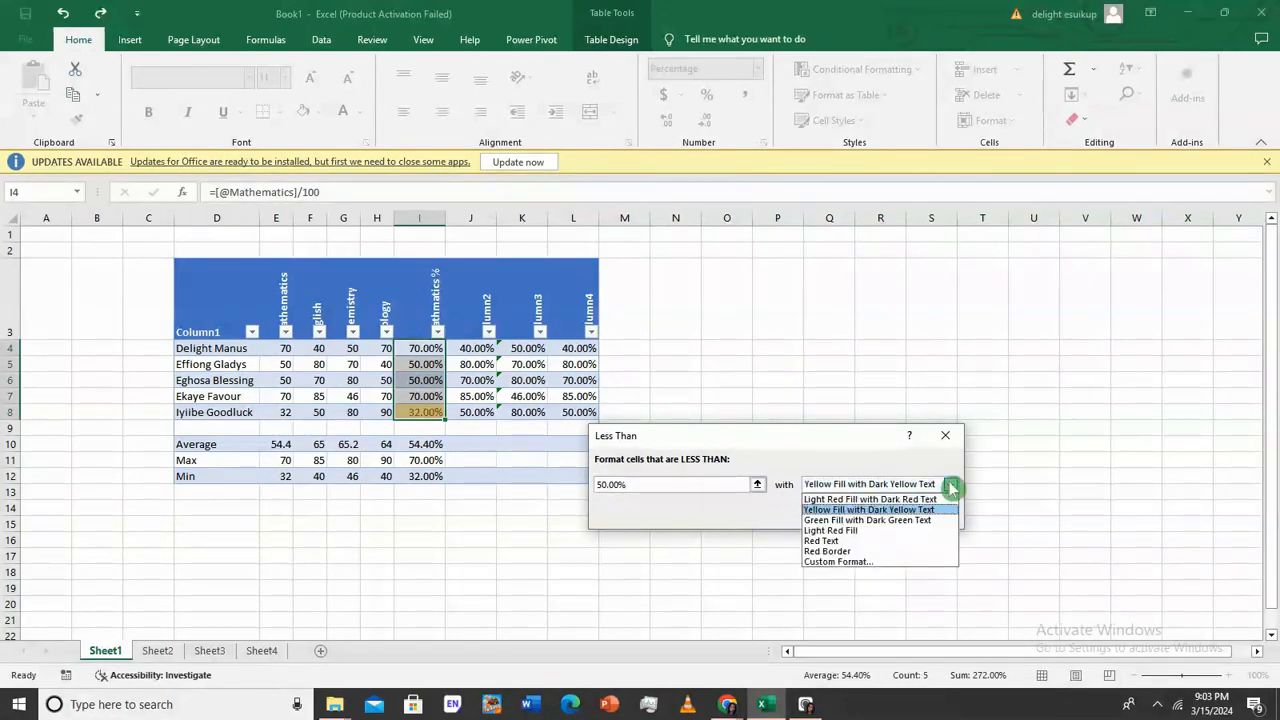
pyautogui.click(880, 499)
pyautogui.click(872, 514)
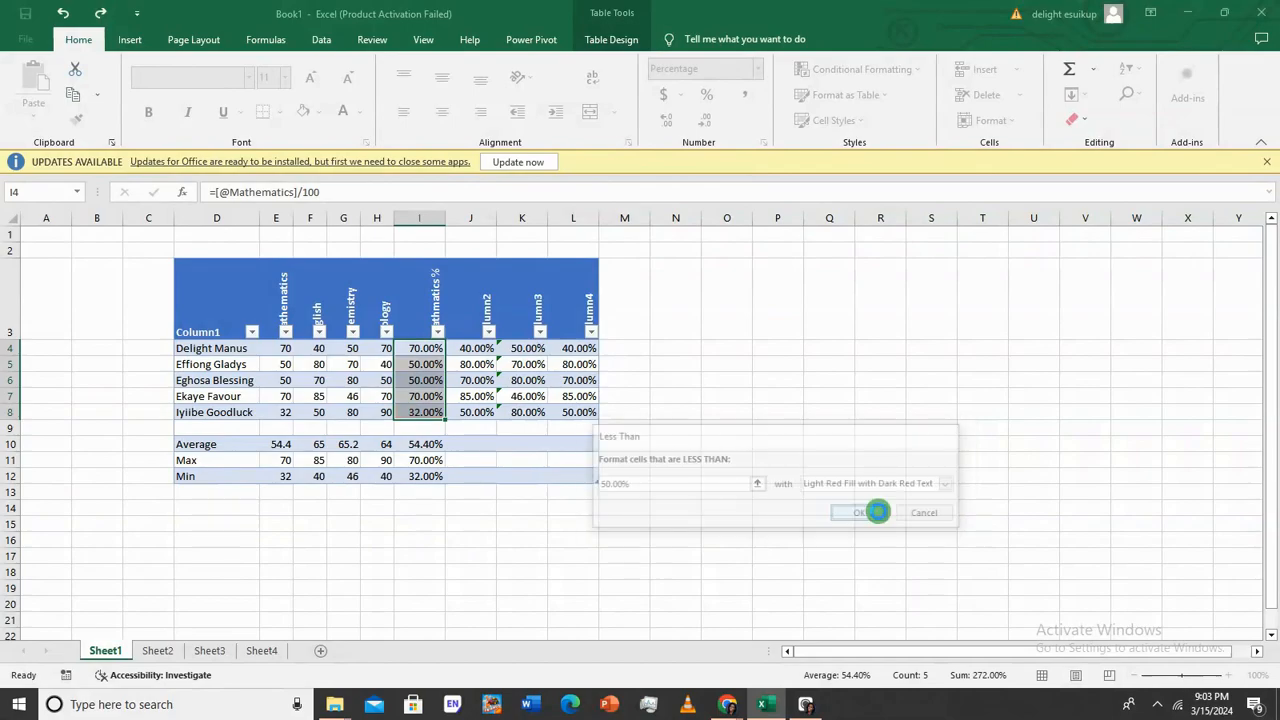
pyautogui.click(645, 440)
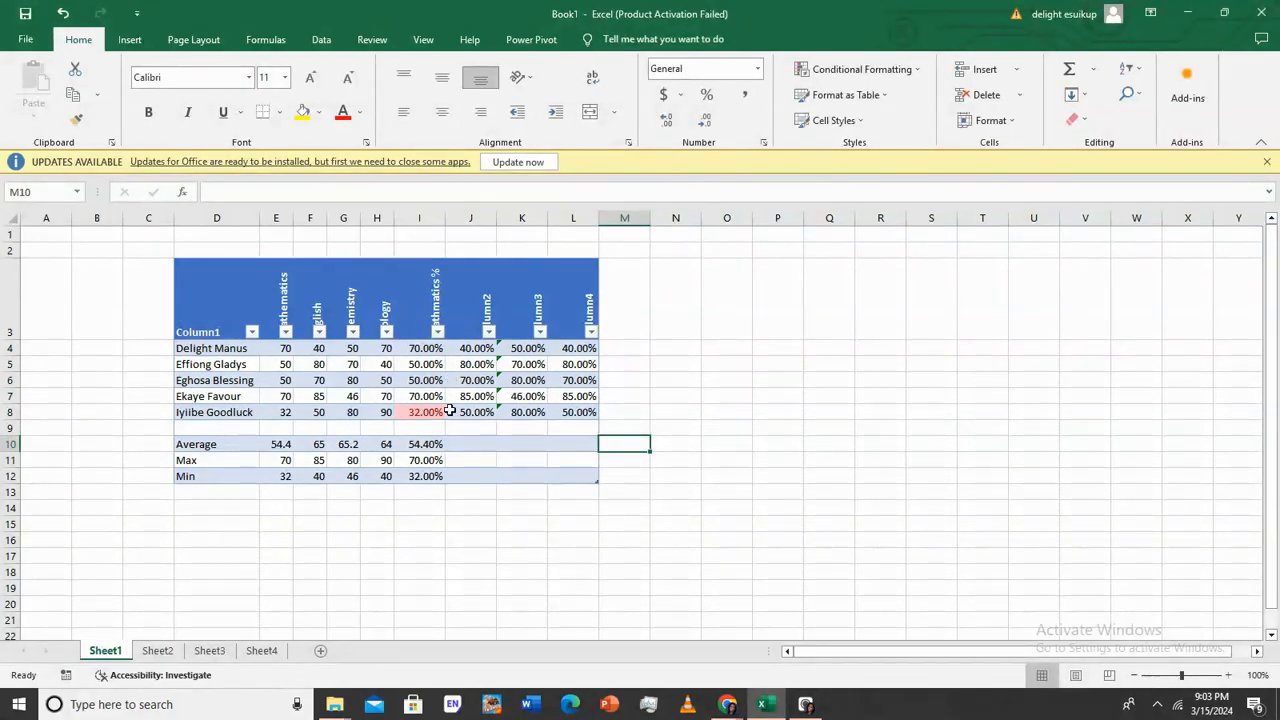
# Highlight values below 50.00% in I4:L8 with light red fill
pyautogui.moveTo(432, 350); pyautogui.dragTo(582, 414)
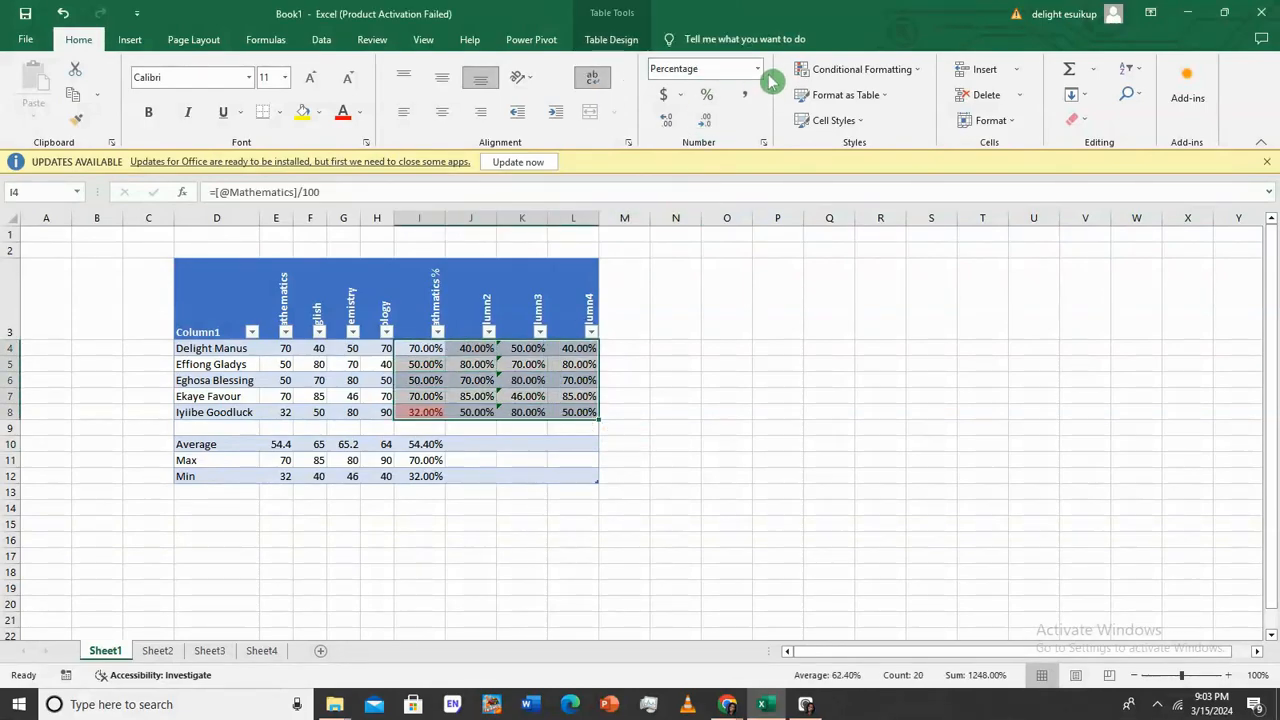
pyautogui.click(918, 72)
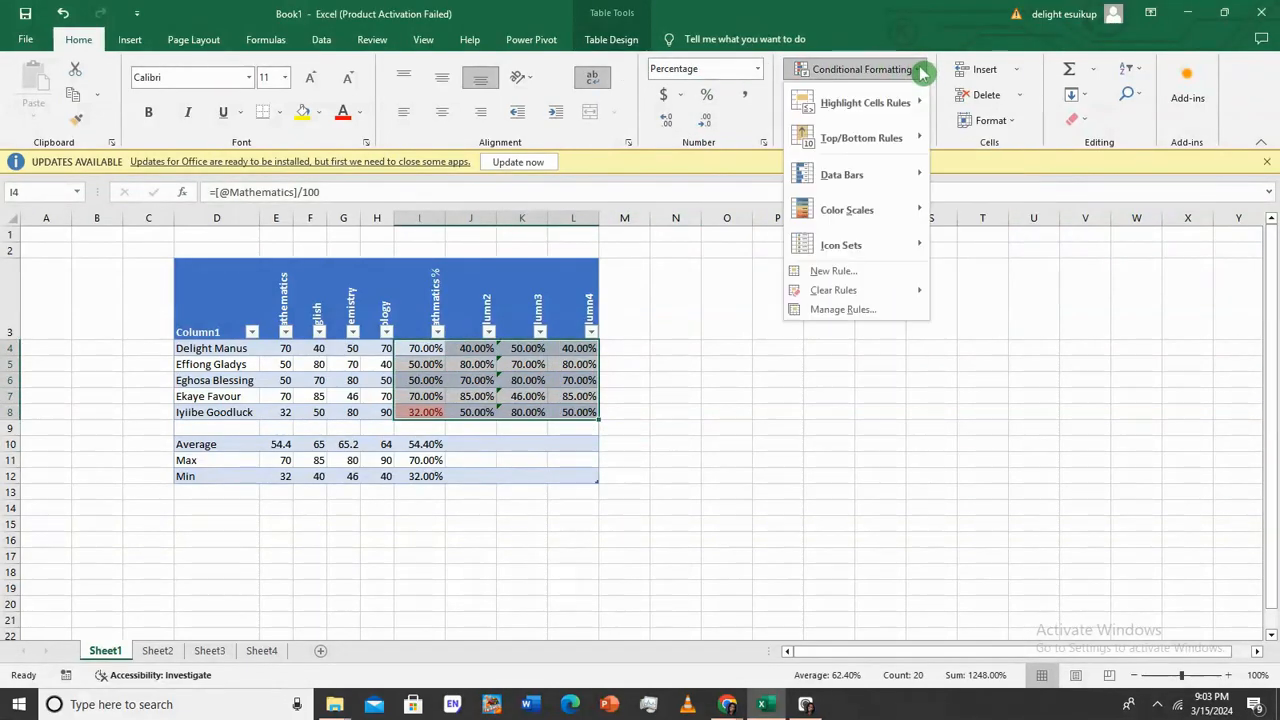
pyautogui.moveTo(912, 105)
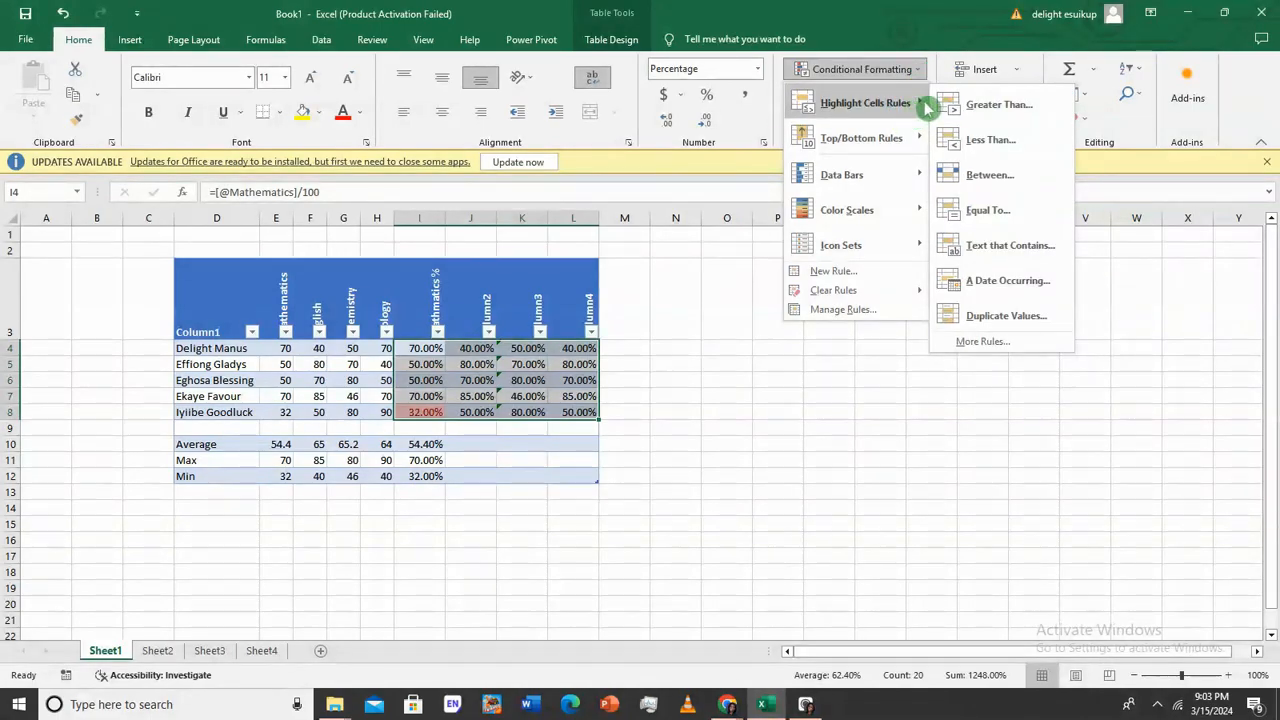
pyautogui.click(1005, 140)
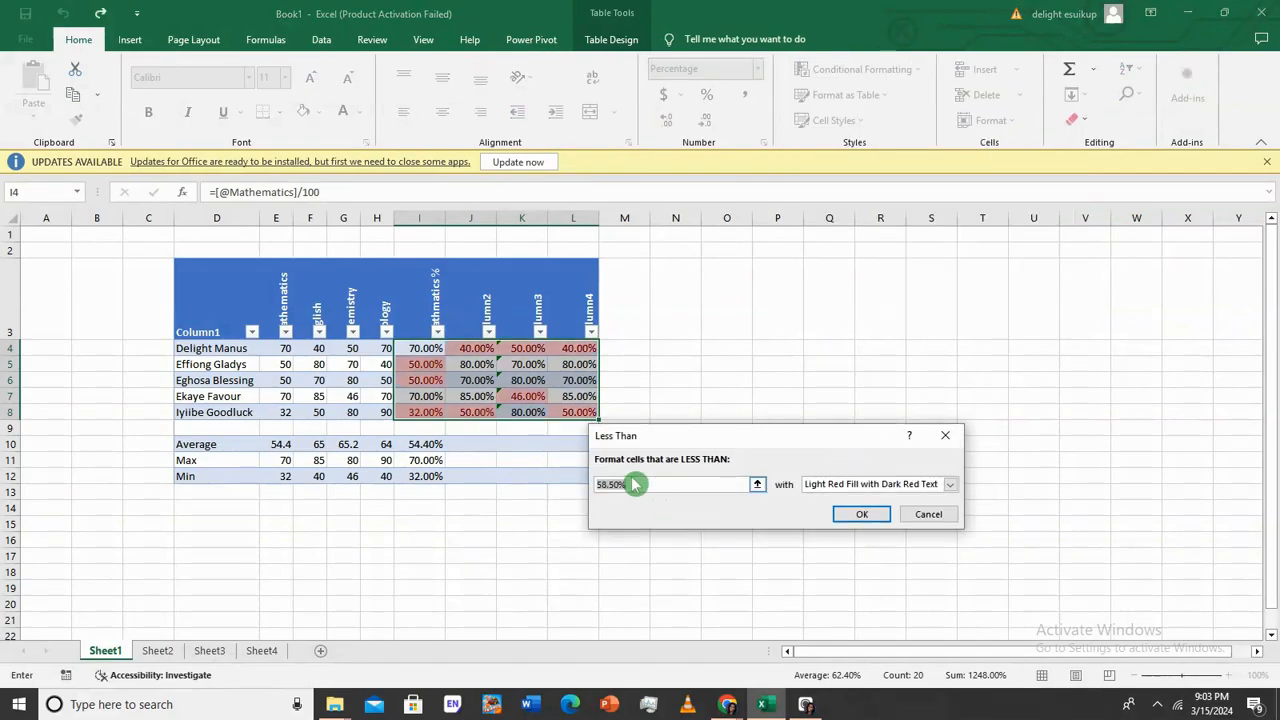
pyautogui.press('BackSpace')
pyautogui.write('50.00')
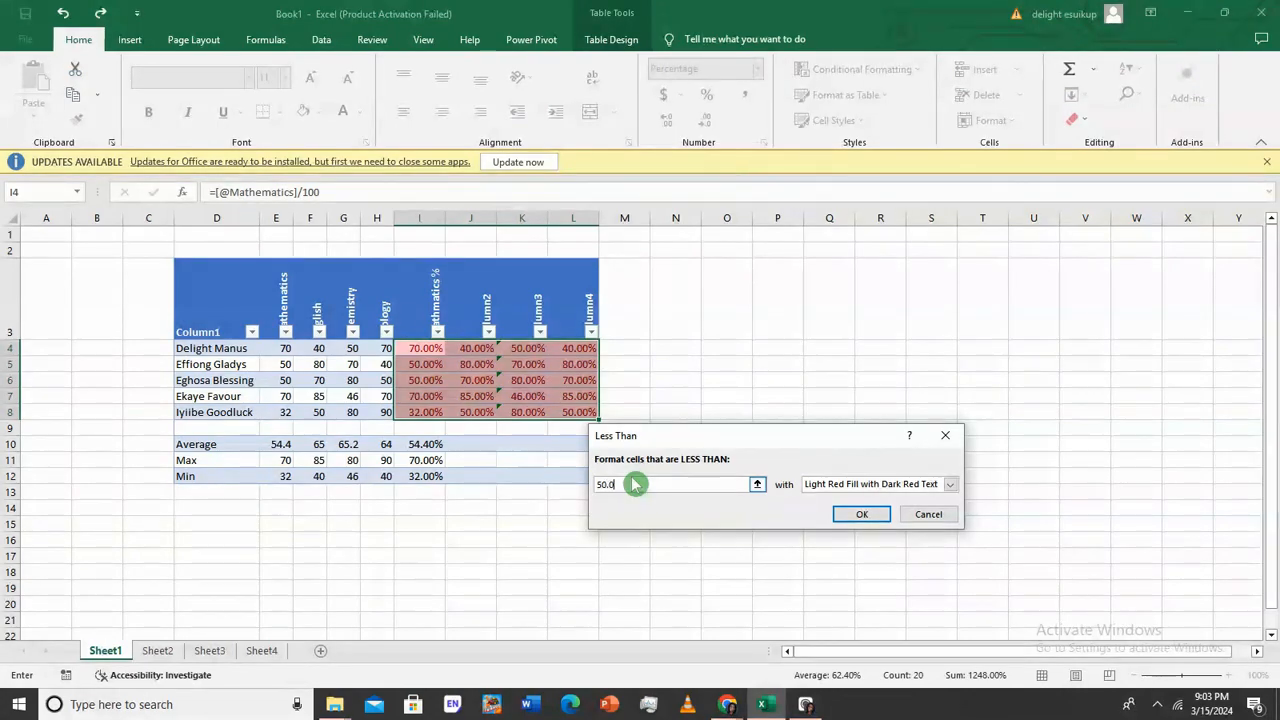
pyautogui.write('%')
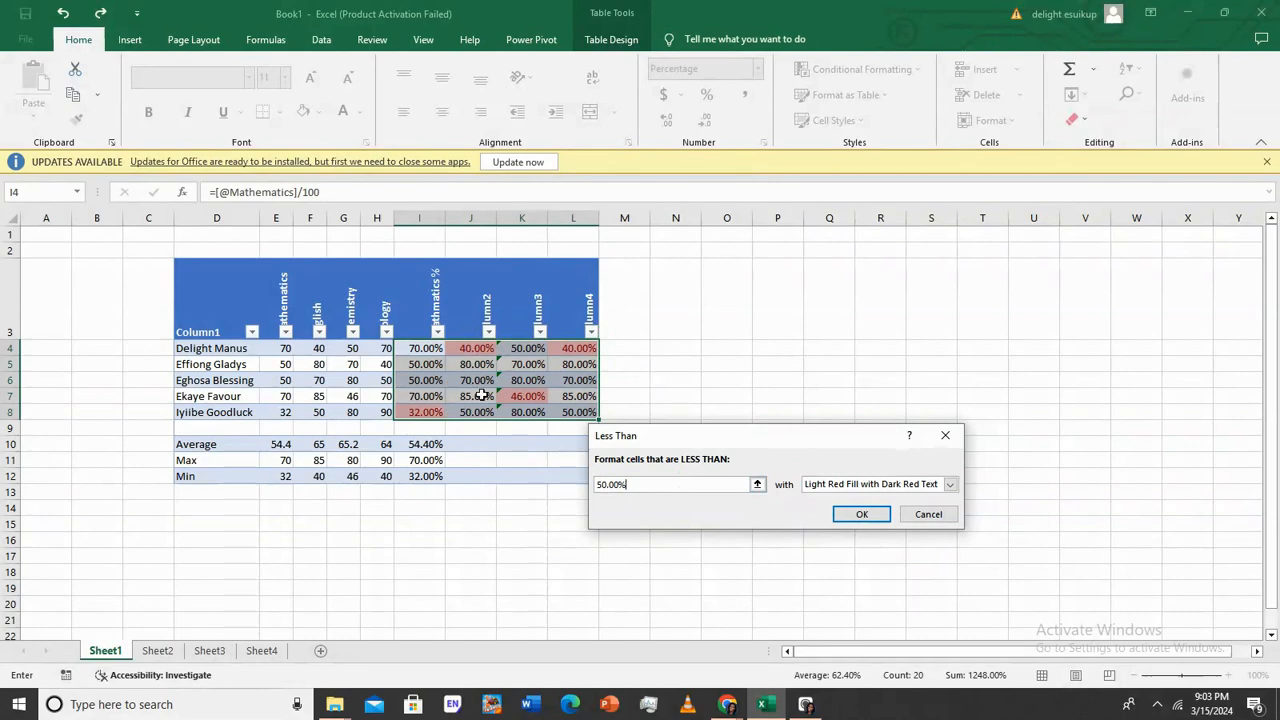
pyautogui.click(865, 514)
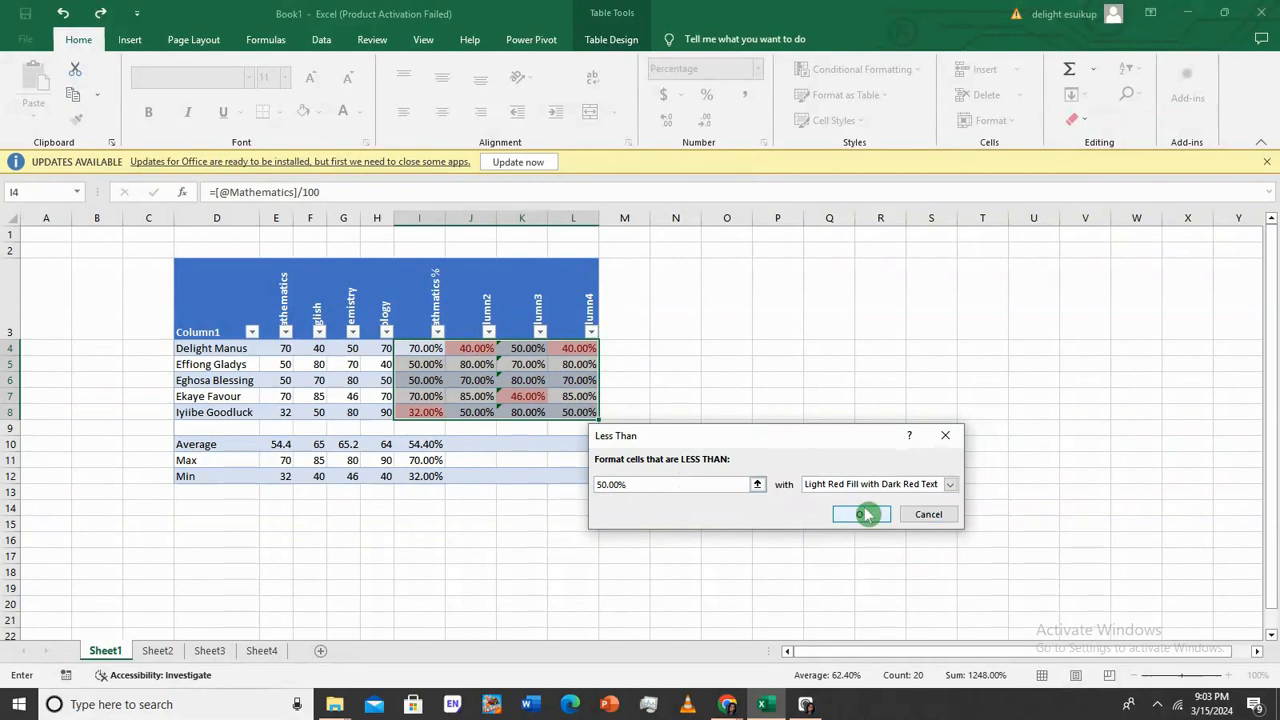
pyautogui.click(868, 516)
pyautogui.click(659, 396)
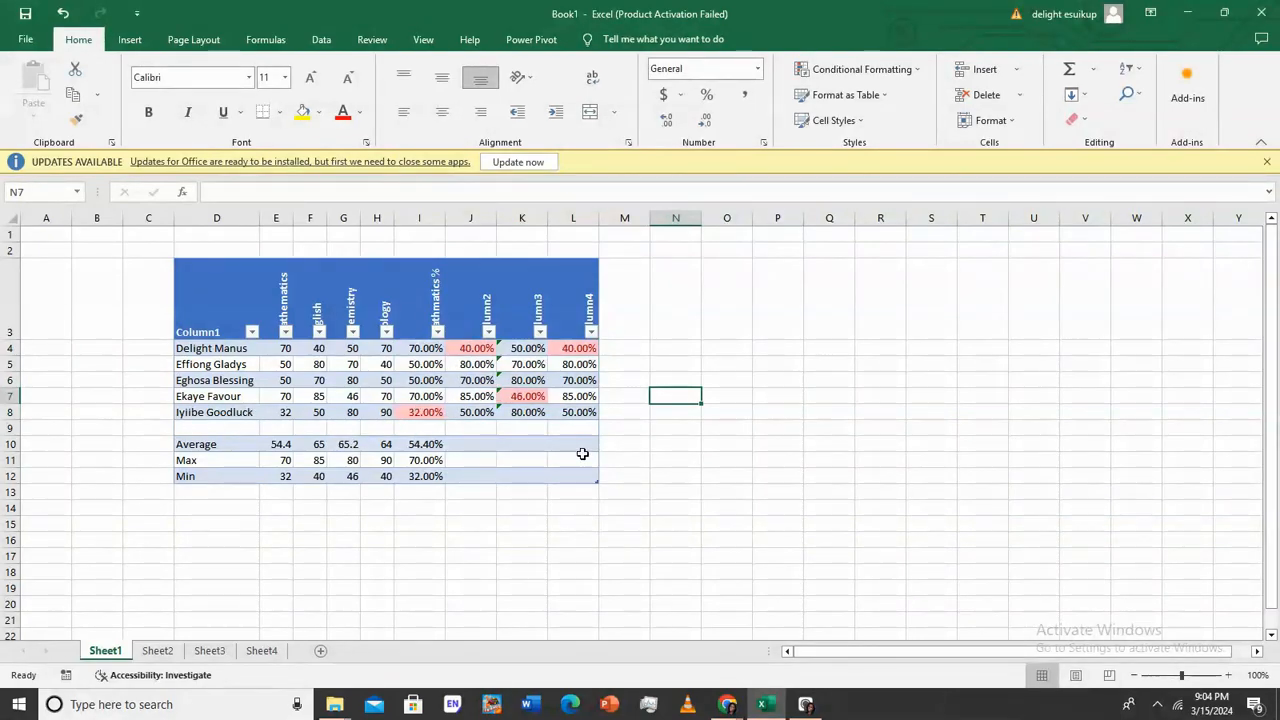
pyautogui.click(492, 410)
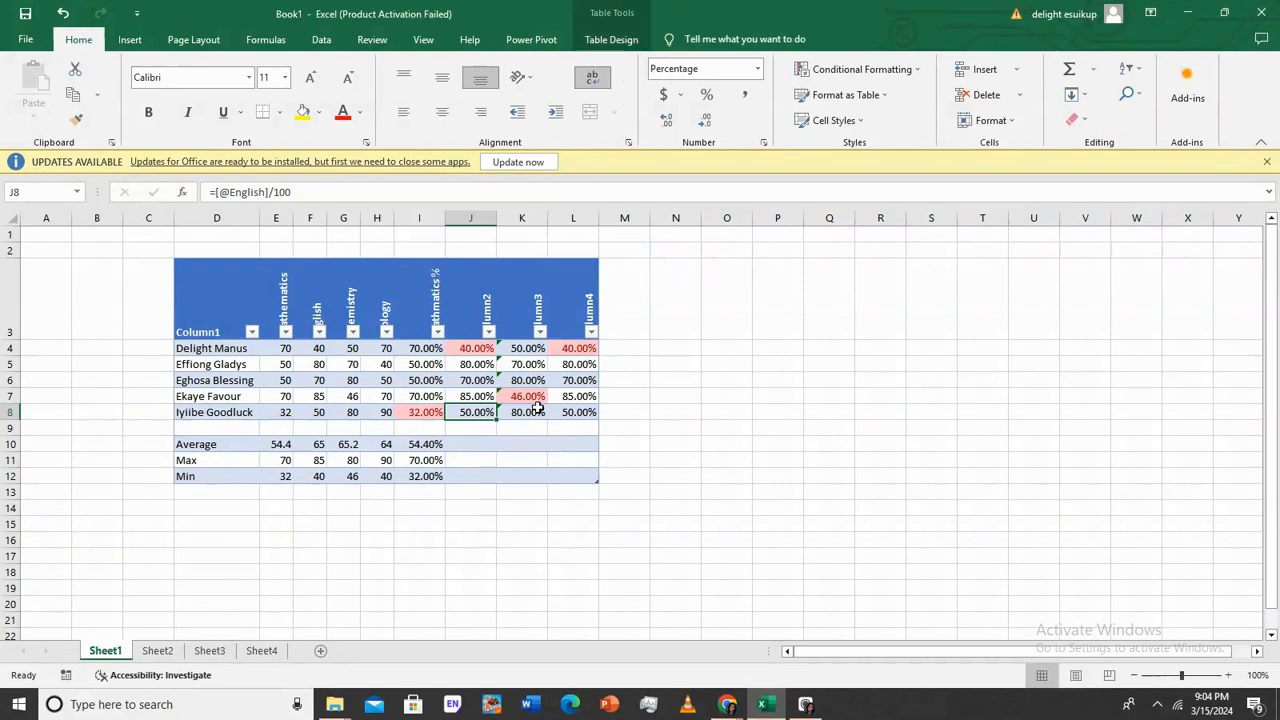
pyautogui.click(538, 410)
pyautogui.click(572, 411)
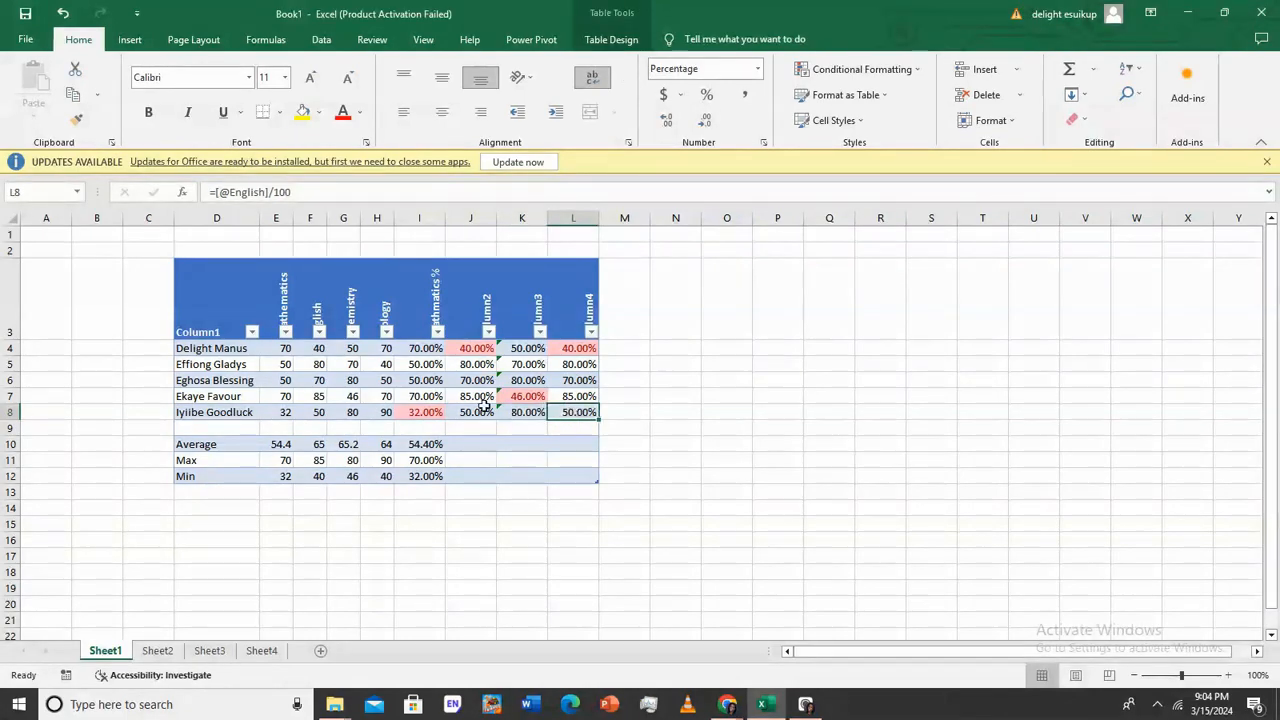
pyautogui.click(415, 413)
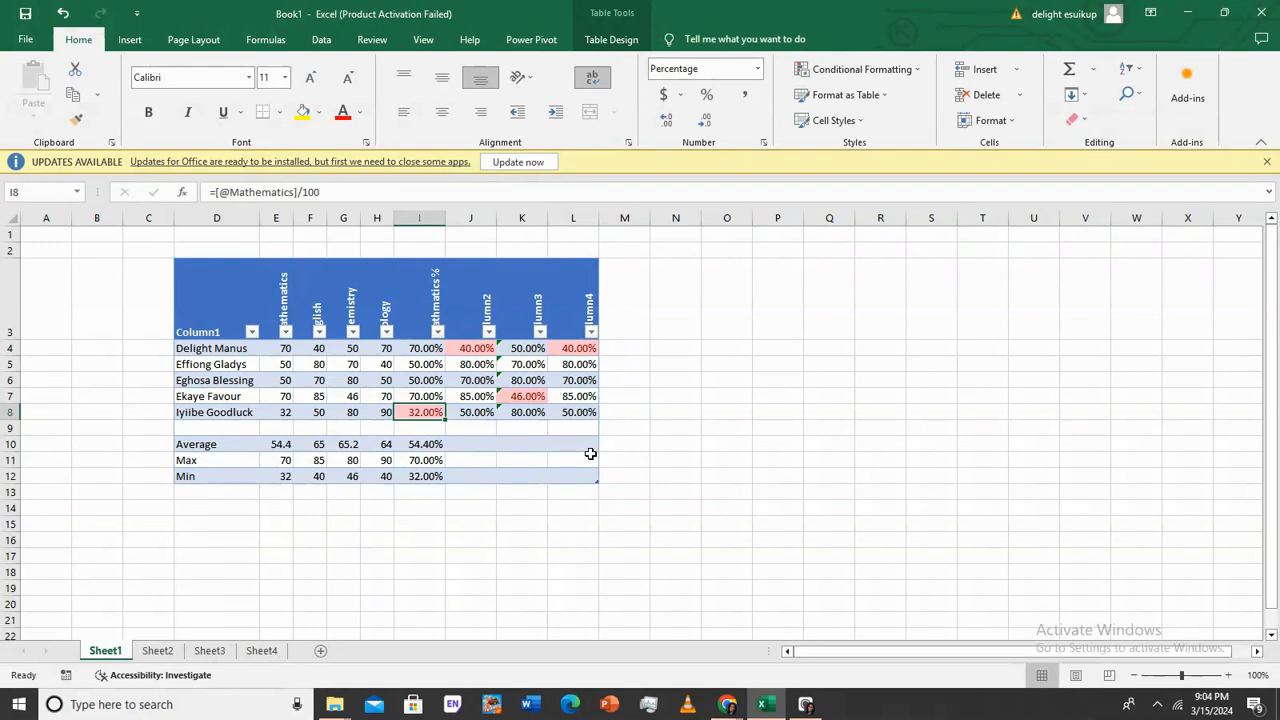
pyautogui.click(634, 350)
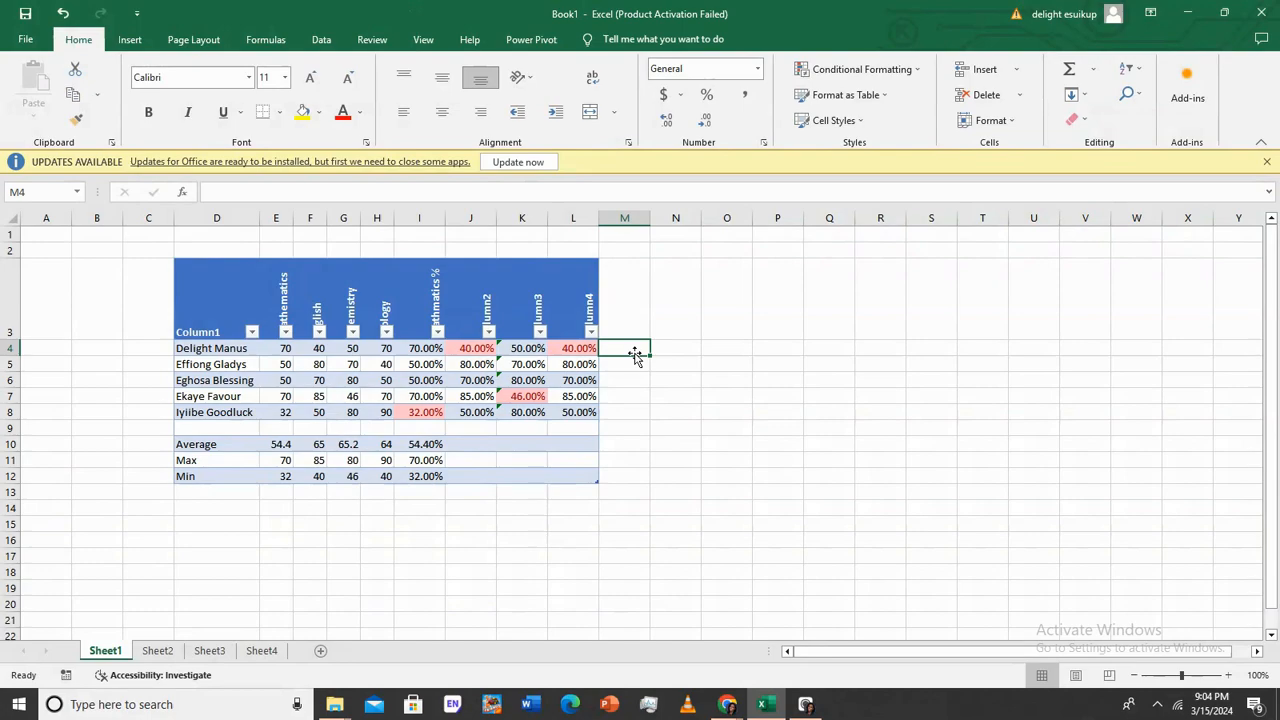
# Start a formula in M4 and search Insert Function for the IF function
pyautogui.write('=')
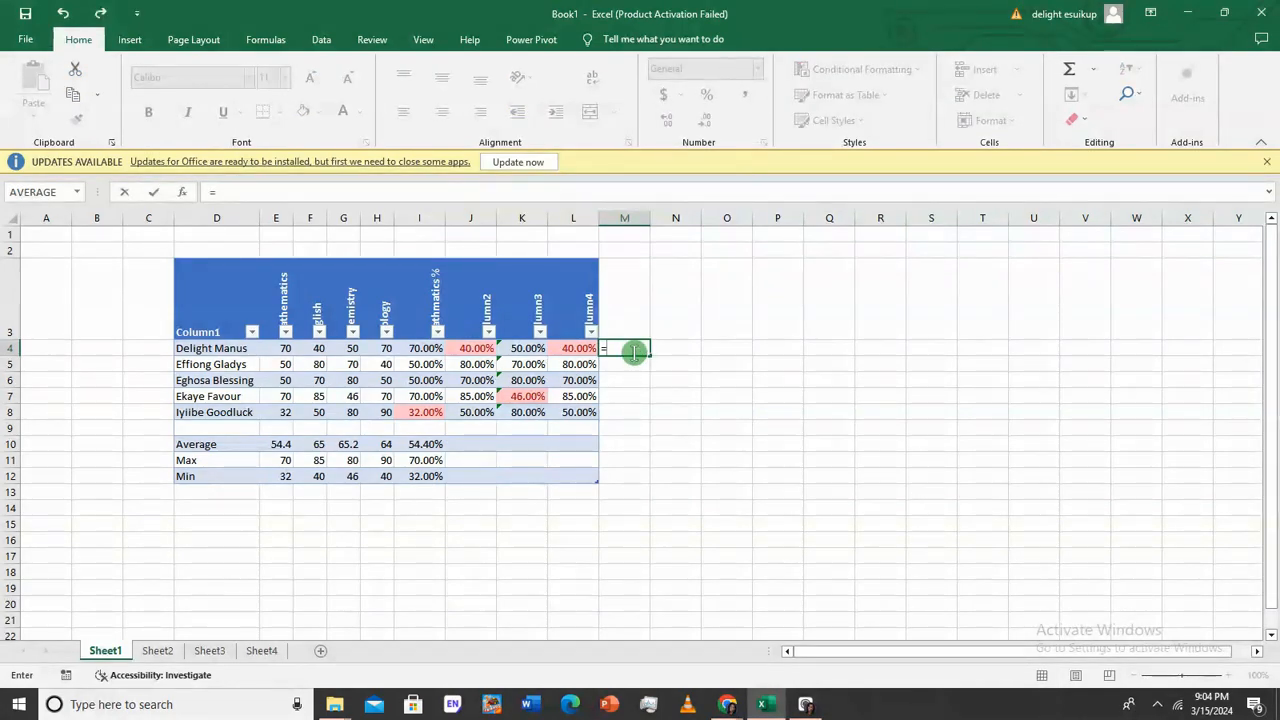
pyautogui.write('if')
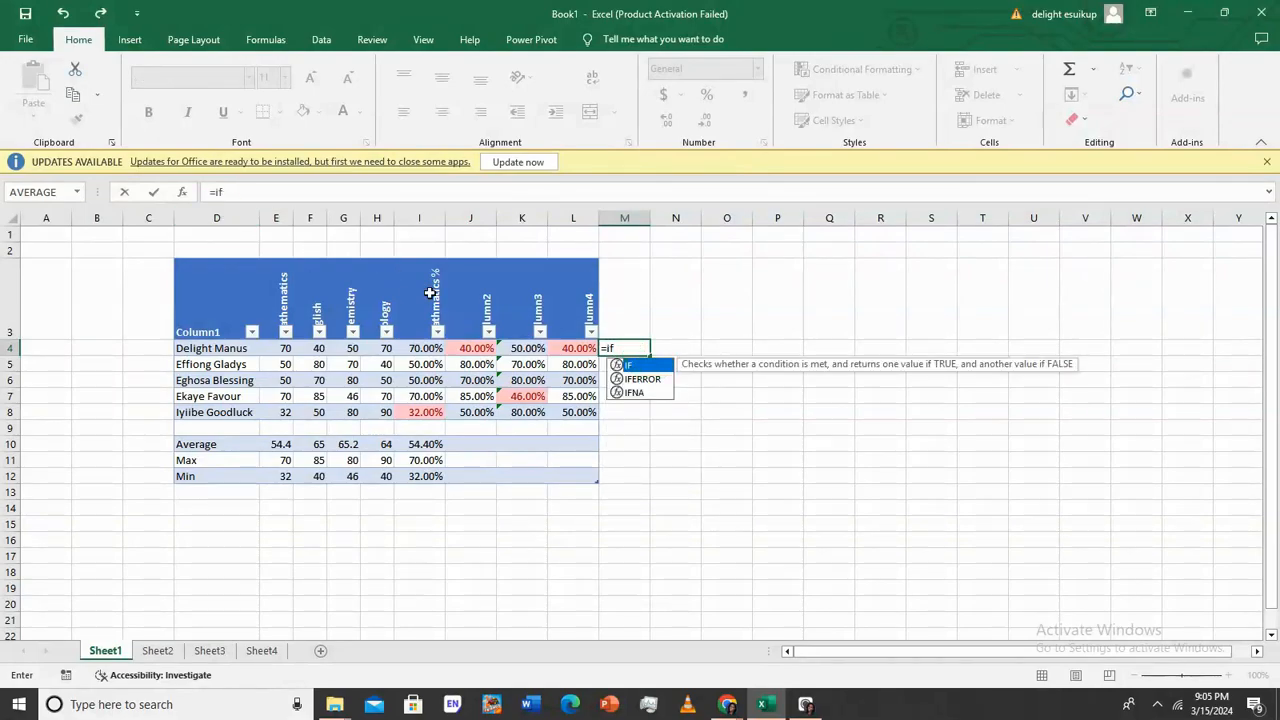
pyautogui.press('BackSpace')
pyautogui.press('BackSpace')
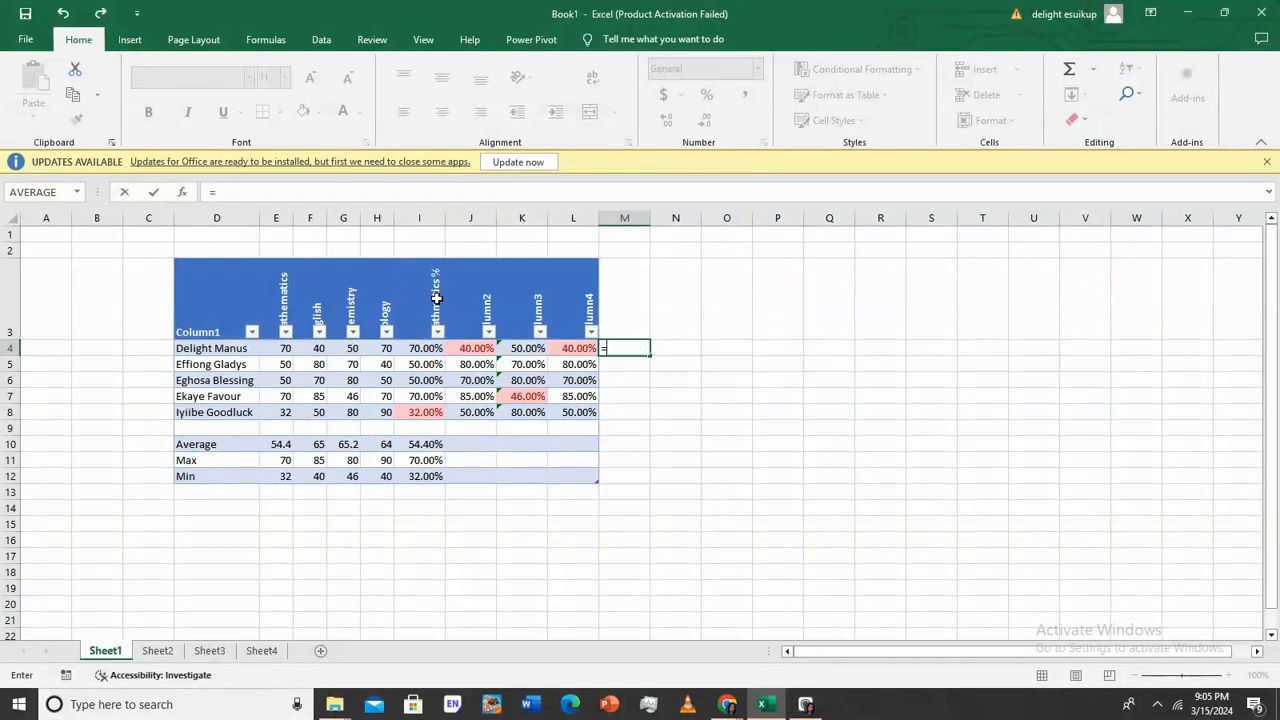
pyautogui.click(184, 193)
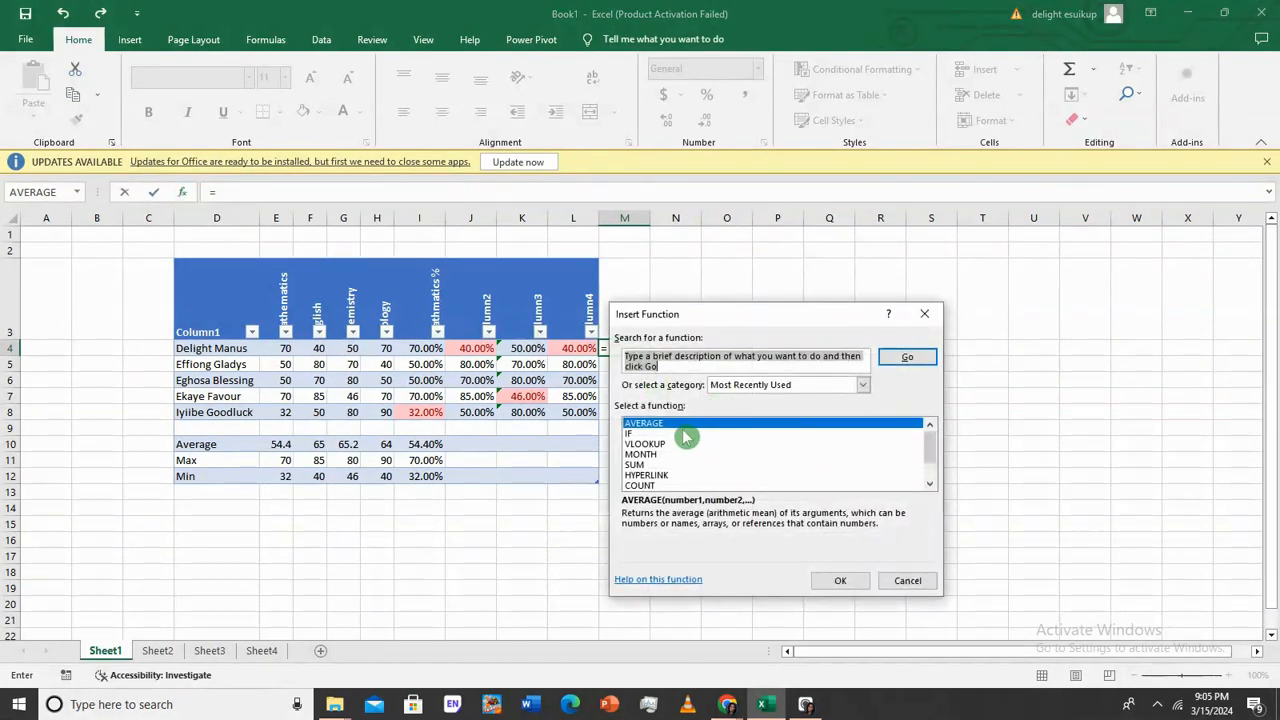
pyautogui.click(624, 362)
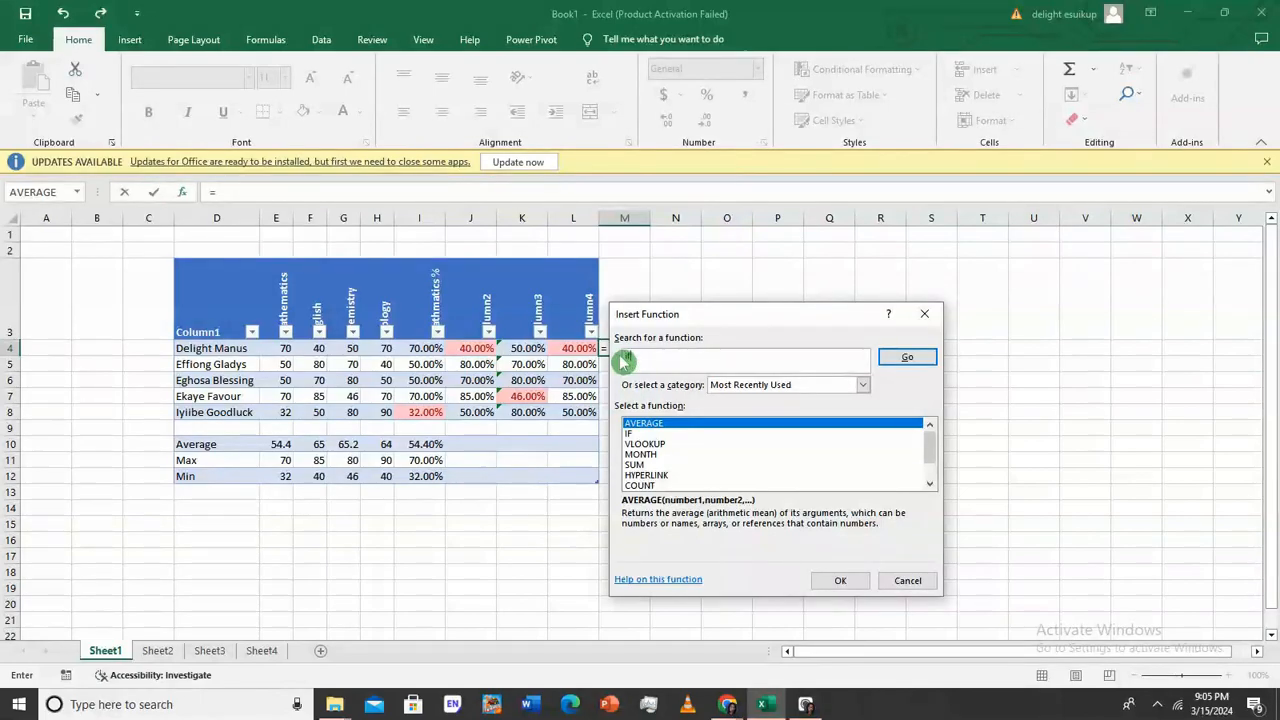
pyautogui.press('Return')
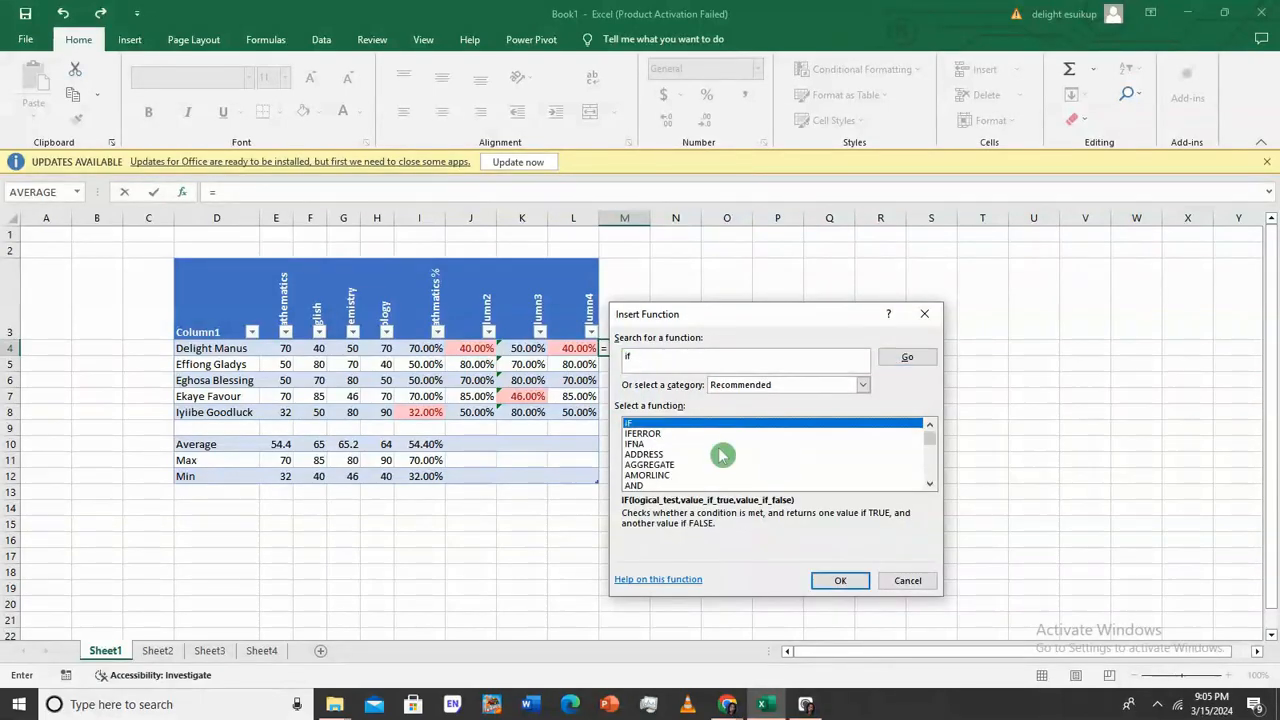
# Choose IF and set its Logical_test to the row's Mathematics percentage cell I4
pyautogui.doubleClick(715, 424)
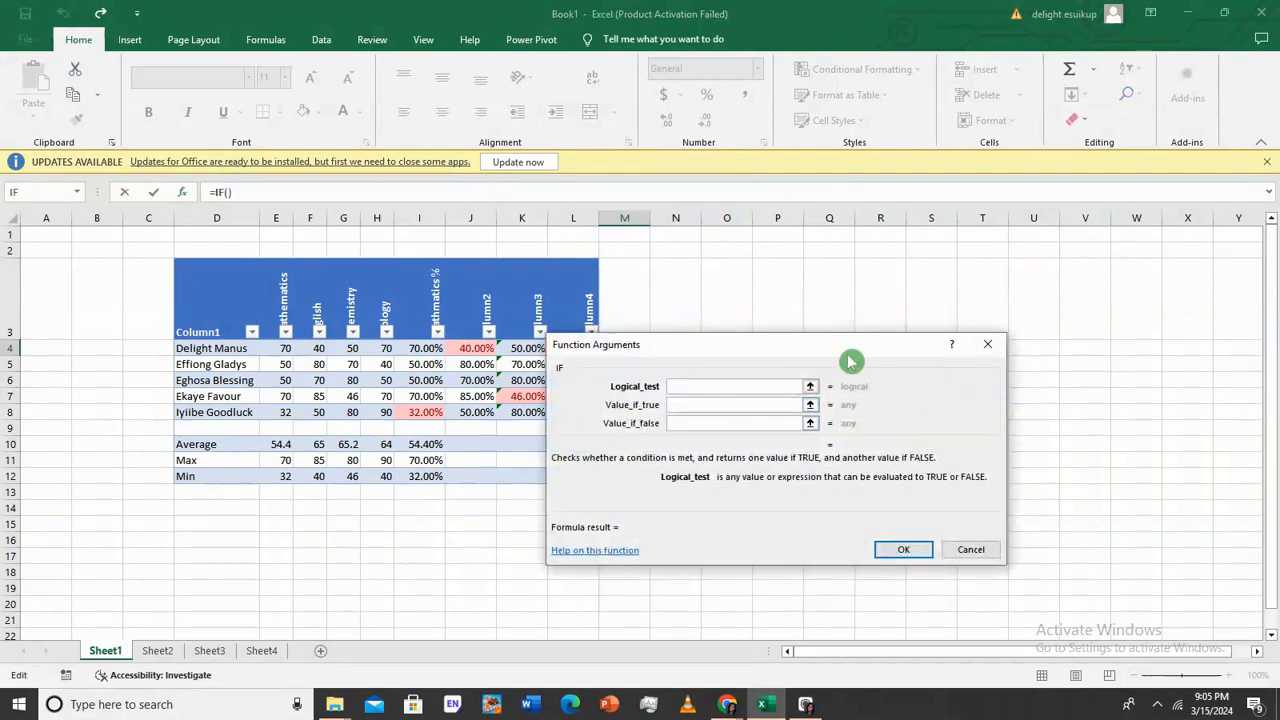
pyautogui.moveTo(817, 332); pyautogui.dragTo(883, 331)
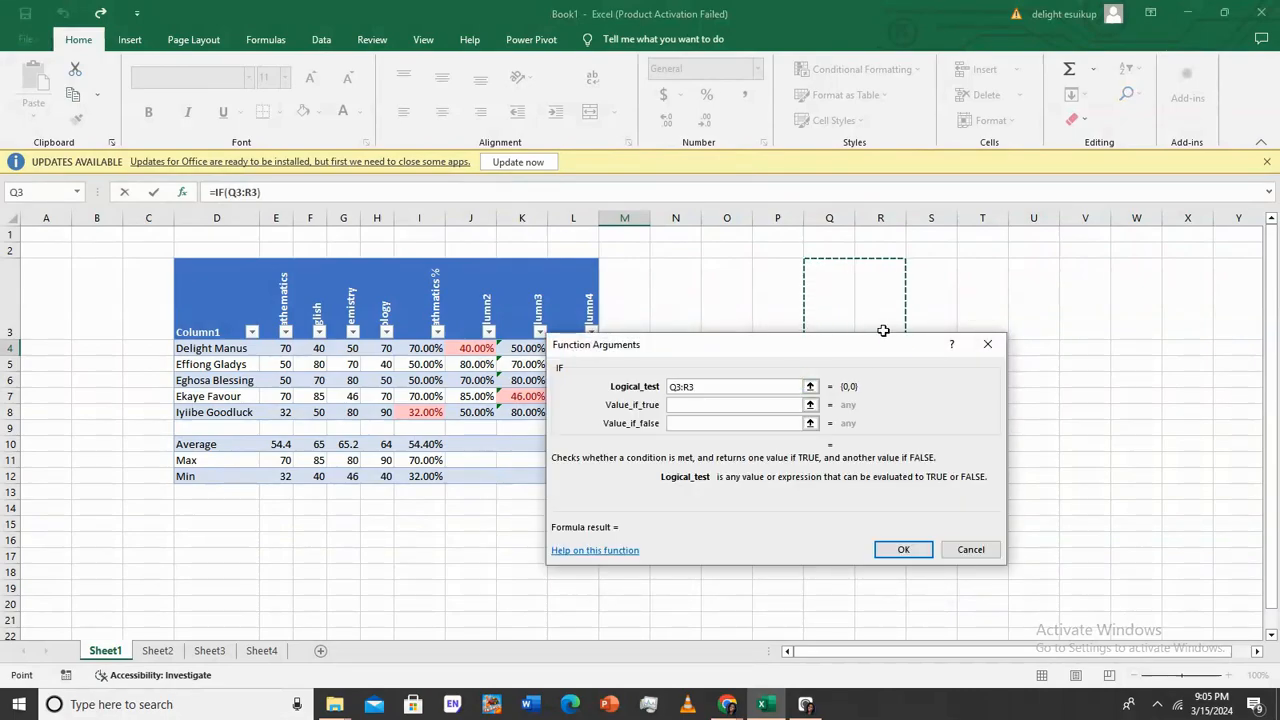
pyautogui.moveTo(749, 348); pyautogui.dragTo(864, 391)
pyautogui.press('BackSpace')
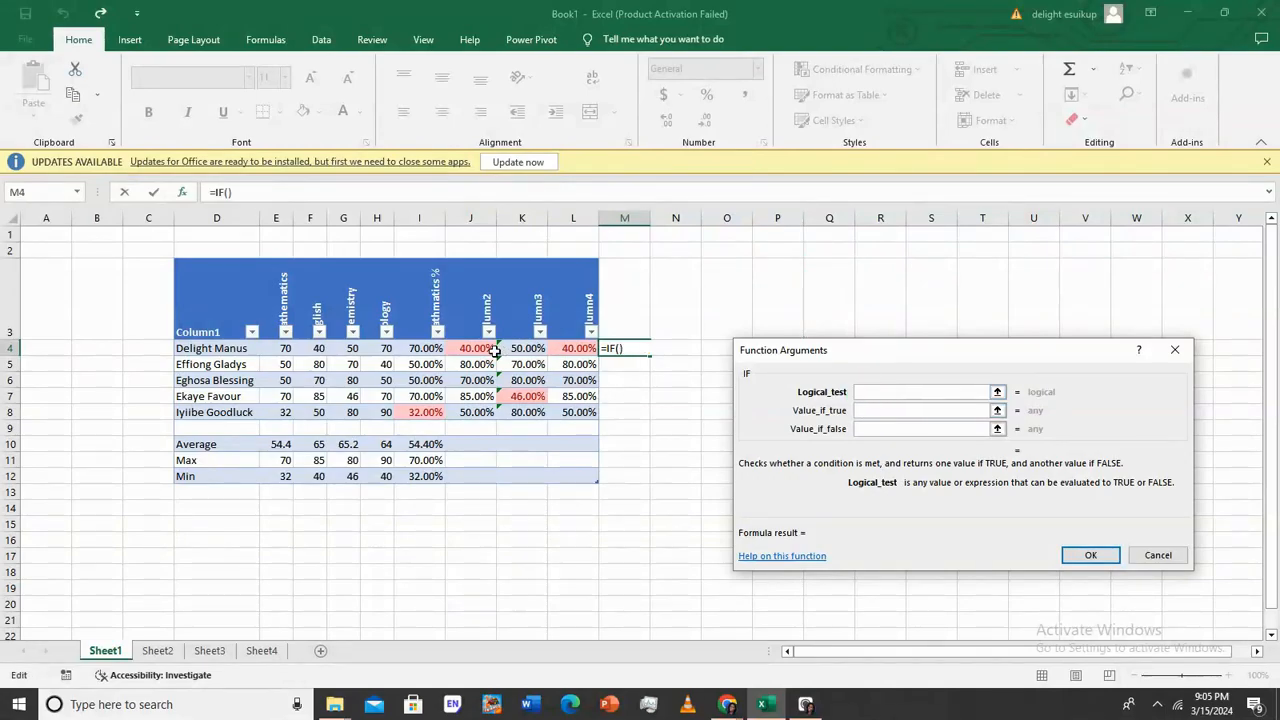
pyautogui.click(428, 347)
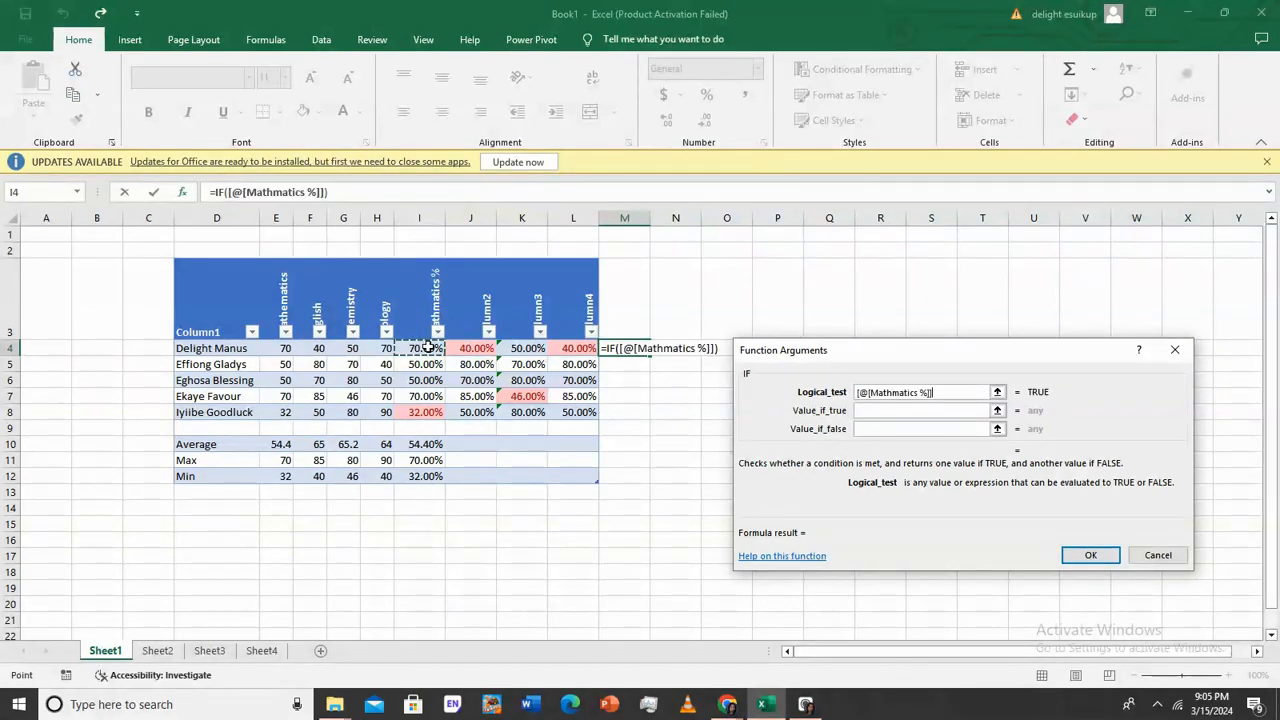
pyautogui.click(946, 432)
pyautogui.click(926, 412)
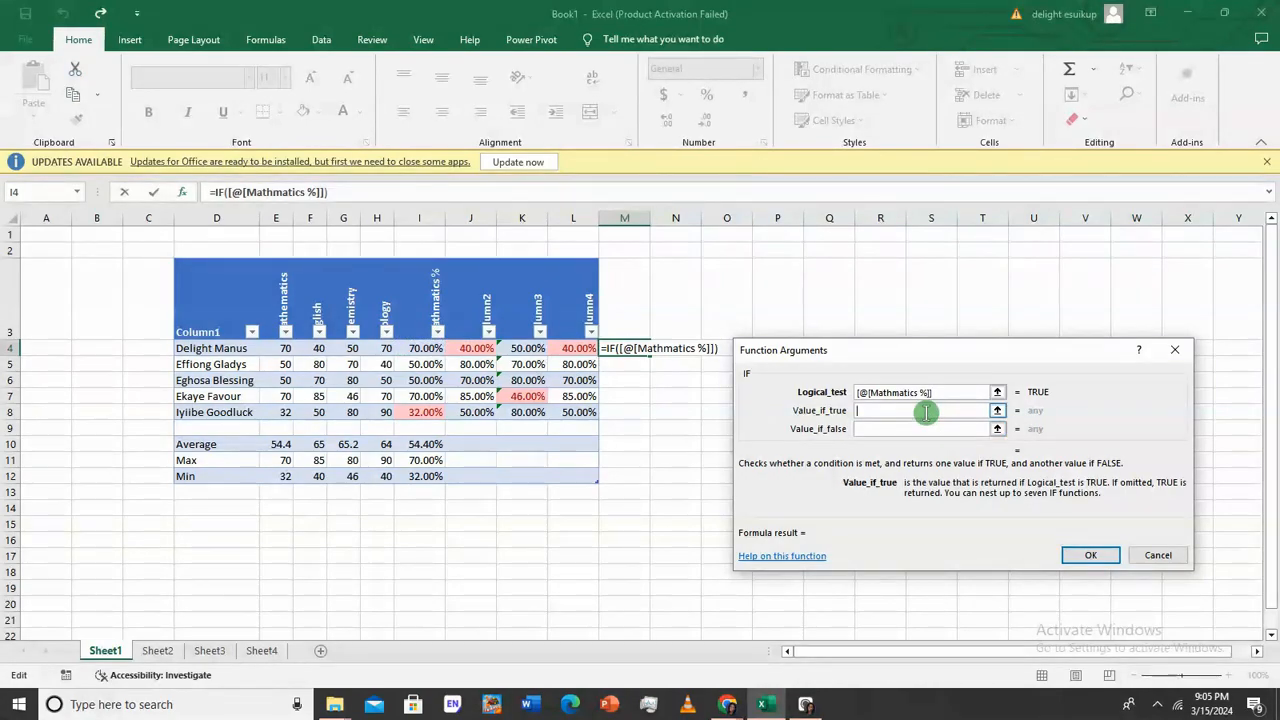
# Redo the logical test as [@[Mathmatics %]]<50%
pyautogui.click(940, 391)
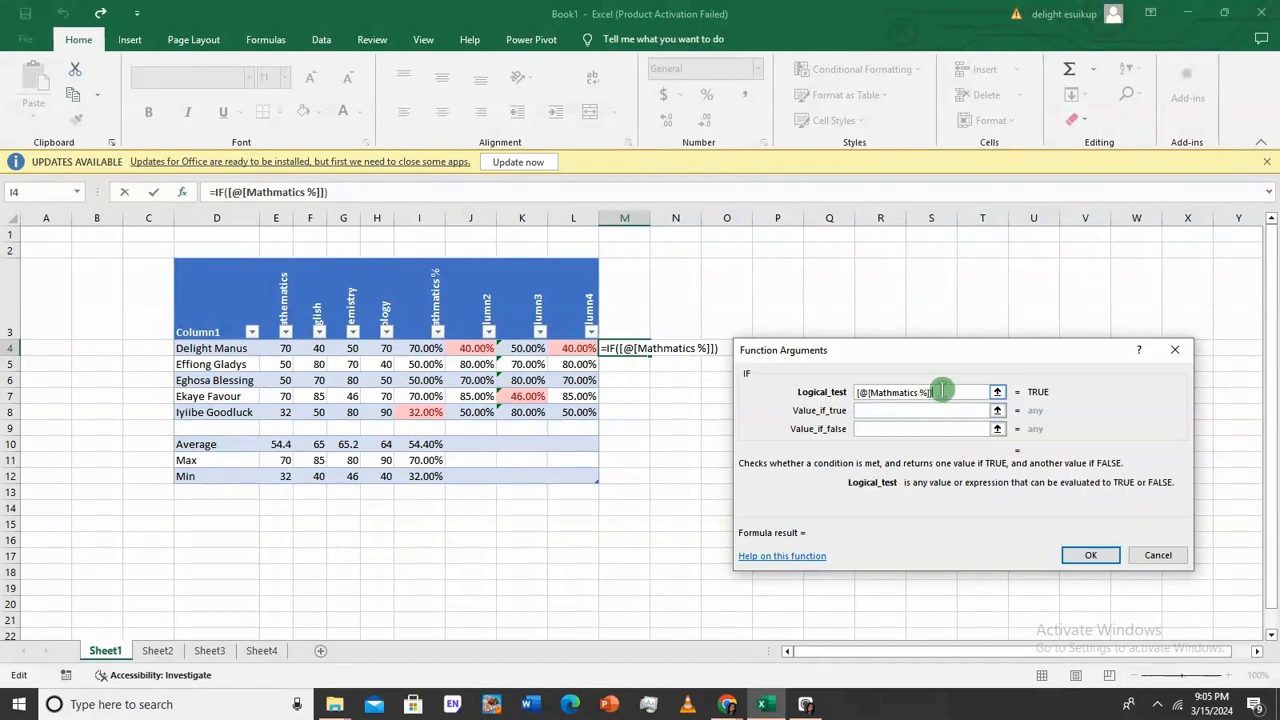
pyautogui.press('BackSpace')
pyautogui.press('BackSpace')
pyautogui.press('BackSpace')
pyautogui.press('BackSpace')
pyautogui.press('BackSpace')
pyautogui.press('BackSpace')
pyautogui.press('BackSpace')
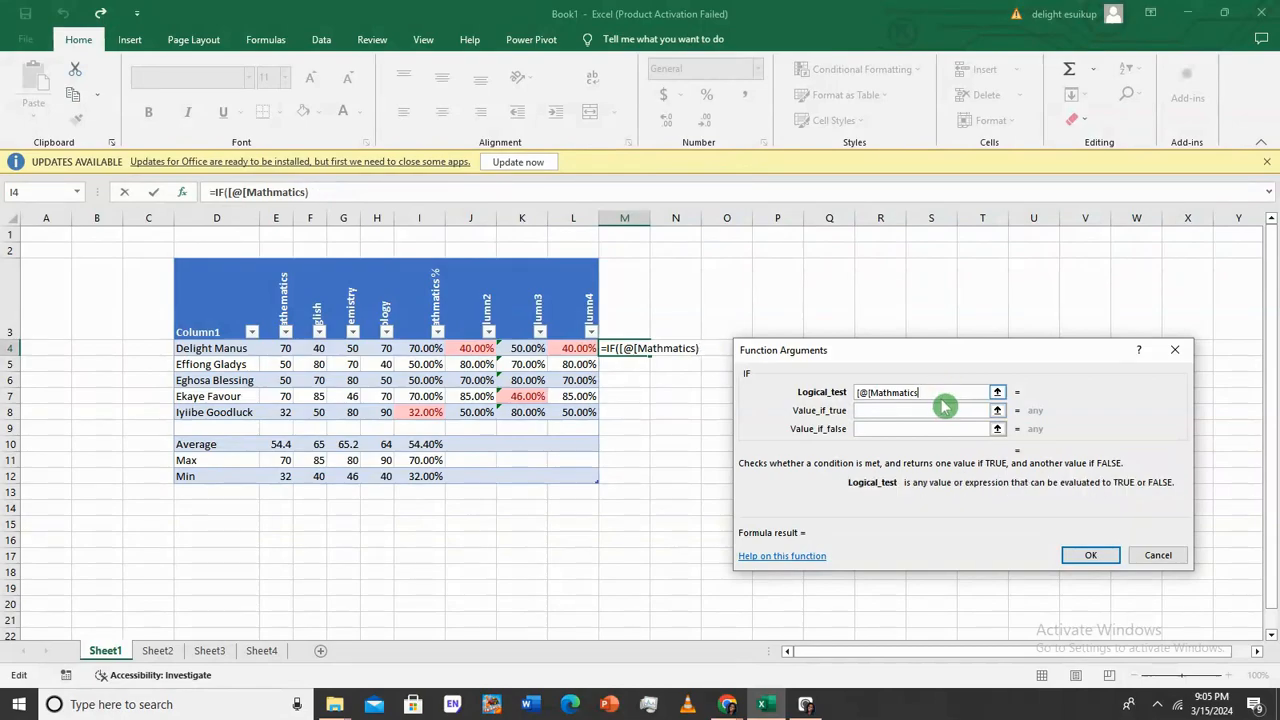
pyautogui.press('BackSpace')
pyautogui.press('BackSpace')
pyautogui.press('BackSpace')
pyautogui.press('BackSpace')
pyautogui.press('BackSpace')
pyautogui.press('BackSpace')
pyautogui.press('BackSpace')
pyautogui.press('BackSpace')
pyautogui.press('BackSpace')
pyautogui.press('BackSpace')
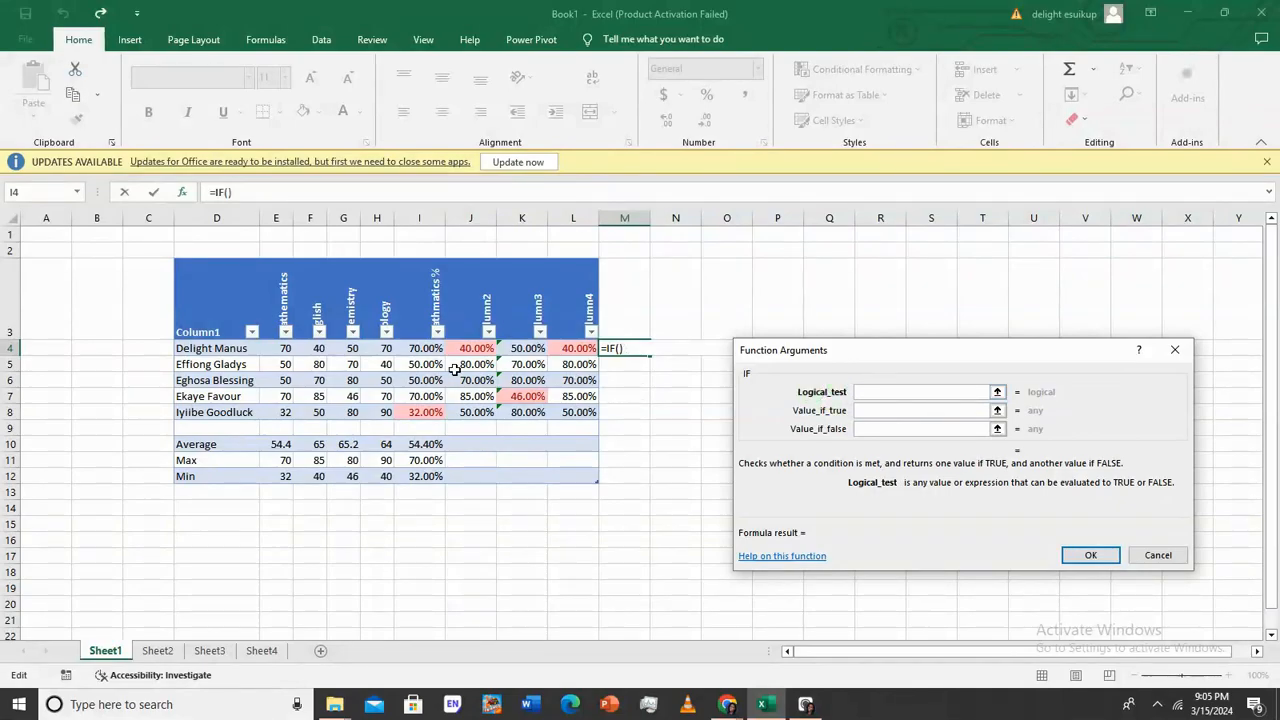
pyautogui.click(414, 349)
pyautogui.click(930, 410)
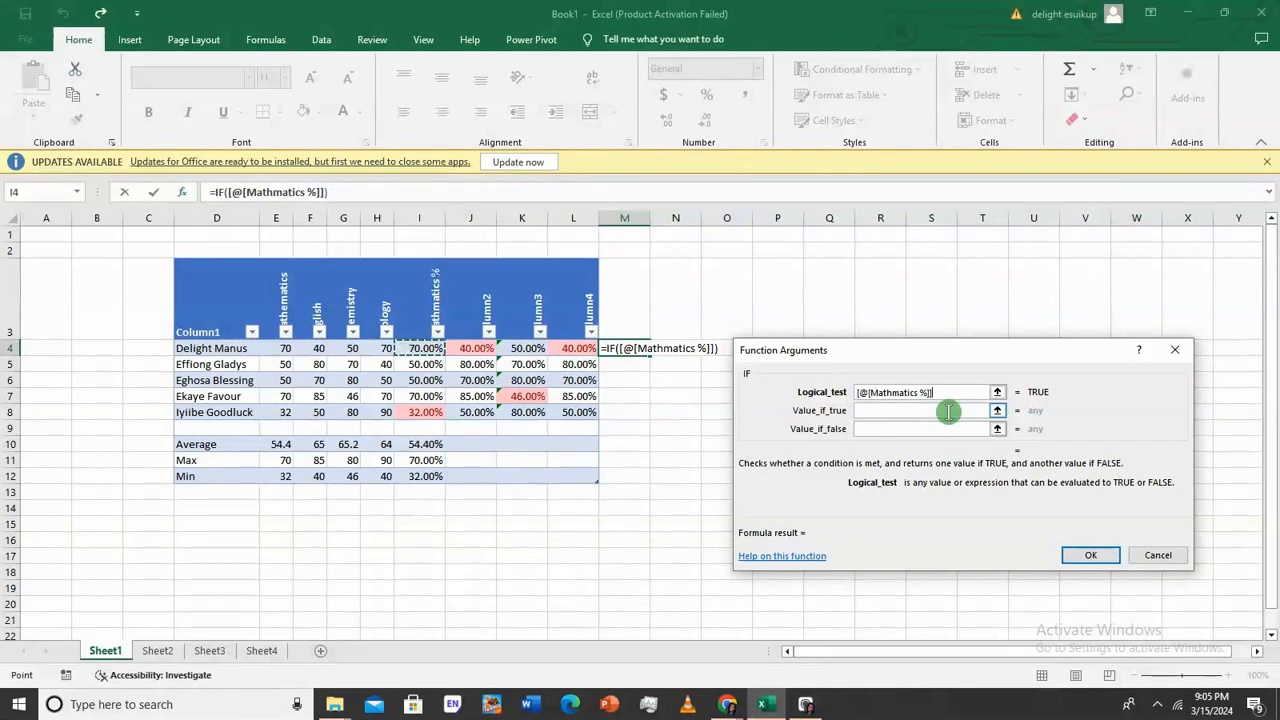
pyautogui.write('>')
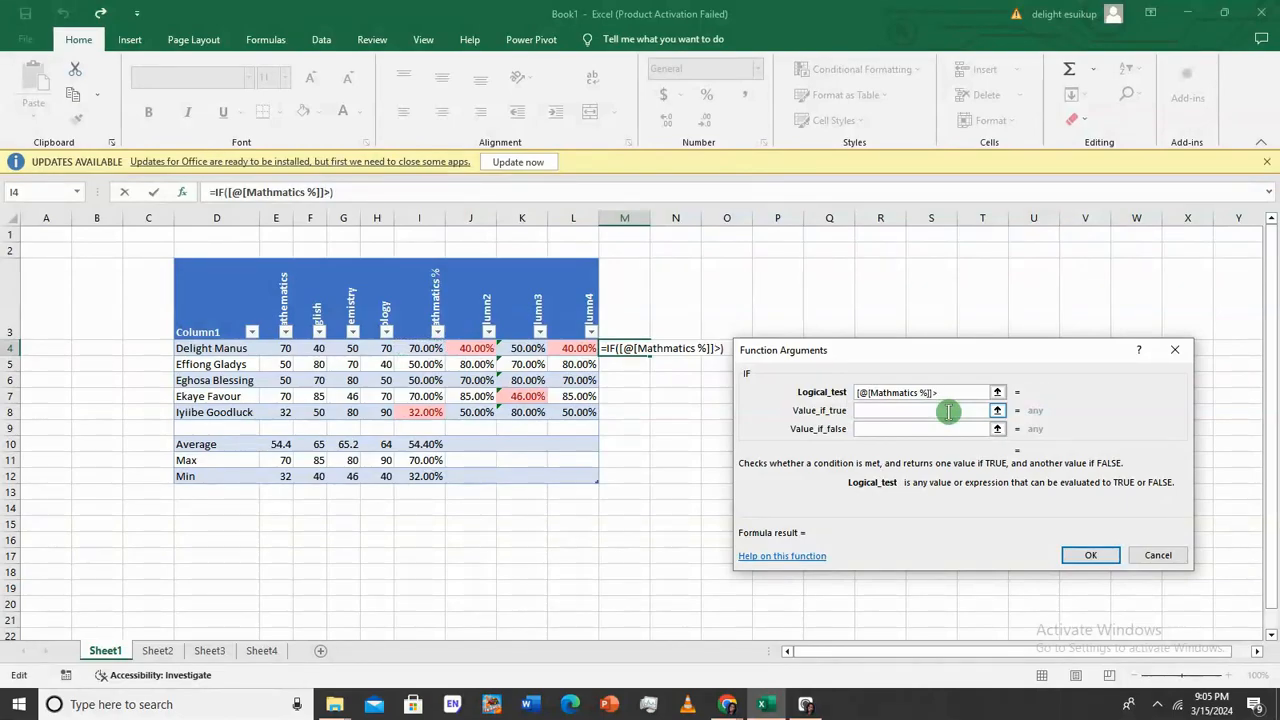
pyautogui.write('50')
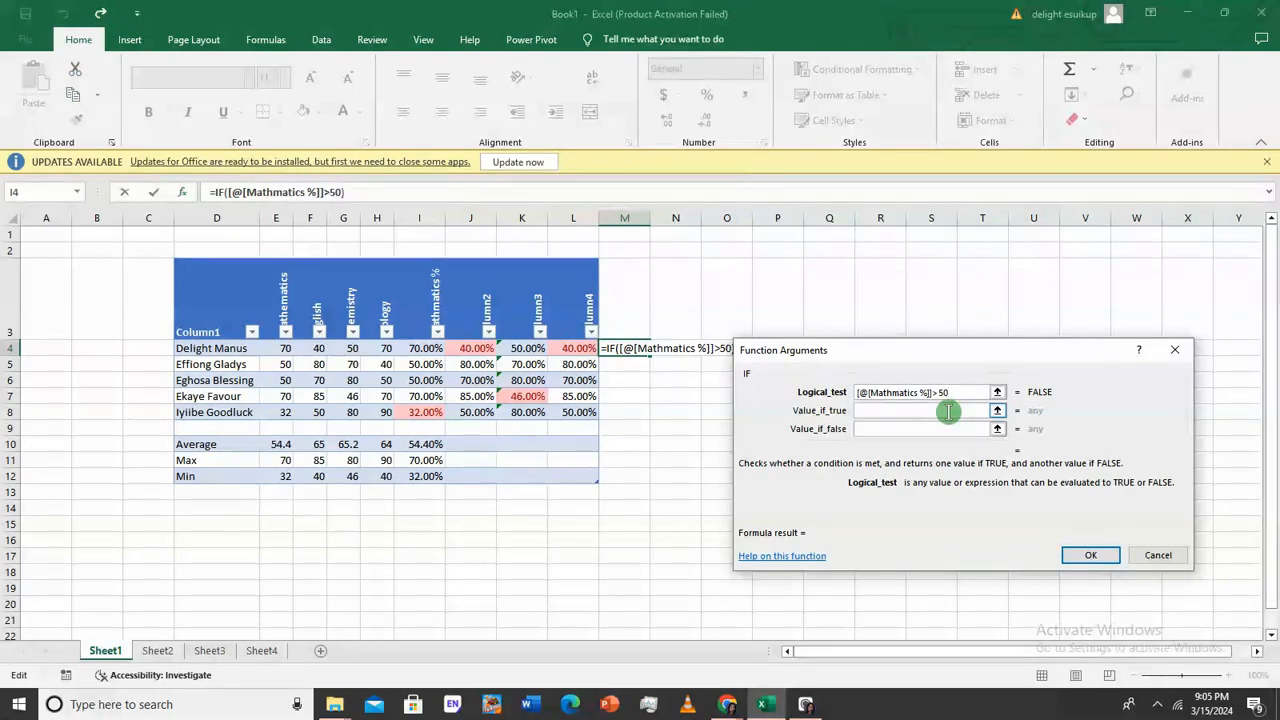
pyautogui.write('%')
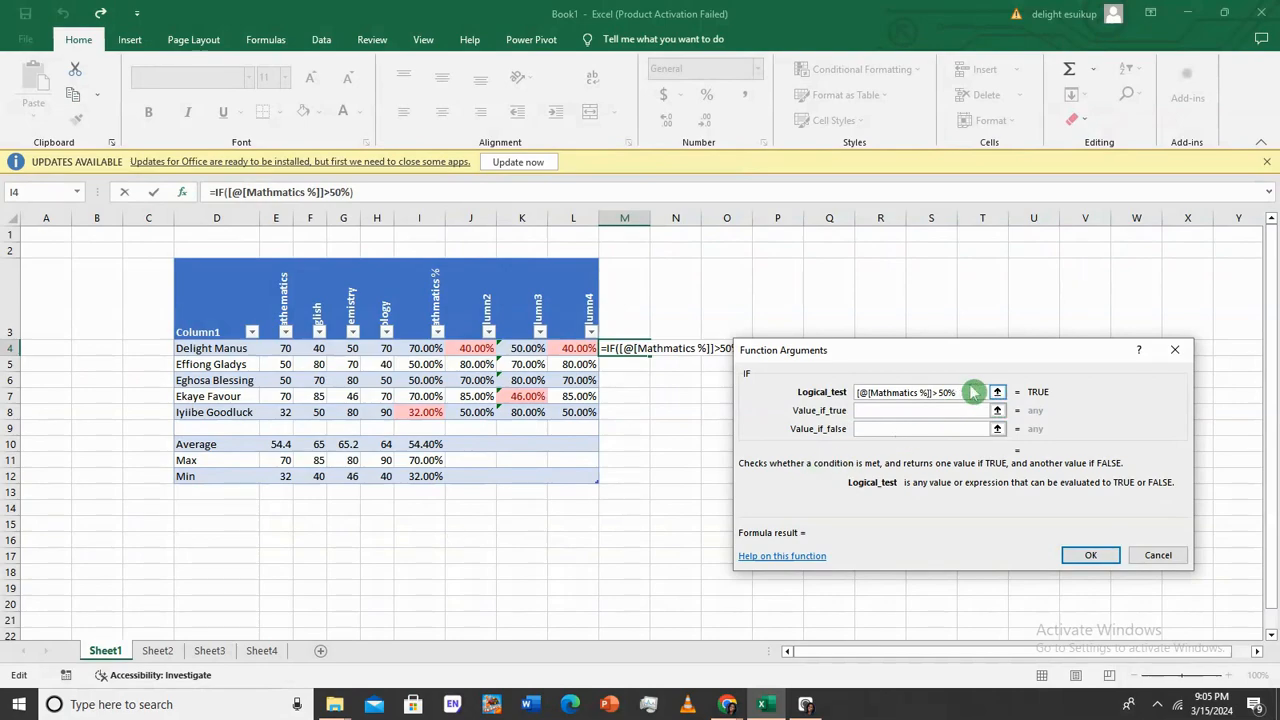
pyautogui.press('BackSpace')
pyautogui.press('BackSpace')
pyautogui.press('BackSpace')
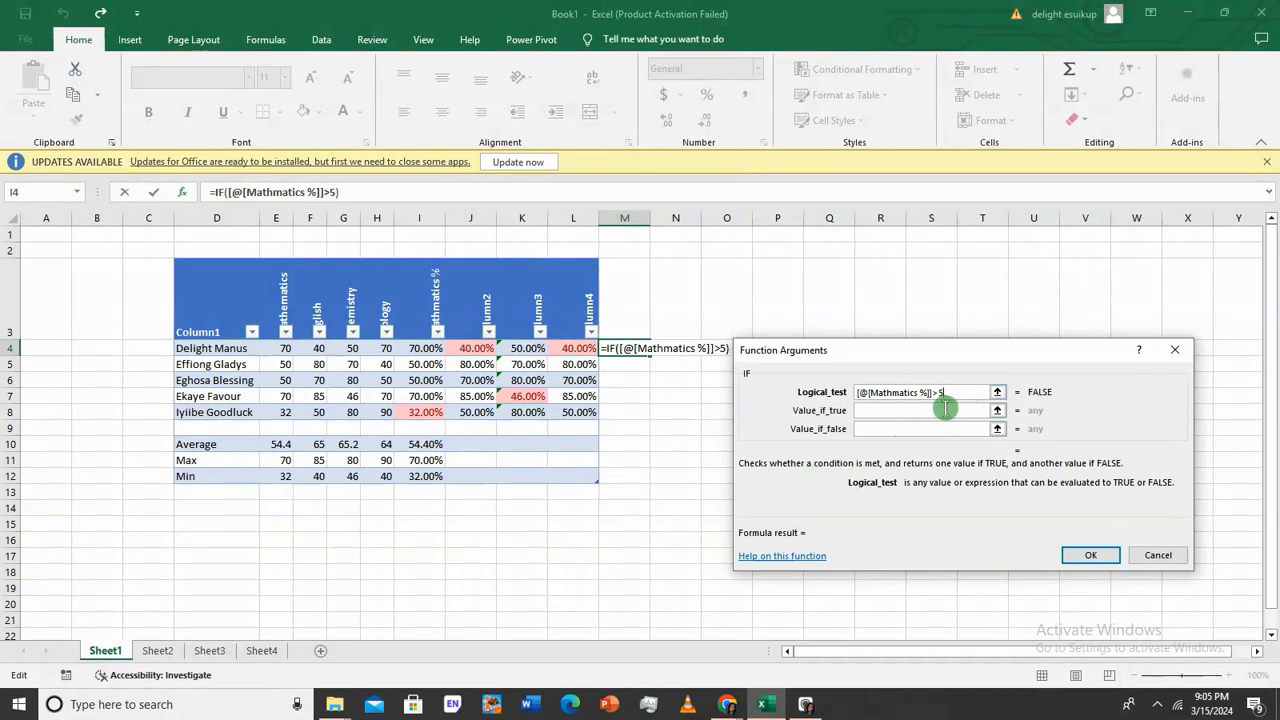
pyautogui.write('<50%')
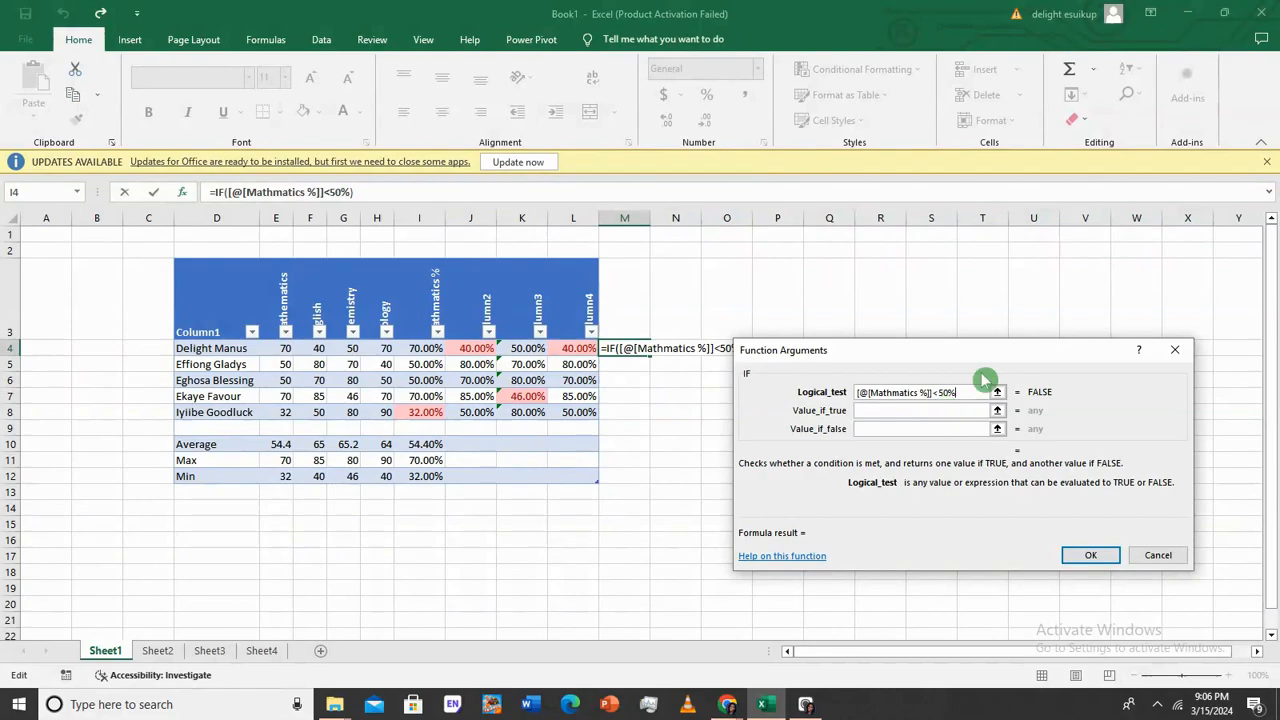
# Set Value_if_true to "FAIL" and Value_if_false to "PASS", then confirm the IF formula
pyautogui.click(946, 409)
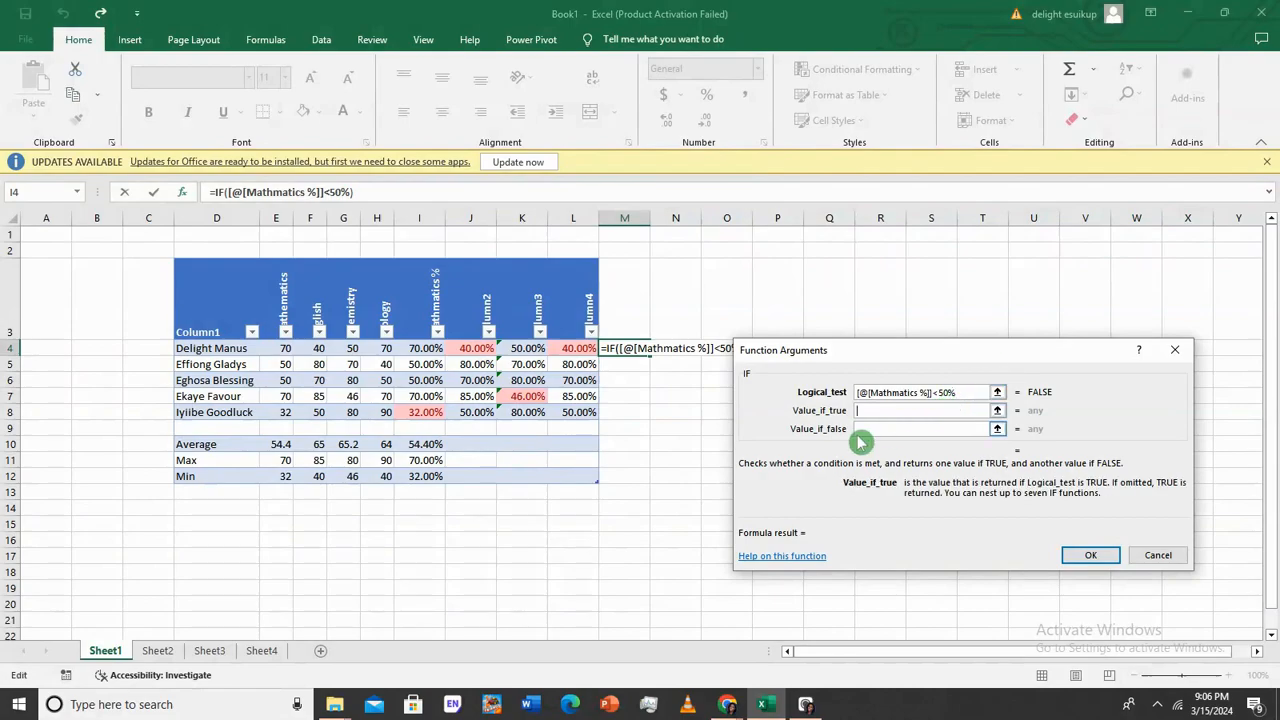
pyautogui.write('FAIL')
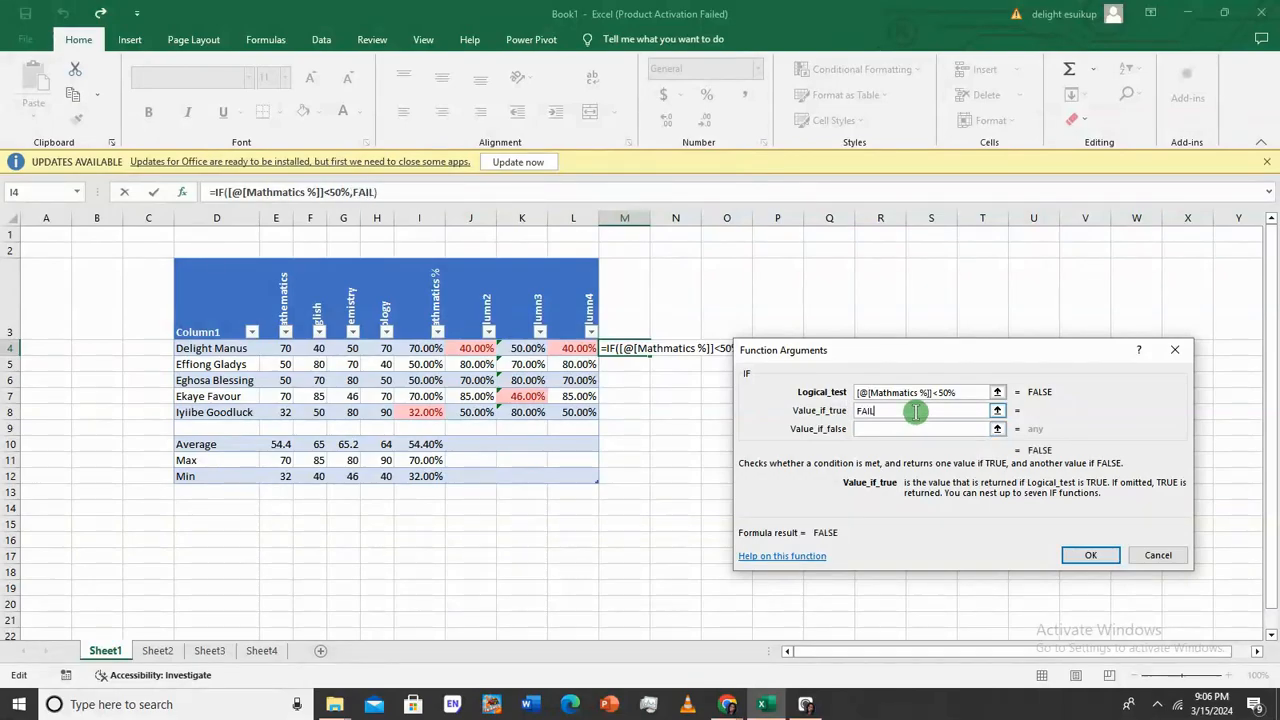
pyautogui.write('"')
pyautogui.press('Home')
pyautogui.write('"')
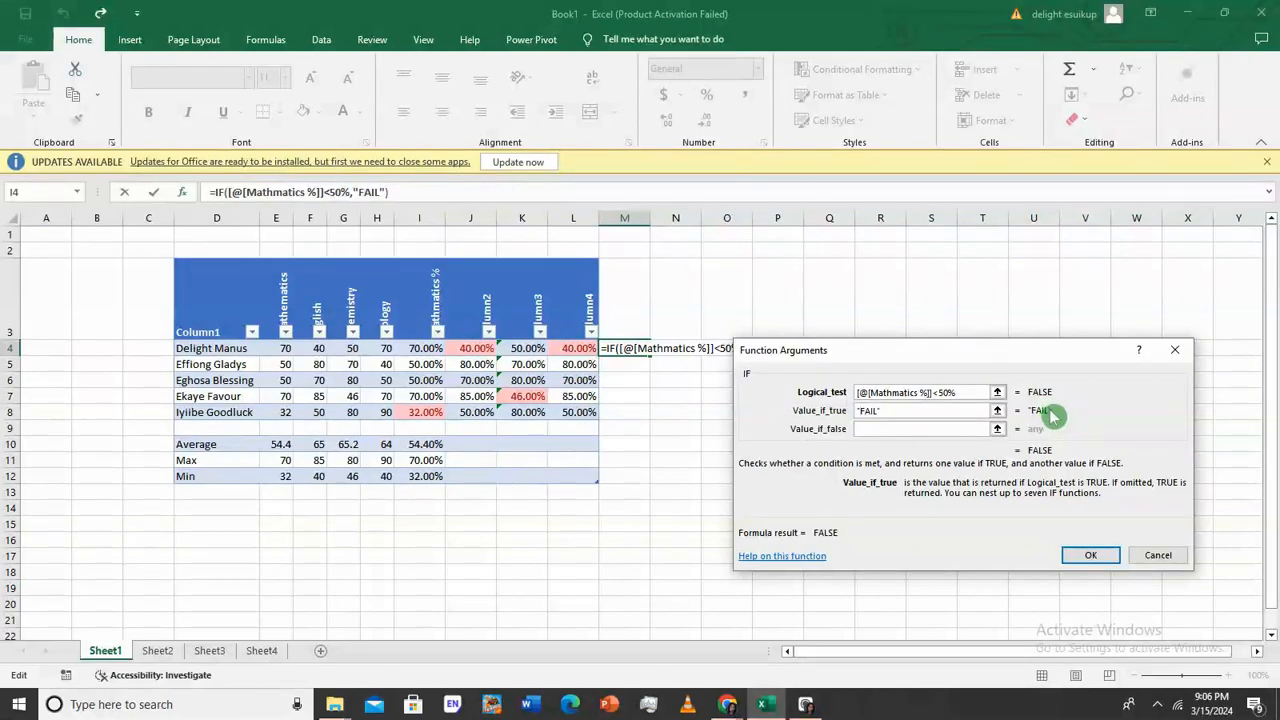
pyautogui.click(950, 431)
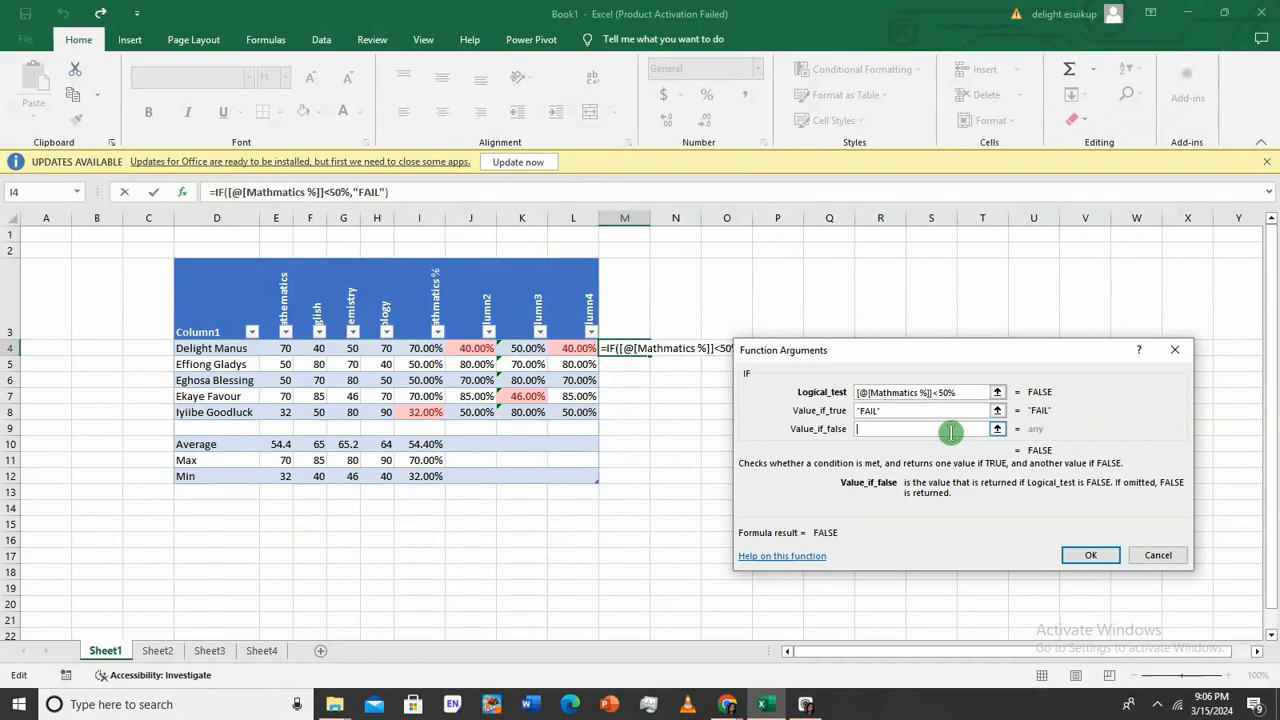
pyautogui.write('"PASS"')
pyautogui.click(1092, 555)
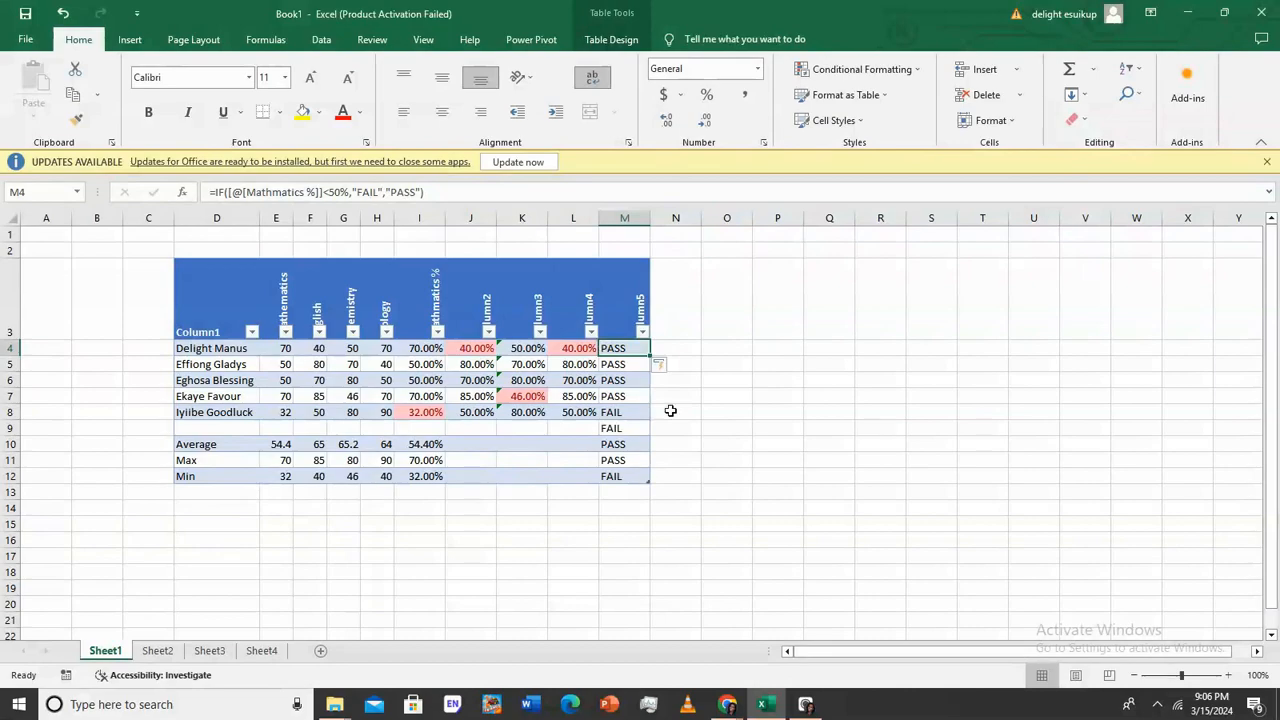
# Clear the stray IF results beside the Average and Min summary rows
pyautogui.doubleClick(625, 443)
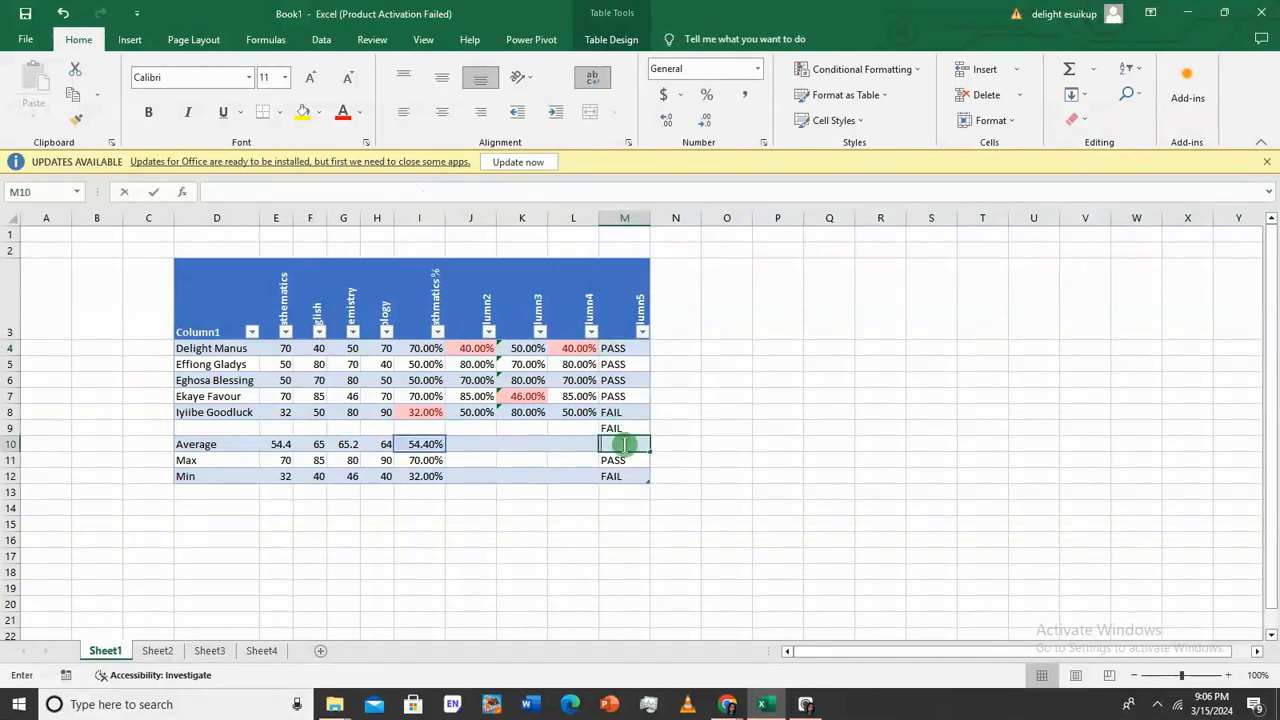
pyautogui.press('Return')
pyautogui.press('BackSpace')
pyautogui.press('Return')
pyautogui.press('BackSpace')
pyautogui.press('Return')
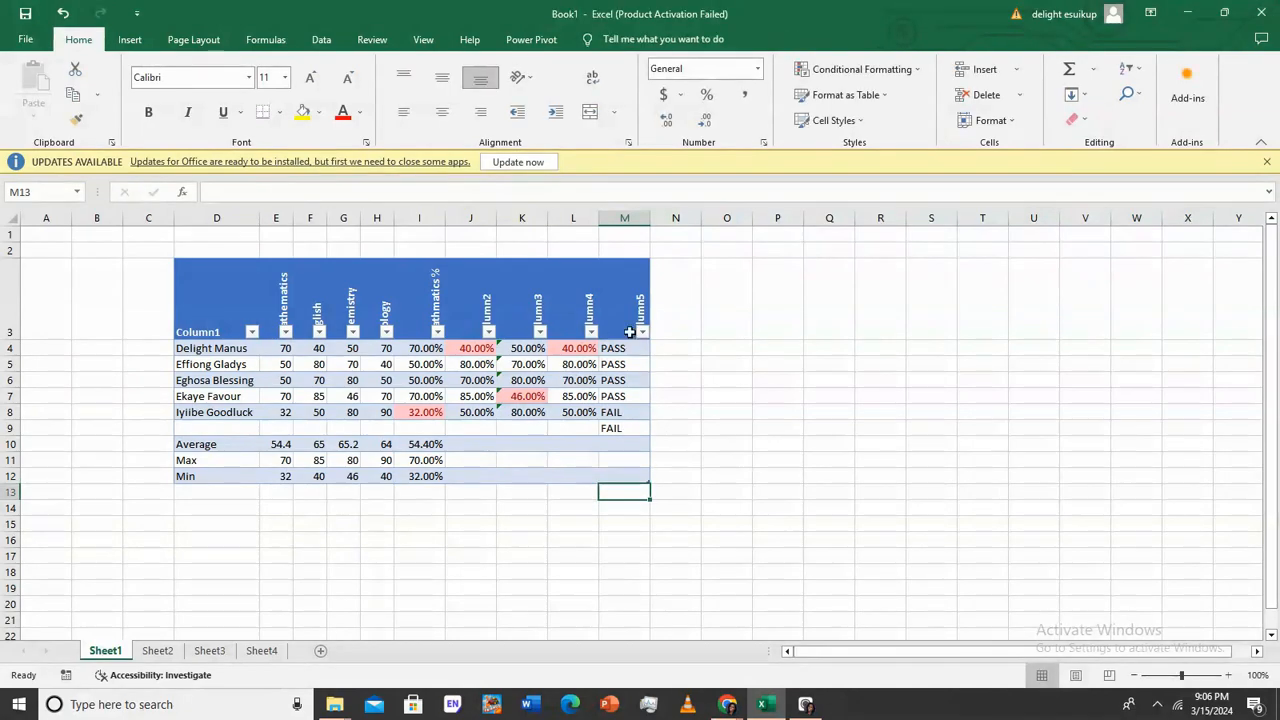
# Replace the Column5 header in M3 with 'Mathematics P/F'
pyautogui.doubleClick(620, 331)
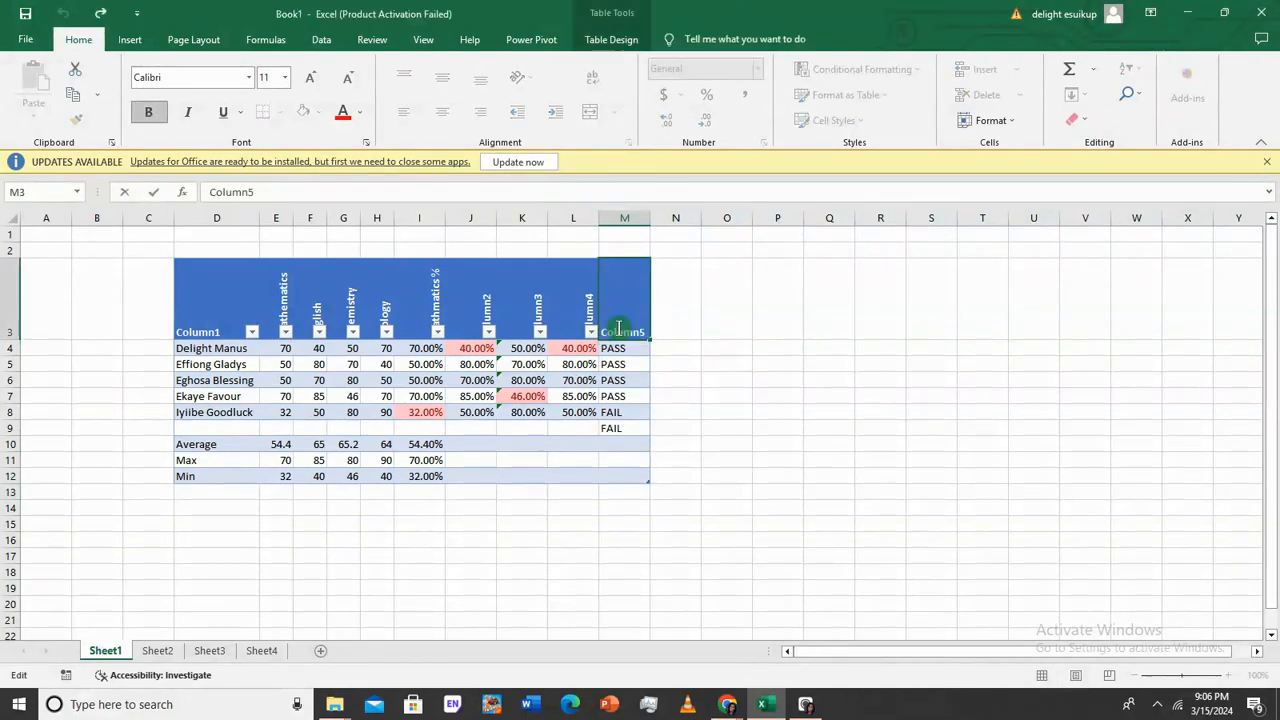
pyautogui.press('BackSpace')
pyautogui.press('BackSpace')
pyautogui.press('BackSpace')
pyautogui.press('Delete')
pyautogui.press('Delete')
pyautogui.press('Delete')
pyautogui.press('Delete')
pyautogui.write('Mathema')
pyautogui.write('tti')
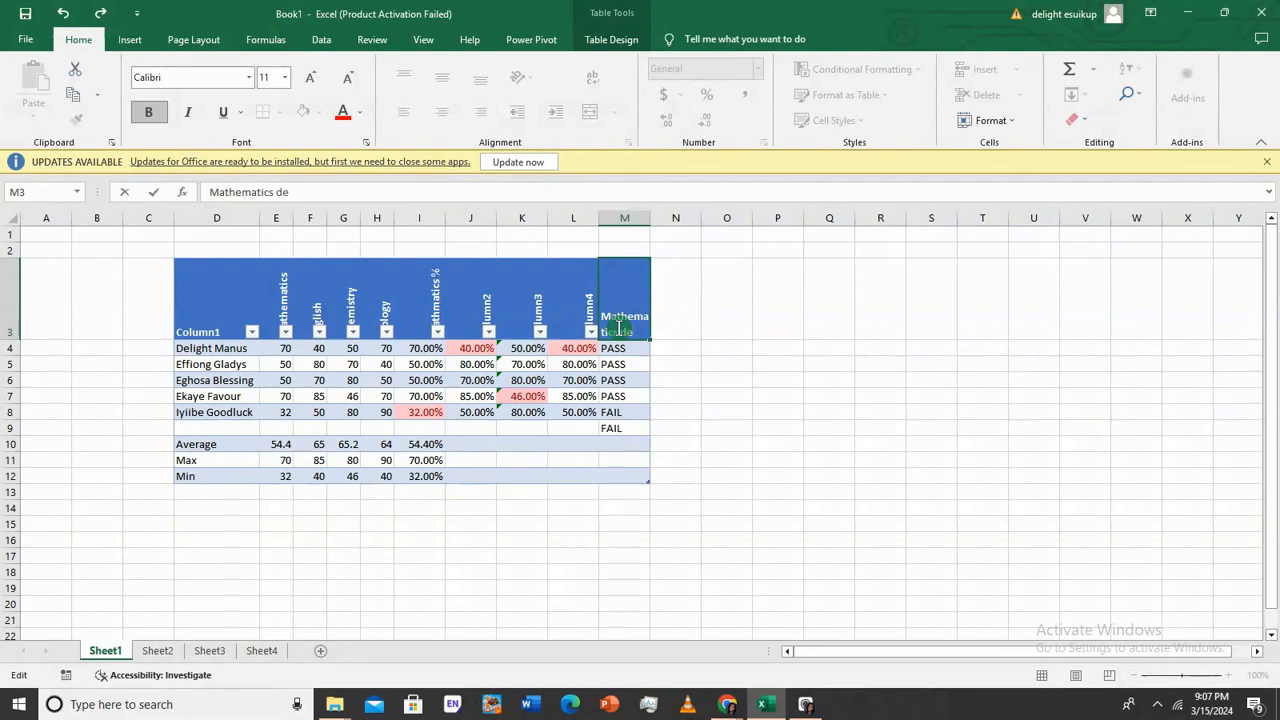
pyautogui.write('ion')
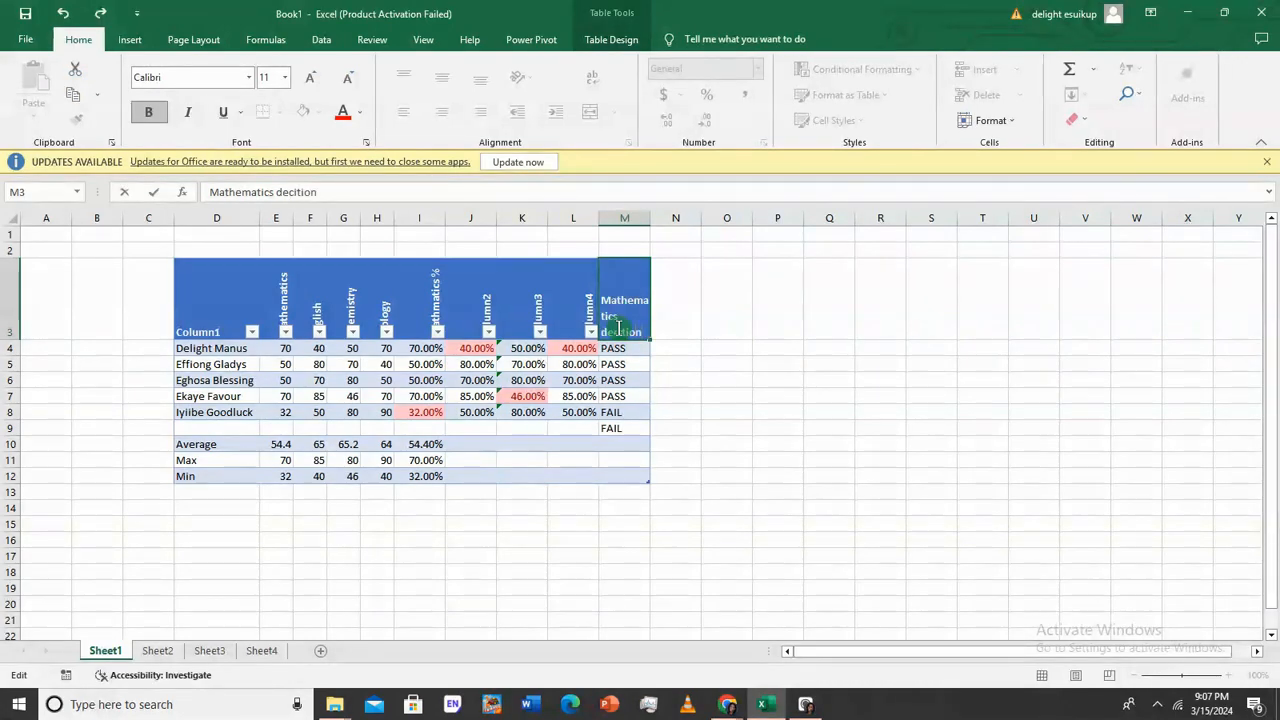
pyautogui.press('BackSpace')
pyautogui.press('BackSpace')
pyautogui.press('BackSpace')
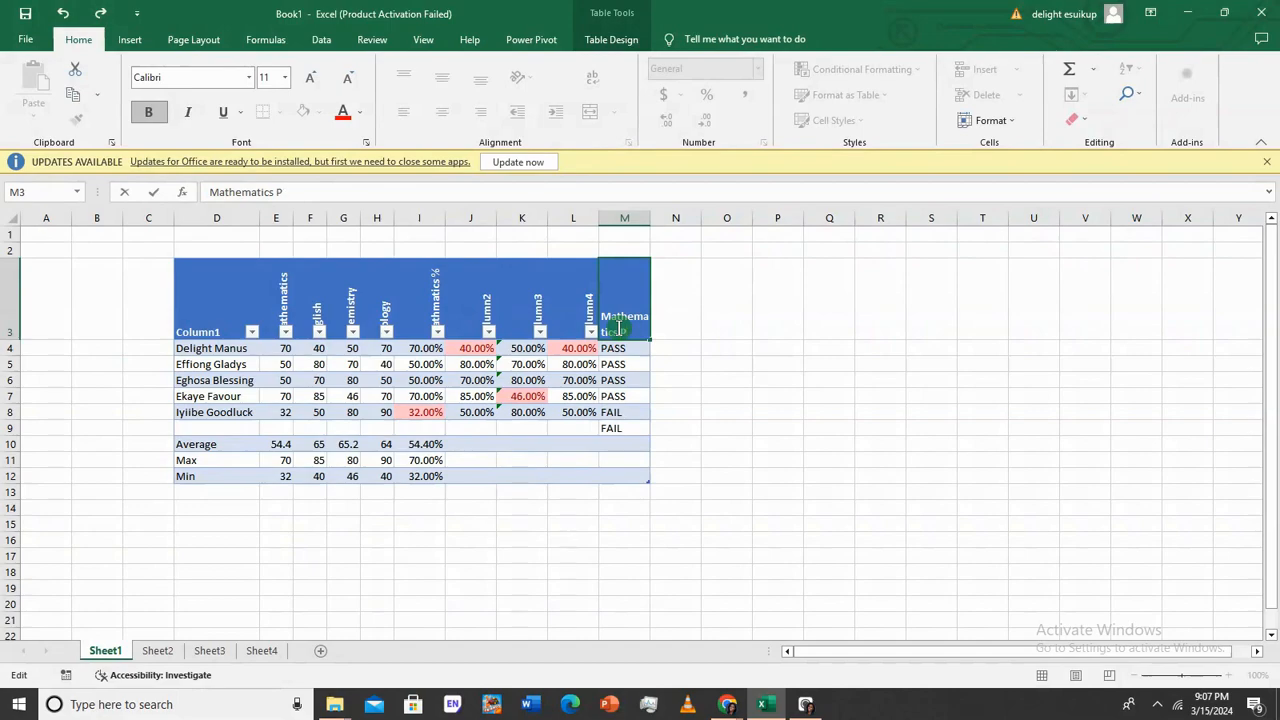
pyautogui.write('/F')
pyautogui.press('Return')
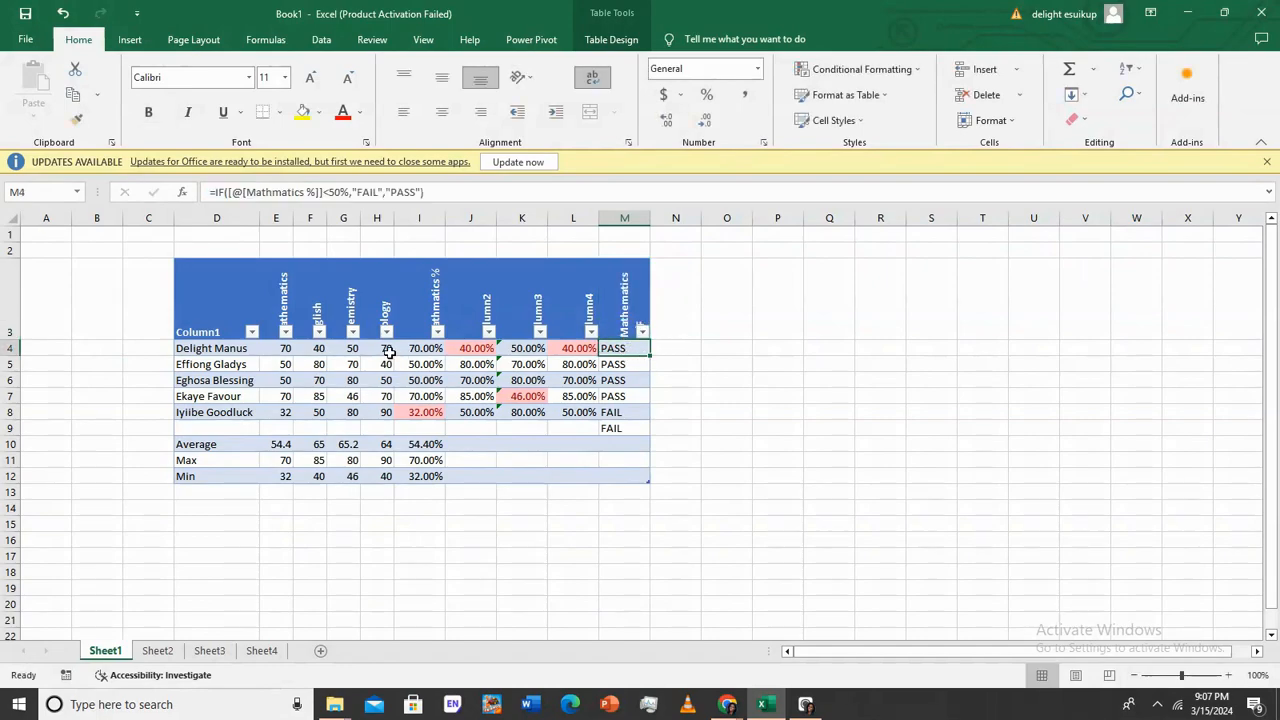
# Fill the raw score cells E4:H8 yellow
pyautogui.click(288, 350)
pyautogui.moveTo(294, 351); pyautogui.dragTo(385, 410)
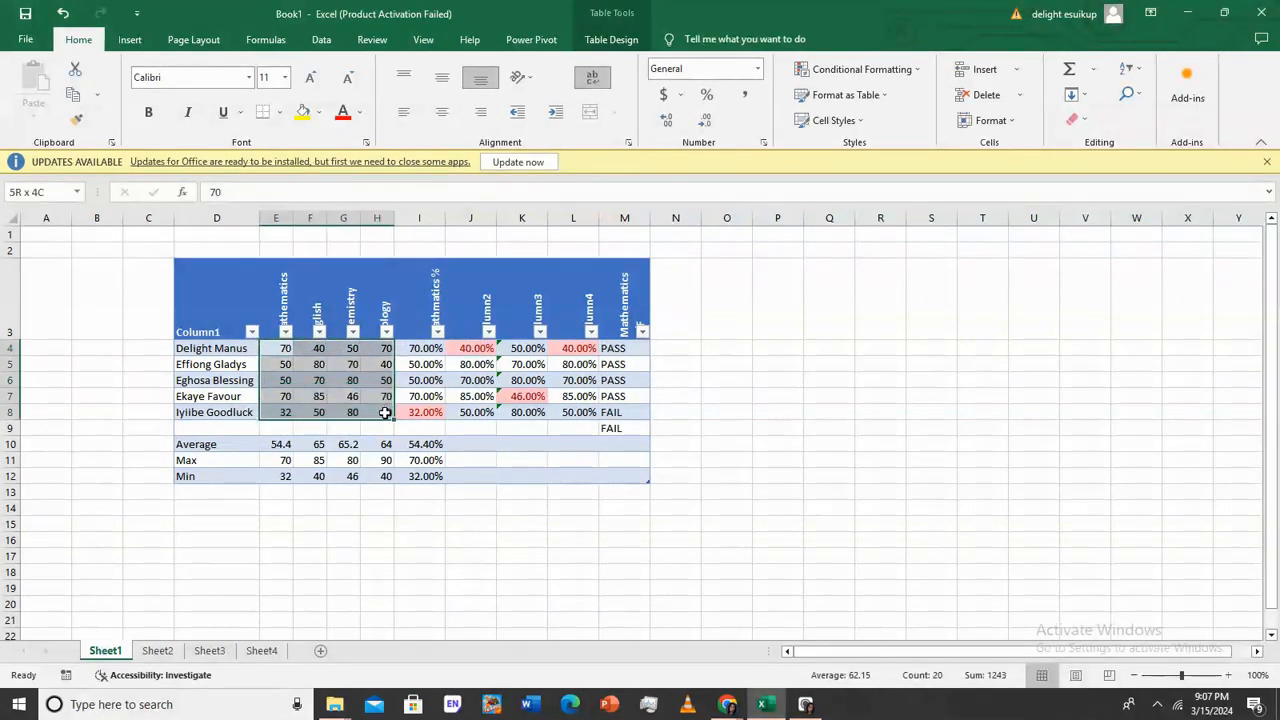
pyautogui.click(307, 112)
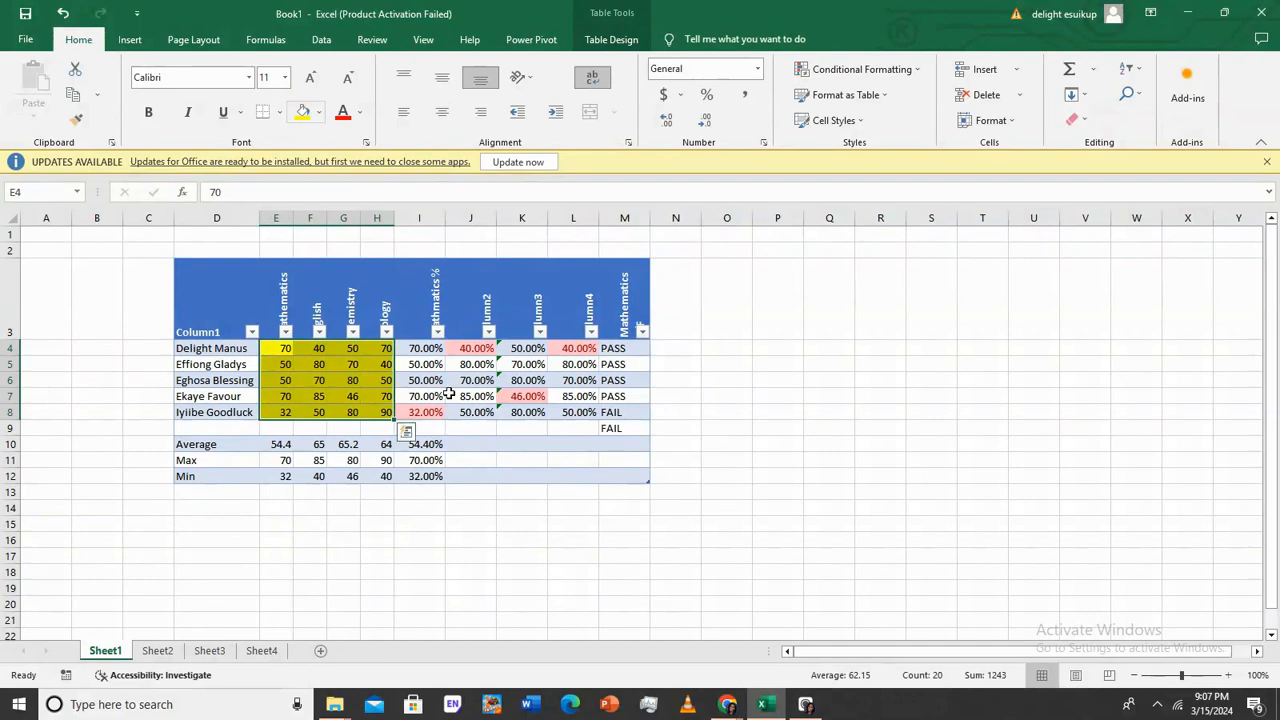
# Fill the percentage cells I4:L8 orange
pyautogui.moveTo(417, 350); pyautogui.dragTo(580, 414)
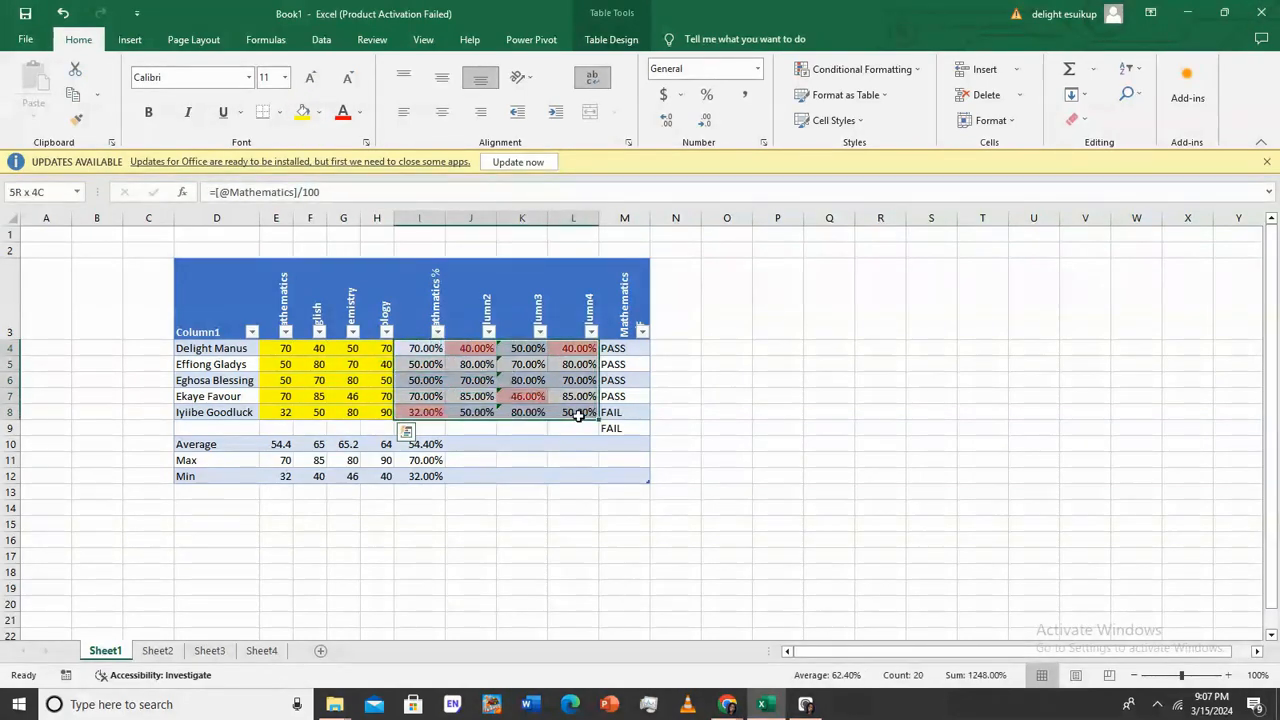
pyautogui.click(319, 112)
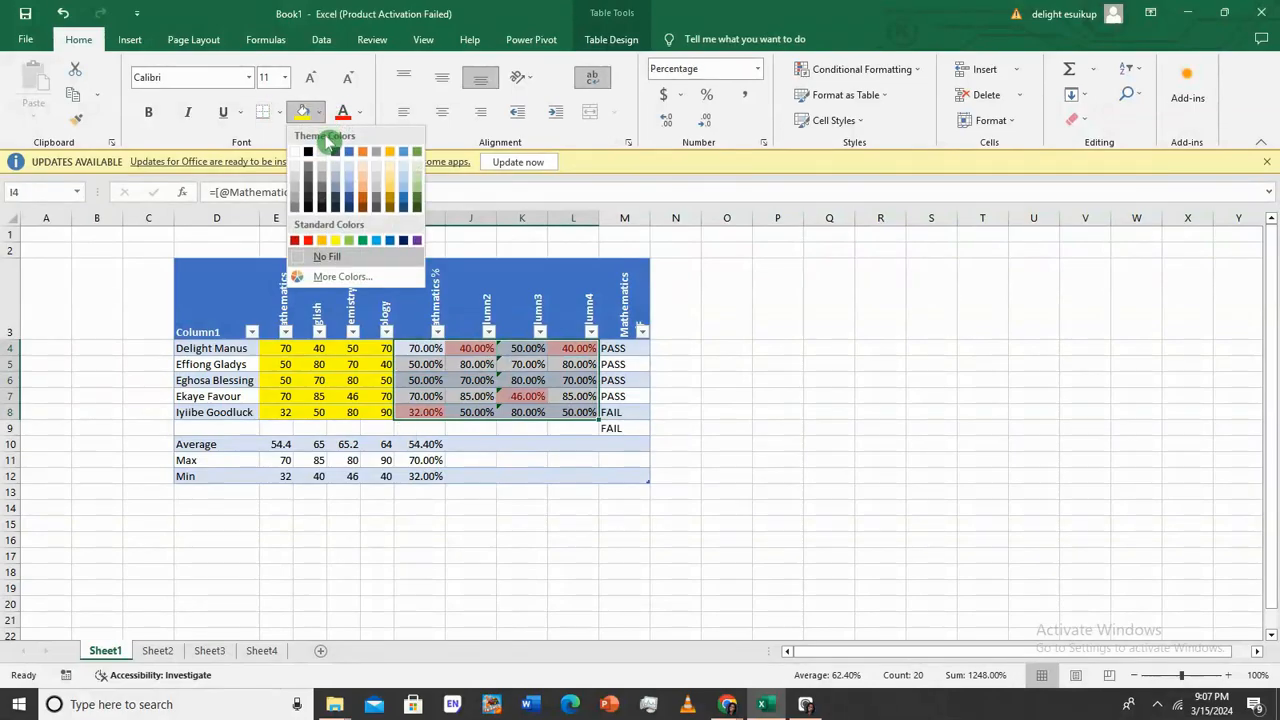
pyautogui.click(372, 198)
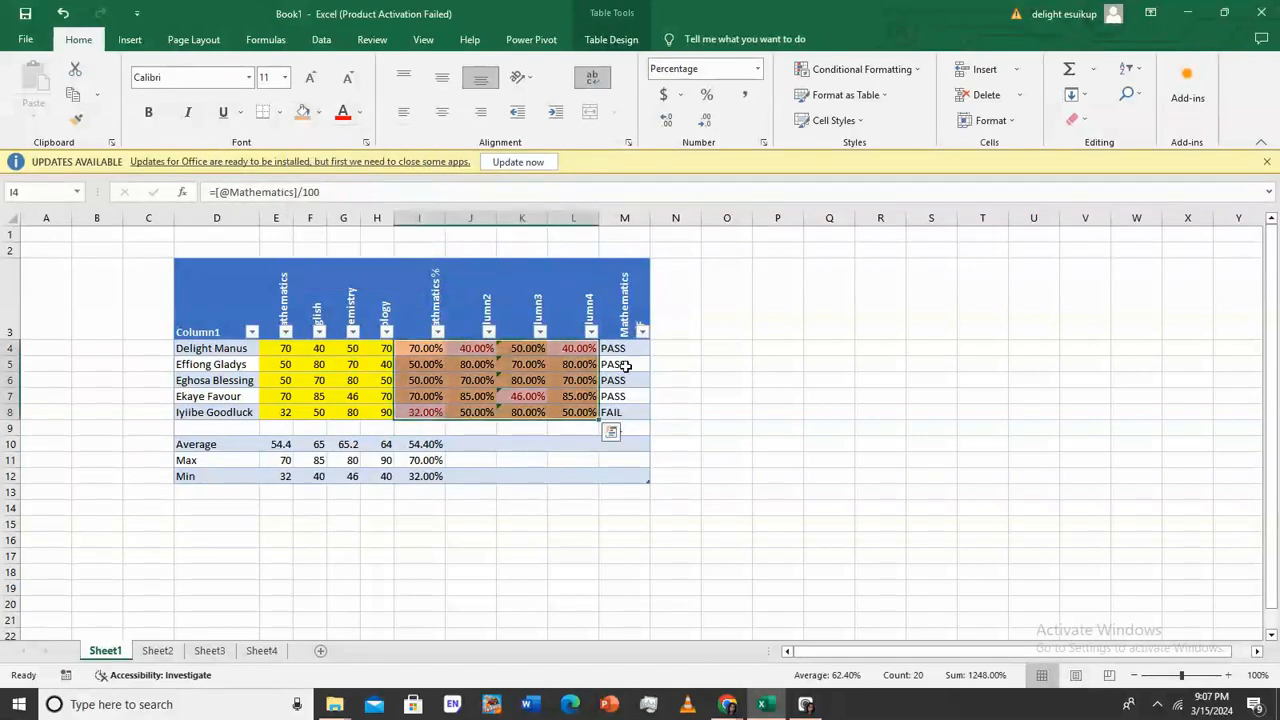
pyautogui.click(712, 362)
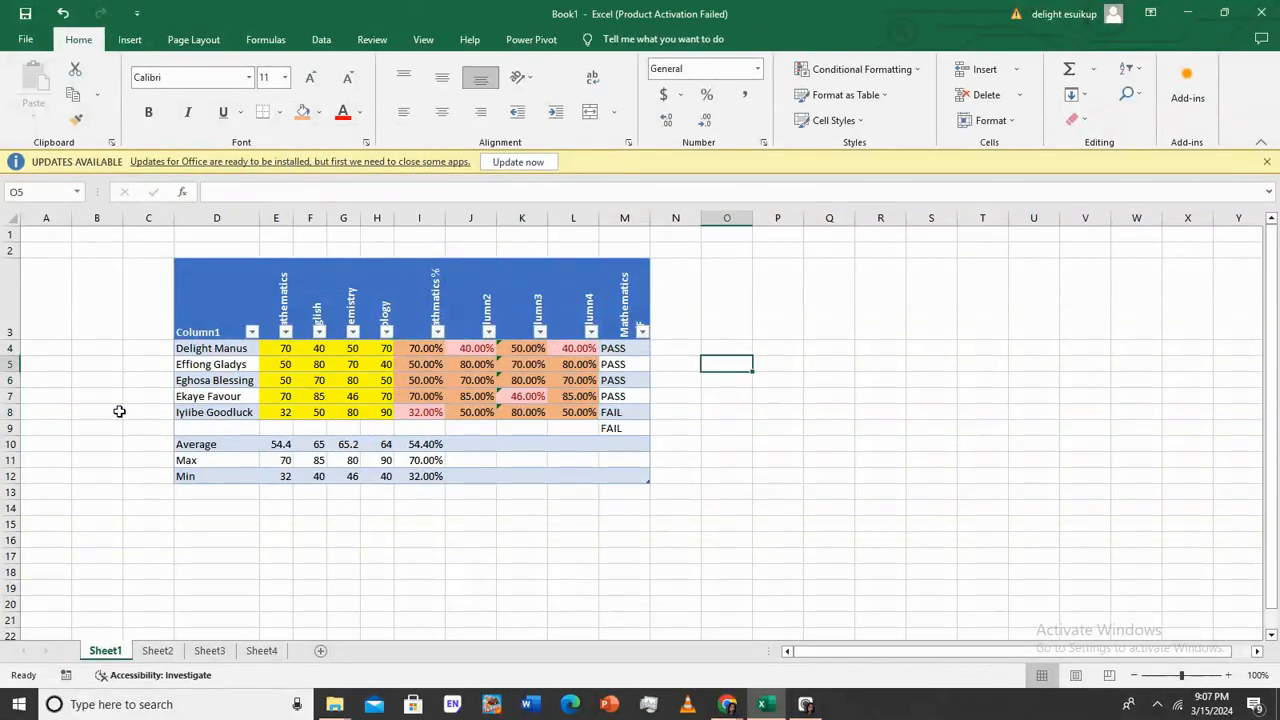
# Insert a blank row 4 above the first student's scores
pyautogui.rightClick(19, 349)
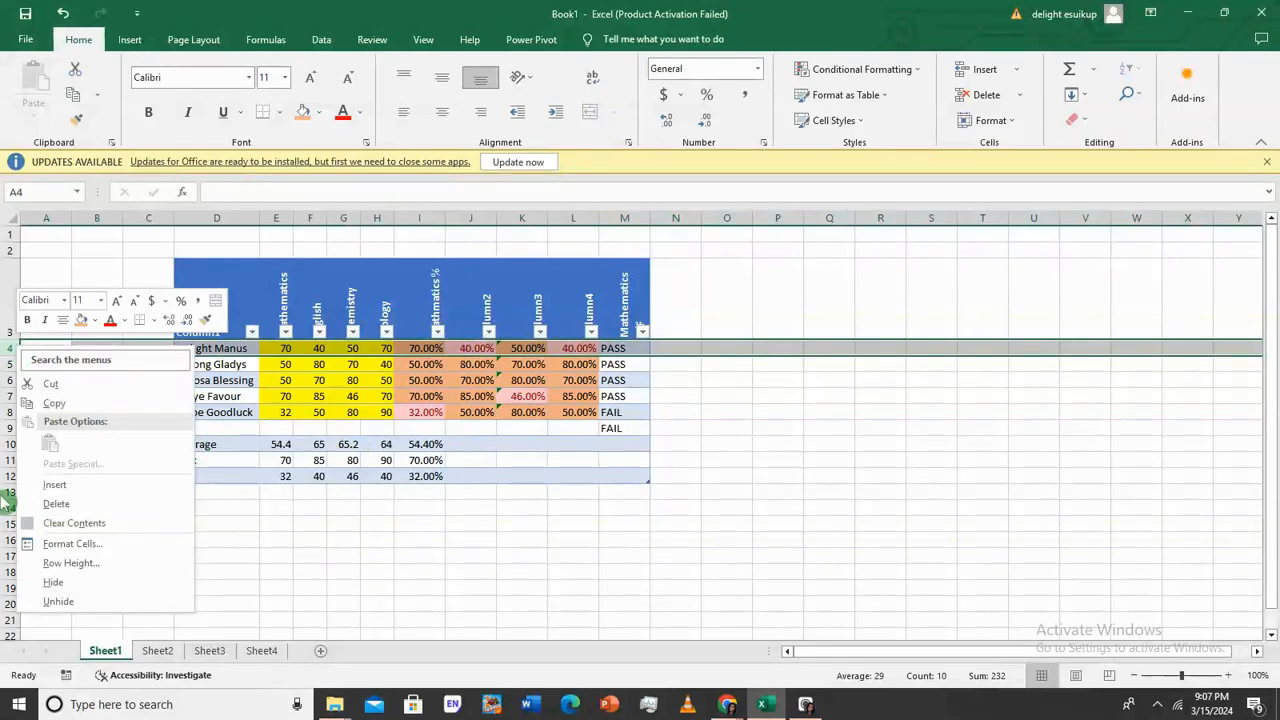
pyautogui.click(55, 484)
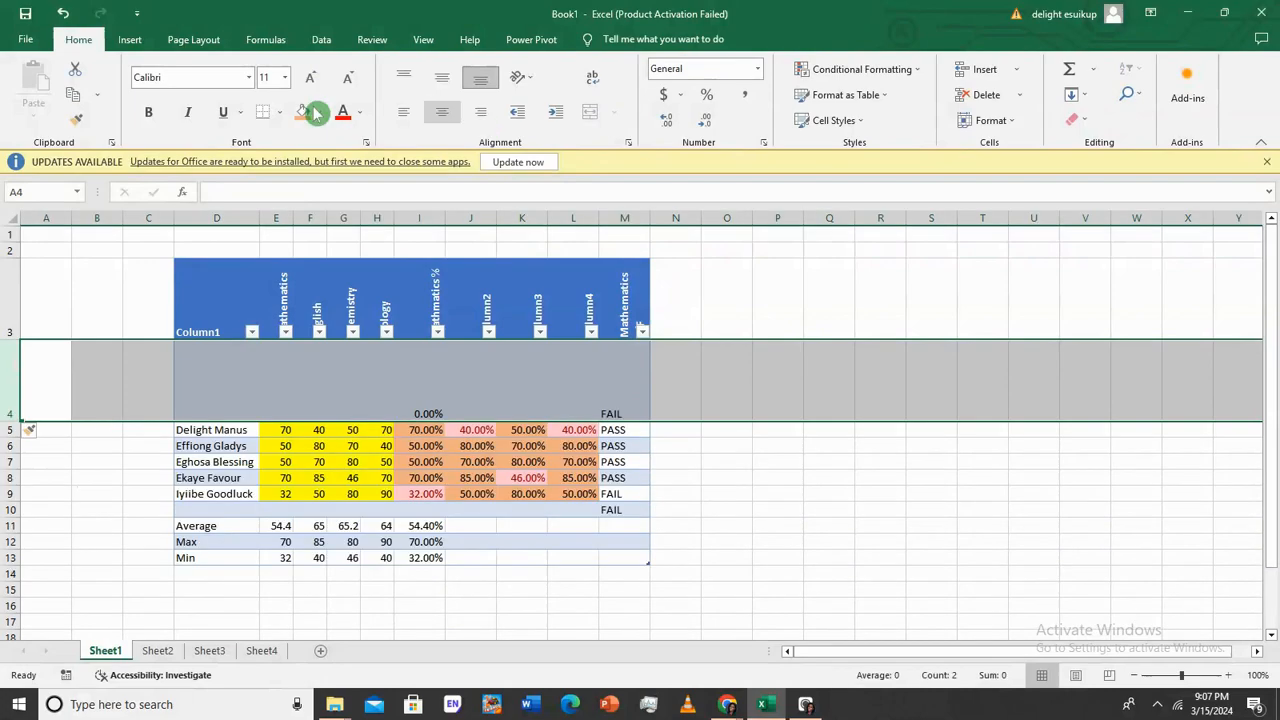
pyautogui.click(62, 12)
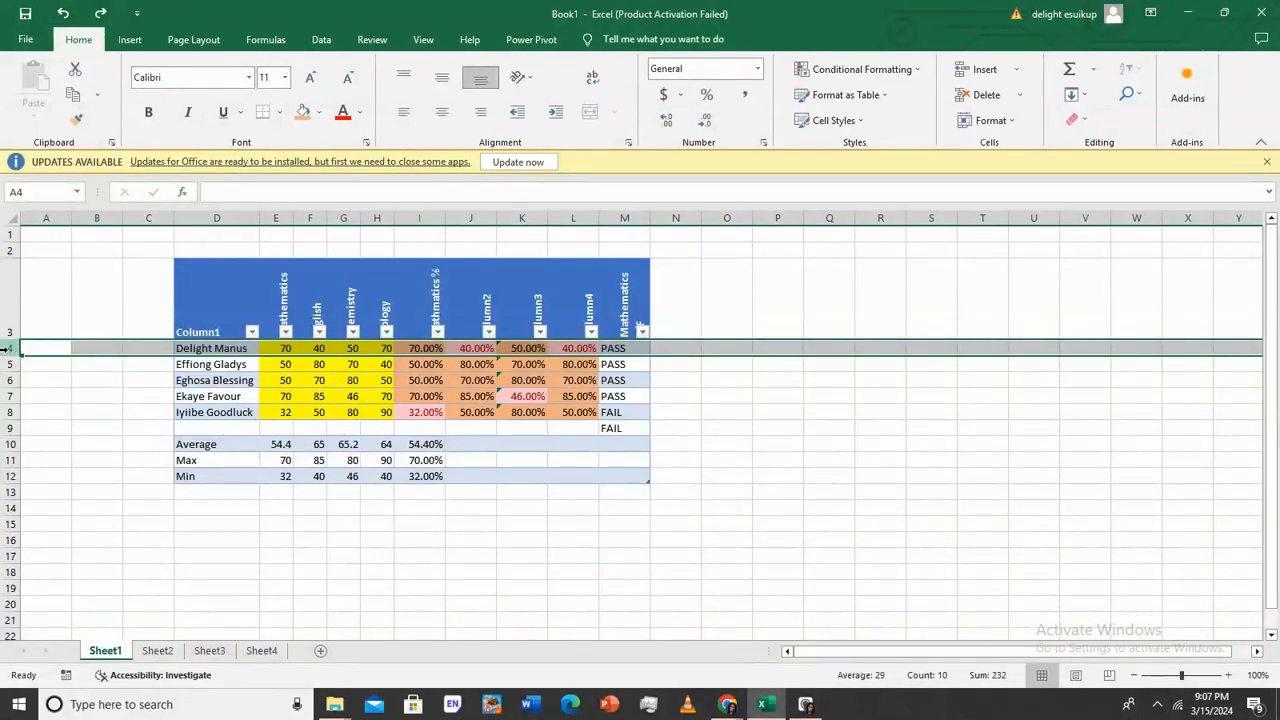
pyautogui.rightClick(8, 348)
pyautogui.click(57, 484)
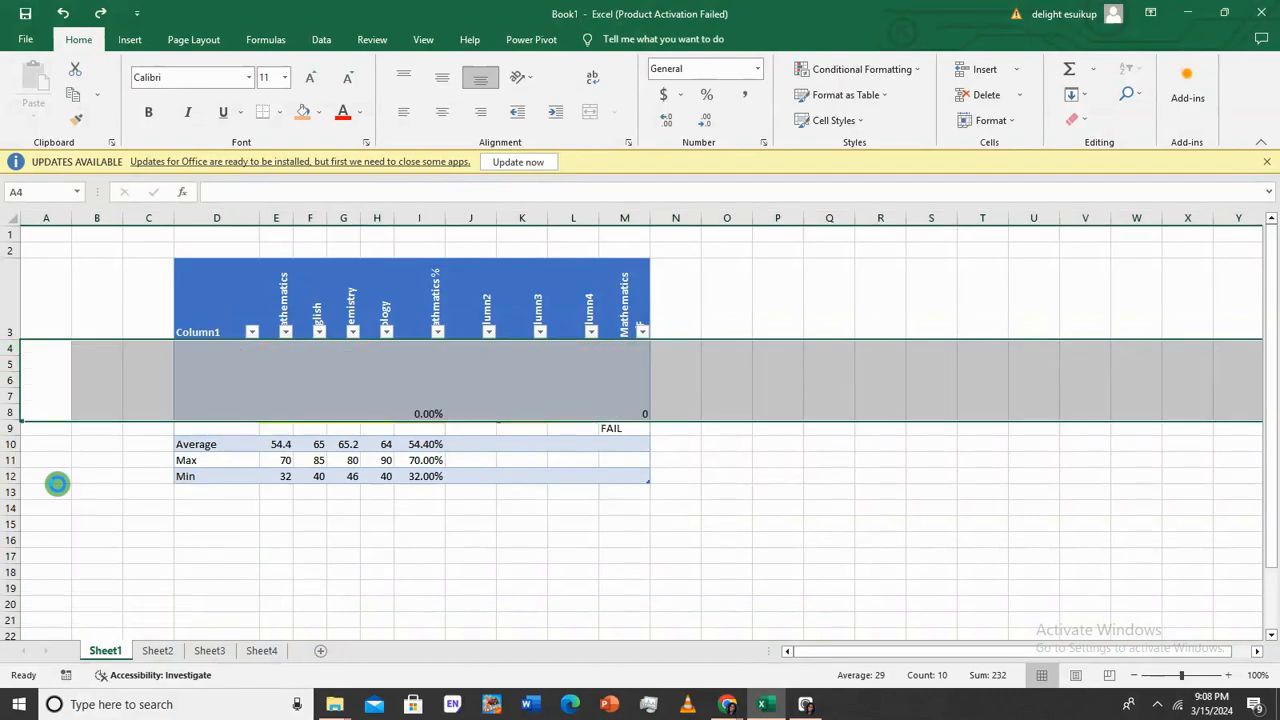
pyautogui.click(697, 417)
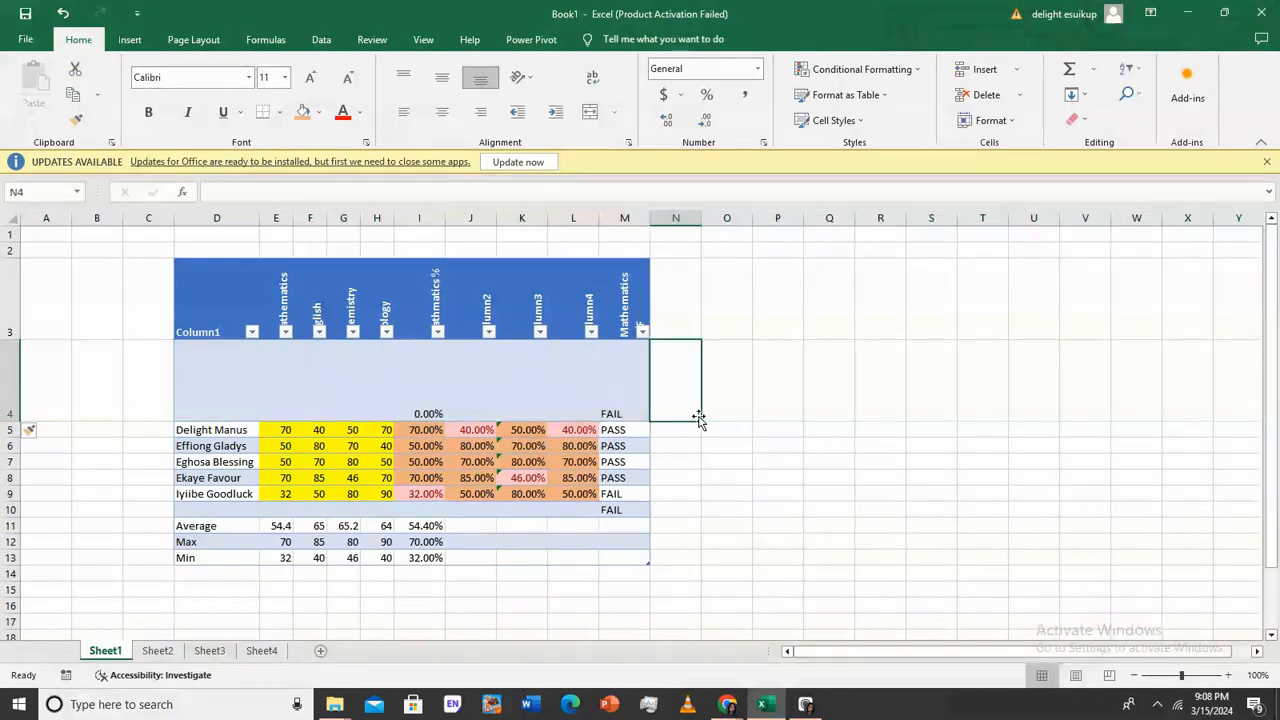
# Clear the copied formulas from I4 and M4 and reset row 4 to normal height
pyautogui.click(414, 400)
pyautogui.doubleClick(408, 403)
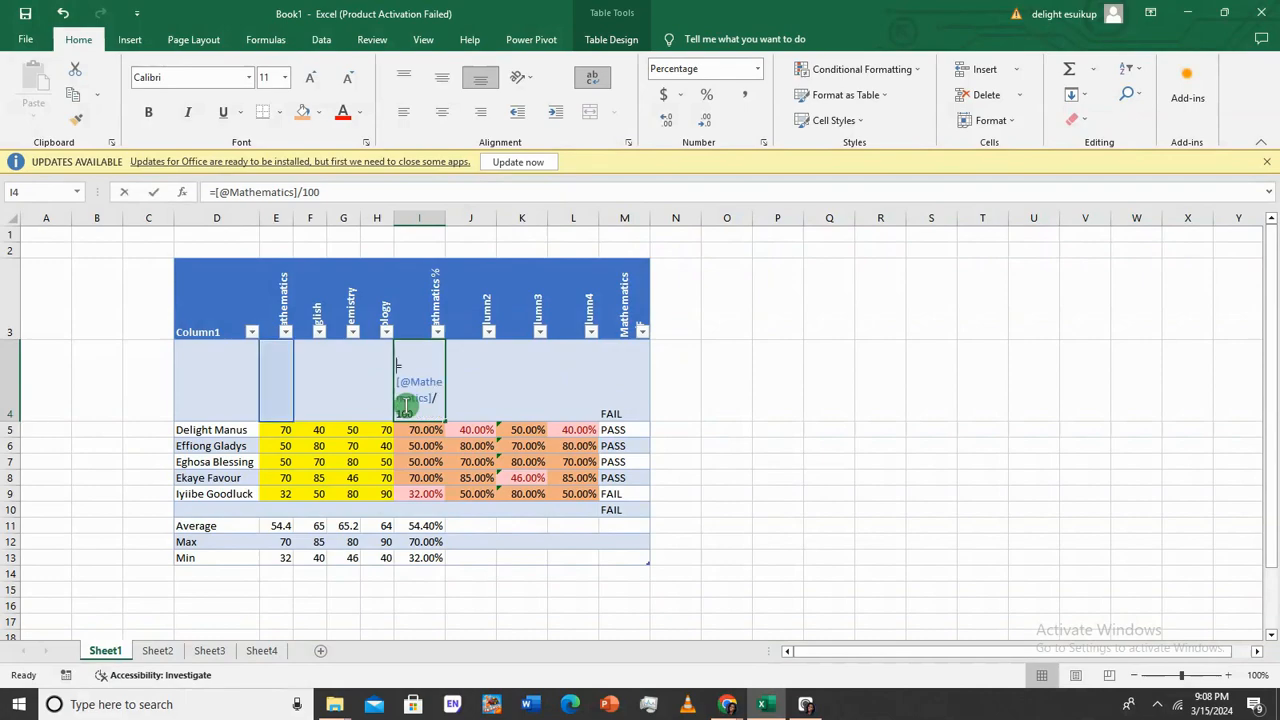
pyautogui.press('BackSpace')
pyautogui.click(657, 401)
pyautogui.click(631, 395)
pyautogui.press('BackSpace')
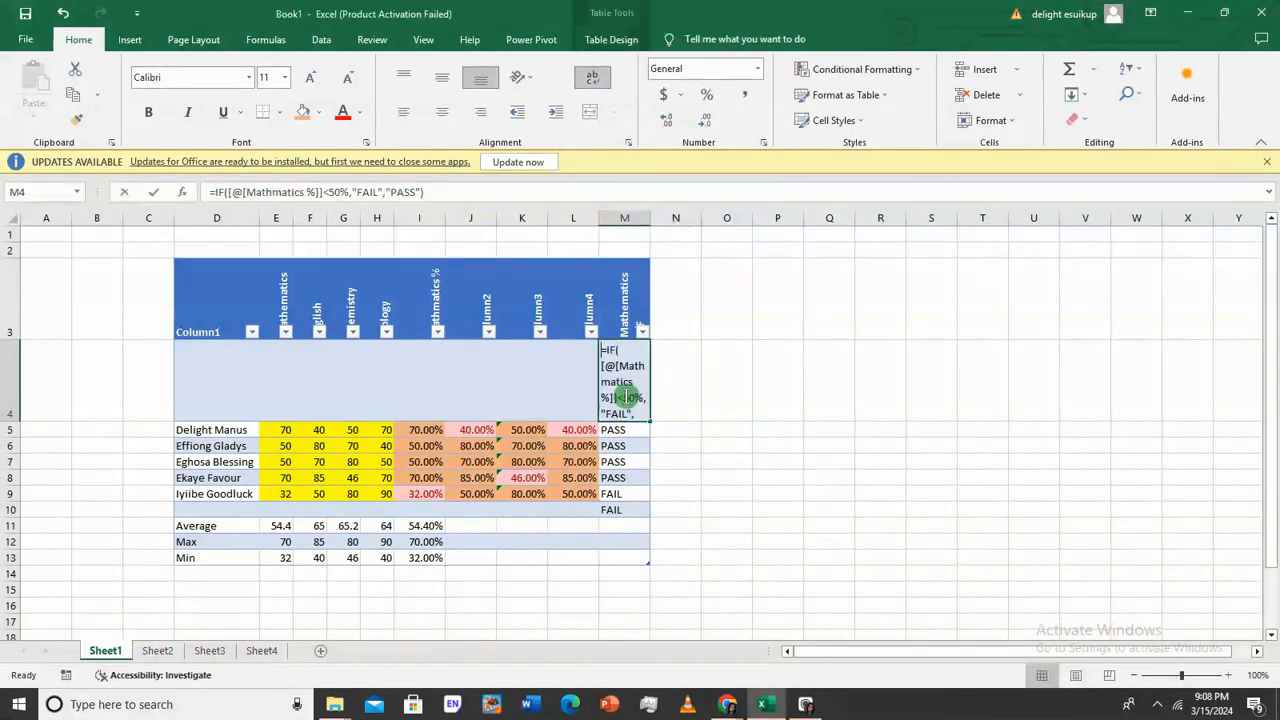
pyautogui.write('\\')
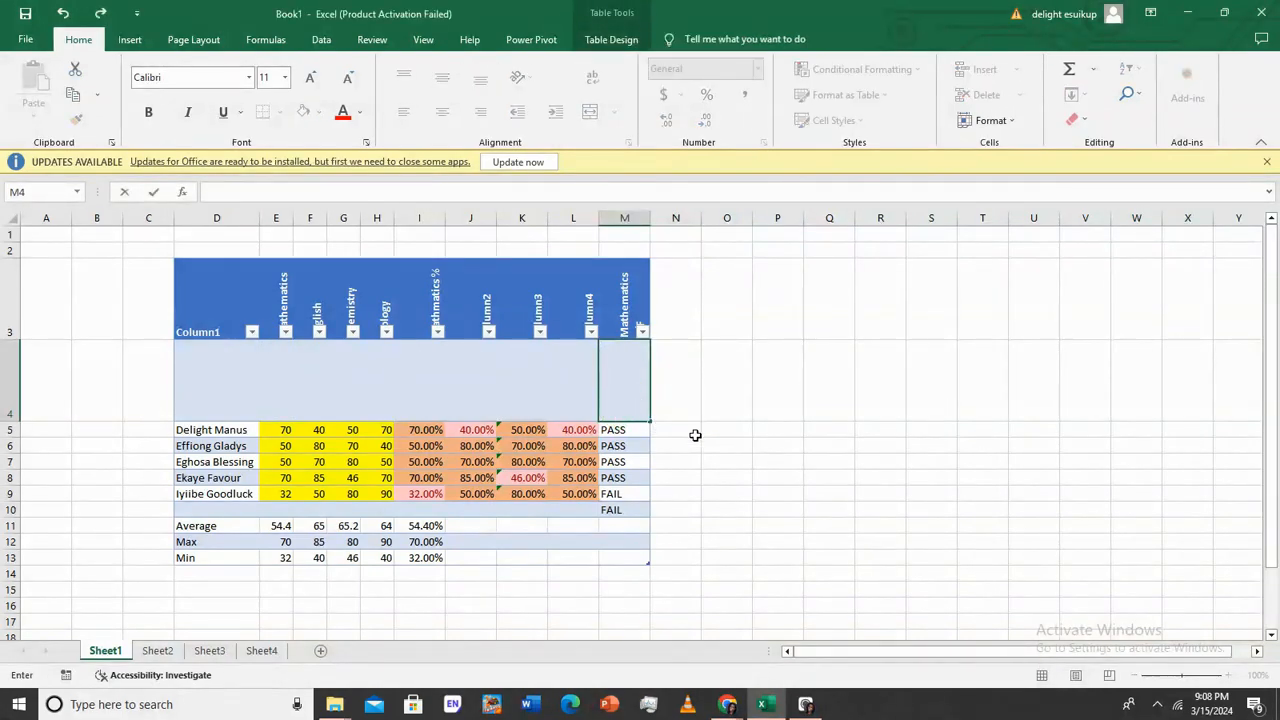
pyautogui.click(694, 434)
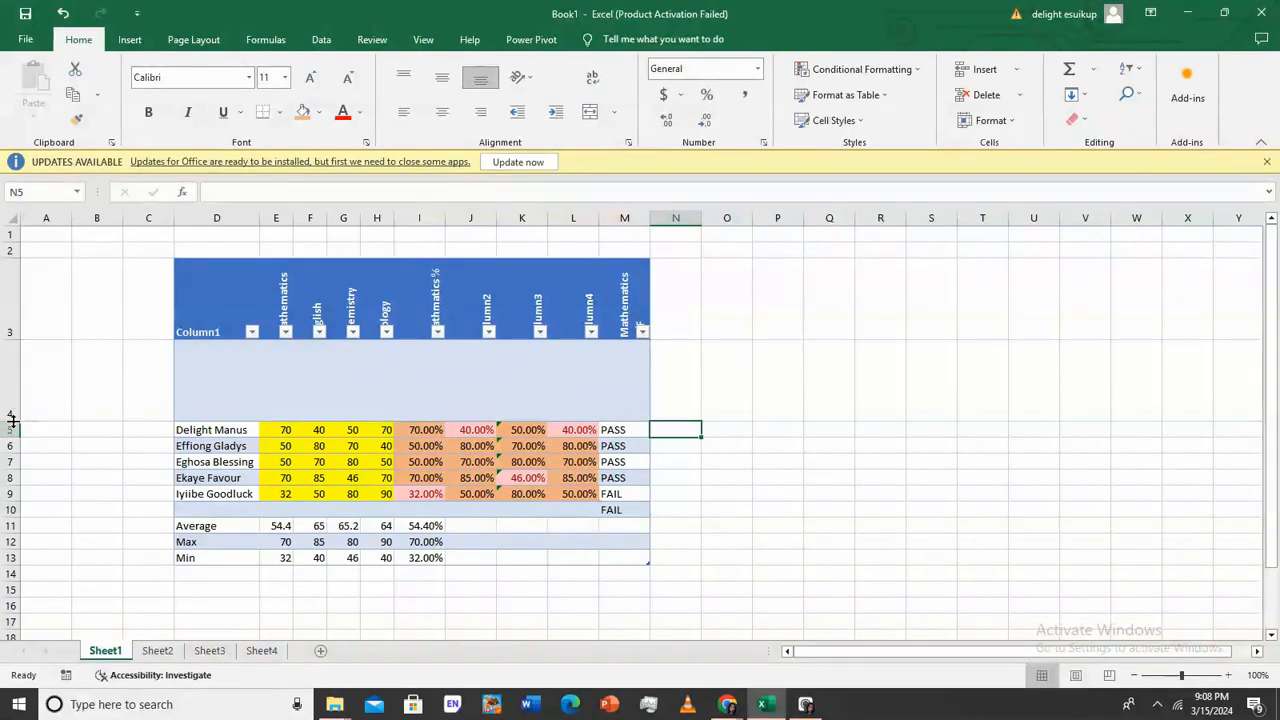
pyautogui.doubleClick(12, 420)
pyautogui.click(278, 352)
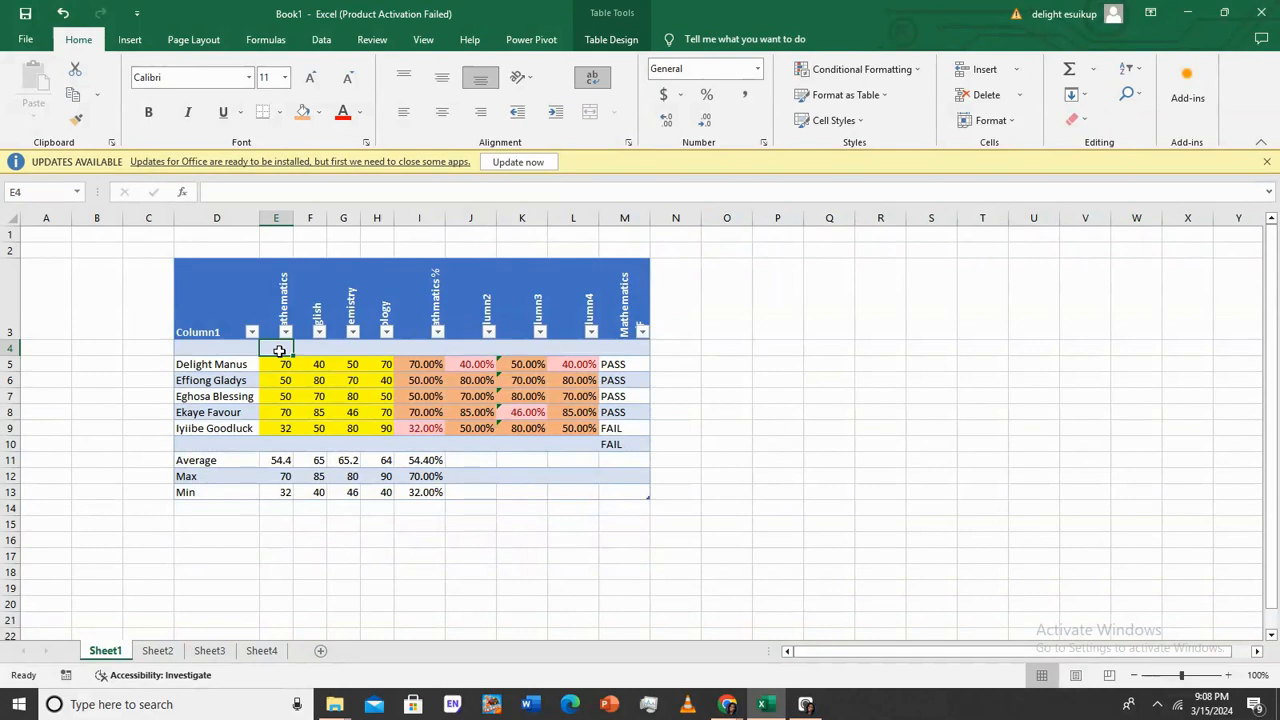
# Enter the label 'Actaual Grade' in E4 and widen column E slightly
pyautogui.write('Av')
pyautogui.press('BackSpace')
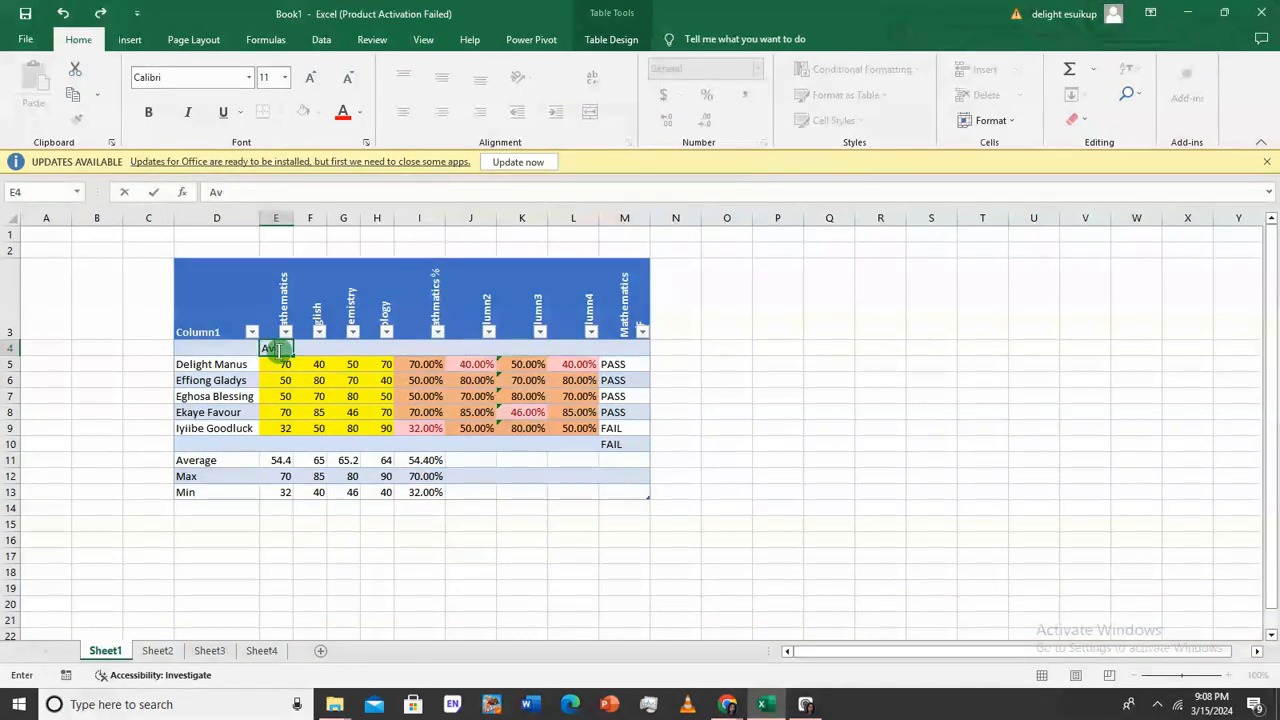
pyautogui.write('ctaual Grade')
pyautogui.press('Return')
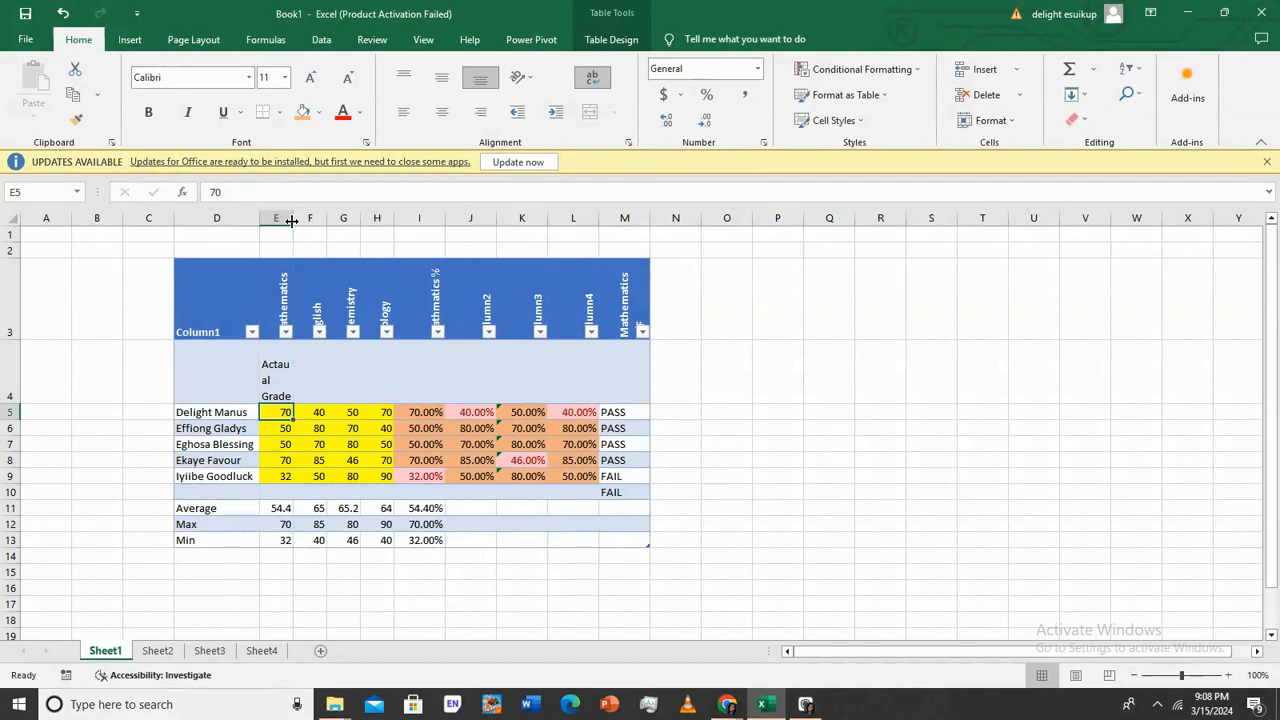
pyautogui.moveTo(293, 218); pyautogui.dragTo(303, 218)
pyautogui.click(290, 378)
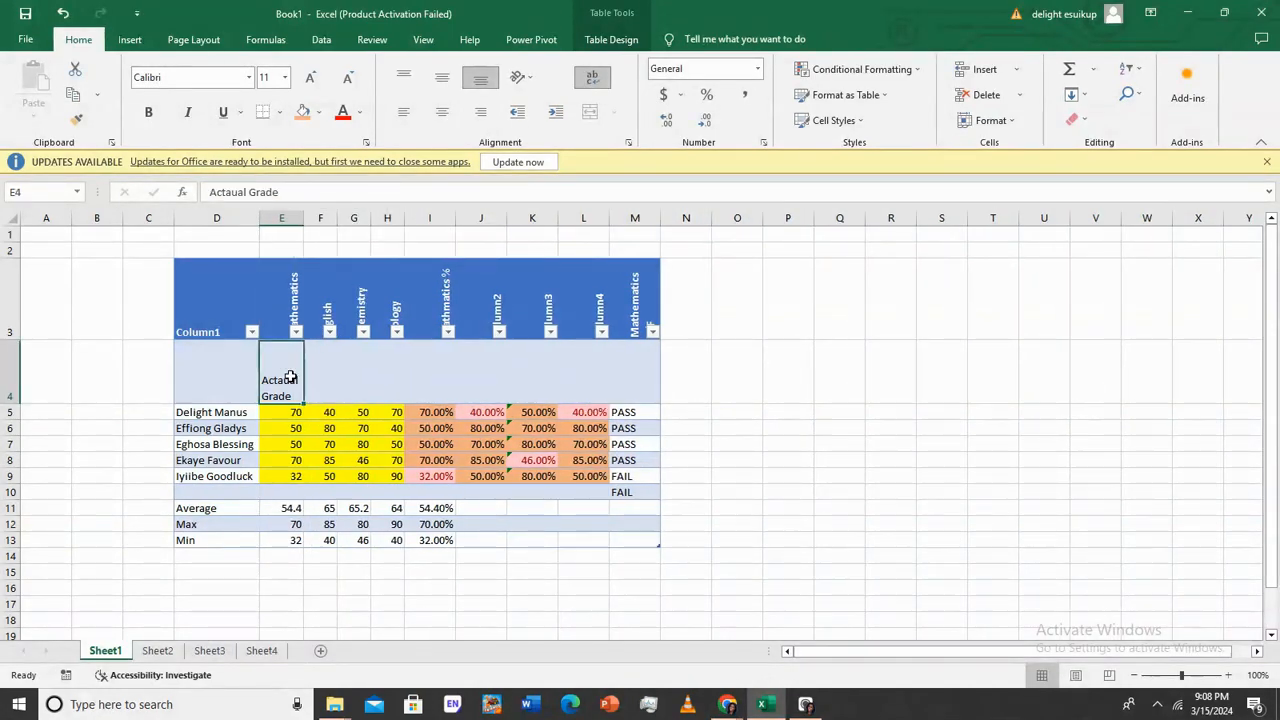
pyautogui.doubleClick(290, 378)
pyautogui.press('Return')
# Select the E4:H4 label cells, then trial-merge Q7:S7 with Merge & Center
pyautogui.moveTo(285, 356); pyautogui.dragTo(384, 357)
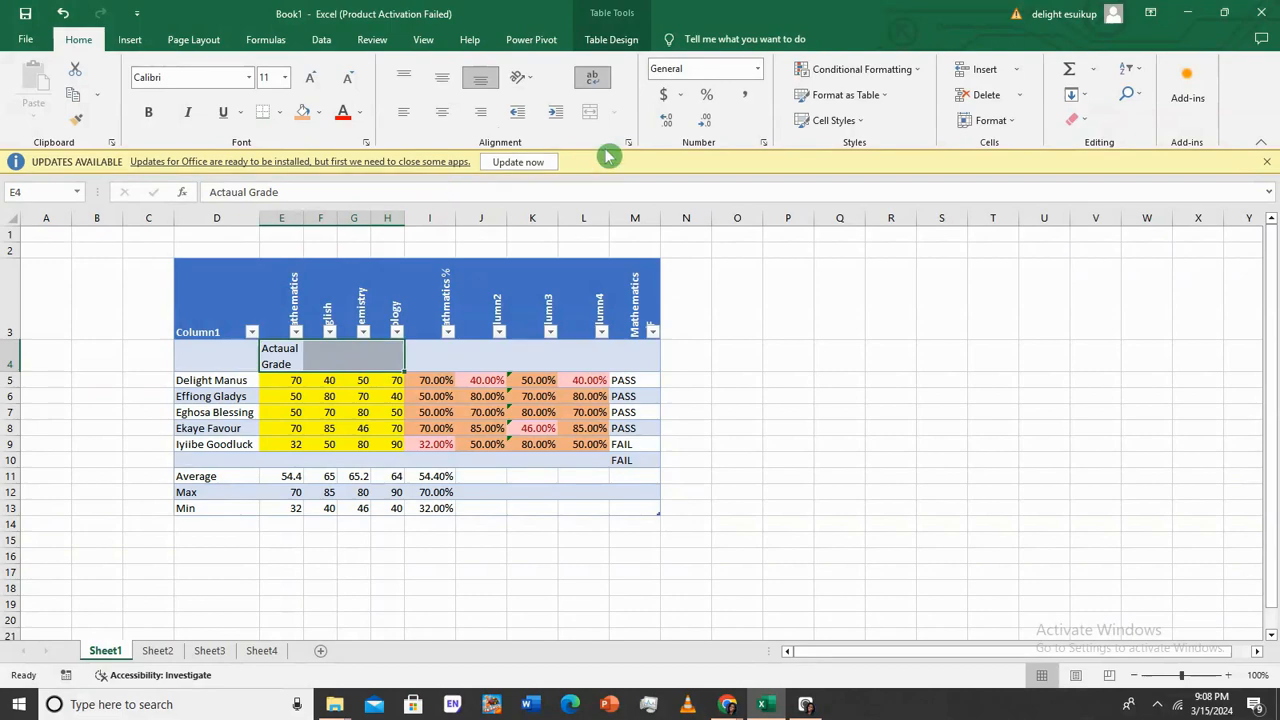
pyautogui.rightClick(383, 356)
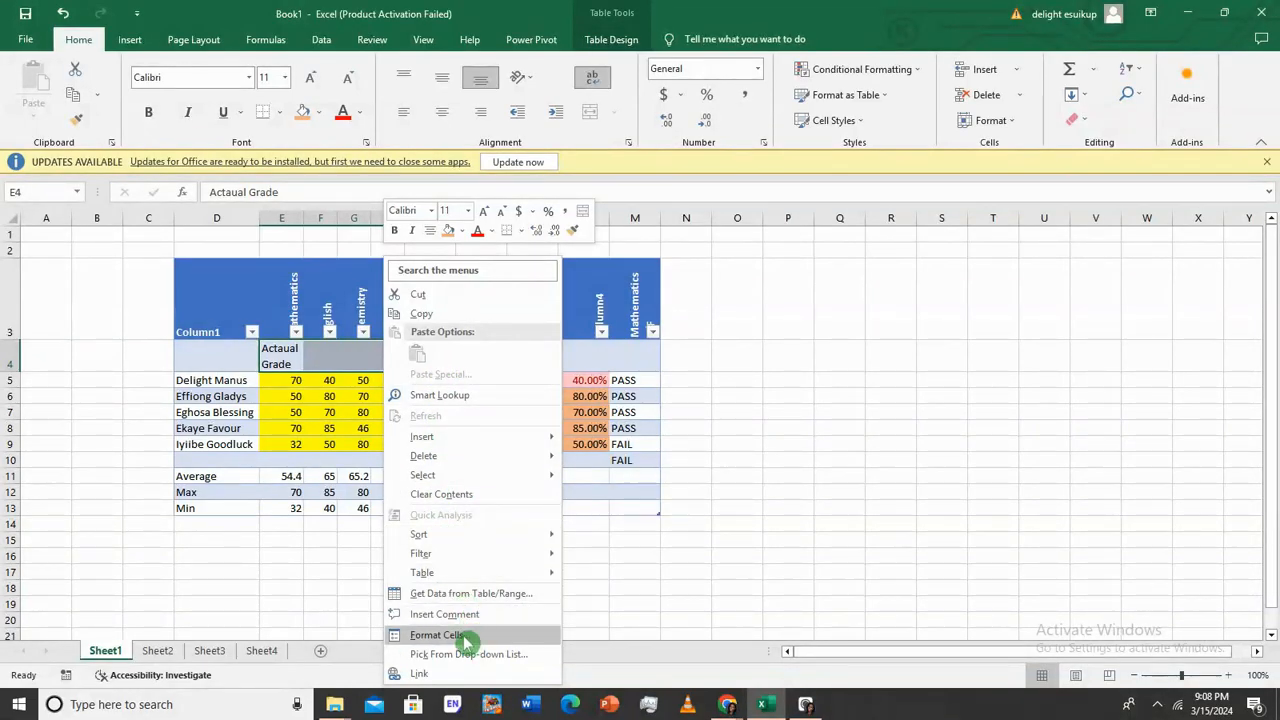
pyautogui.click(300, 355)
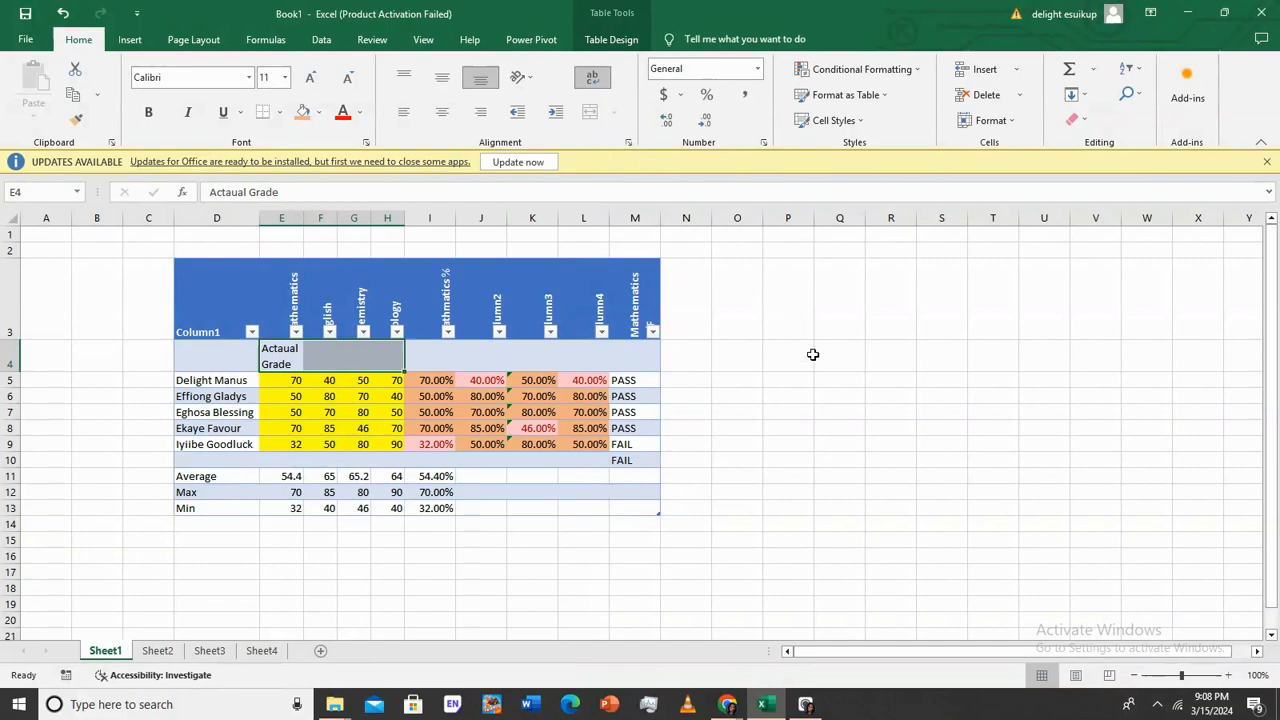
pyautogui.click(805, 395)
pyautogui.moveTo(280, 355); pyautogui.dragTo(380, 347)
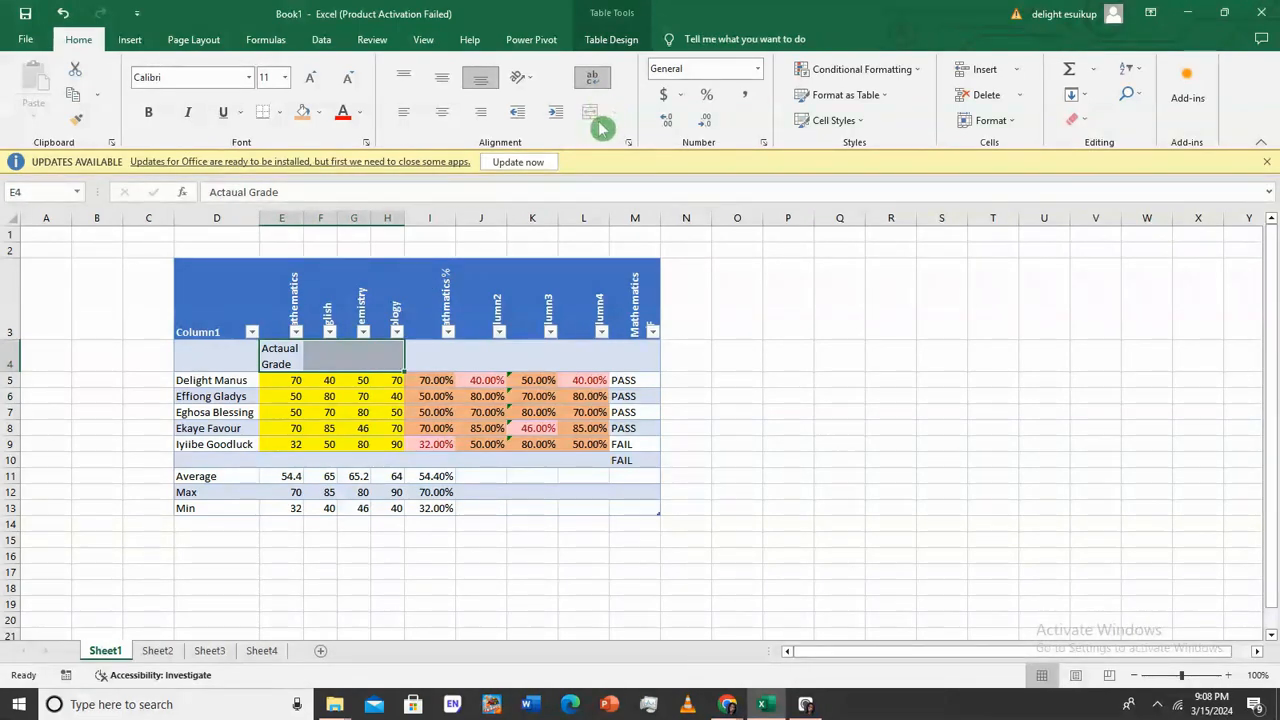
pyautogui.click(864, 409)
pyautogui.moveTo(869, 403); pyautogui.dragTo(948, 415)
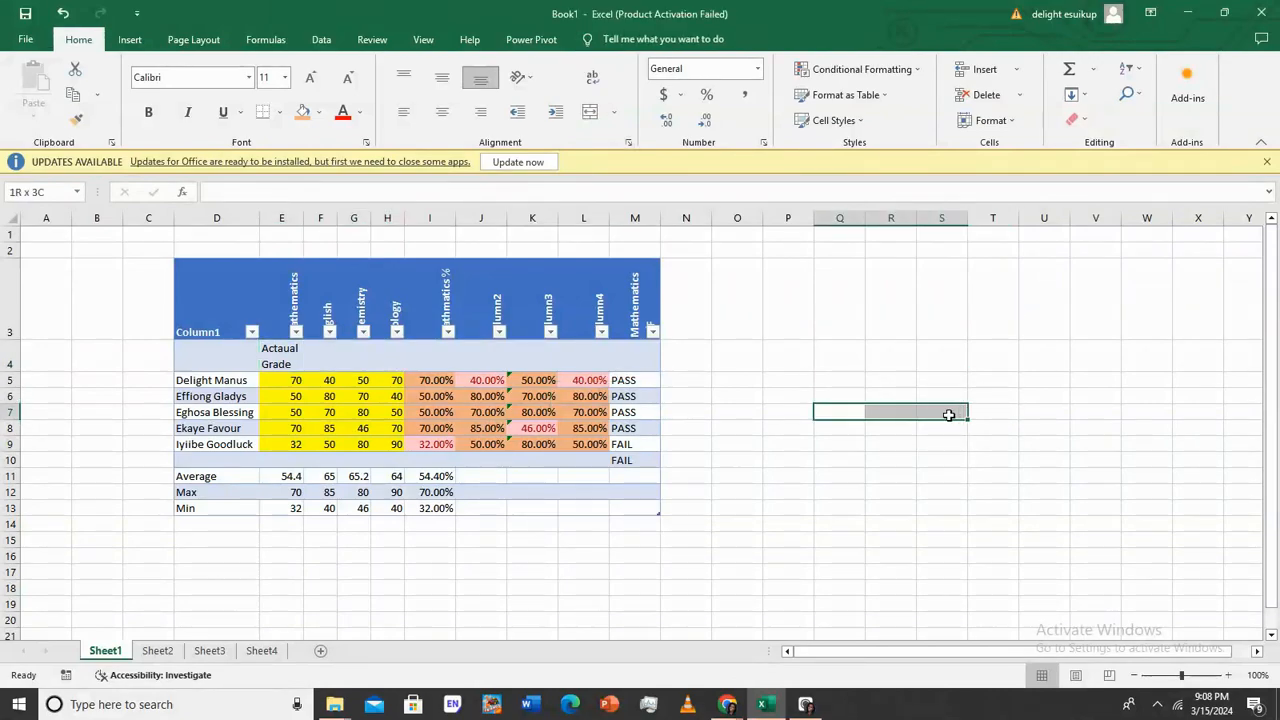
pyautogui.click(590, 111)
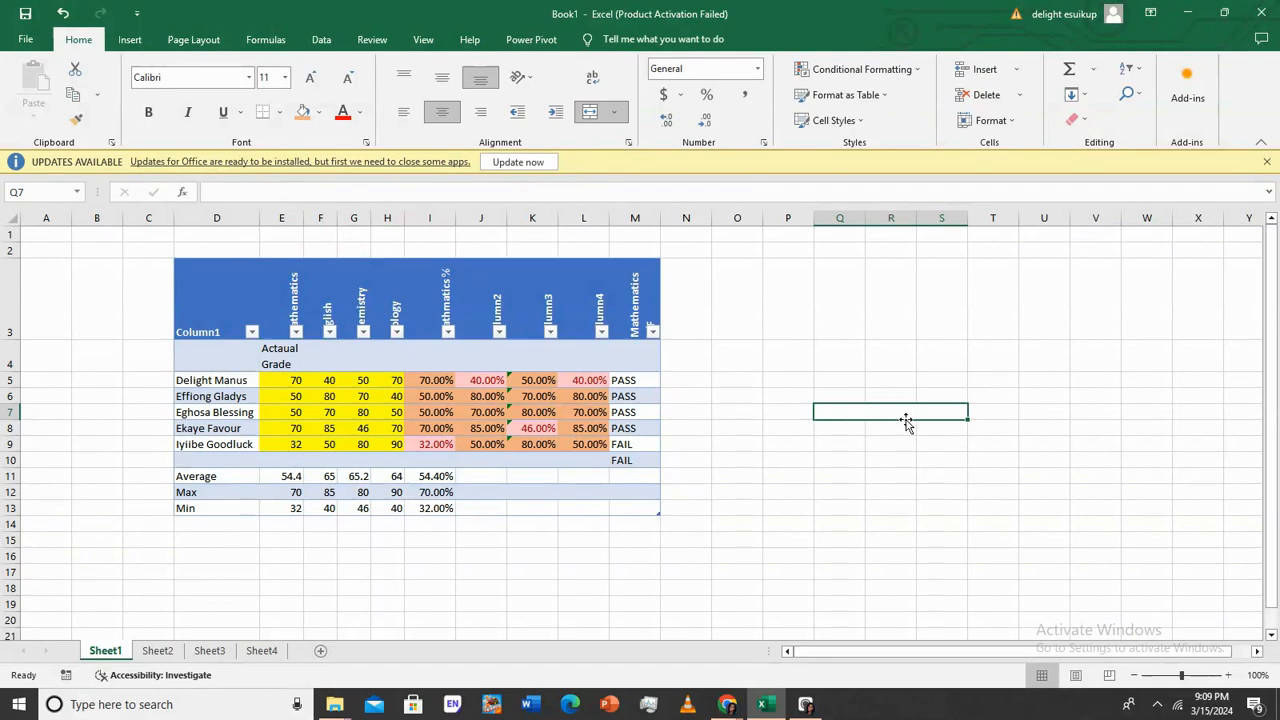
# Undo the trial merge and label I4 'Percentage' and M4 'Grade'
pyautogui.click(62, 13)
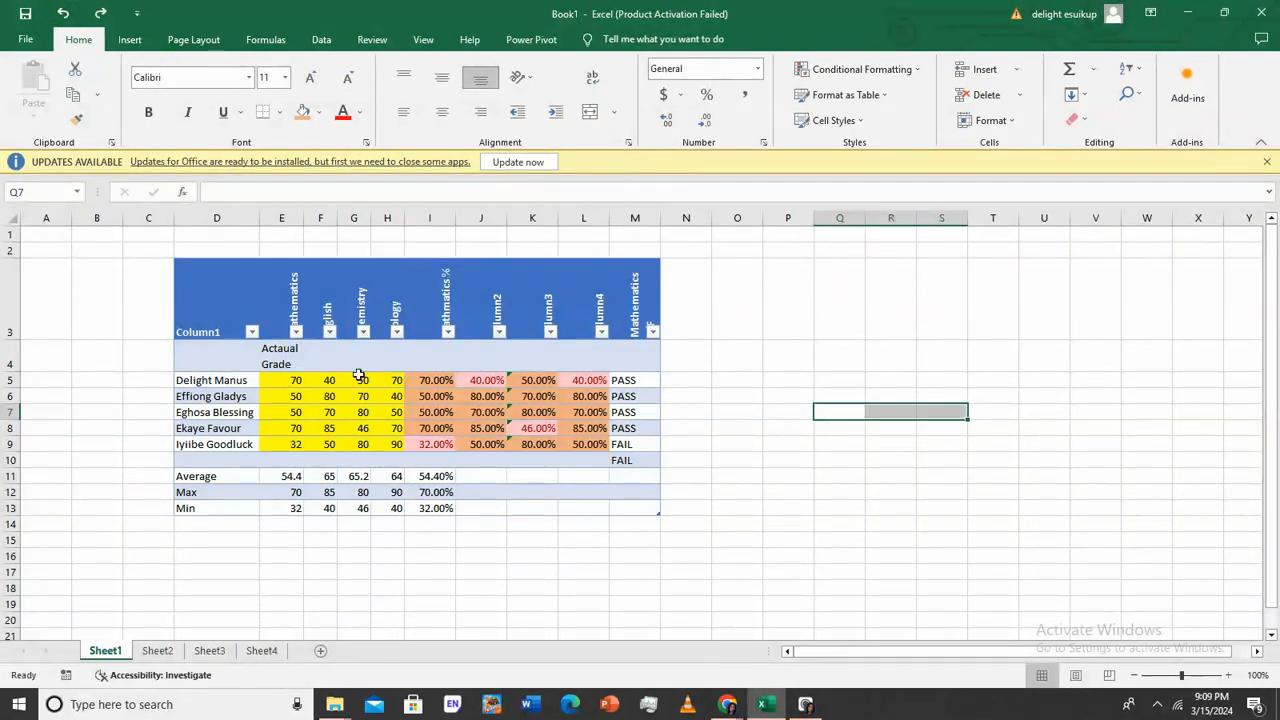
pyautogui.click(422, 362)
pyautogui.write('Percentage')
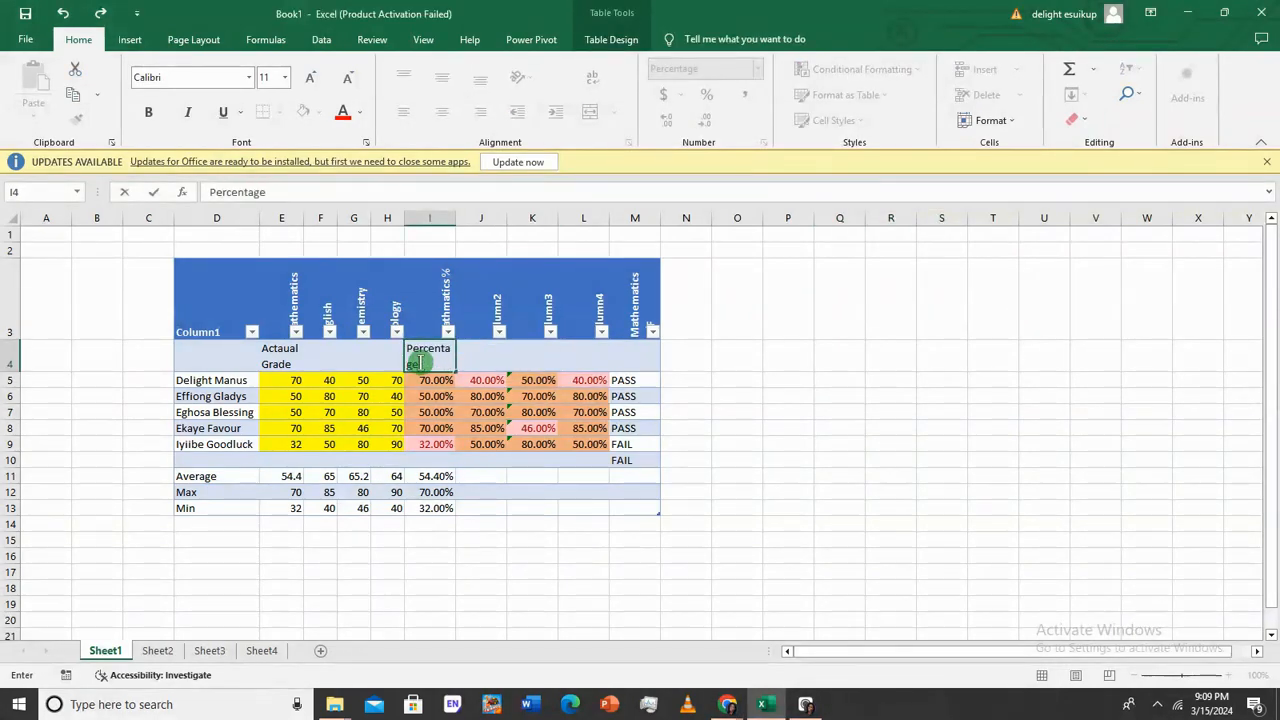
pyautogui.press('Return')
pyautogui.click(640, 359)
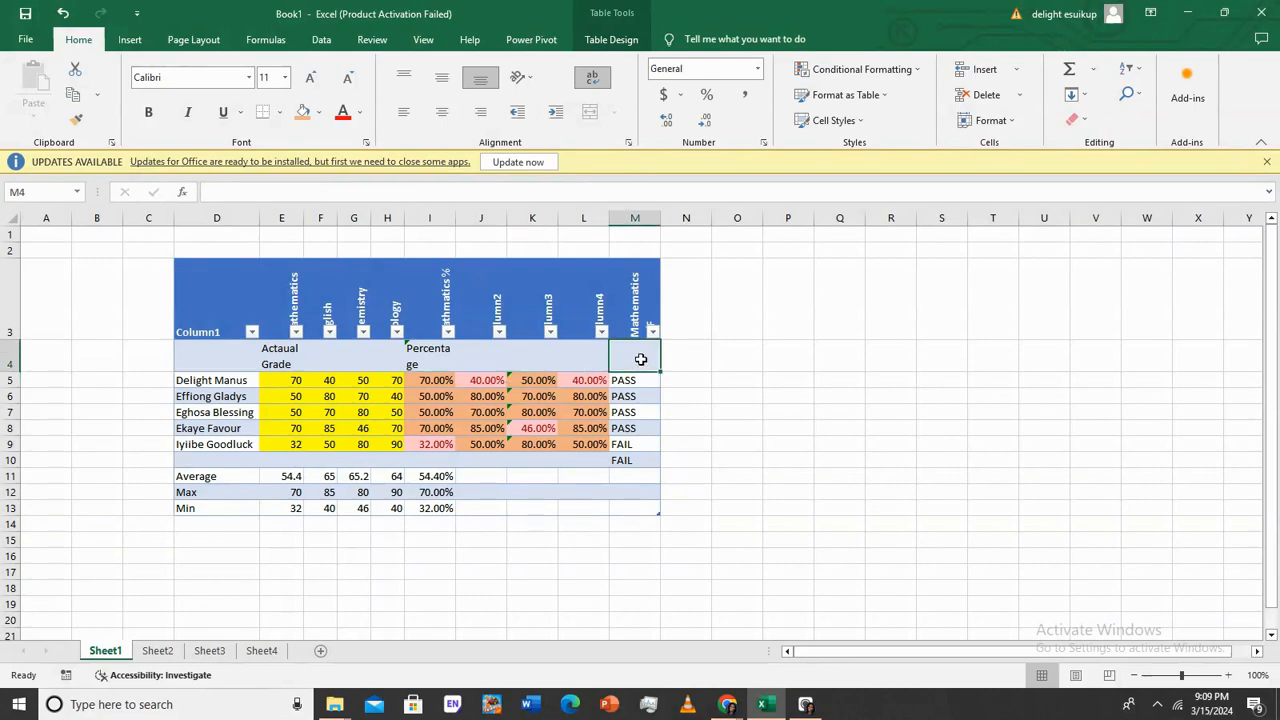
pyautogui.write('Grade')
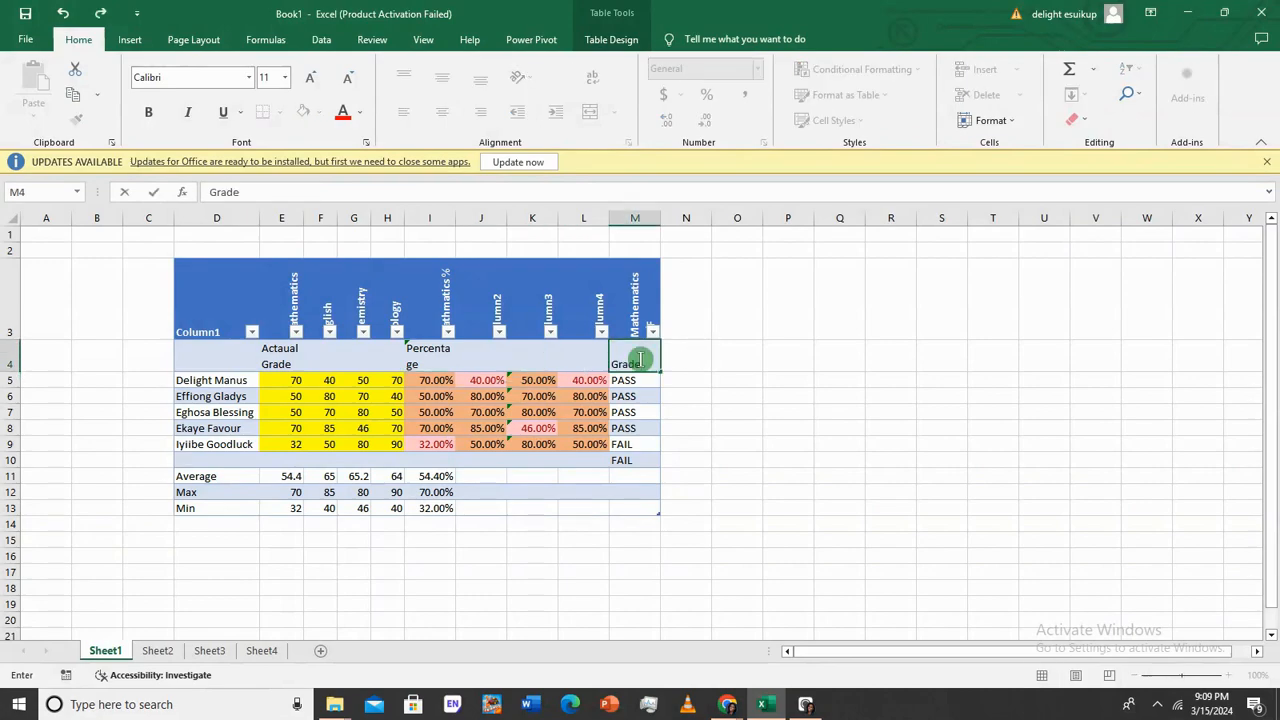
pyautogui.press('Return')
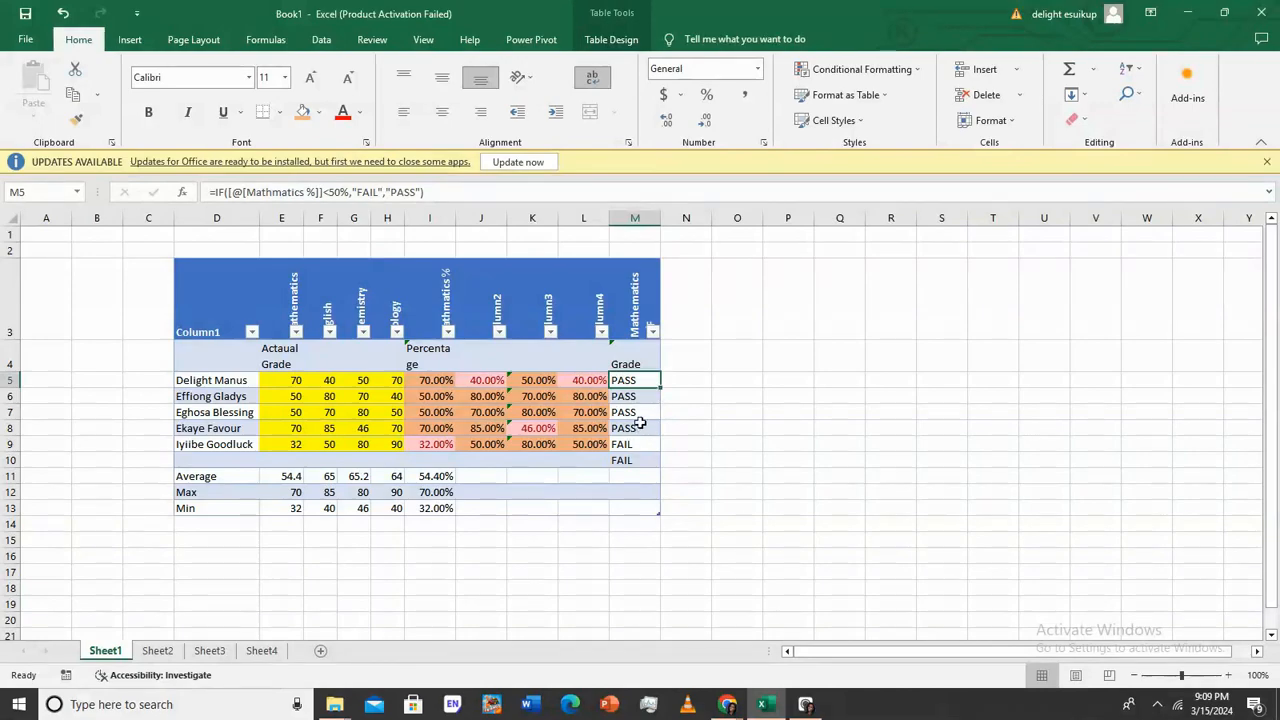
# Check the Grade and percentage results, then delete the stray FAIL in M10
pyautogui.click(752, 395)
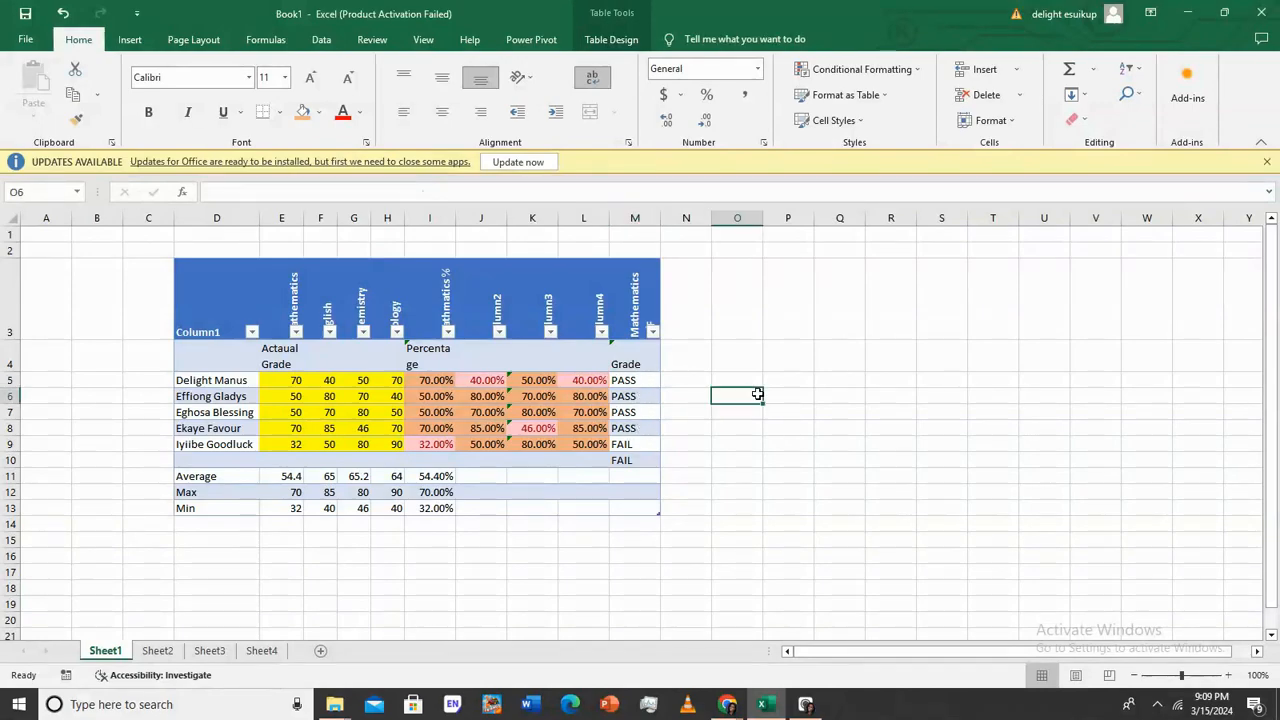
pyautogui.click(630, 380)
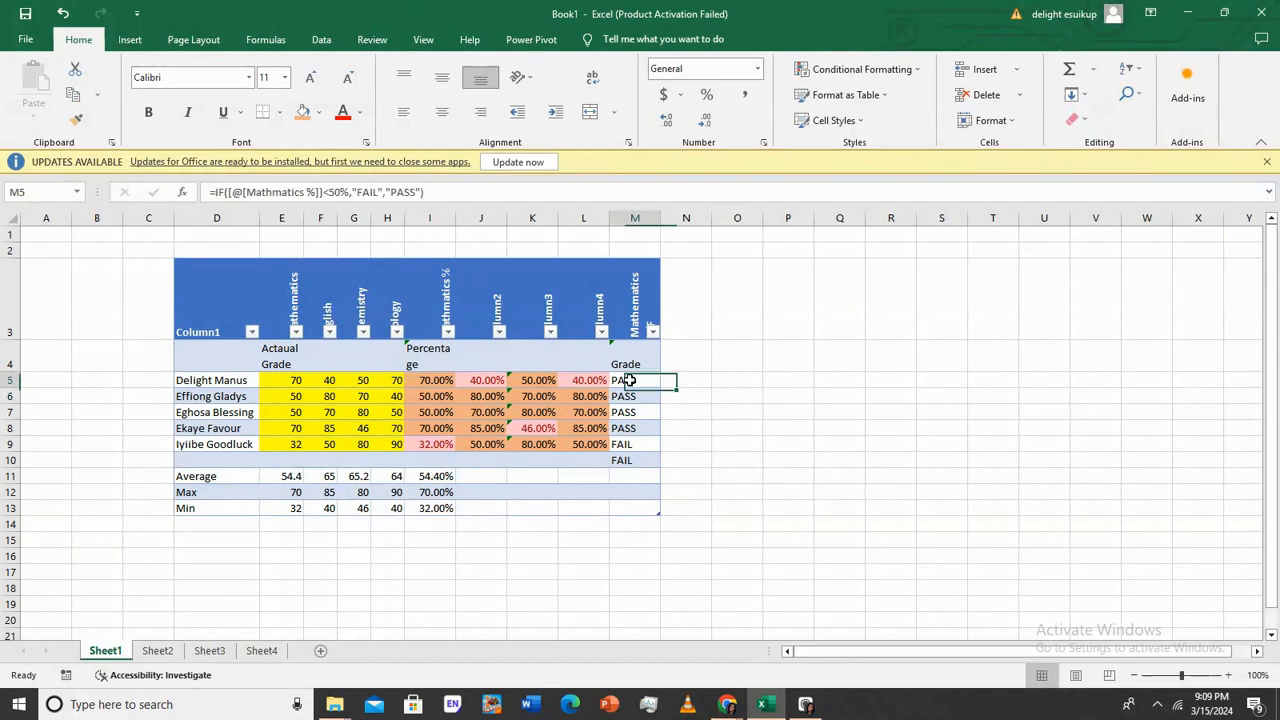
pyautogui.click(647, 396)
pyautogui.click(647, 413)
pyautogui.click(643, 428)
pyautogui.click(646, 444)
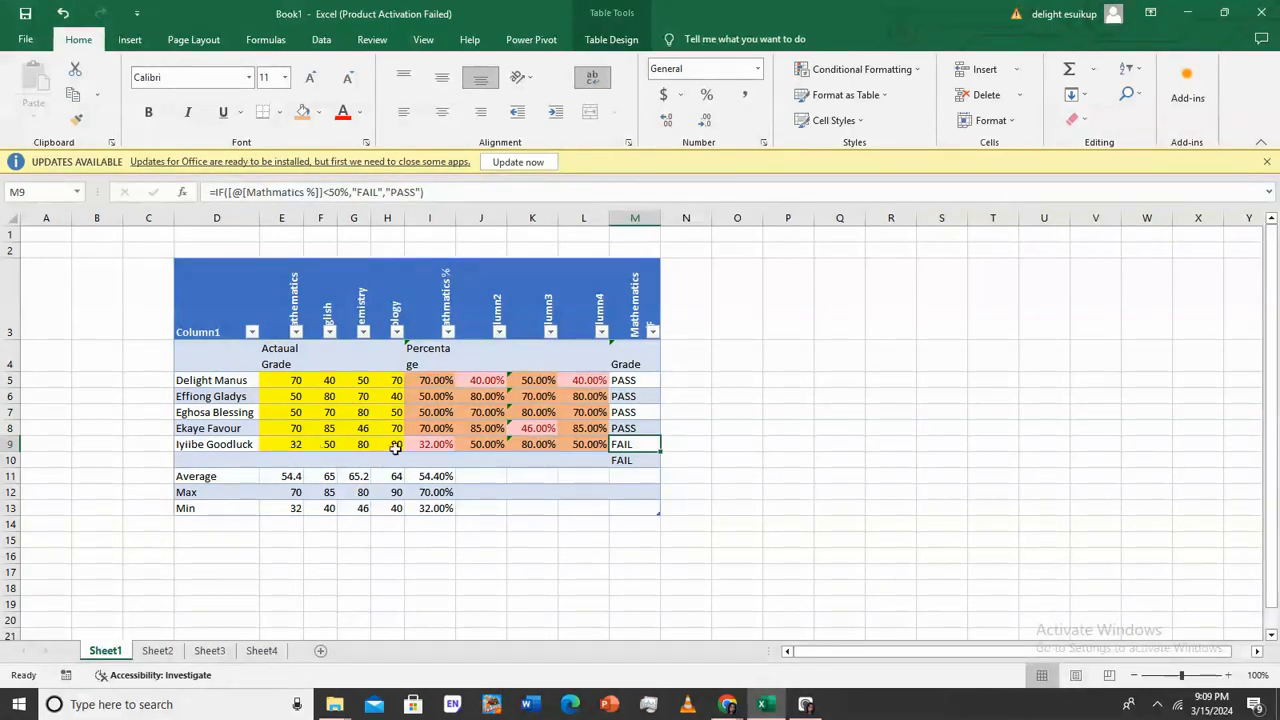
pyautogui.click(432, 445)
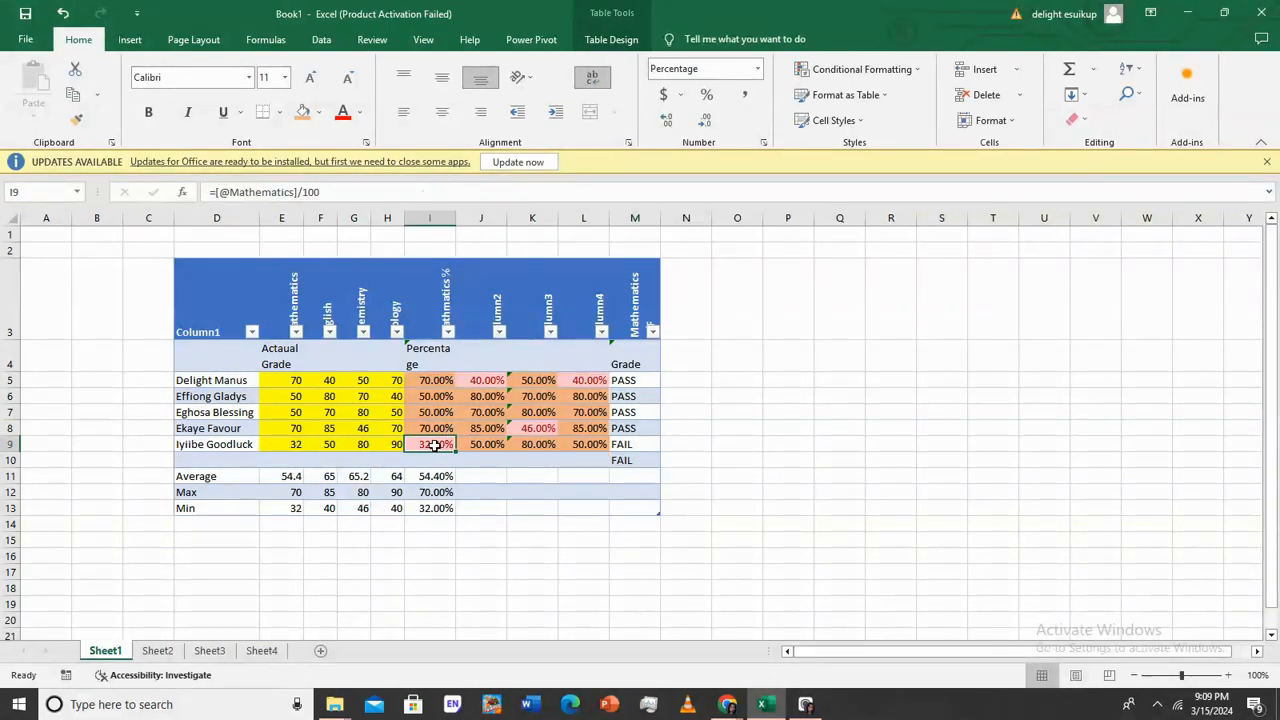
pyautogui.click(620, 445)
pyautogui.click(632, 458)
pyautogui.press('BackSpace')
pyautogui.press('Return')
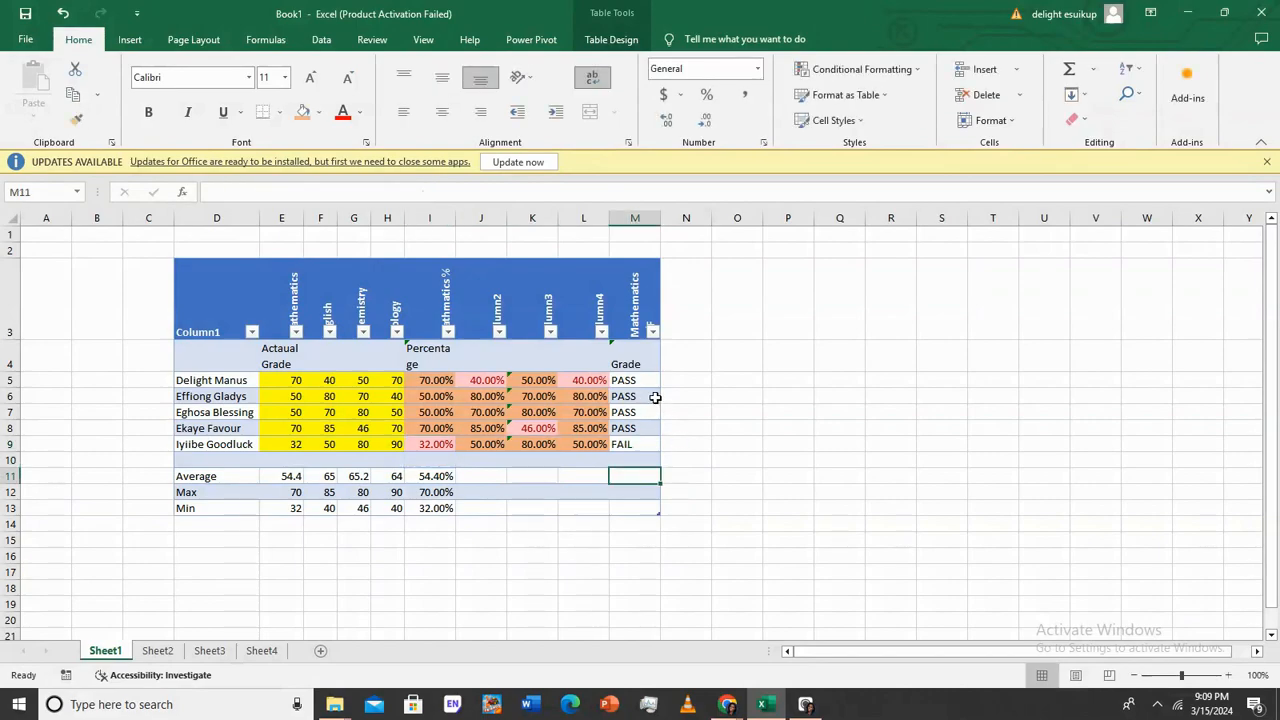
pyautogui.click(654, 380)
# Fill the PASS/FAIL formula from M5 across M5:P9
pyautogui.moveTo(660, 388); pyautogui.dragTo(790, 452)
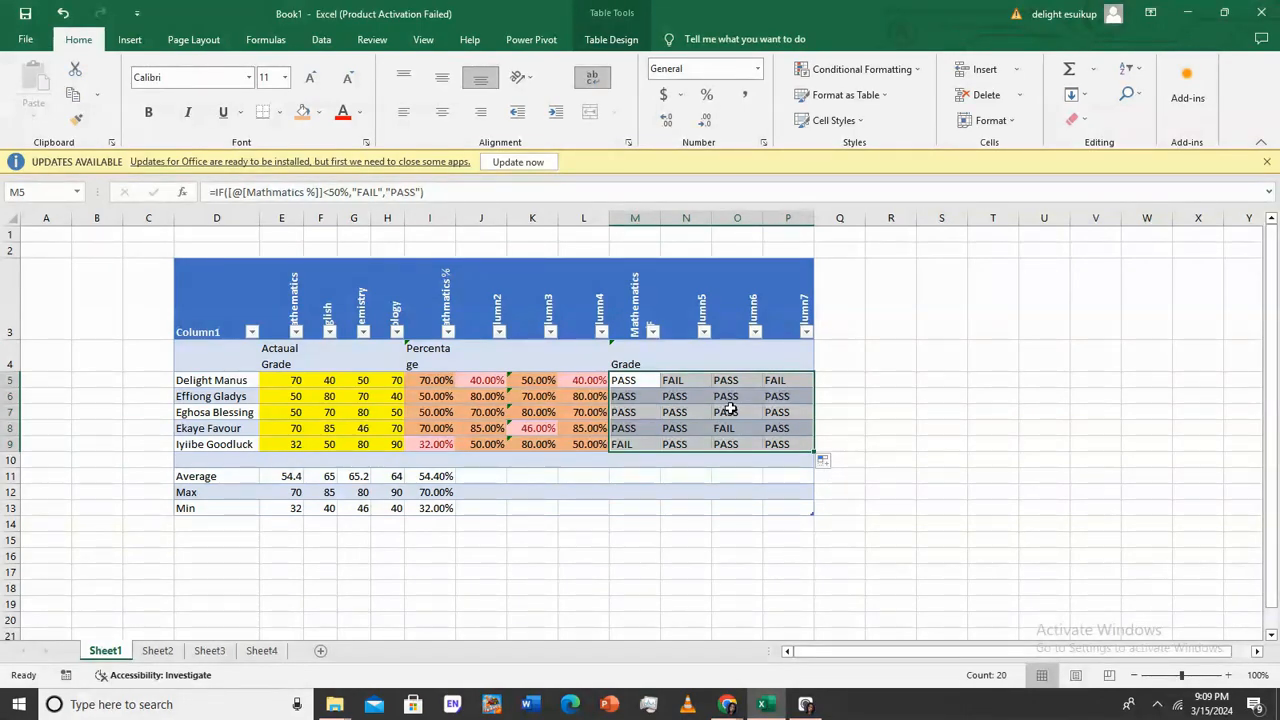
# Add an Equal To rule highlighting FAIL cells with light red fill and dark red text
pyautogui.click(913, 70)
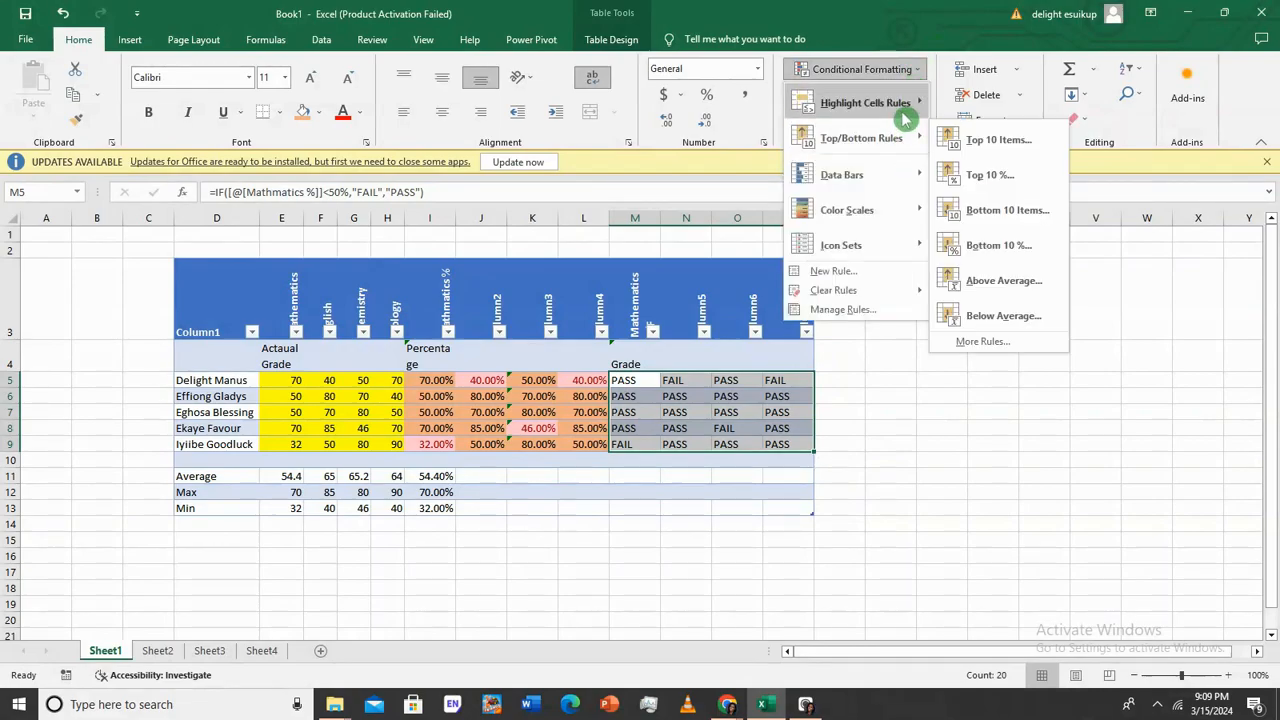
pyautogui.moveTo(905, 115)
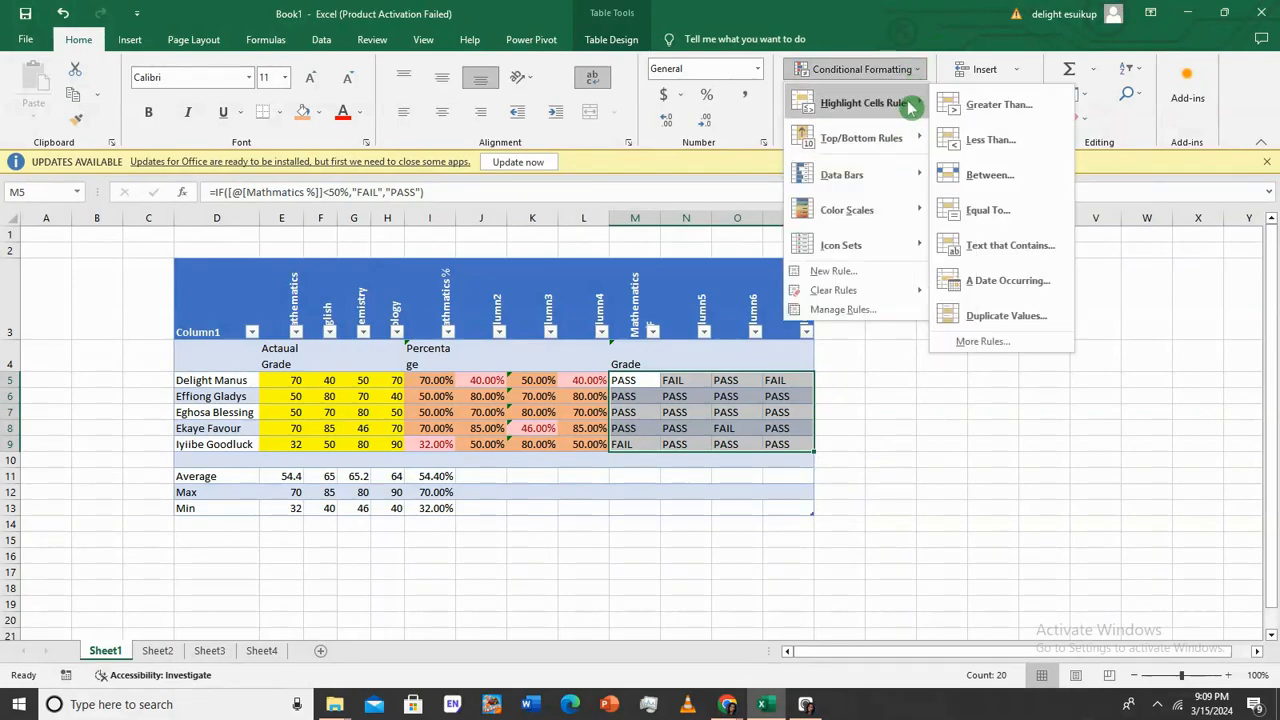
pyautogui.click(987, 211)
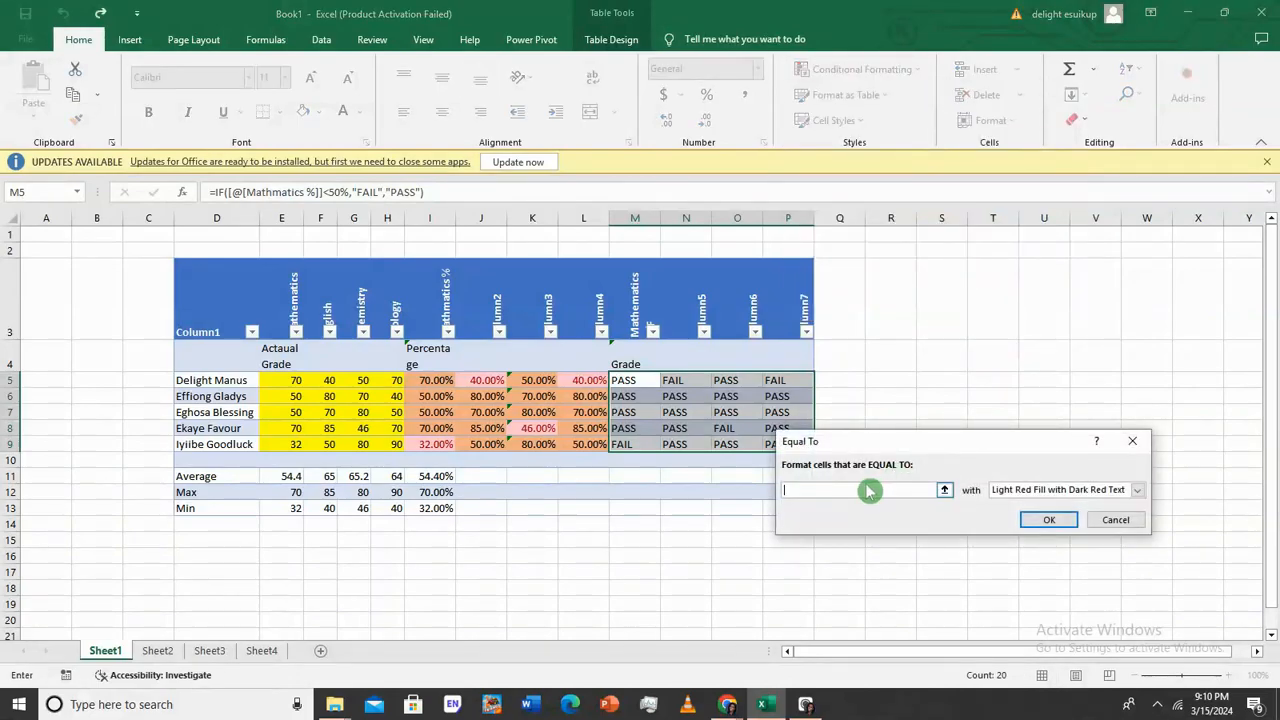
pyautogui.write('FA')
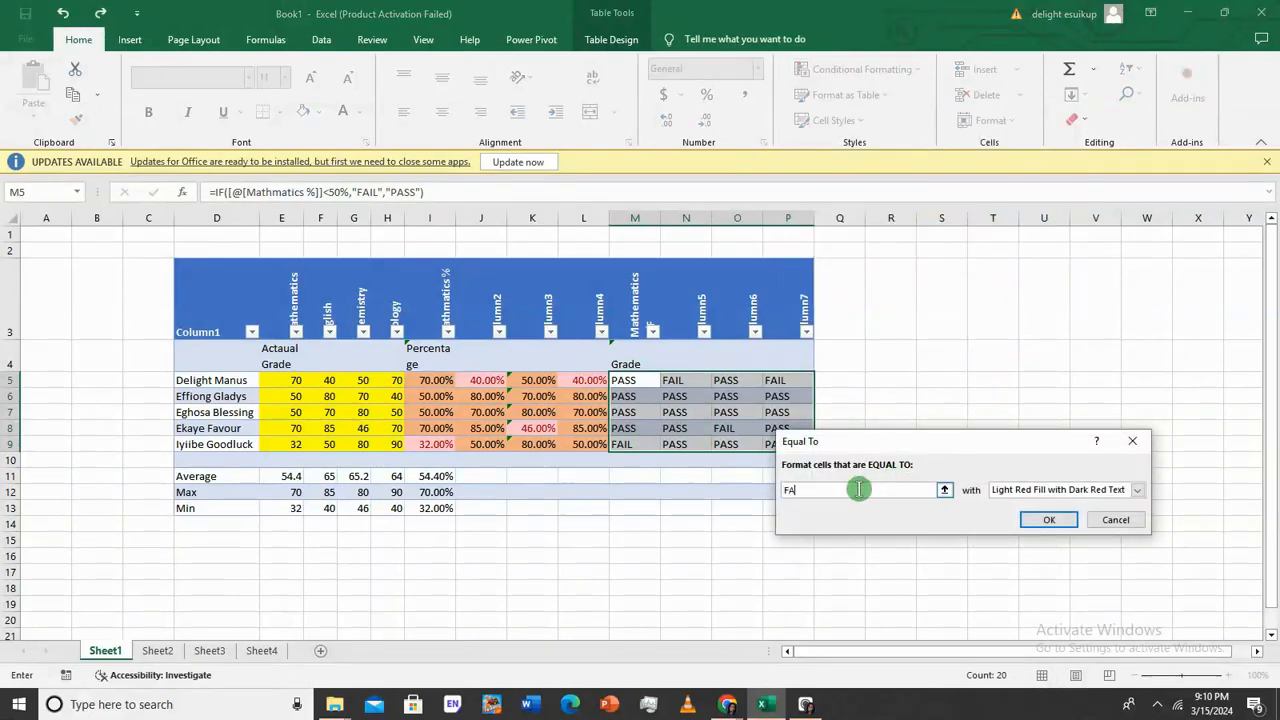
pyautogui.write('IL')
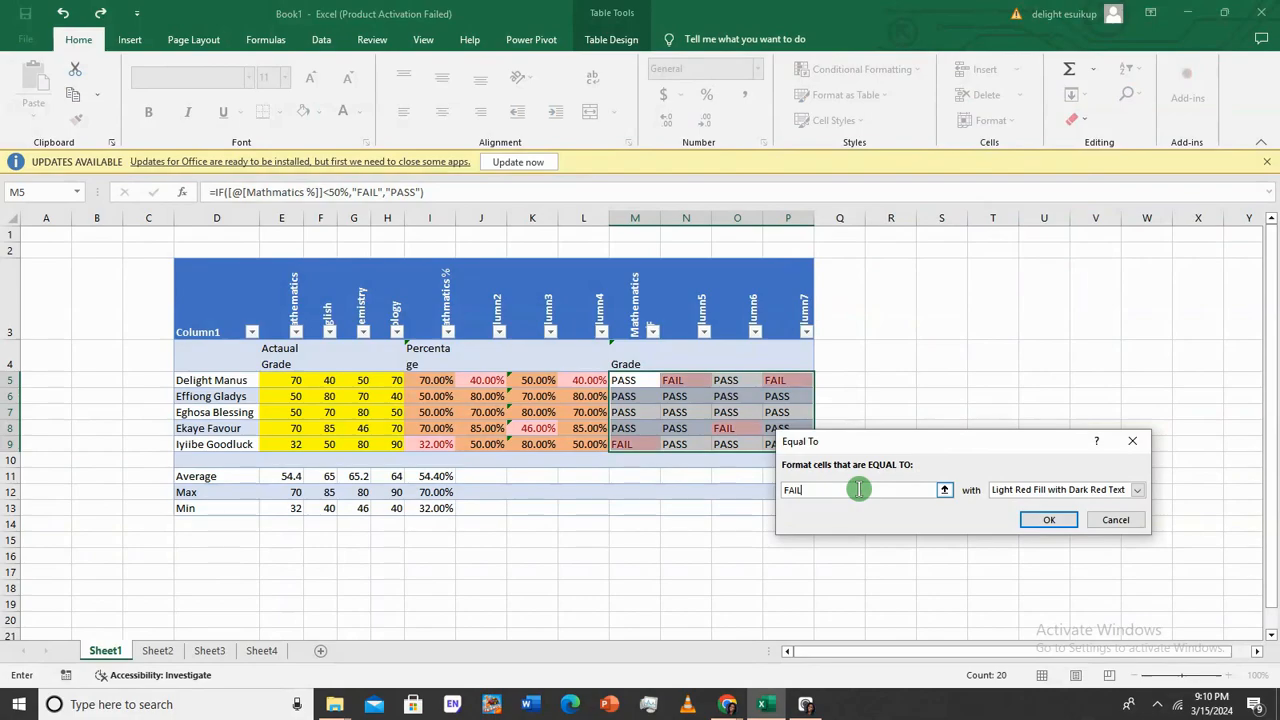
pyautogui.click(1049, 519)
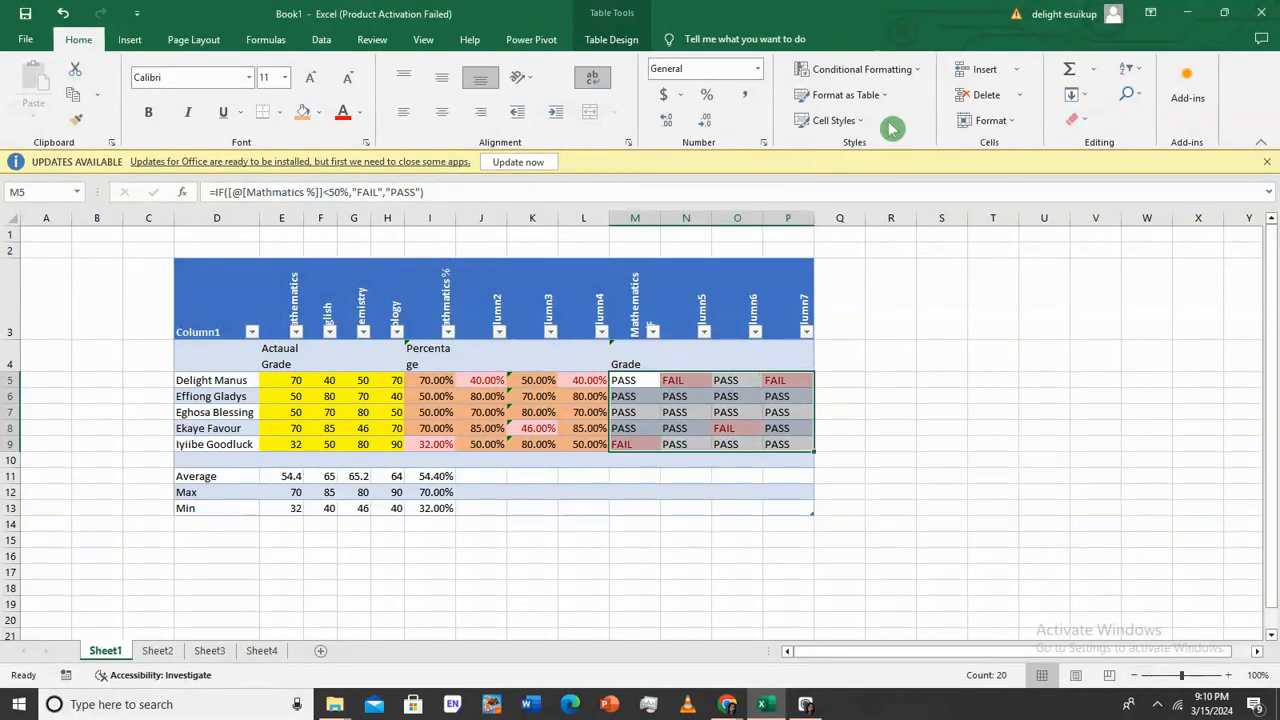
# Add an Equal To rule giving PASS cells green fill with dark green text
pyautogui.click(917, 68)
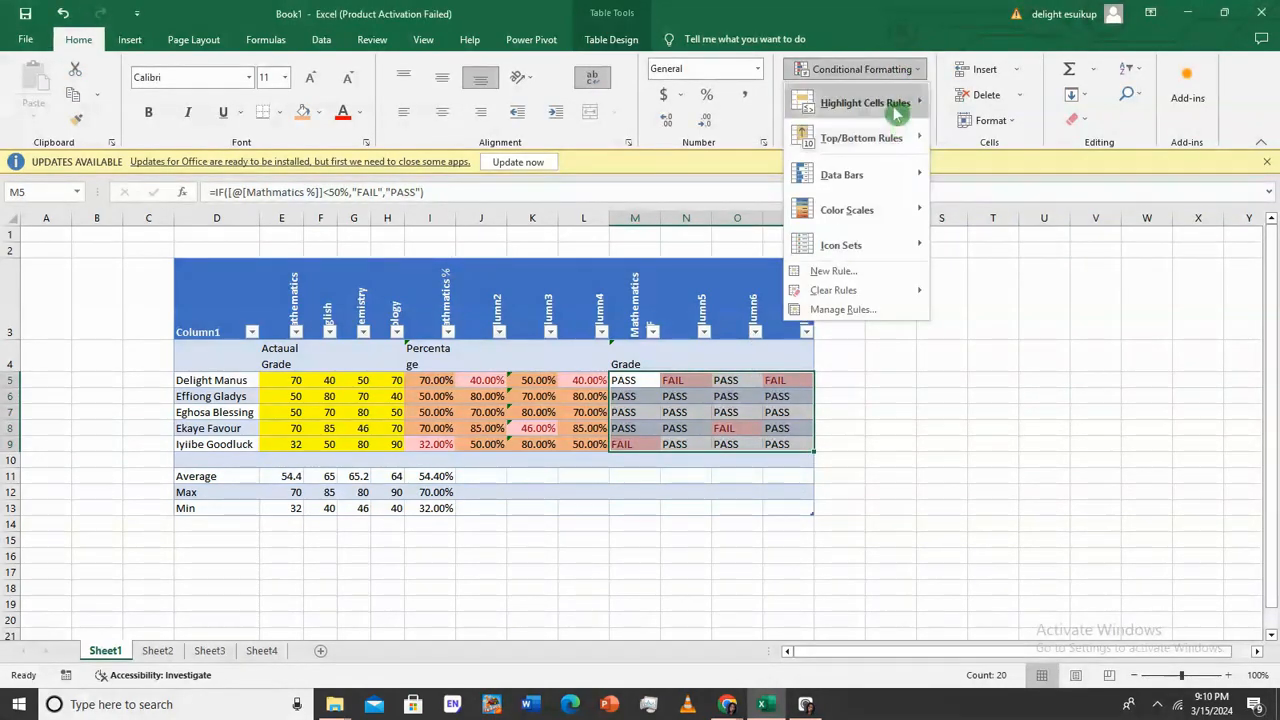
pyautogui.moveTo(905, 107)
pyautogui.click(1000, 210)
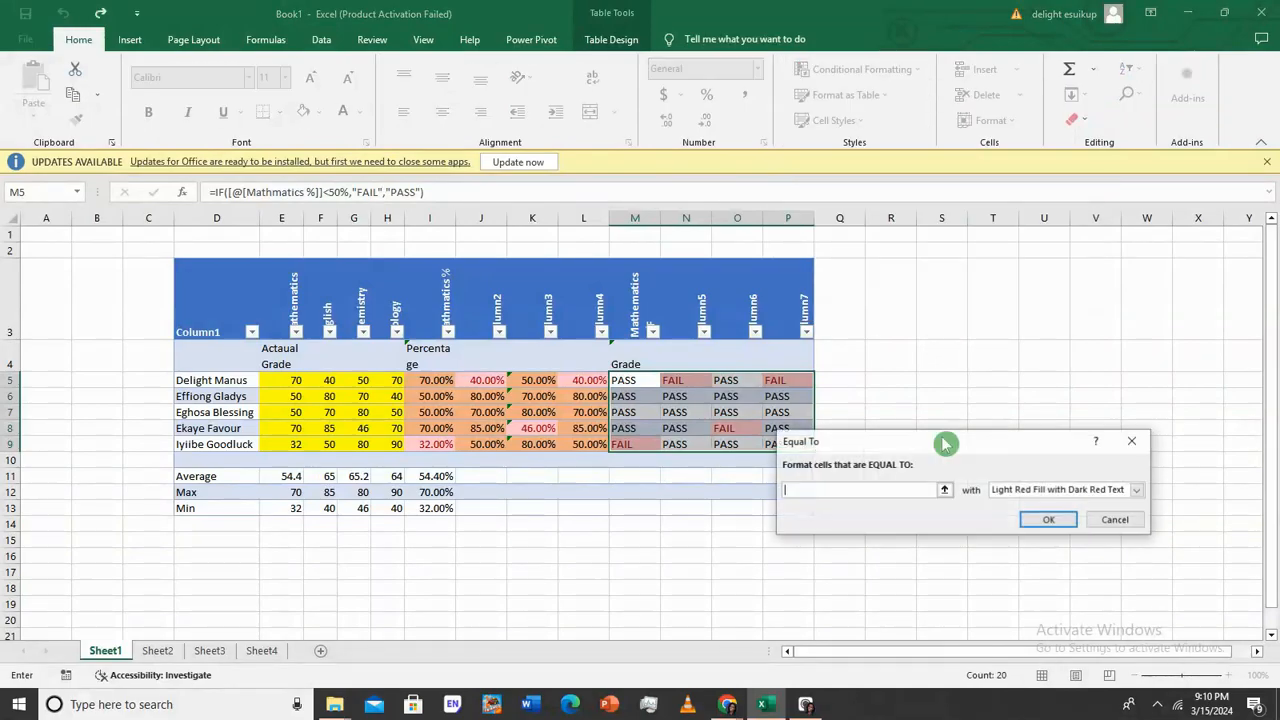
pyautogui.write('PASS')
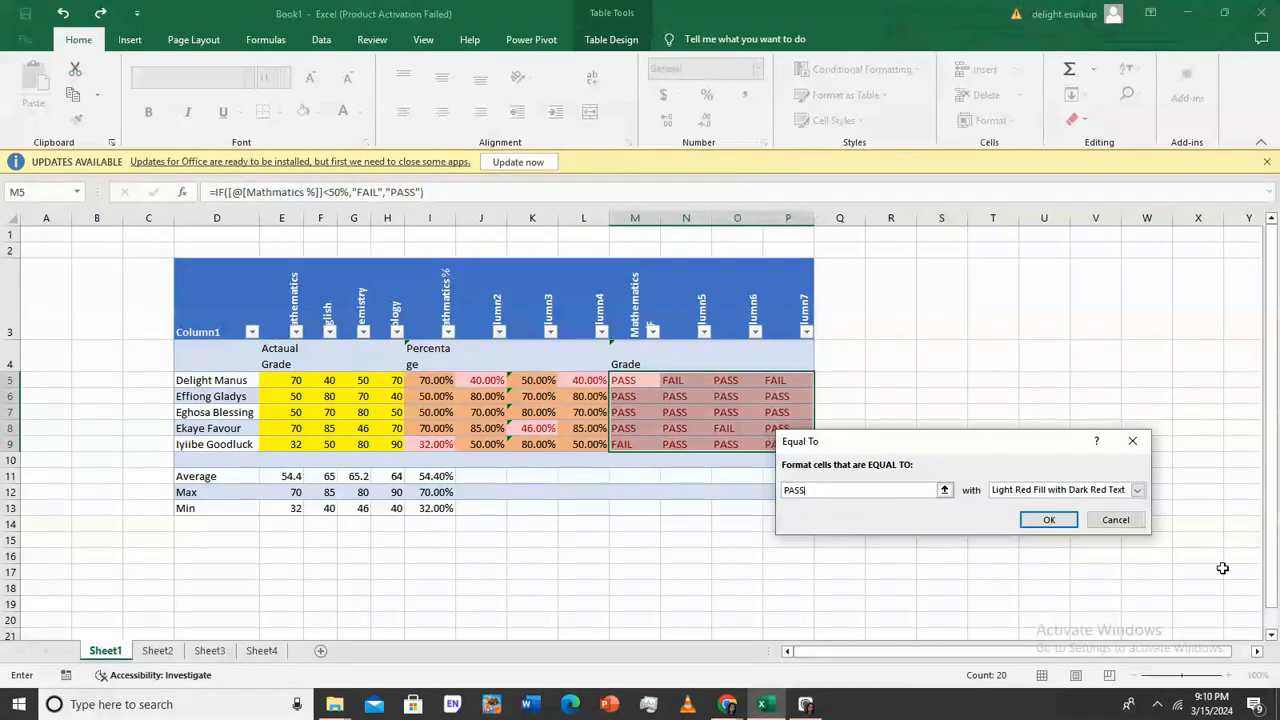
pyautogui.click(1138, 490)
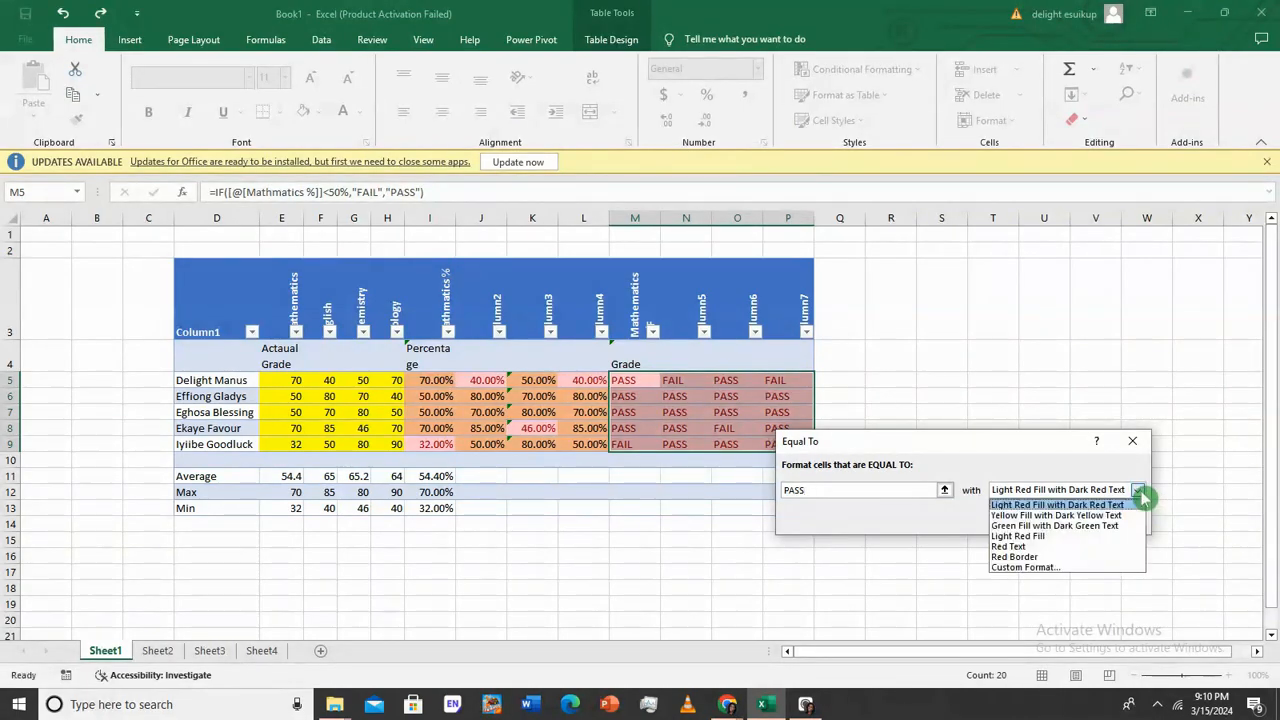
pyautogui.click(1096, 526)
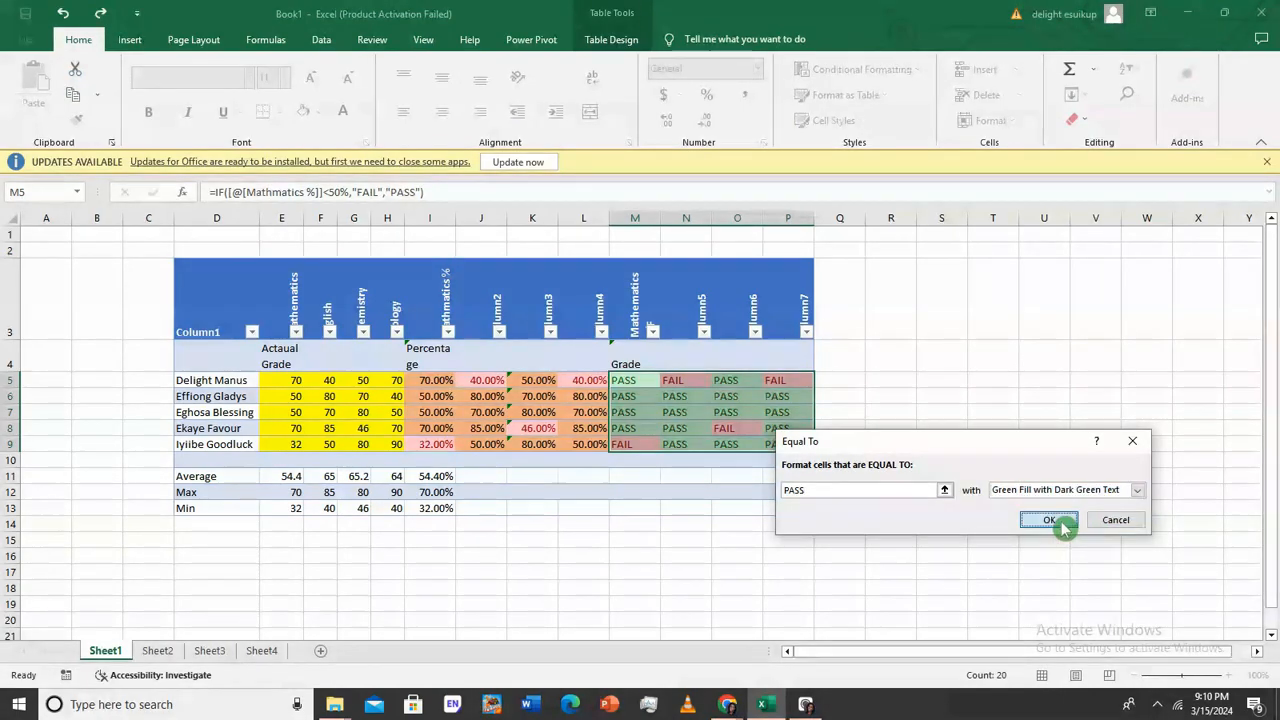
pyautogui.click(1056, 520)
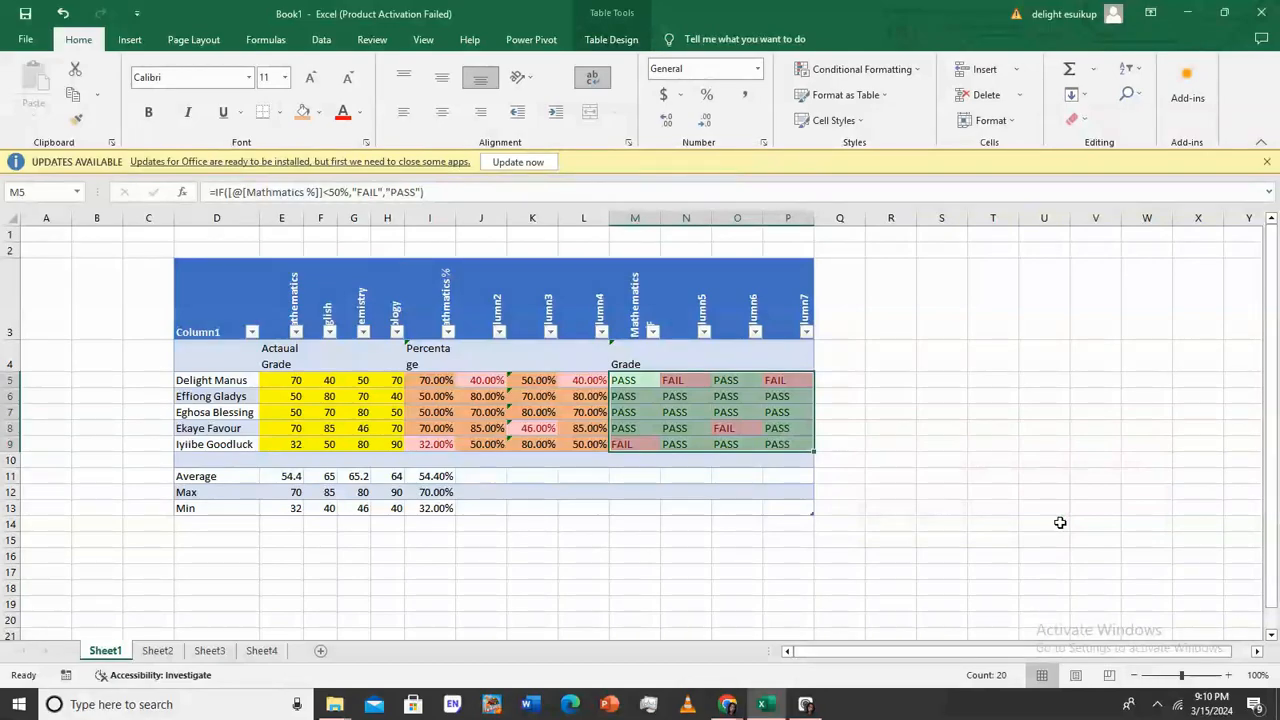
pyautogui.click(921, 479)
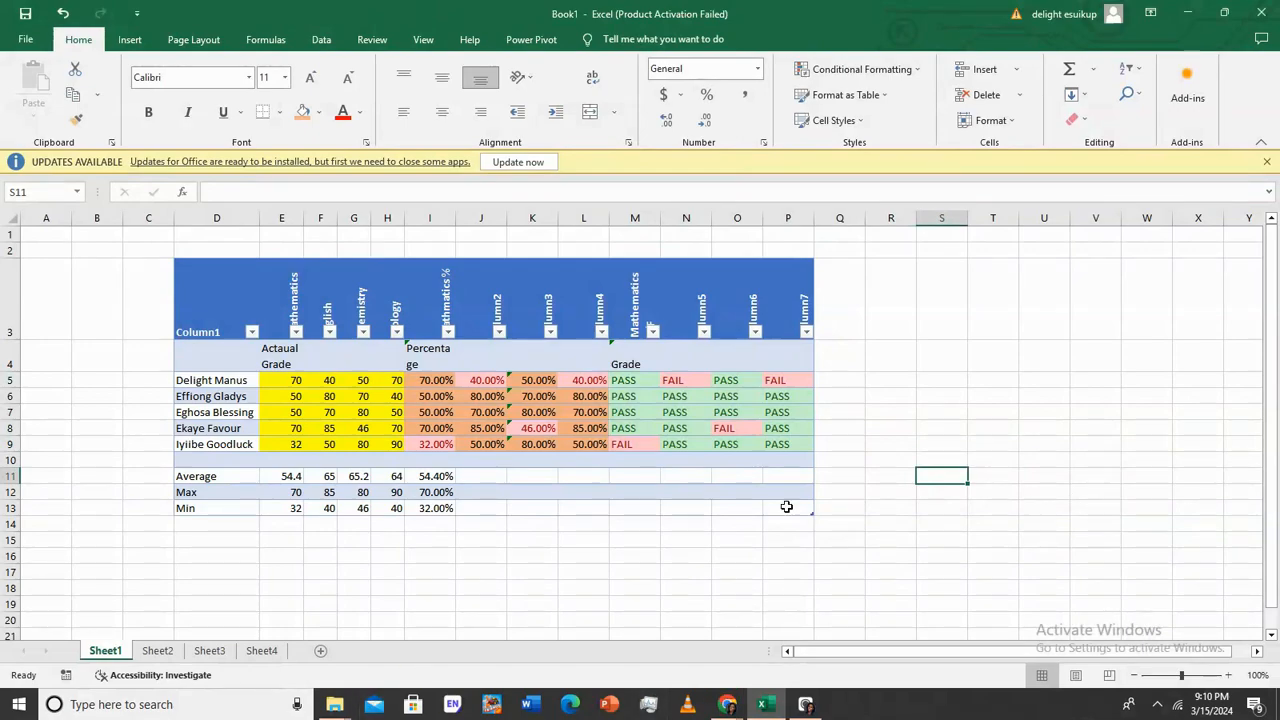
pyautogui.click(833, 381)
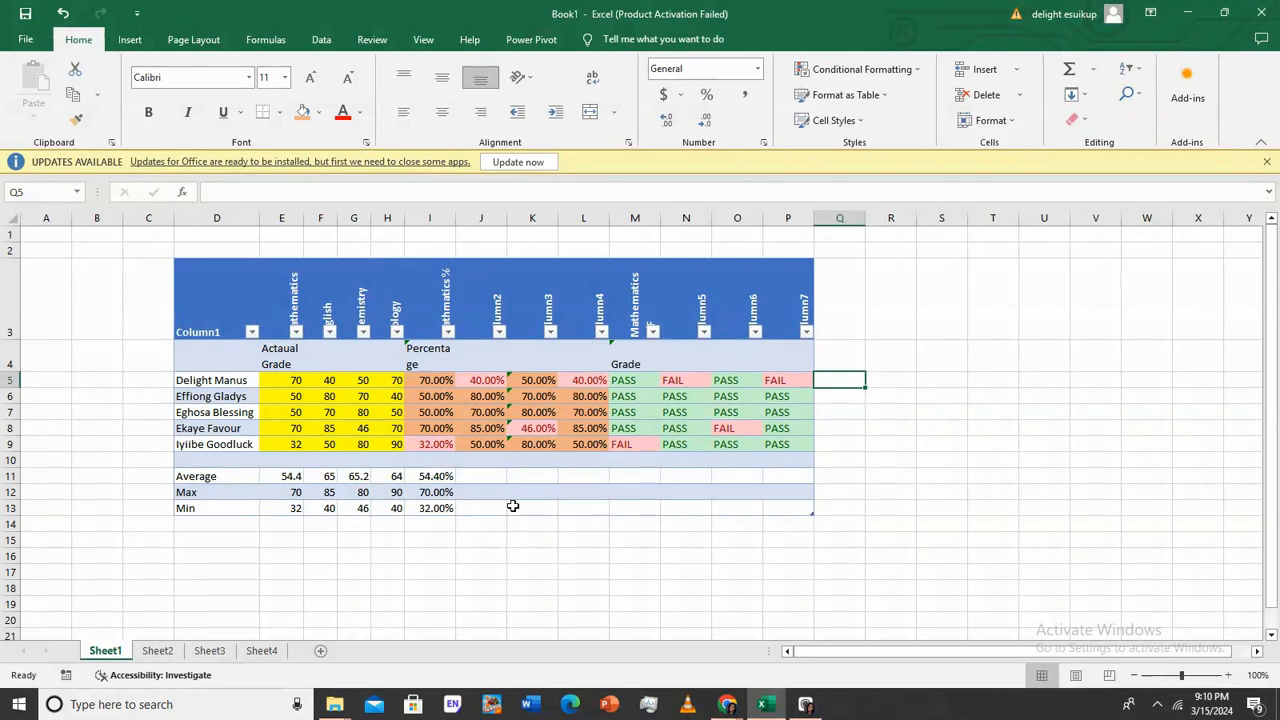
pyautogui.doubleClick(464, 386)
pyautogui.click(471, 378)
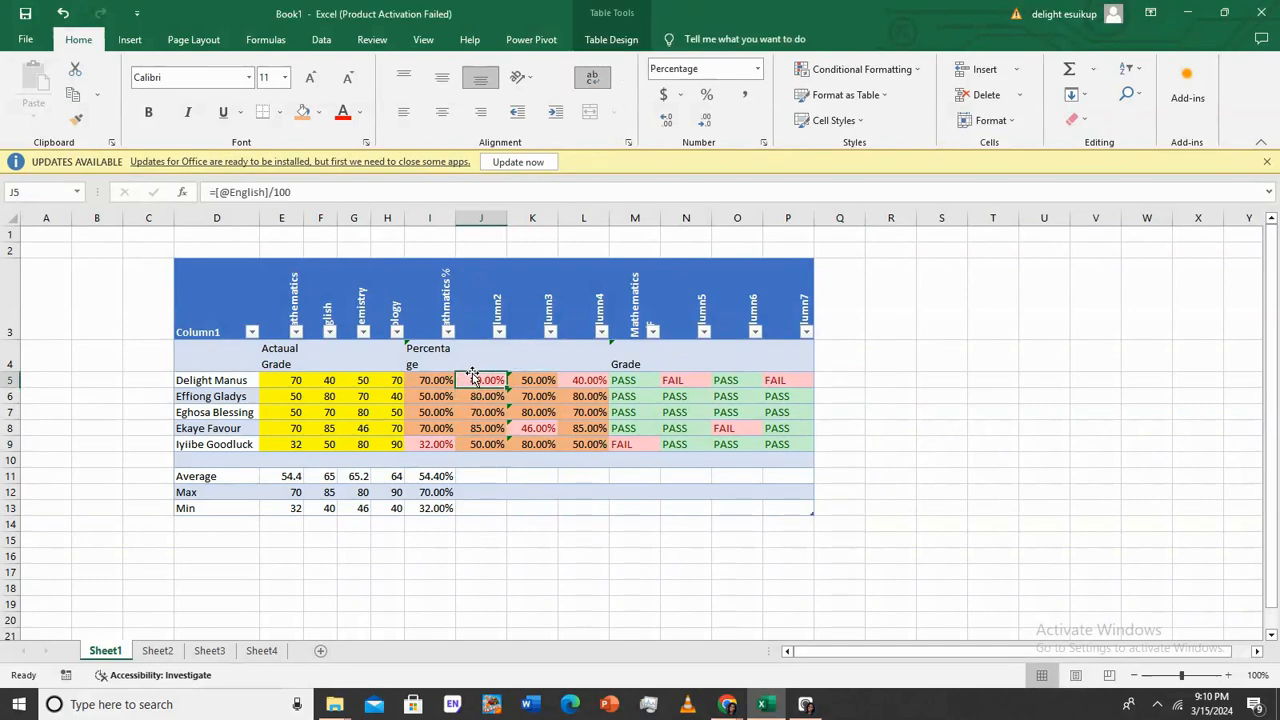
pyautogui.click(540, 386)
pyautogui.click(582, 383)
pyautogui.doubleClick(624, 381)
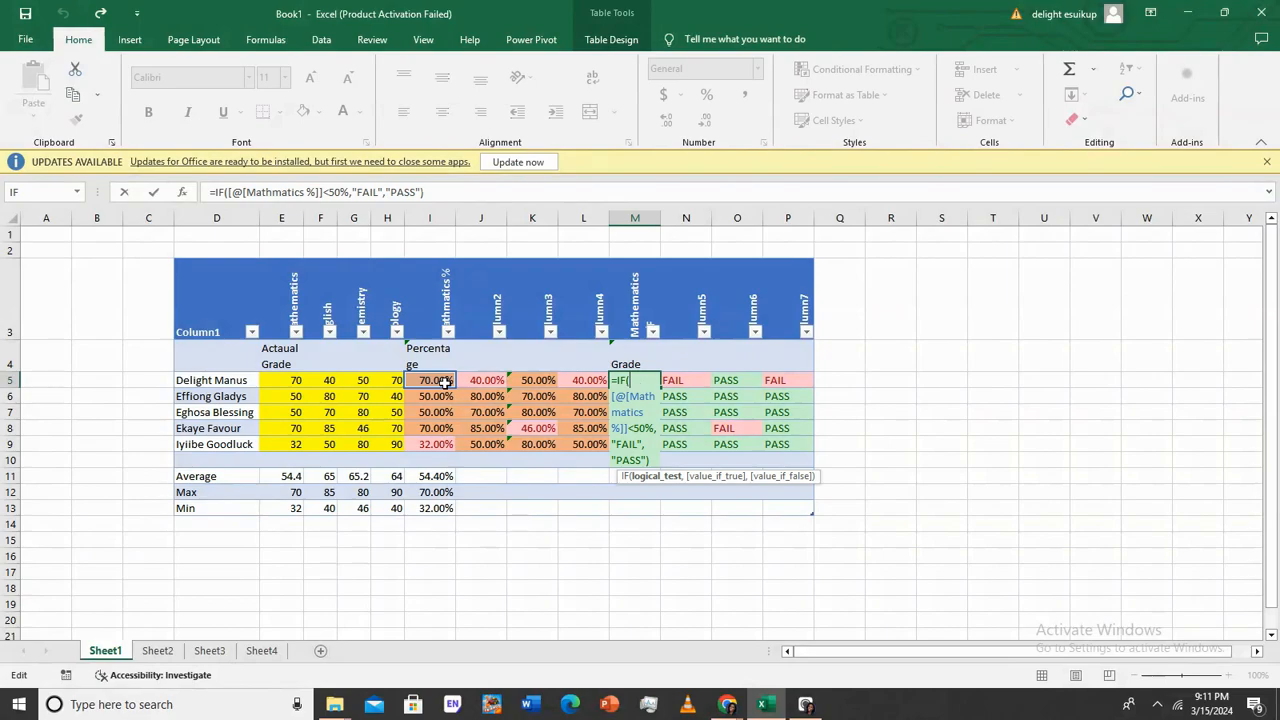
pyautogui.click(643, 381)
pyautogui.click(650, 380)
pyautogui.hotkey('ctrl', 'Return')
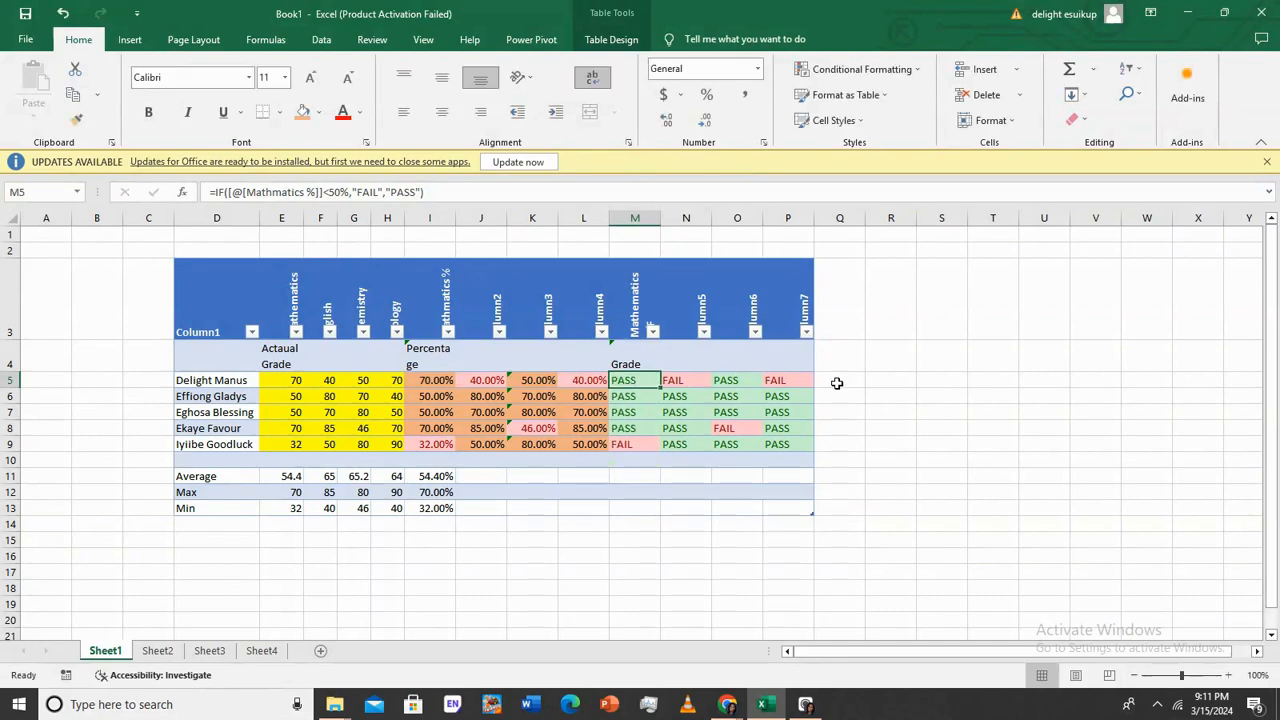
pyautogui.click(834, 383)
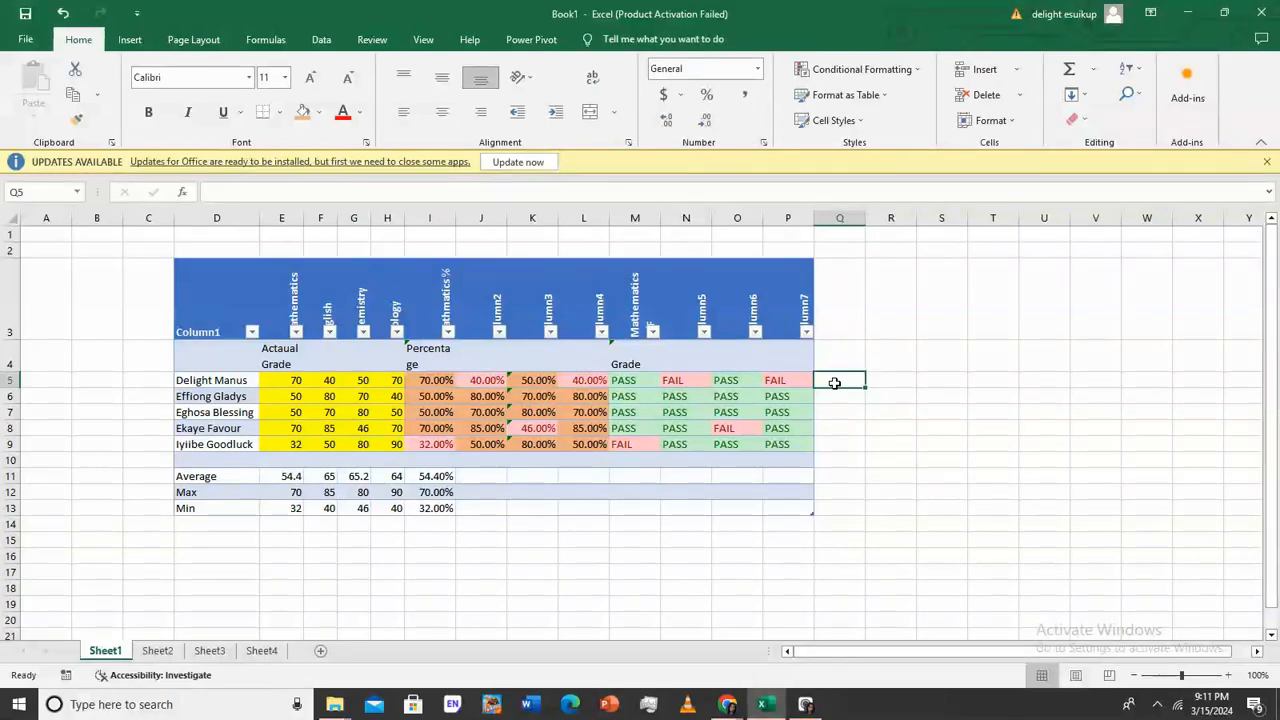
# Start an OR formula in Q5 referencing Mathematics %, then erase and cancel it
pyautogui.write('=or')
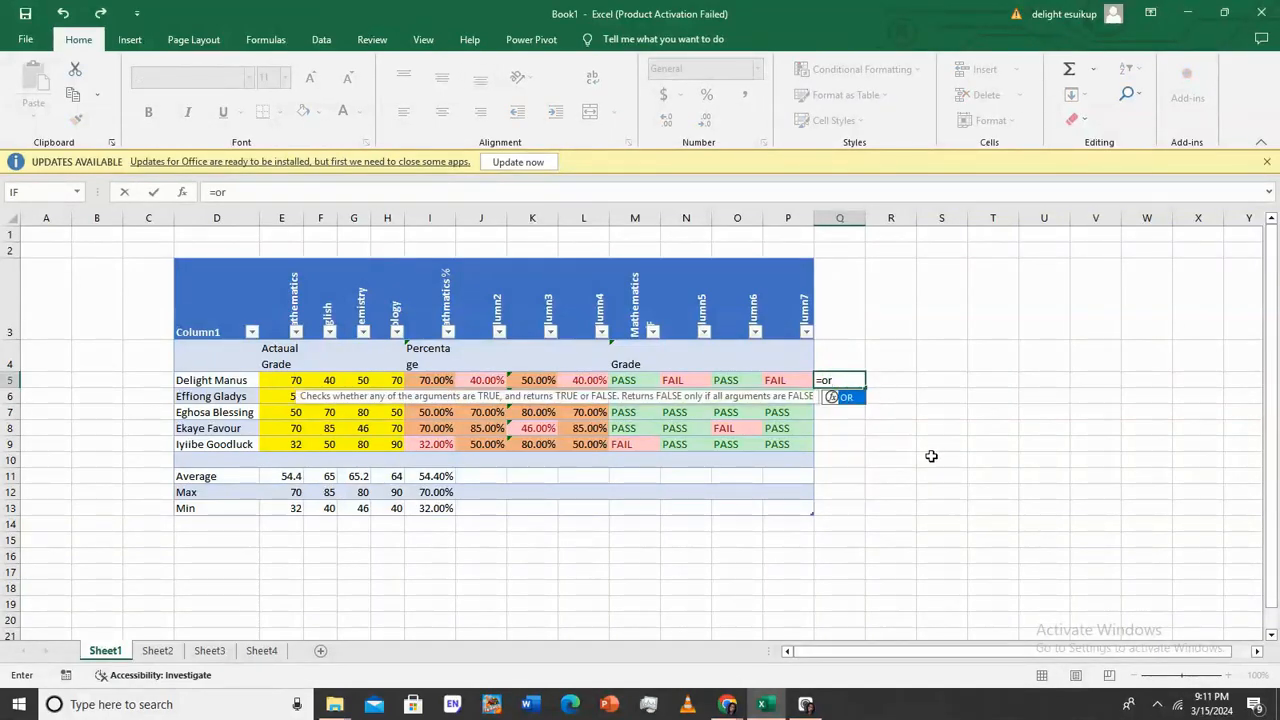
pyautogui.doubleClick(857, 399)
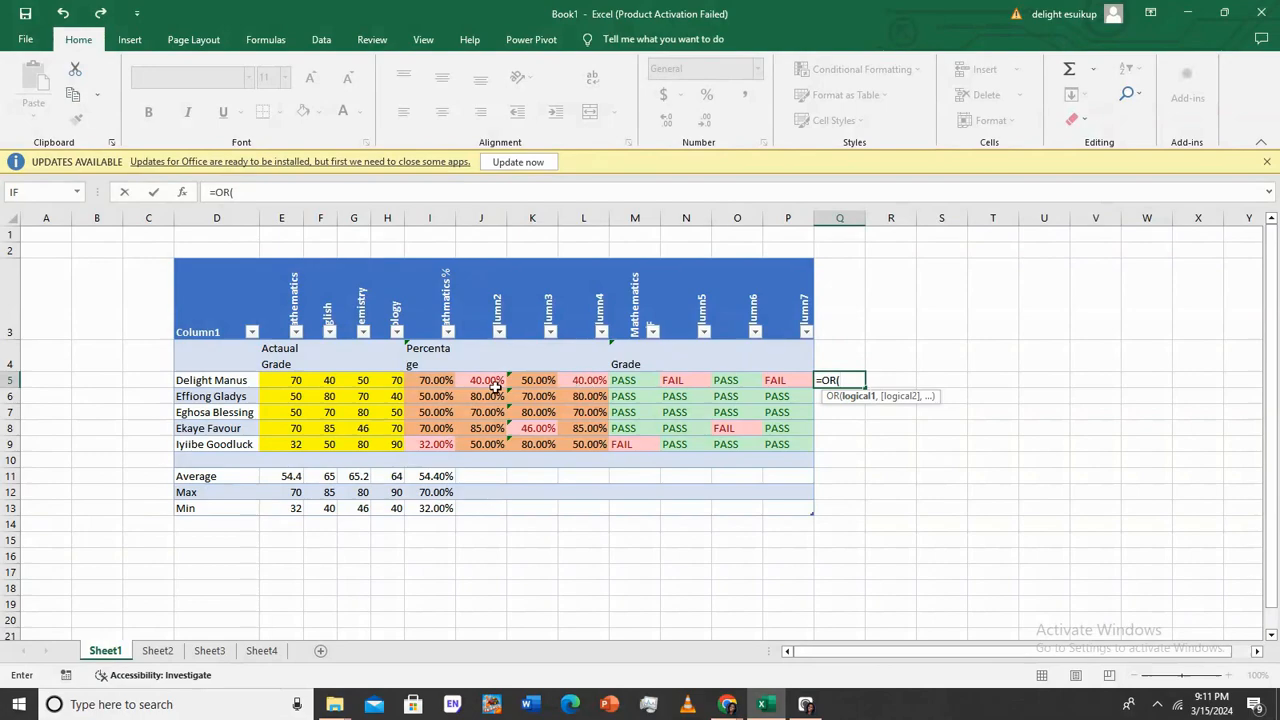
pyautogui.click(437, 379)
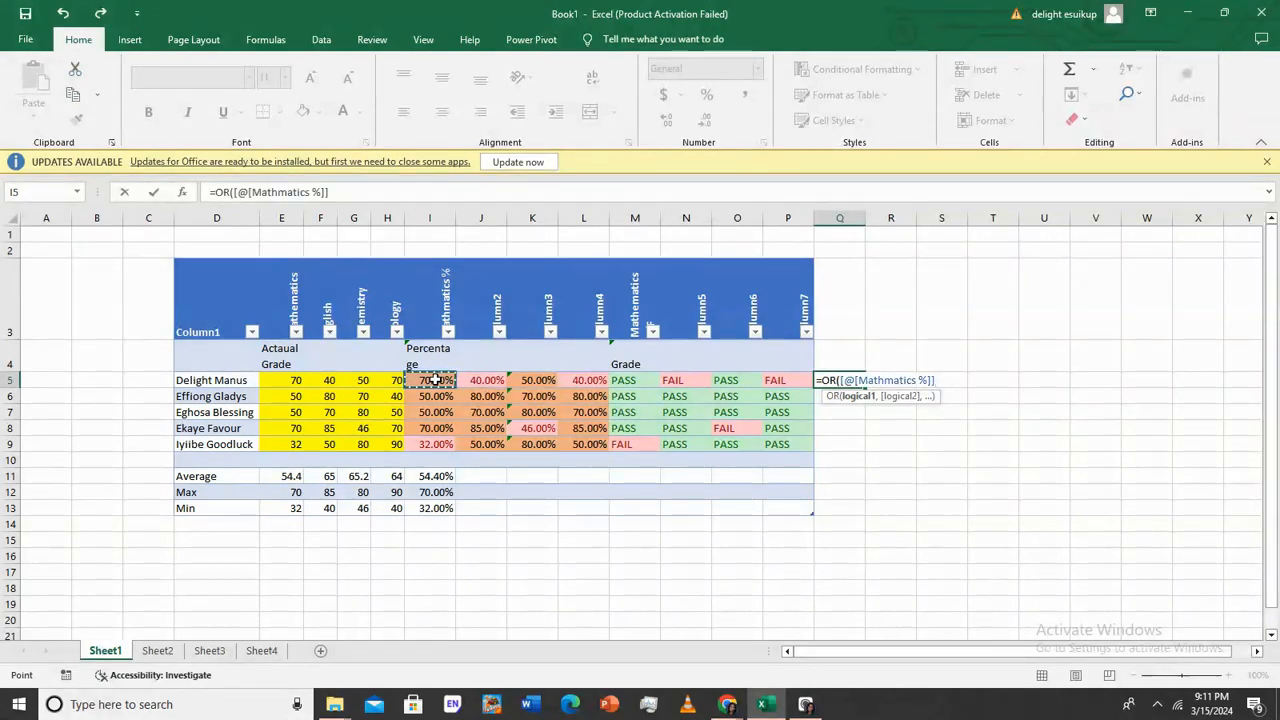
pyautogui.write('<')
pyautogui.press('BackSpace')
pyautogui.press('BackSpace')
pyautogui.press('BackSpace')
pyautogui.press('BackSpace')
pyautogui.press('BackSpace')
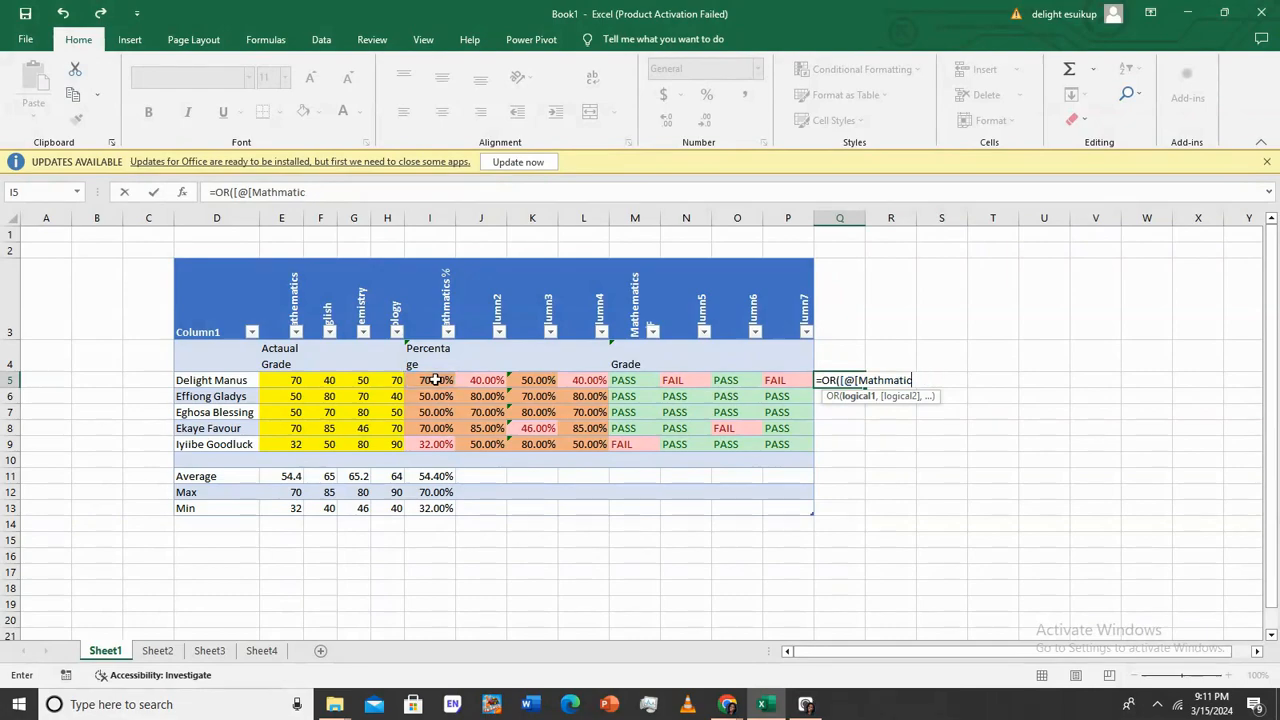
pyautogui.press('BackSpace')
pyautogui.press('BackSpace')
pyautogui.press('BackSpace')
pyautogui.press('BackSpace')
pyautogui.press('BackSpace')
pyautogui.press('BackSpace')
pyautogui.press('BackSpace')
pyautogui.press('BackSpace')
pyautogui.press('BackSpace')
pyautogui.press('BackSpace')
pyautogui.press('BackSpace')
pyautogui.press('Escape')
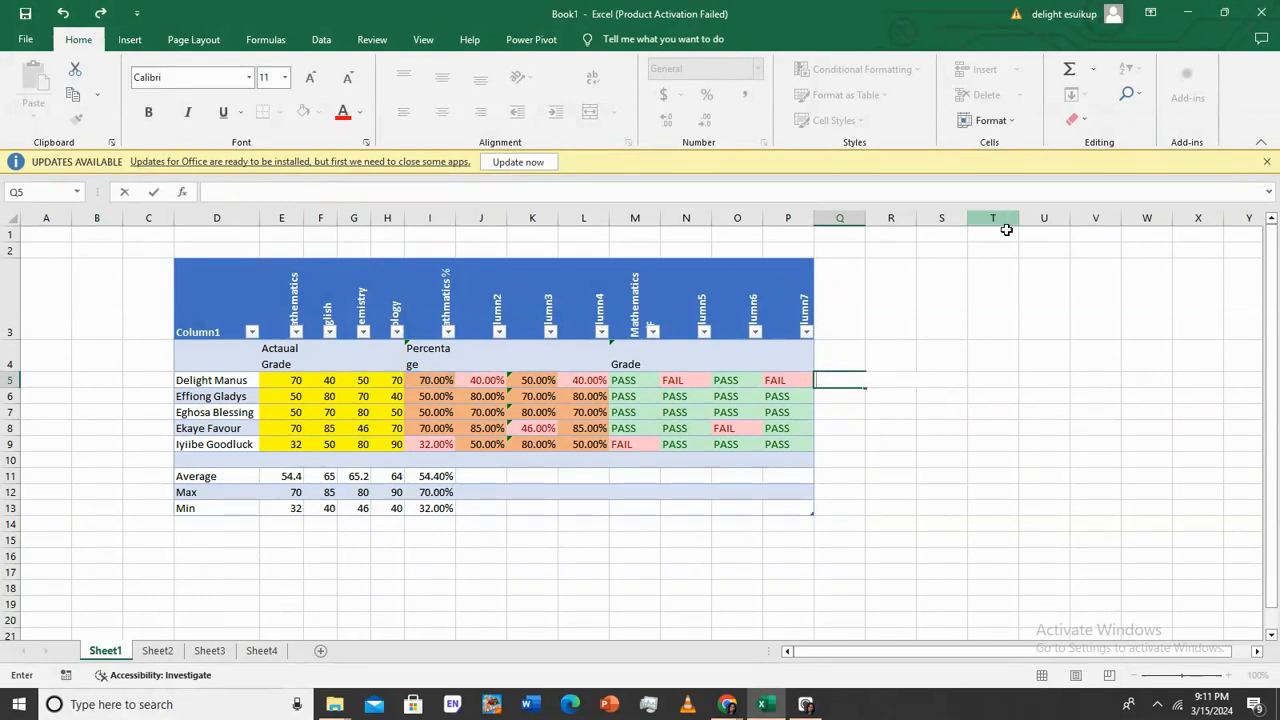
# Enter 50% as the pass threshold in cell B4
pyautogui.click(94, 352)
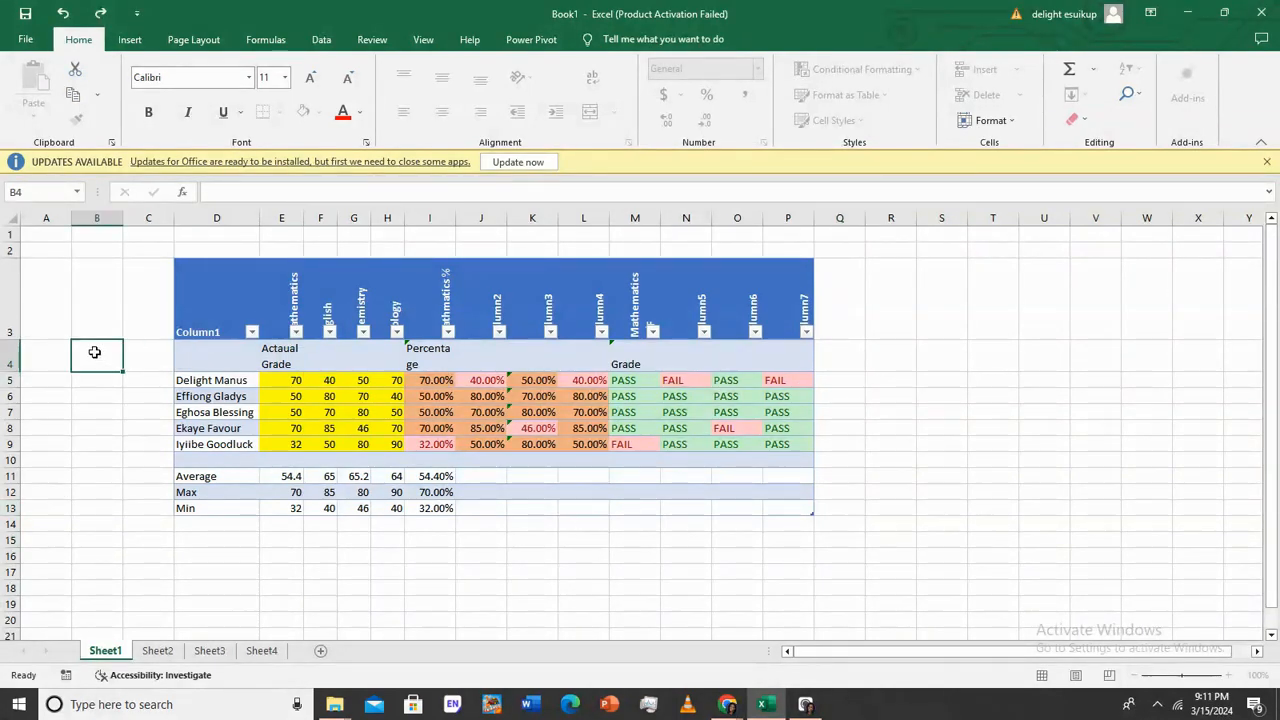
pyautogui.write('5')
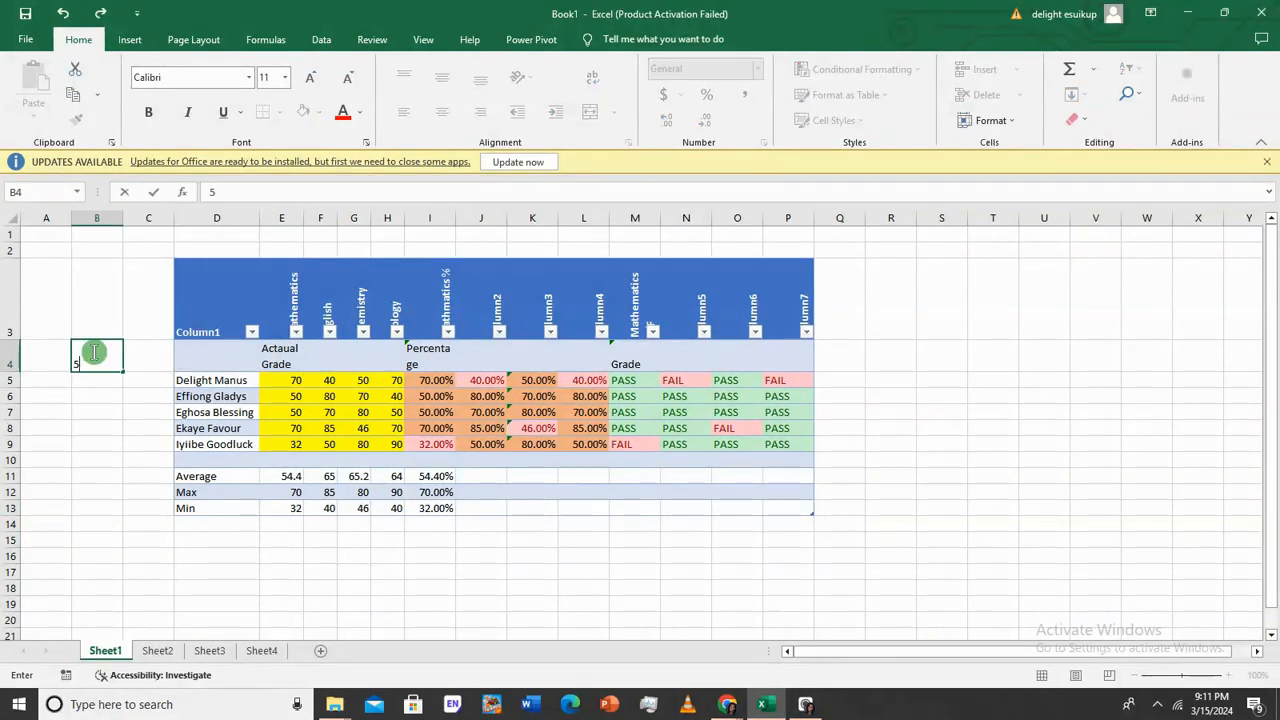
pyautogui.write('-%')
pyautogui.press('Return')
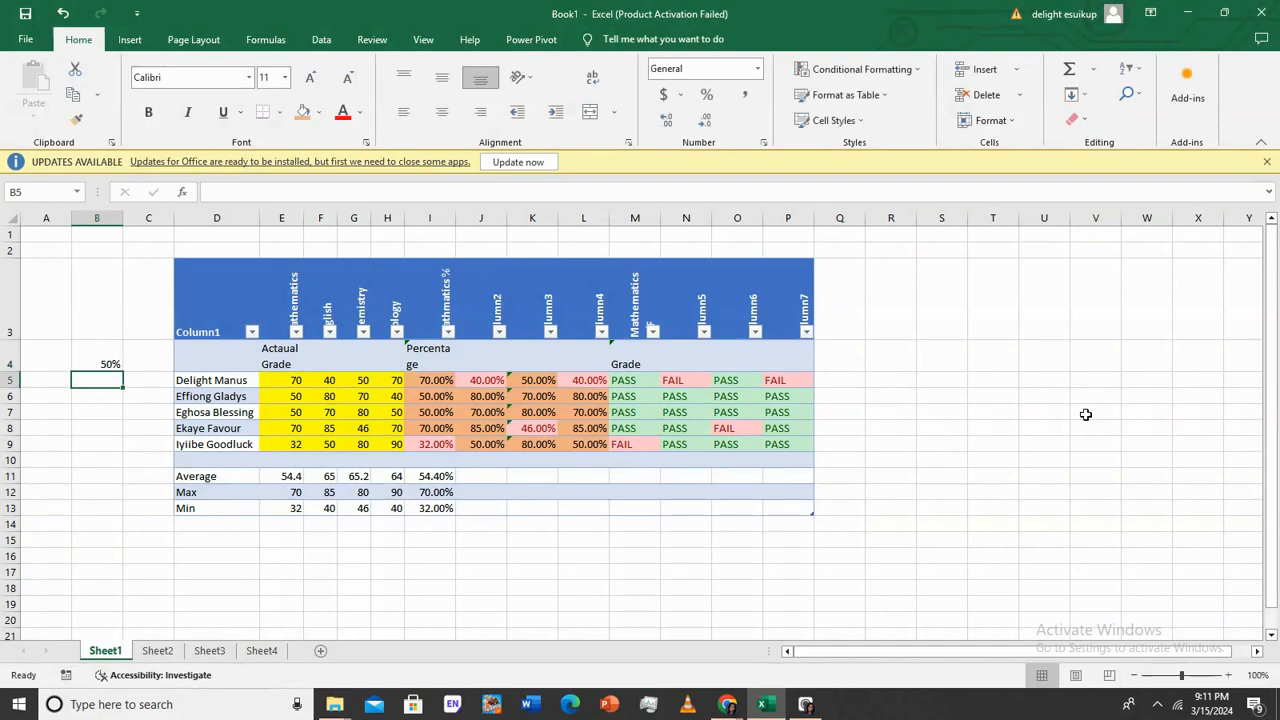
# Begin another OR entry in Q5, then cancel it
pyautogui.click(833, 381)
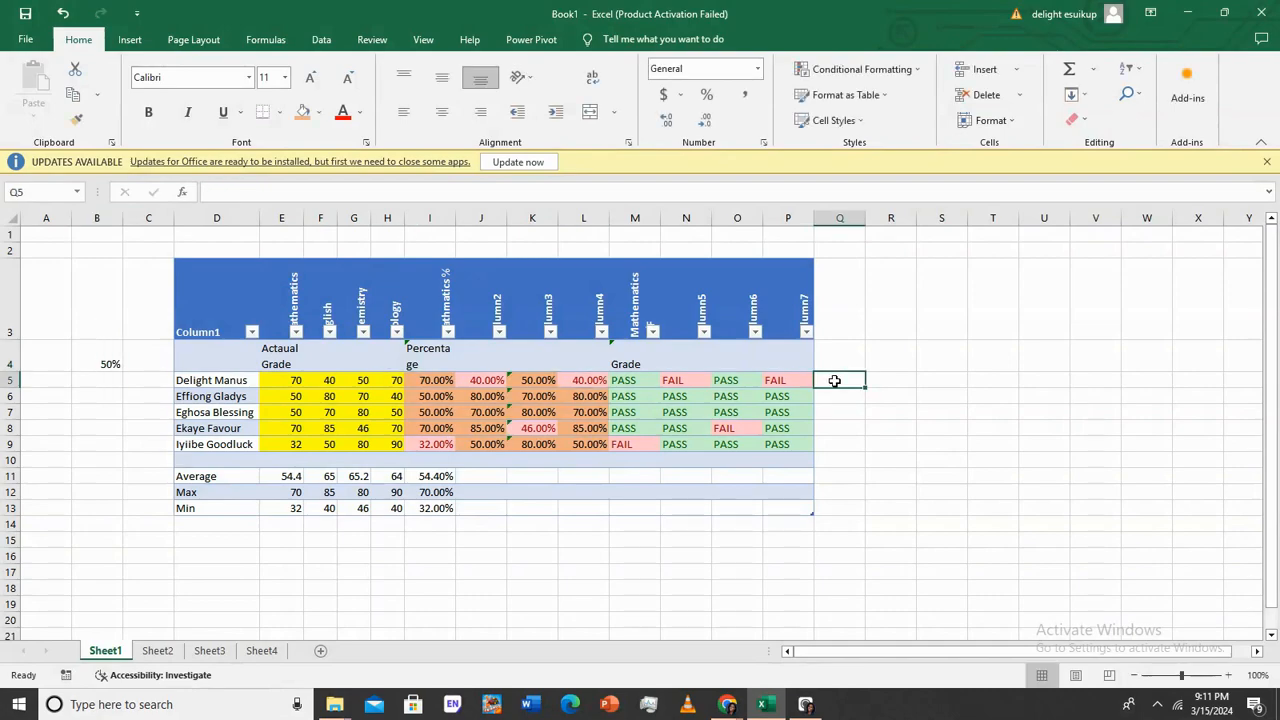
pyautogui.doubleClick(833, 381)
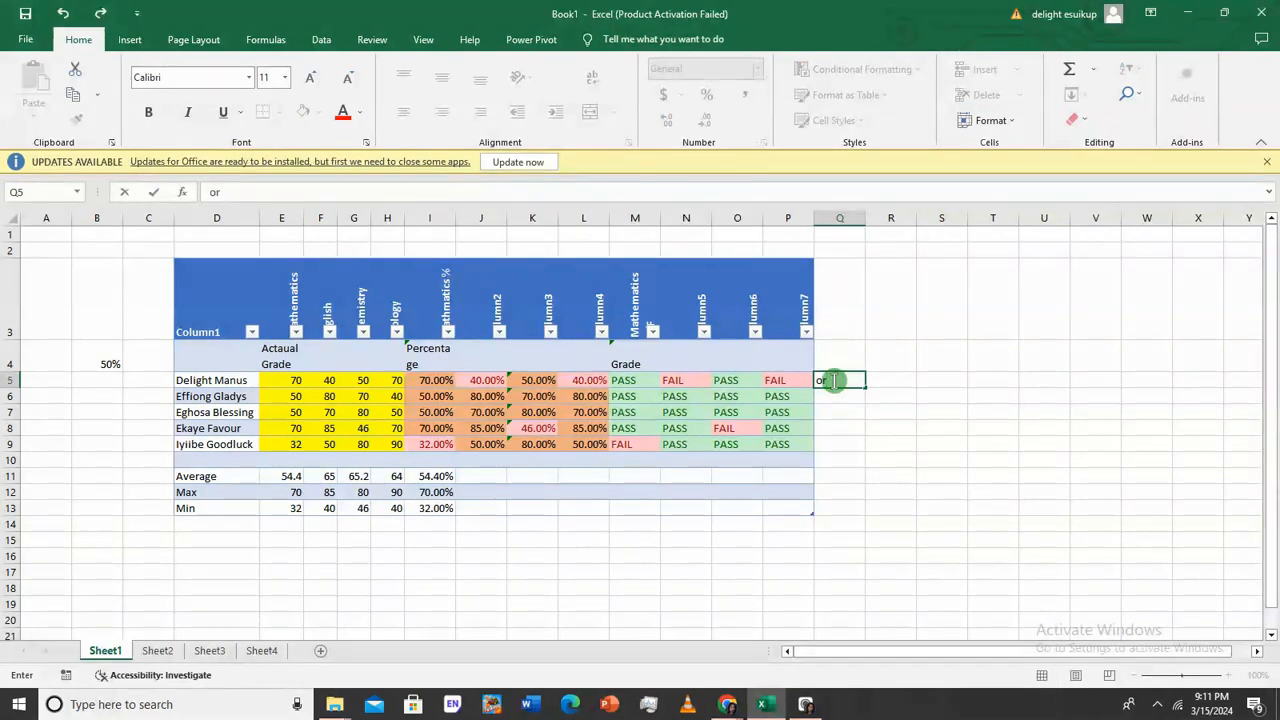
pyautogui.write('=or')
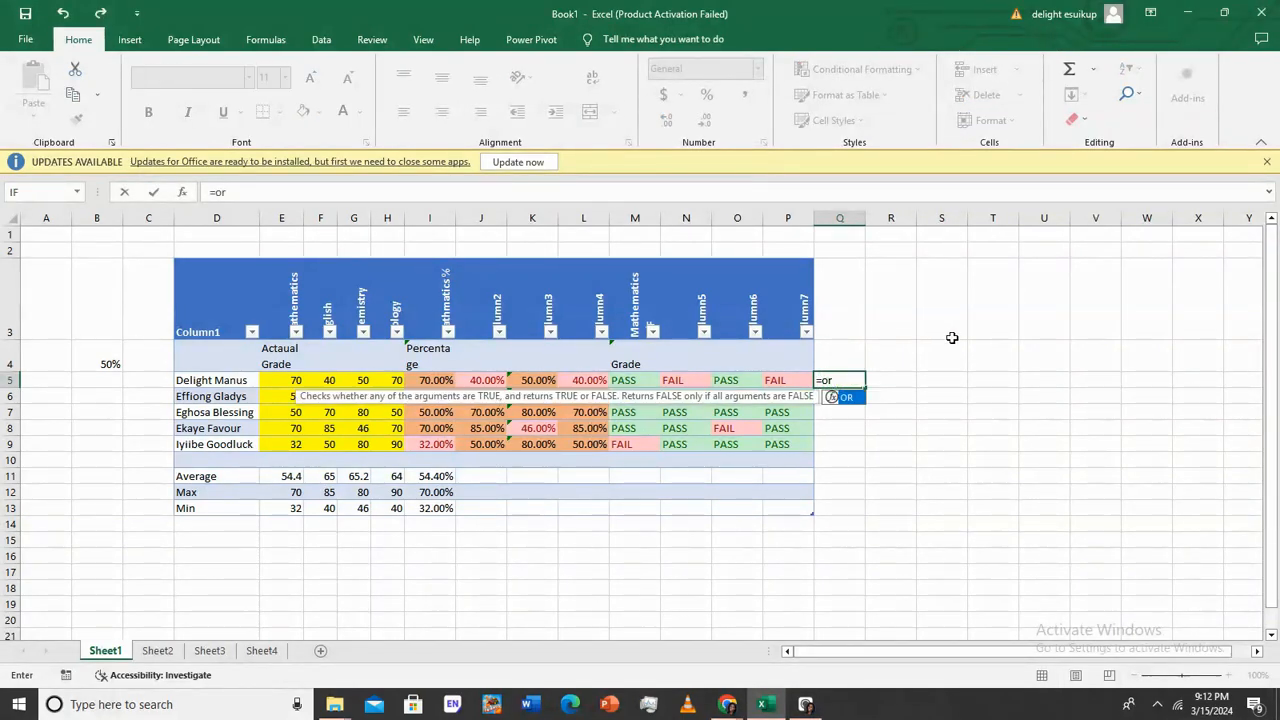
pyautogui.doubleClick(851, 396)
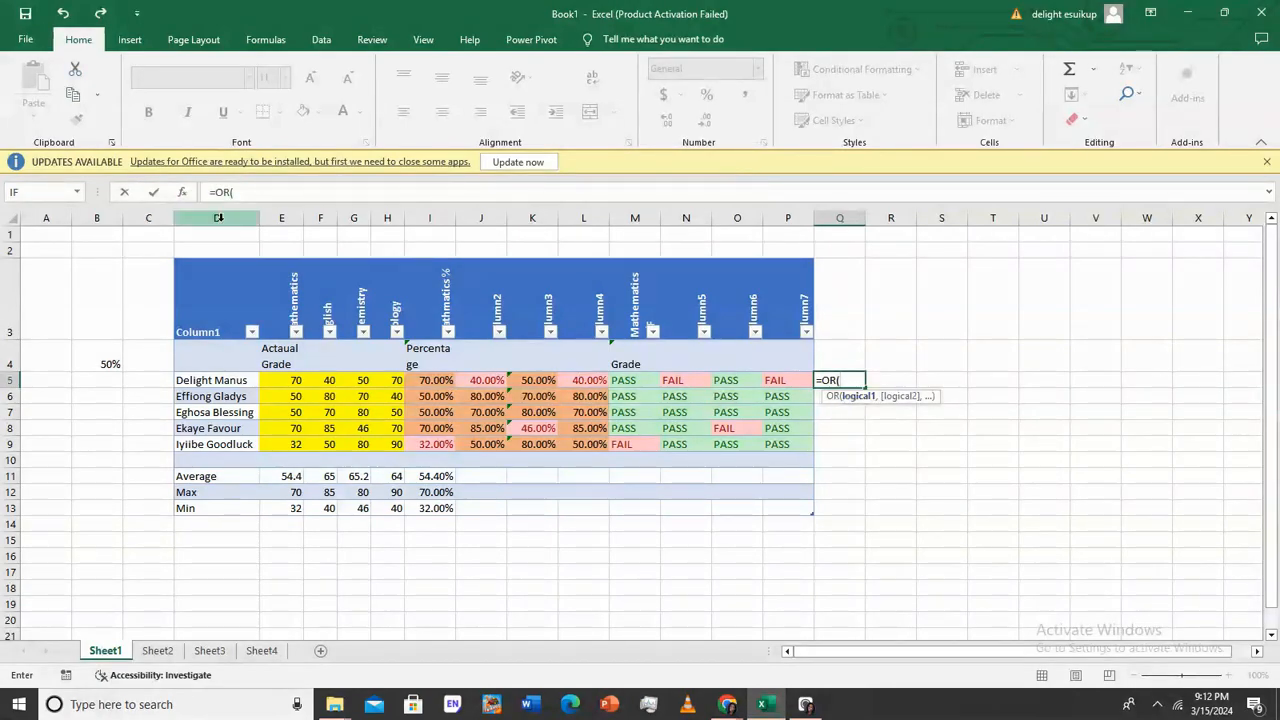
pyautogui.press('BackSpace')
pyautogui.press('Escape')
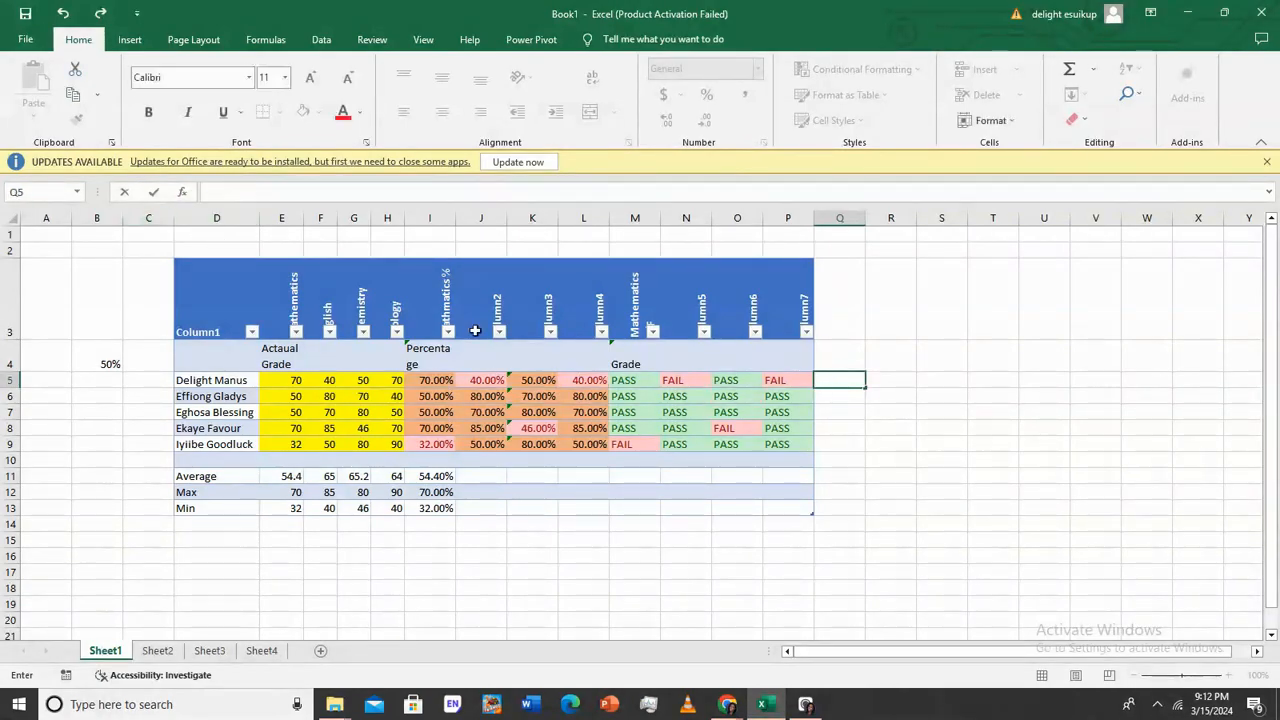
pyautogui.click(185, 192)
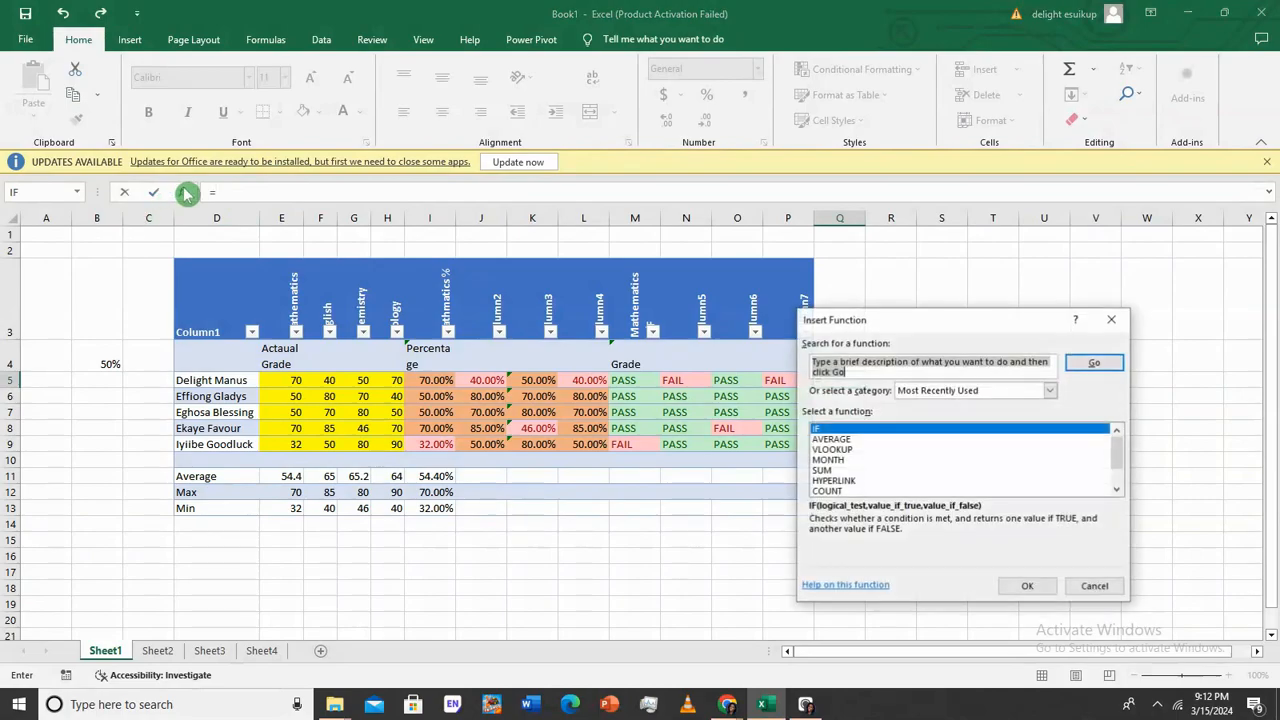
pyautogui.write('or')
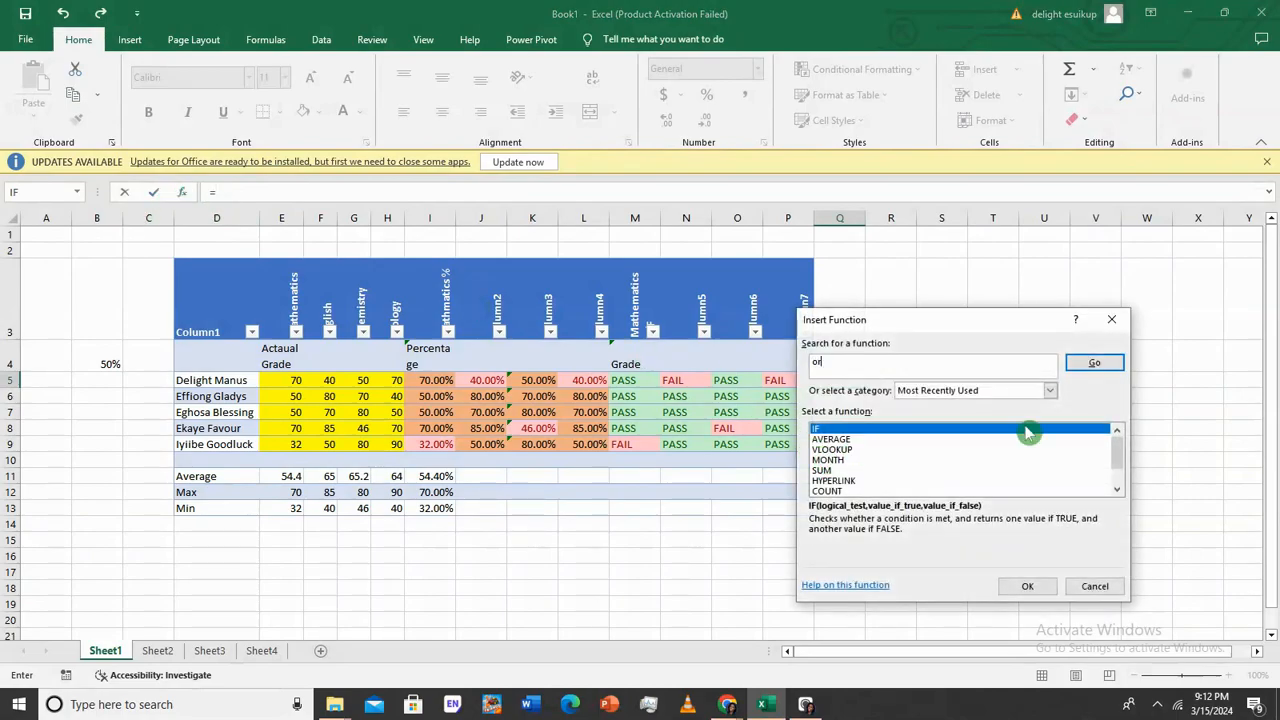
pyautogui.click(1073, 367)
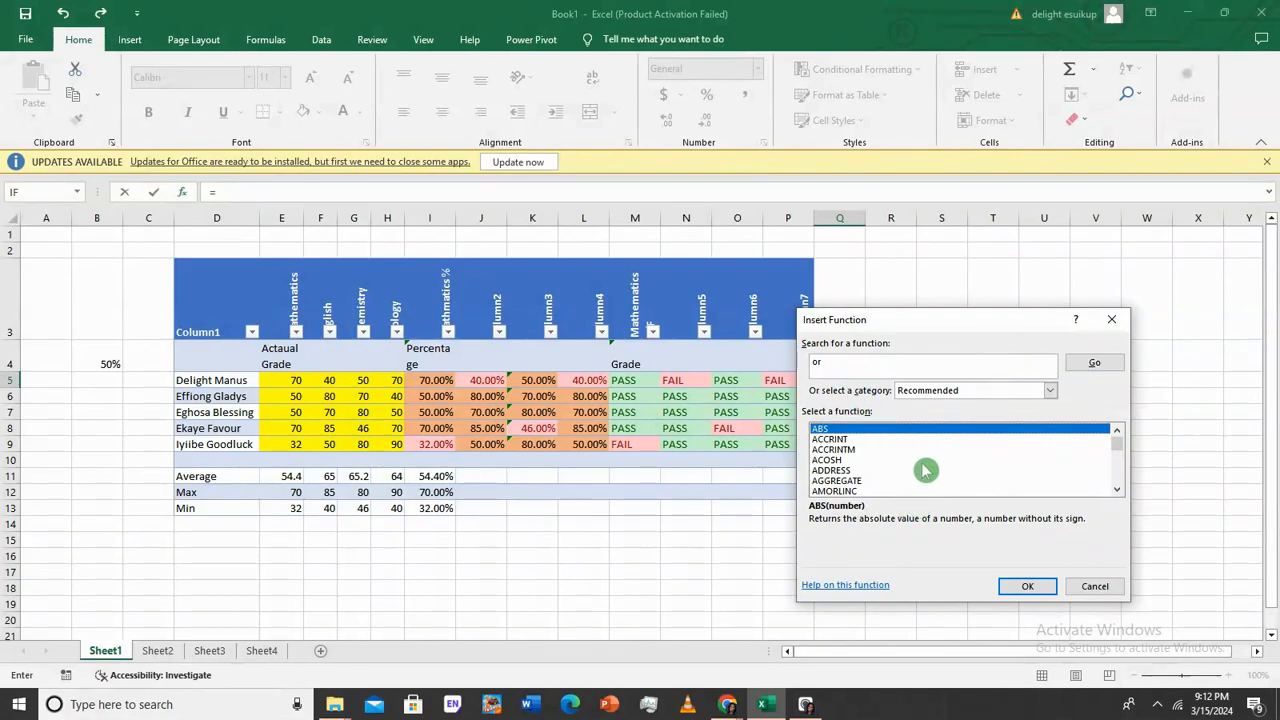
pyautogui.click(846, 362)
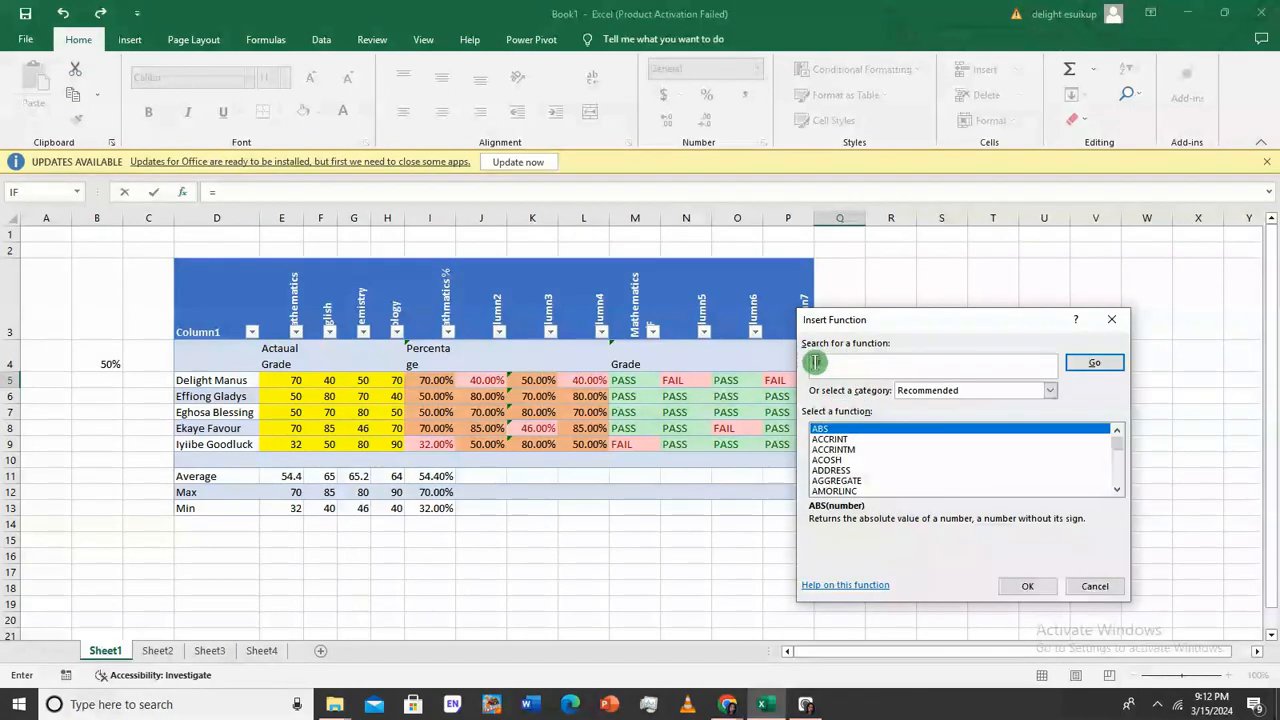
pyautogui.click(1098, 364)
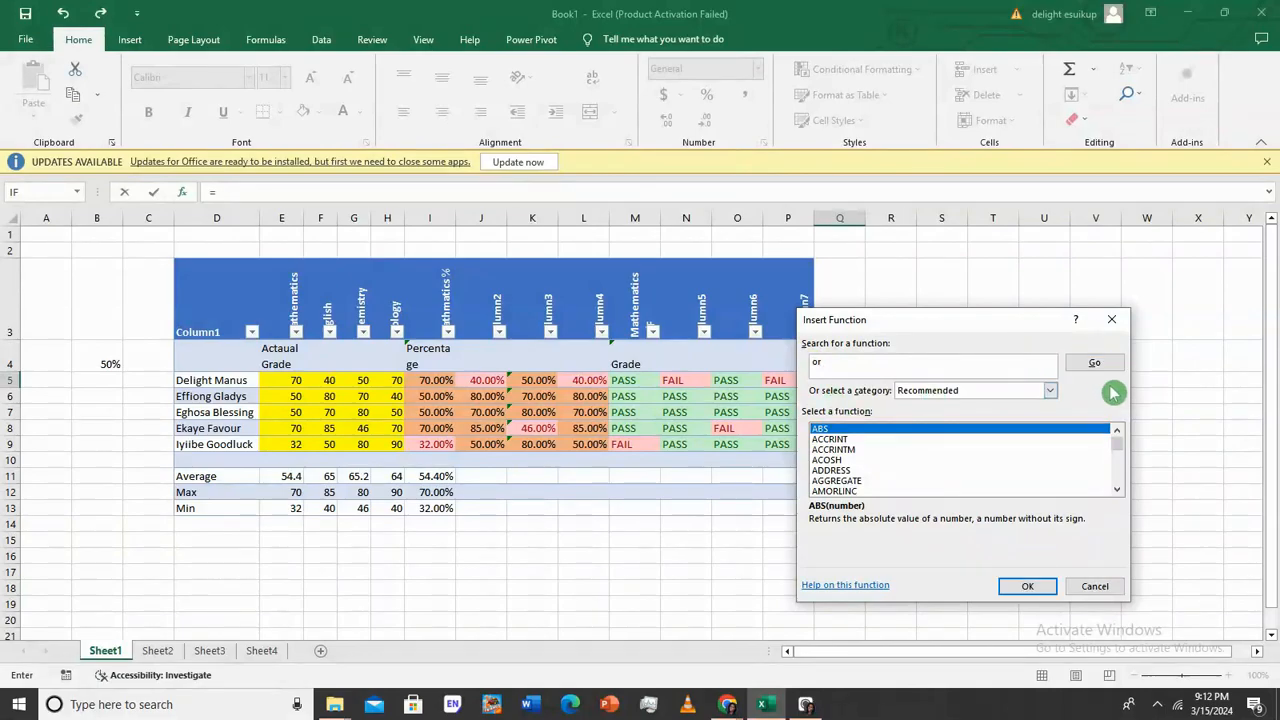
pyautogui.moveTo(1118, 467); pyautogui.dragTo(1113, 490)
pyautogui.click(1108, 483)
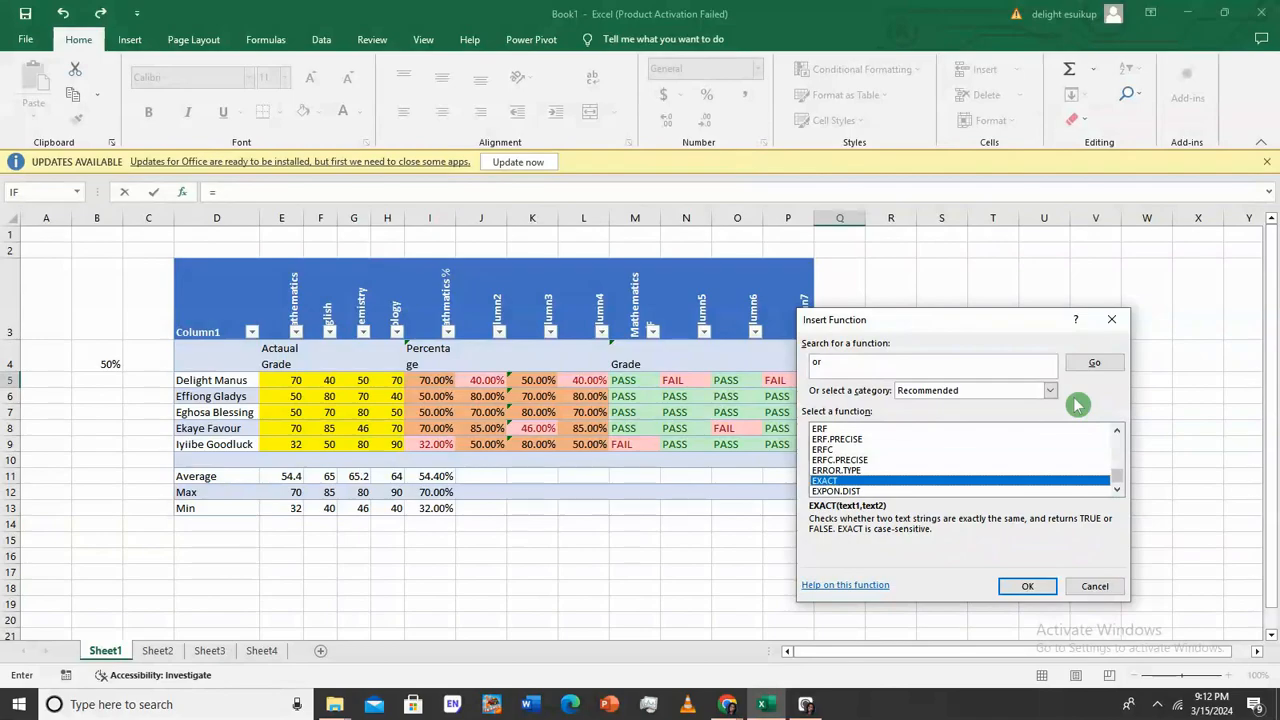
pyautogui.click(1111, 319)
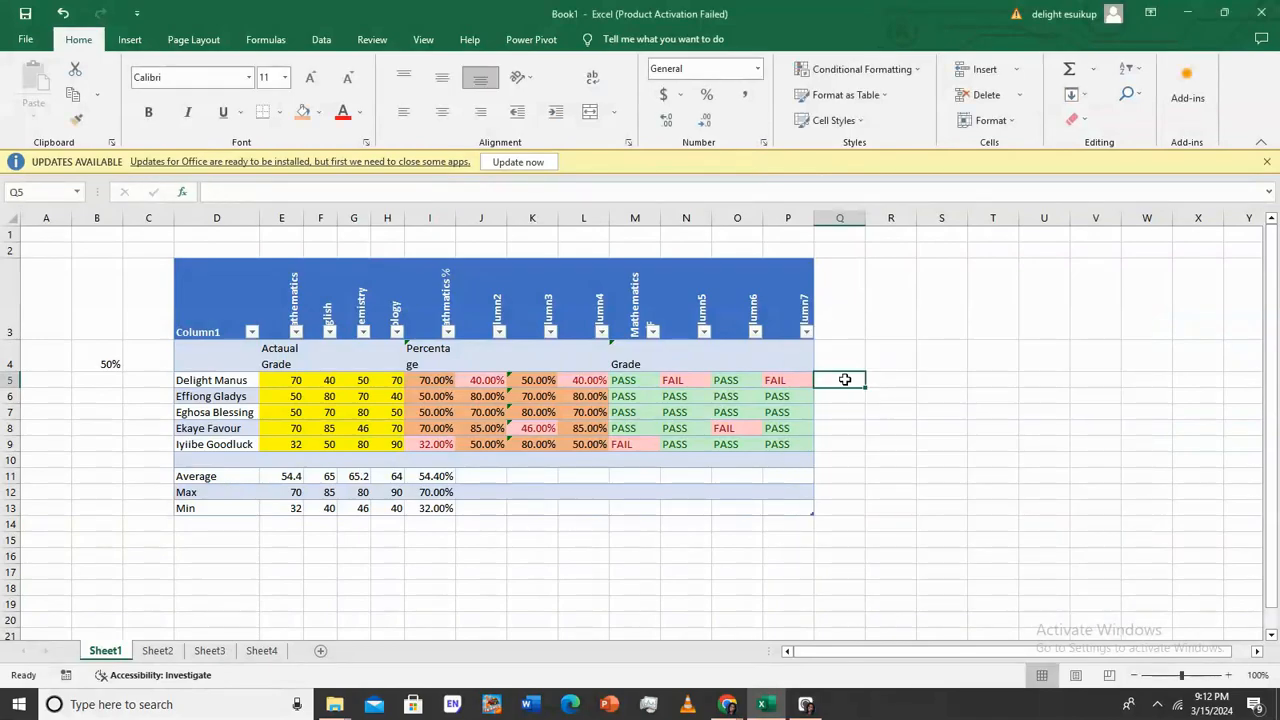
# Begin the OR formula in Q5 testing Mathematics % and Column2 below the B4 threshold
pyautogui.write('or')
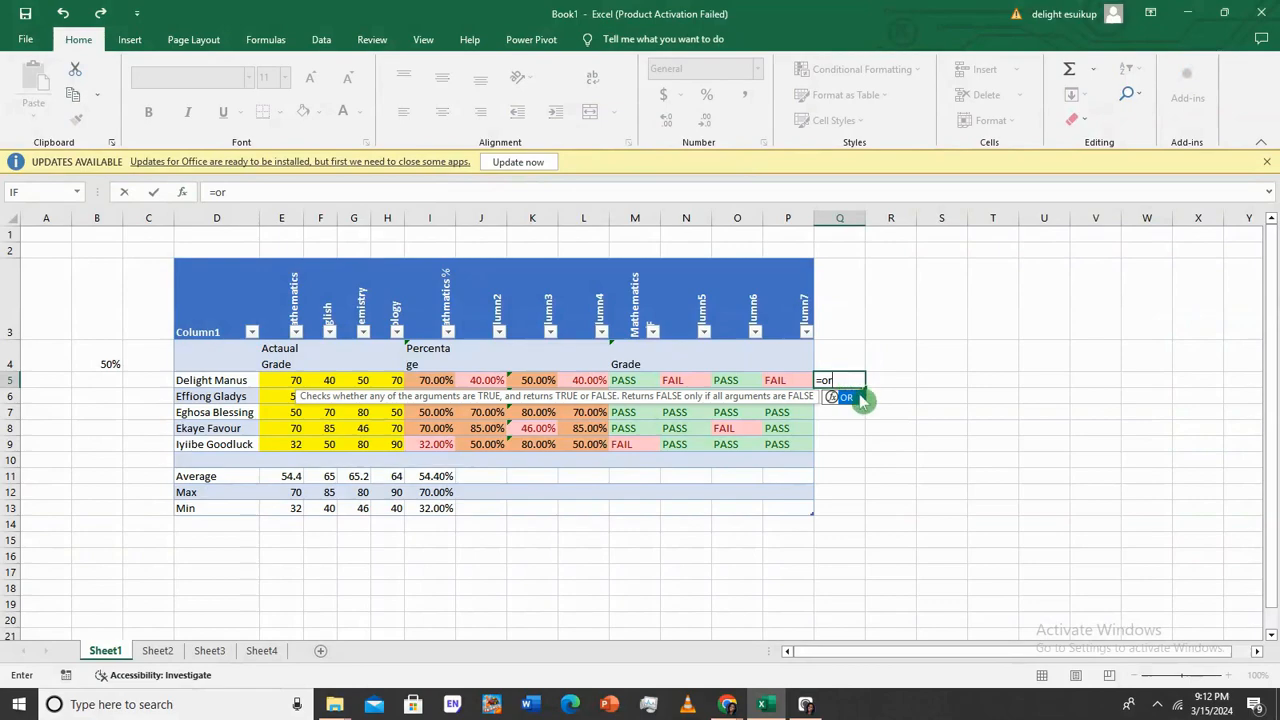
pyautogui.doubleClick(858, 397)
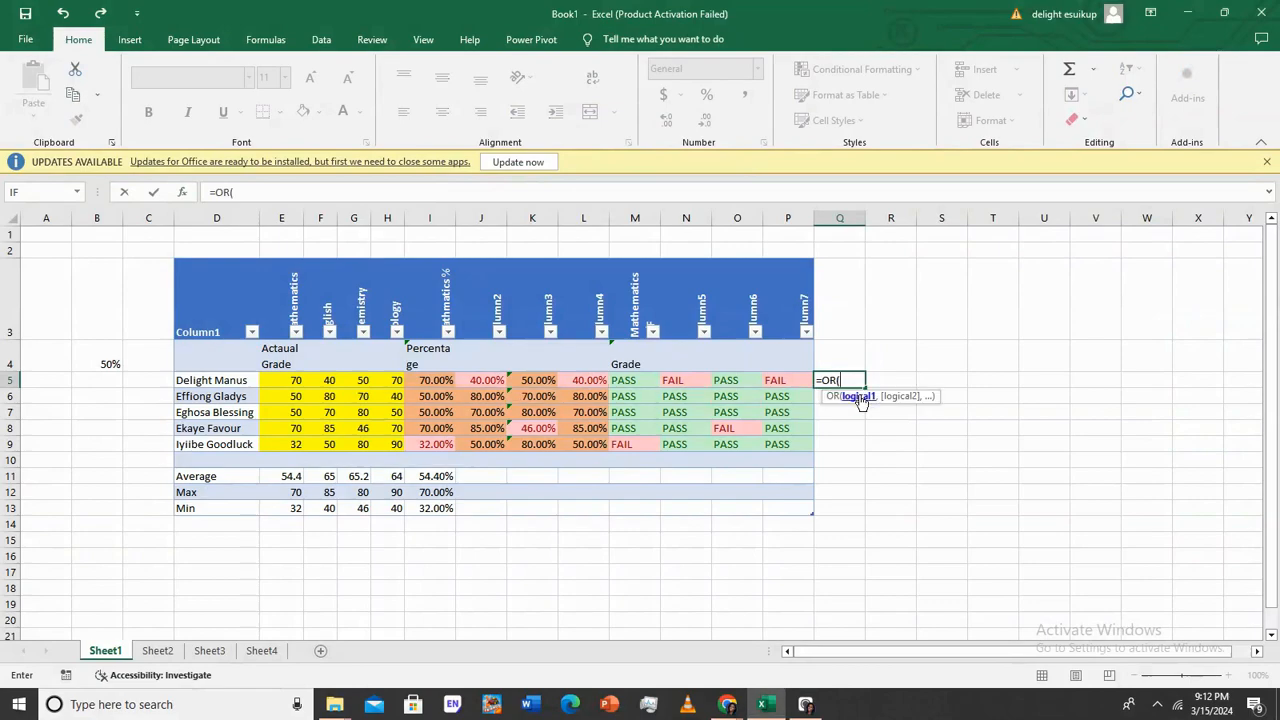
pyautogui.click(427, 378)
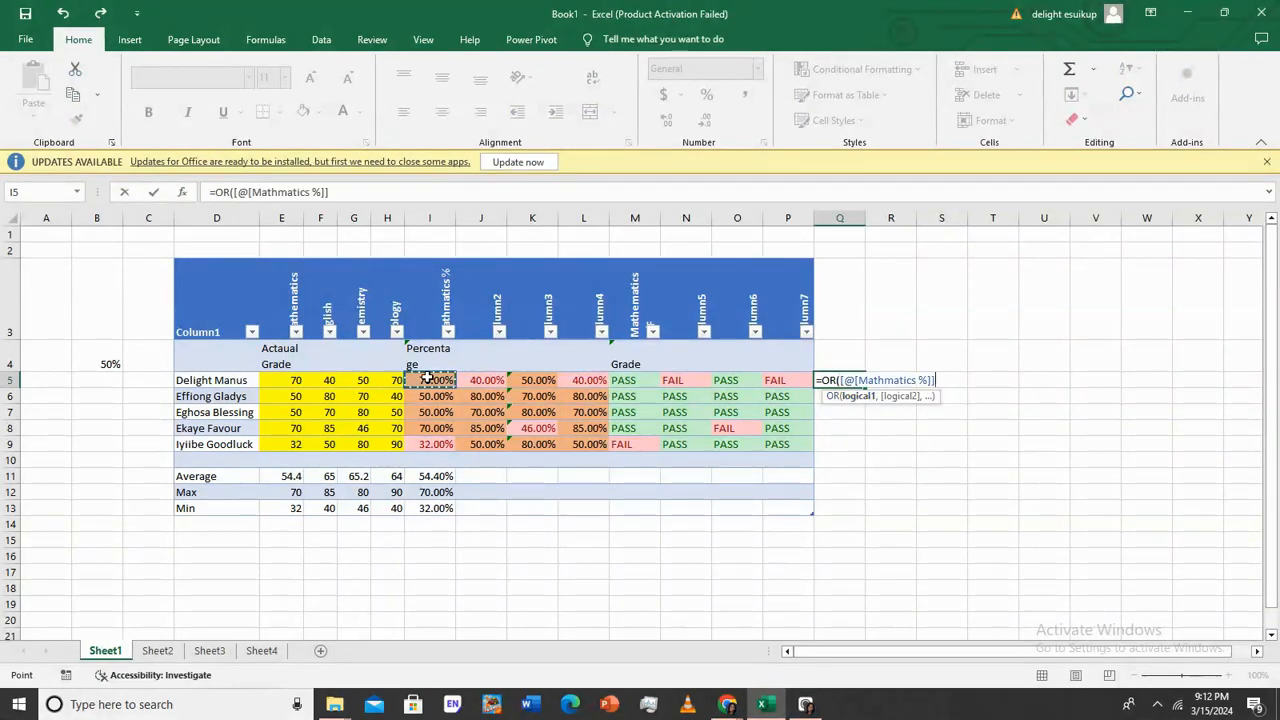
pyautogui.write('<')
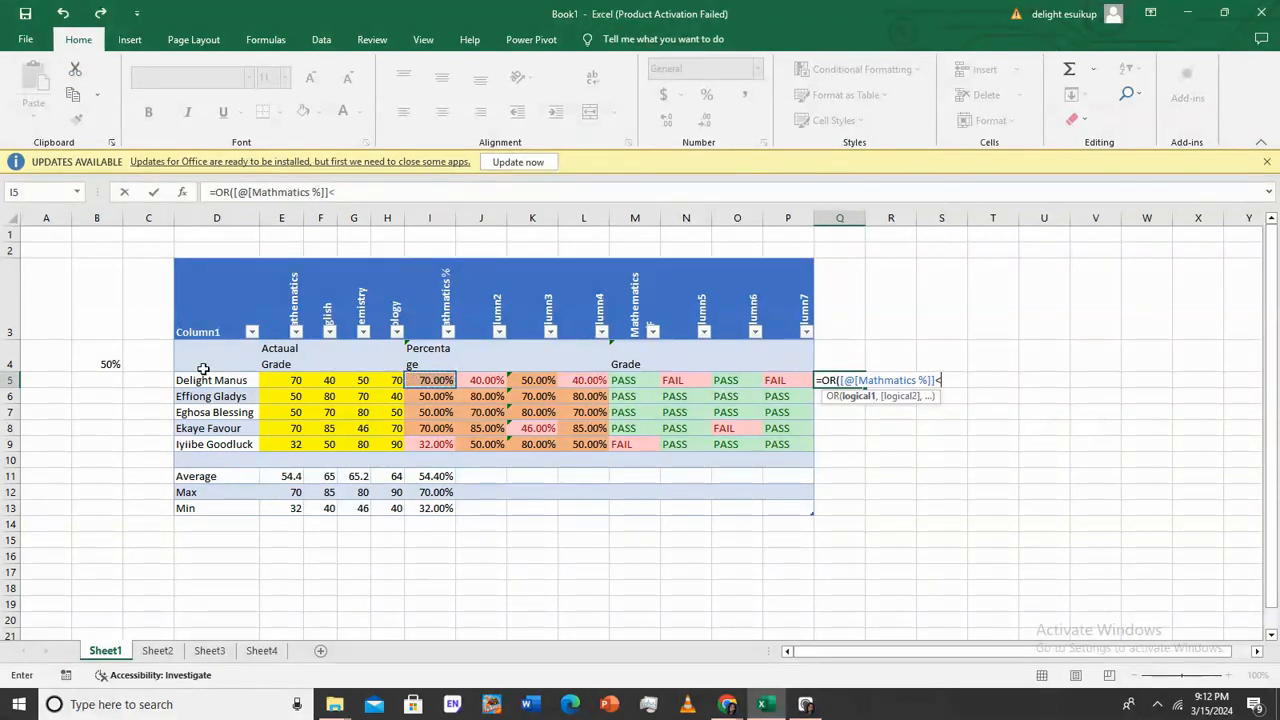
pyautogui.click(117, 362)
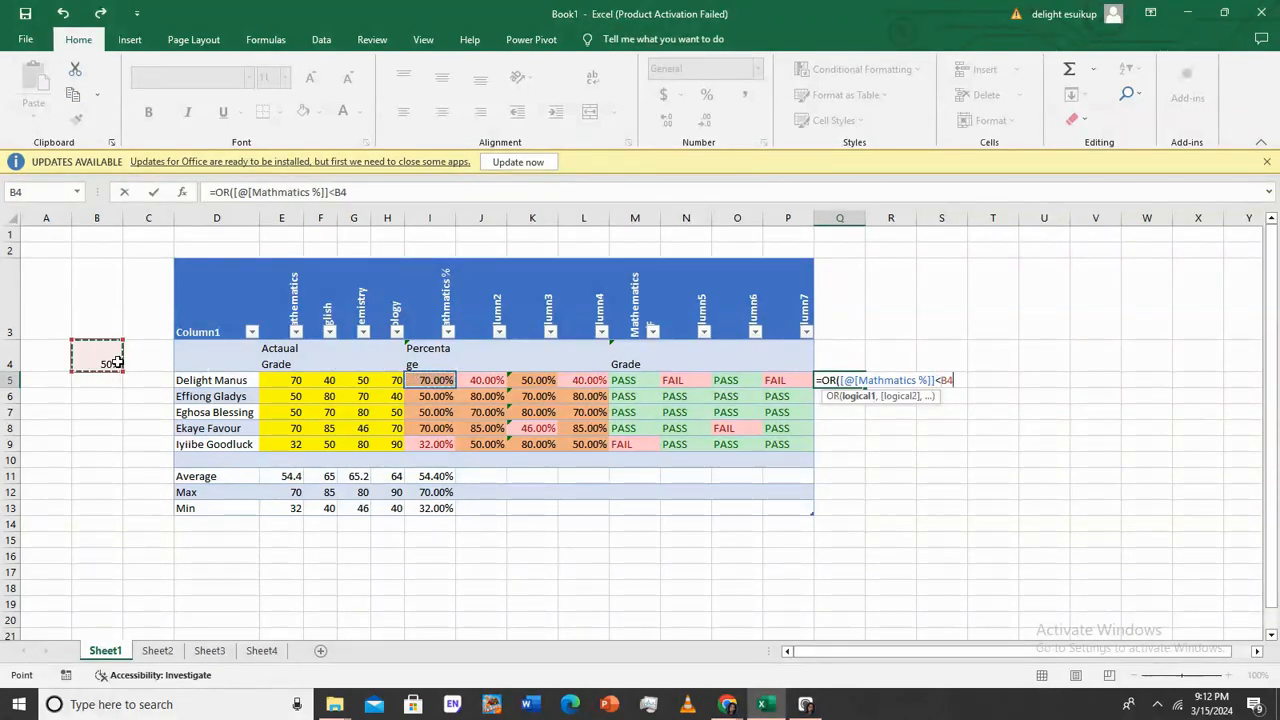
pyautogui.write(',')
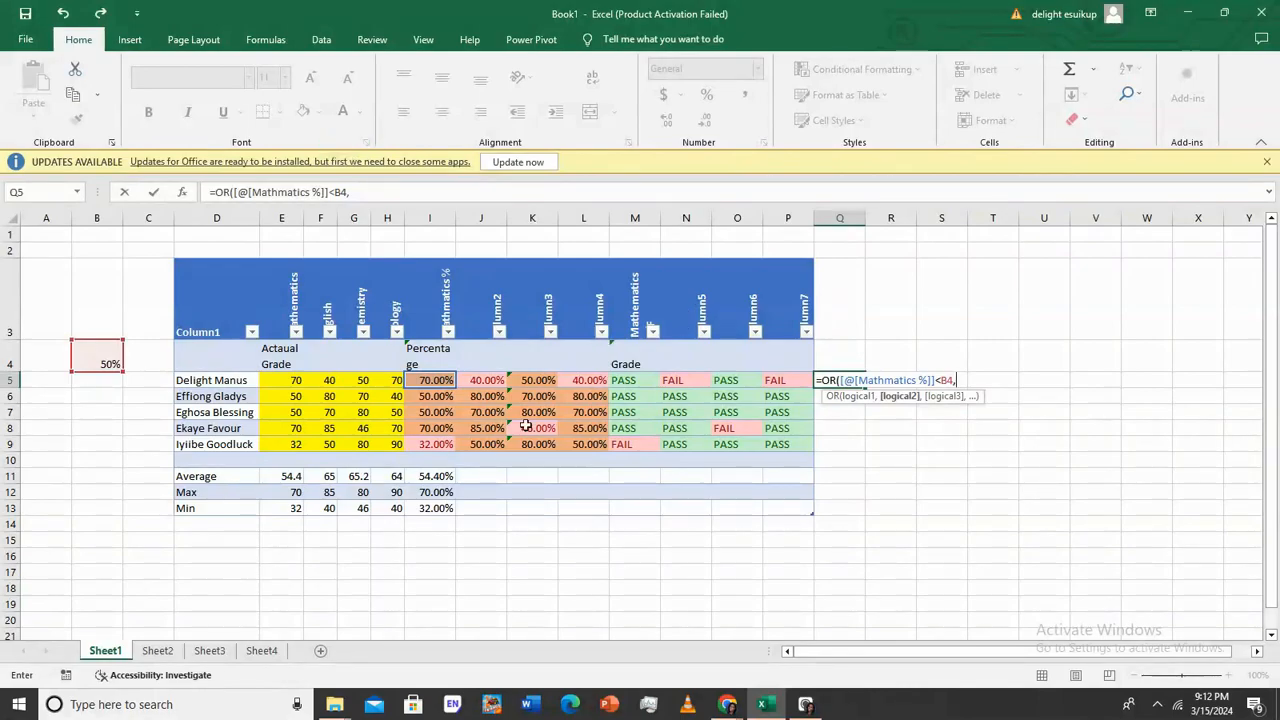
pyautogui.click(480, 382)
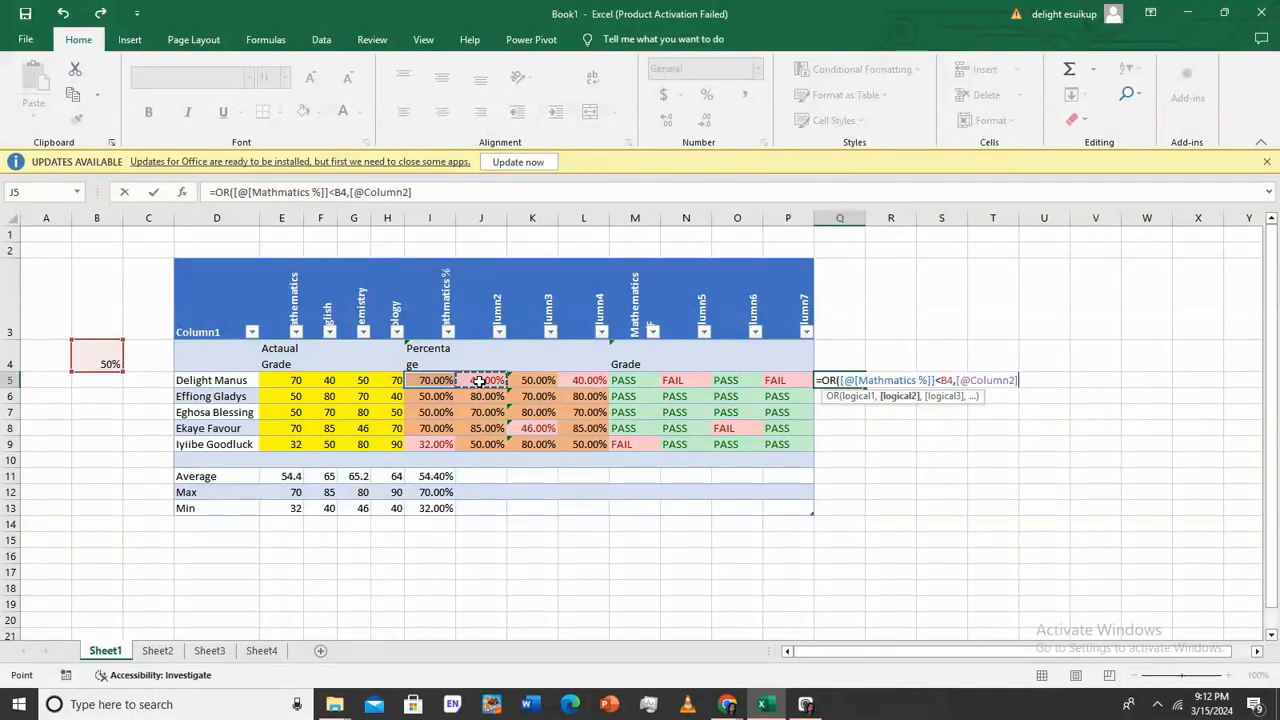
pyautogui.write('<')
pyautogui.click(87, 357)
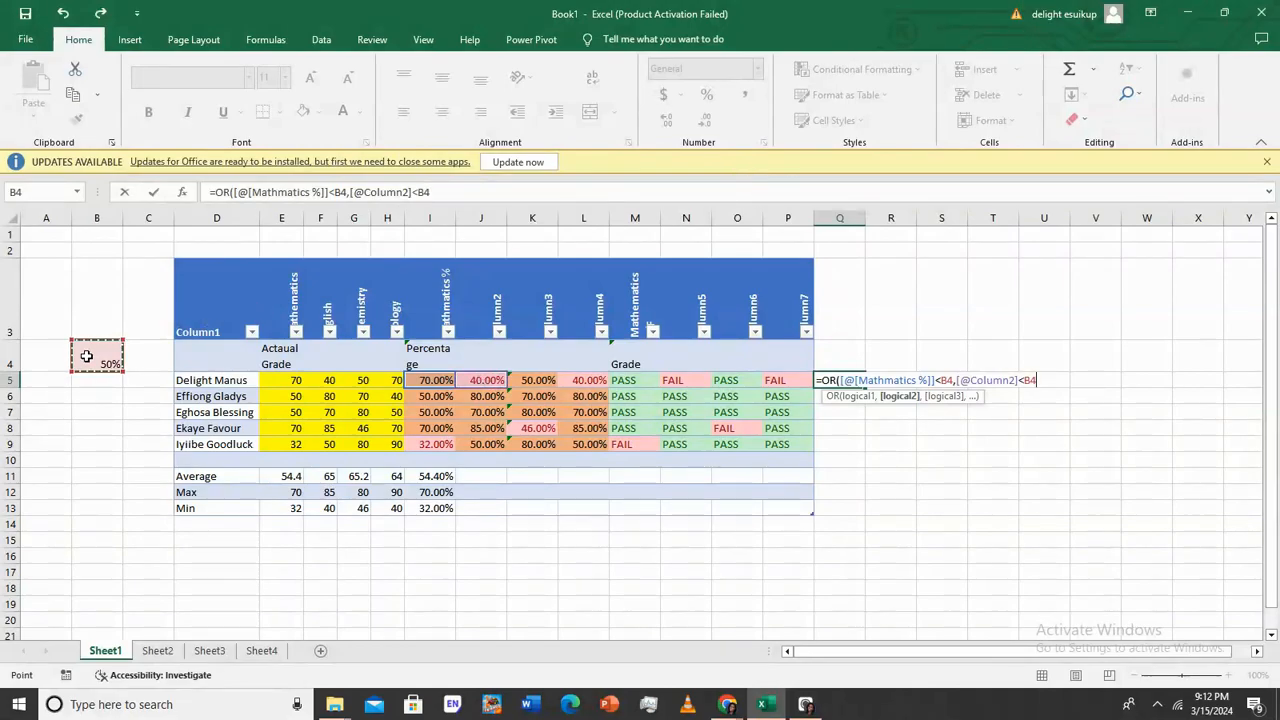
pyautogui.write(',')
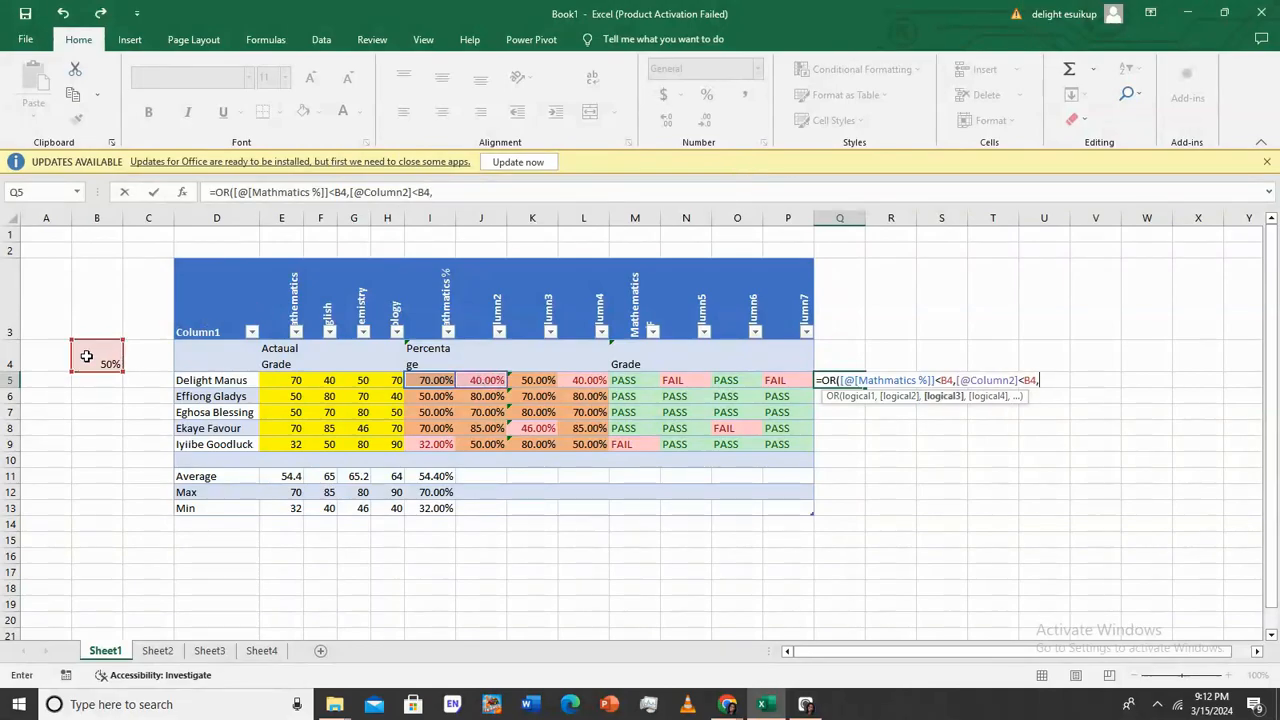
# Add Column3 and Column4 percentage tests against B4 and close the OR
pyautogui.click(539, 384)
pyautogui.write('<')
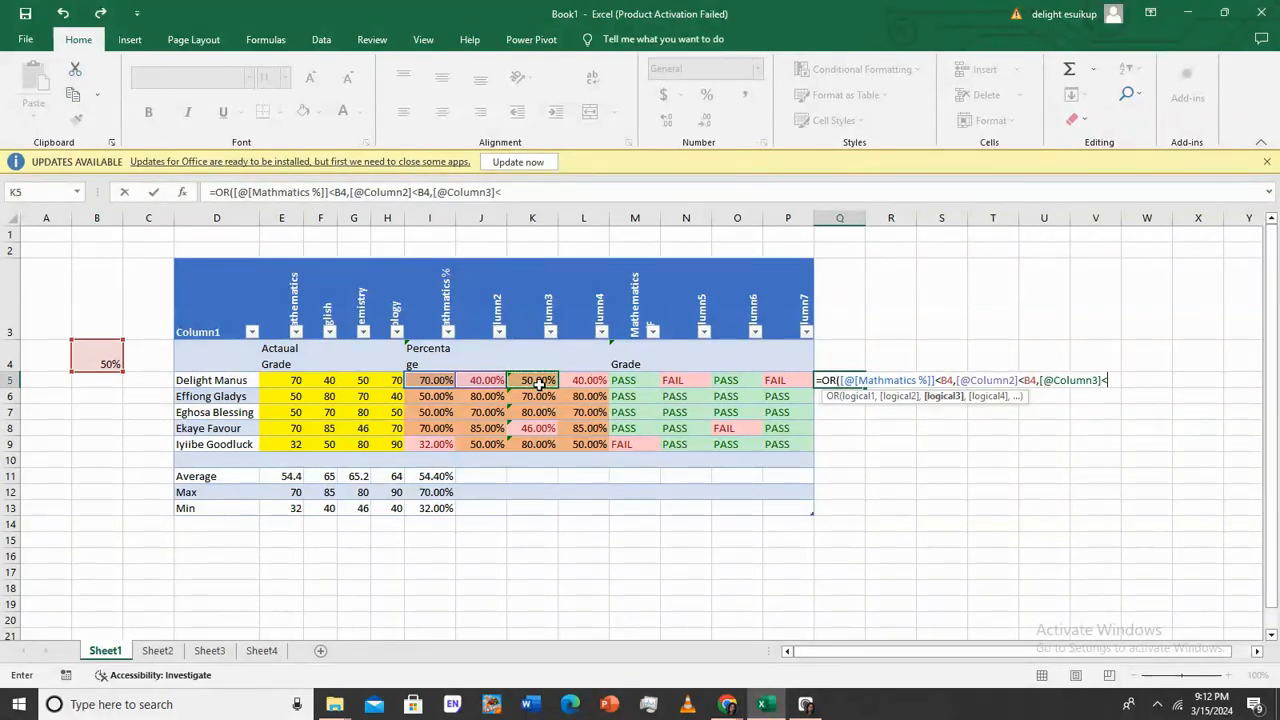
pyautogui.click(101, 360)
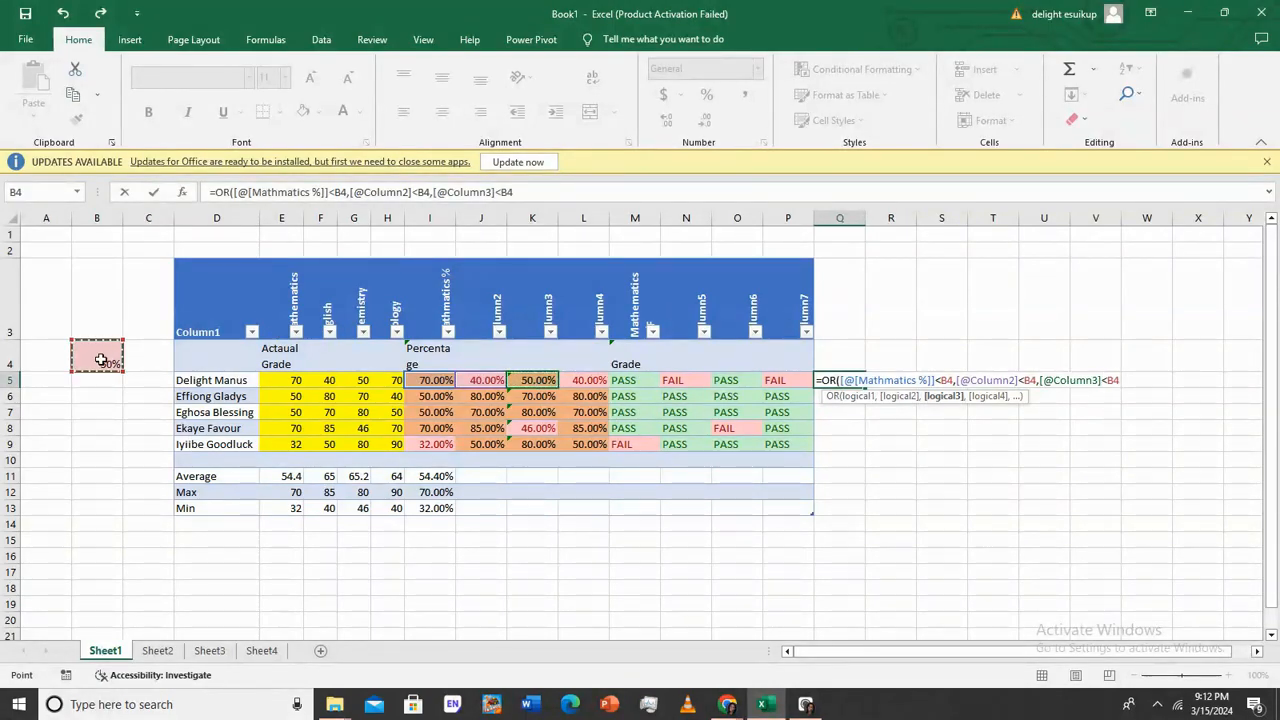
pyautogui.write(',')
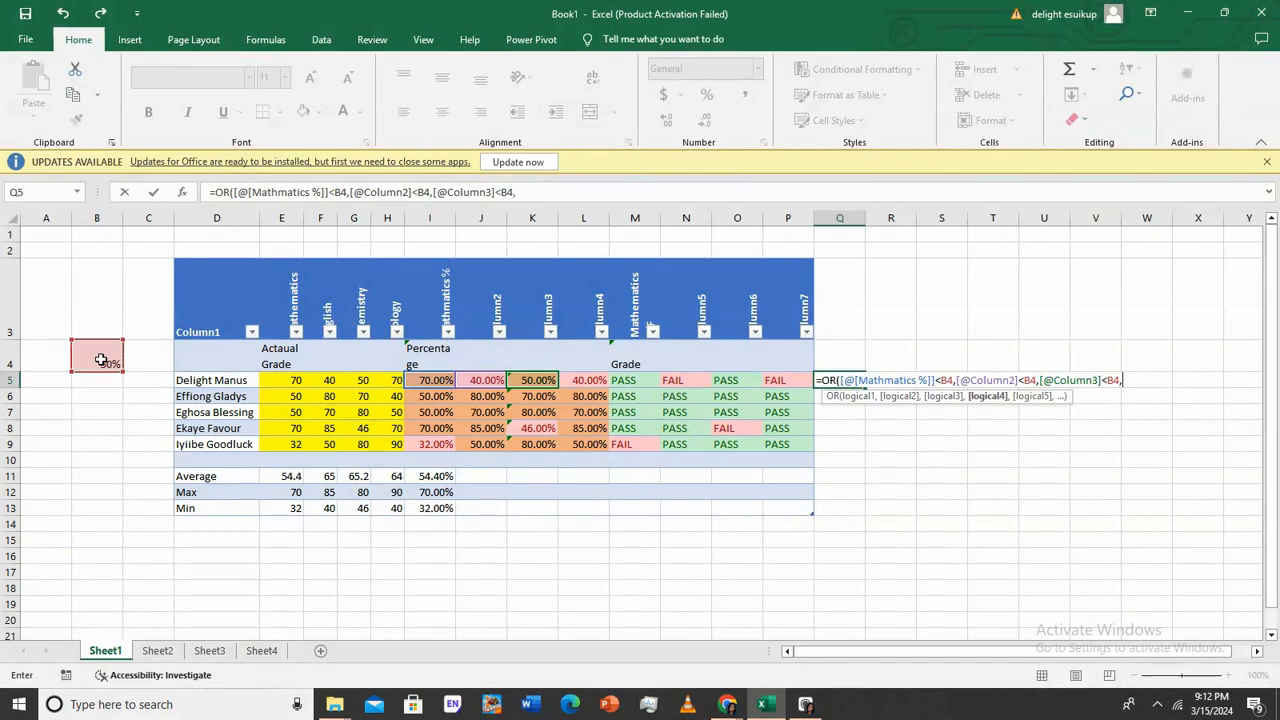
pyautogui.click(594, 381)
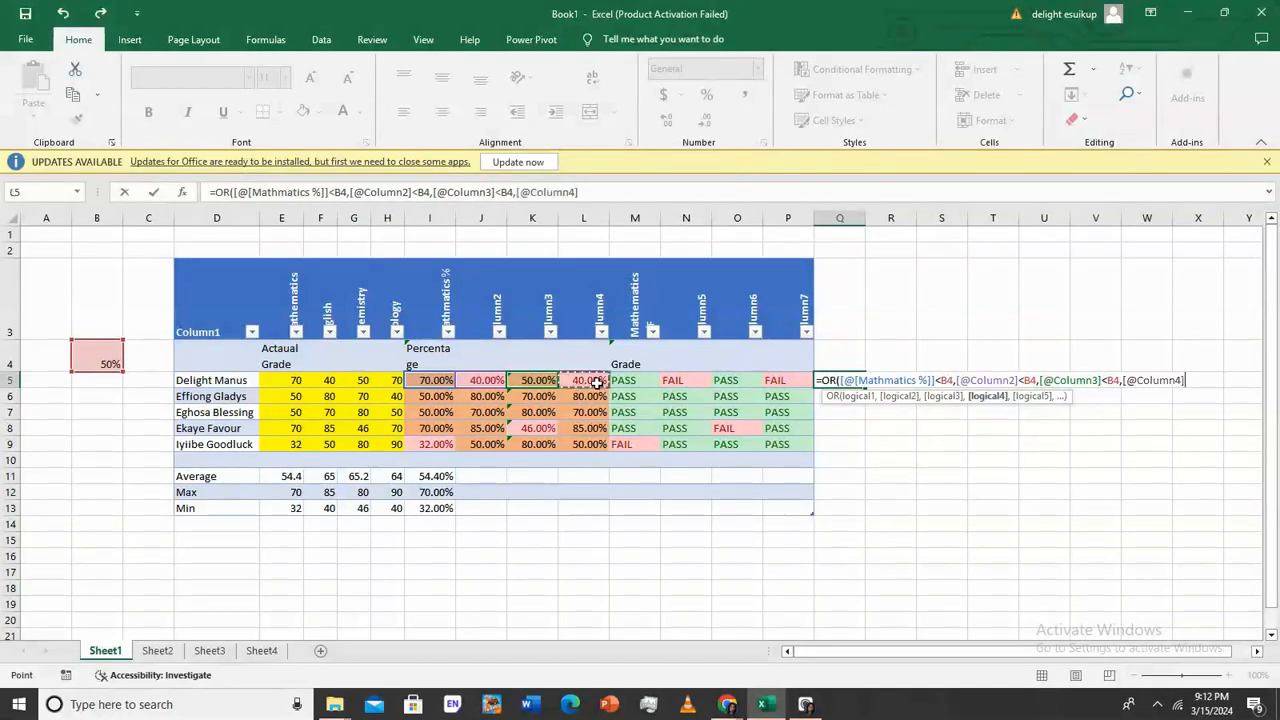
pyautogui.write('<')
pyautogui.click(106, 363)
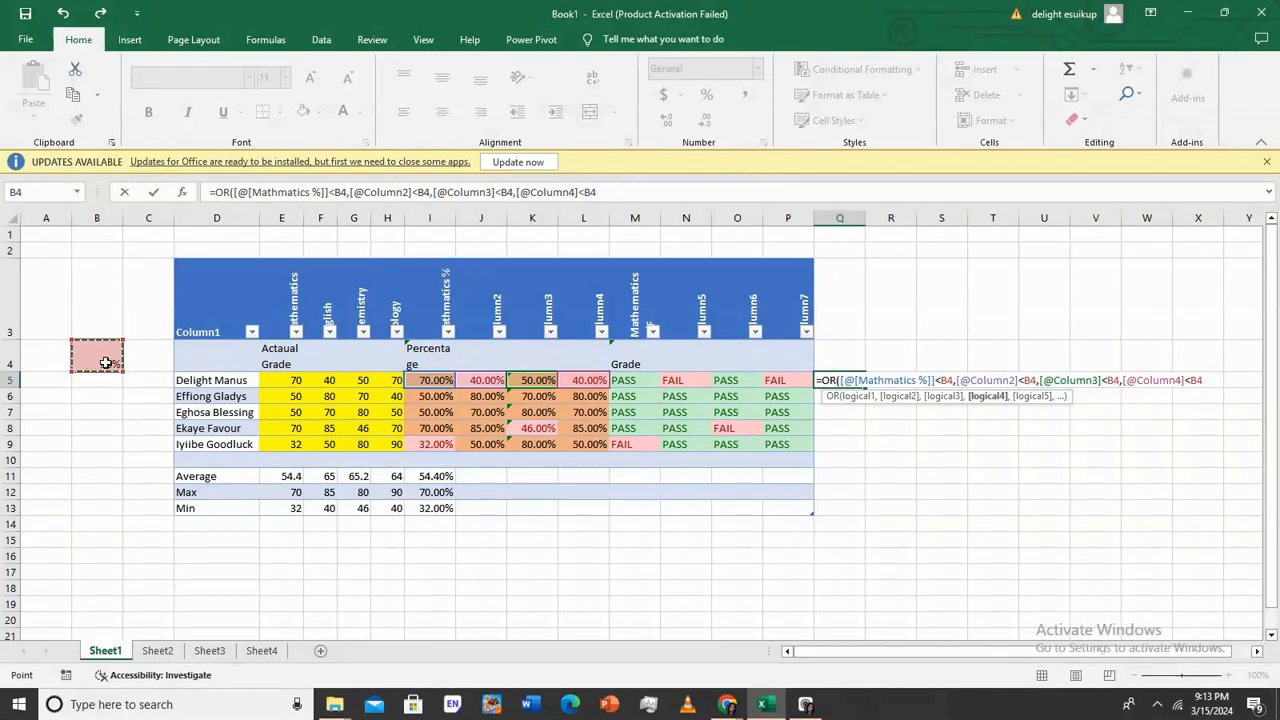
pyautogui.write(')')
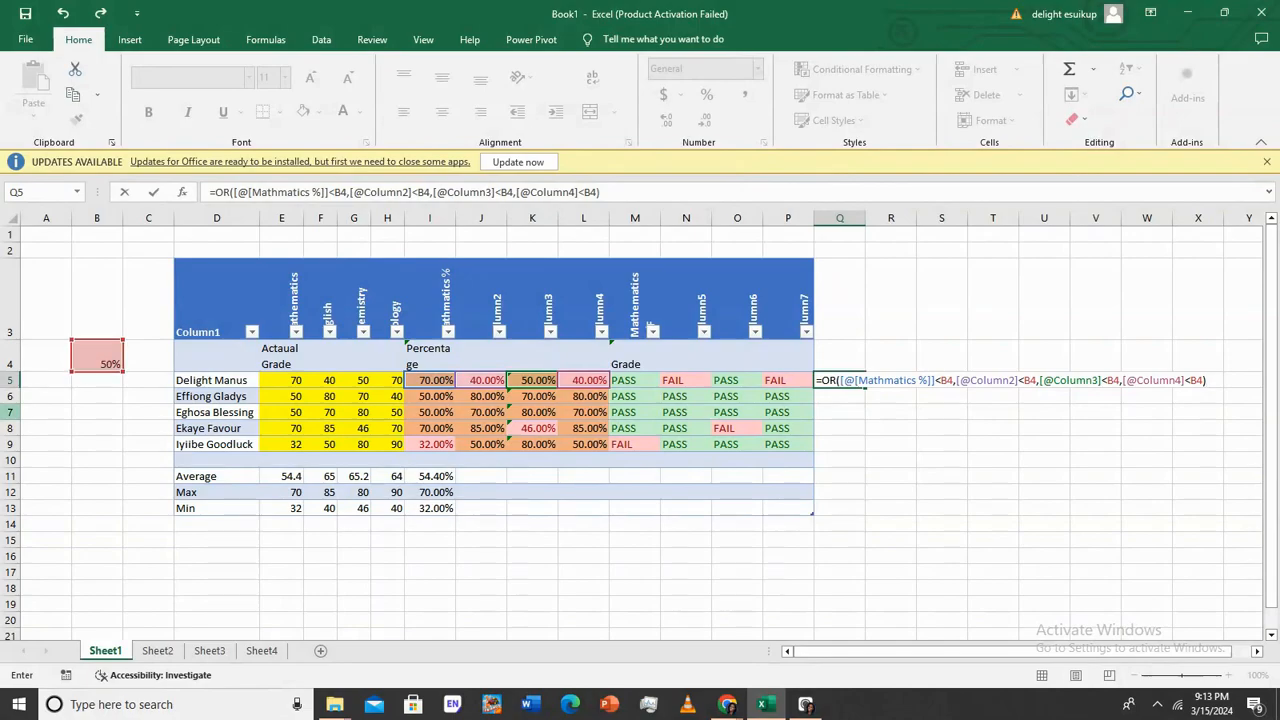
pyautogui.click(820, 381)
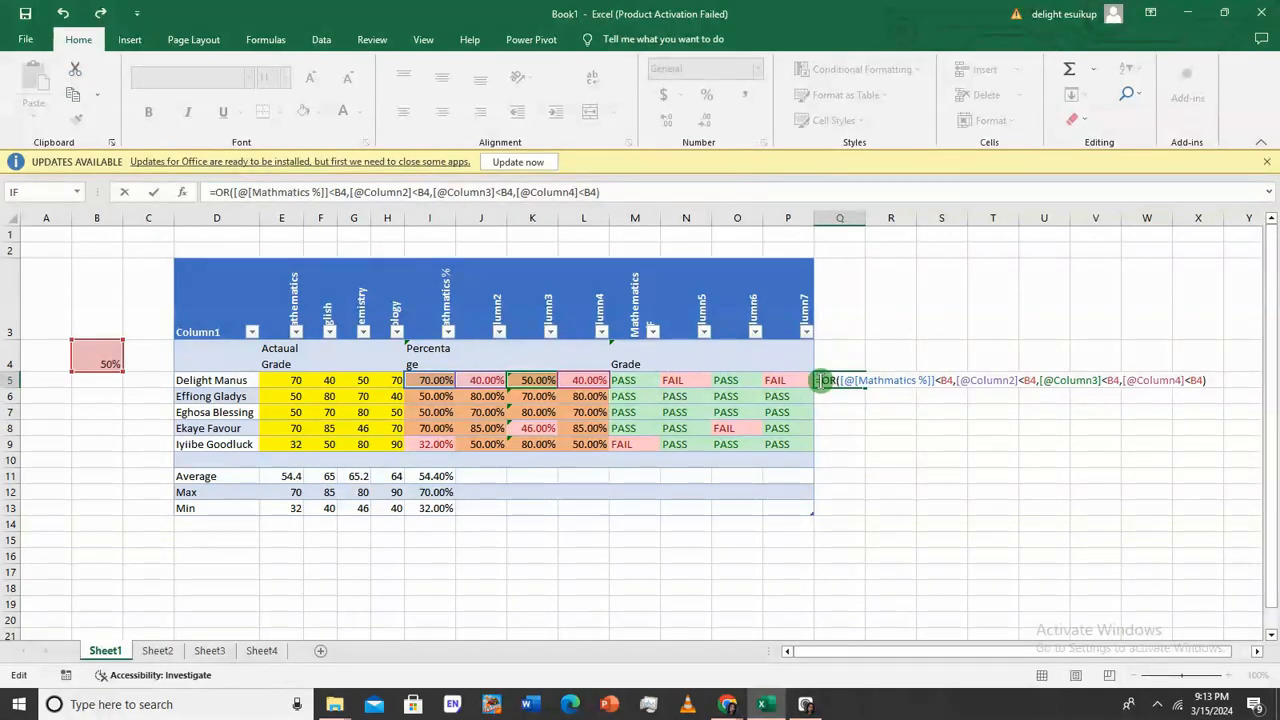
# Wrap the OR in IF(...,"DEMOTE","PROMOTE") in Q5 and commit it to fill Column8
pyautogui.write('if')
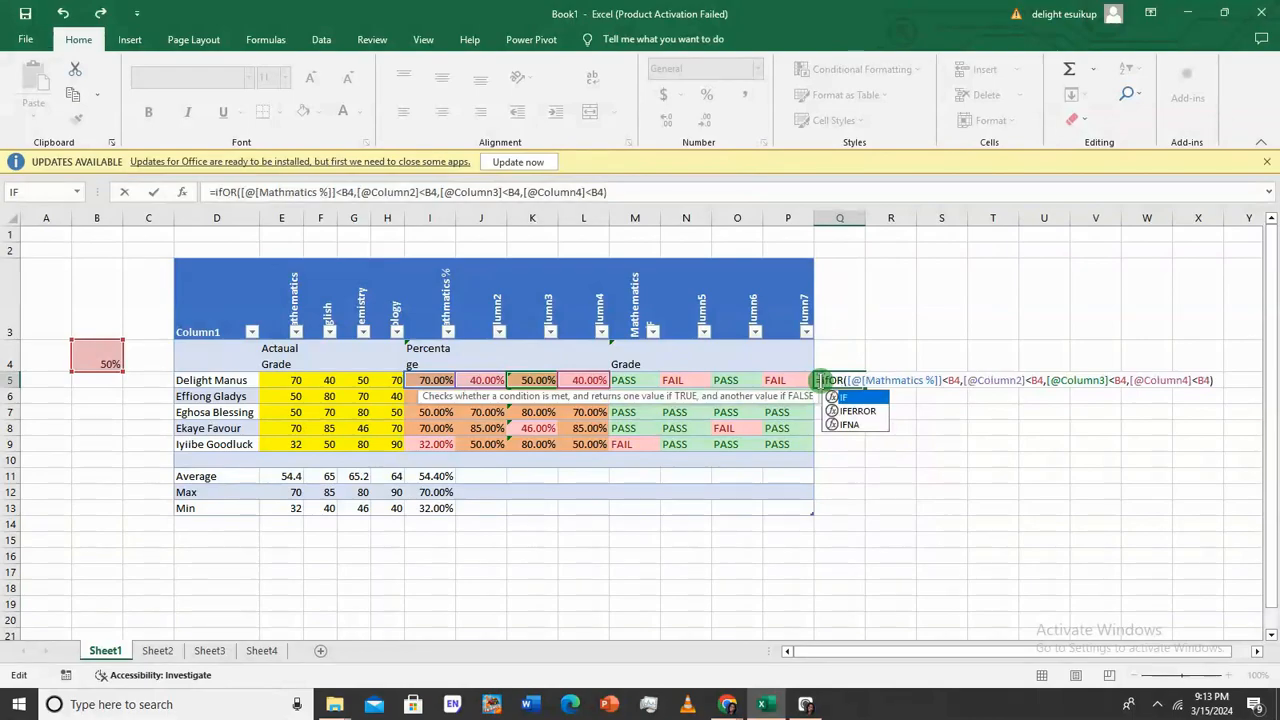
pyautogui.write('(')
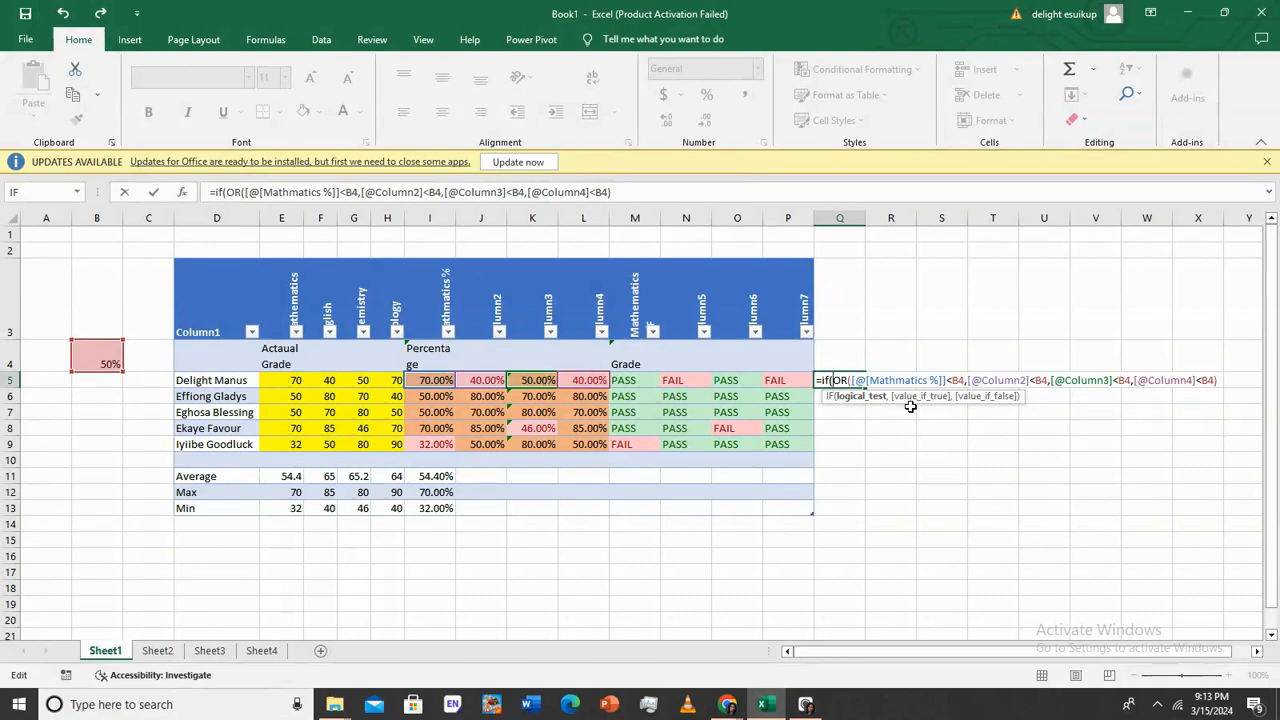
pyautogui.write(',')
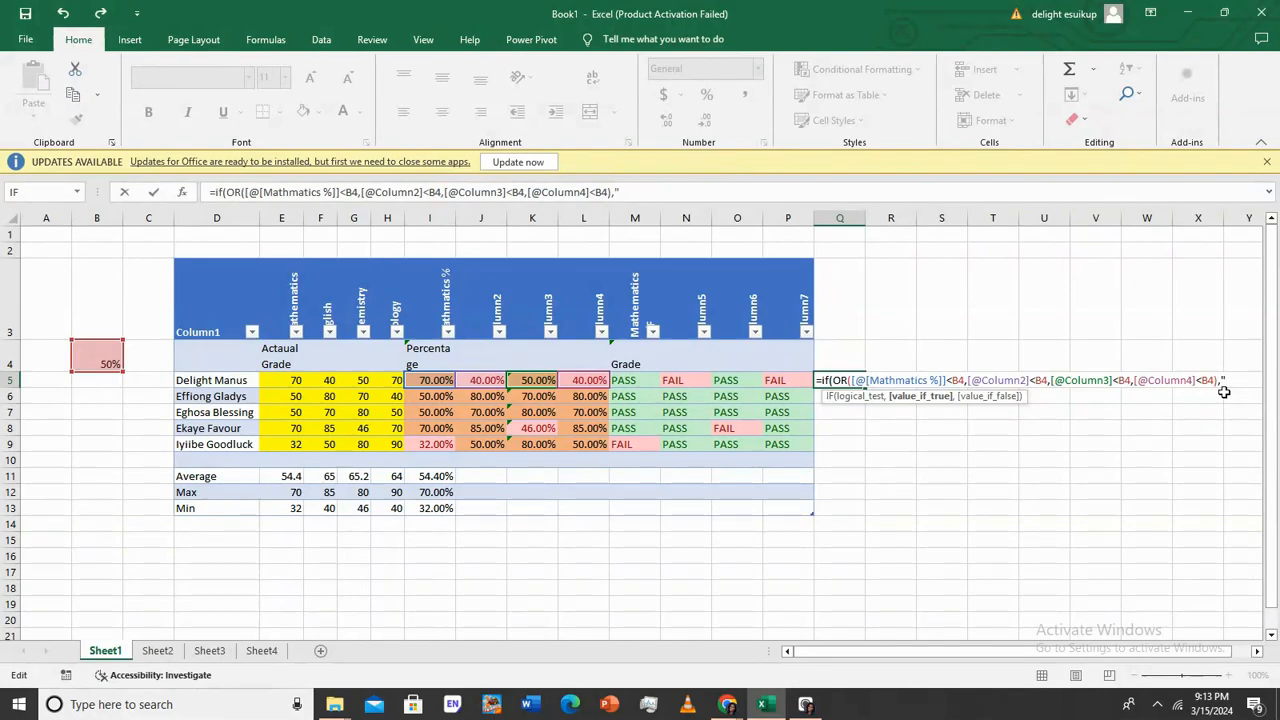
pyautogui.write('DEMote')
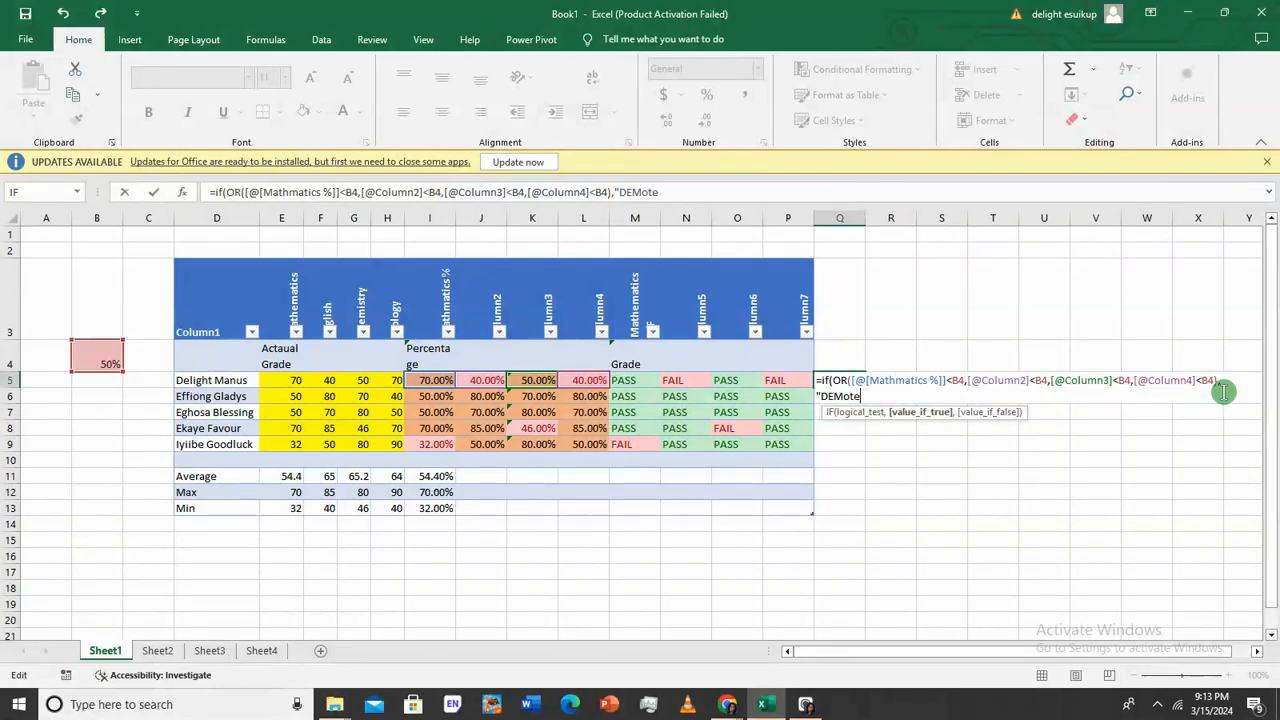
pyautogui.press('BackSpace')
pyautogui.press('BackSpace')
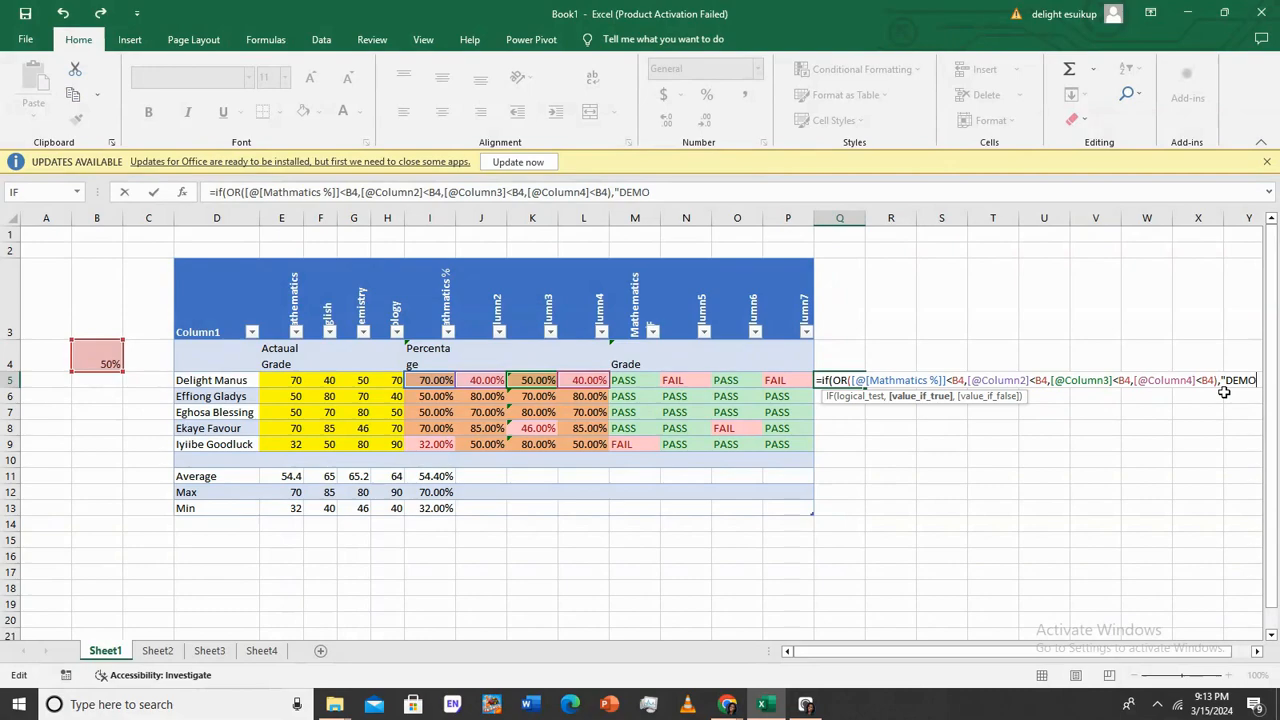
pyautogui.write('TE')
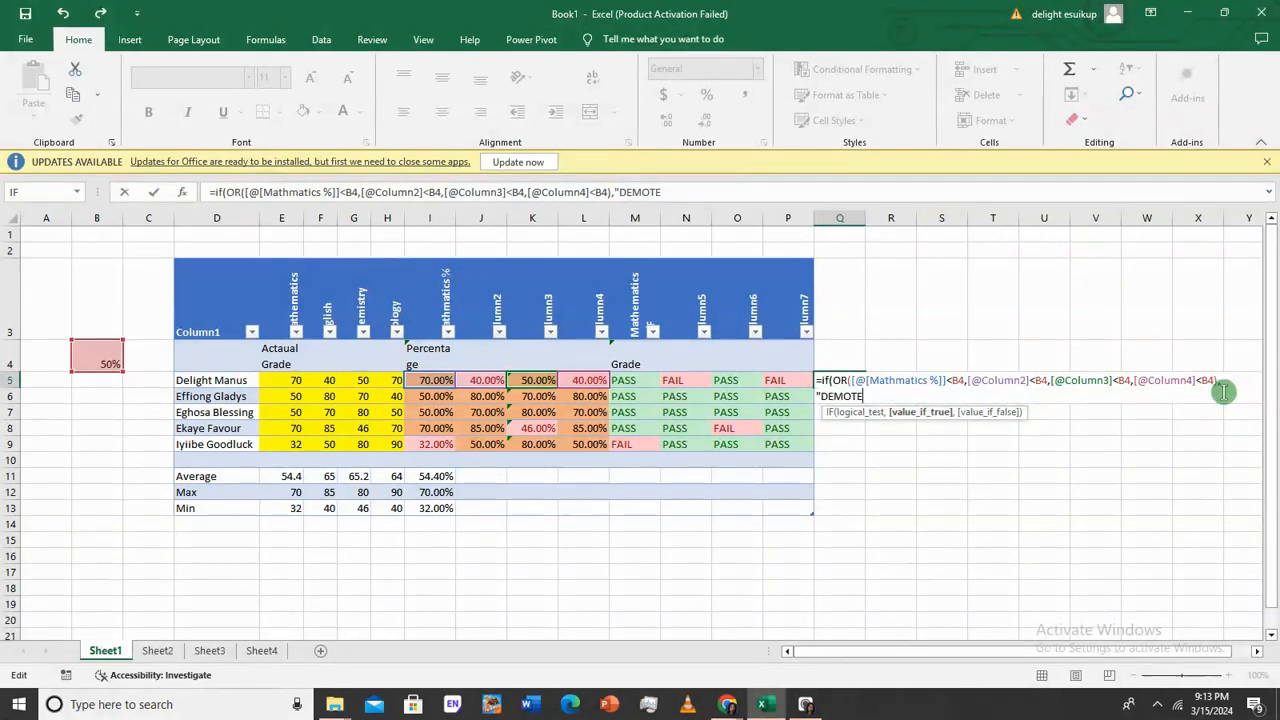
pyautogui.write('","P')
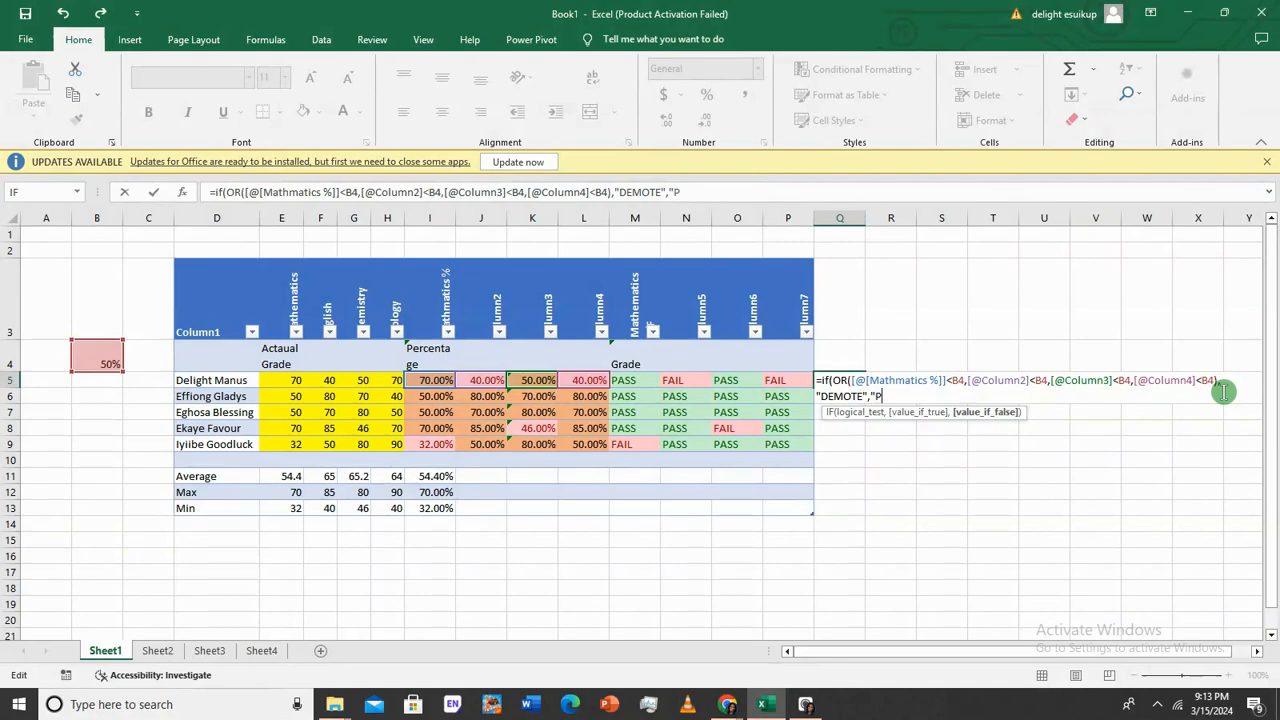
pyautogui.write('ROMOTE")')
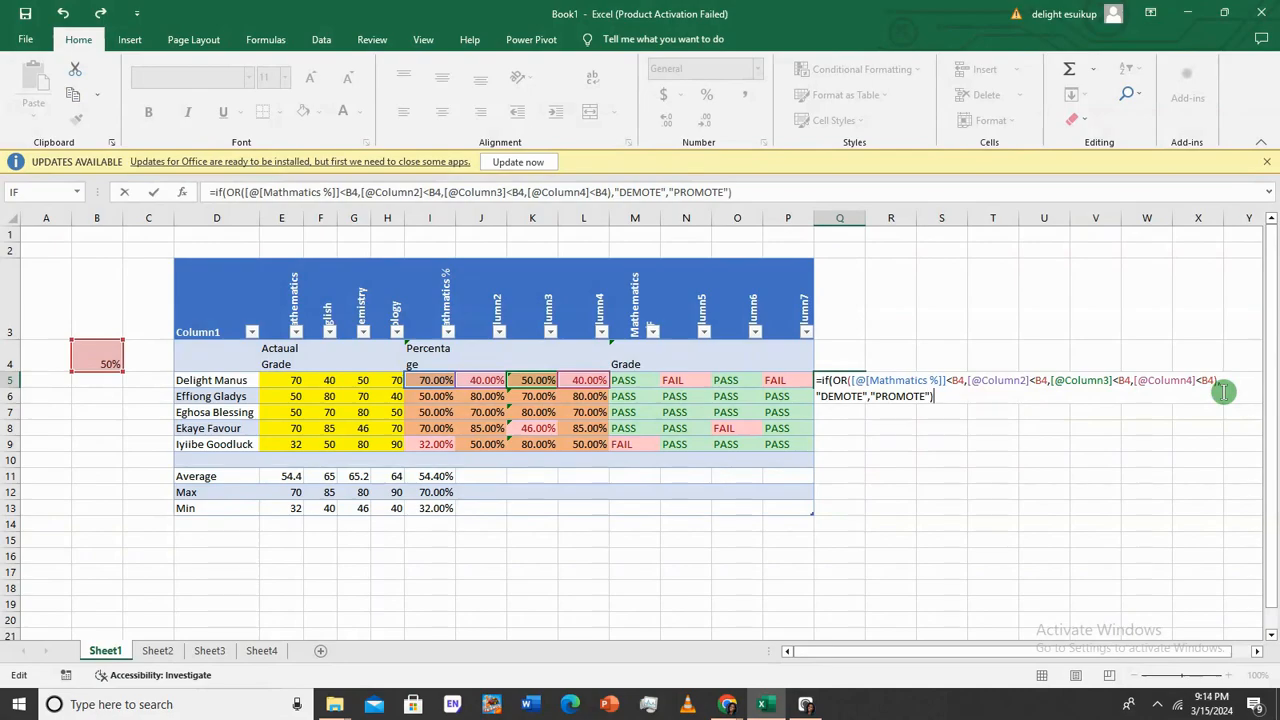
pyautogui.press('Return')
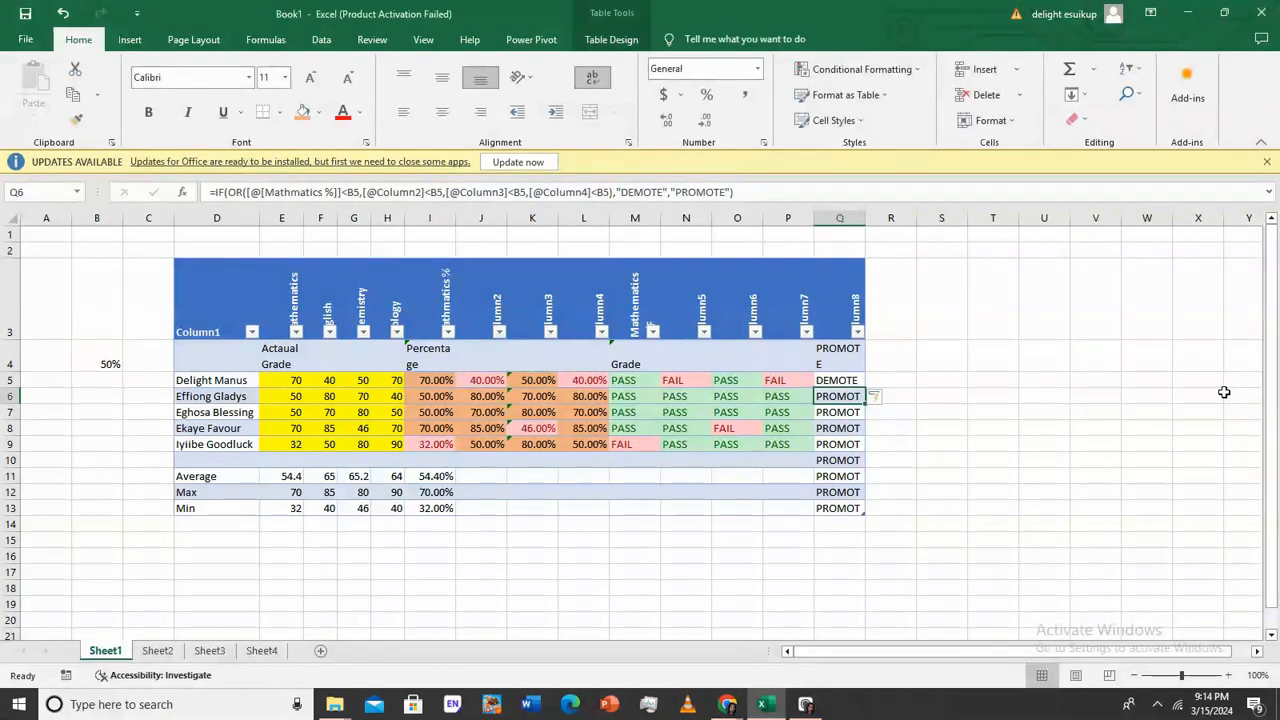
# Clear the results beside the Average, Max and Min rows and autofit column Q
pyautogui.click(840, 459)
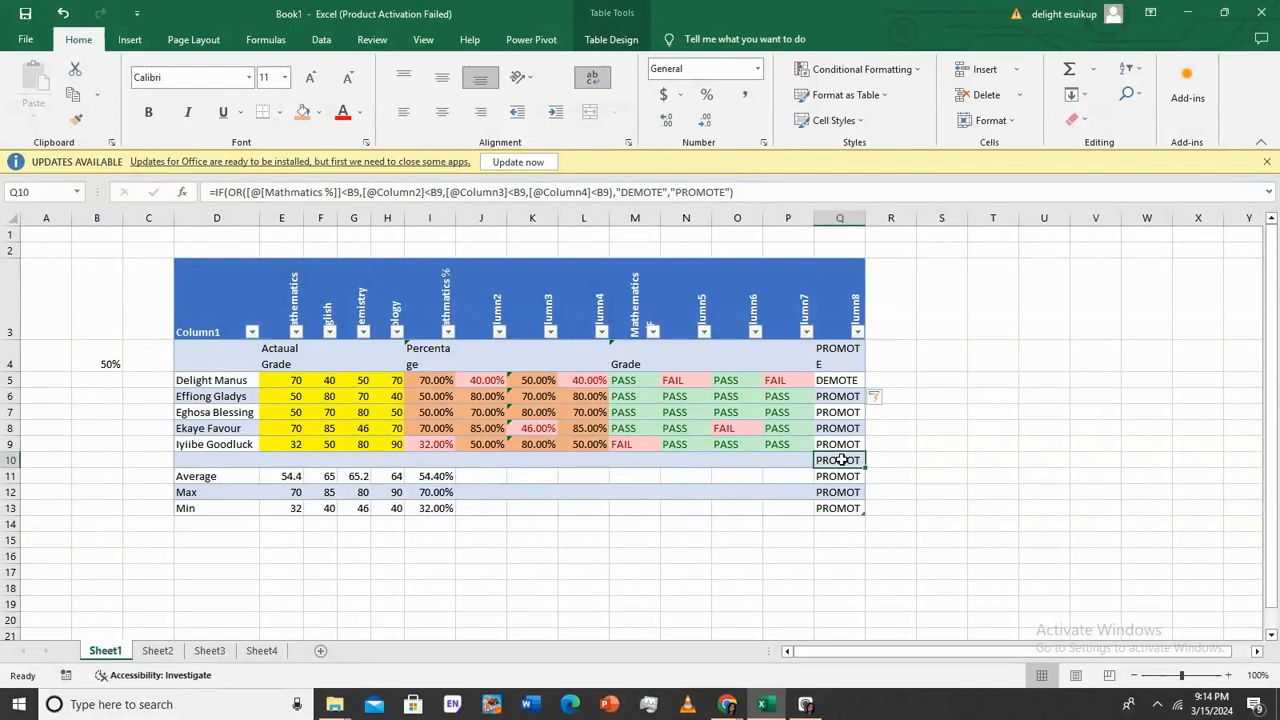
pyautogui.click(845, 478)
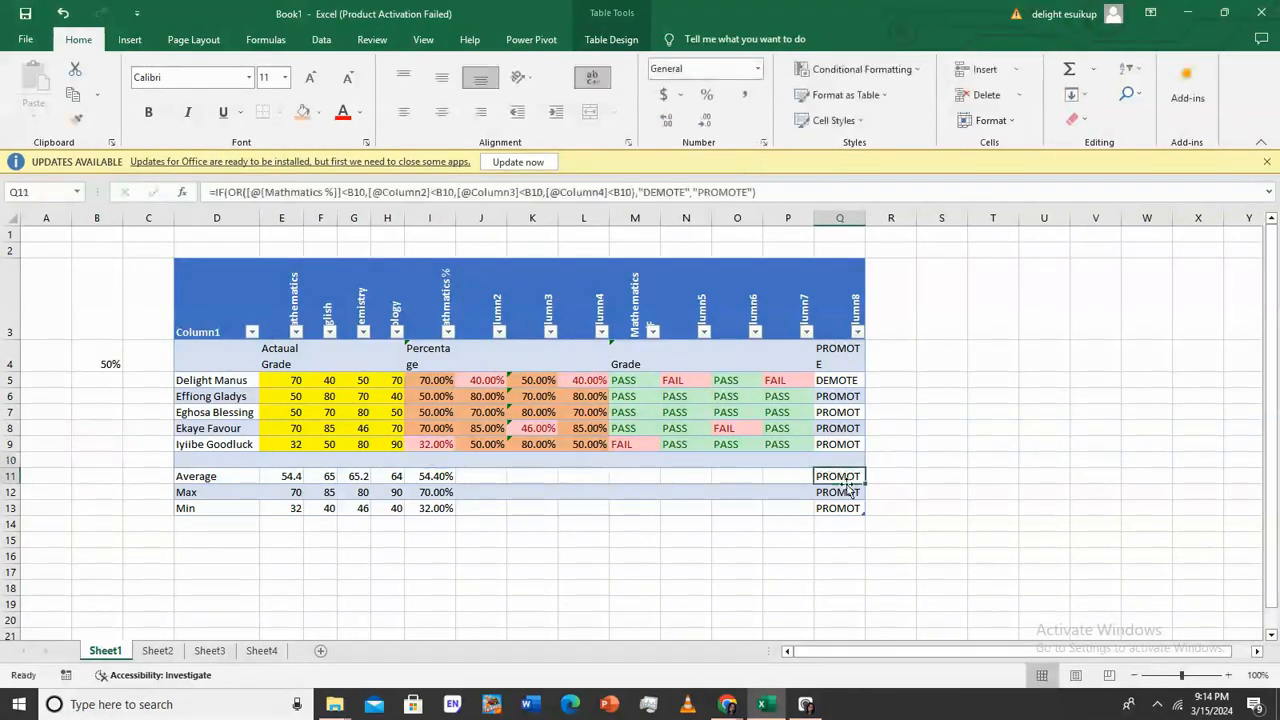
pyautogui.press('BackSpace')
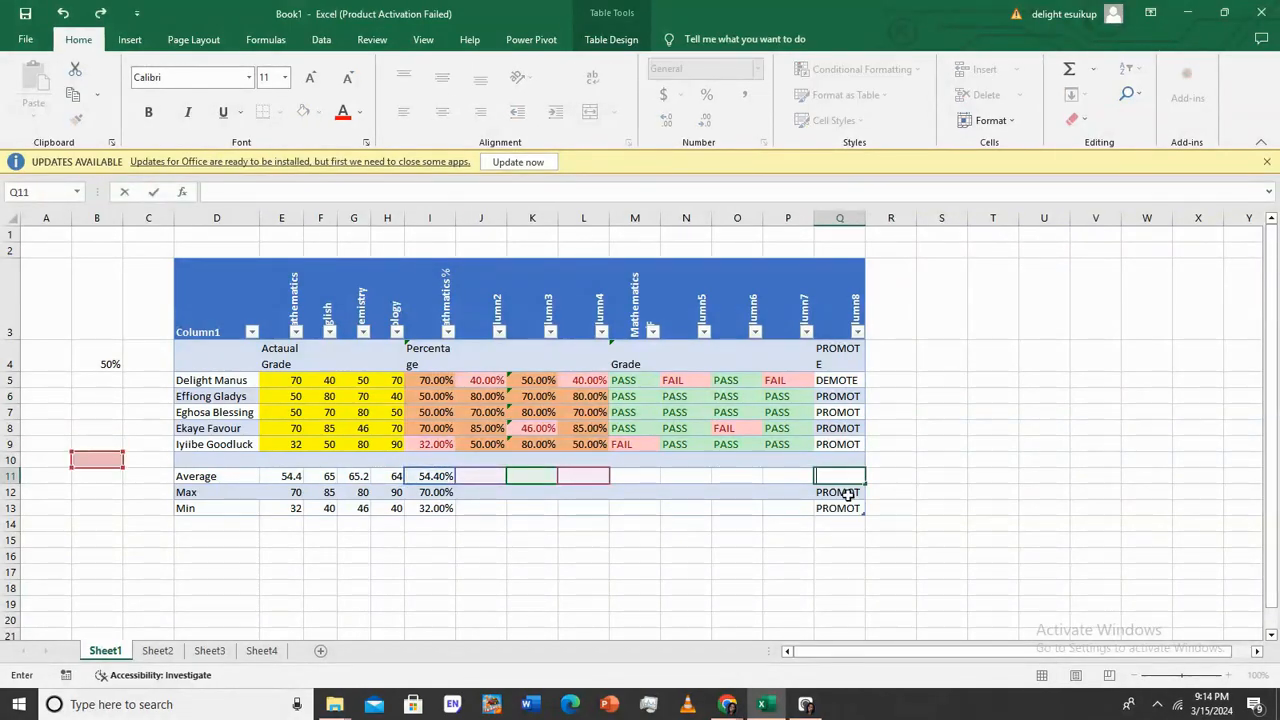
pyautogui.click(848, 494)
pyautogui.press('BackSpace')
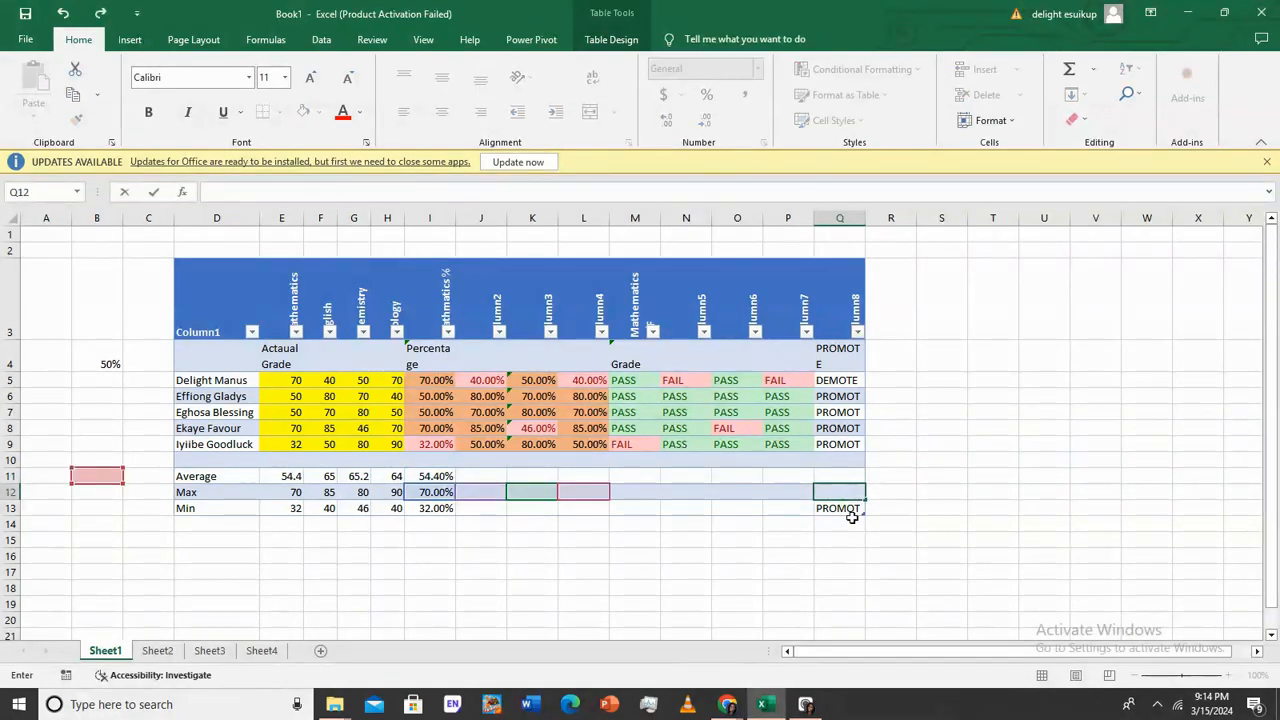
pyautogui.click(850, 512)
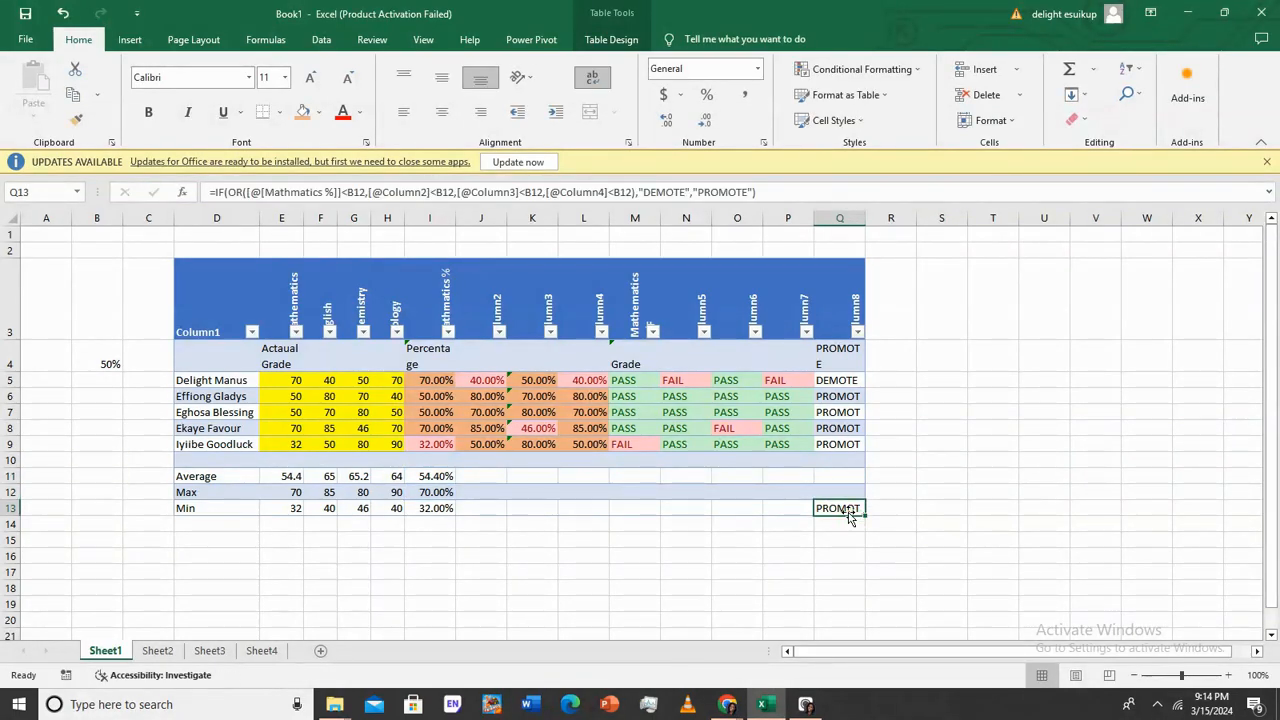
pyautogui.press('BackSpace')
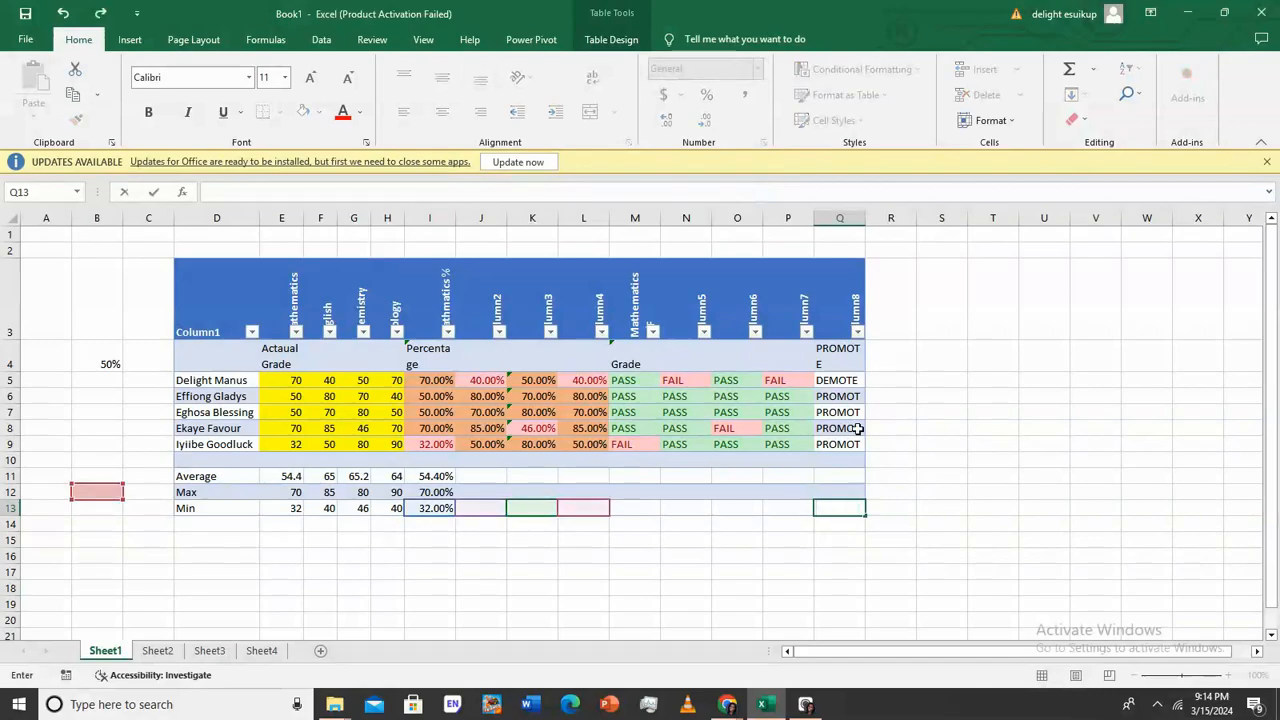
pyautogui.doubleClick(864, 219)
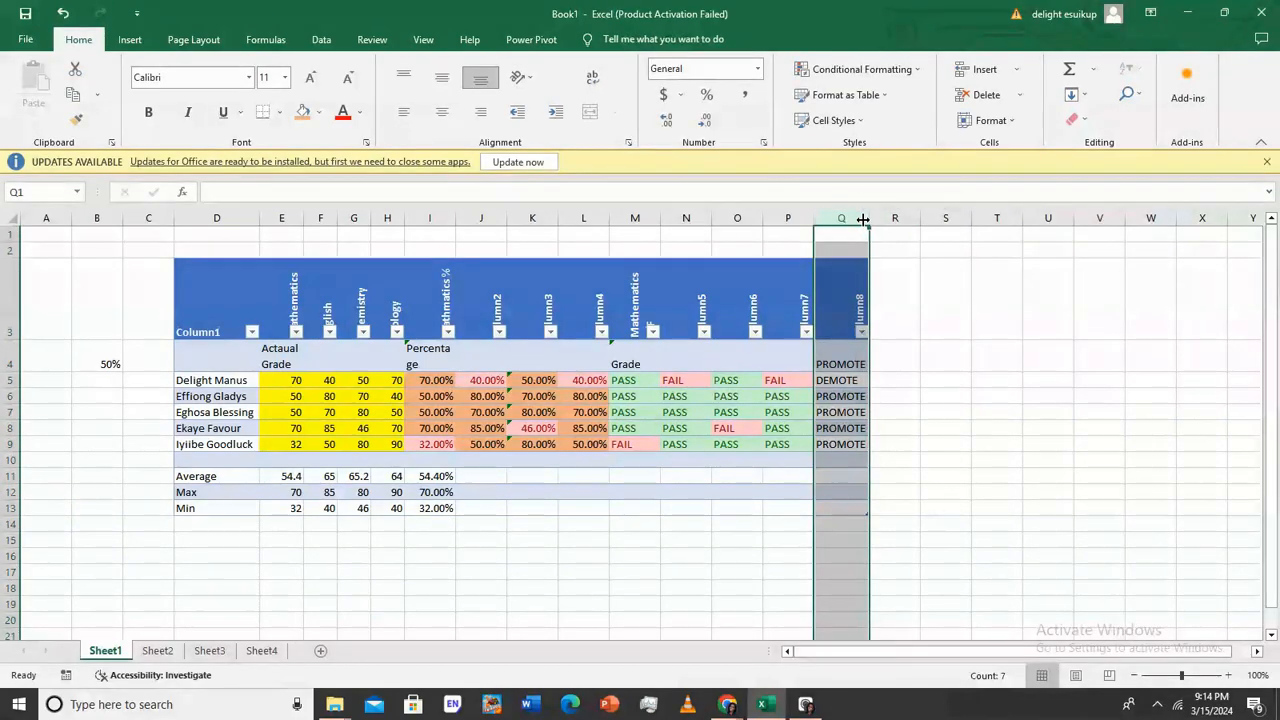
pyautogui.click(912, 442)
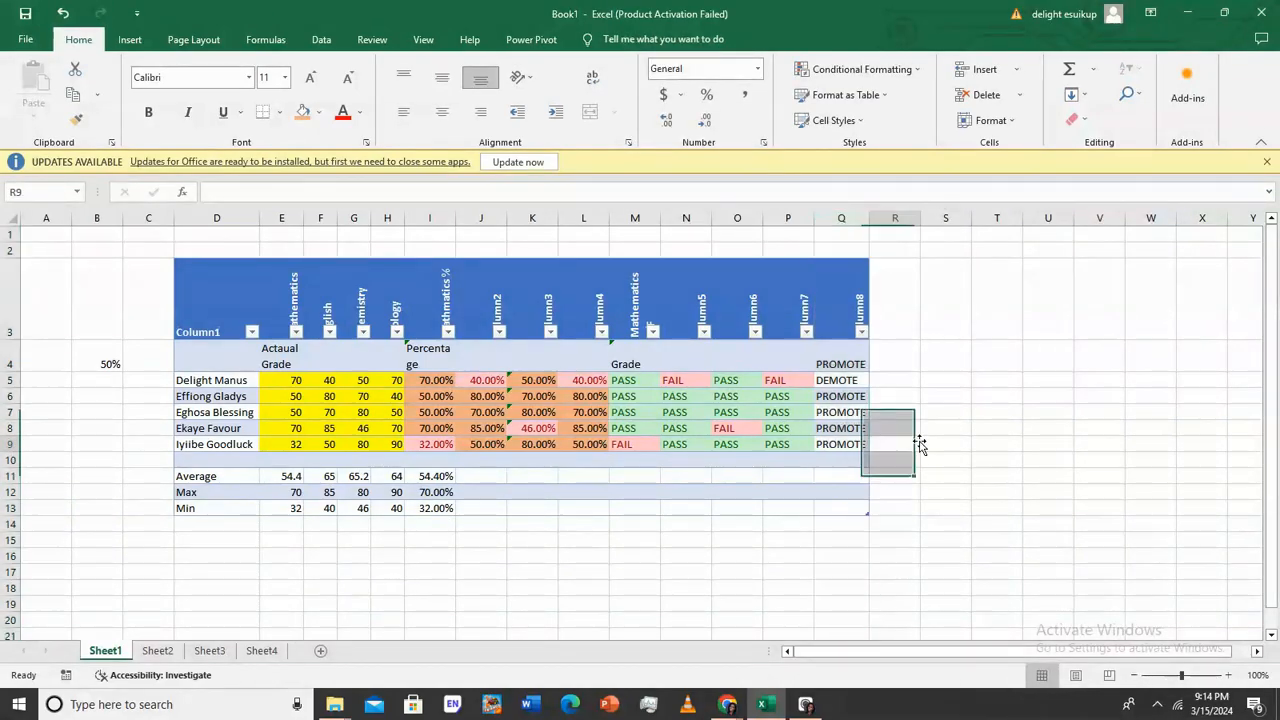
# Edit the Mathematics % reference in Q4's formula, dismiss the name error, and recommit
pyautogui.click(843, 367)
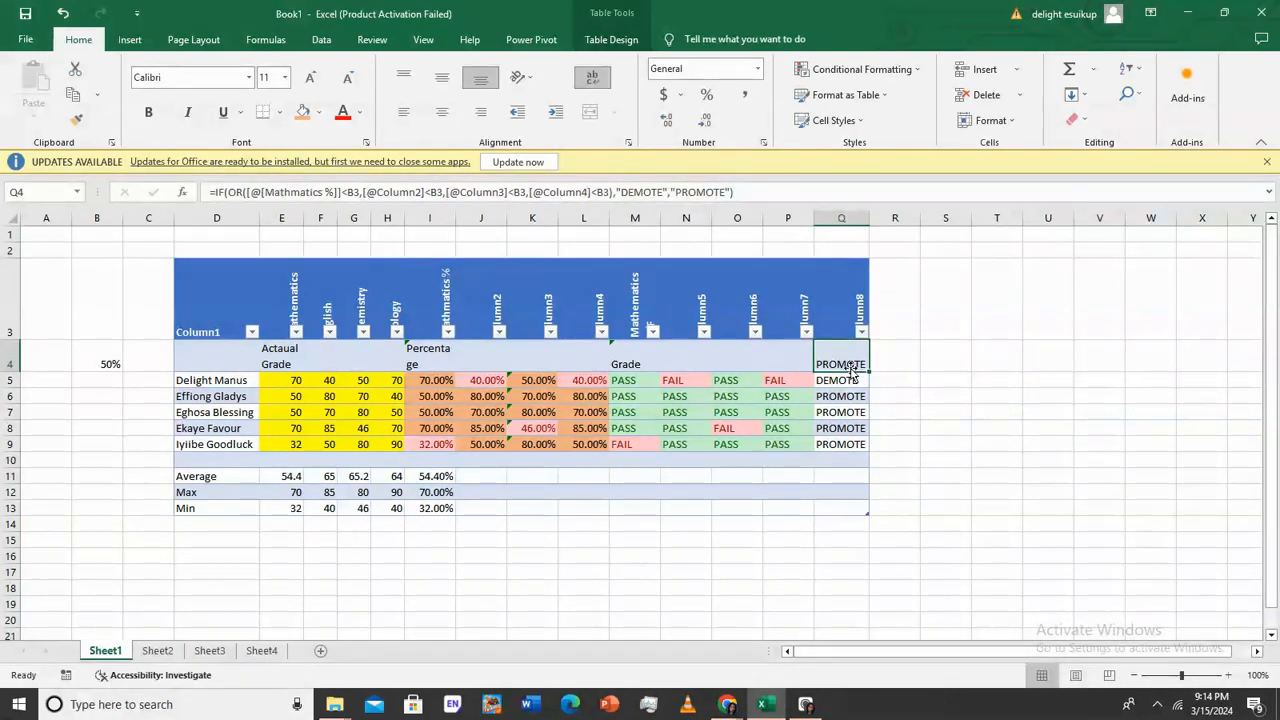
pyautogui.doubleClick(850, 365)
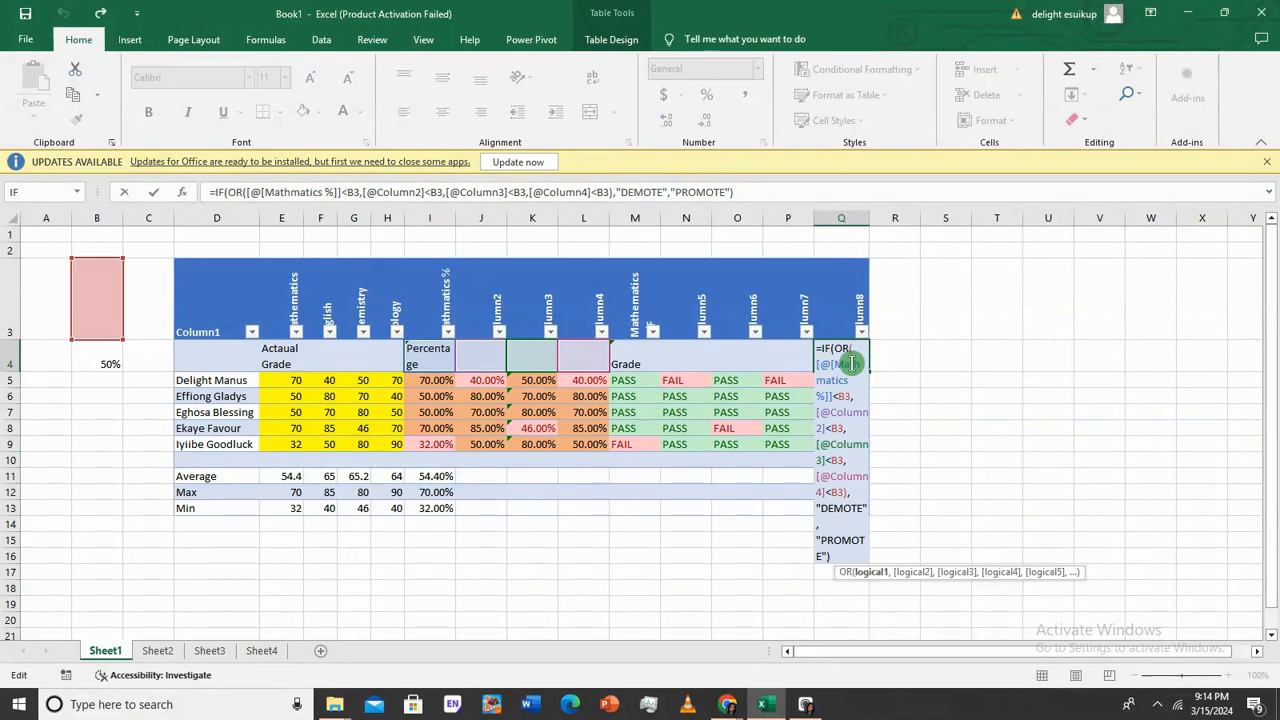
pyautogui.press('BackSpace')
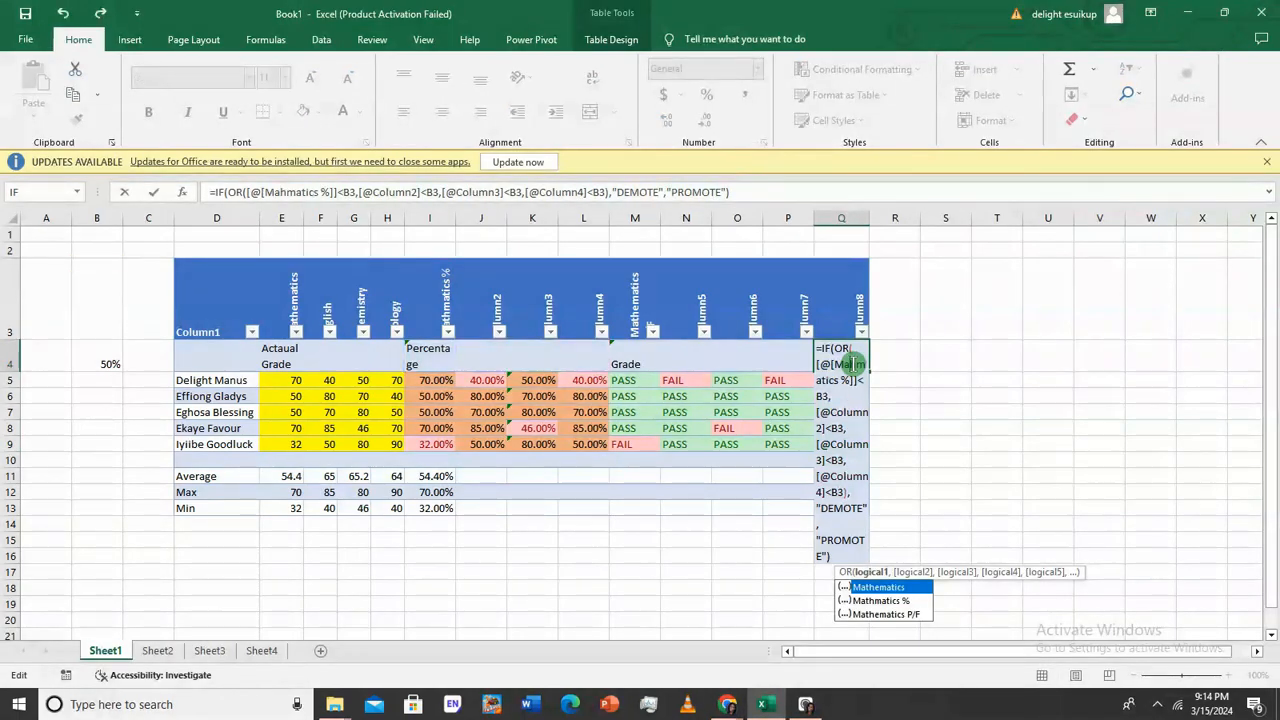
pyautogui.press('Return')
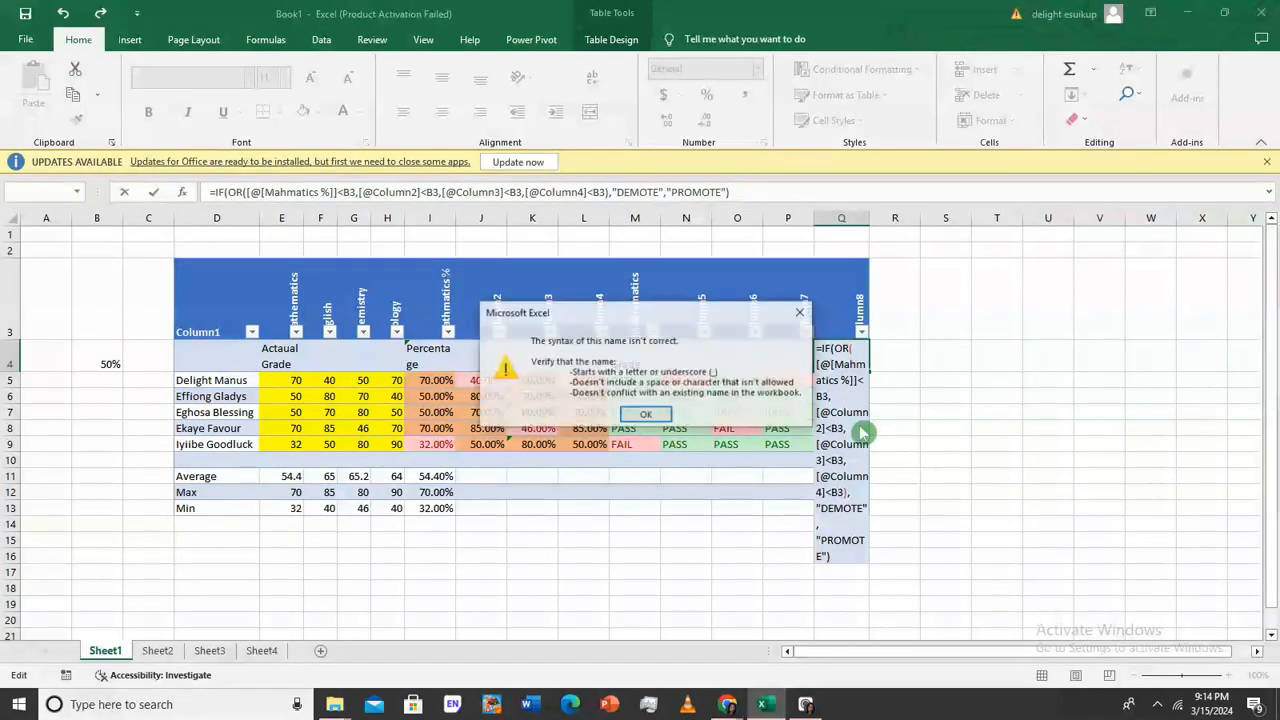
pyautogui.click(657, 418)
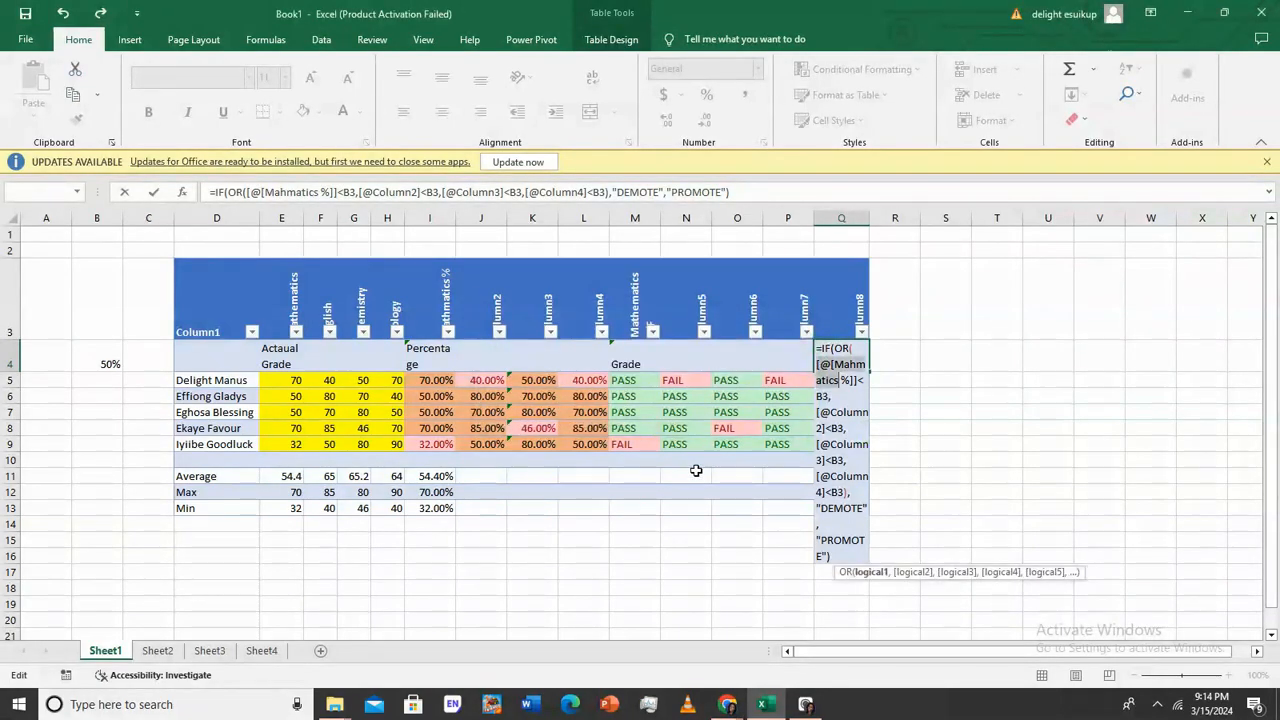
pyautogui.write('t')
pyautogui.press('Return')
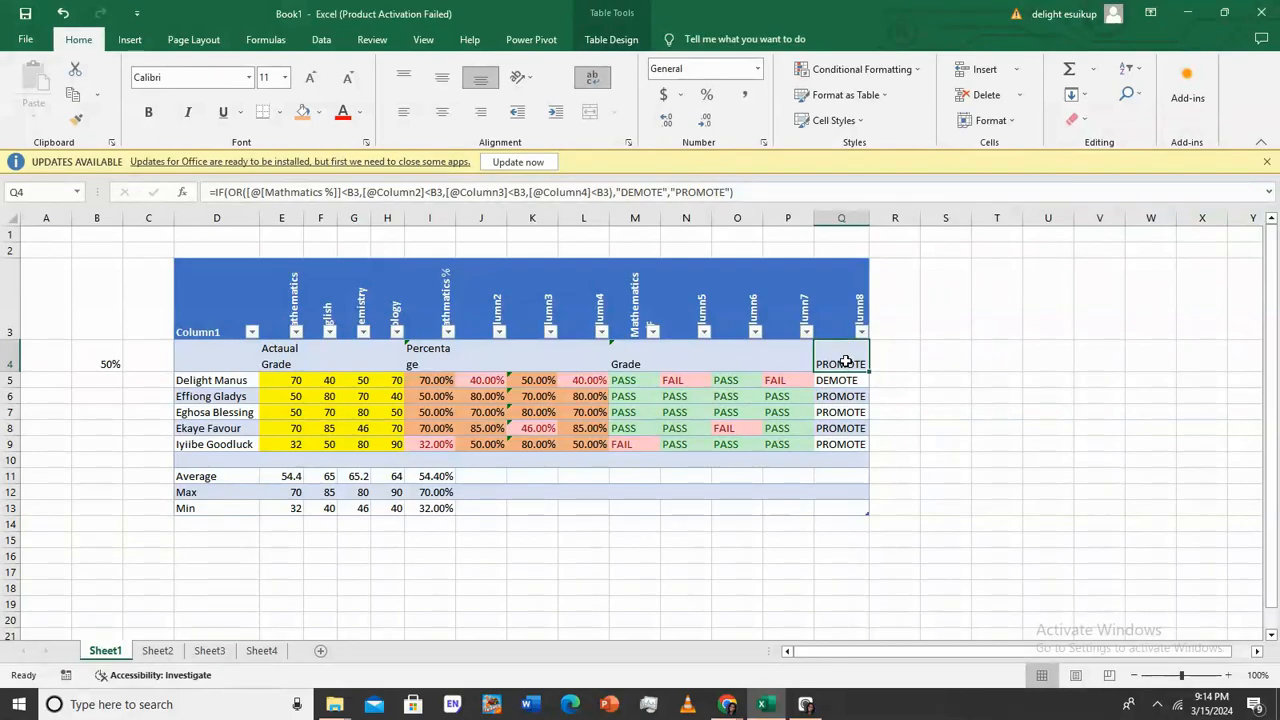
# Inspect the DEMOTE/PROMOTE formulas in Q5 and Q8
pyautogui.click(848, 382)
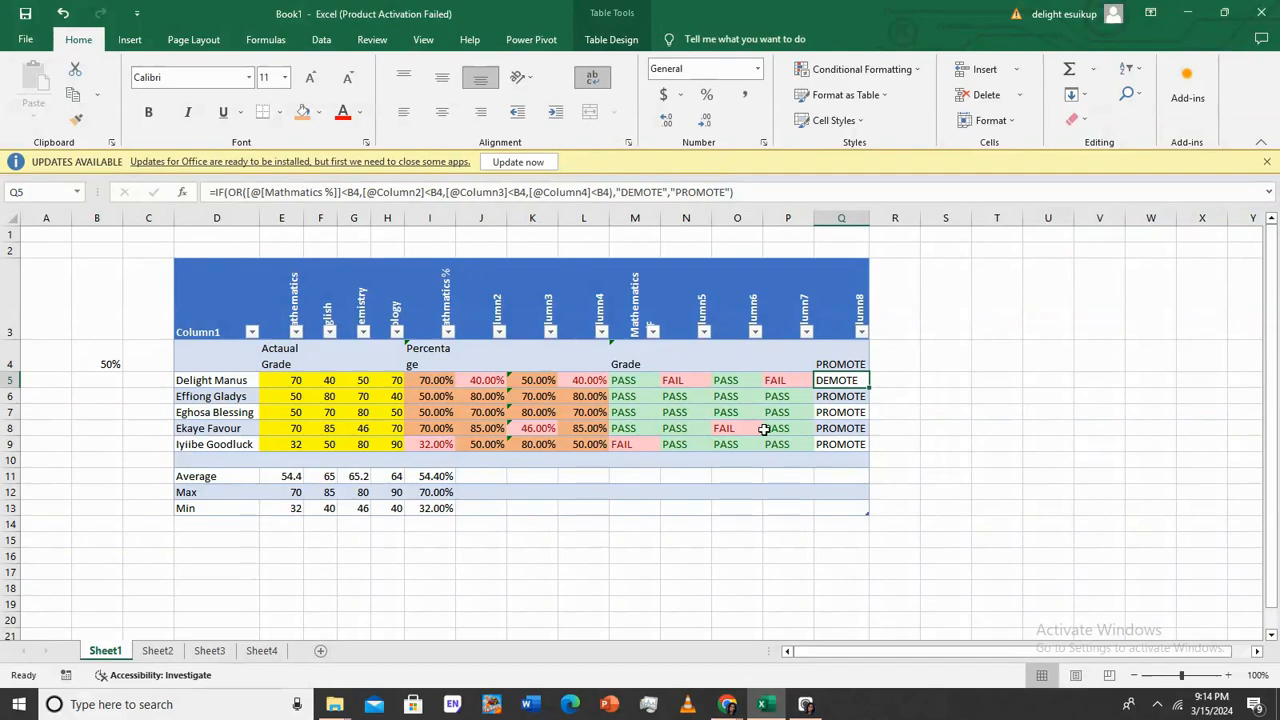
pyautogui.click(30, 425)
pyautogui.click(835, 430)
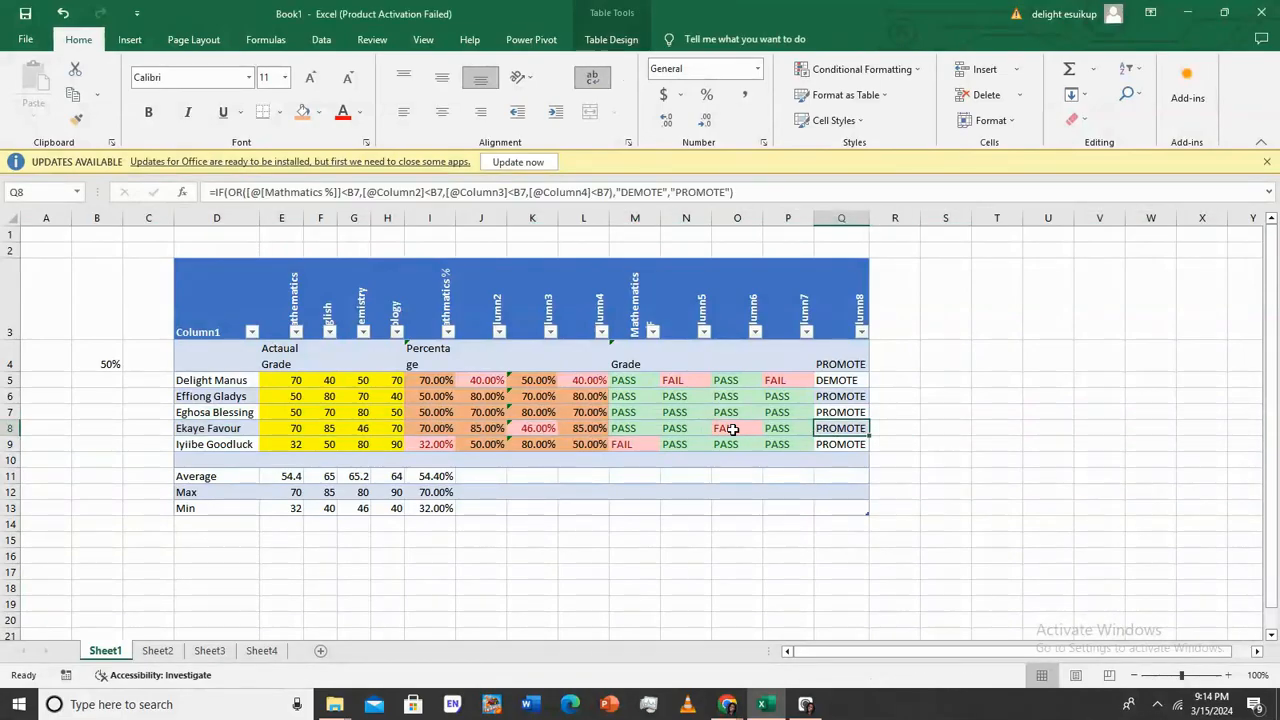
pyautogui.doubleClick(842, 428)
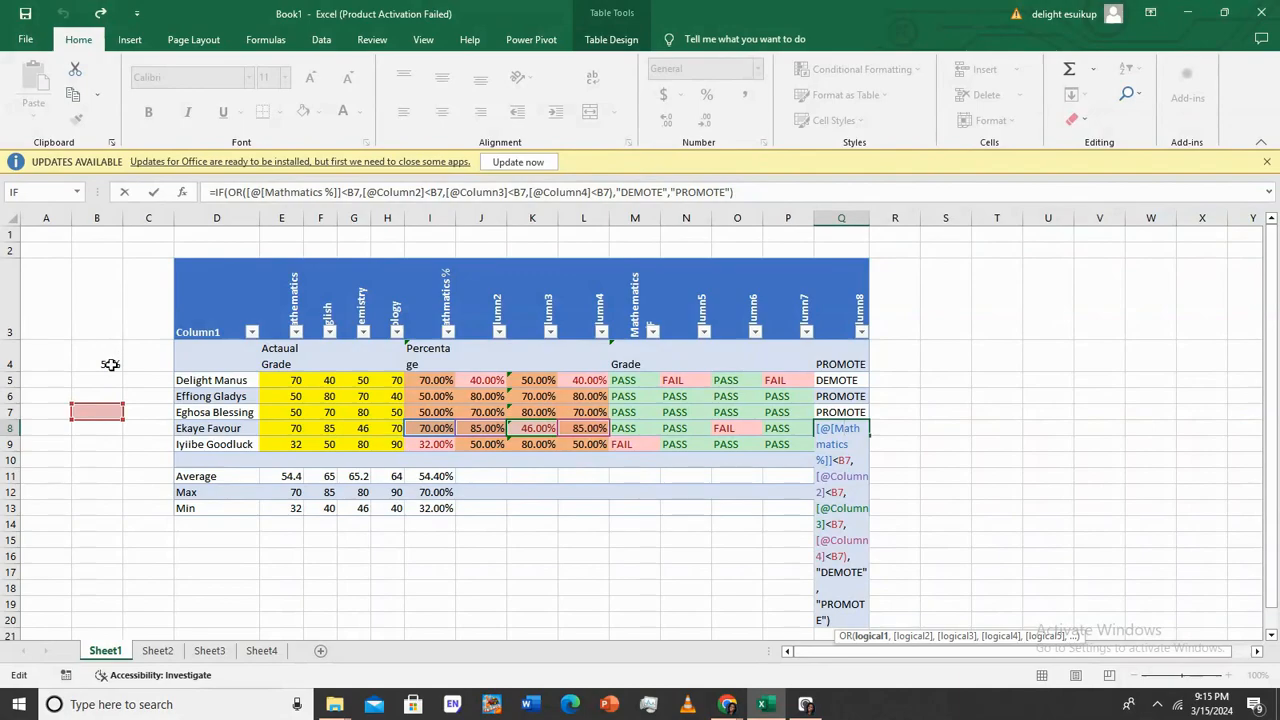
# Clear the stray formula out of heading cell Q4
pyautogui.click(849, 366)
pyautogui.doubleClick(849, 366)
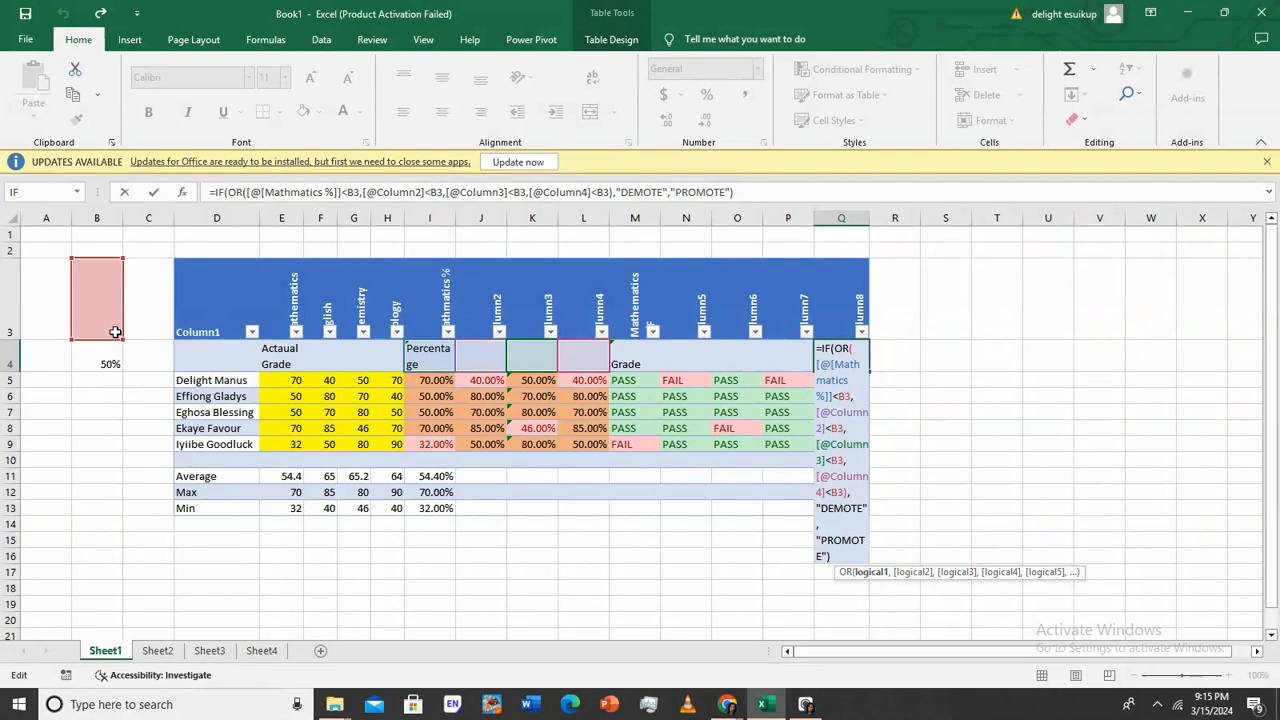
pyautogui.click(898, 401)
pyautogui.click(864, 358)
pyautogui.press('BackSpace')
pyautogui.write('\\')
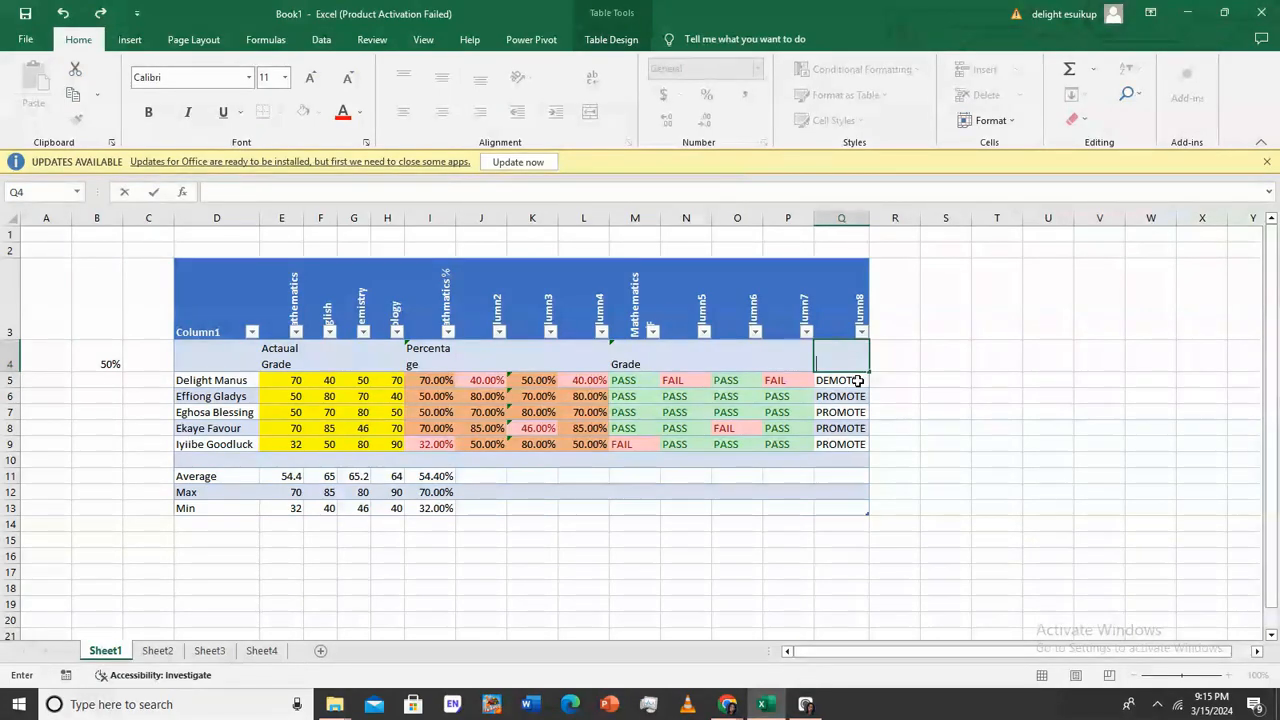
# Add dollar signs to all four B4 threshold references in Q5's formula and commit
pyautogui.doubleClick(857, 380)
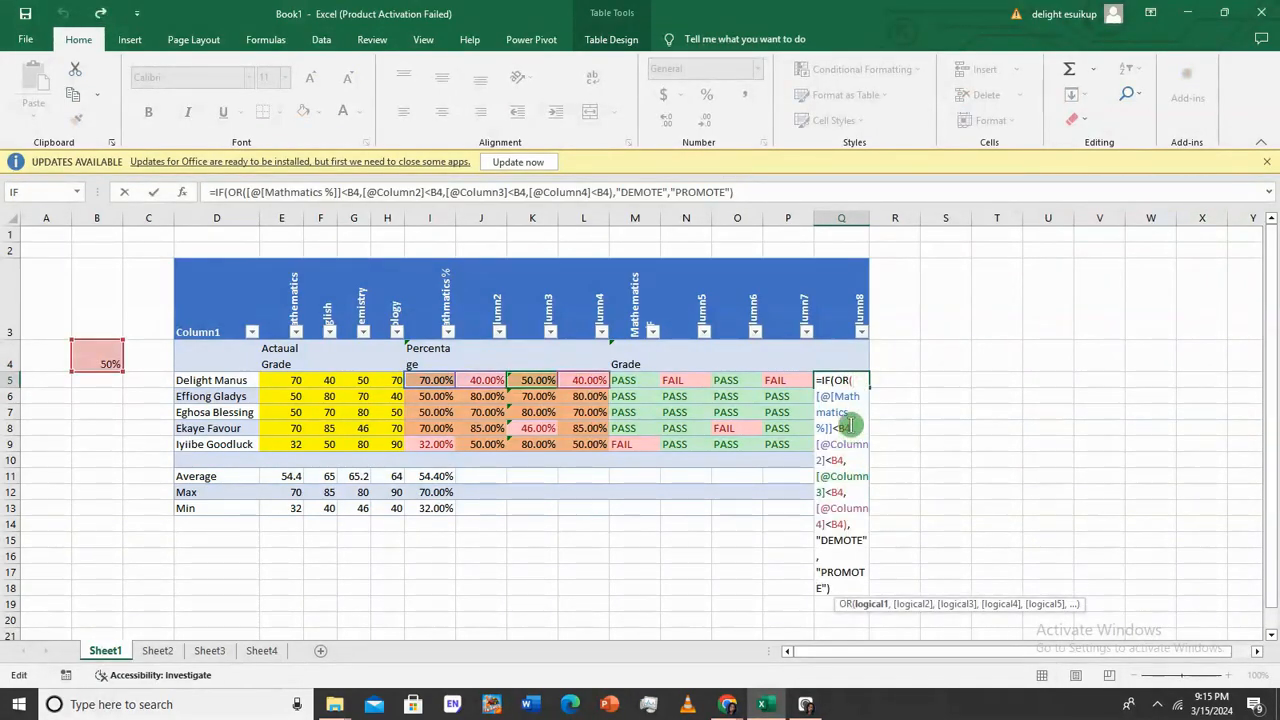
pyautogui.click(837, 428)
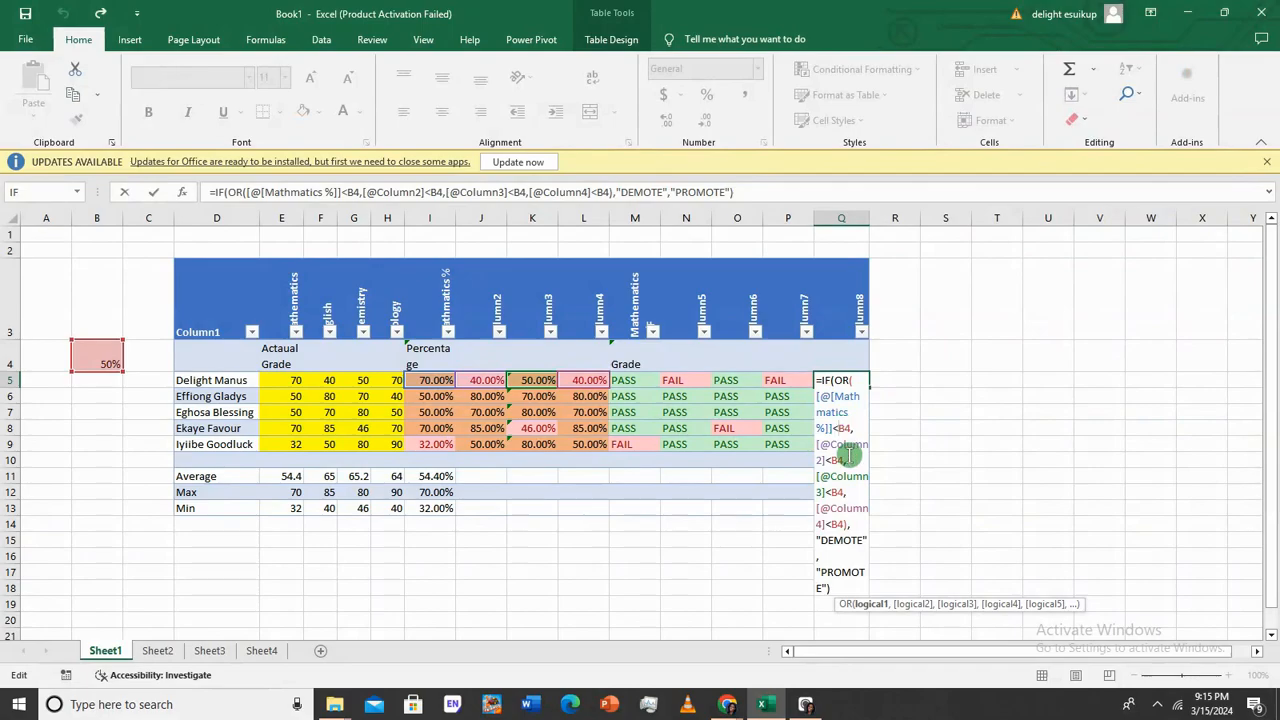
pyautogui.press('F4')
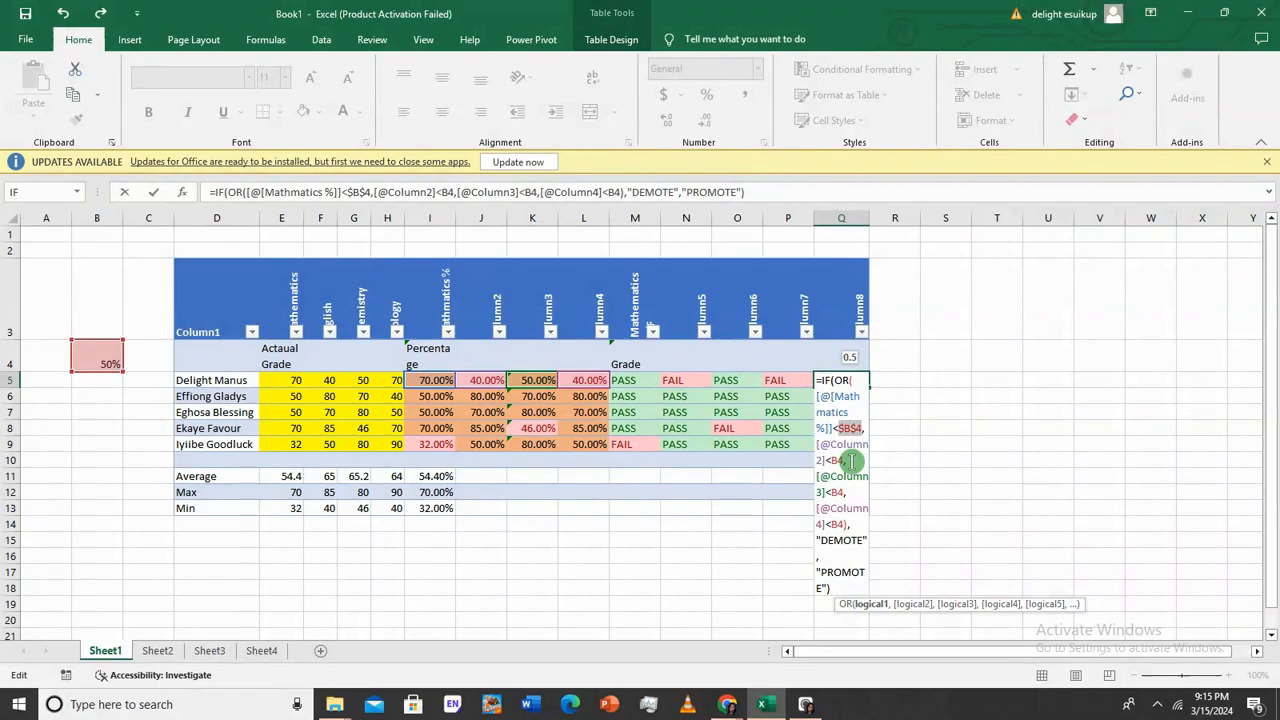
pyautogui.click(837, 460)
pyautogui.click(837, 460)
pyautogui.press('Left')
pyautogui.press('Left')
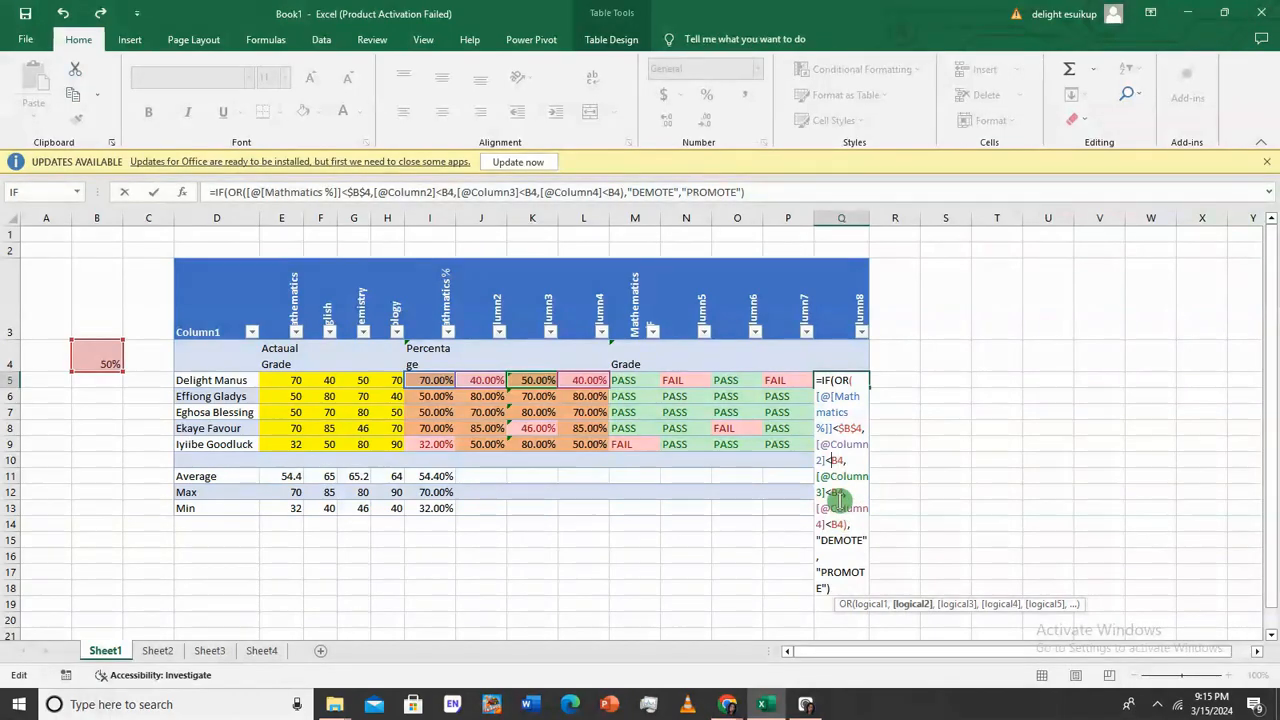
pyautogui.write('$')
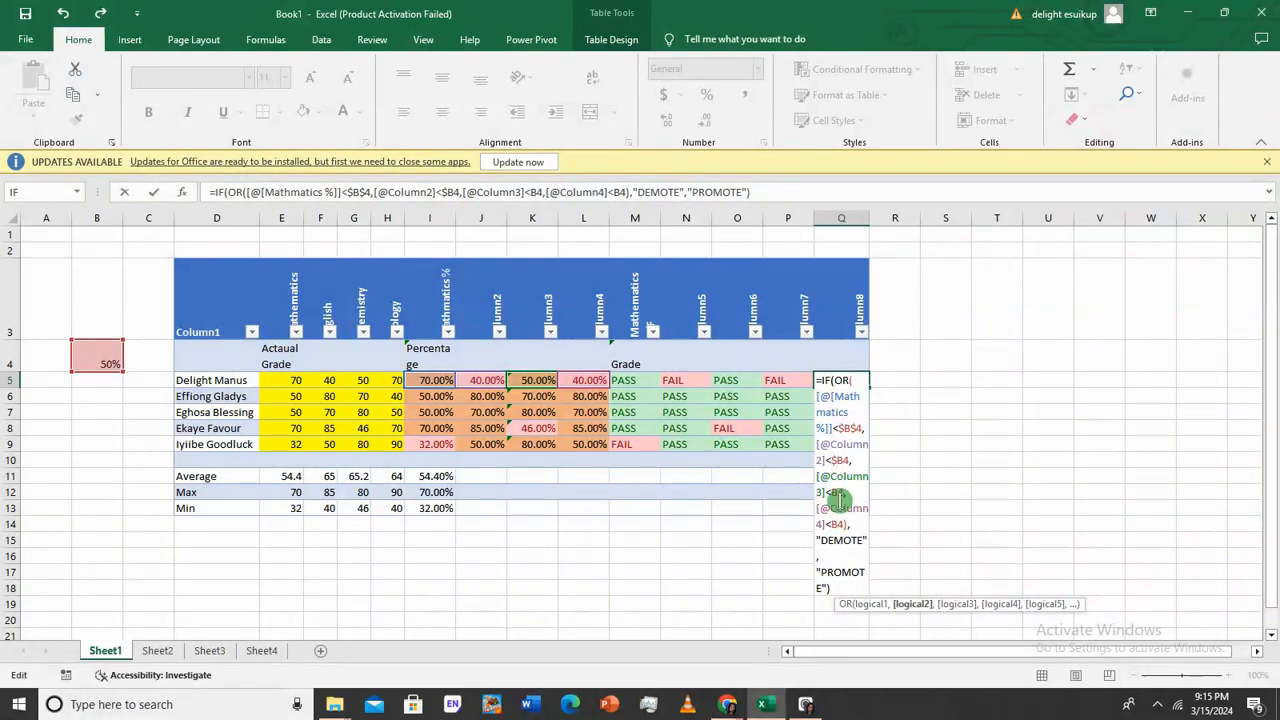
pyautogui.click(831, 492)
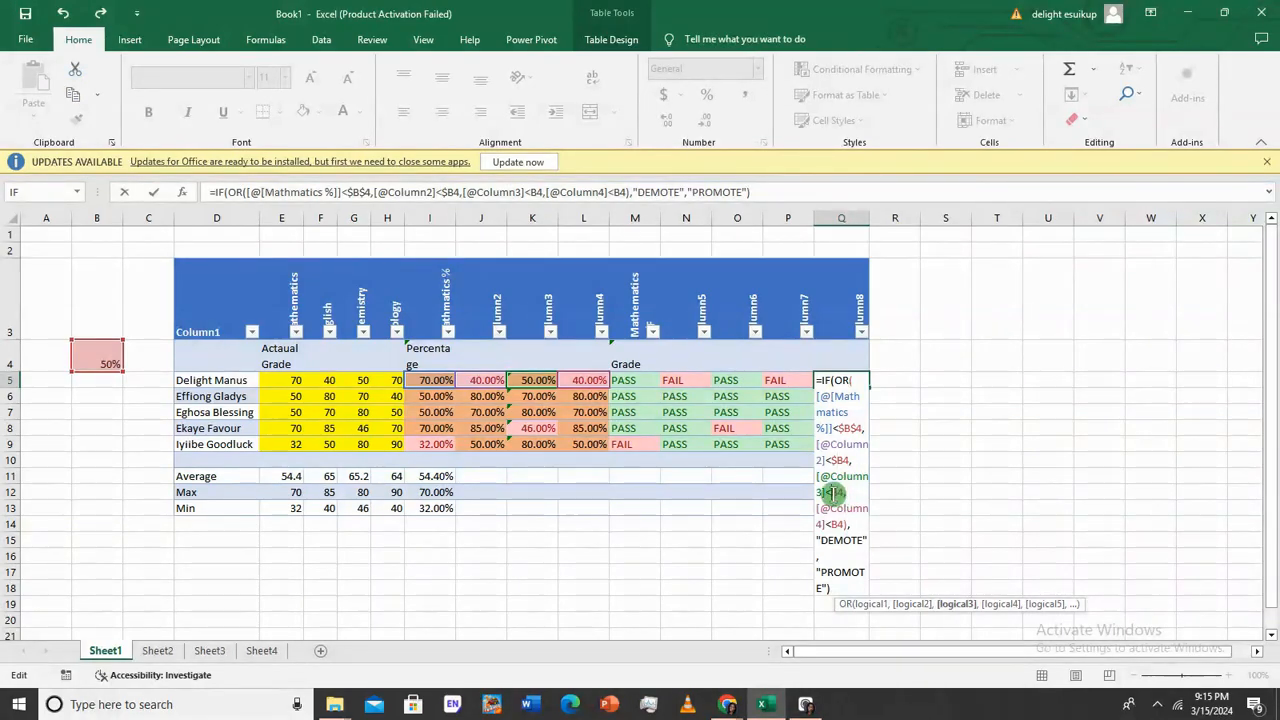
pyautogui.write('$')
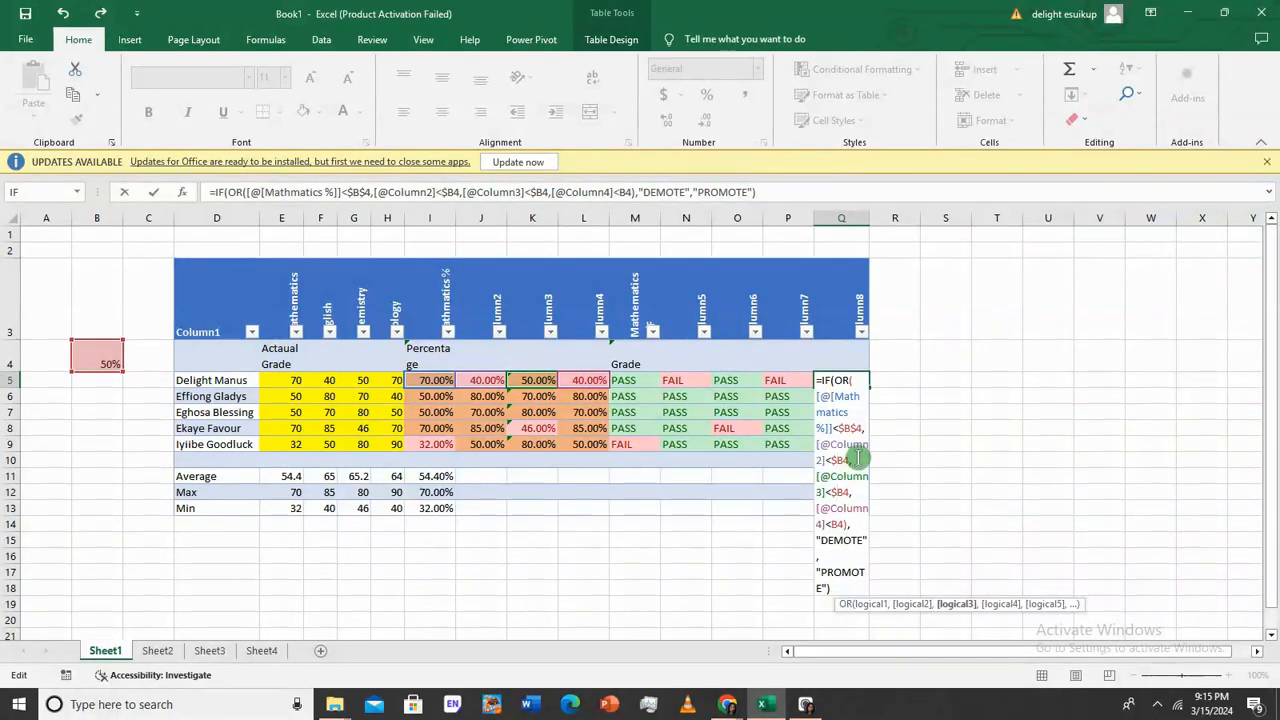
pyautogui.click(831, 530)
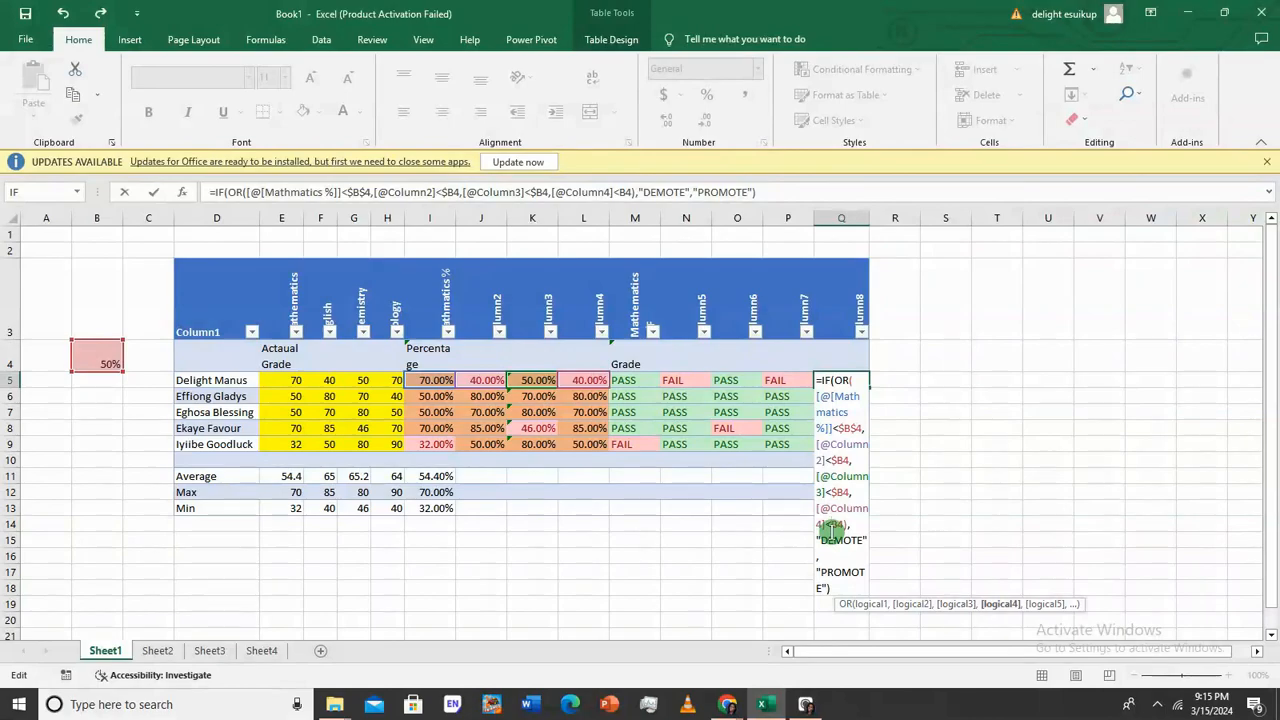
pyautogui.write('$')
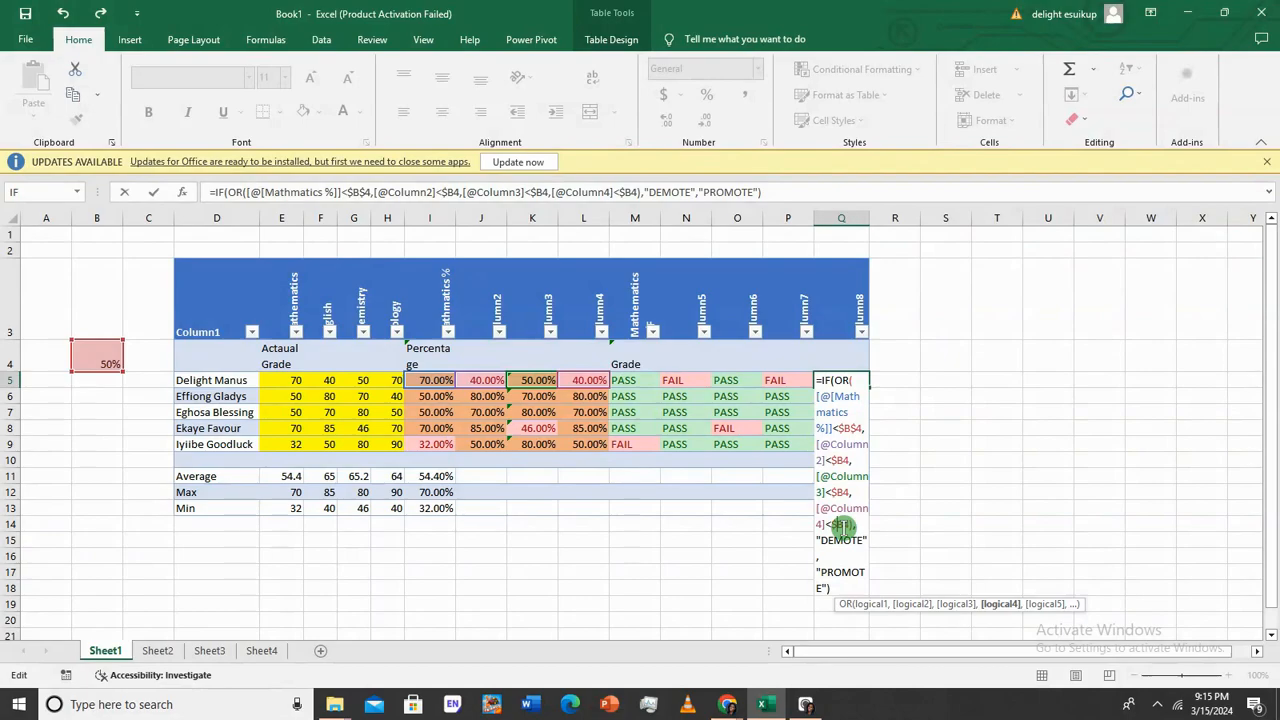
pyautogui.press('Return')
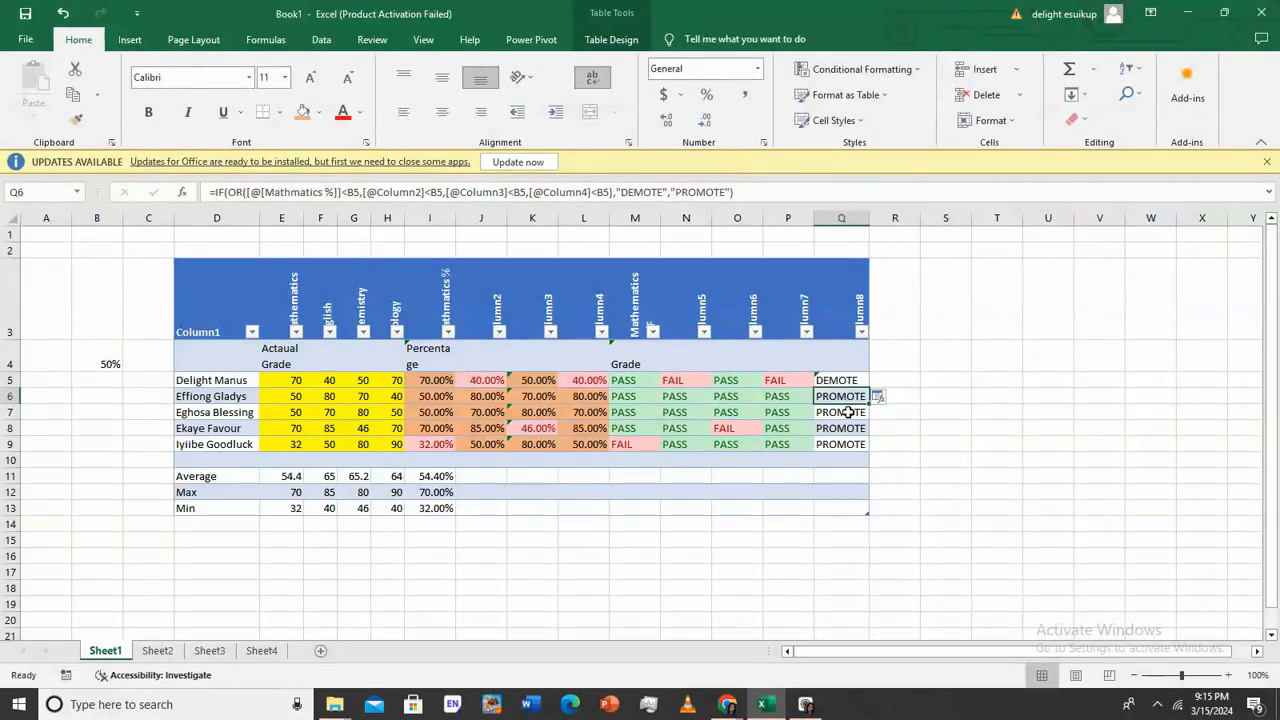
# Fill the Q5 formula down to Q9 and inspect Q8's references
pyautogui.click(850, 379)
pyautogui.moveTo(868, 388); pyautogui.dragTo(870, 452)
pyautogui.click(930, 410)
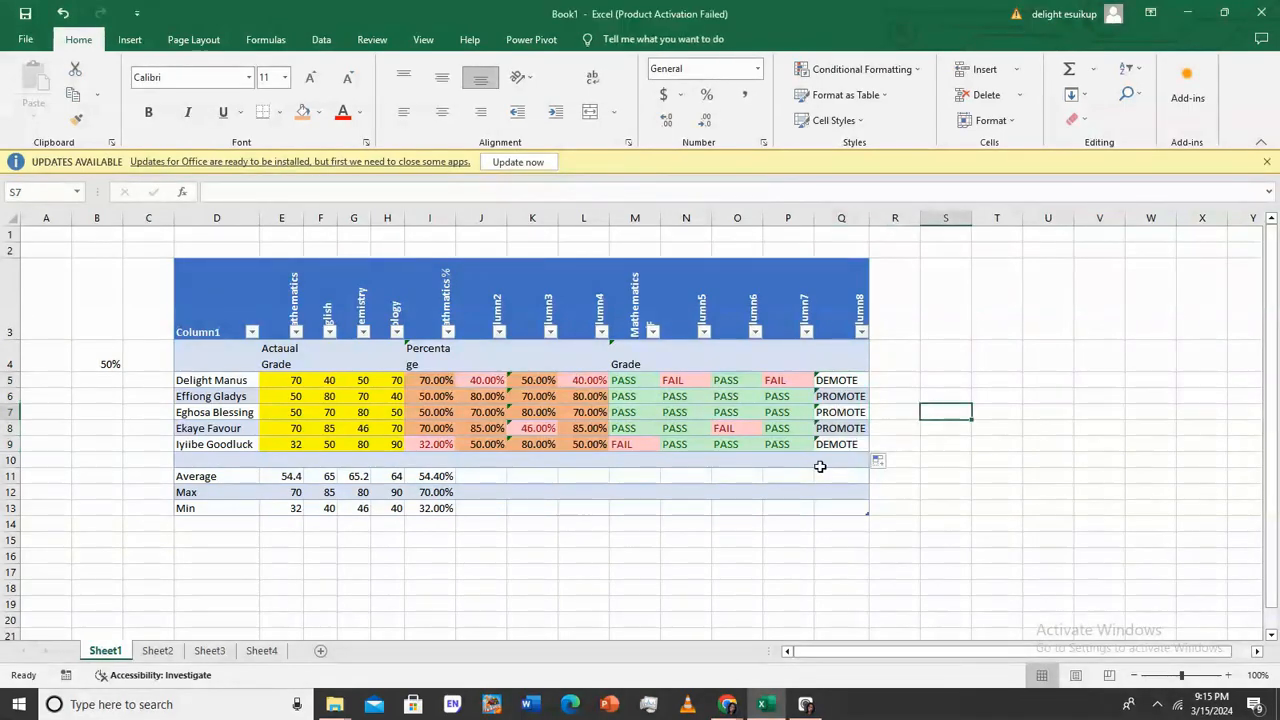
pyautogui.click(845, 444)
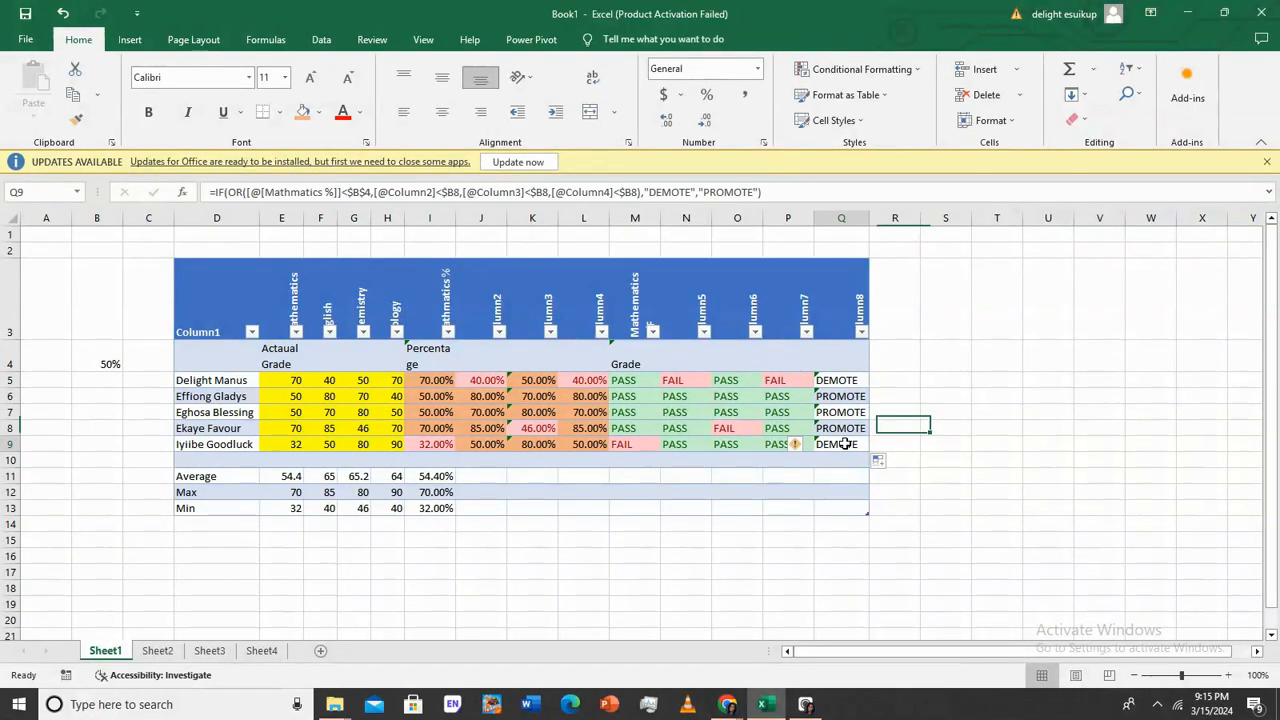
pyautogui.click(843, 428)
pyautogui.doubleClick(843, 428)
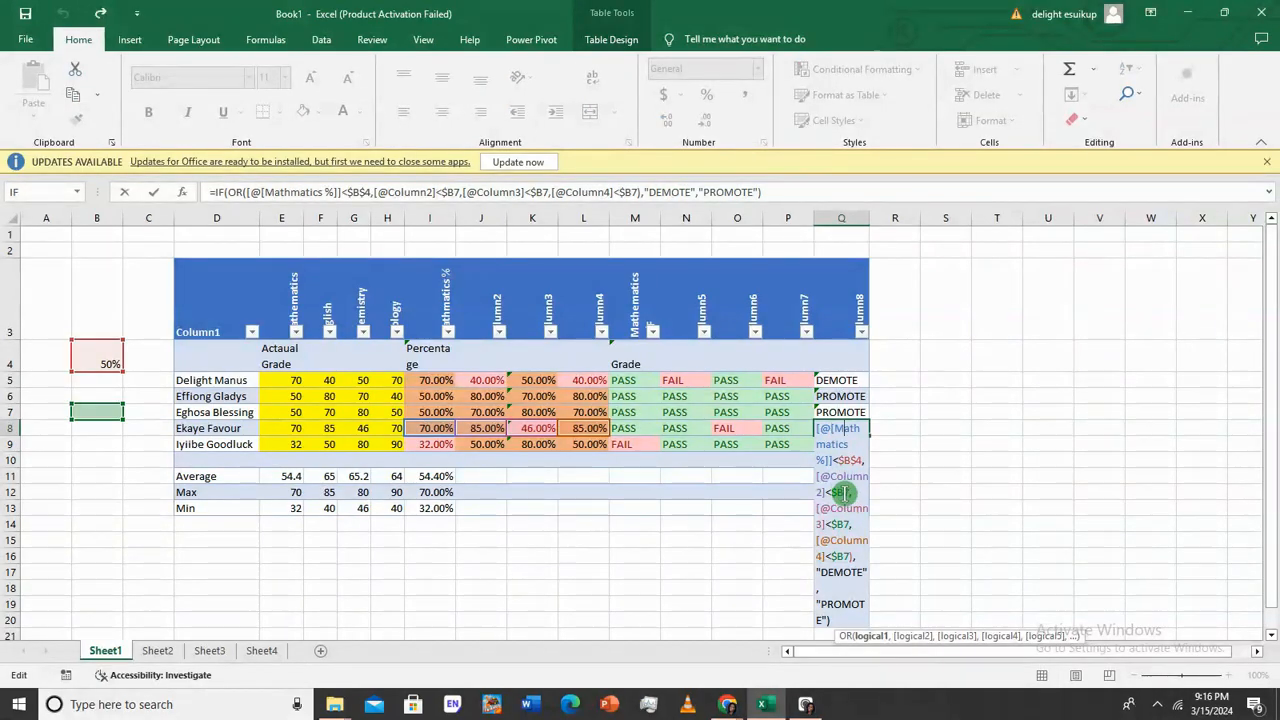
# Lock the Column2, Column3 and Column4 threshold references in Q5 to $B$4
pyautogui.click(856, 377)
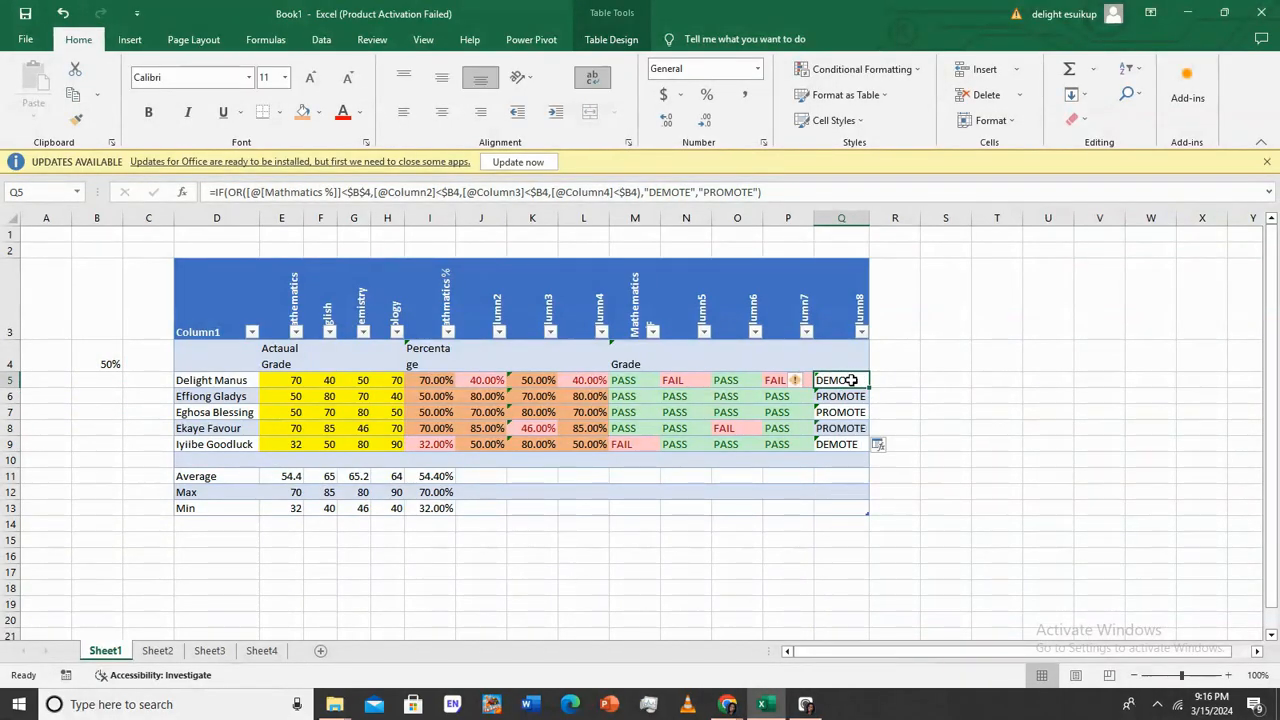
pyautogui.doubleClick(857, 378)
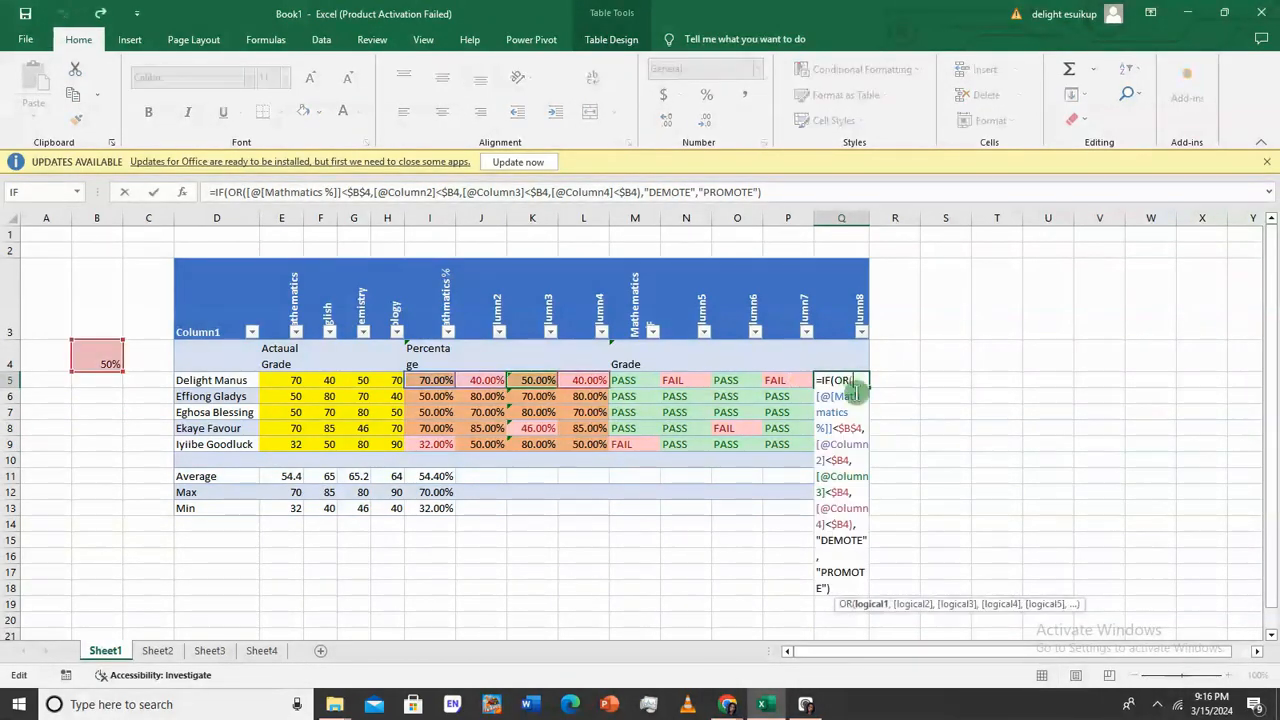
pyautogui.click(841, 455)
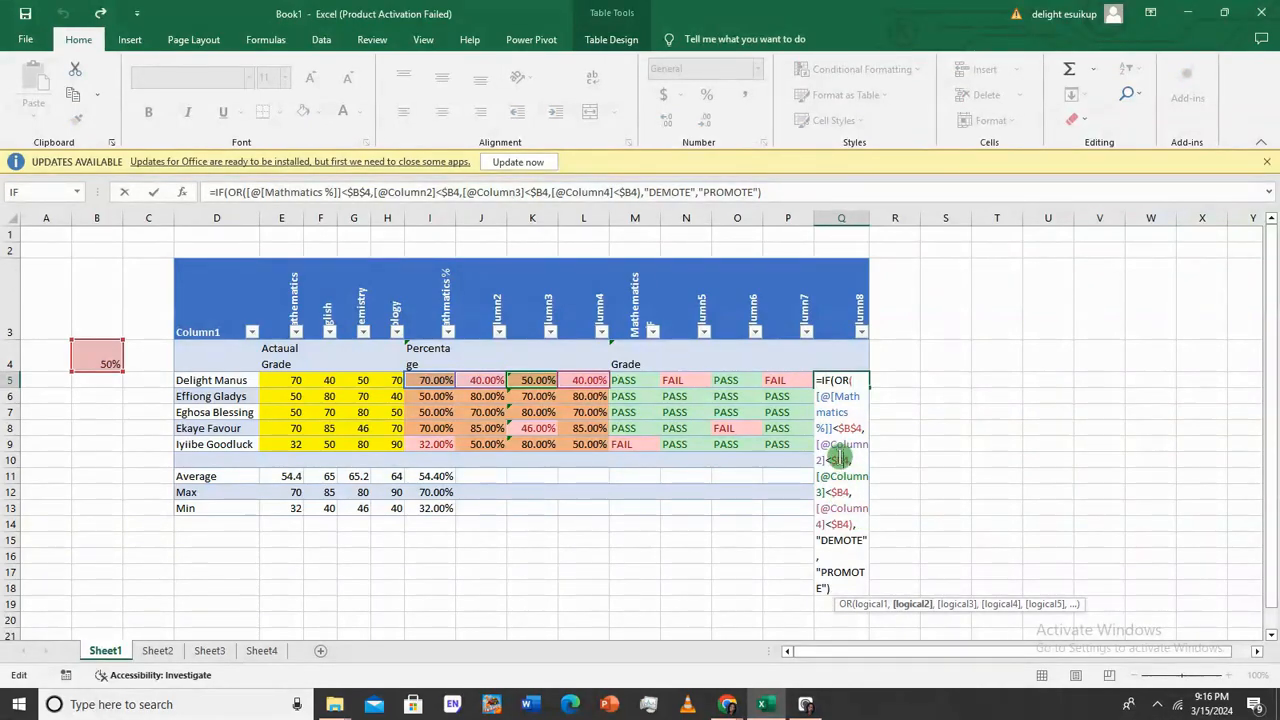
pyautogui.press('F4')
pyautogui.press('F4')
pyautogui.press('F4')
pyautogui.doubleClick(841, 492)
pyautogui.press('F4')
pyautogui.click(841, 492)
pyautogui.press('F4')
pyautogui.press('F4')
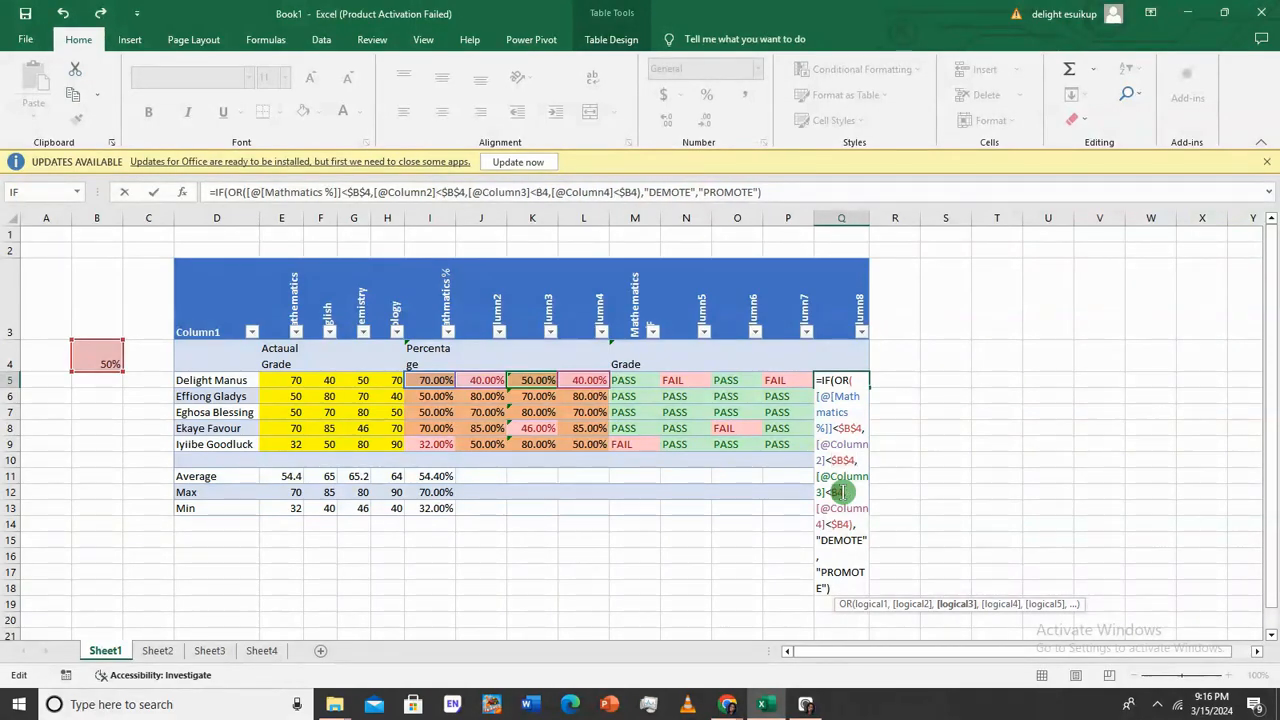
pyautogui.click(841, 523)
pyautogui.press('F4')
pyautogui.press('F4')
pyautogui.press('F4')
pyautogui.press('F4')
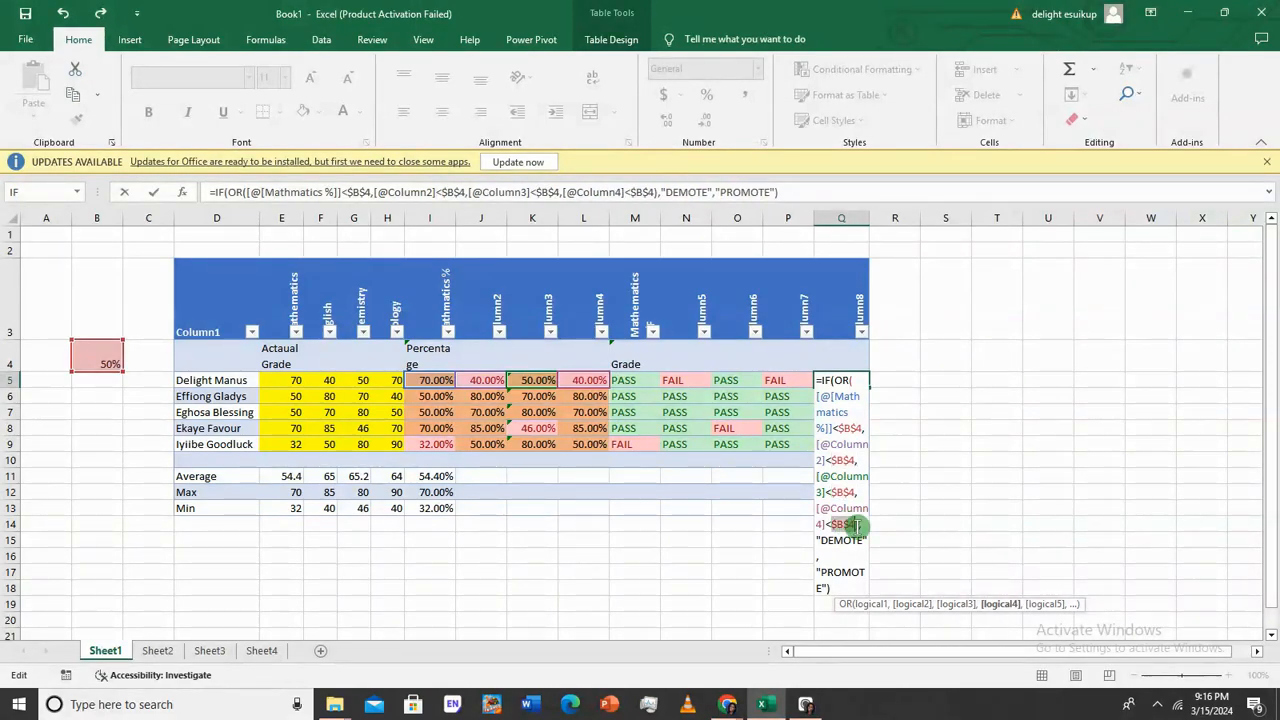
pyautogui.press('Return')
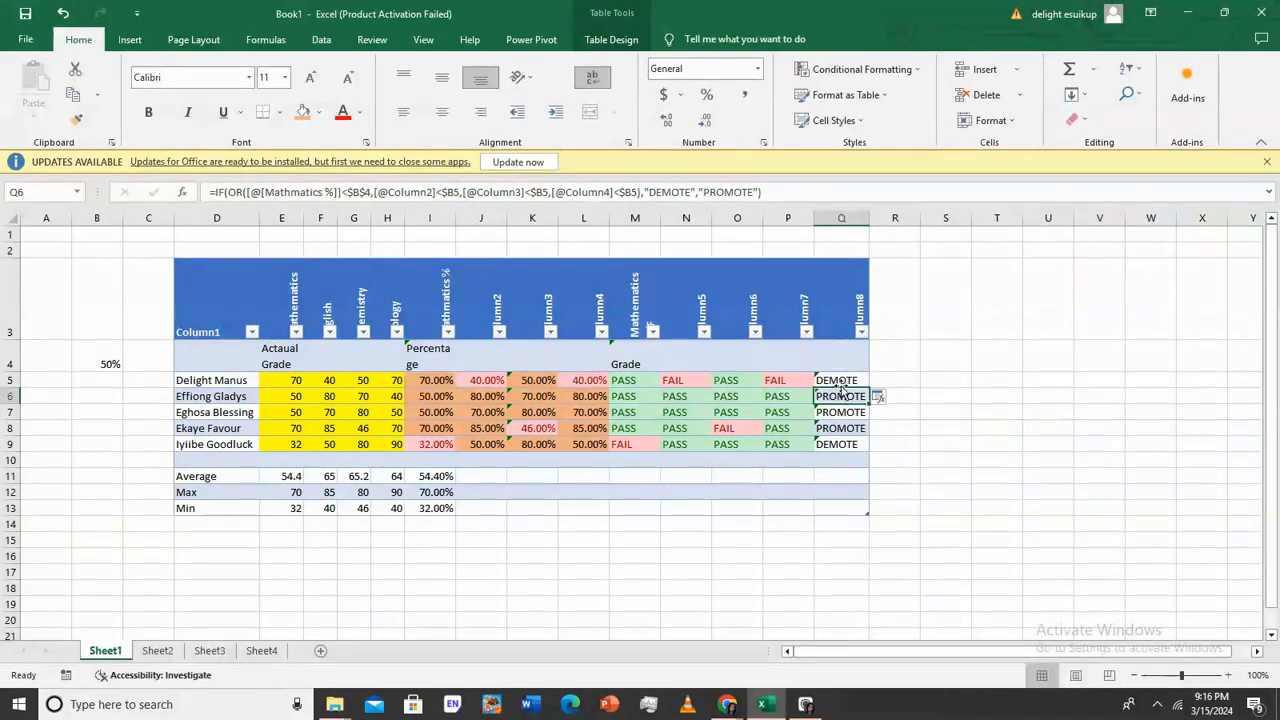
# Refill the corrected formula down through Q9 and check the O8, Q9 and M9 results
pyautogui.click(841, 382)
pyautogui.moveTo(869, 388); pyautogui.dragTo(863, 450)
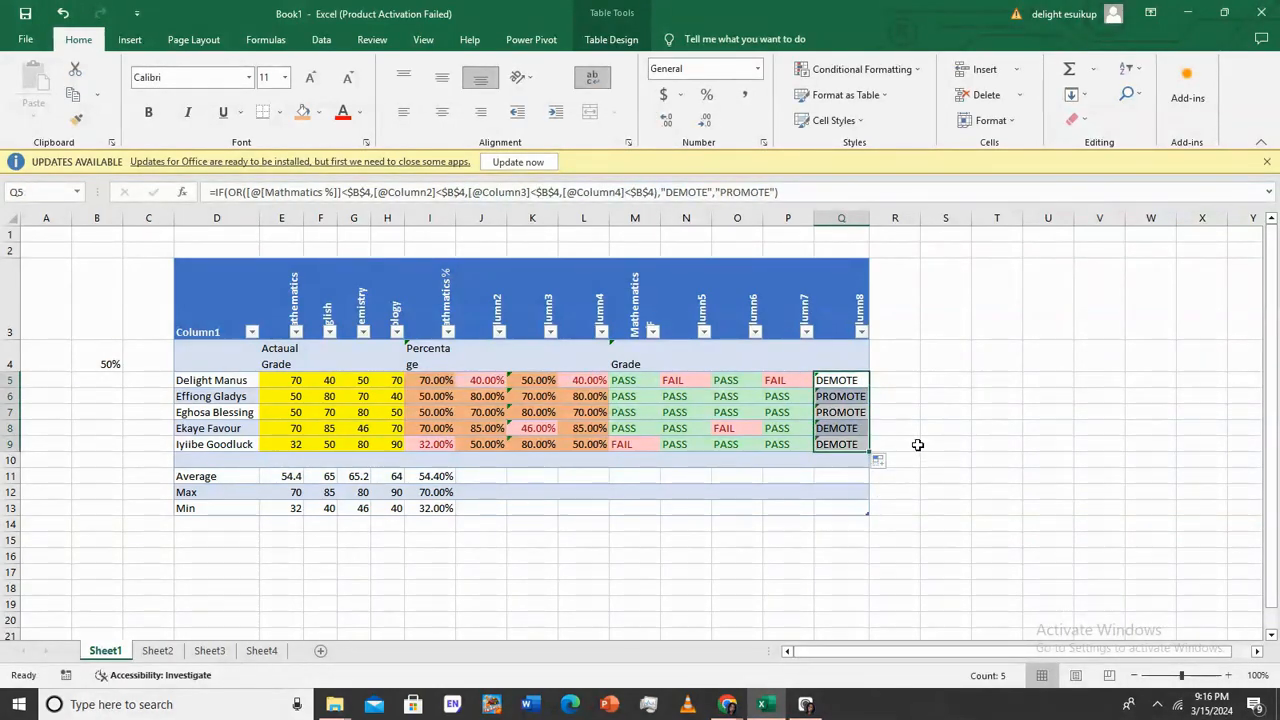
pyautogui.click(909, 400)
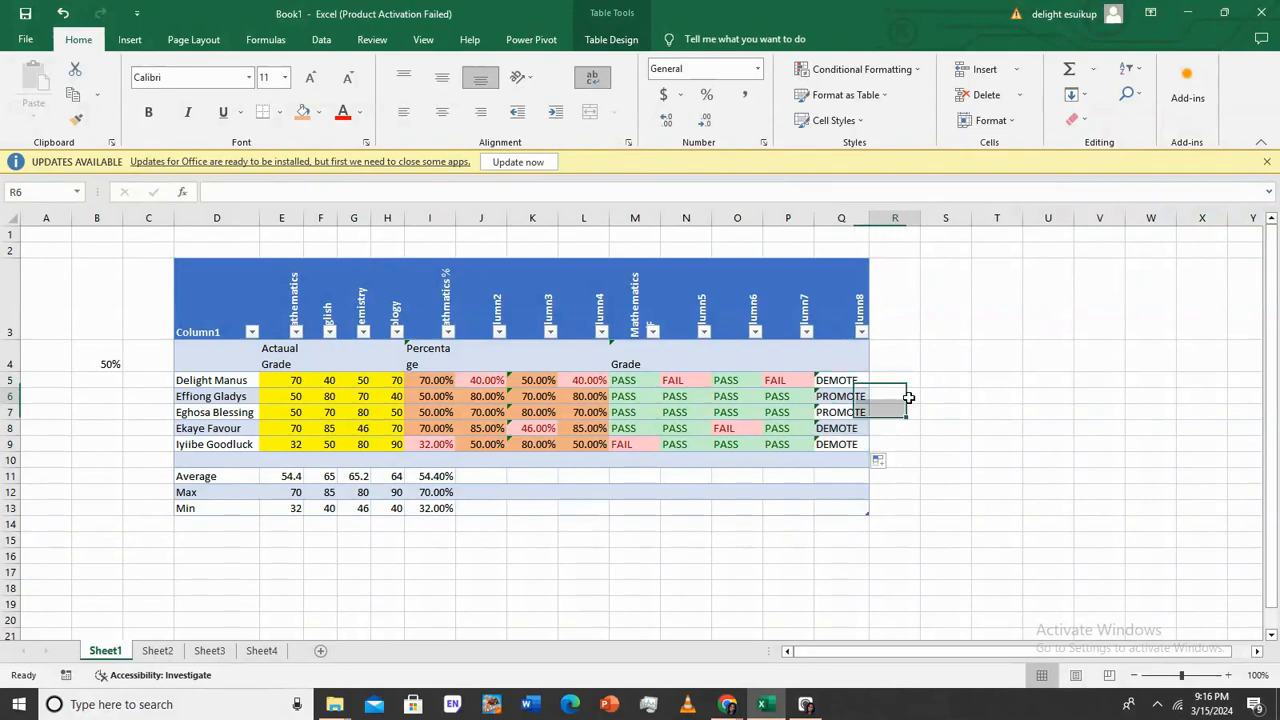
pyautogui.click(730, 424)
pyautogui.click(843, 448)
pyautogui.click(641, 449)
pyautogui.click(846, 452)
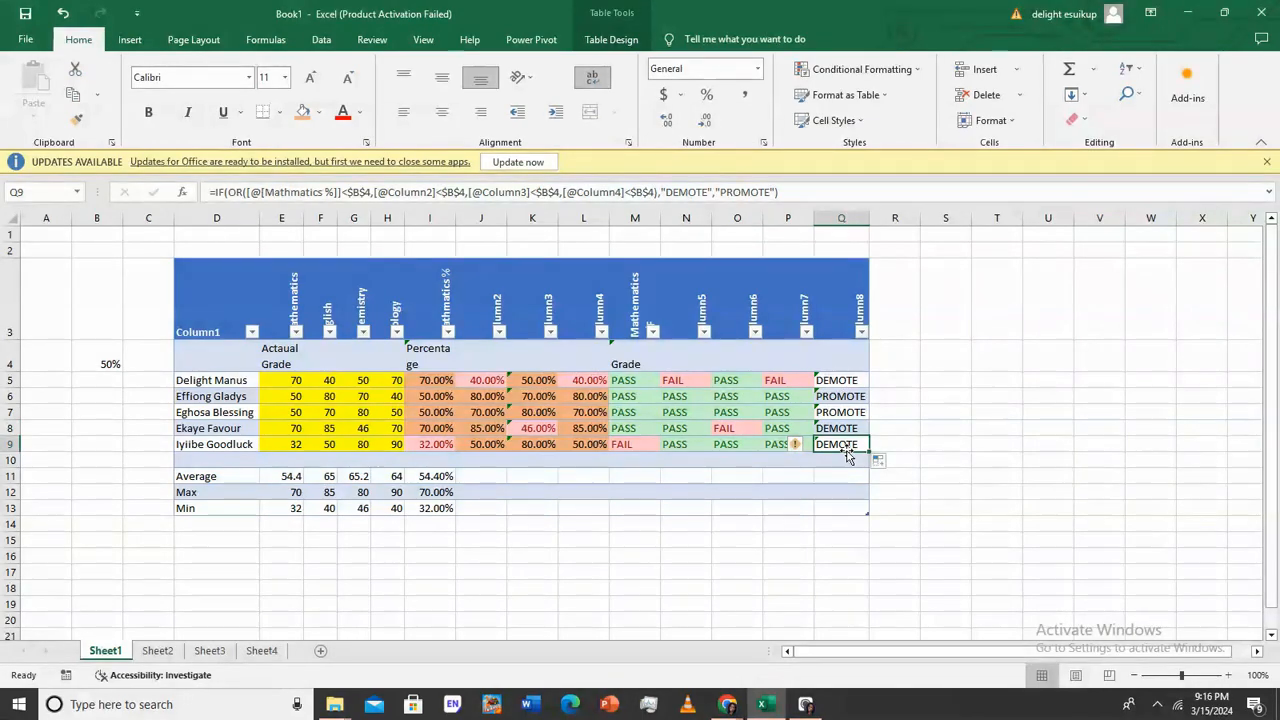
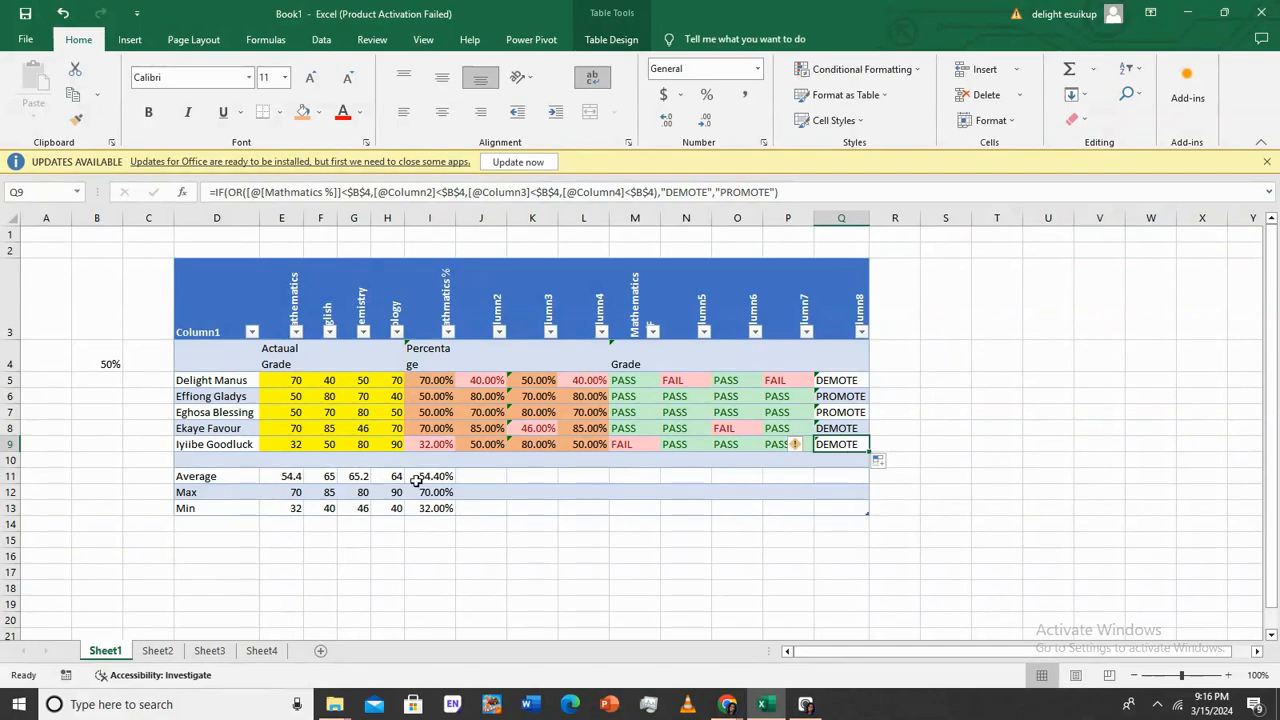
# Clear the 50% pass mark from B4 so every student shows PROMOTE
pyautogui.click(107, 358)
pyautogui.press('BackSpace')
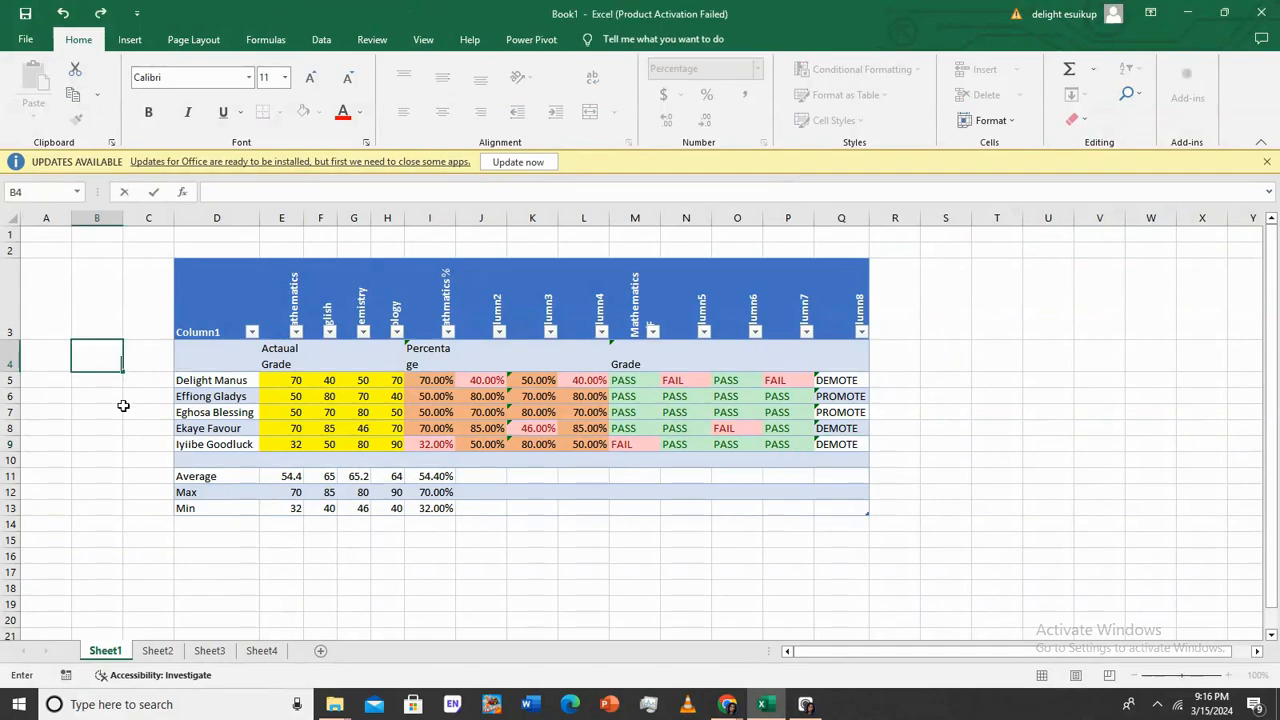
pyautogui.press('Return')
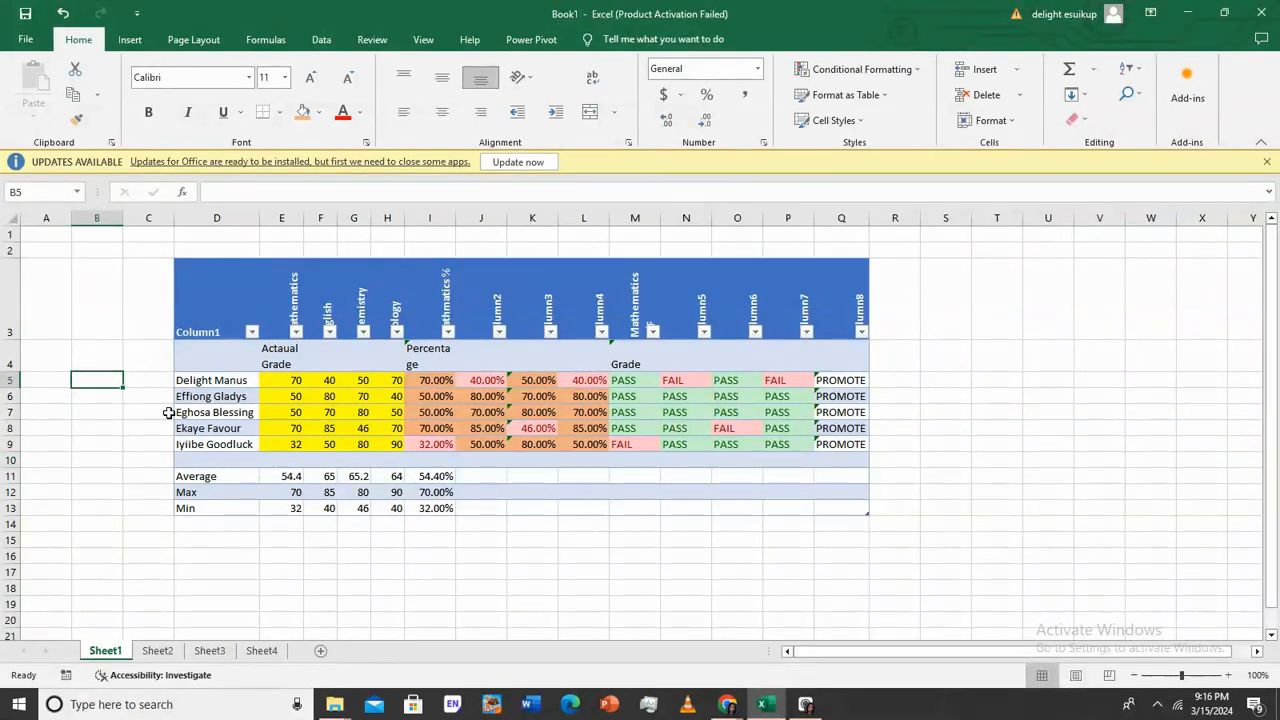
# Enter serial numbers 1 to 5 in C5:C9, then select the table C3:Q10
pyautogui.click(159, 378)
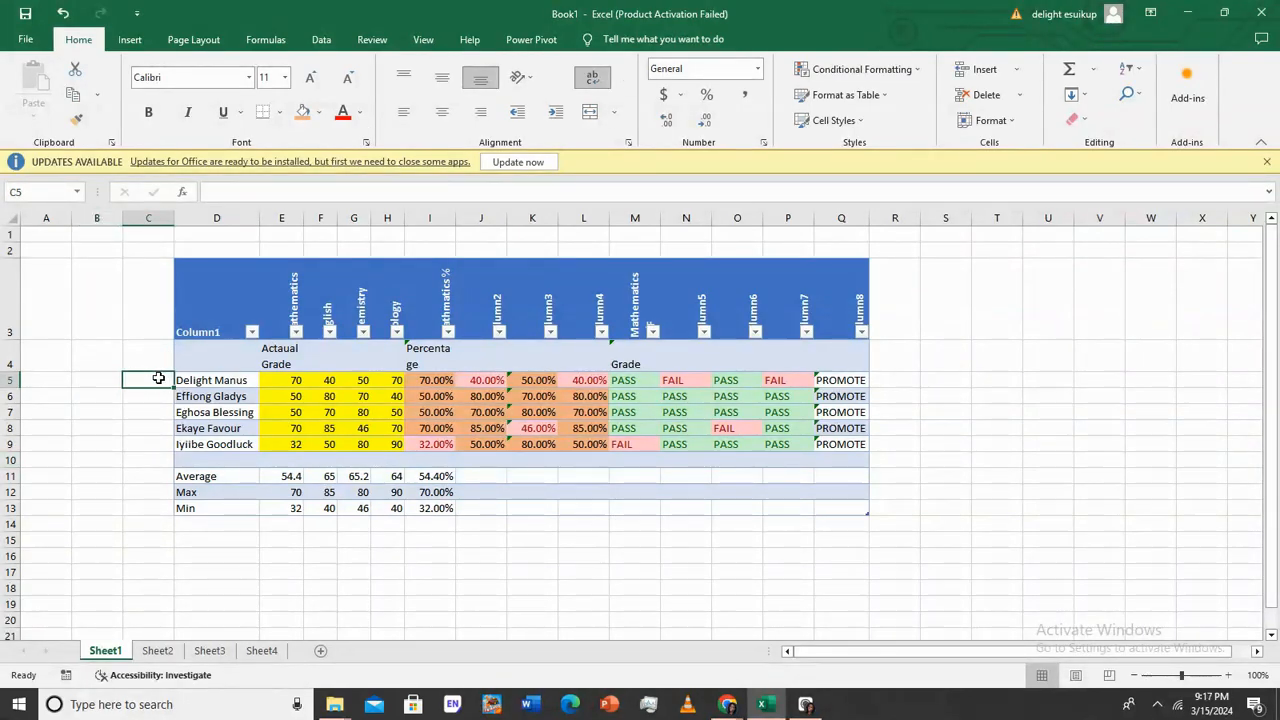
pyautogui.write('1')
pyautogui.press('Return')
pyautogui.write('2')
pyautogui.press('Return')
pyautogui.write('3')
pyautogui.press('Return')
pyautogui.write('4')
pyautogui.press('Return')
pyautogui.write('5')
pyautogui.press('Return')
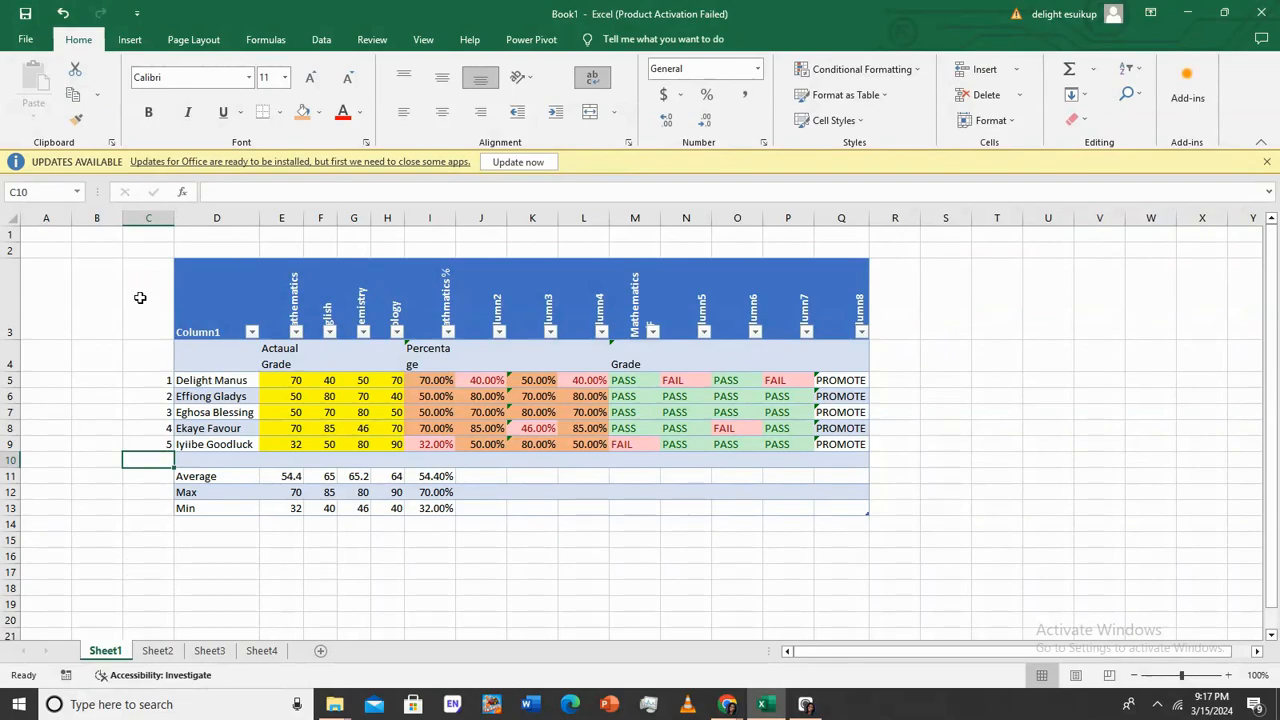
pyautogui.moveTo(151, 272); pyautogui.dragTo(843, 508)
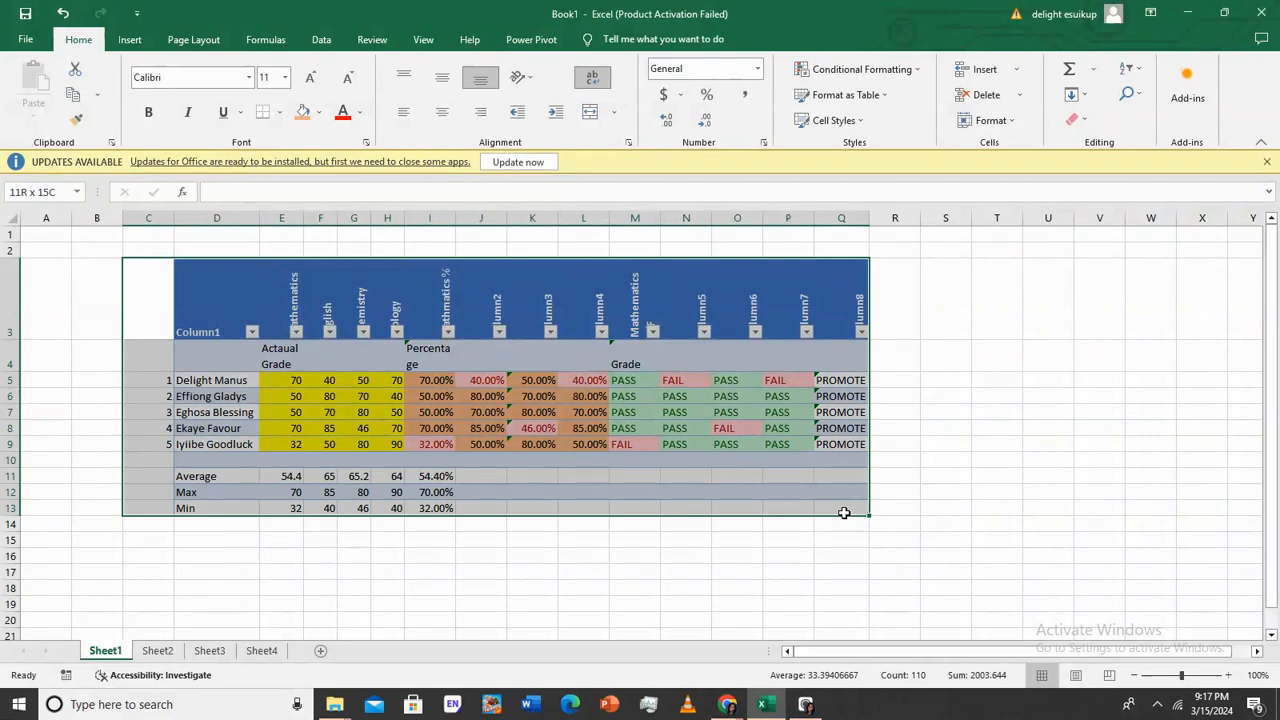
# Show the Insert commands and select the score table D3:Q13
pyautogui.click(130, 41)
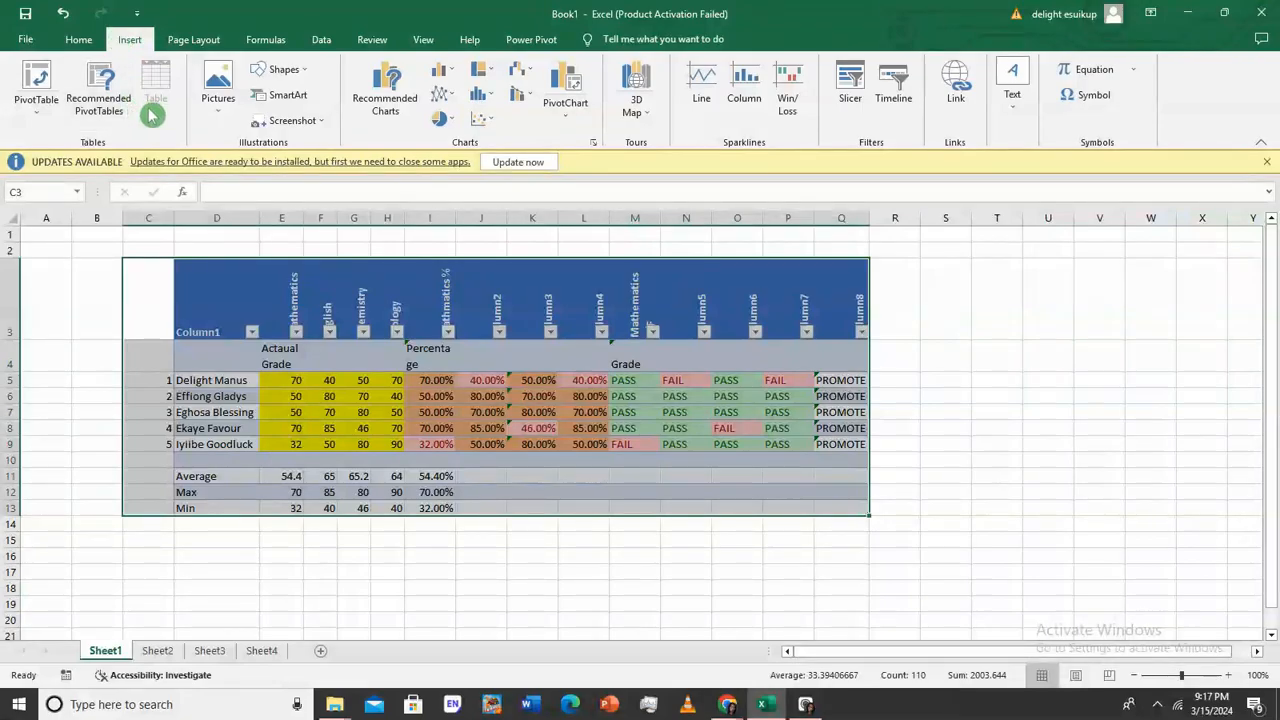
pyautogui.moveTo(434, 531); pyautogui.dragTo(434, 603)
pyautogui.moveTo(216, 300); pyautogui.dragTo(845, 503)
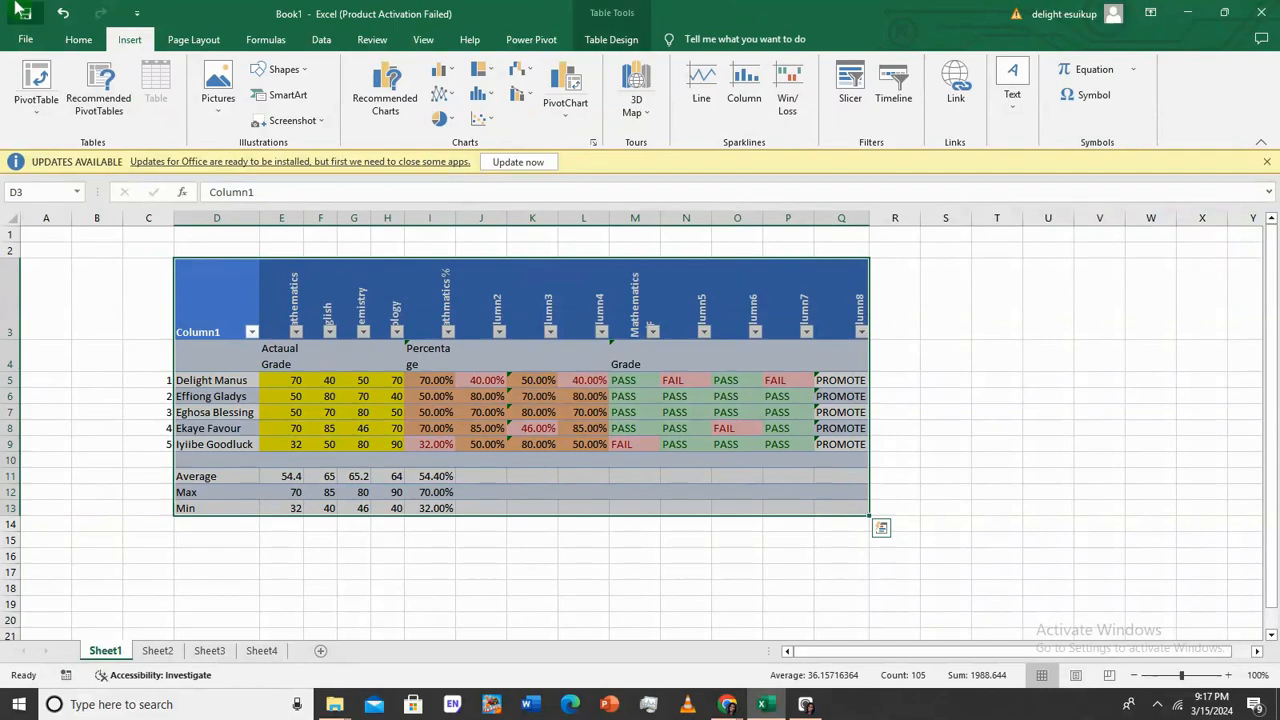
pyautogui.click(146, 253)
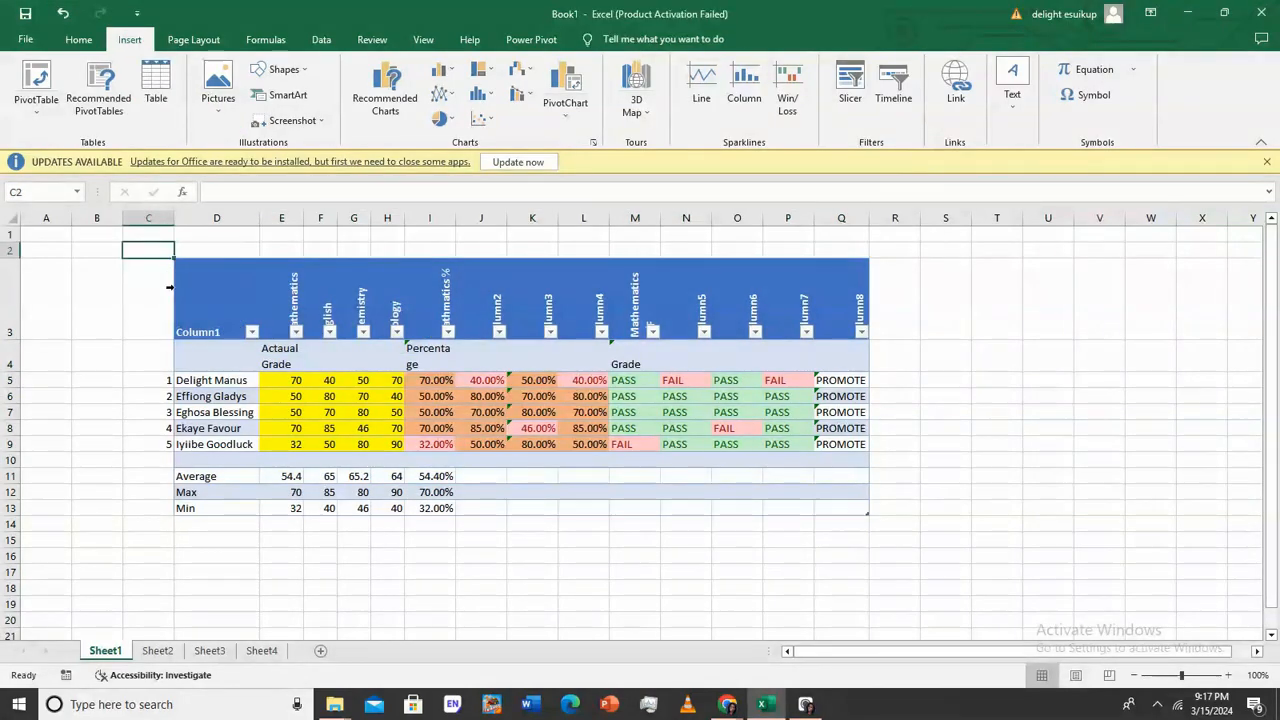
# Insert a blank column before column D, then undo it
pyautogui.click(205, 218)
pyautogui.rightClick(200, 220)
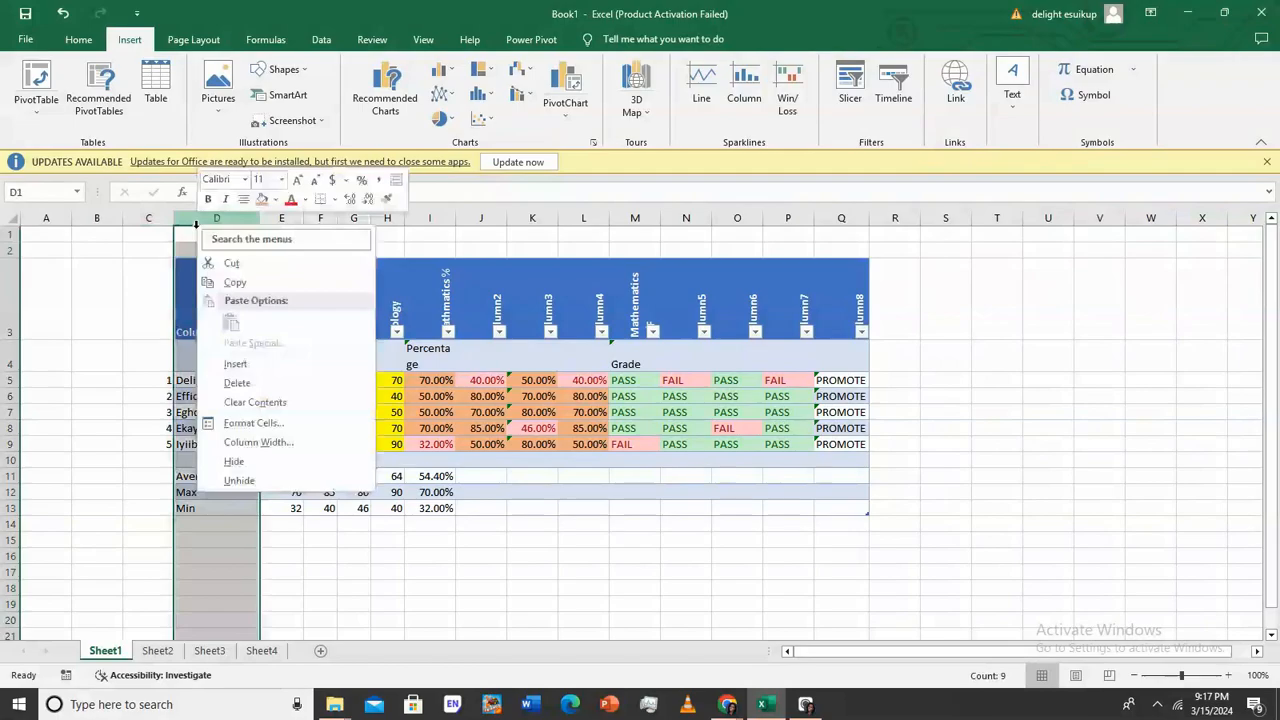
pyautogui.click(238, 365)
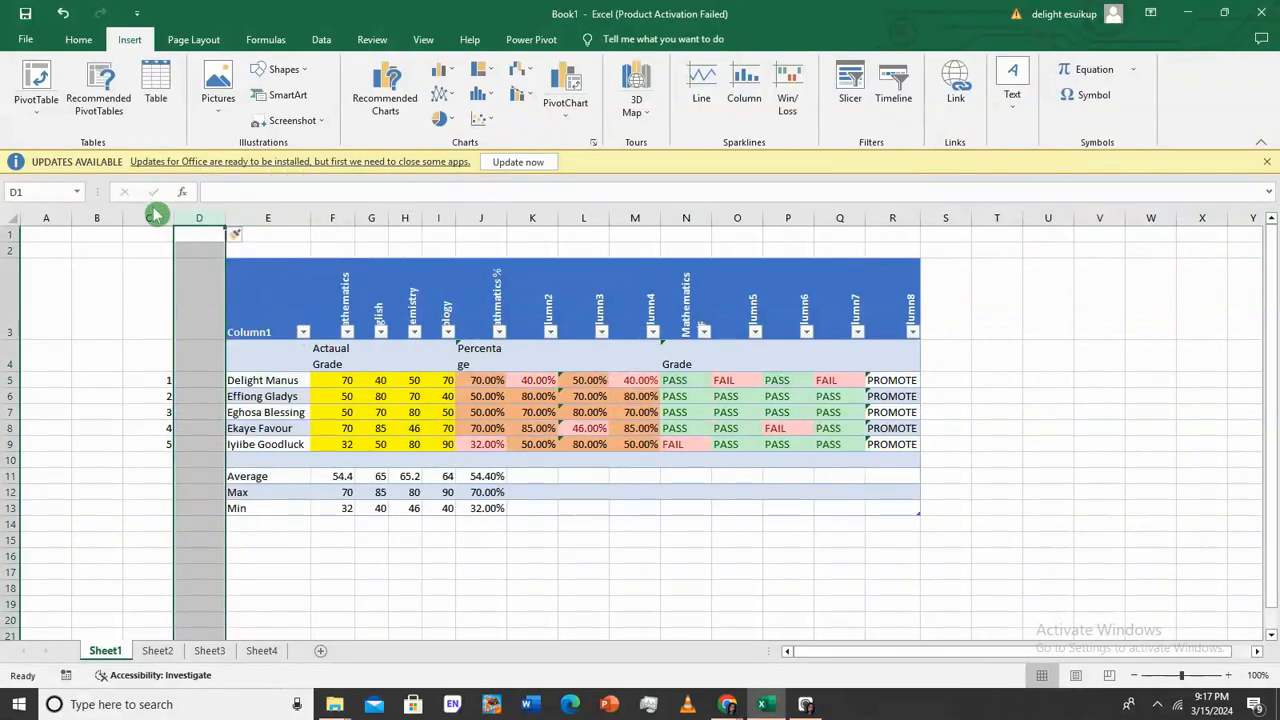
pyautogui.click(62, 13)
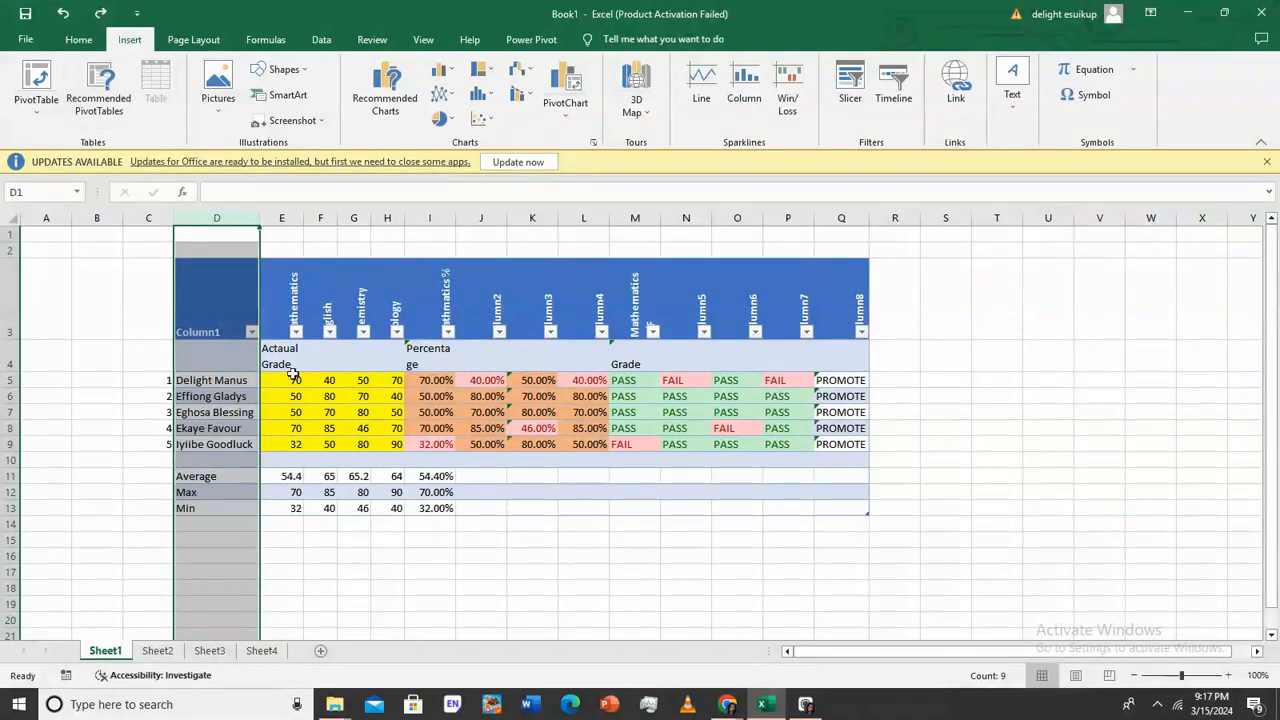
pyautogui.press('Down')
pyautogui.press('Down')
pyautogui.click(201, 476)
pyautogui.click(148, 540)
# Select the serial-number column C3:C12
pyautogui.click(164, 377)
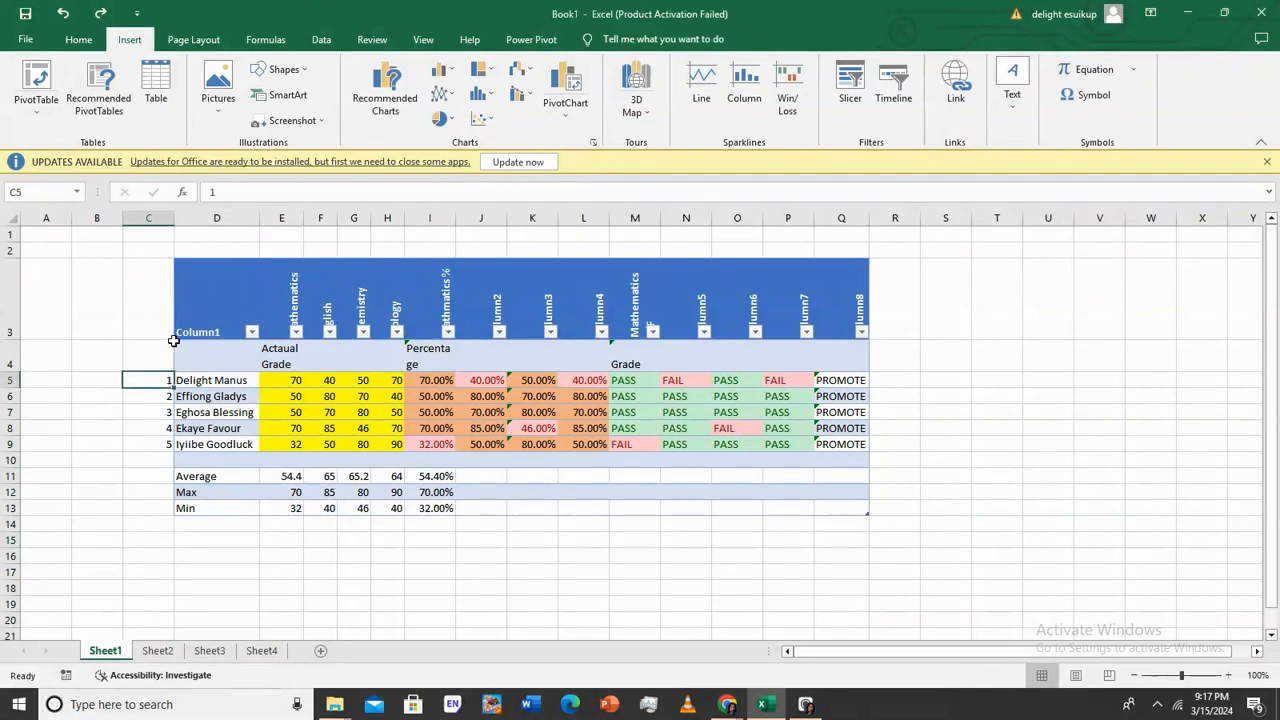
pyautogui.moveTo(163, 290); pyautogui.dragTo(178, 516)
pyautogui.click(172, 440)
pyautogui.moveTo(145, 281); pyautogui.dragTo(157, 514)
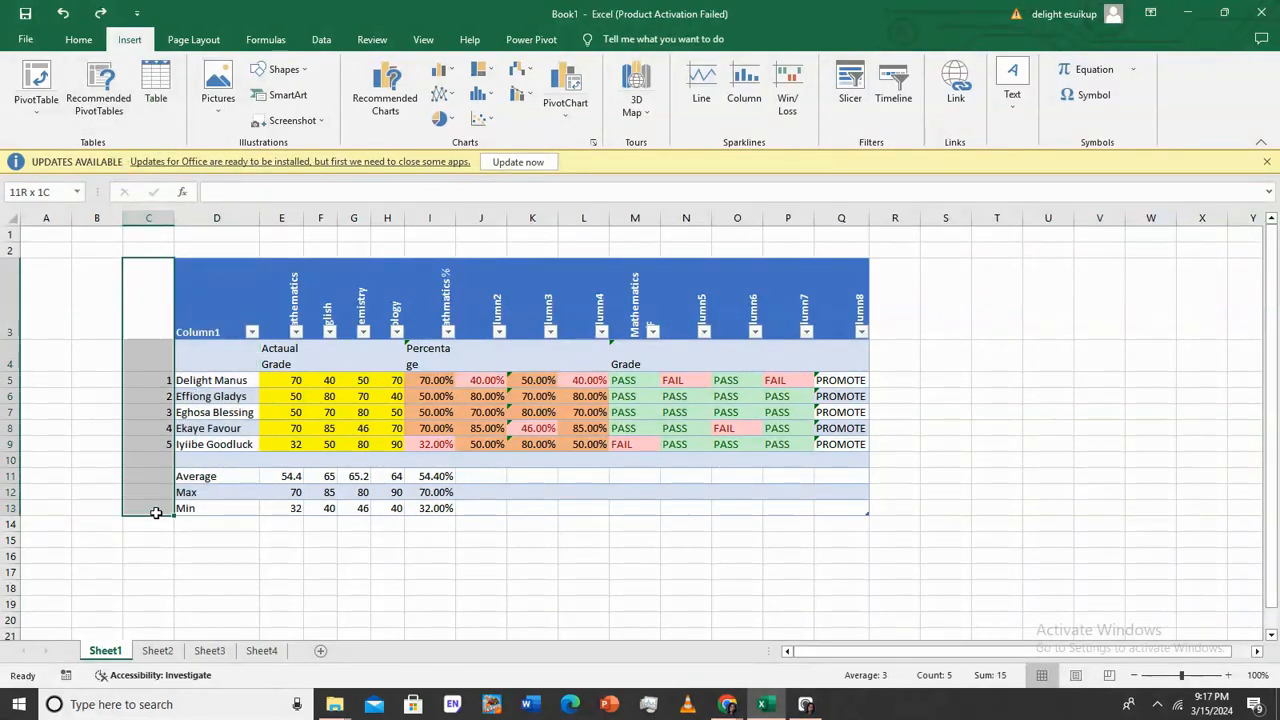
pyautogui.click(145, 100)
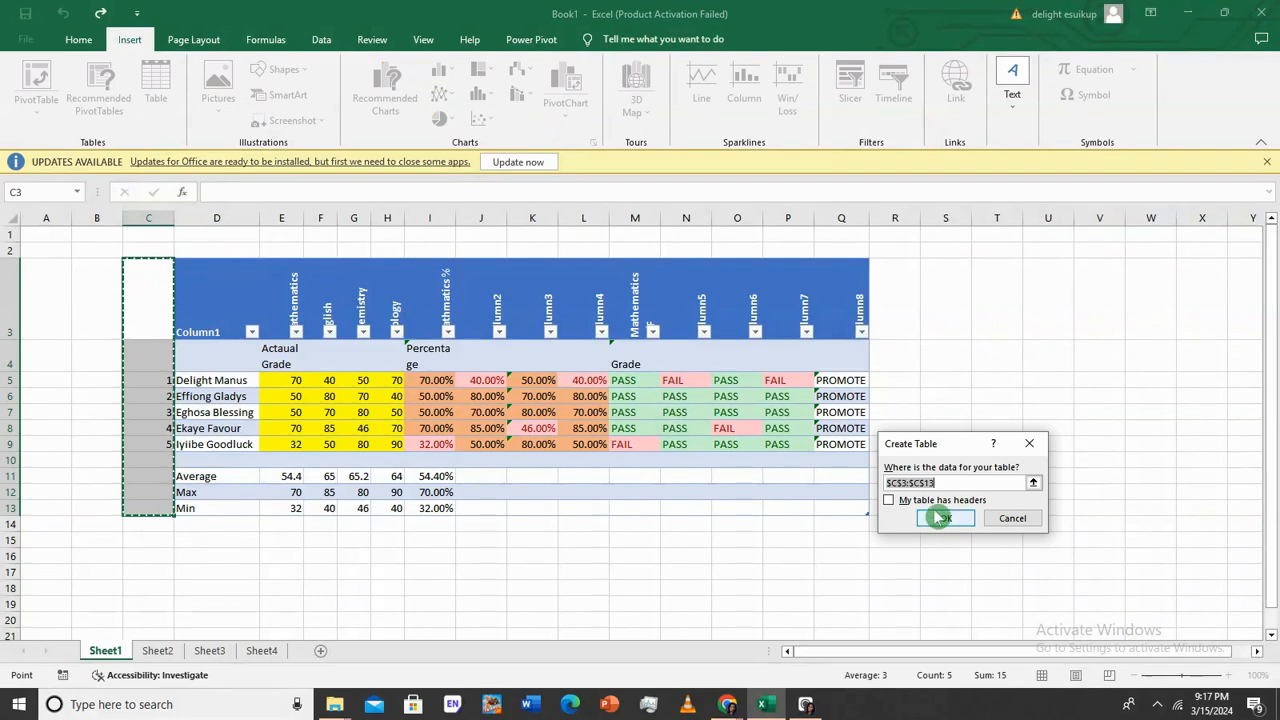
pyautogui.click(948, 483)
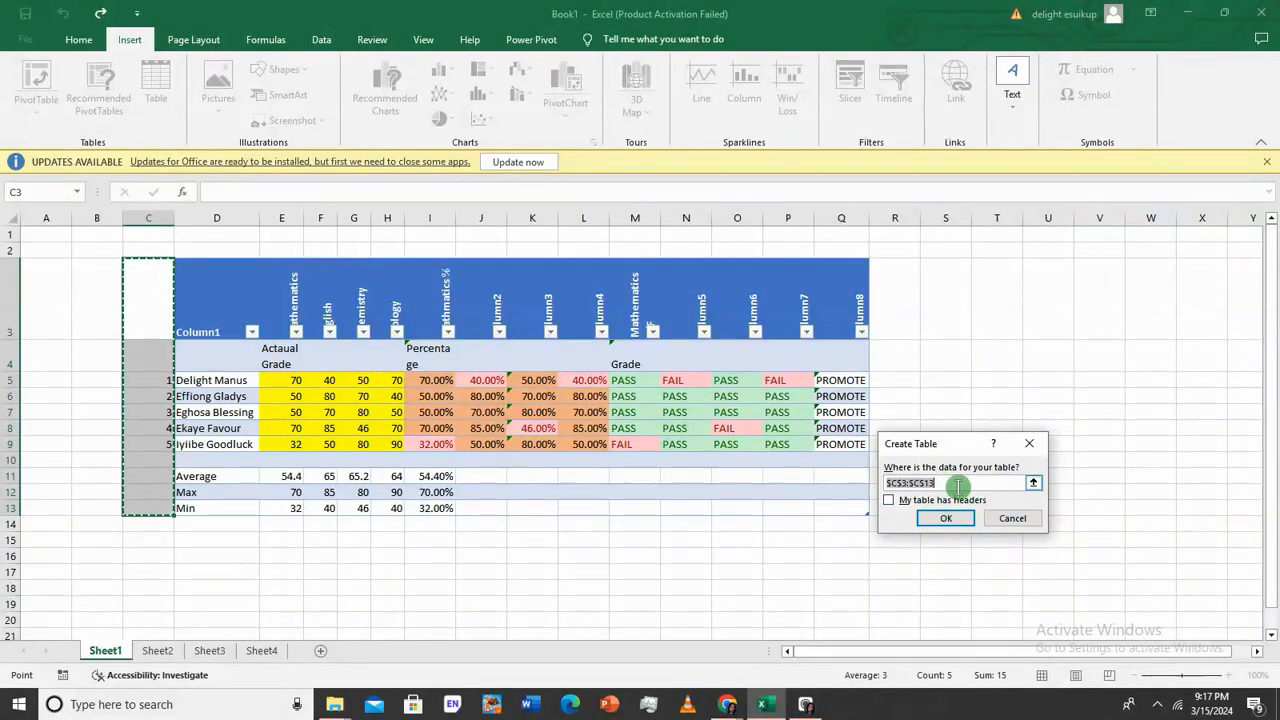
pyautogui.moveTo(150, 294); pyautogui.dragTo(847, 510)
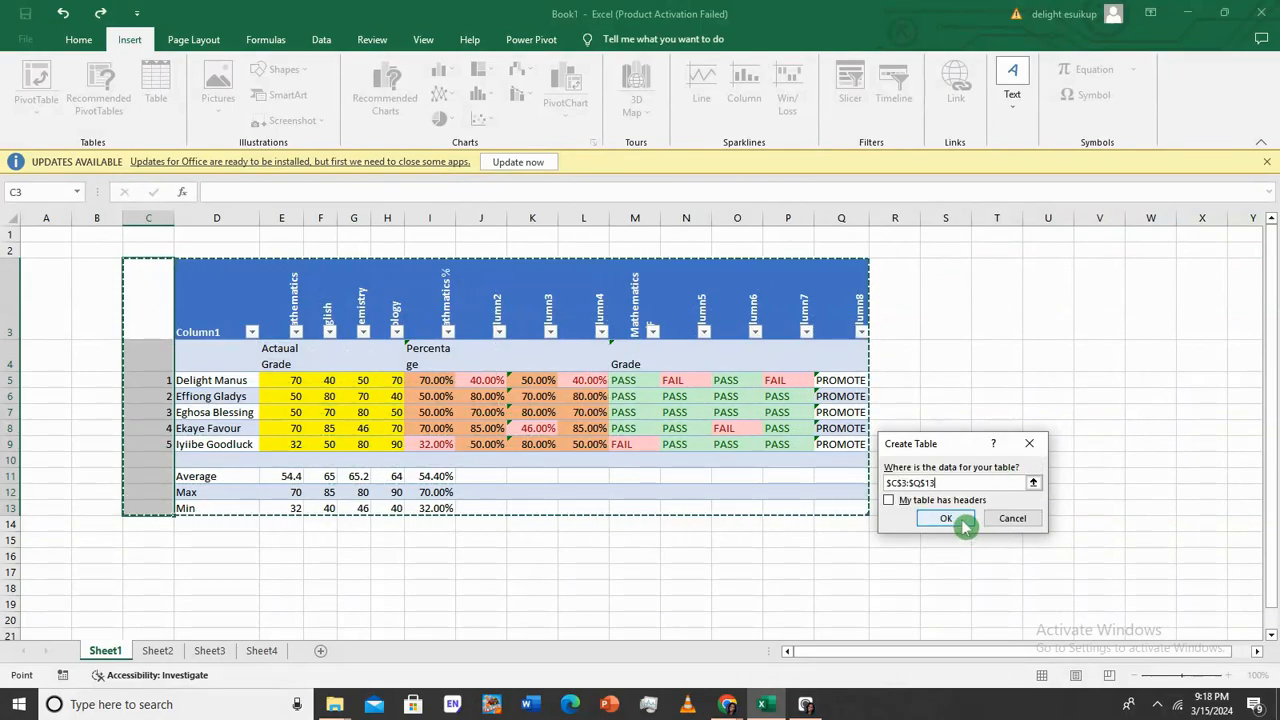
pyautogui.click(889, 500)
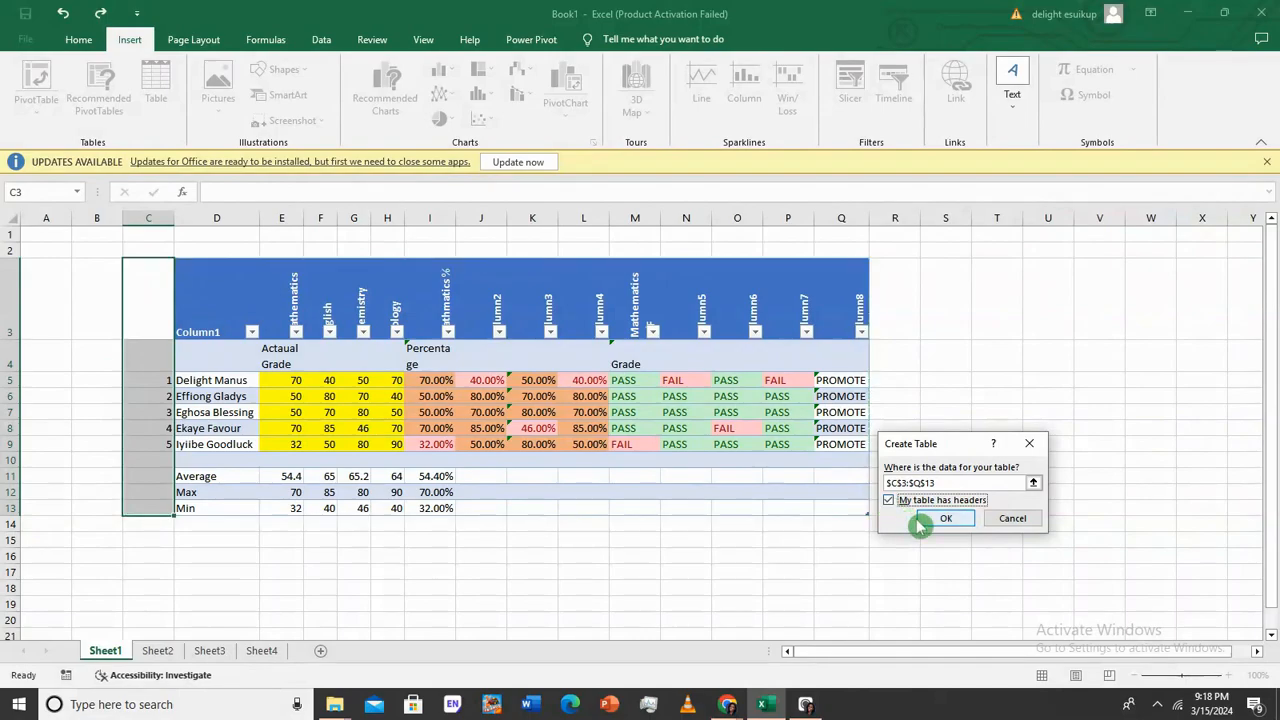
pyautogui.click(930, 520)
pyautogui.click(645, 397)
pyautogui.click(948, 518)
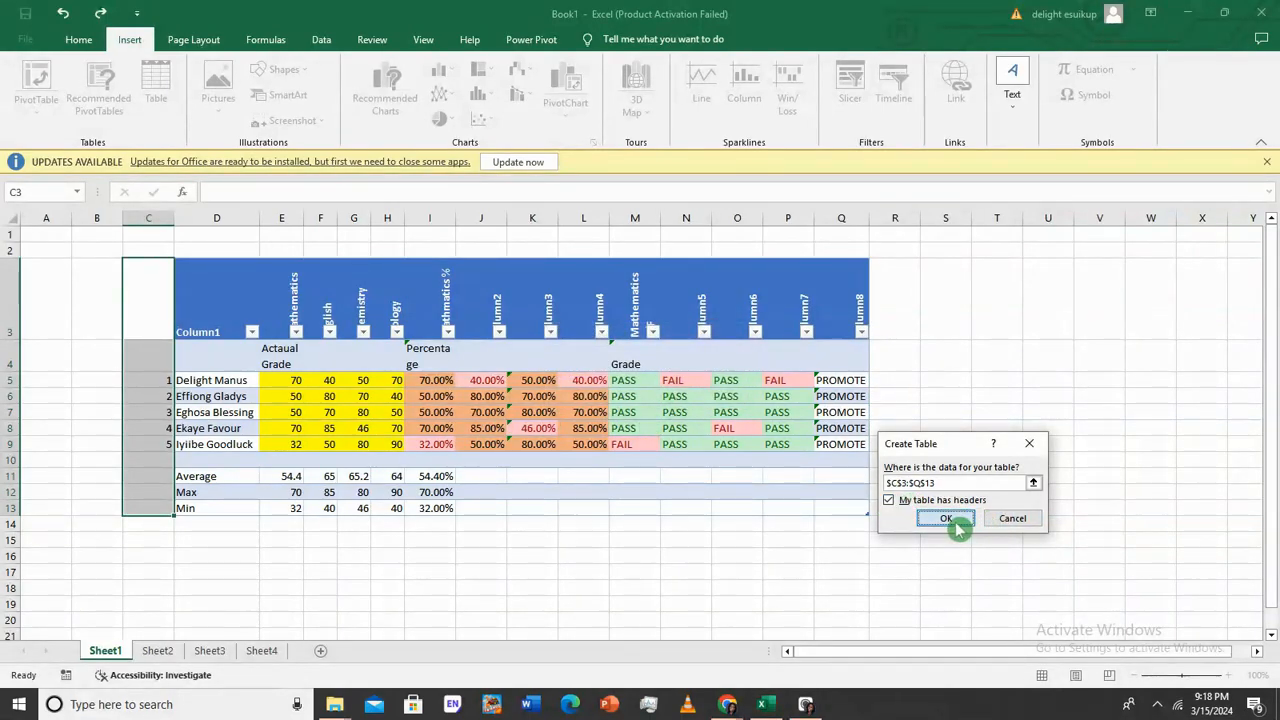
pyautogui.click(643, 397)
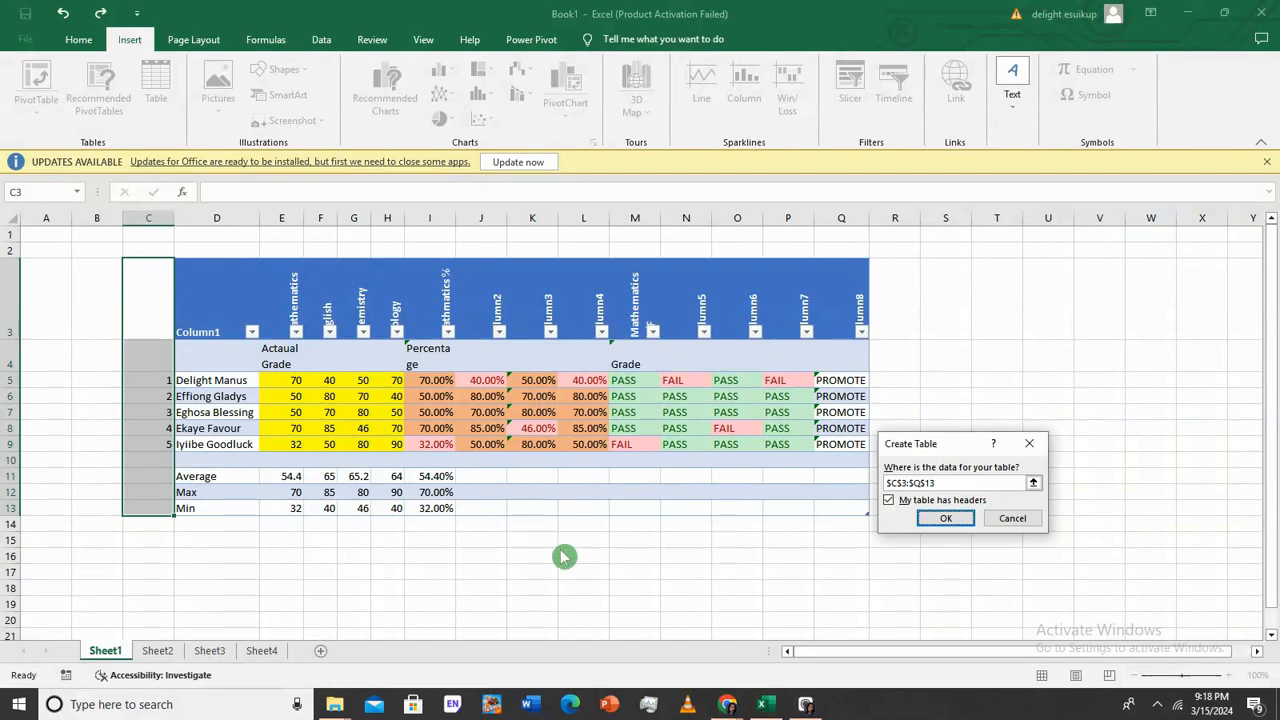
pyautogui.click(1043, 437)
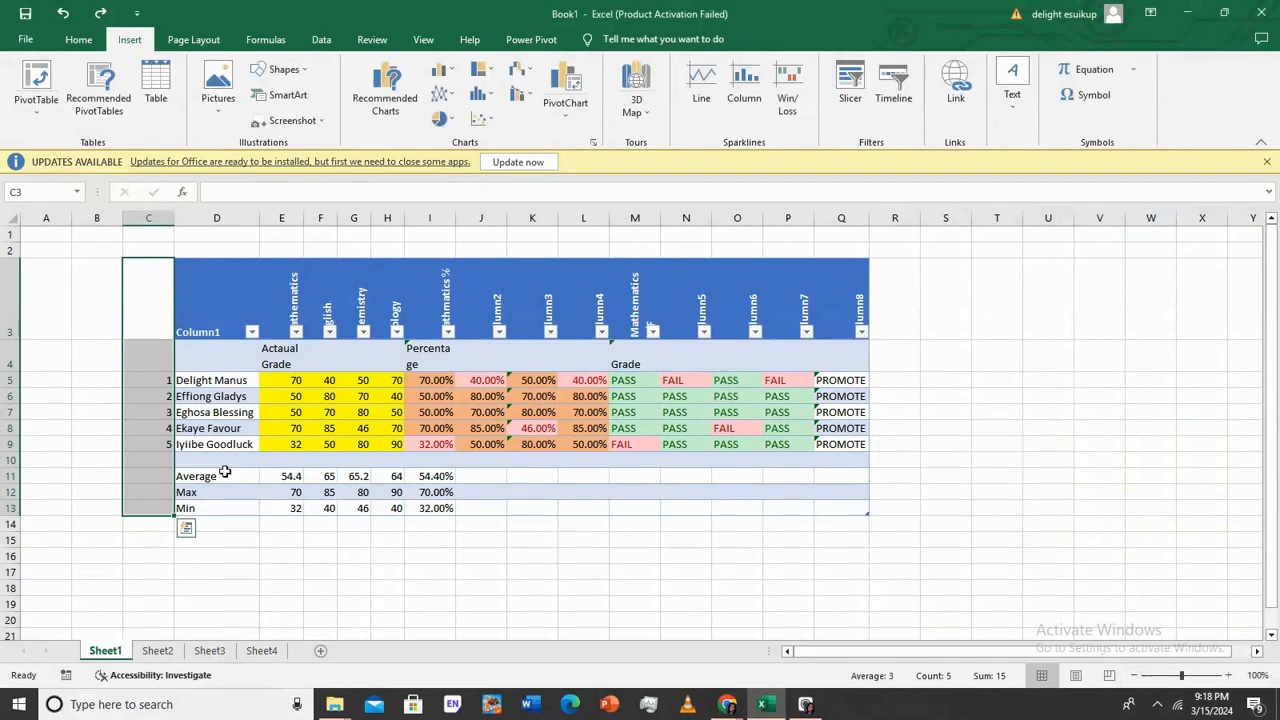
pyautogui.click(203, 604)
pyautogui.click(142, 305)
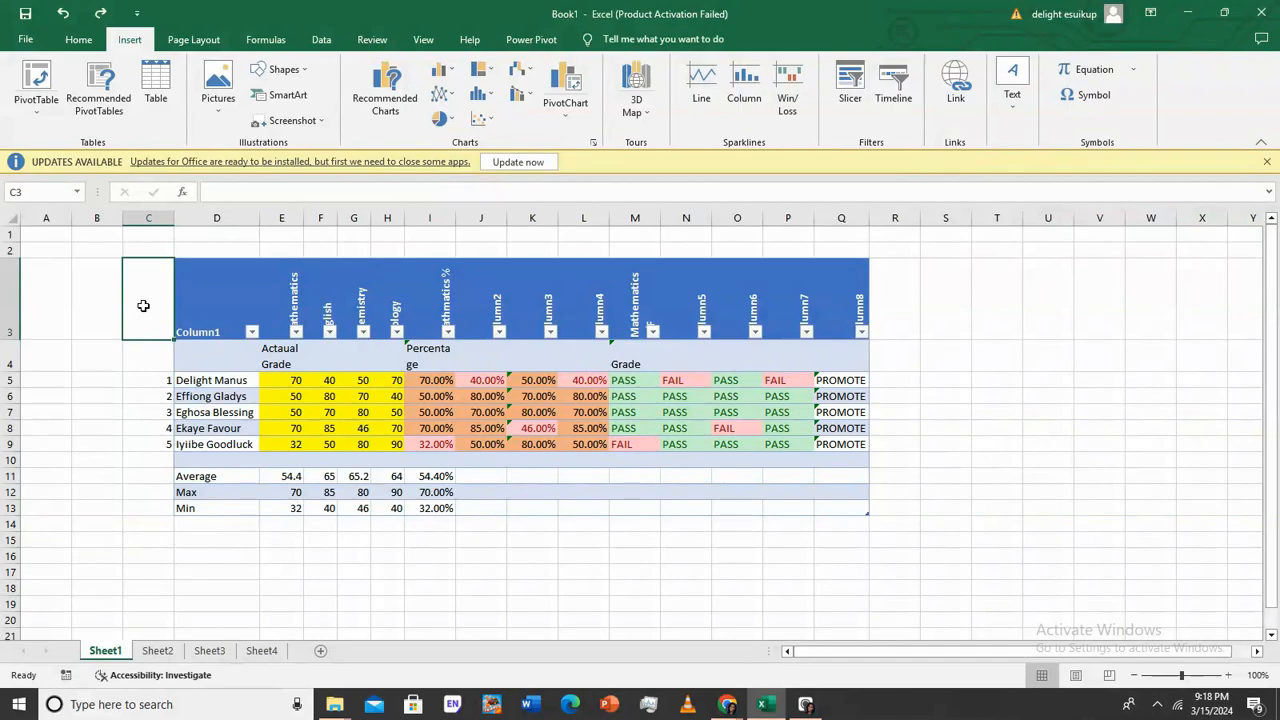
# Enter the heading S/N in C3
pyautogui.write('S')
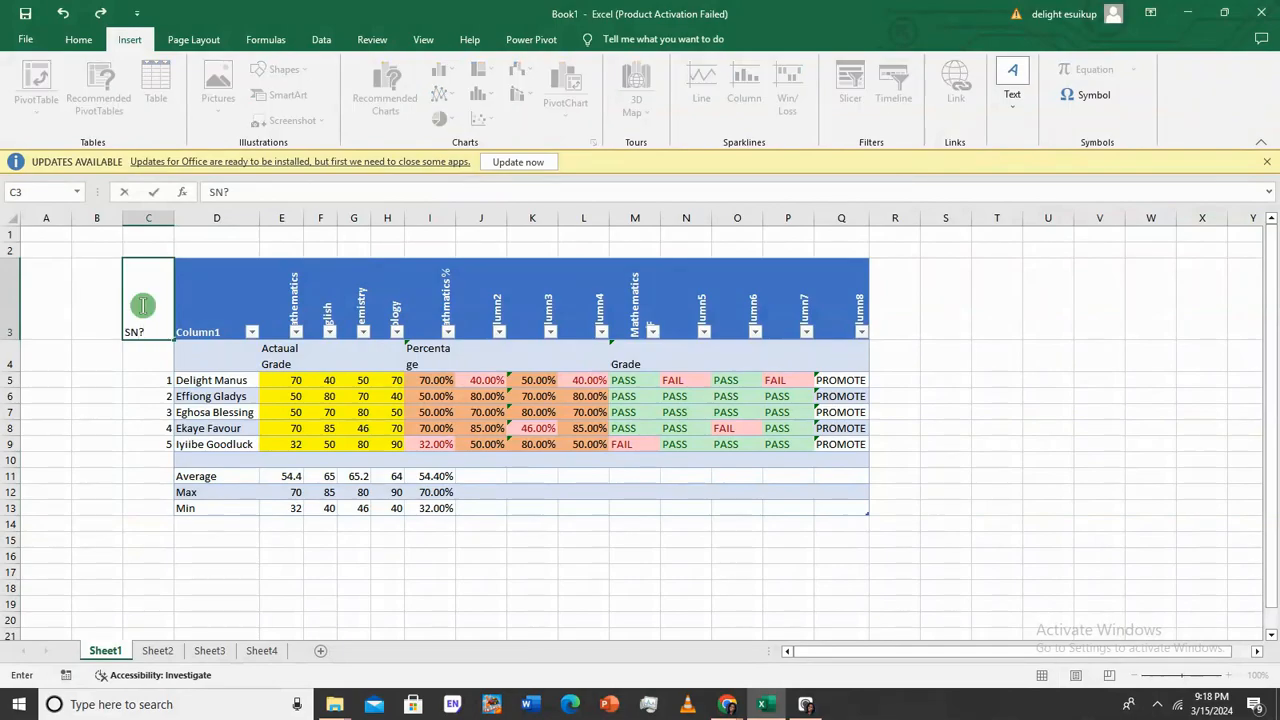
pyautogui.write('/N')
pyautogui.press('Return')
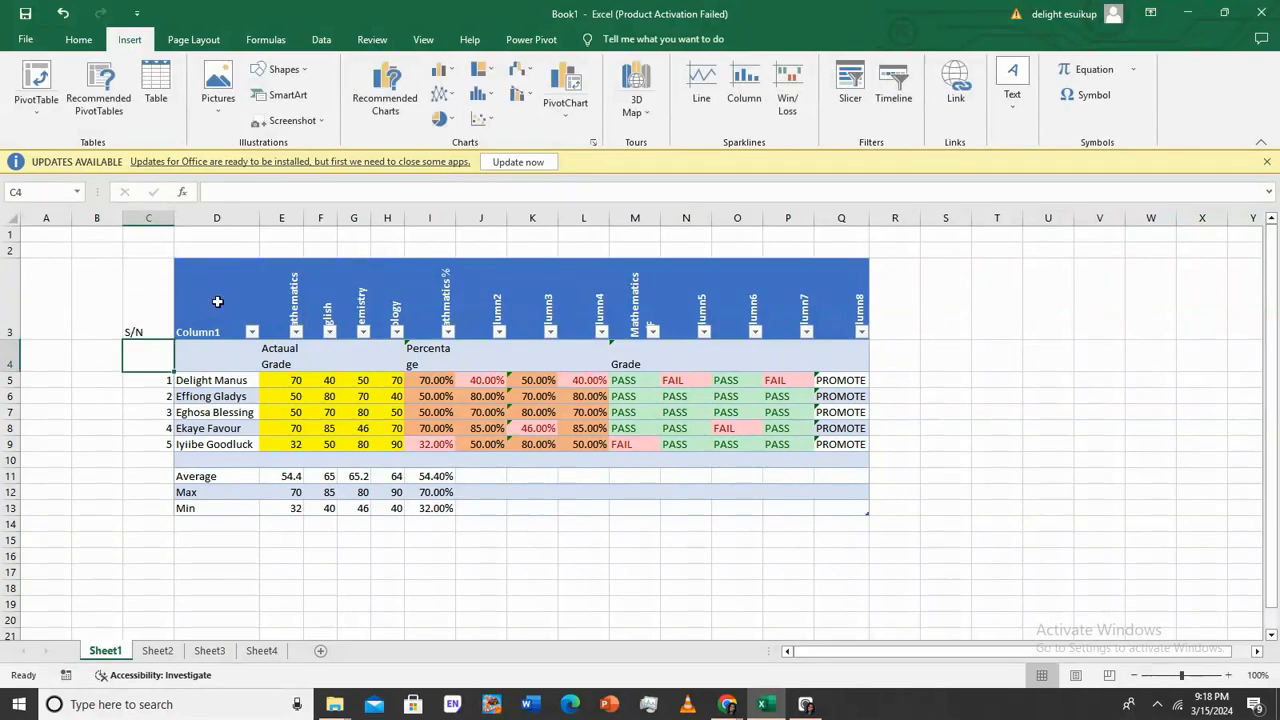
pyautogui.moveTo(221, 296); pyautogui.dragTo(853, 508)
pyautogui.click(157, 381)
# Convert the score table back to a normal range, confirming with Yes
pyautogui.rightClick(856, 511)
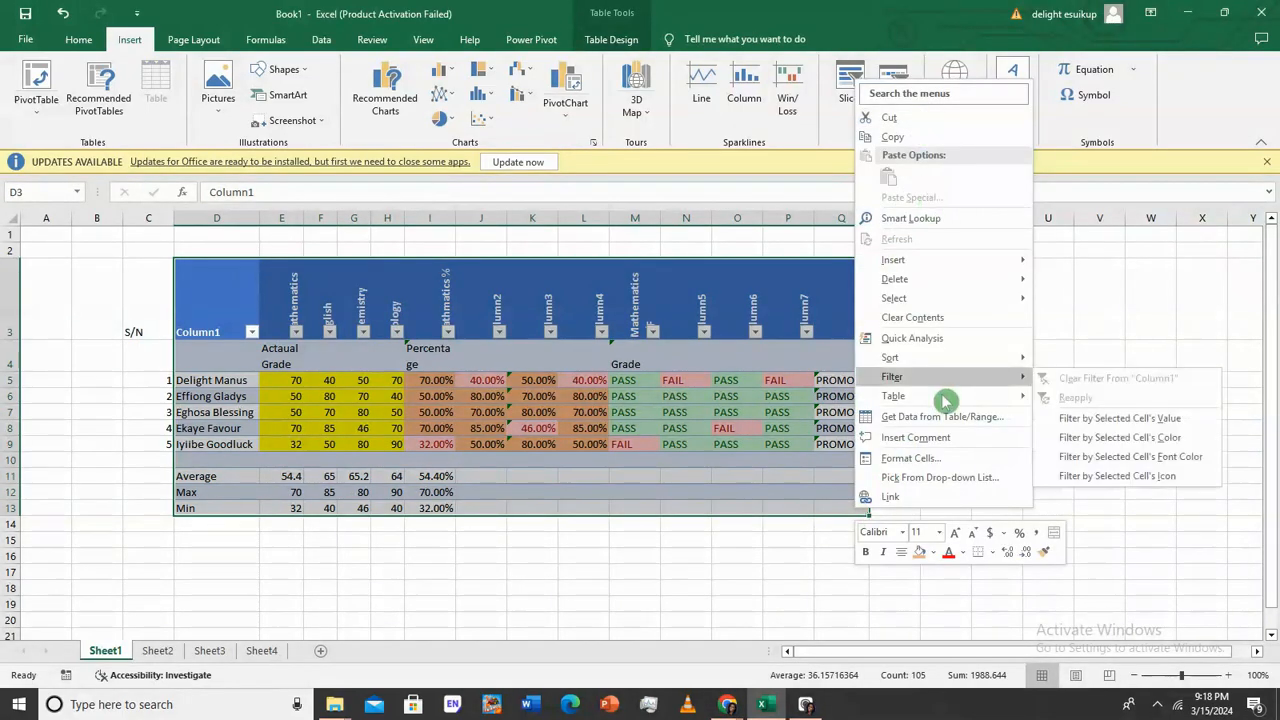
pyautogui.moveTo(952, 404)
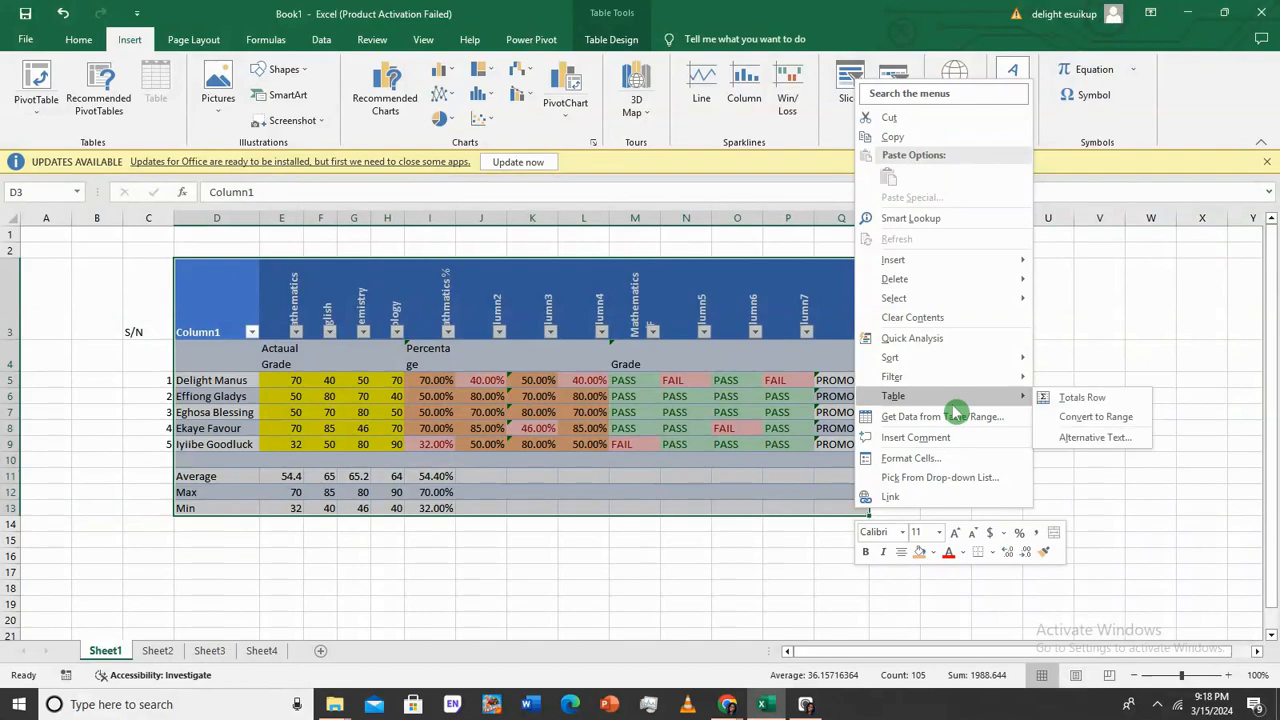
pyautogui.click(1055, 417)
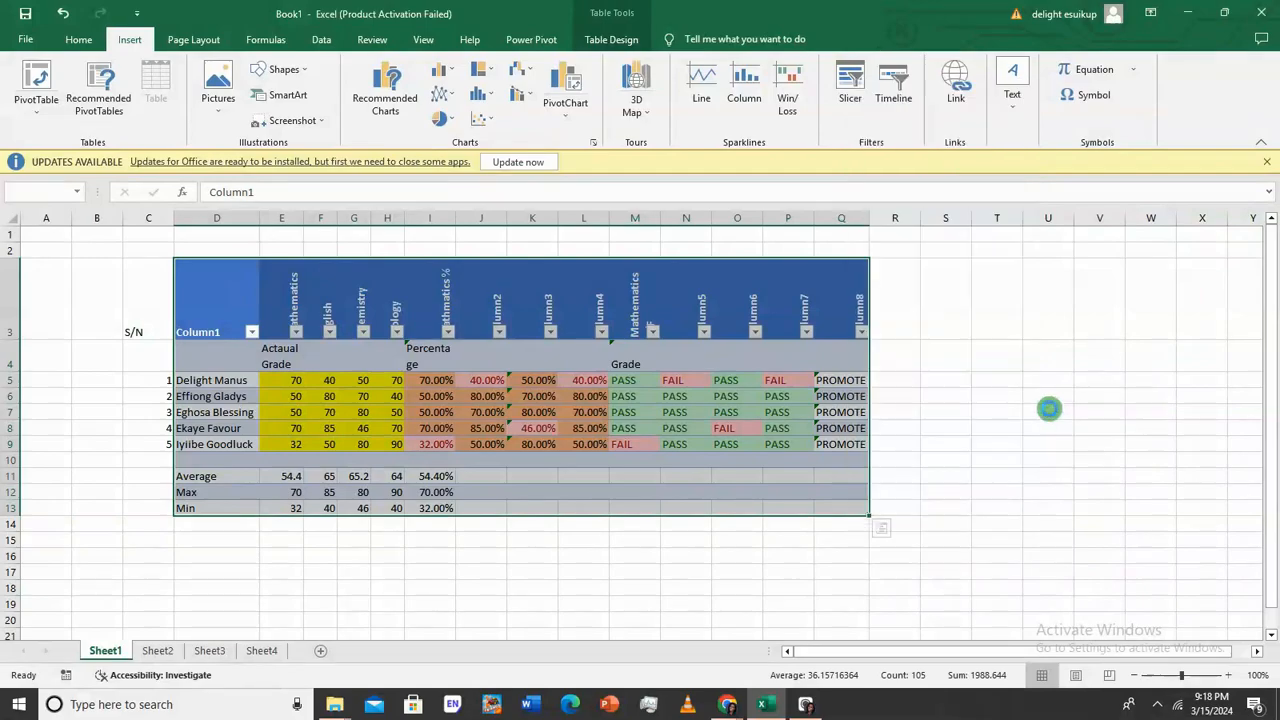
pyautogui.click(618, 399)
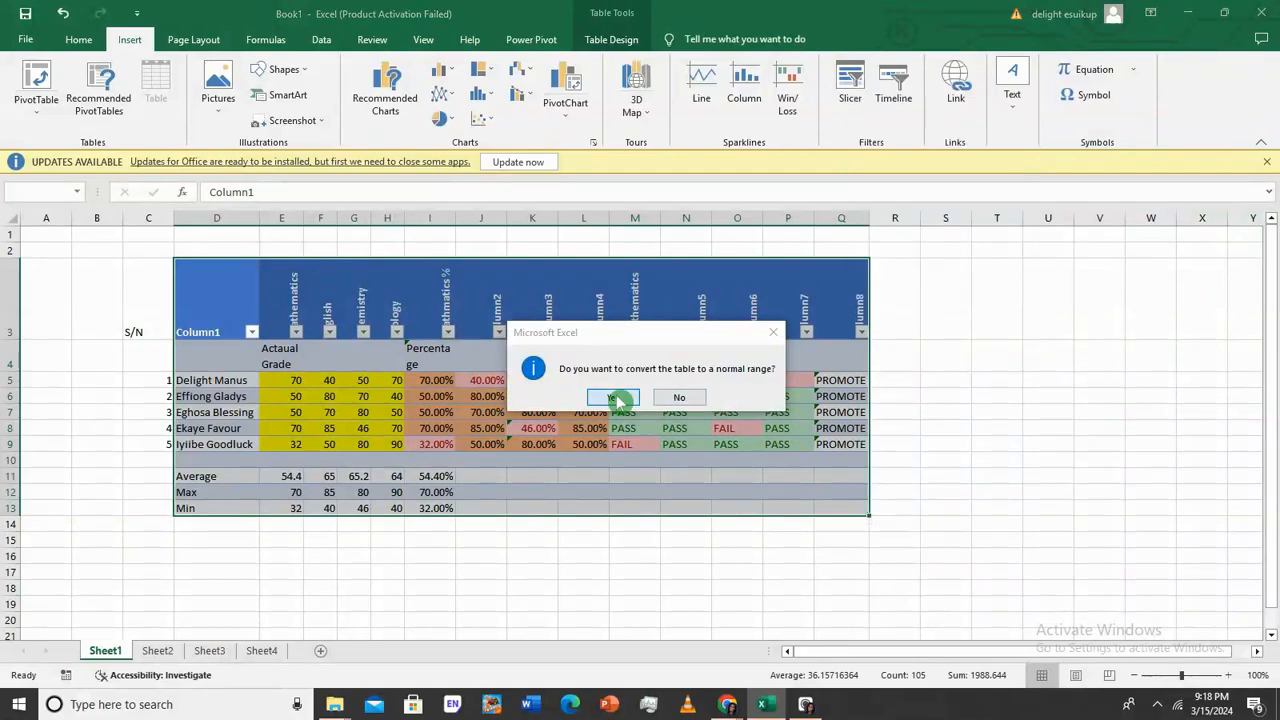
pyautogui.click(1097, 397)
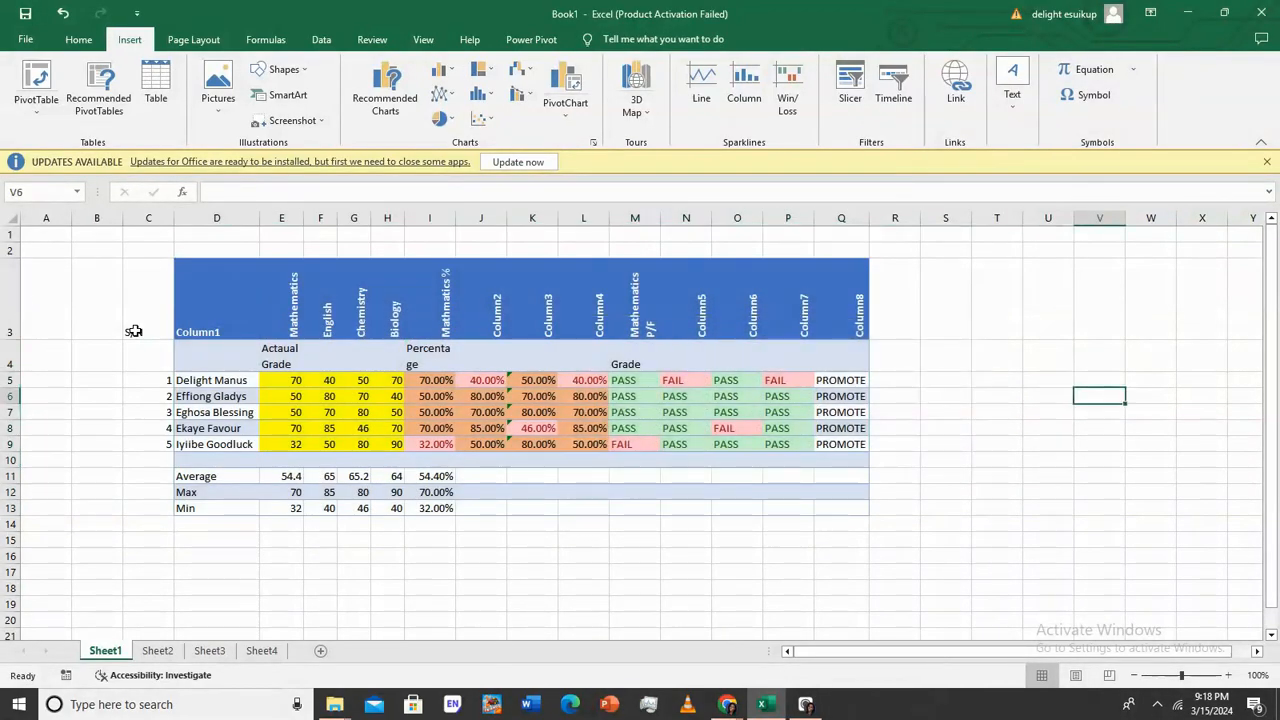
# Make a table from the range C3:Q13
pyautogui.moveTo(164, 322)
pyautogui.mouseDown()
pyautogui.moveTo(250, 358)
pyautogui.moveTo(790, 500)
pyautogui.mouseUp()
pyautogui.moveTo(150, 320); pyautogui.dragTo(846, 509)
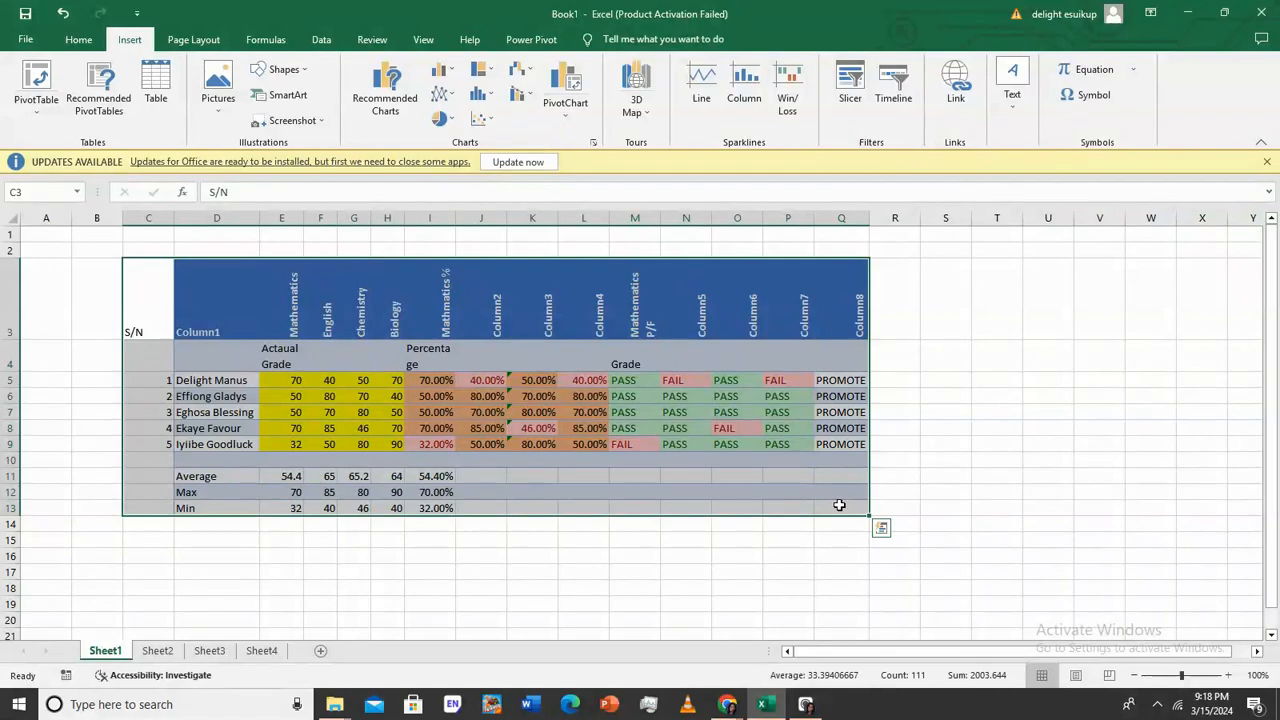
pyautogui.rightClick(840, 506)
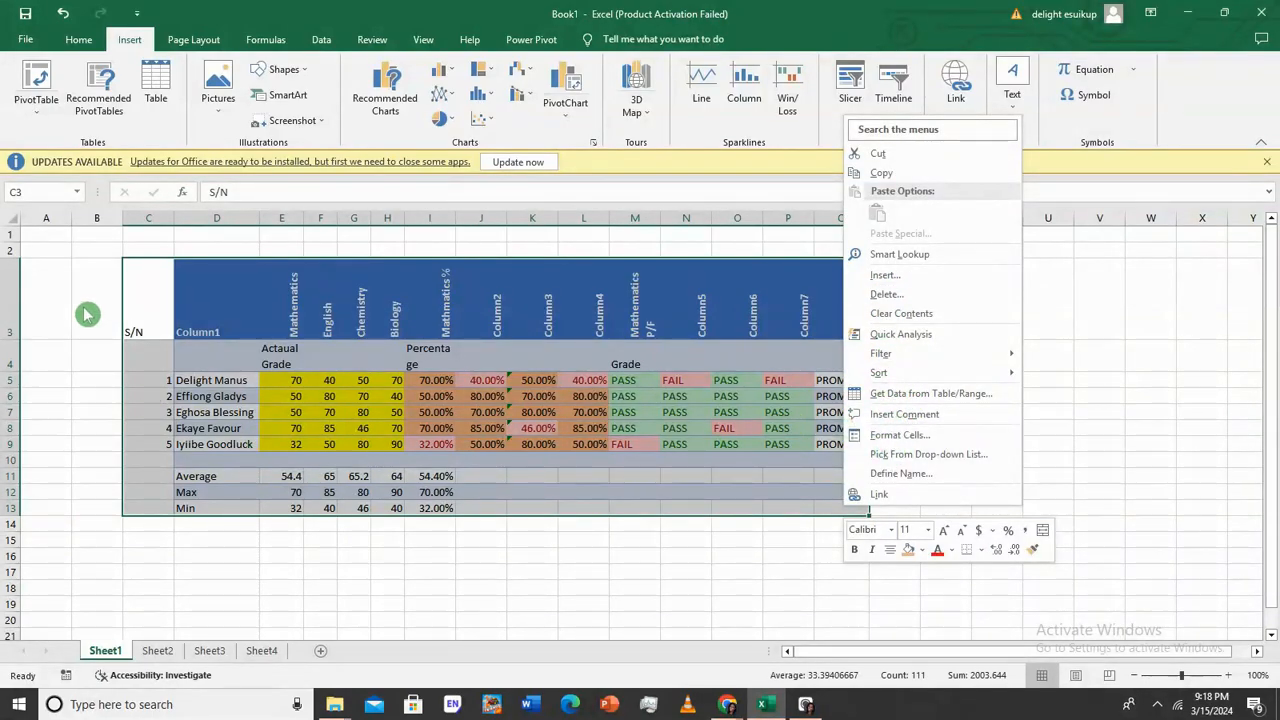
pyautogui.click(148, 103)
pyautogui.click(945, 520)
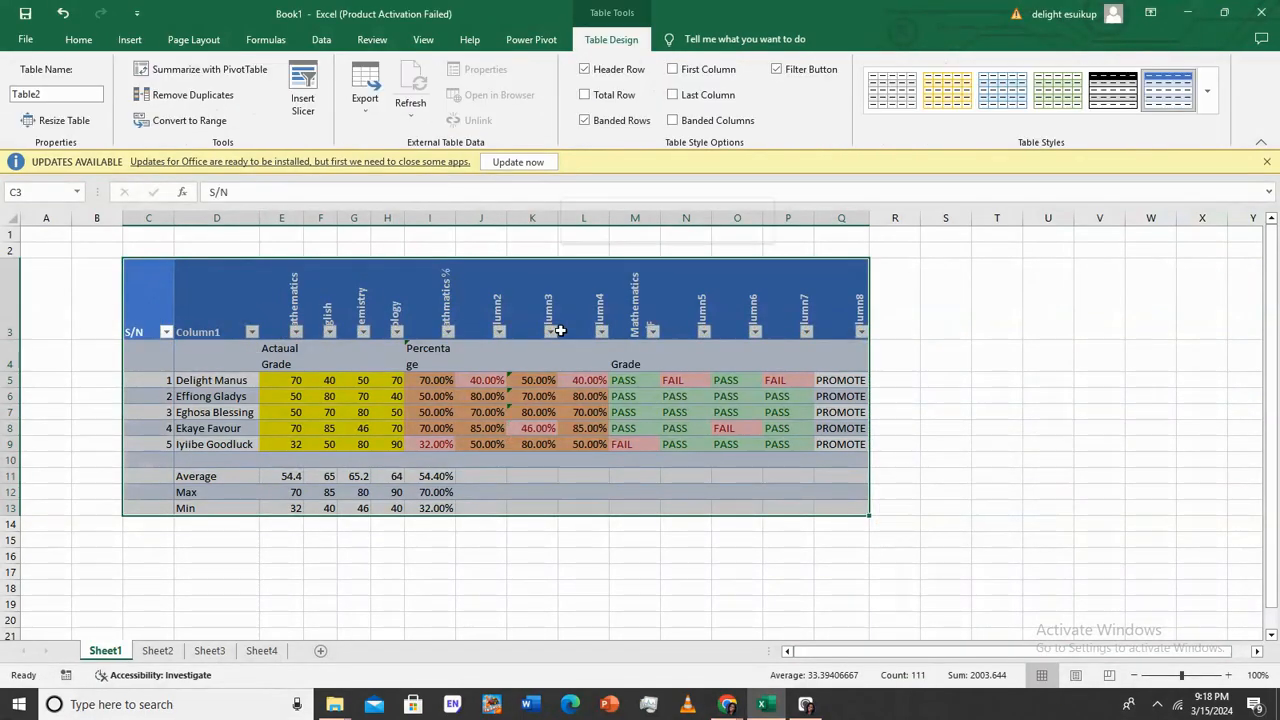
# Convert that new table back to a normal range
pyautogui.rightClick(560, 330)
pyautogui.moveTo(682, 575)
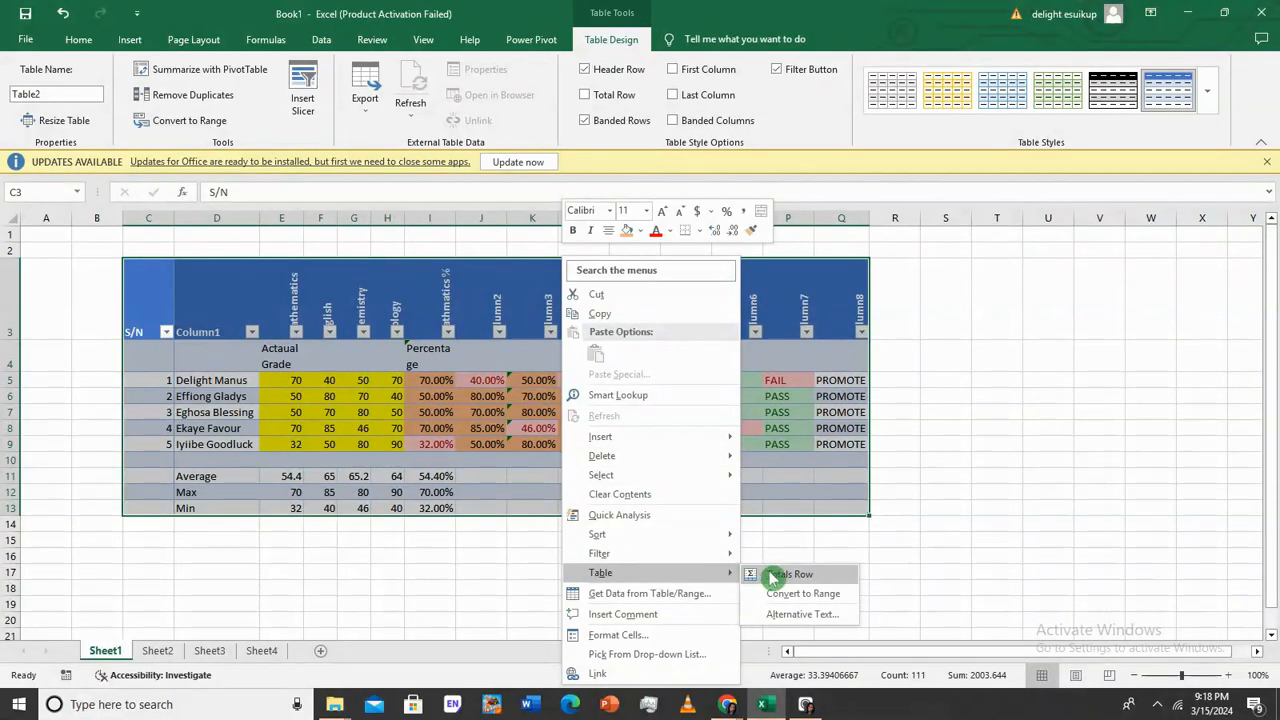
pyautogui.click(803, 594)
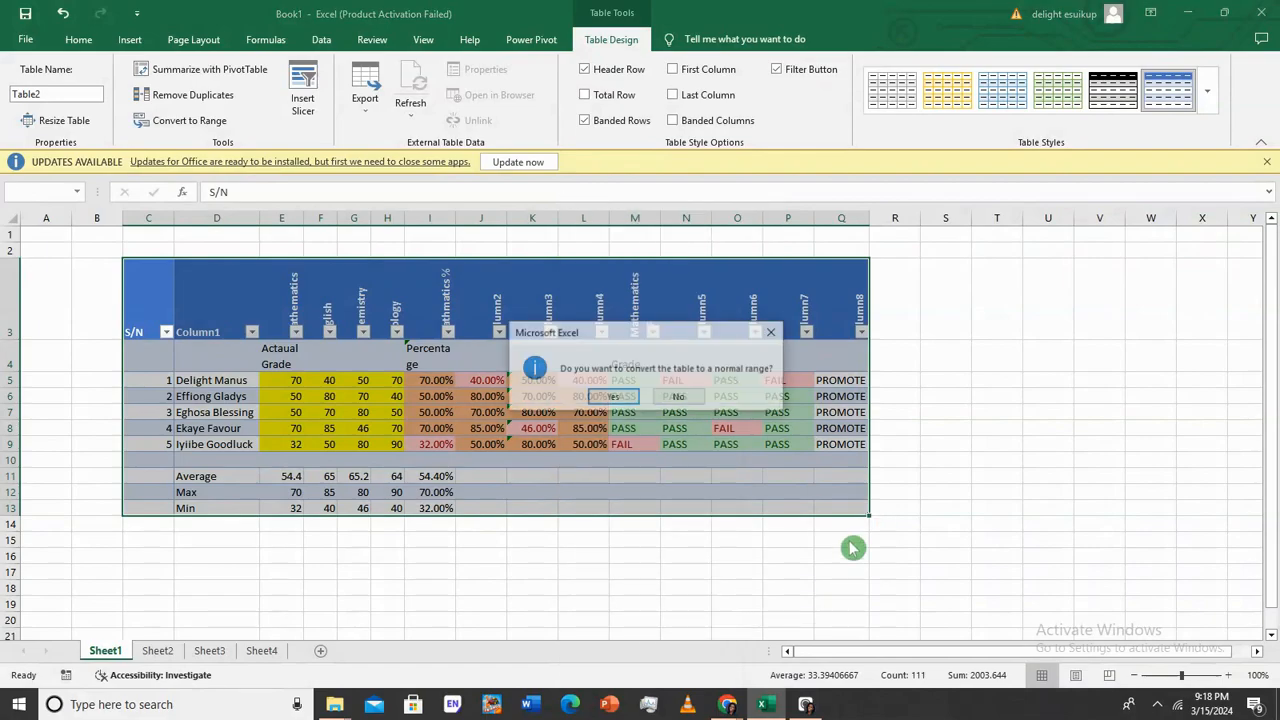
pyautogui.click(614, 398)
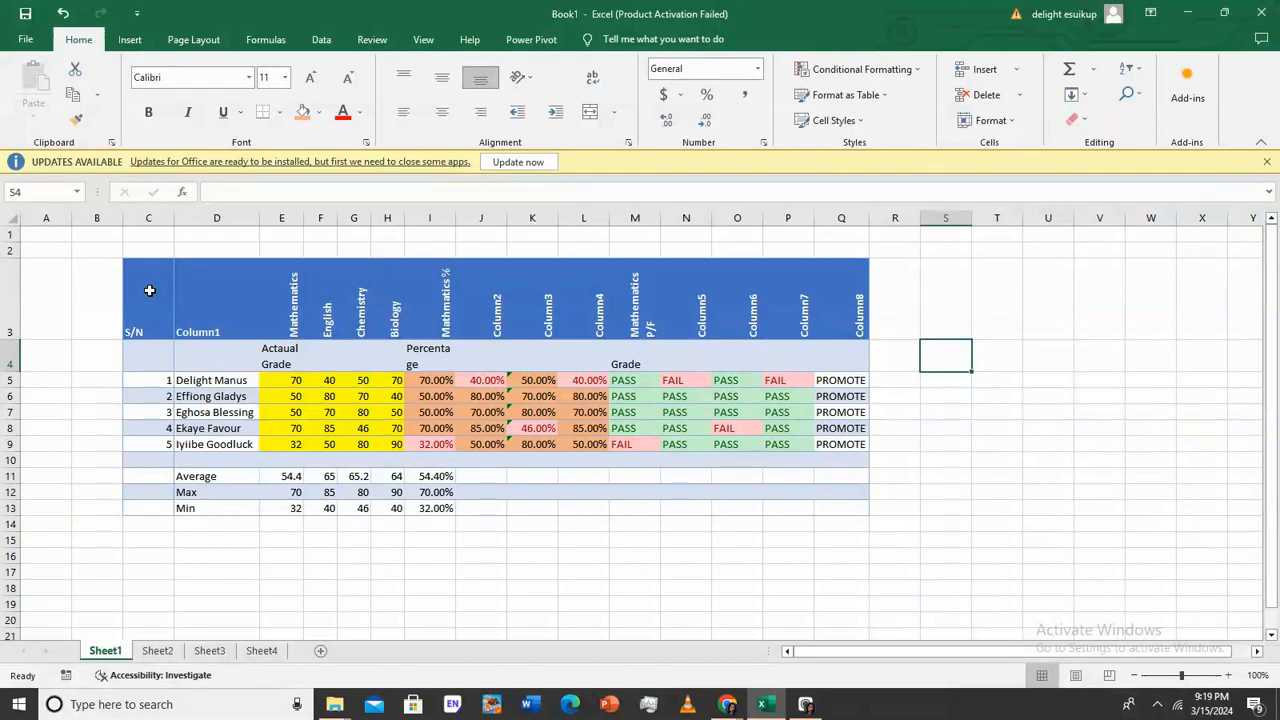
# Turn C3:Q13 into the table Table3 using Insert > Table
pyautogui.moveTo(149, 290); pyautogui.dragTo(850, 510)
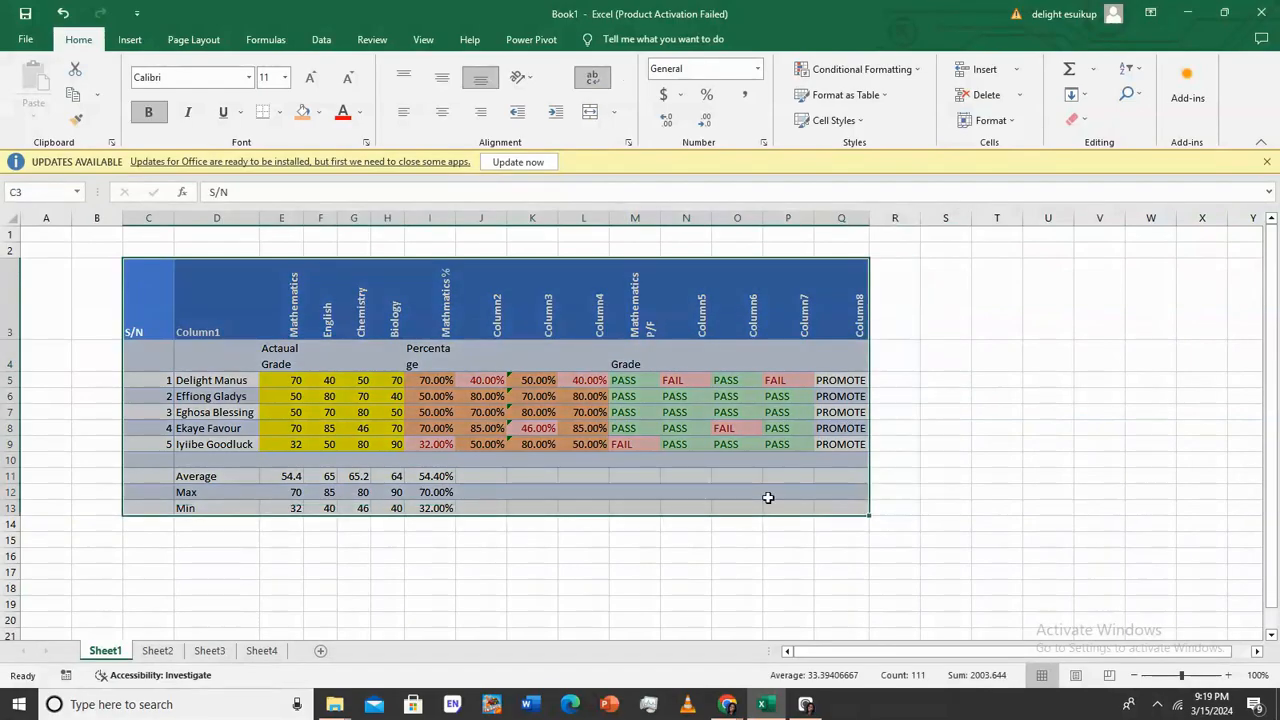
pyautogui.click(129, 39)
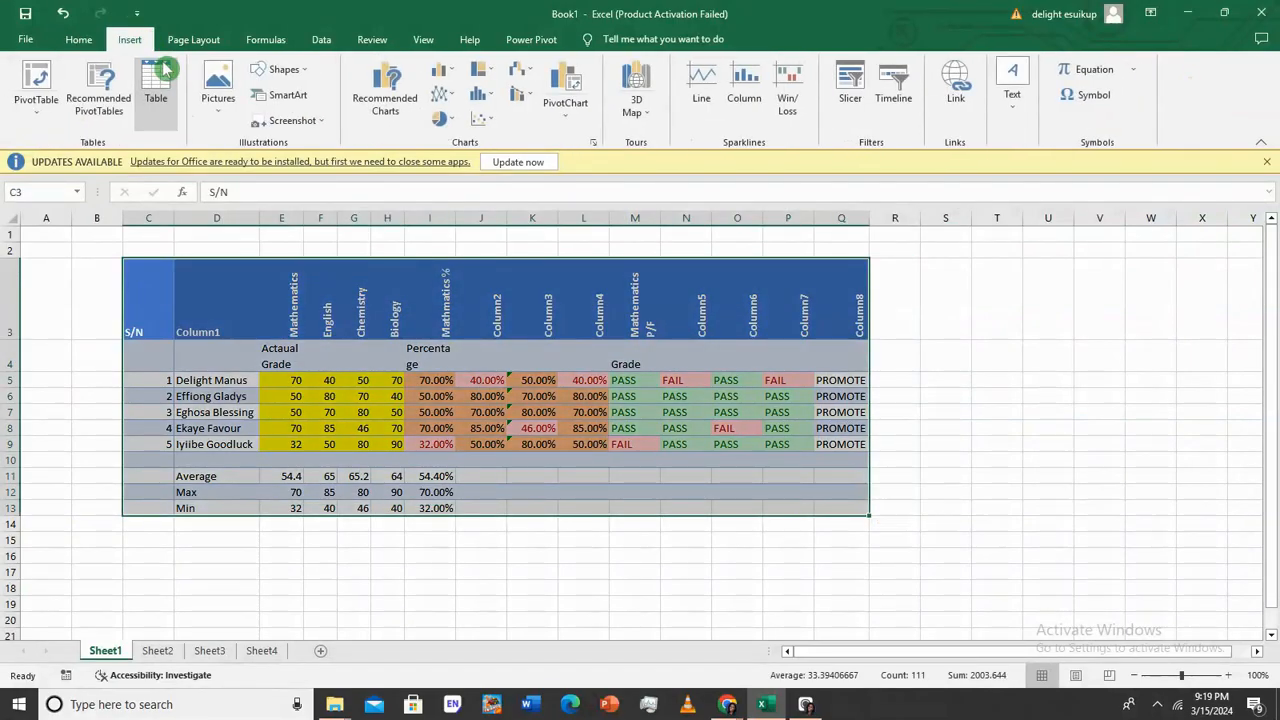
pyautogui.click(160, 75)
pyautogui.click(940, 518)
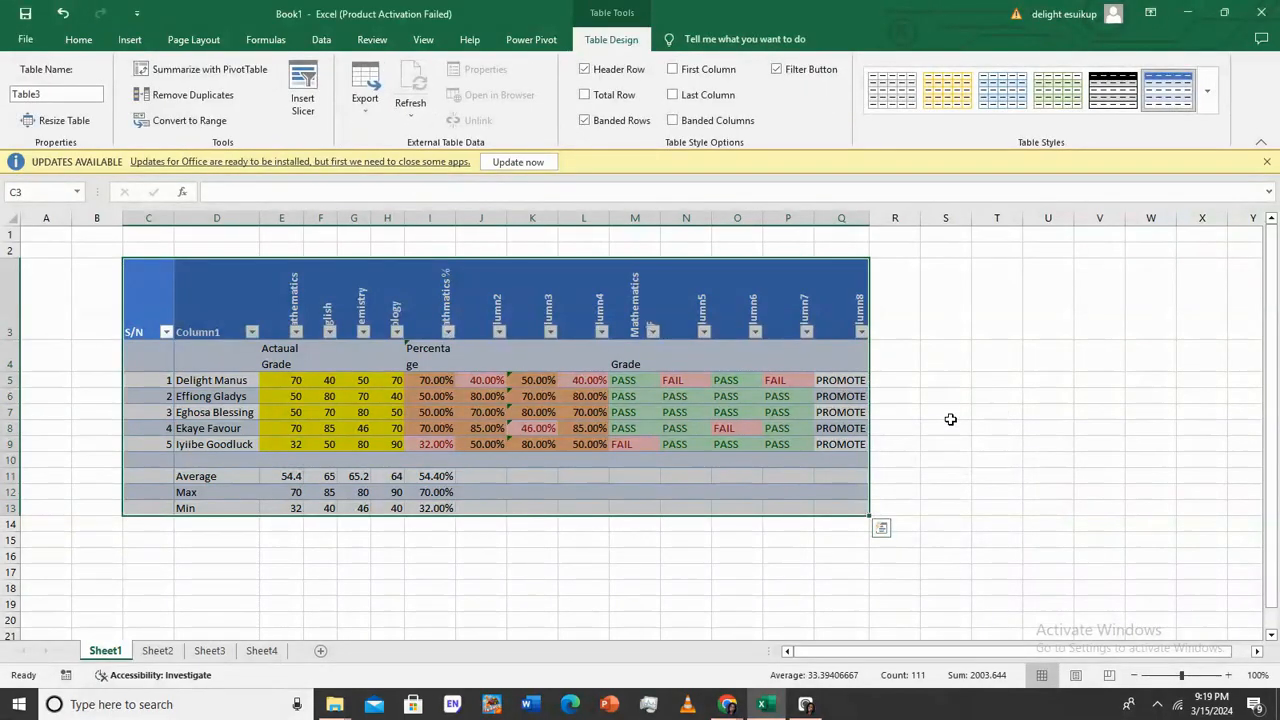
pyautogui.click(951, 422)
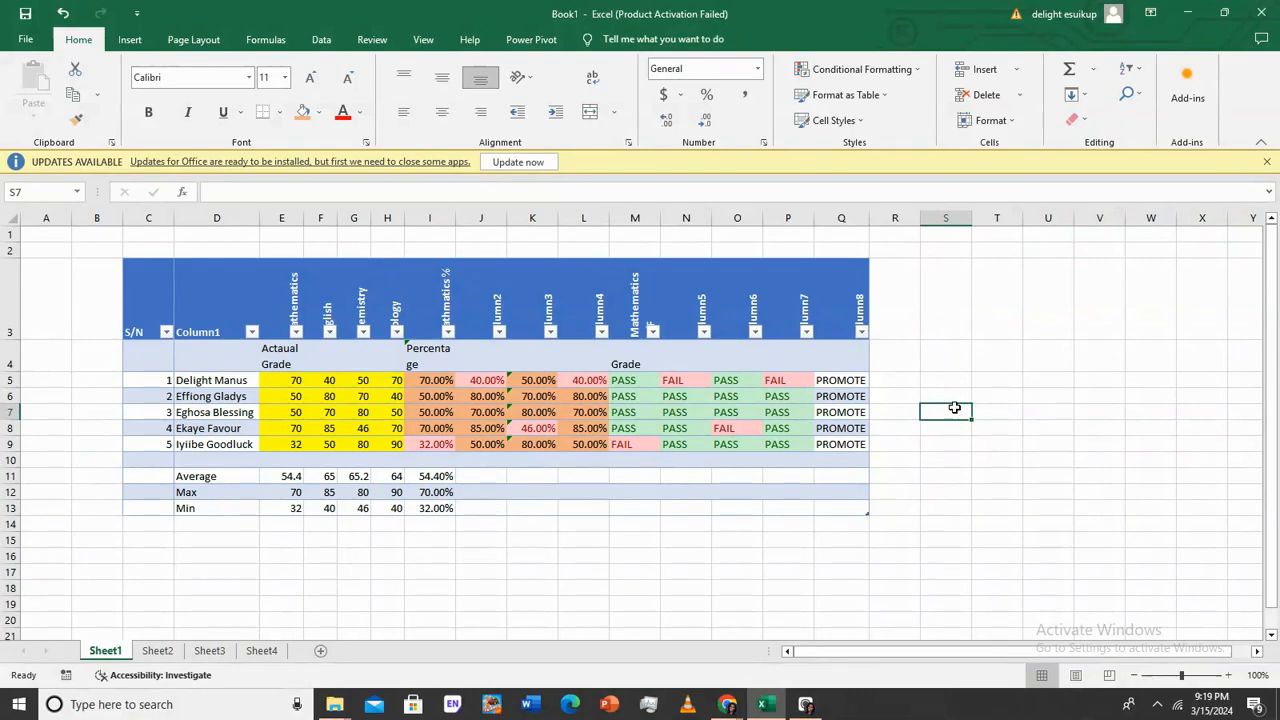
# Add the labels s/n in S7 and name in S8
pyautogui.write('s/n')
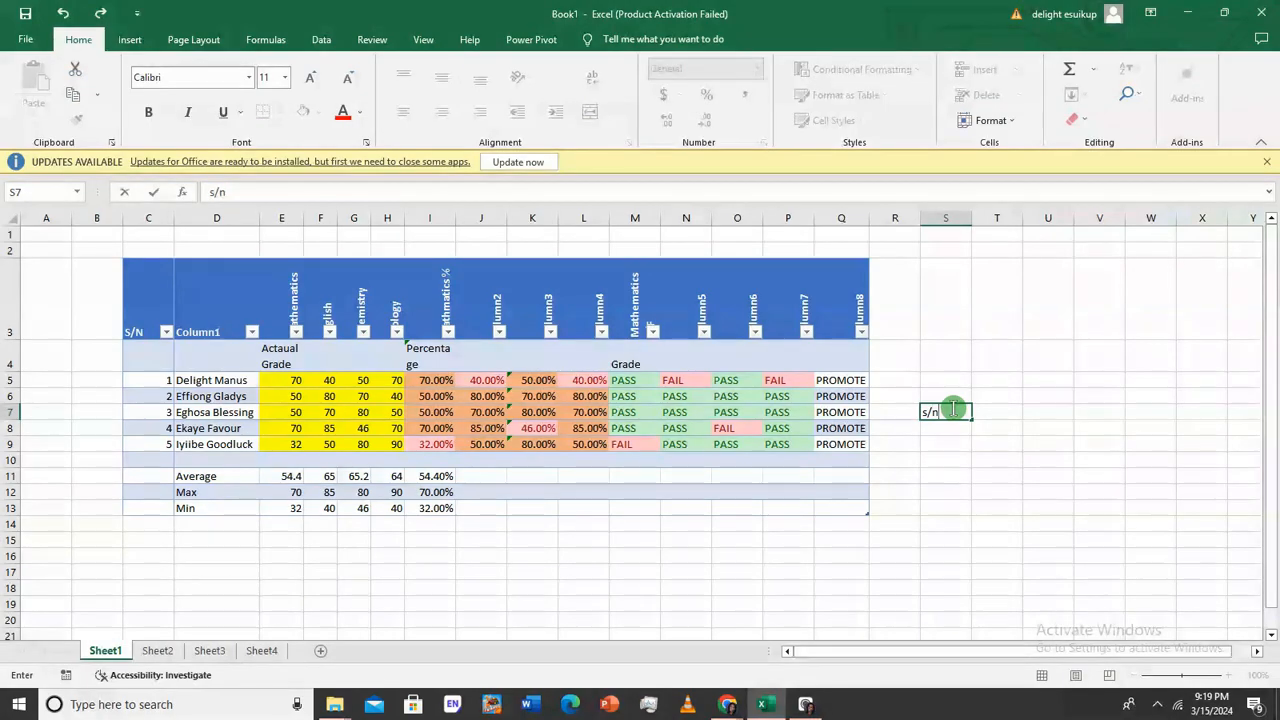
pyautogui.press('Return')
pyautogui.write('name')
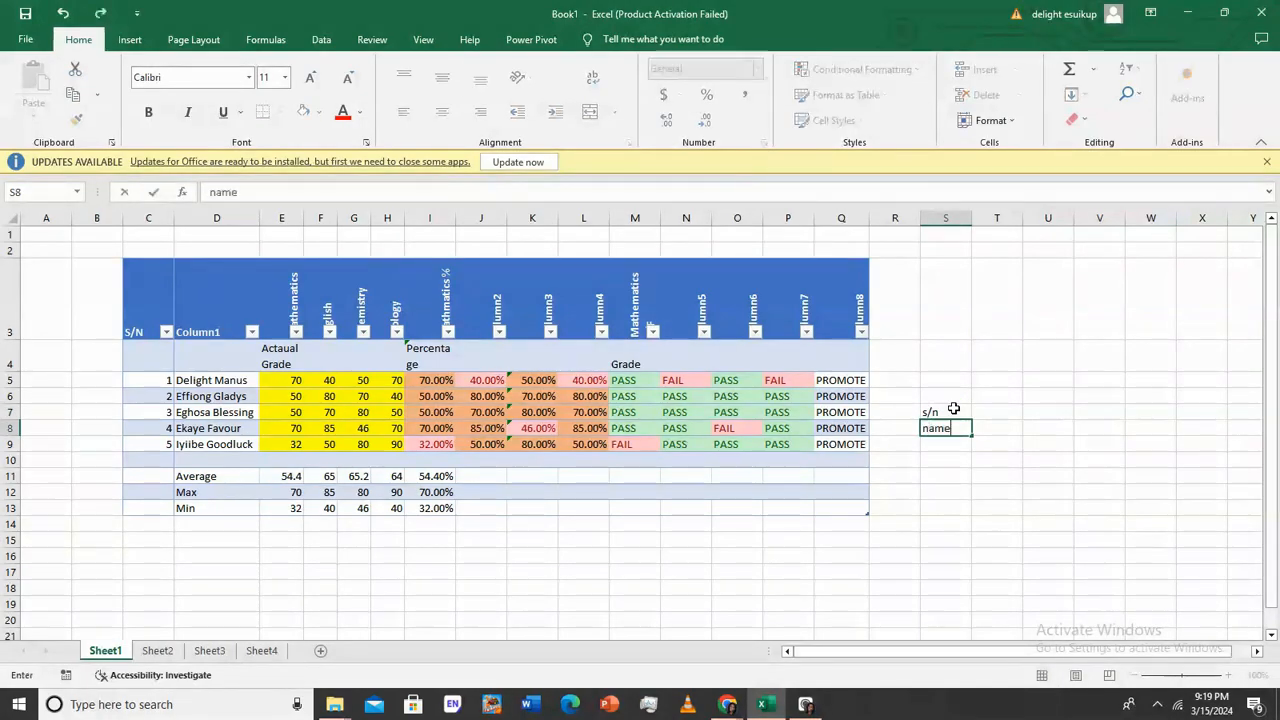
pyautogui.press('Return')
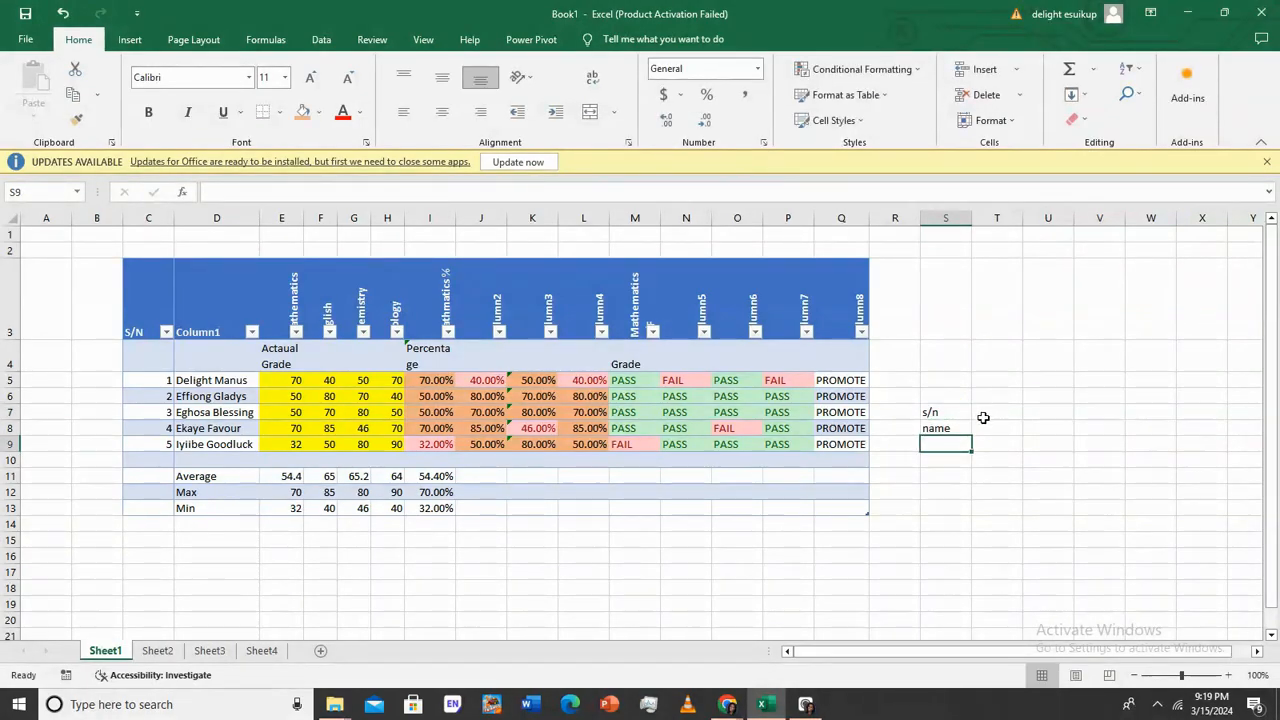
# Enter =VLOOKUP(T7,Table3[#All],2) in T8
pyautogui.click(1002, 412)
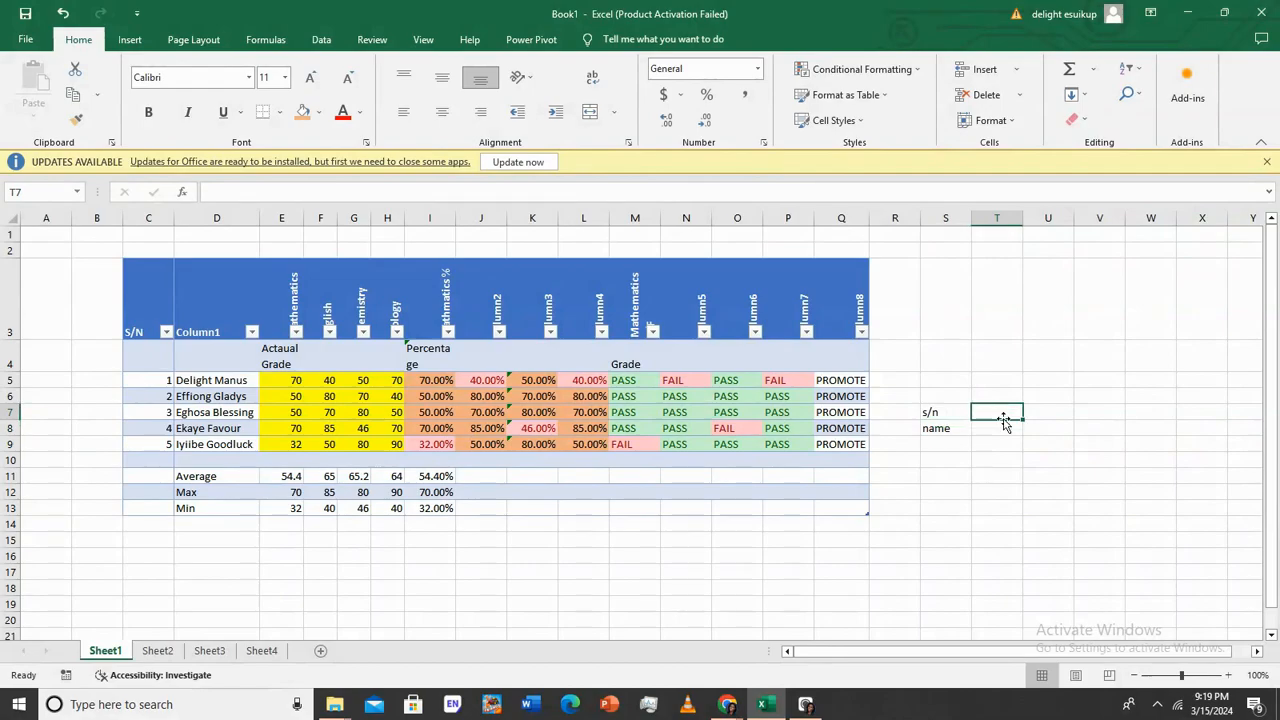
pyautogui.click(1000, 429)
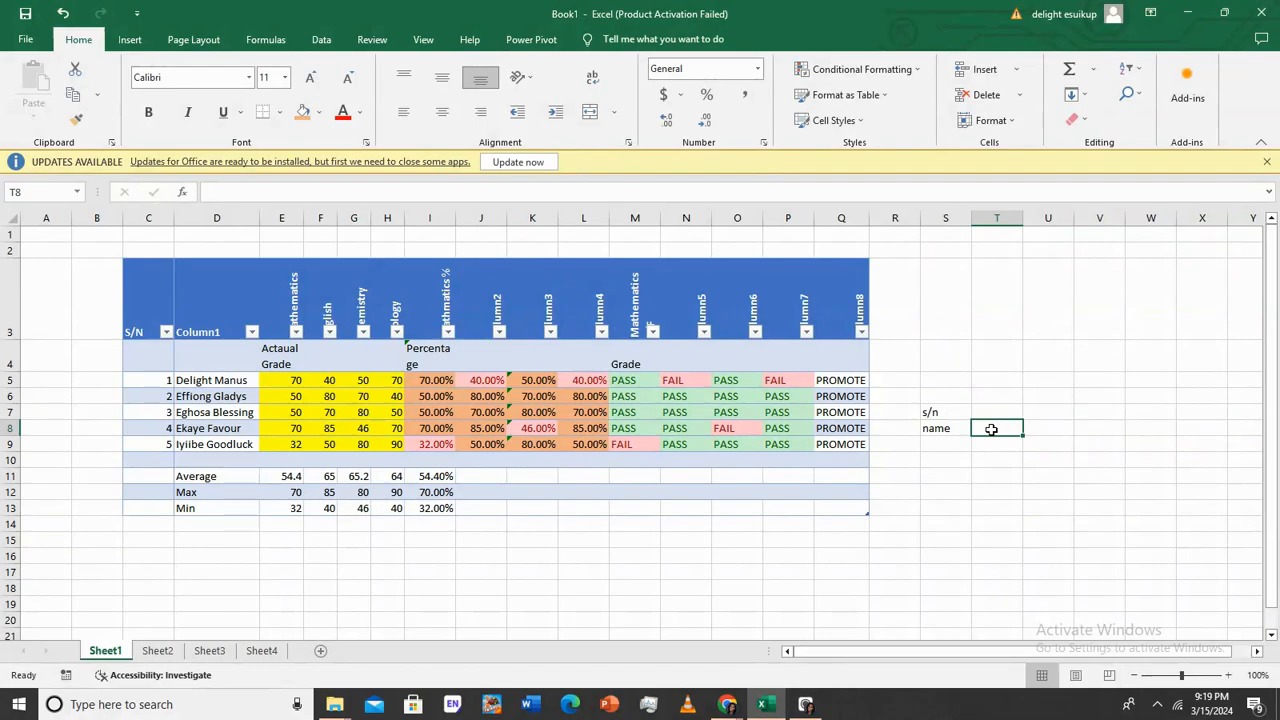
pyautogui.write('=')
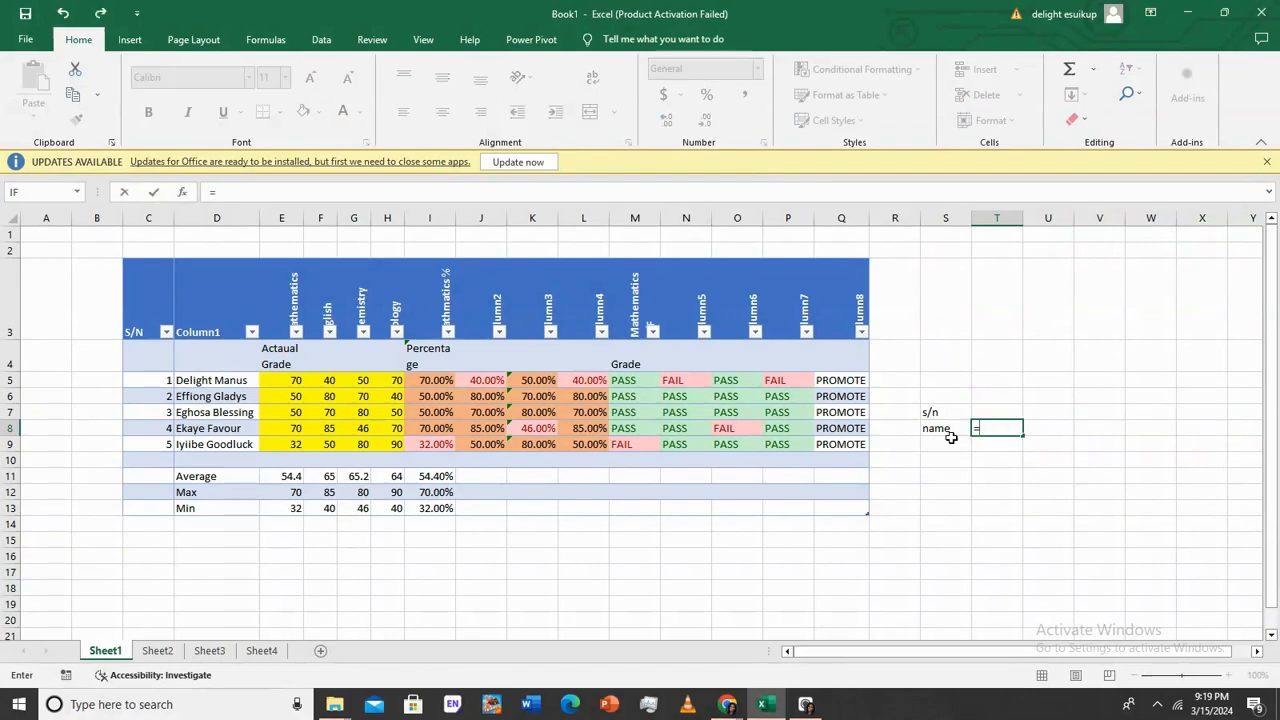
pyautogui.write('vlook')
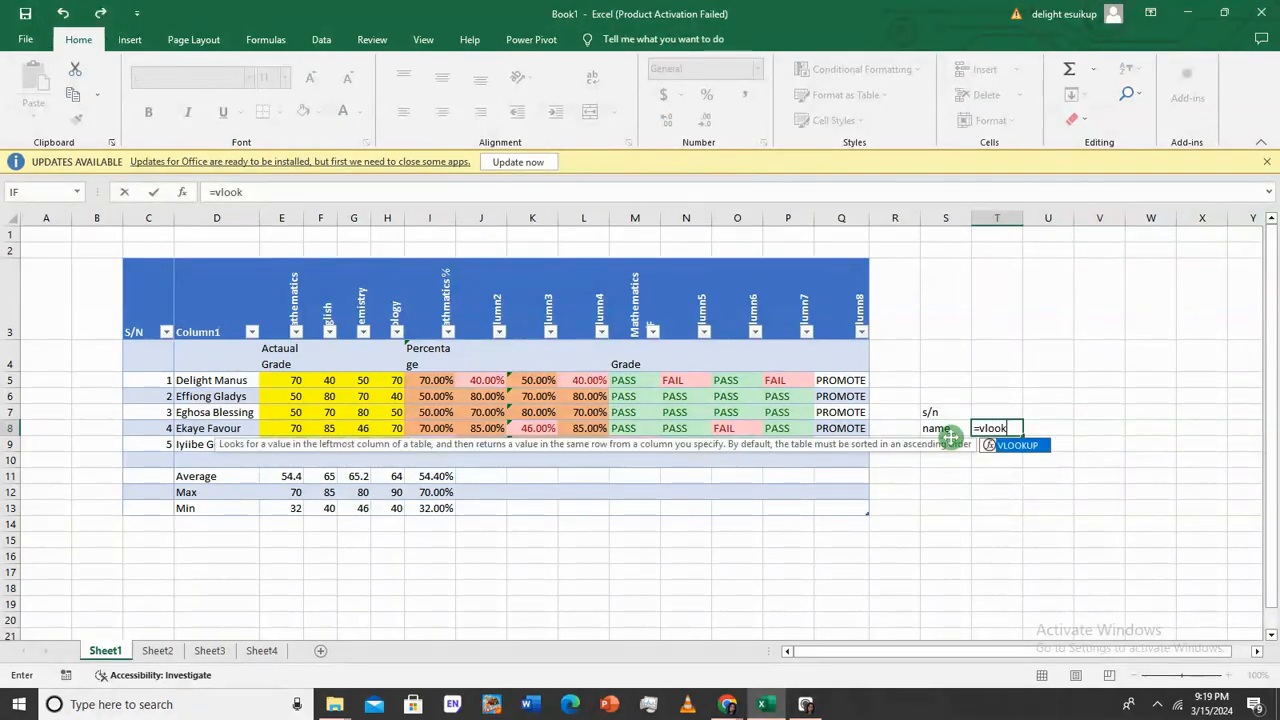
pyautogui.doubleClick(1022, 445)
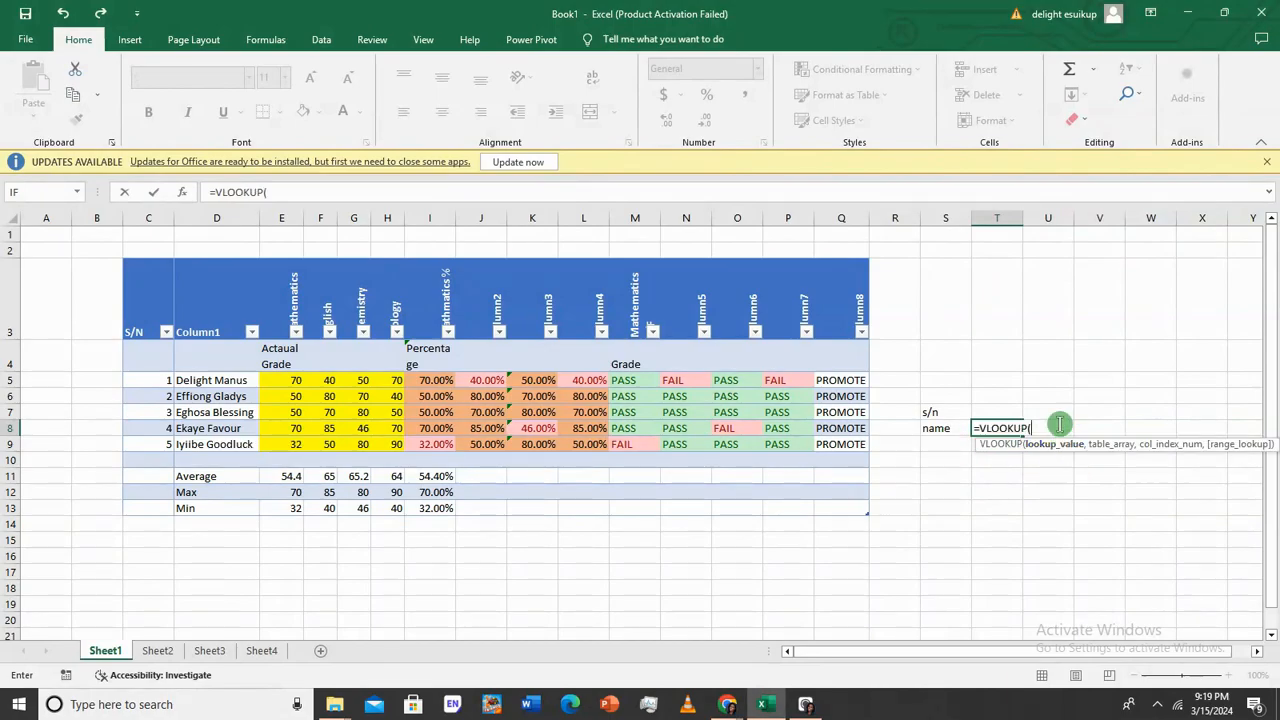
pyautogui.click(997, 412)
pyautogui.write(',')
pyautogui.moveTo(157, 304); pyautogui.dragTo(850, 508)
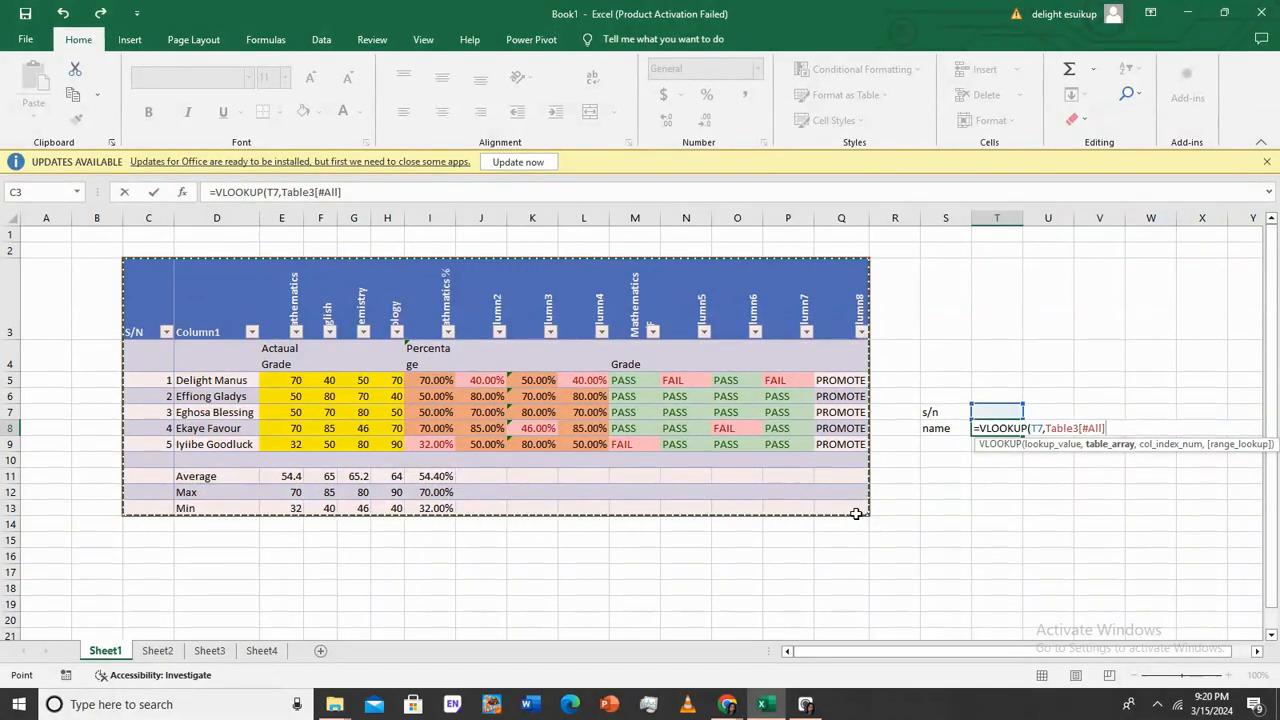
pyautogui.write(',')
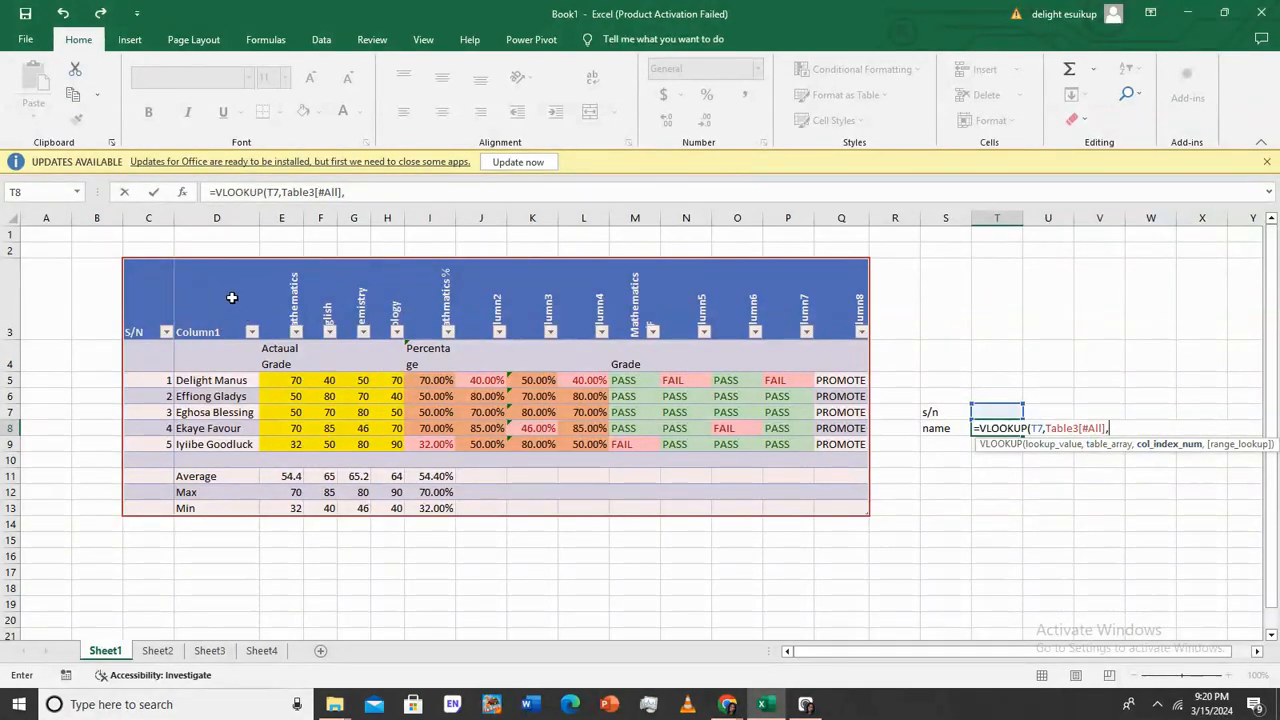
pyautogui.moveTo(227, 287); pyautogui.dragTo(215, 428)
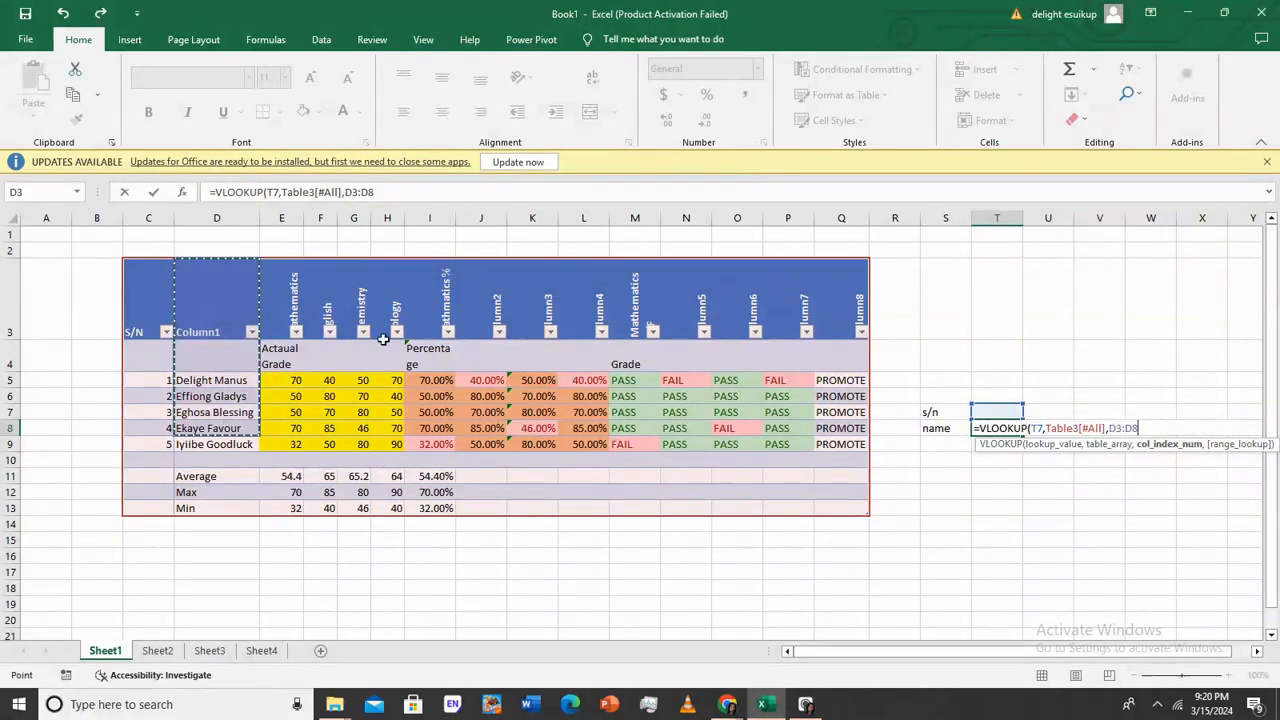
pyautogui.press('BackSpace')
pyautogui.press('BackSpace')
pyautogui.press('BackSpace')
pyautogui.press('BackSpace')
pyautogui.press('BackSpace')
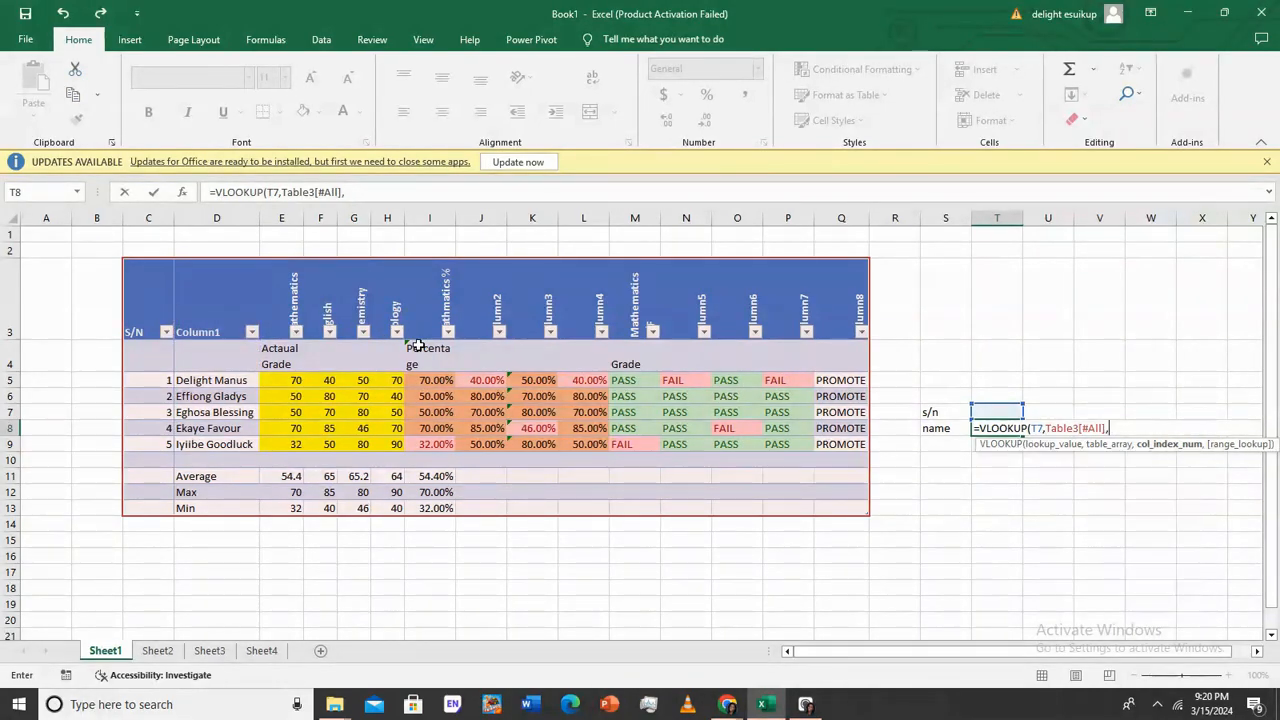
pyautogui.write('2')
pyautogui.press('Return')
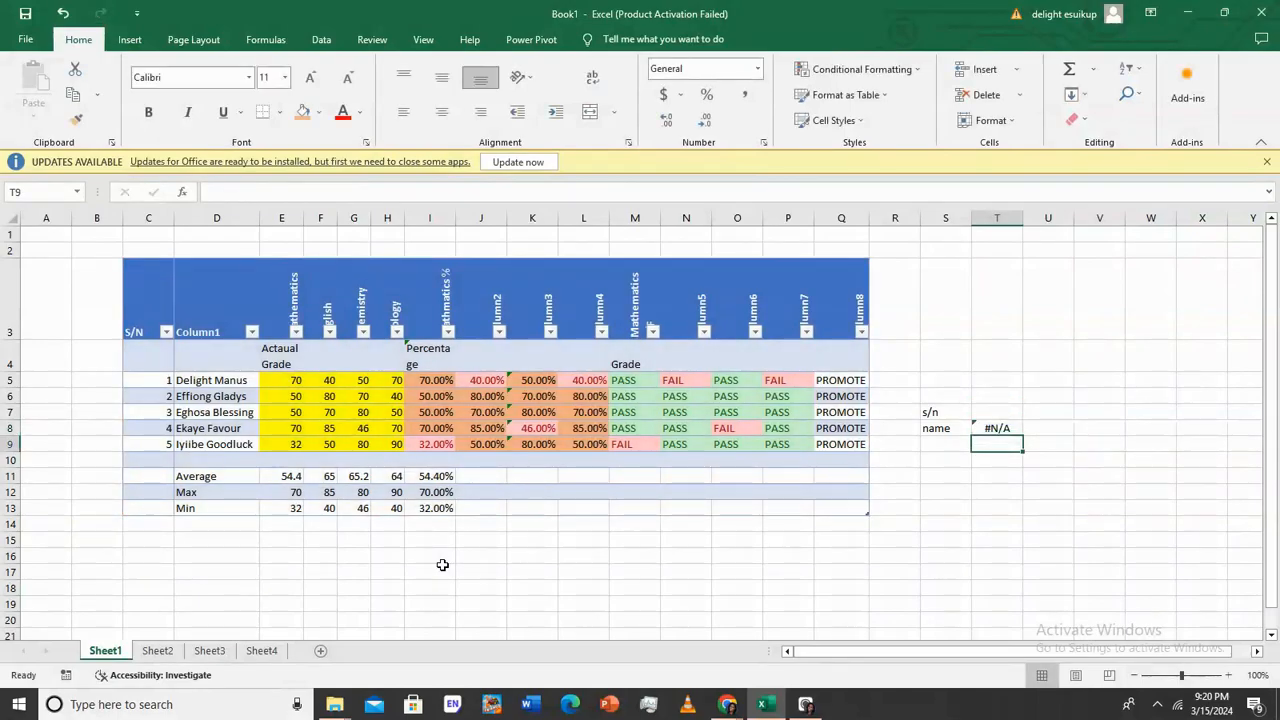
# Test the lookup by entering serial numbers 4, then 1, in T7
pyautogui.click(997, 408)
pyautogui.write('4')
pyautogui.press('Return')
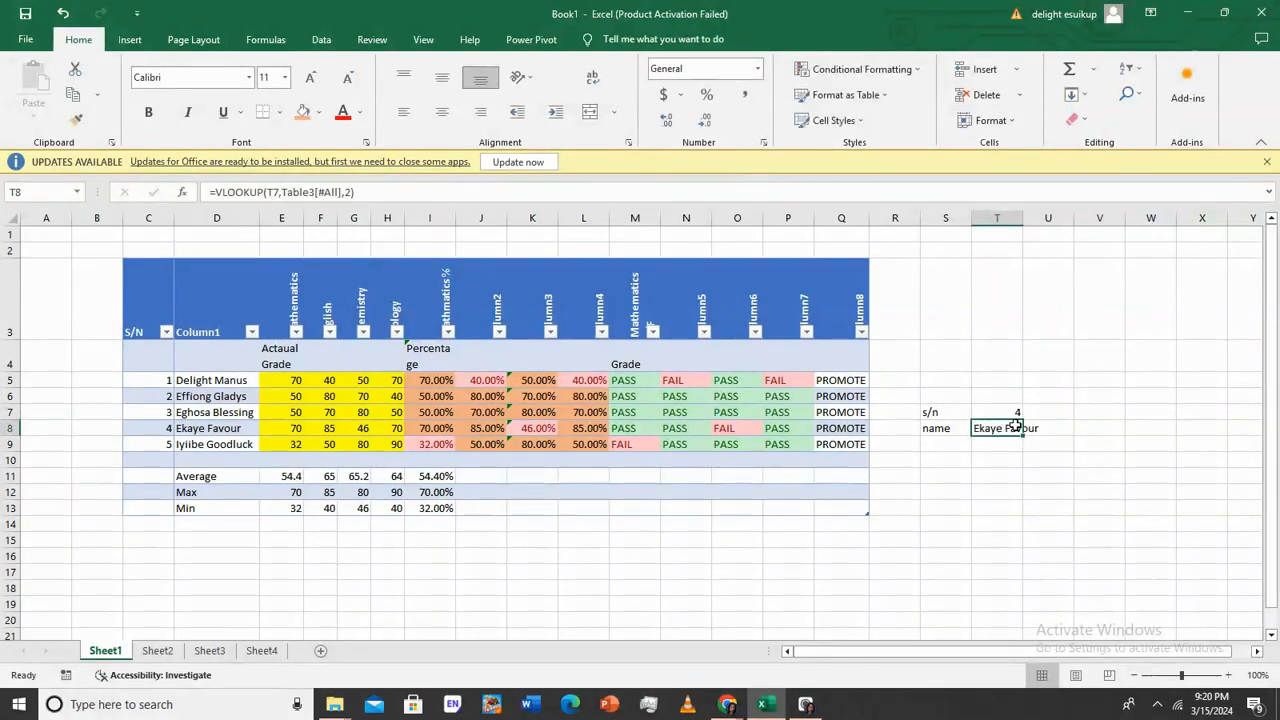
pyautogui.click(10, 428)
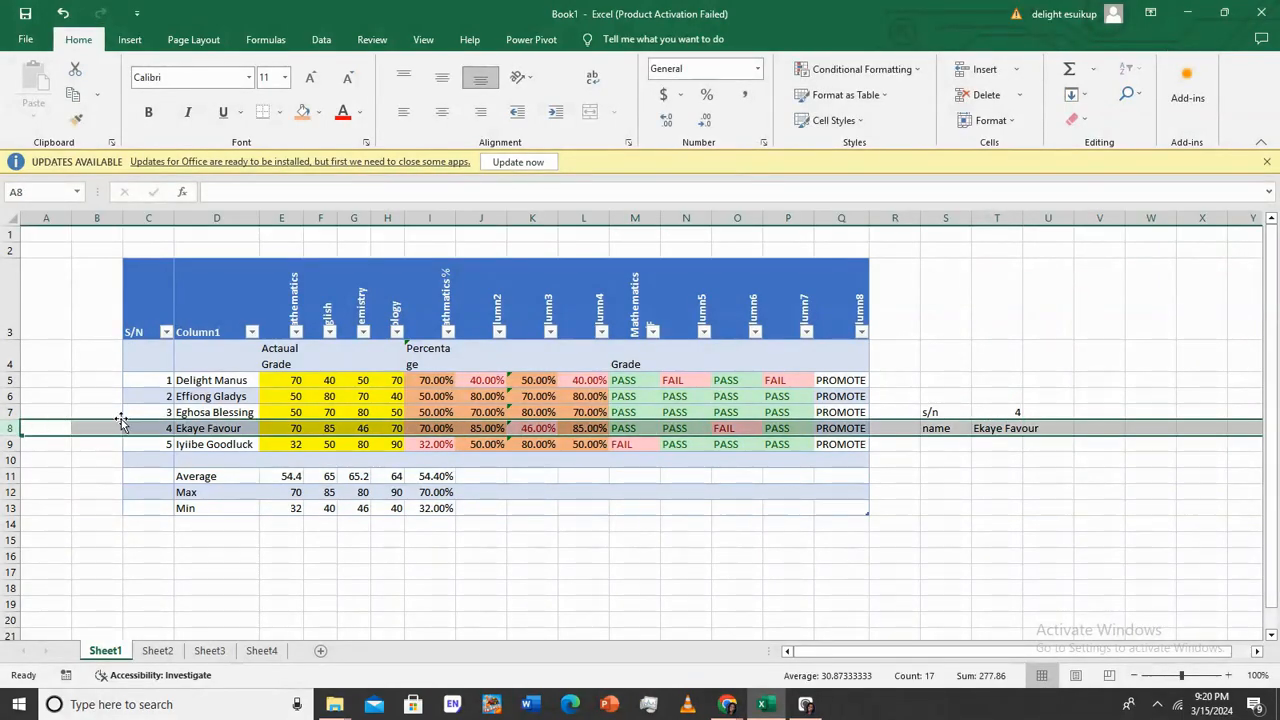
pyautogui.click(1013, 411)
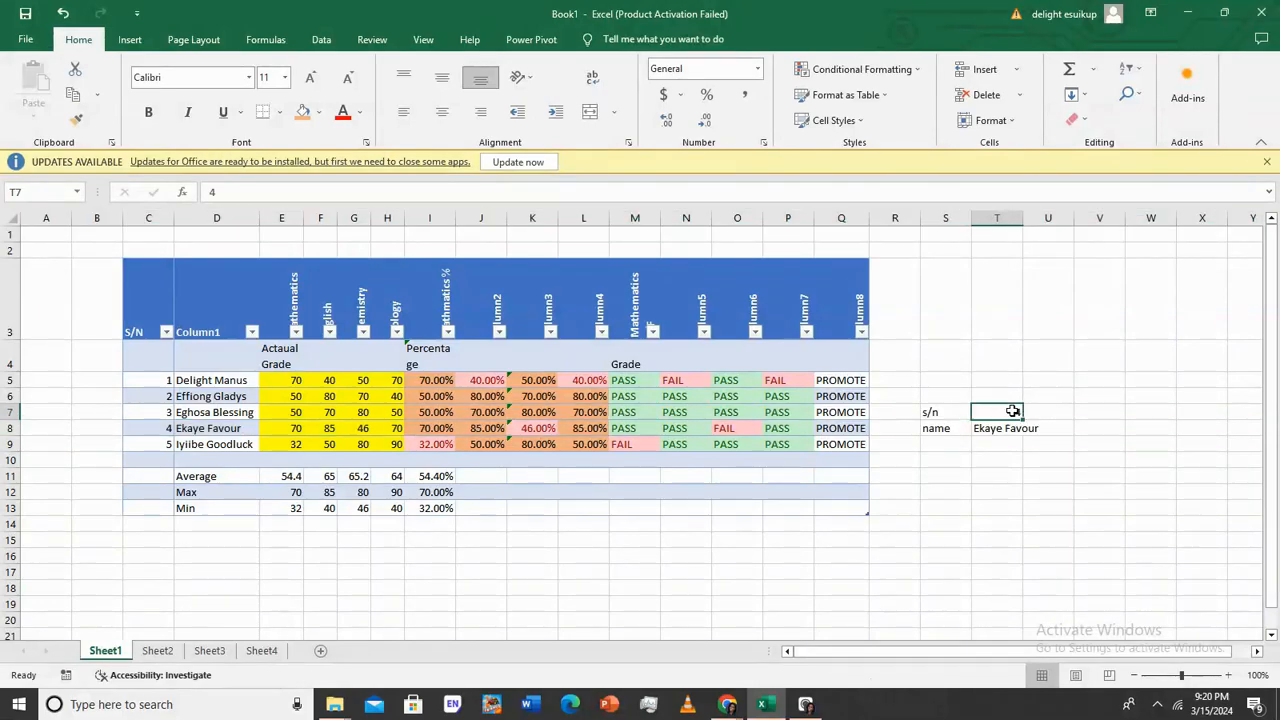
pyautogui.write('1')
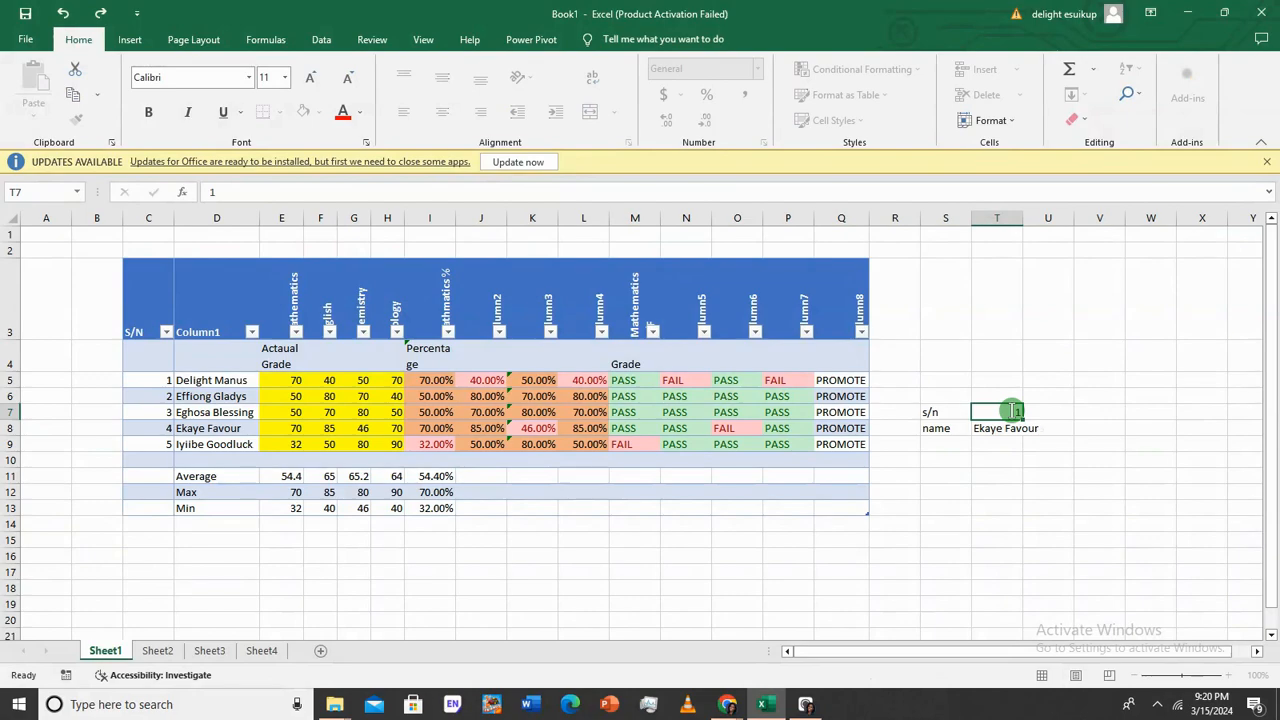
pyautogui.press('Return')
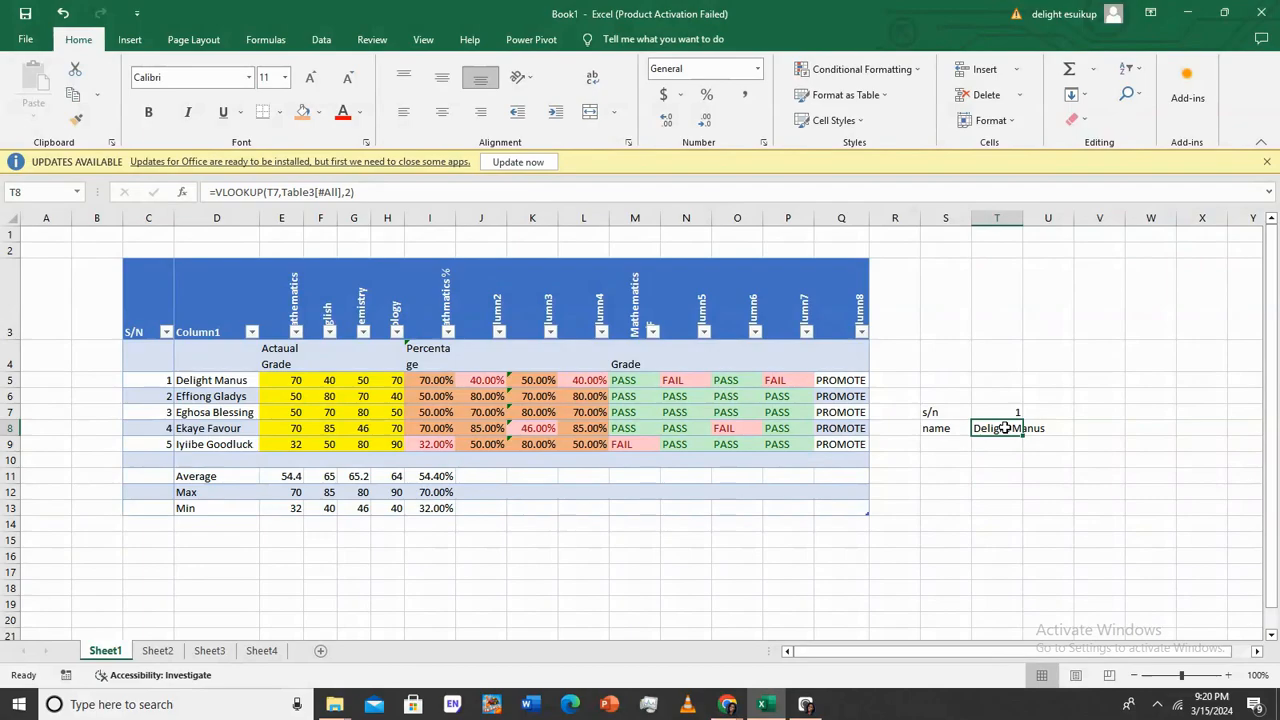
pyautogui.write('=')
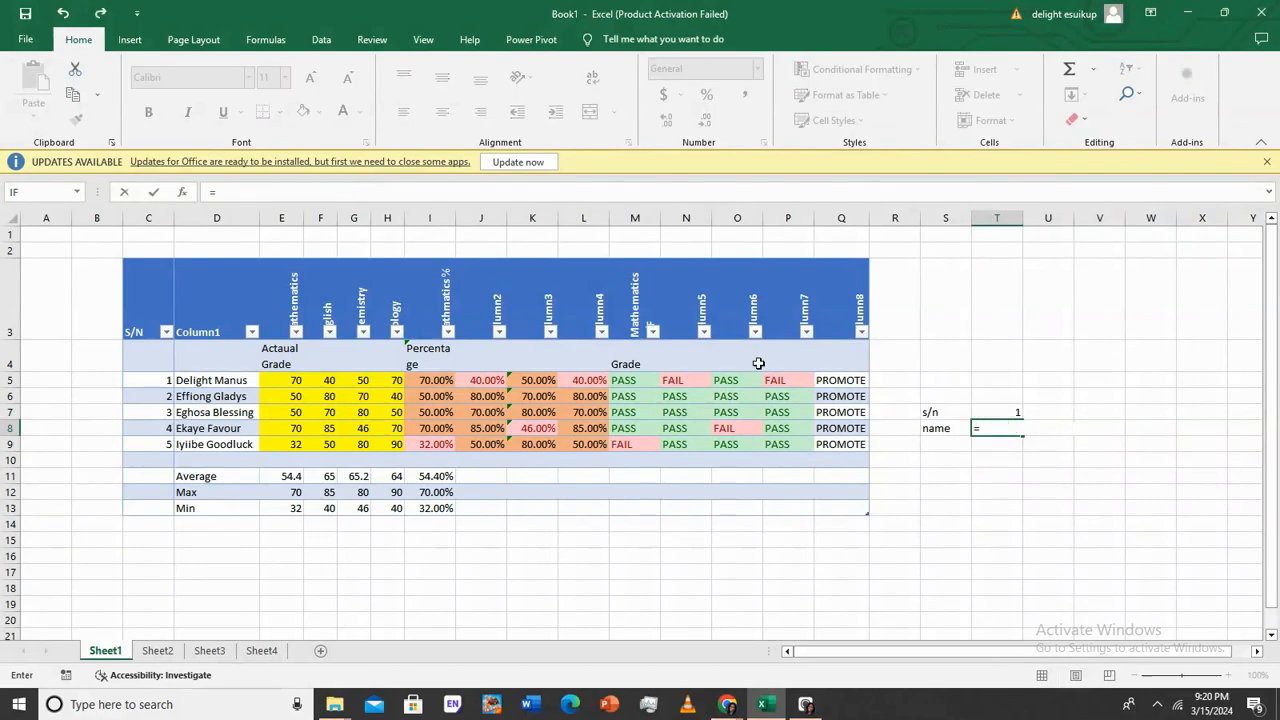
# Find VLOOKUP through the Insert Function search and open its arguments
pyautogui.click(183, 200)
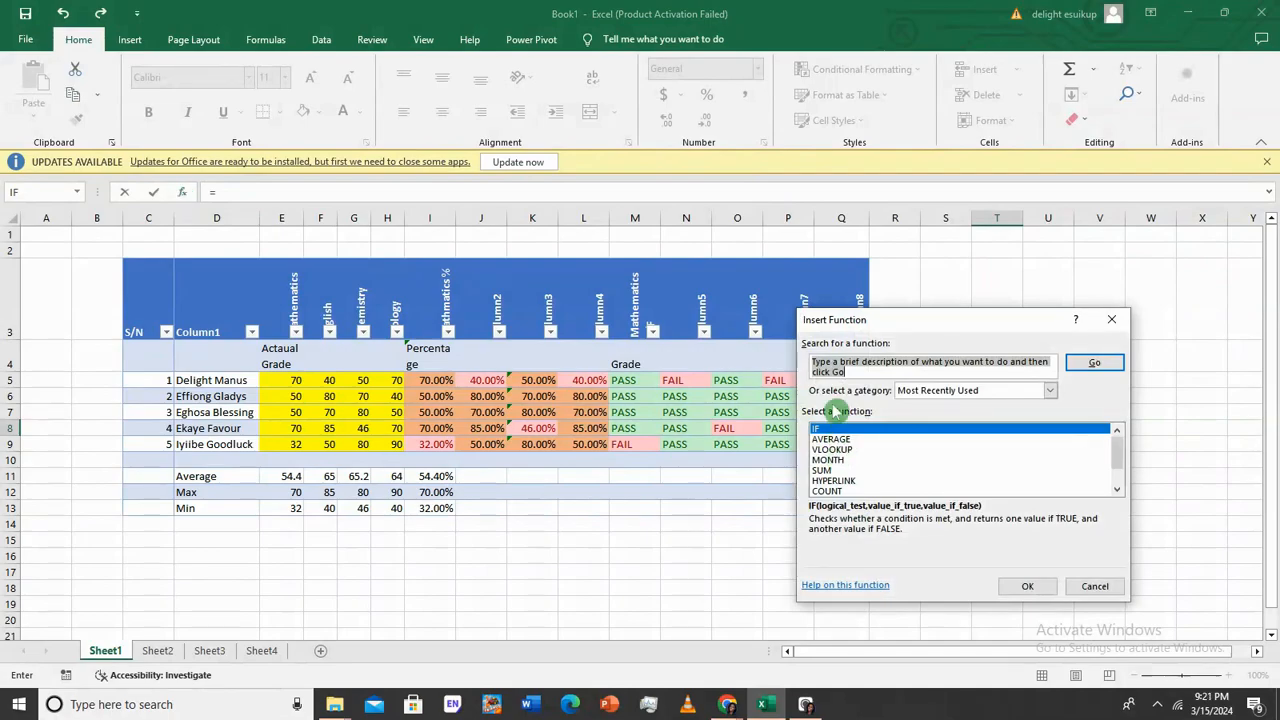
pyautogui.write('vlookup')
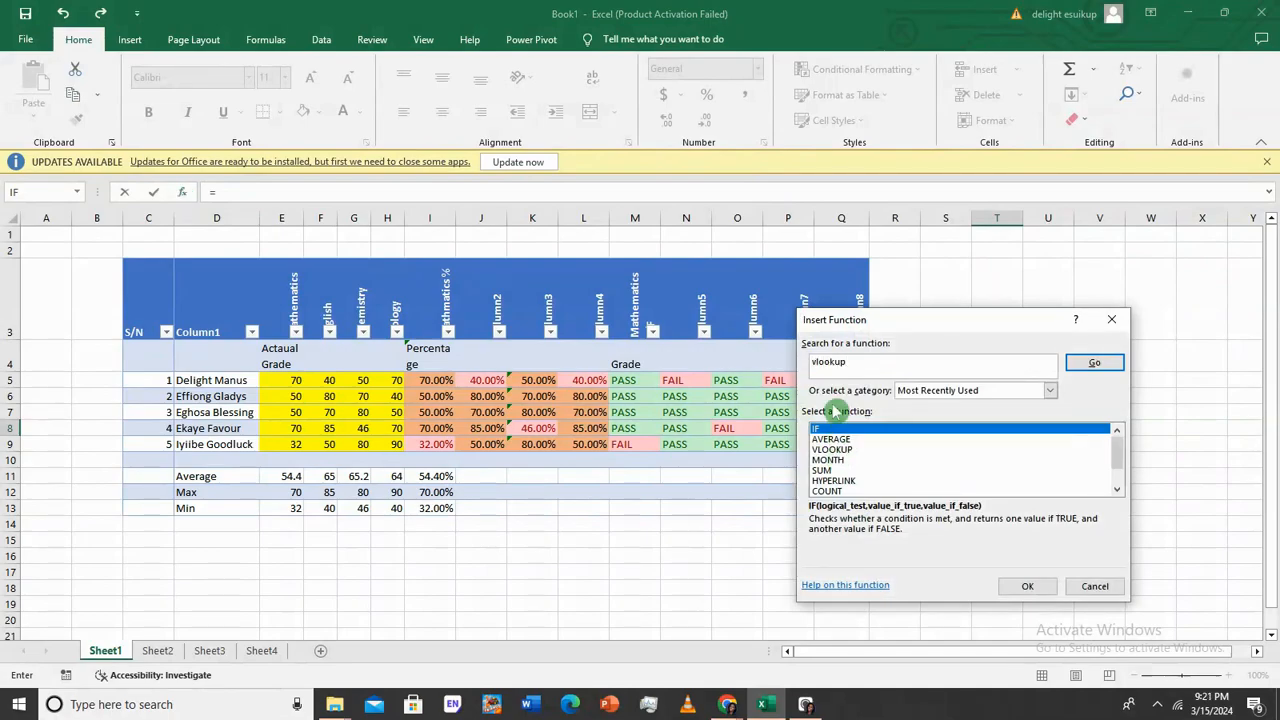
pyautogui.click(1094, 362)
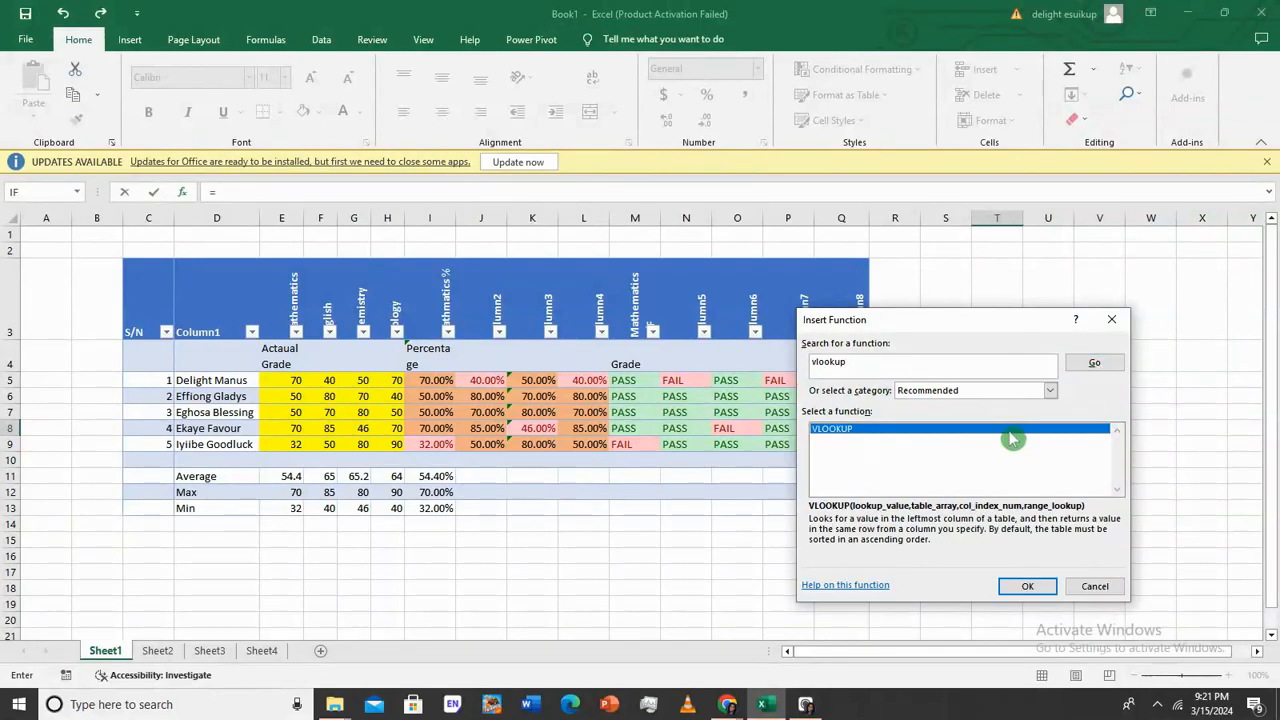
pyautogui.doubleClick(1004, 429)
pyautogui.moveTo(976, 339); pyautogui.dragTo(1062, 472)
# Set the VLOOKUP arguments to T7, the score table and column 15
pyautogui.click(984, 411)
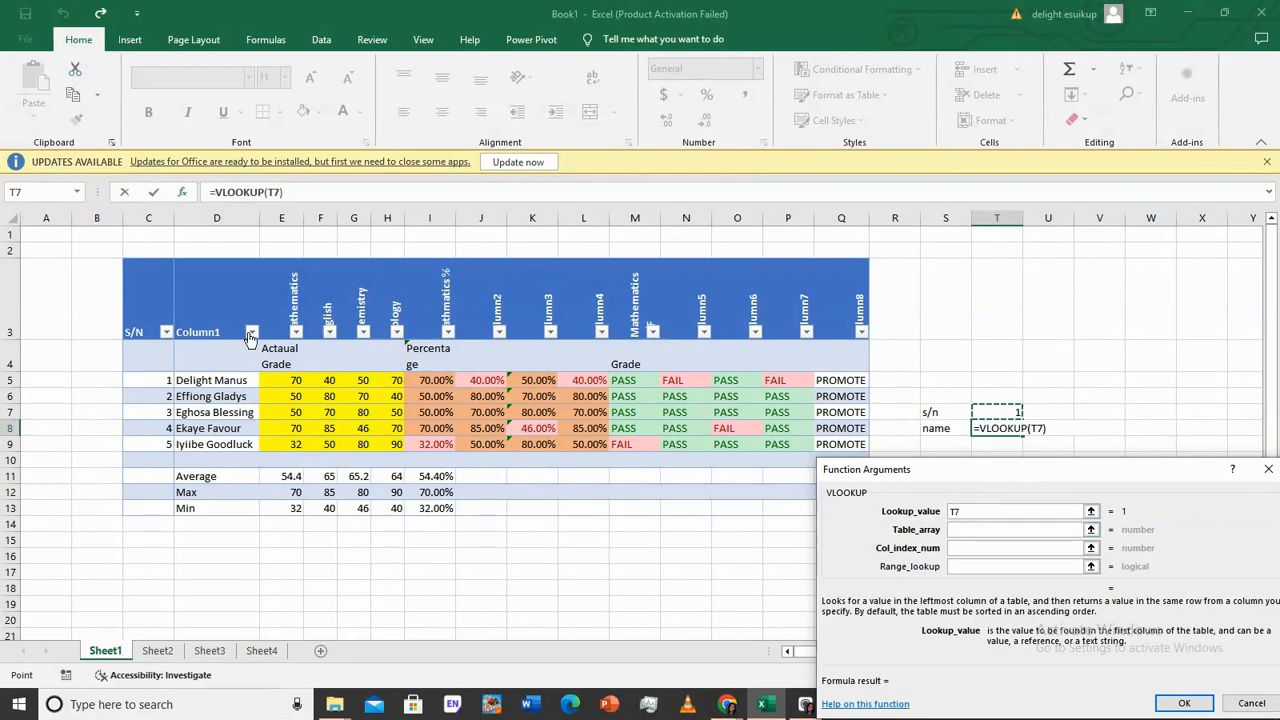
pyautogui.click(1050, 530)
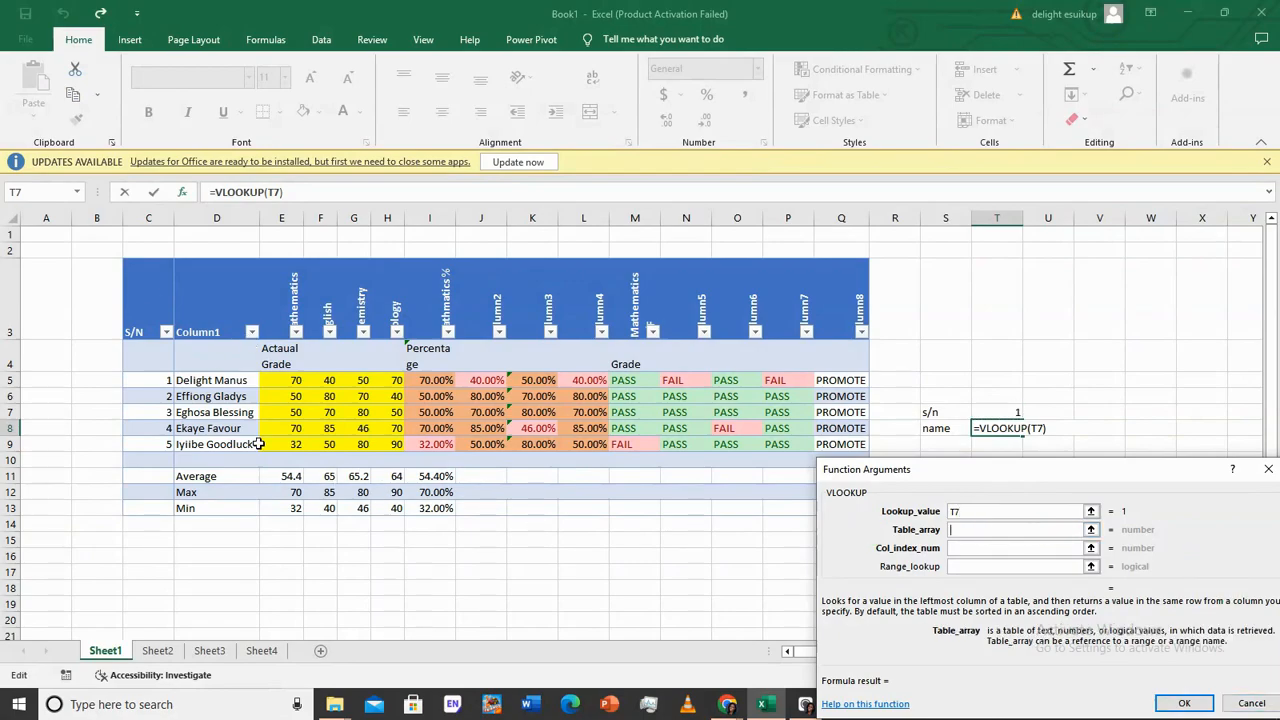
pyautogui.click(132, 291)
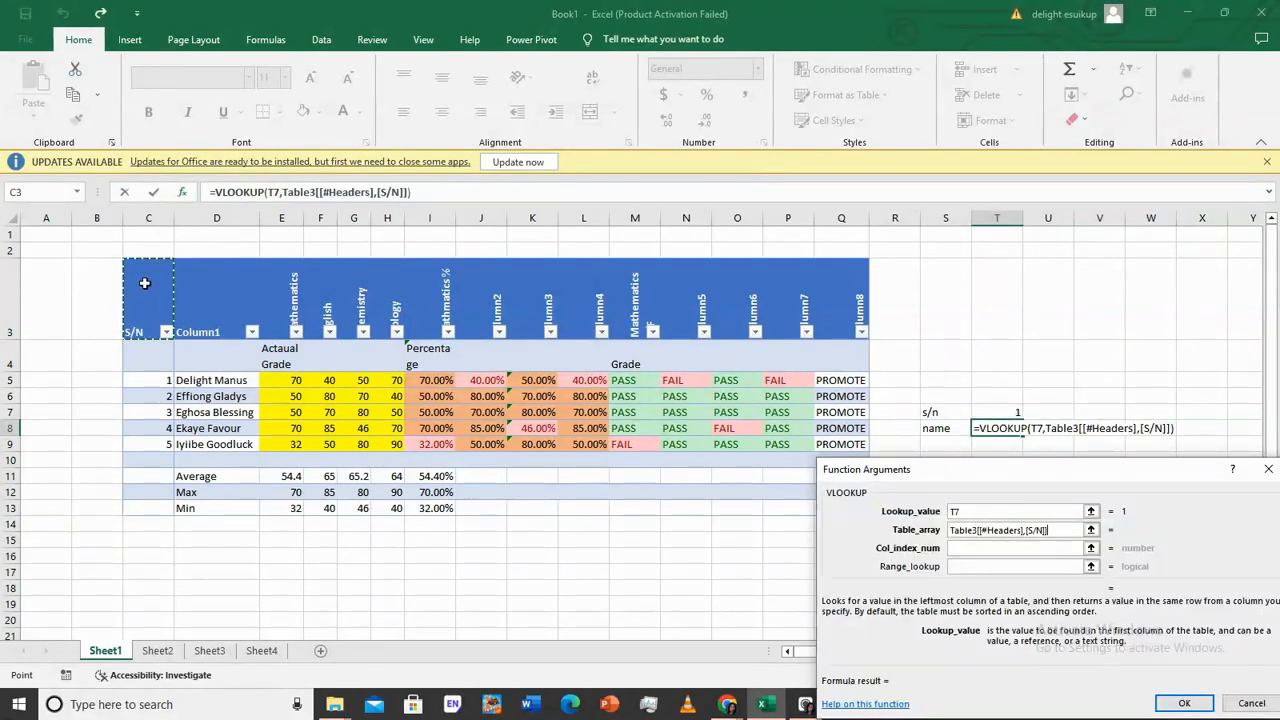
pyautogui.moveTo(144, 283); pyautogui.dragTo(326, 354)
pyautogui.click(324, 353)
pyautogui.moveTo(160, 290); pyautogui.dragTo(727, 500)
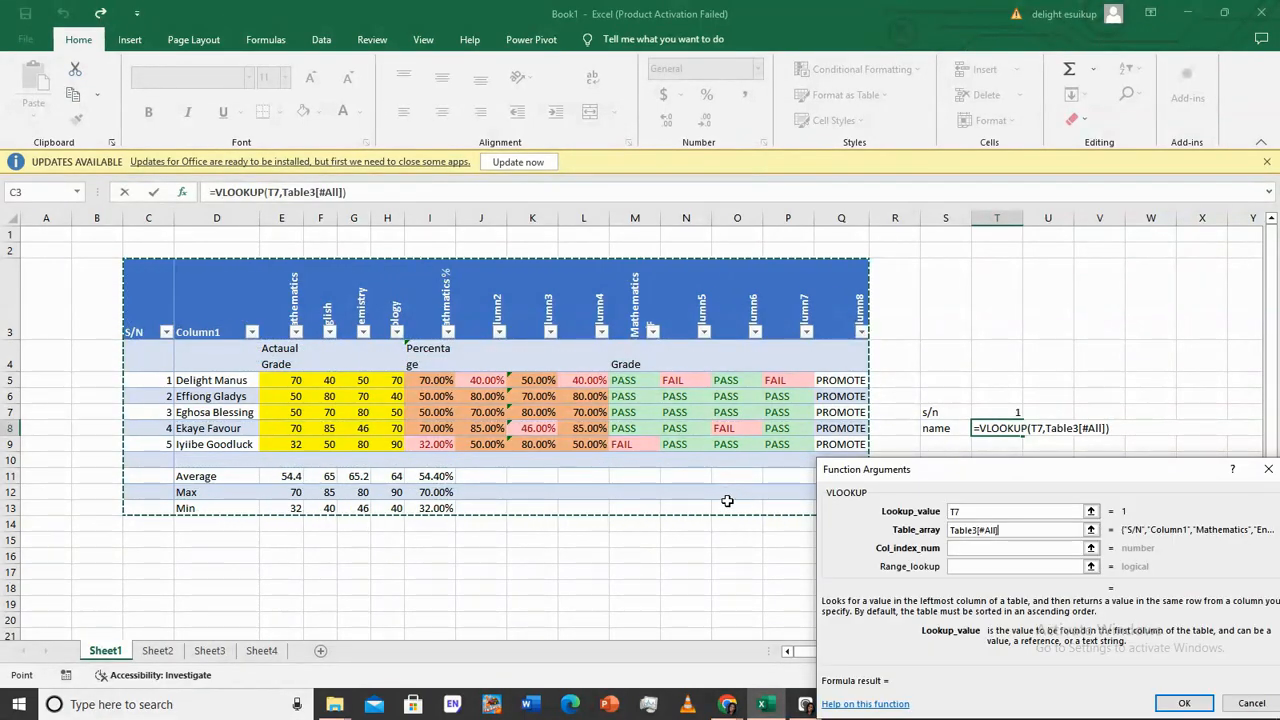
pyautogui.click(972, 548)
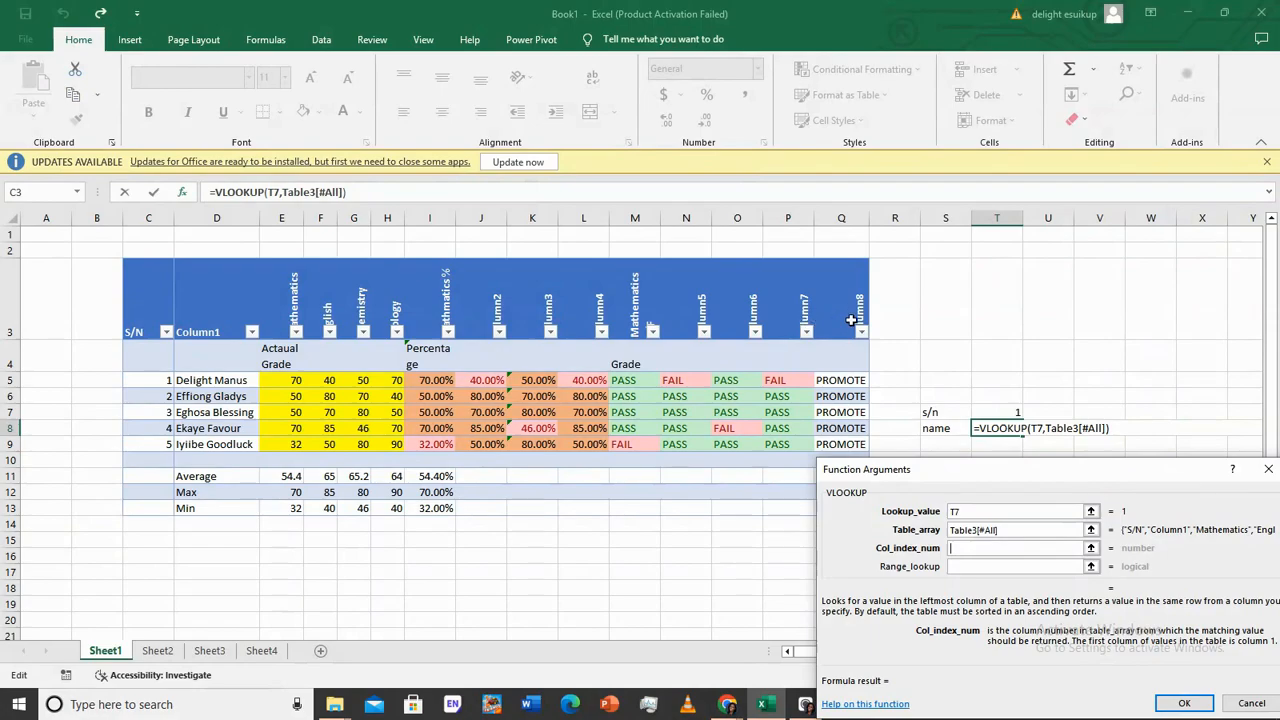
pyautogui.write('15')
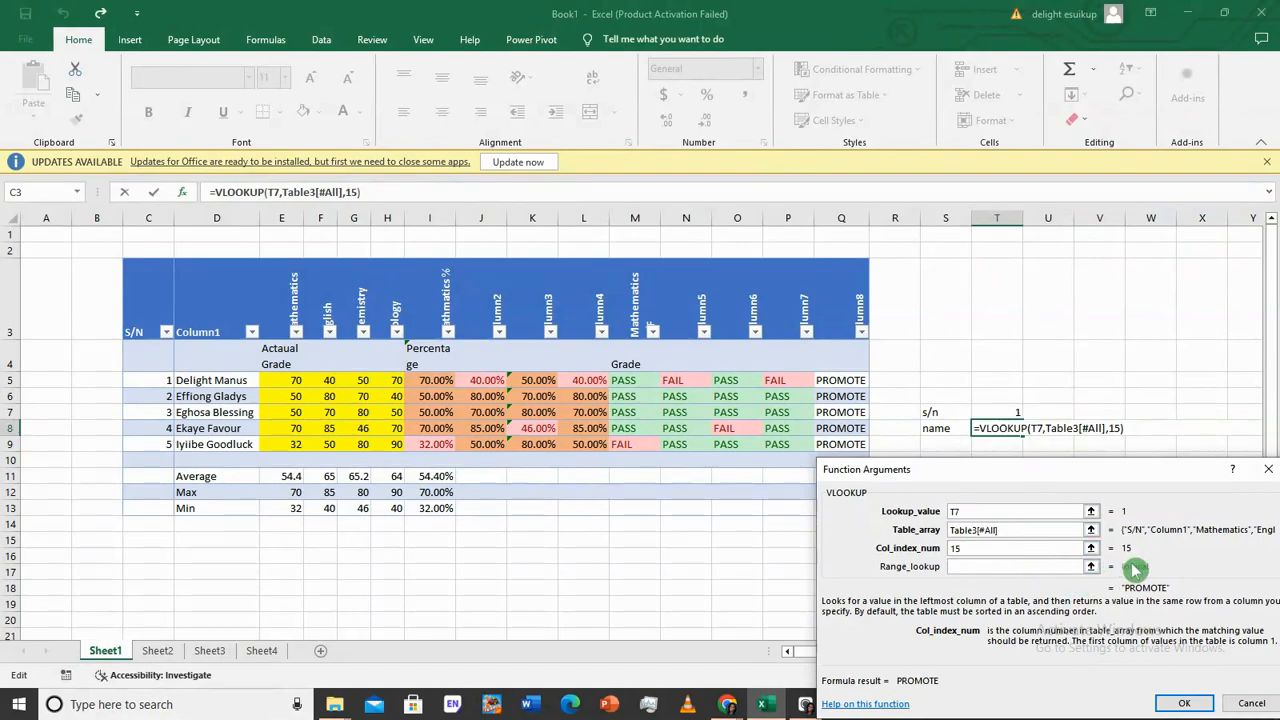
pyautogui.click(1008, 566)
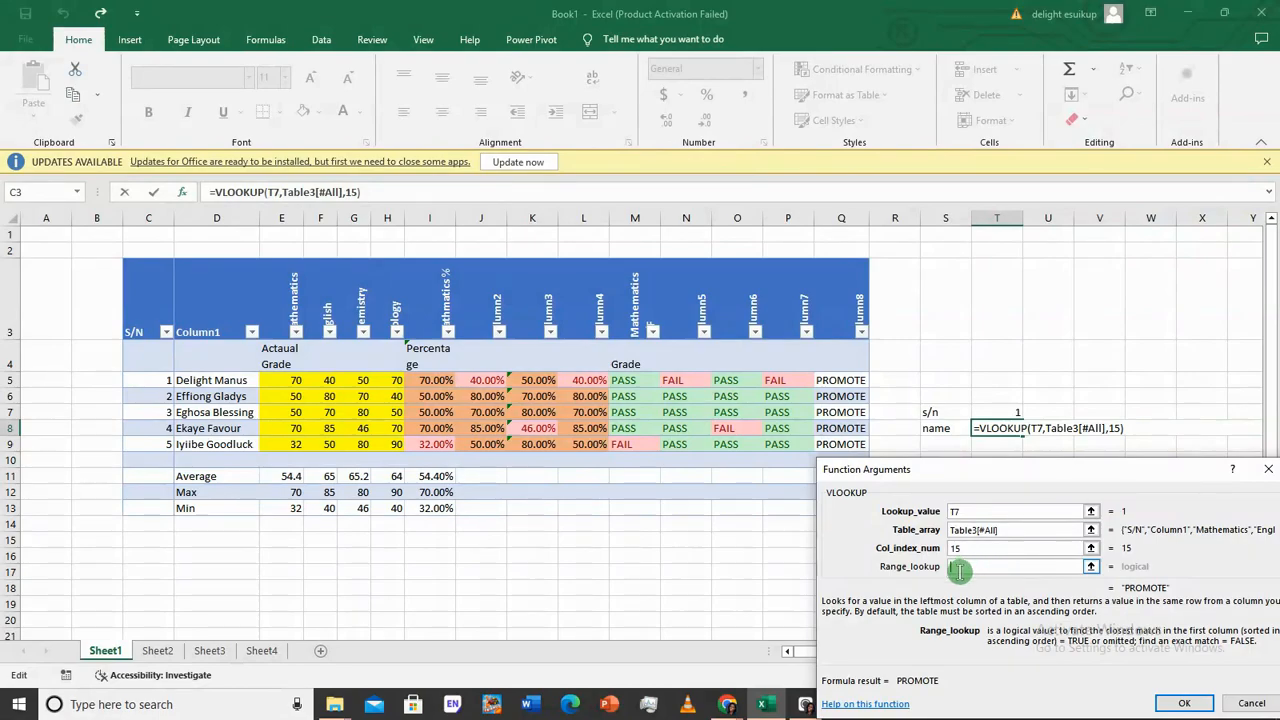
pyautogui.click(1183, 706)
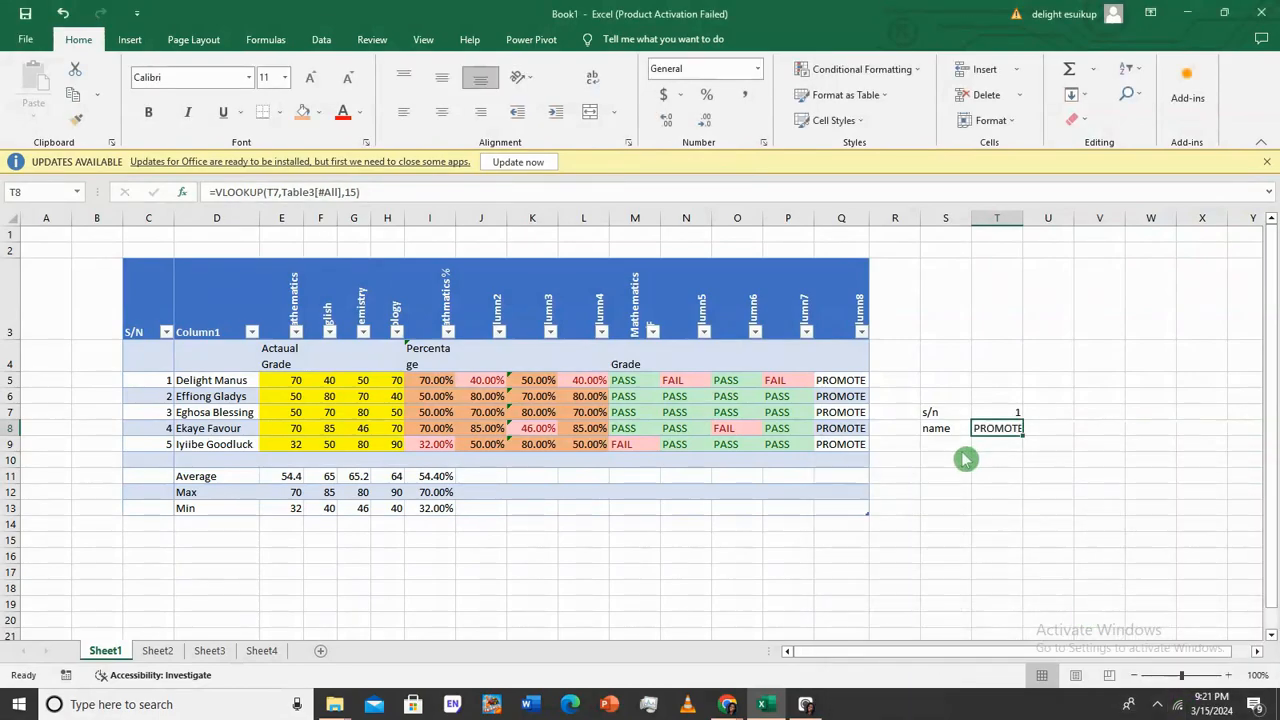
# Change the s/n in T7 to 5
pyautogui.click(1002, 412)
pyautogui.click(1002, 427)
pyautogui.click(986, 414)
pyautogui.write('5')
pyautogui.press('Return')
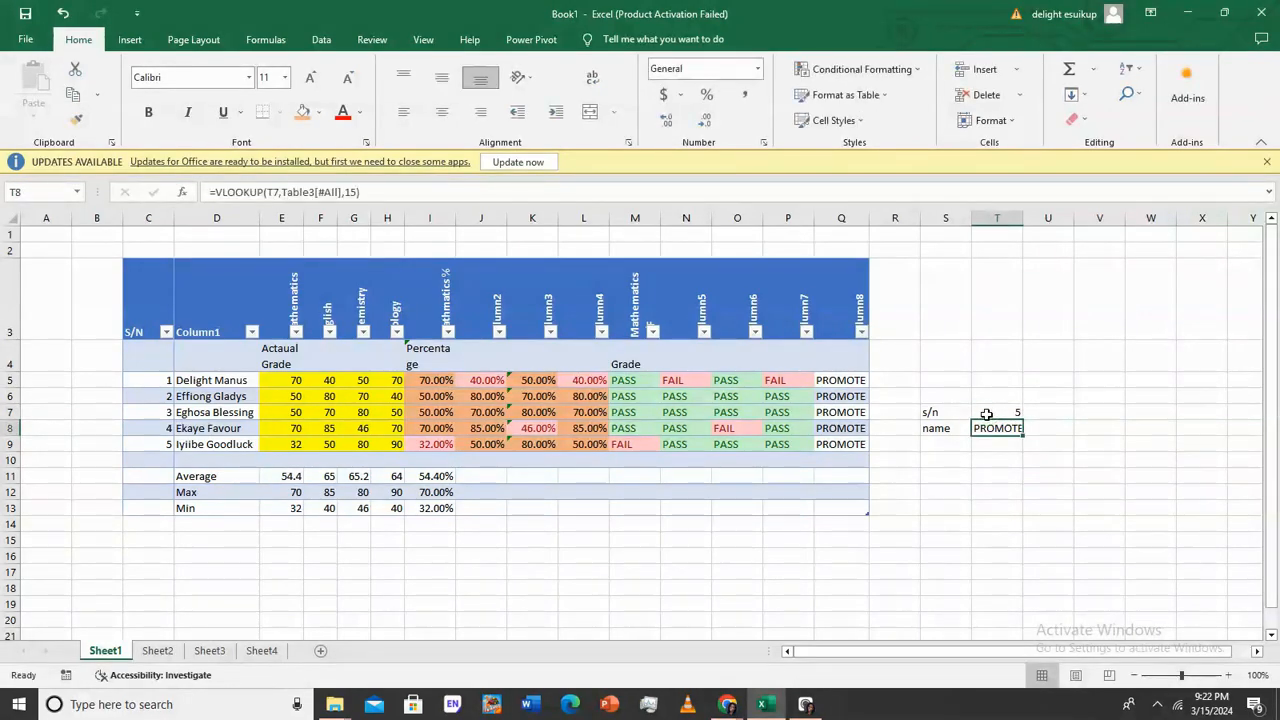
# Review the Q5 promotion IF formula and fill it down to Q9
pyautogui.click(846, 379)
pyautogui.doubleClick(848, 379)
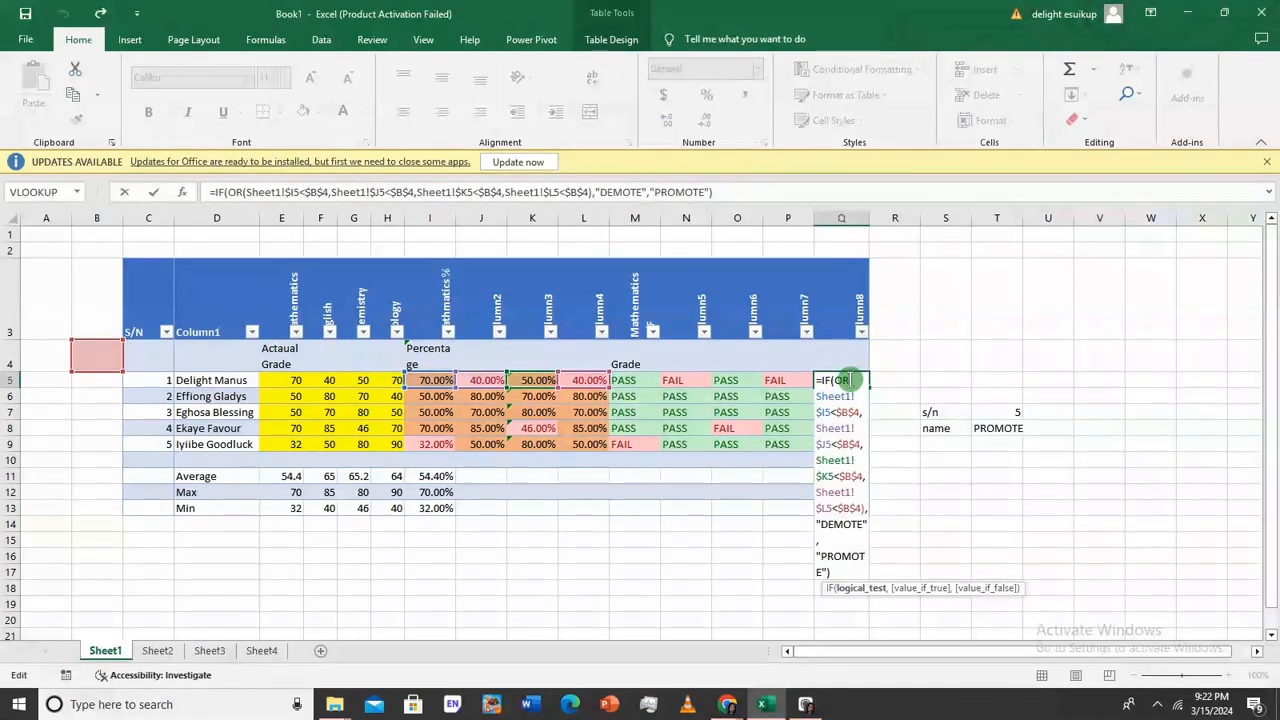
pyautogui.press('Return')
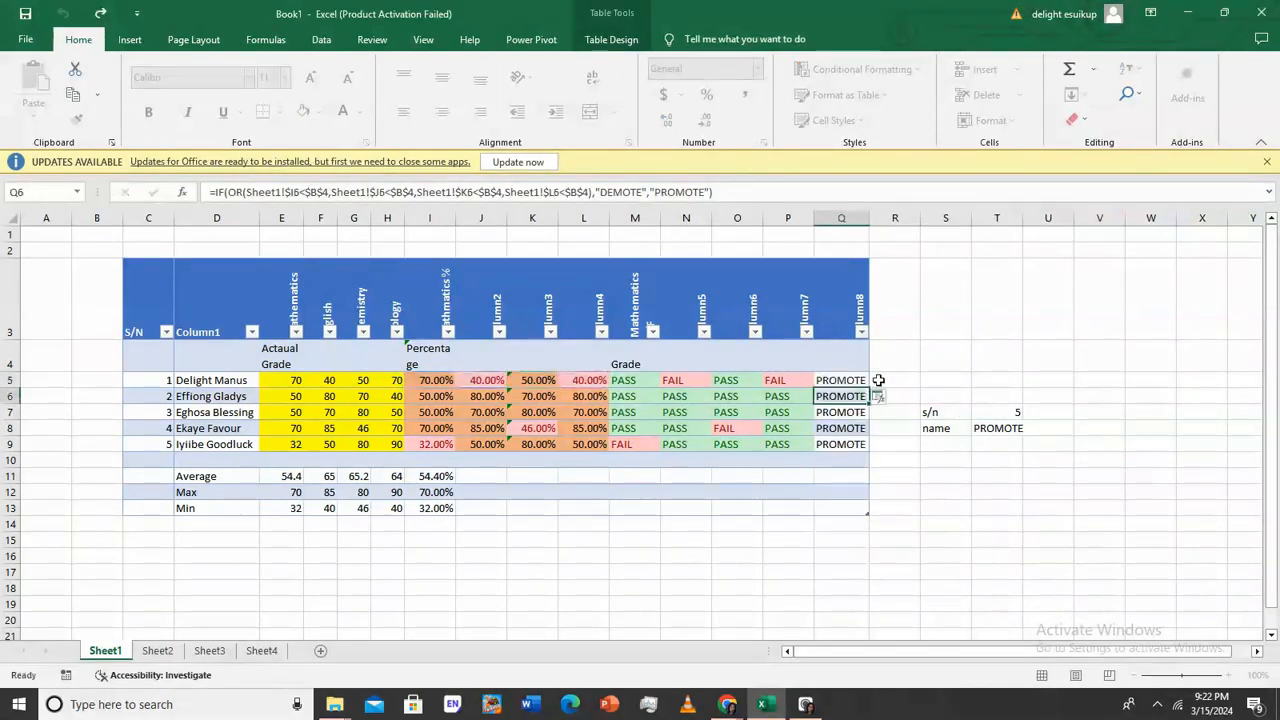
pyautogui.click(860, 381)
pyautogui.moveTo(869, 388); pyautogui.dragTo(870, 444)
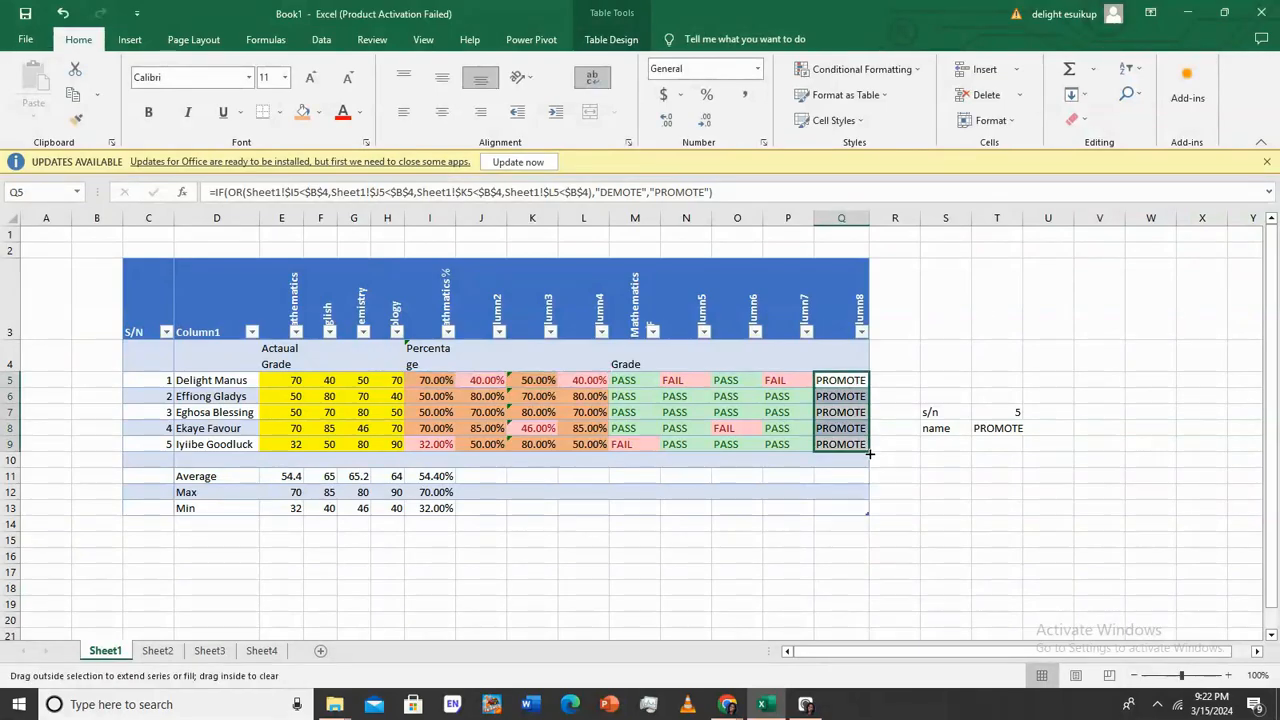
pyautogui.doubleClick(846, 379)
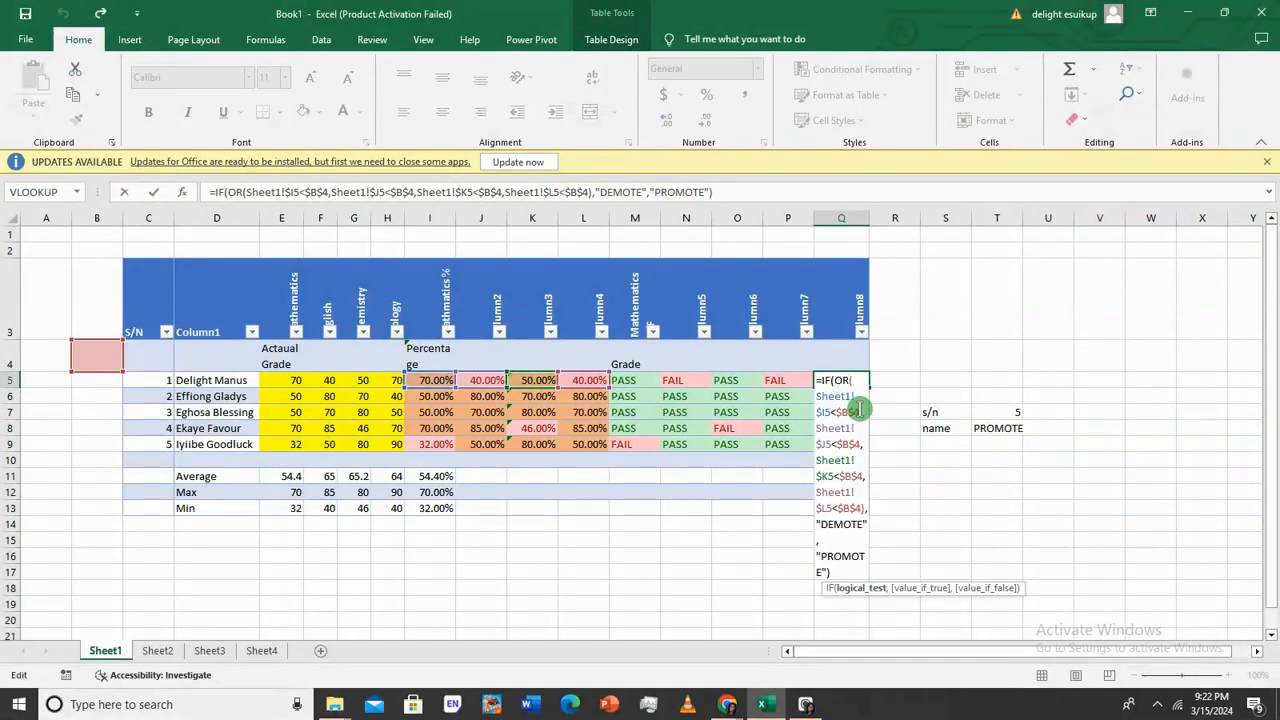
pyautogui.click(835, 410)
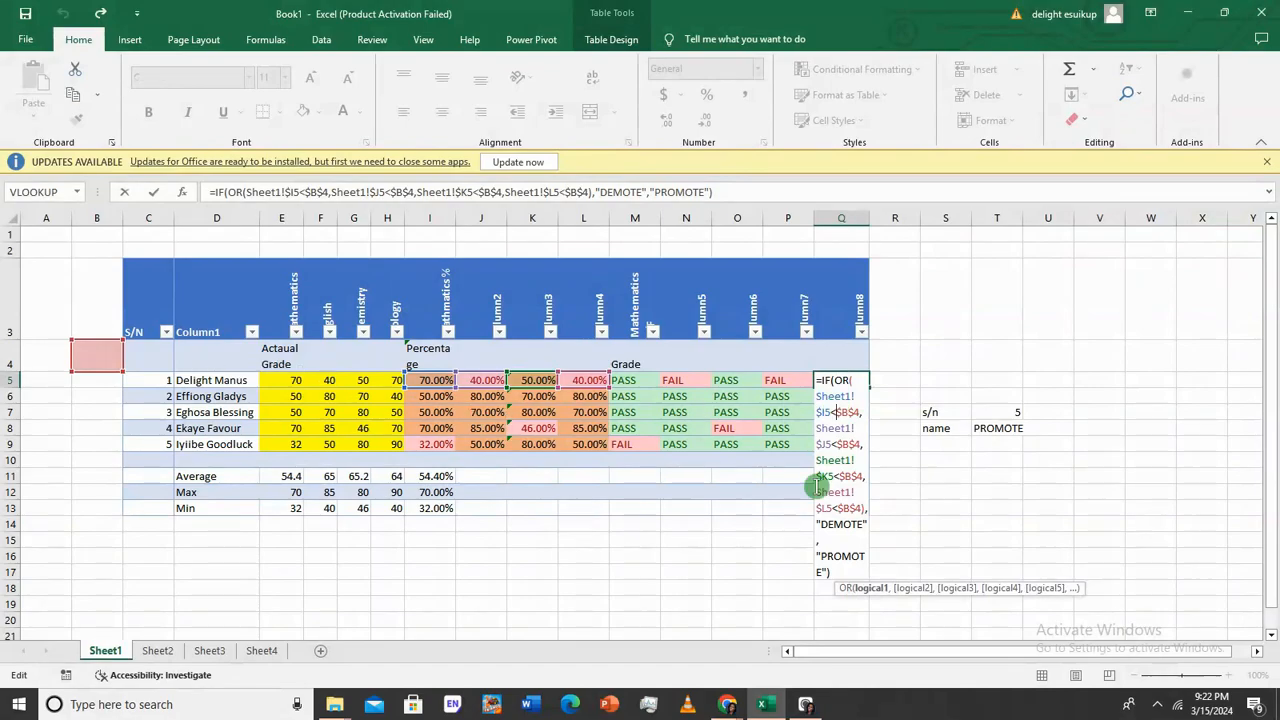
pyautogui.press('Return')
# Re-enter 50% as the pass mark in B4
pyautogui.click(82, 358)
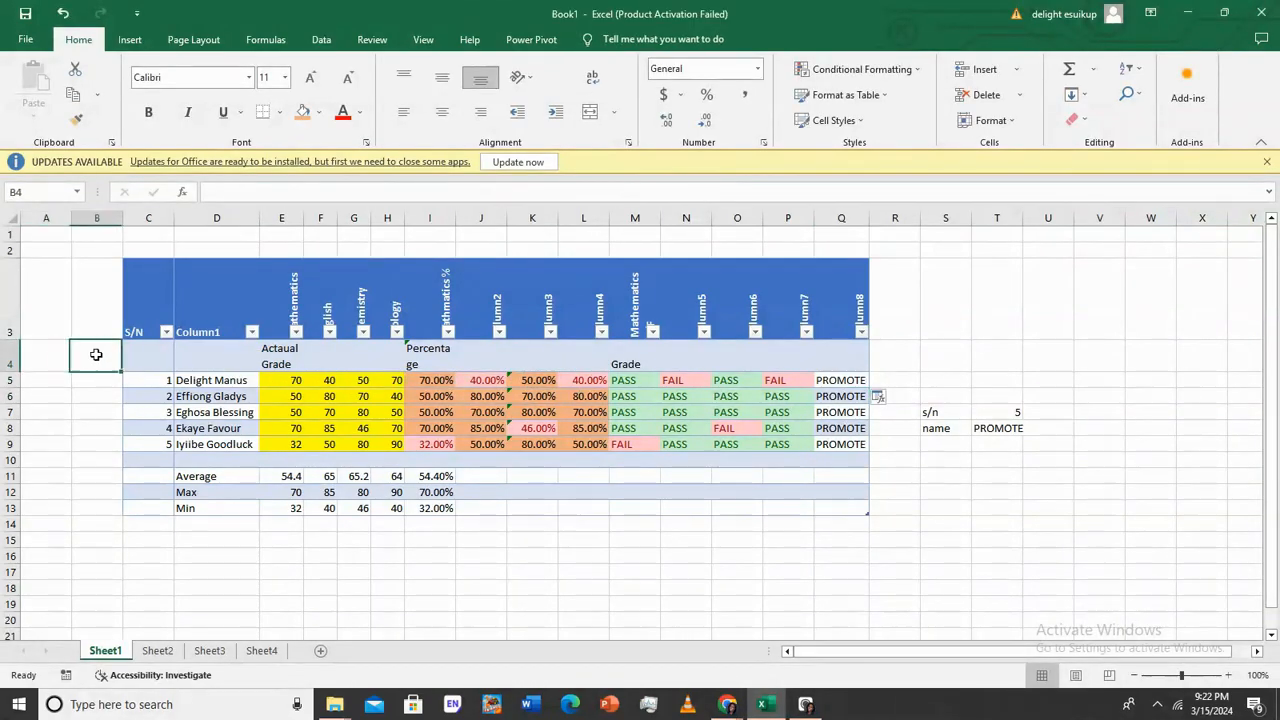
pyautogui.write('%')
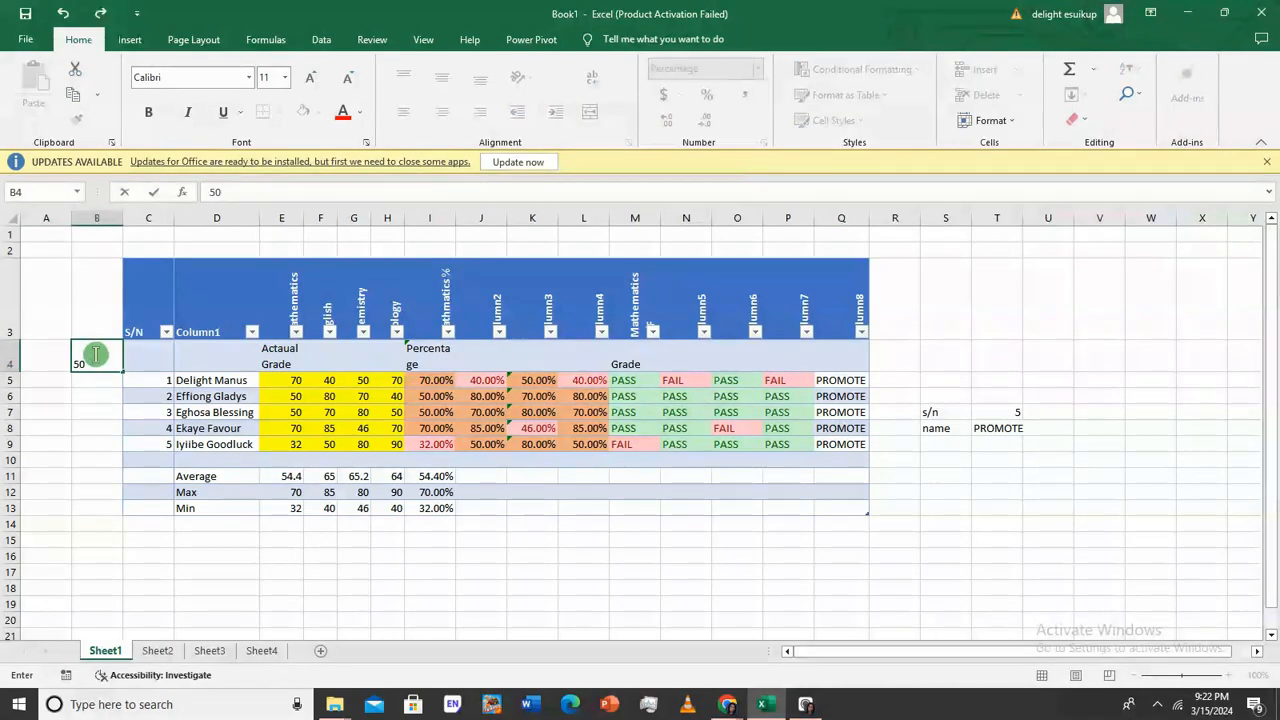
pyautogui.press('Return')
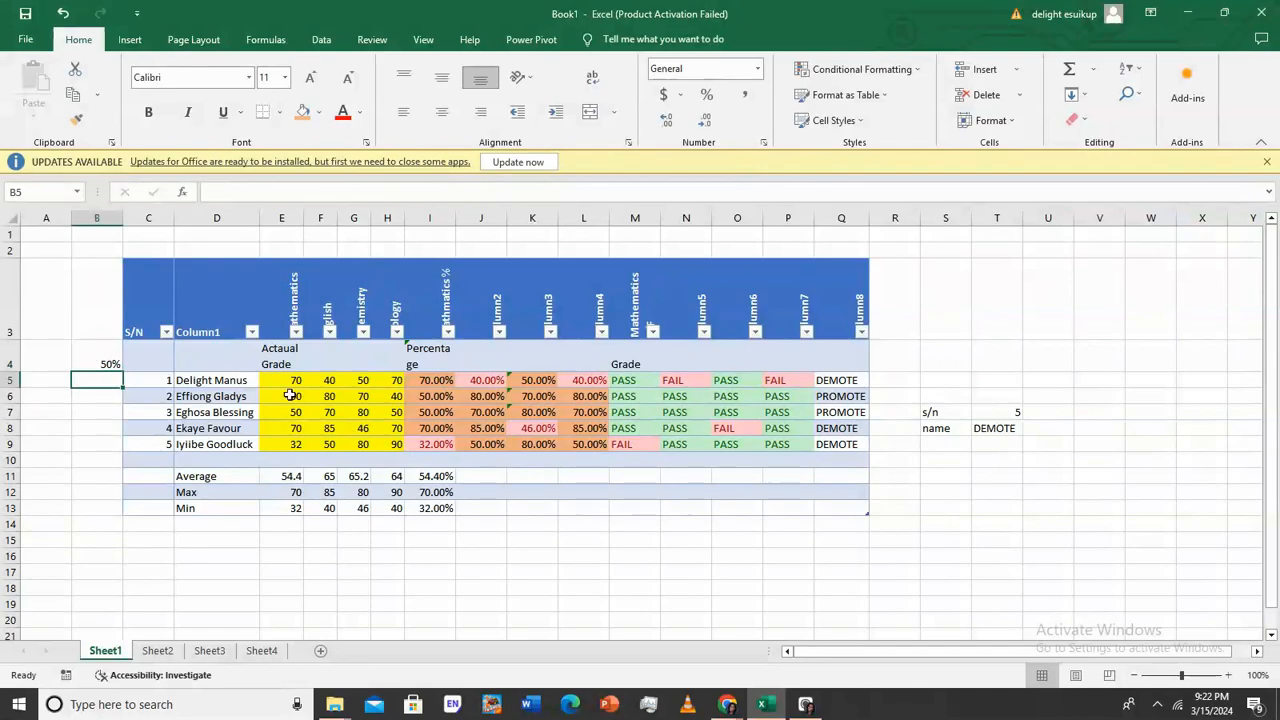
pyautogui.click(1004, 413)
pyautogui.click(1004, 430)
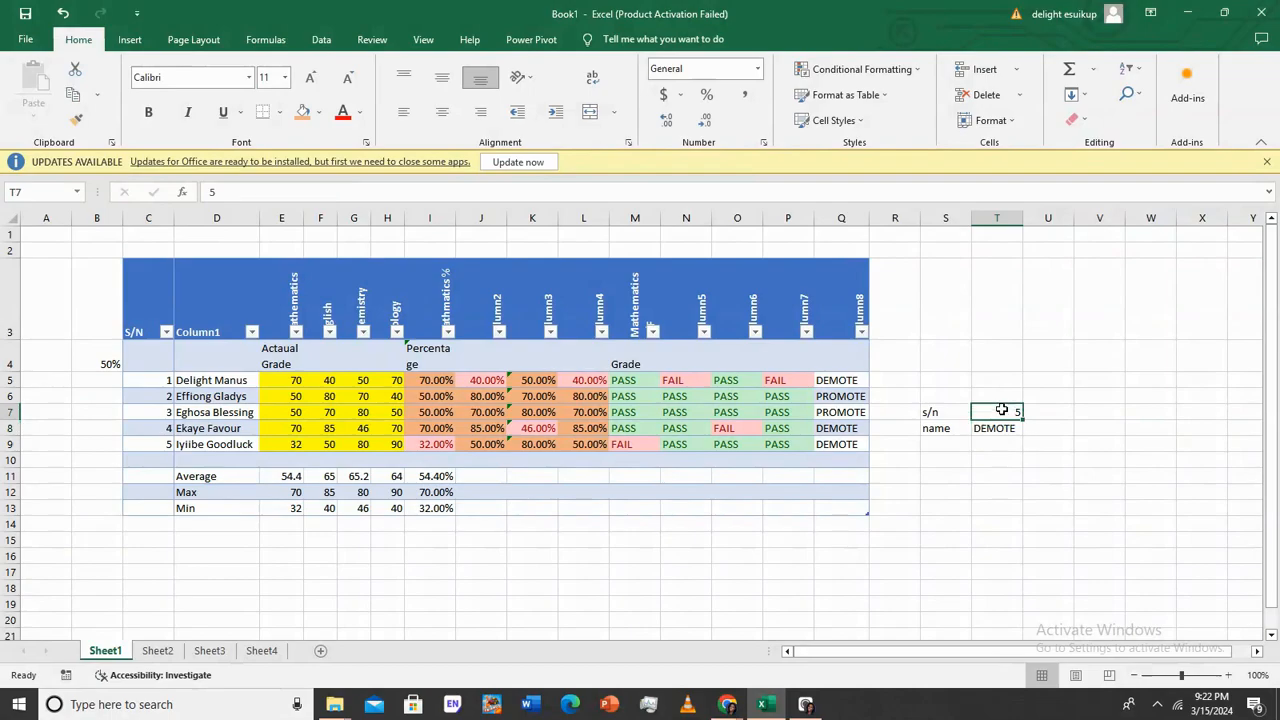
# Change T8's VLOOKUP column index from 15 to 2 so it returns the name
pyautogui.doubleClick(1004, 428)
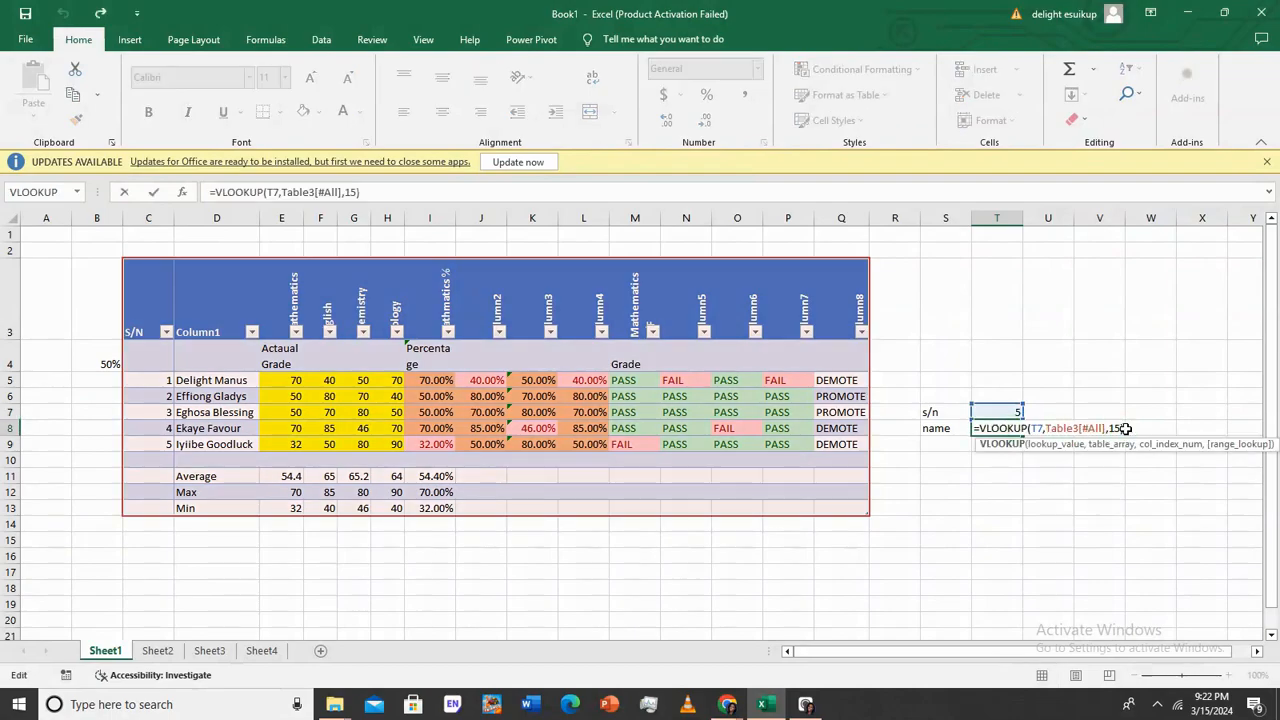
pyautogui.click(1115, 428)
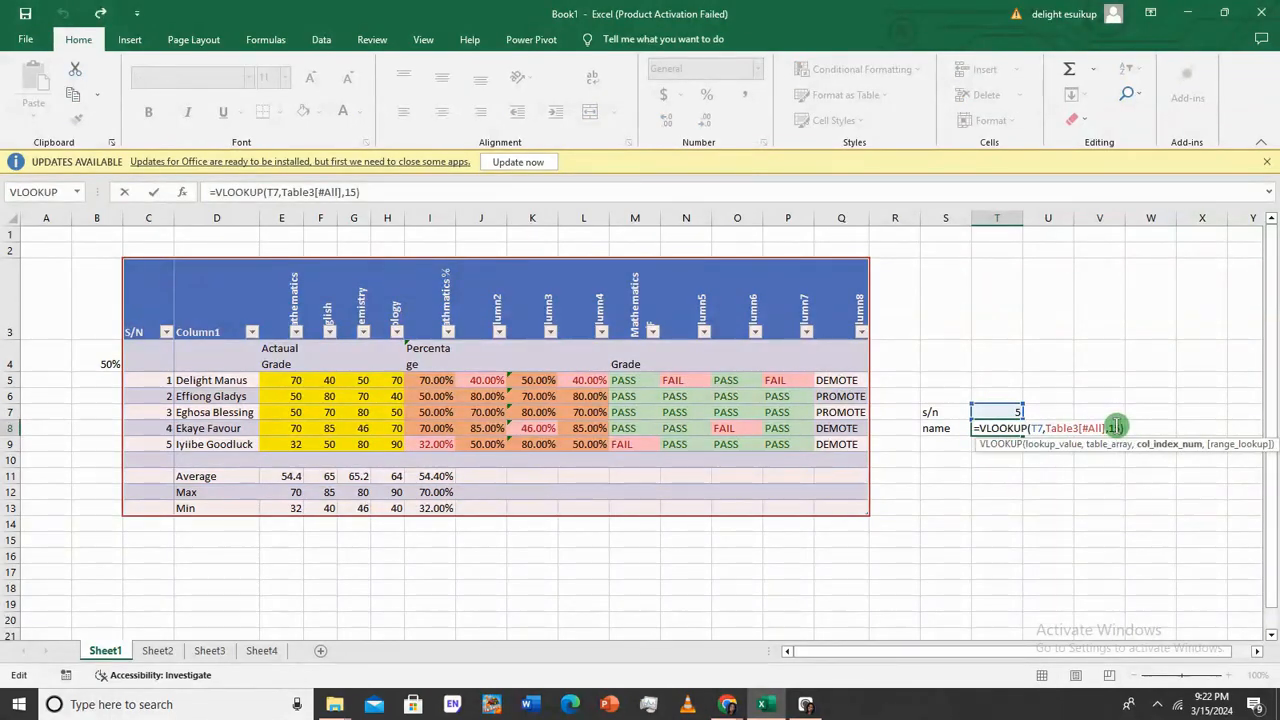
pyautogui.write('2')
pyautogui.press('Return')
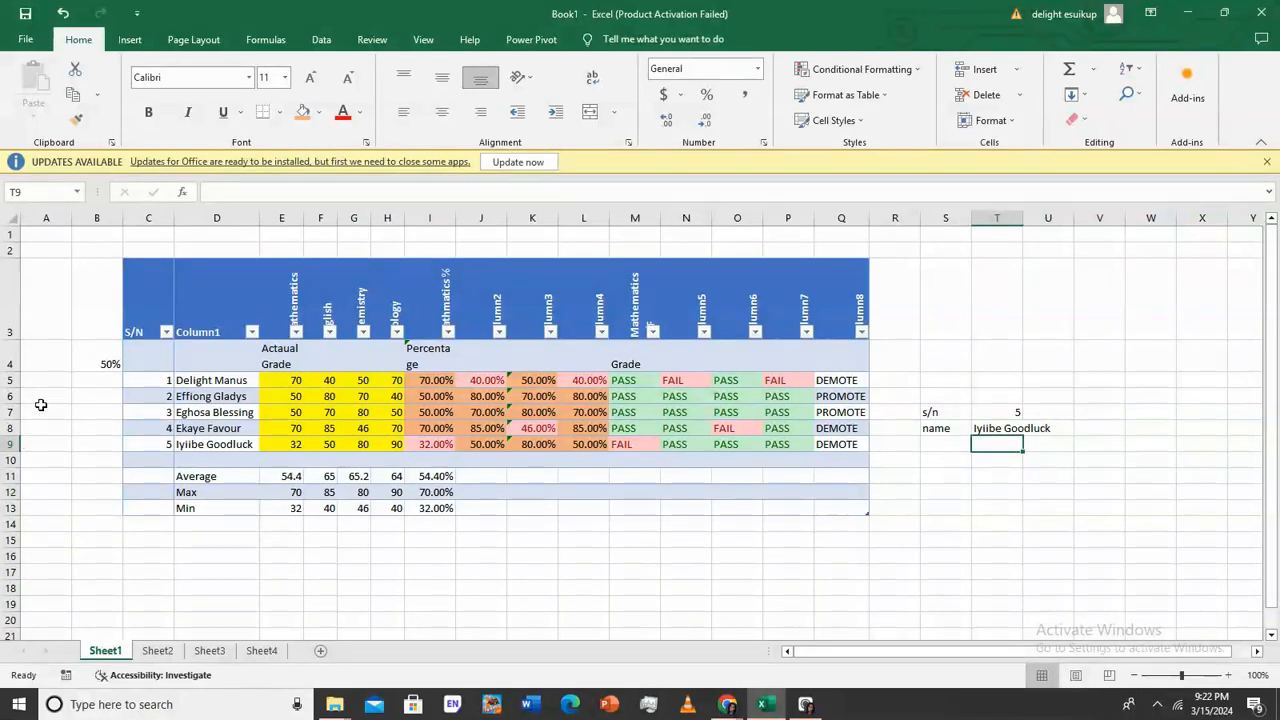
# Check the s/n 5 row and the S/N, name and score columns, then reselect T8
pyautogui.click(10, 444)
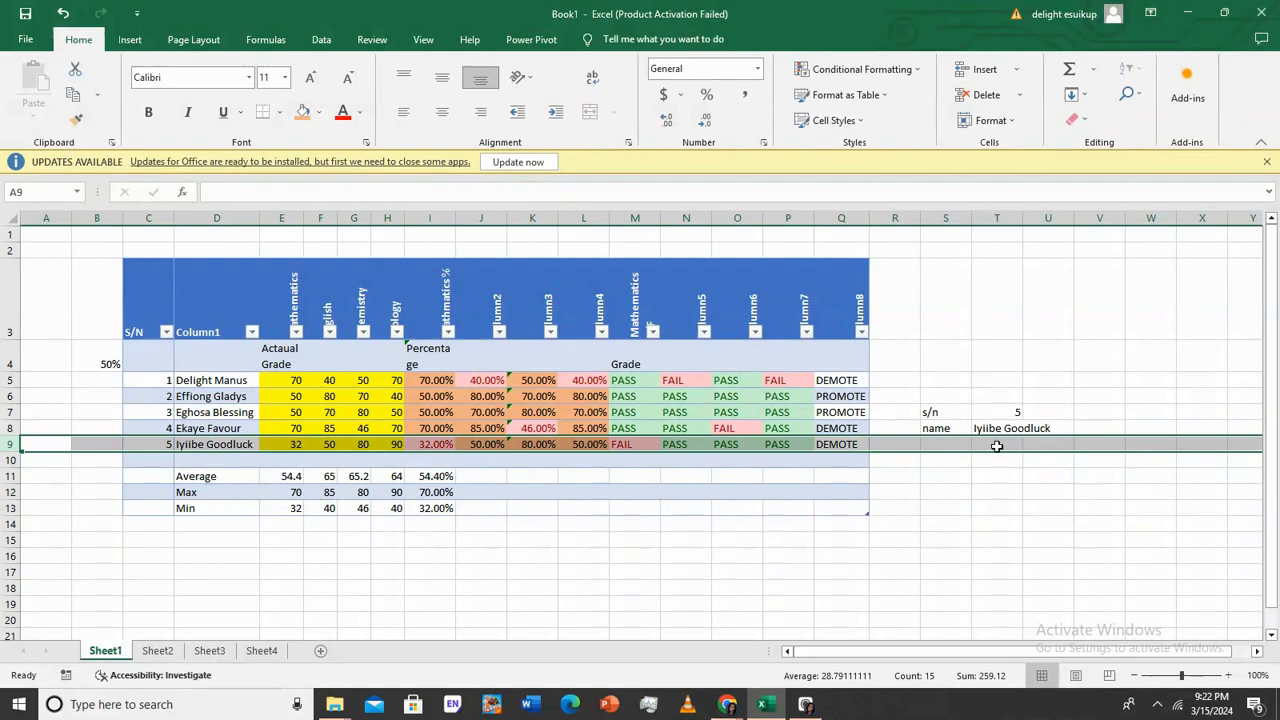
pyautogui.click(960, 399)
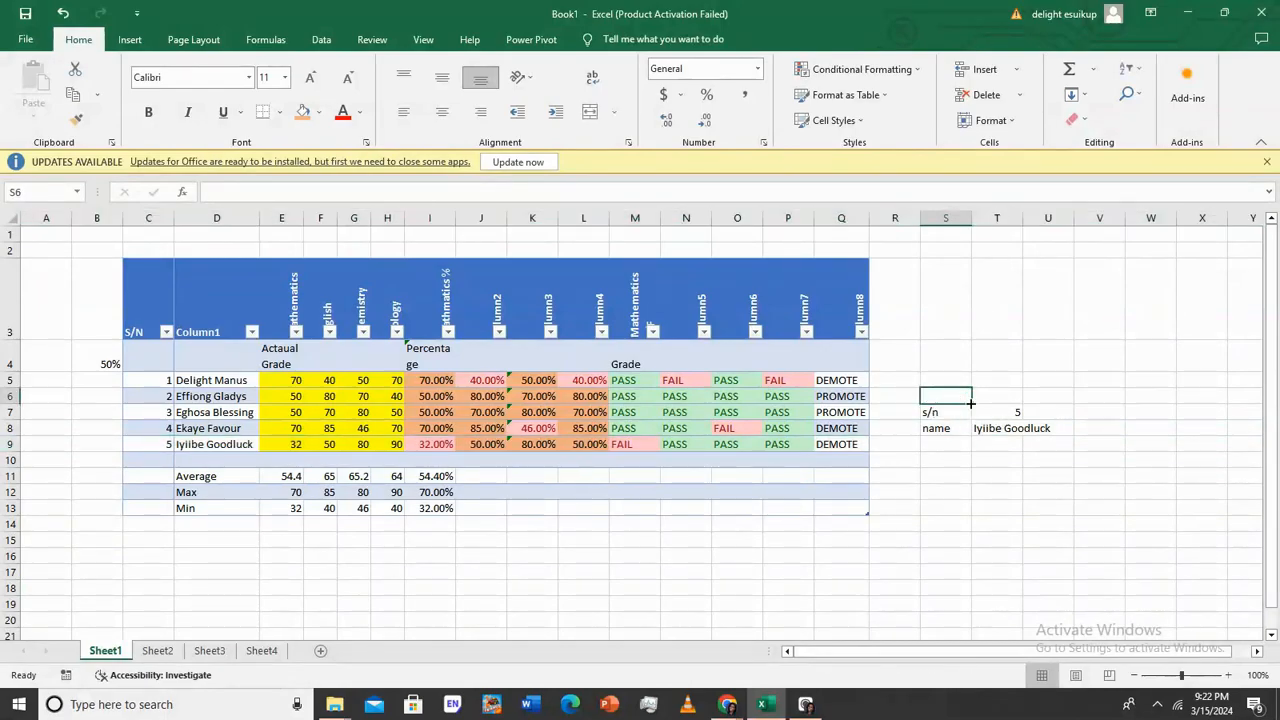
pyautogui.click(1008, 427)
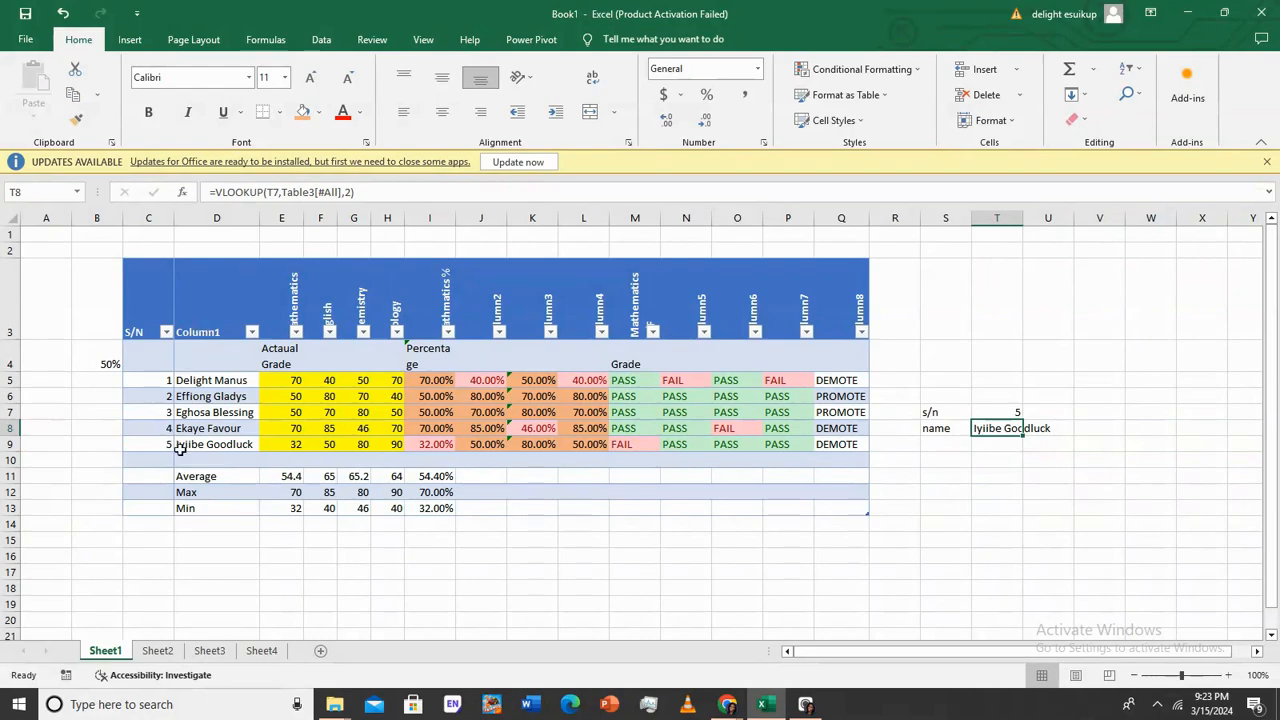
pyautogui.click(161, 215)
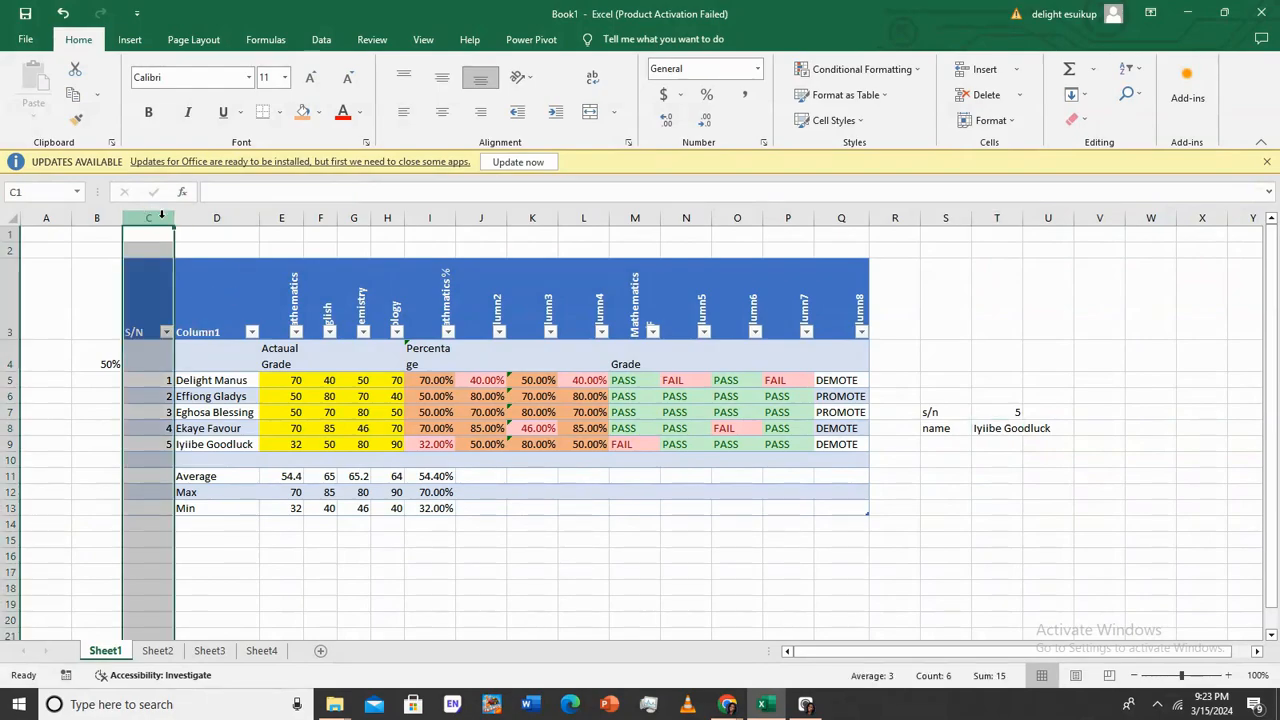
pyautogui.click(225, 215)
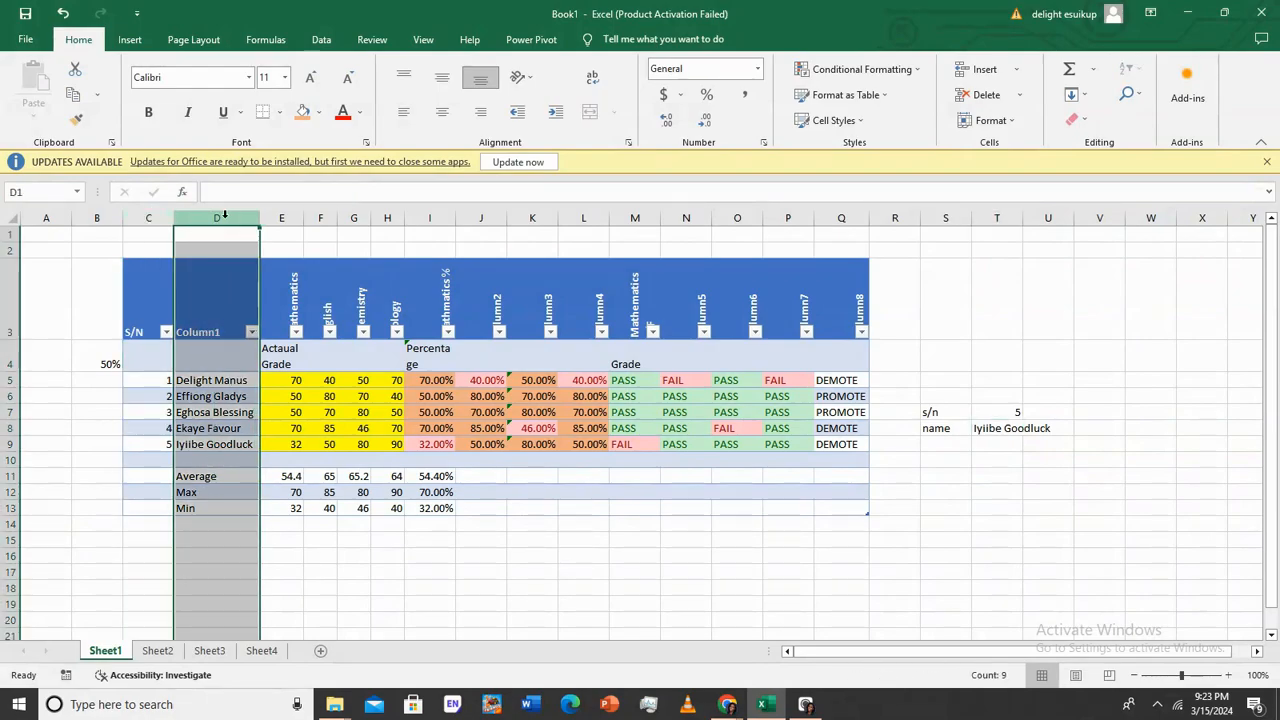
pyautogui.click(292, 216)
pyautogui.click(318, 218)
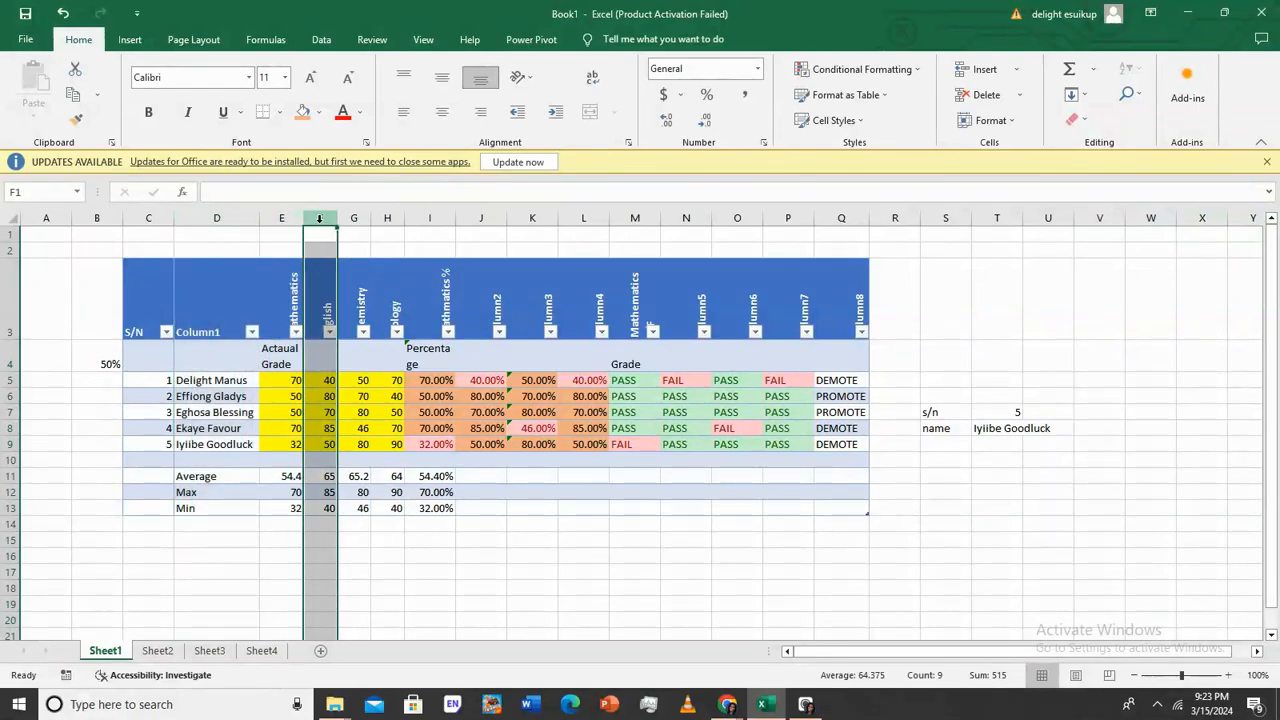
pyautogui.click(1004, 425)
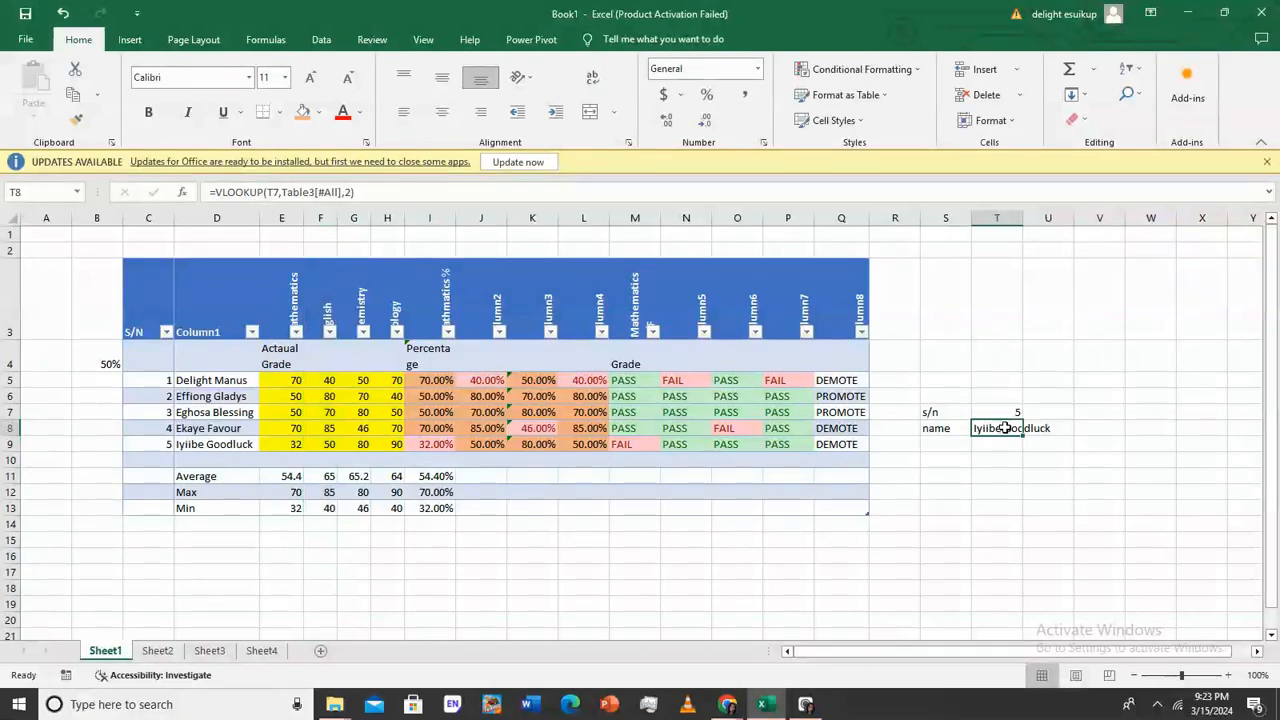
# Search for HLOOKUP in the Insert Function dialog and start it in T8
pyautogui.write('=')
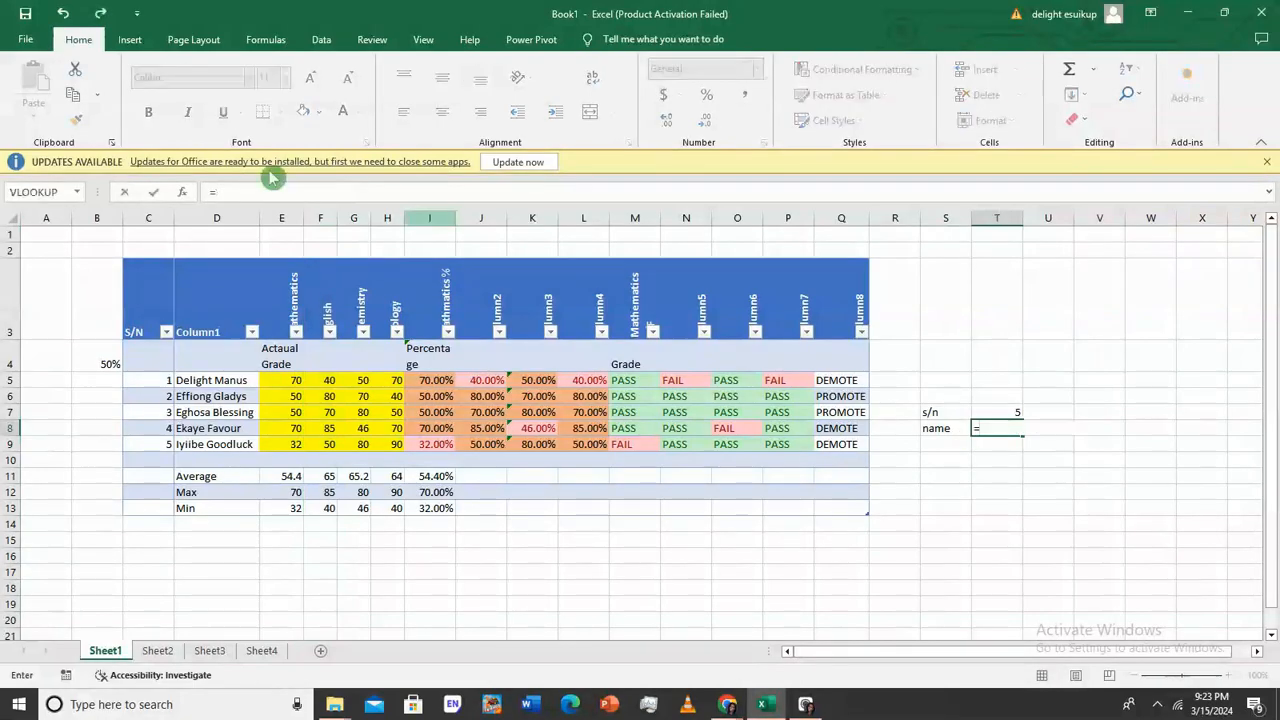
pyautogui.click(182, 196)
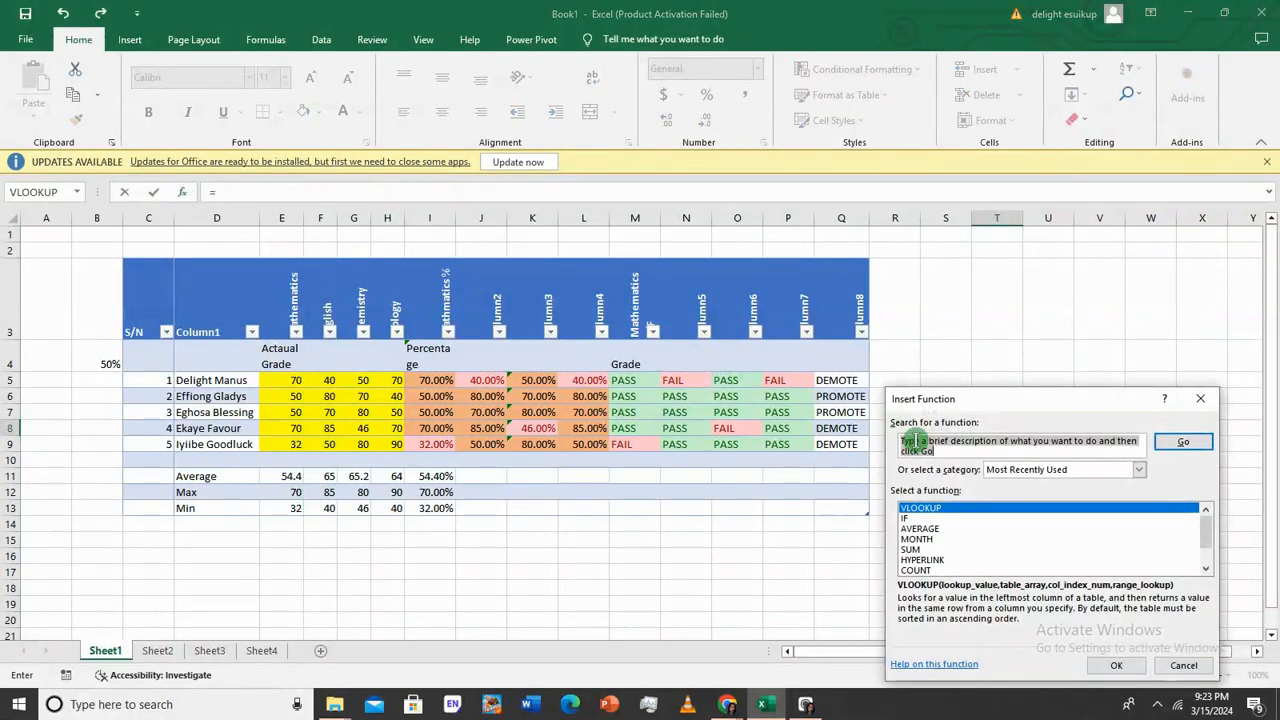
pyautogui.write('hlo')
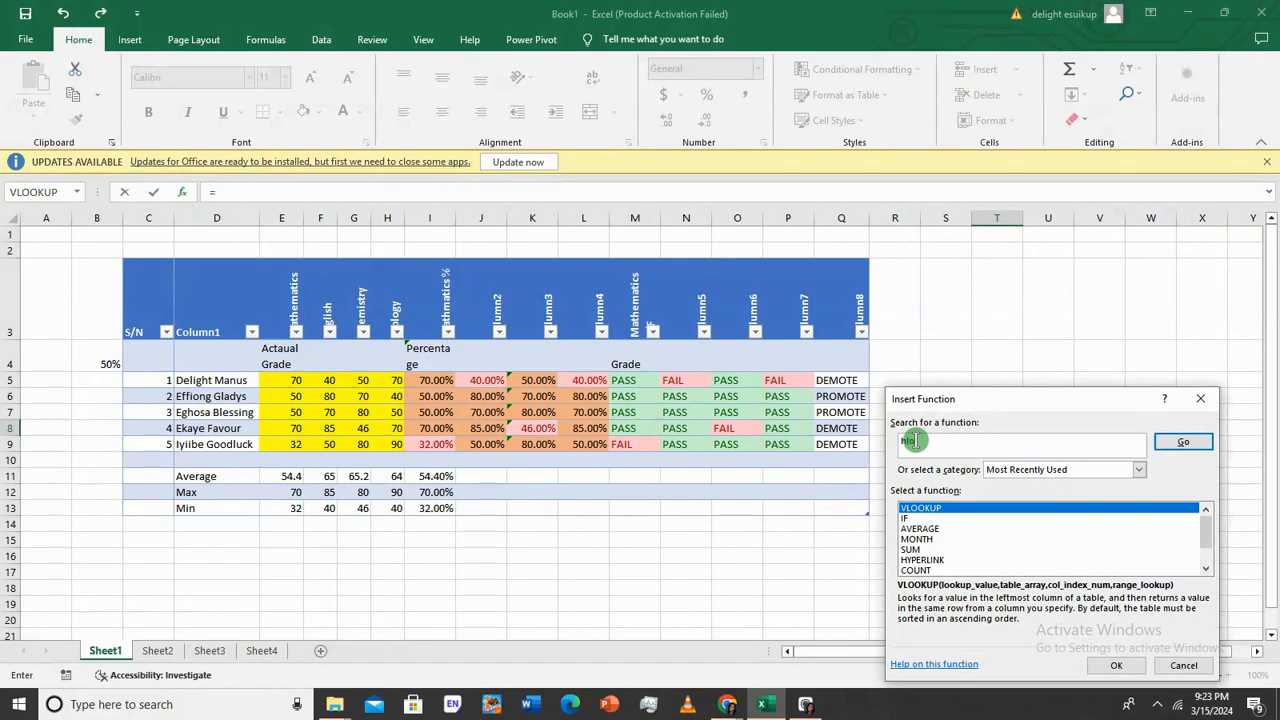
pyautogui.write('okup')
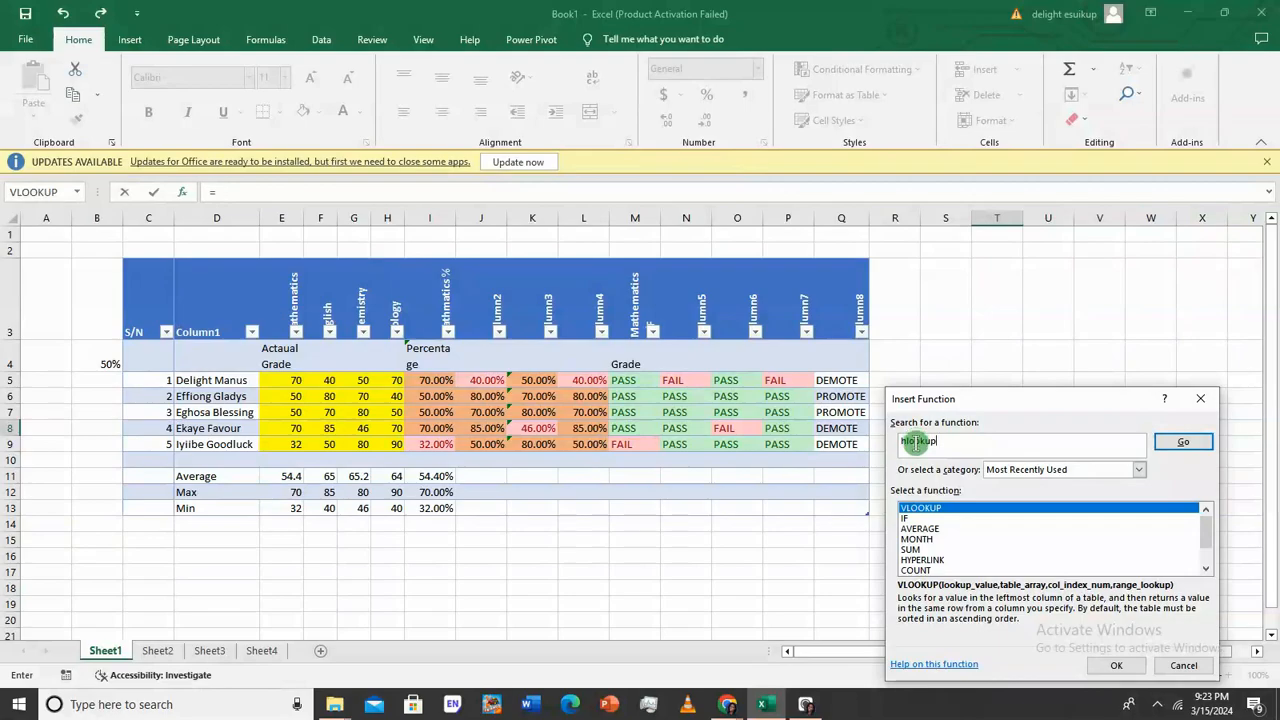
pyautogui.click(1184, 440)
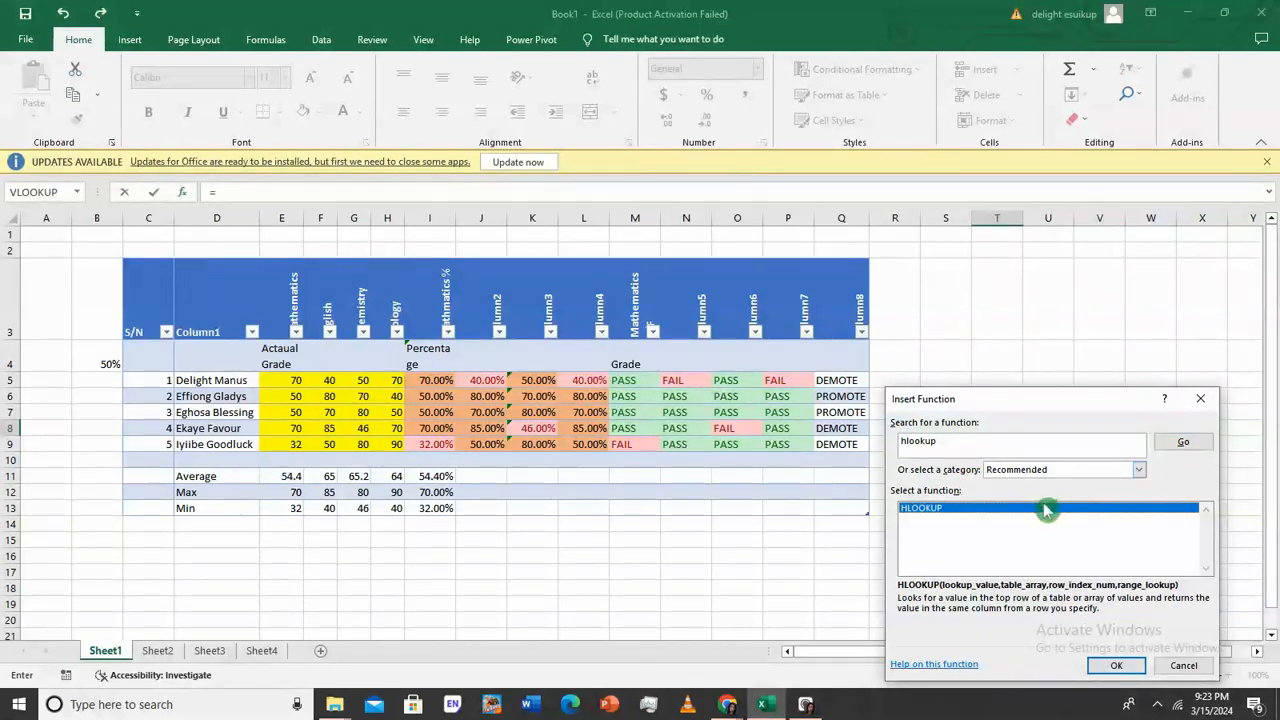
pyautogui.doubleClick(1045, 509)
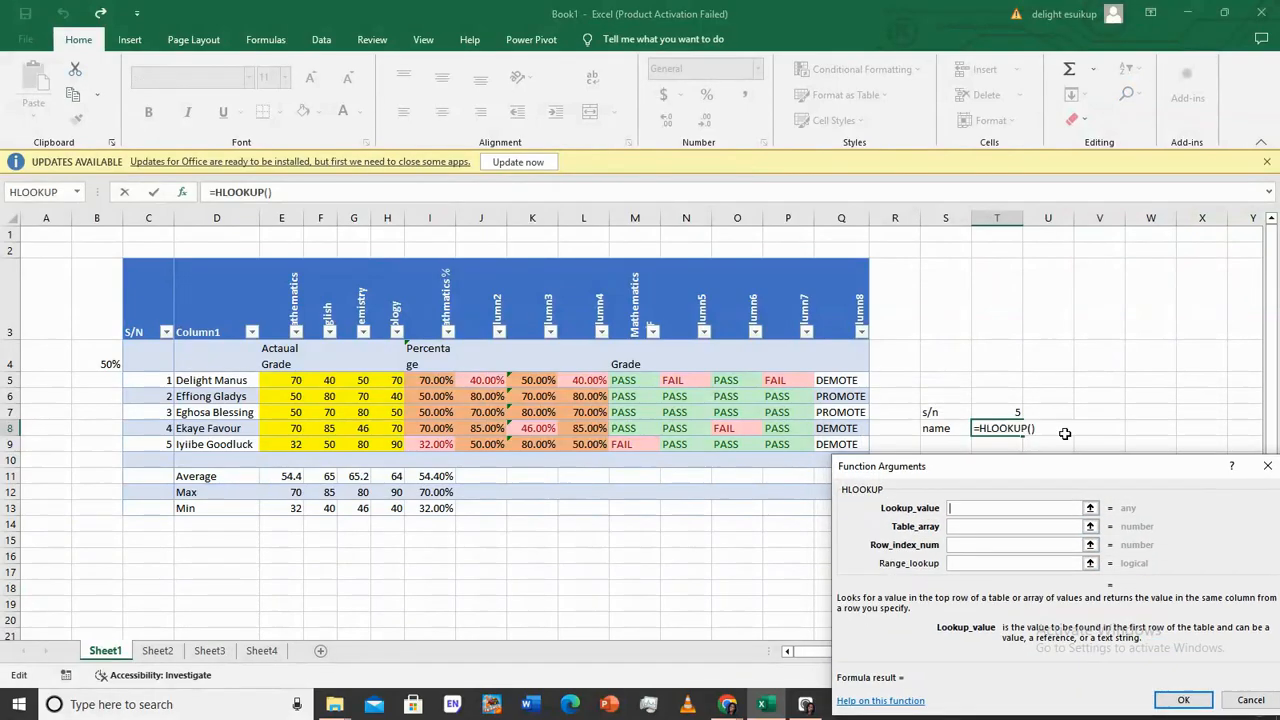
# Set the HLOOKUP arguments to T7, the whole score table and row 5
pyautogui.click(1013, 413)
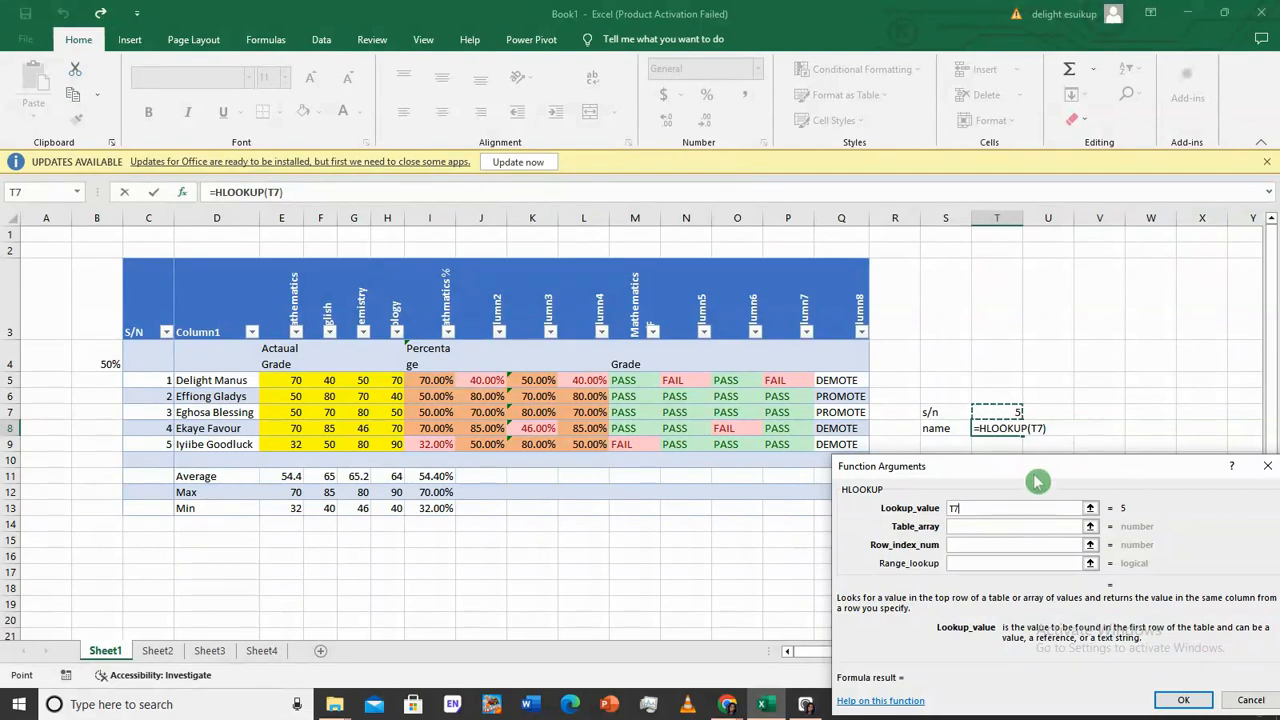
pyautogui.click(1021, 530)
pyautogui.moveTo(163, 298); pyautogui.dragTo(858, 512)
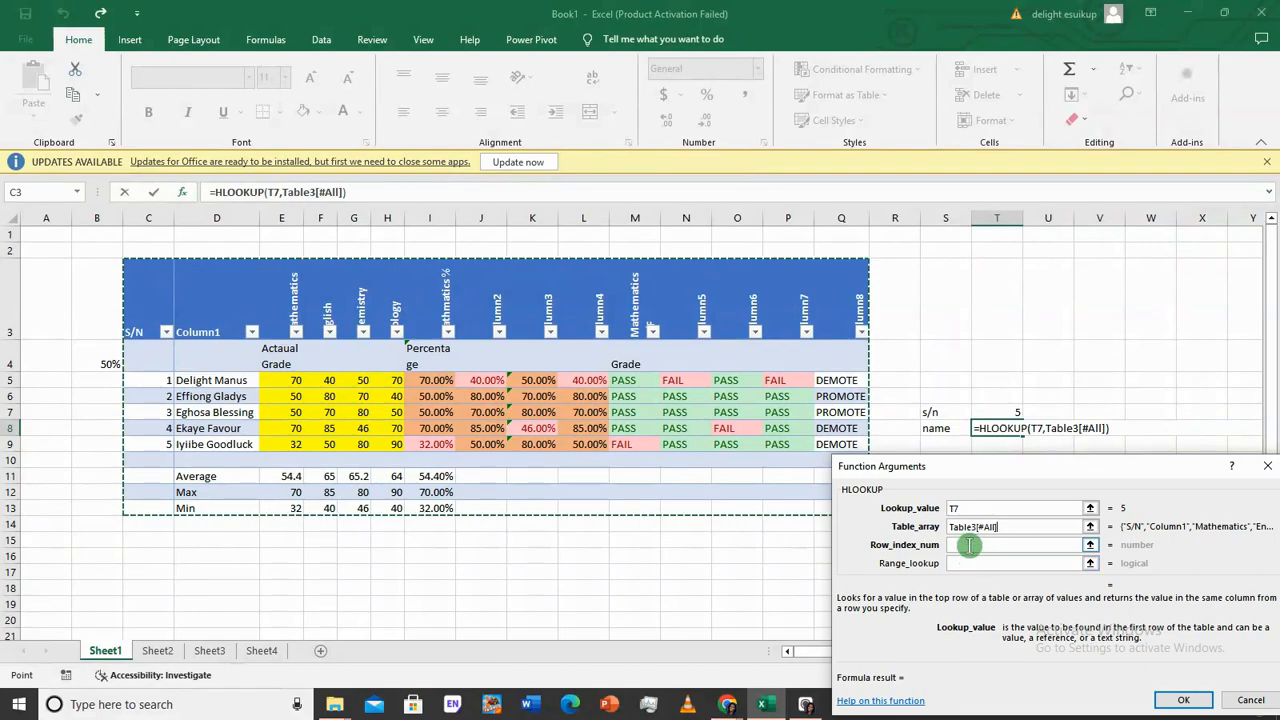
pyautogui.click(960, 545)
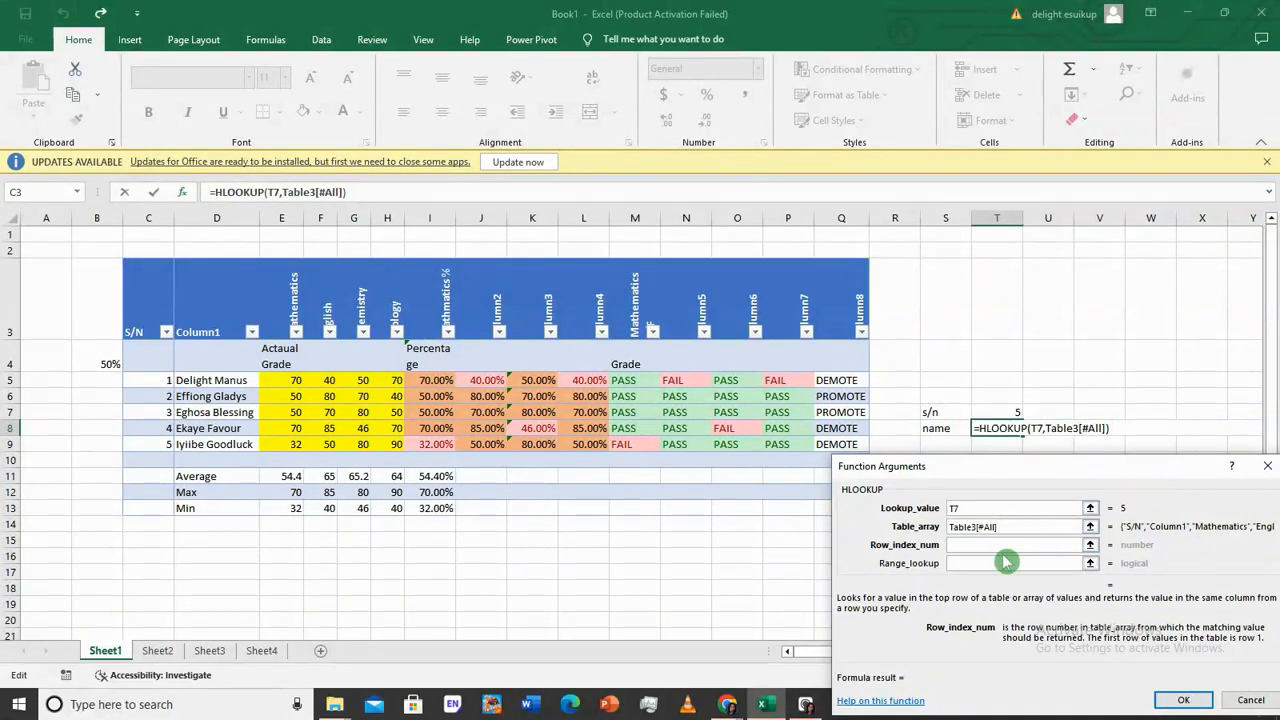
pyautogui.write('5')
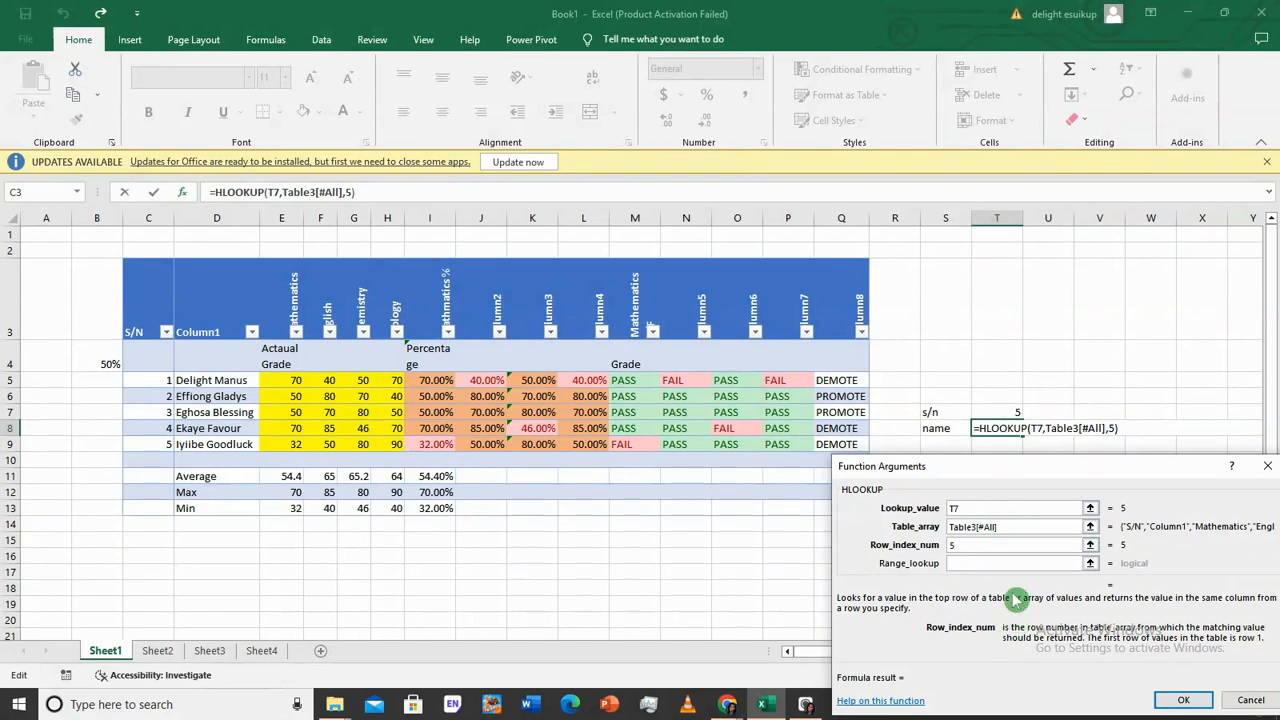
pyautogui.click(1180, 701)
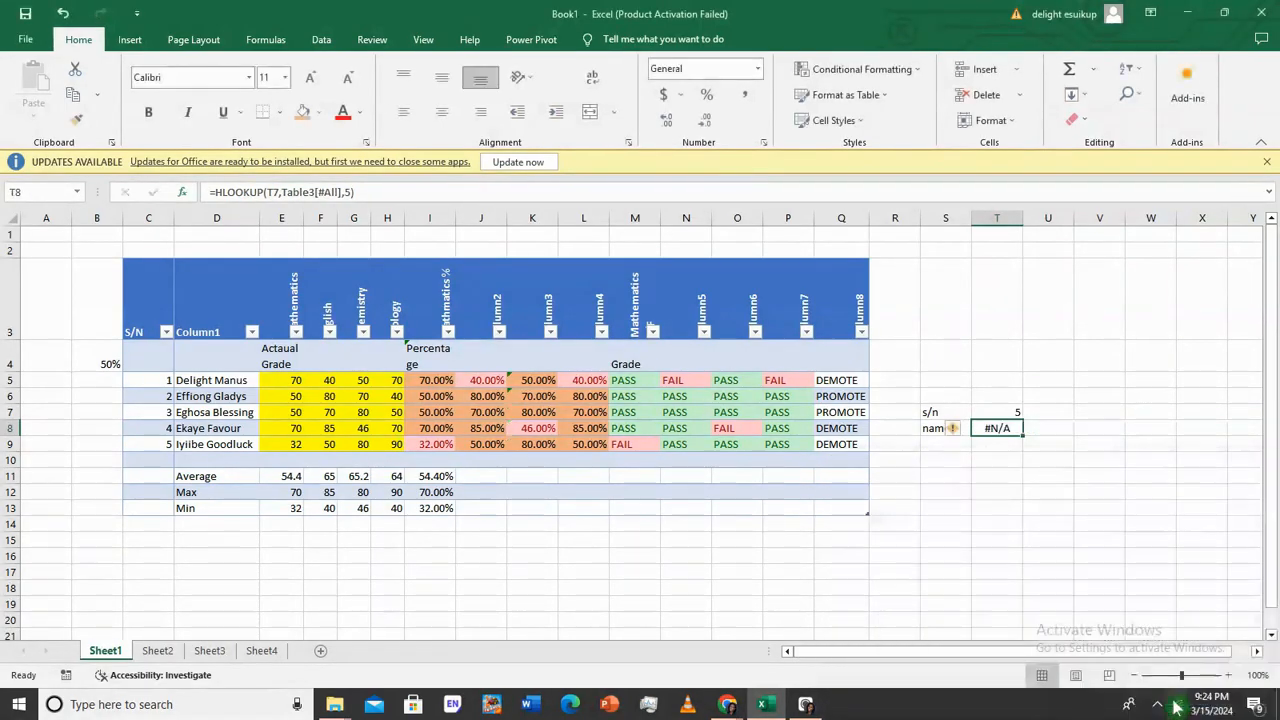
# Re-commit T8's HLOOKUP, then enter English in T7 so it returns PROMOTE
pyautogui.doubleClick(1000, 427)
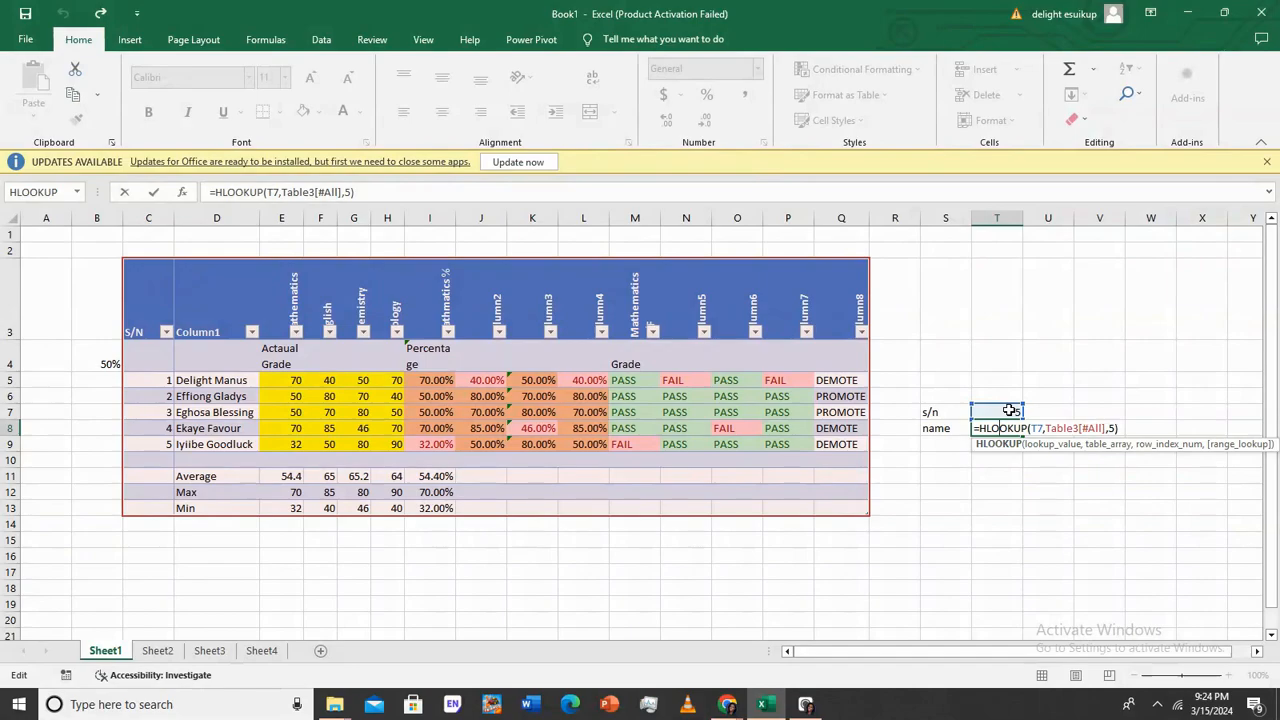
pyautogui.press('Return')
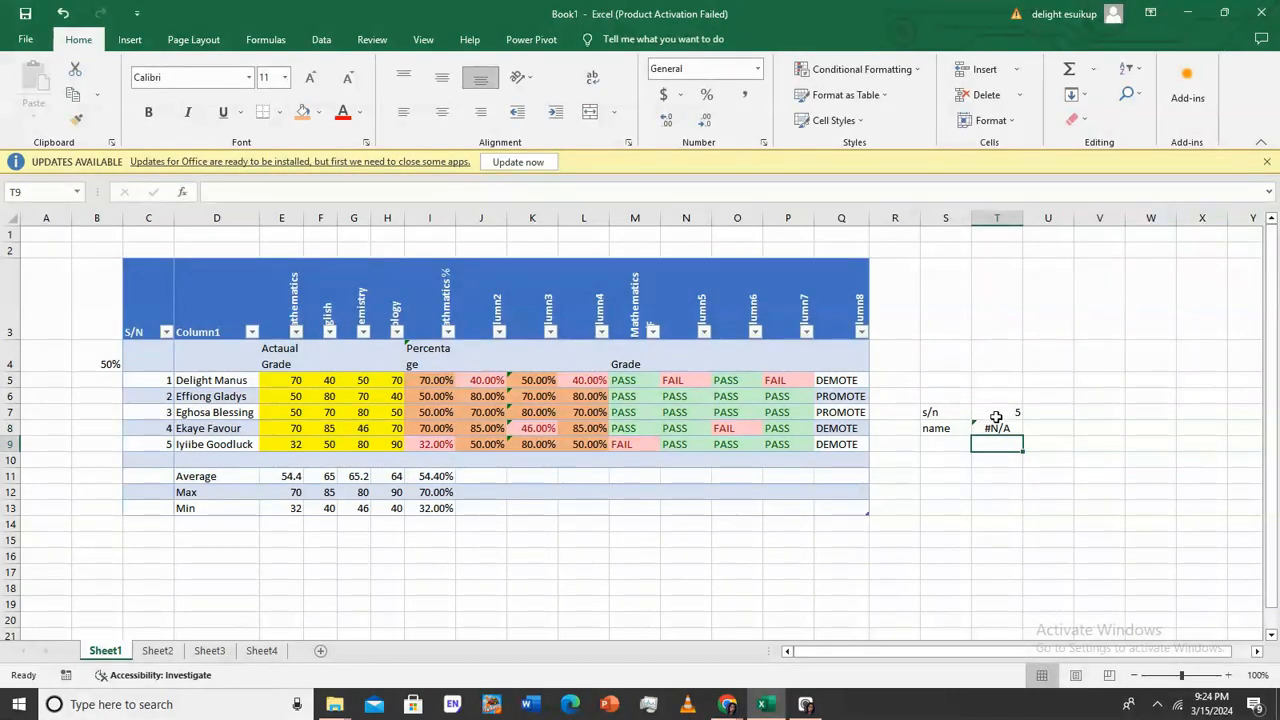
pyautogui.click(1006, 415)
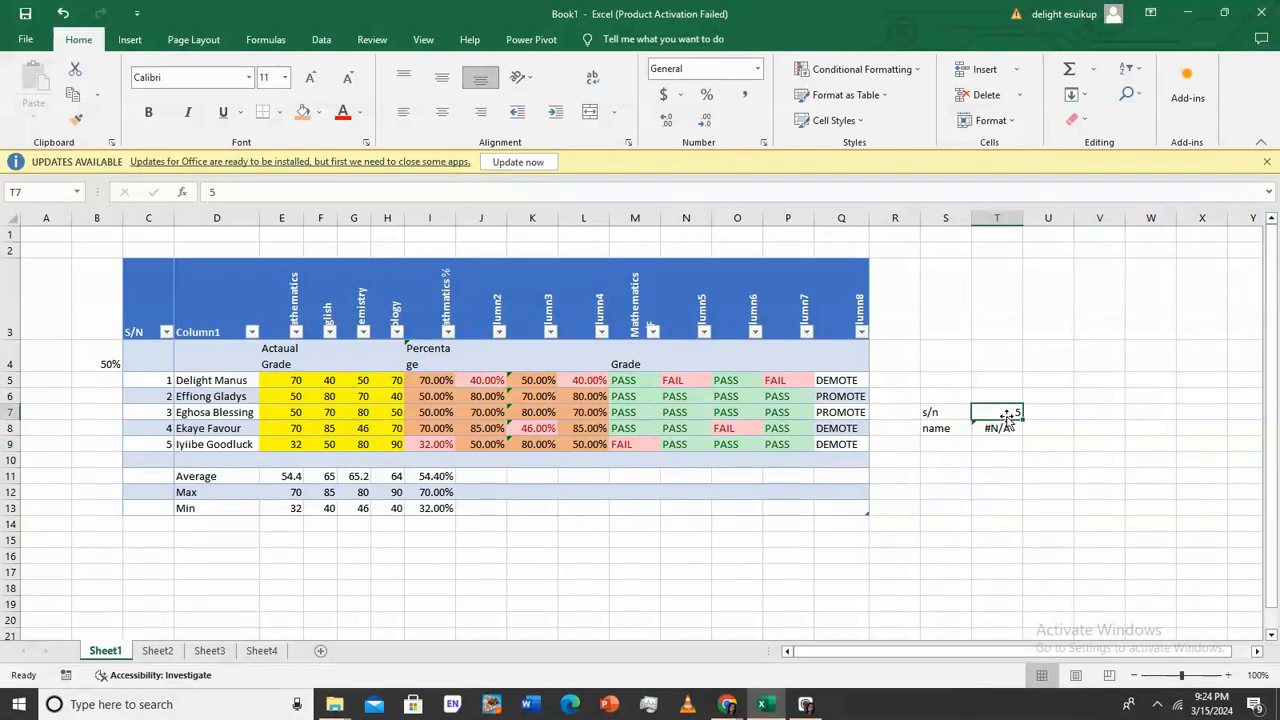
pyautogui.write('English')
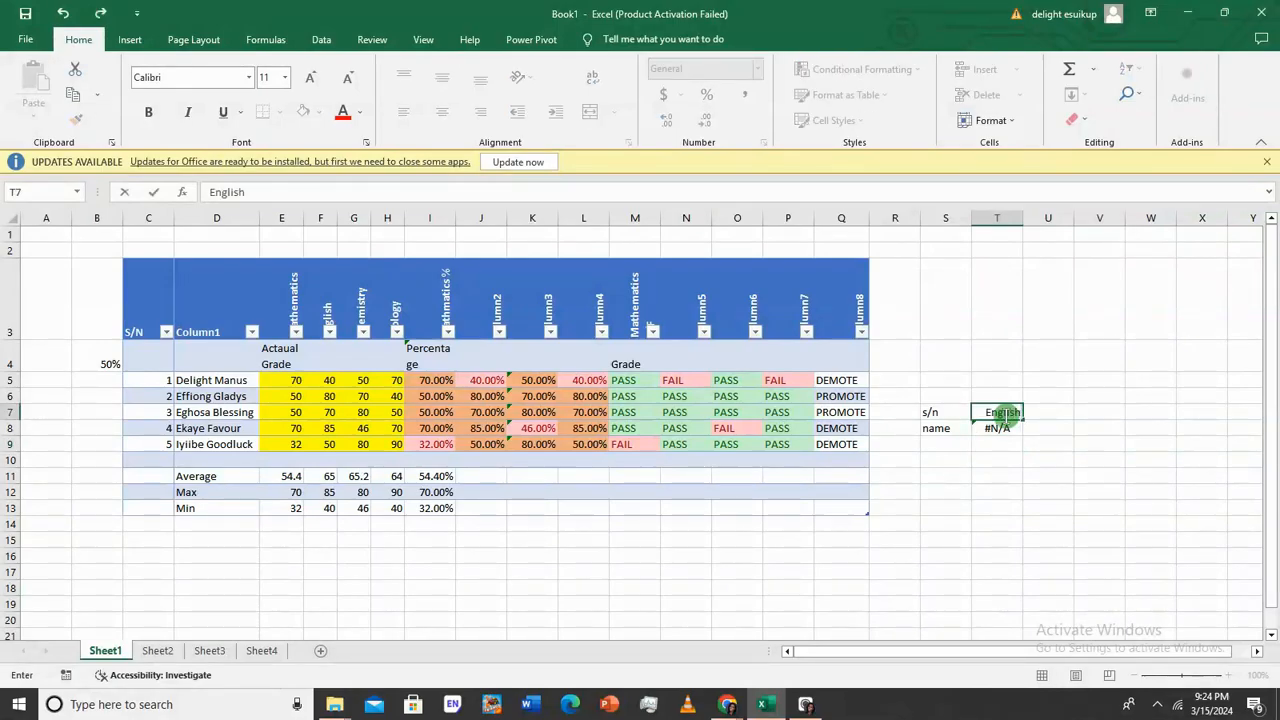
pyautogui.press('Return')
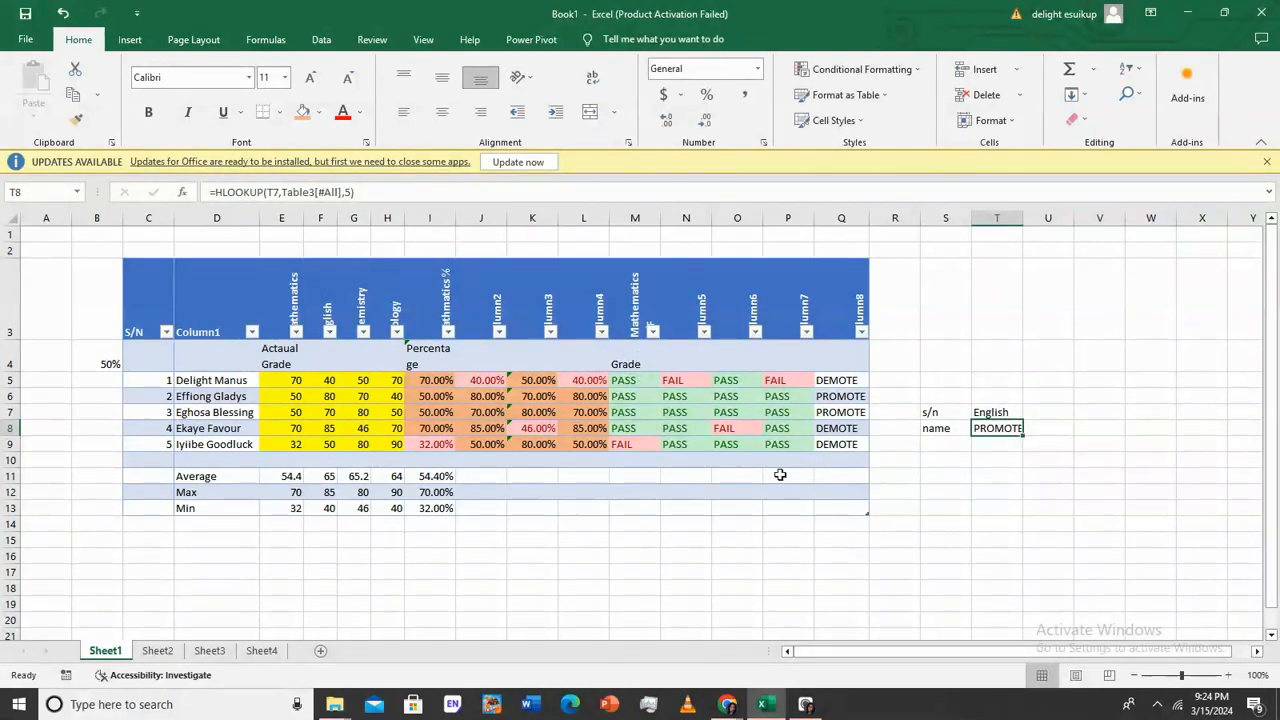
# Select the word English in the T7 lookup cell
pyautogui.doubleClick(1003, 412)
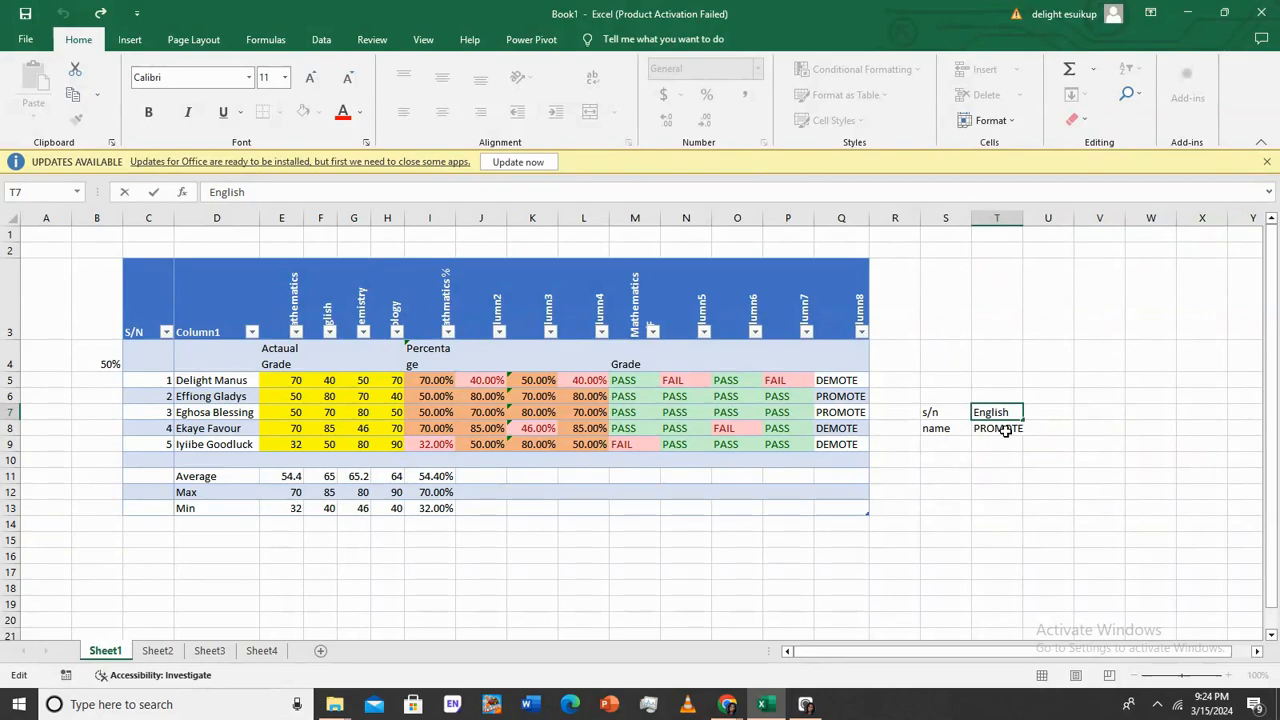
pyautogui.click(1005, 428)
pyautogui.click(1003, 414)
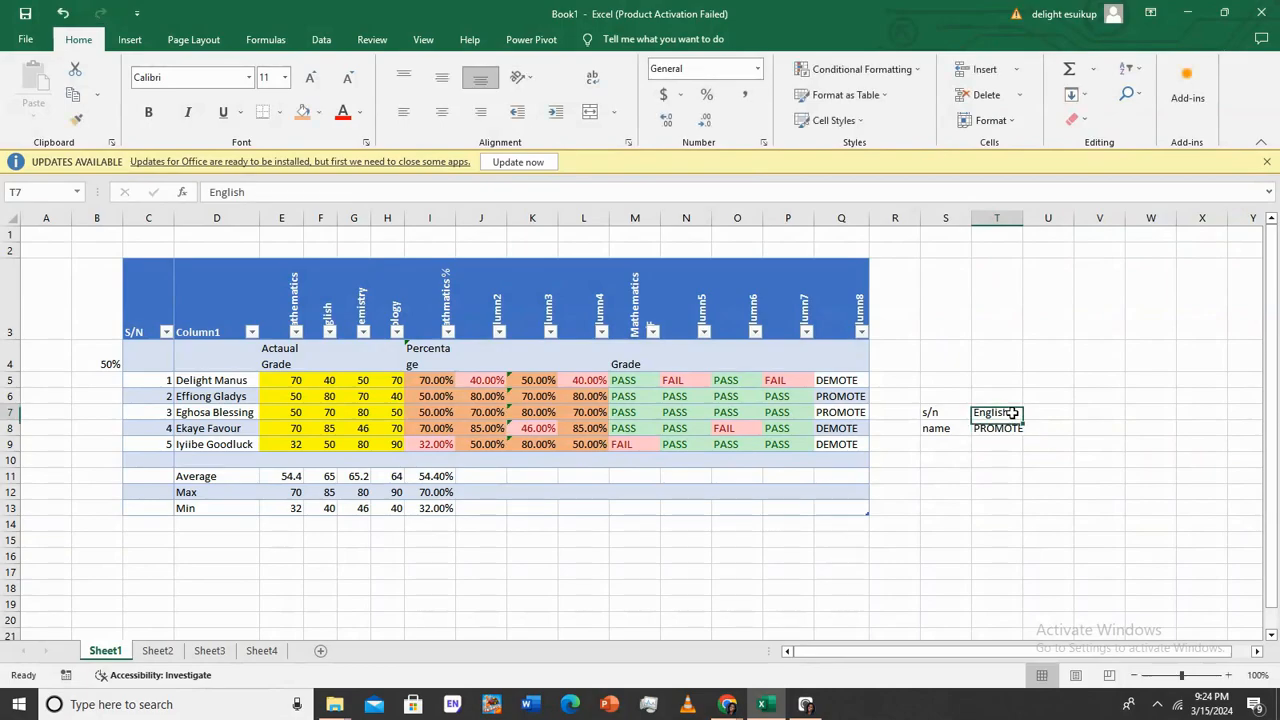
pyautogui.doubleClick(1010, 412)
pyautogui.moveTo(1012, 412); pyautogui.dragTo(971, 412)
# Add an empty exact-match argument after 5 in T8's HLOOKUP so it returns 70
pyautogui.click(1010, 428)
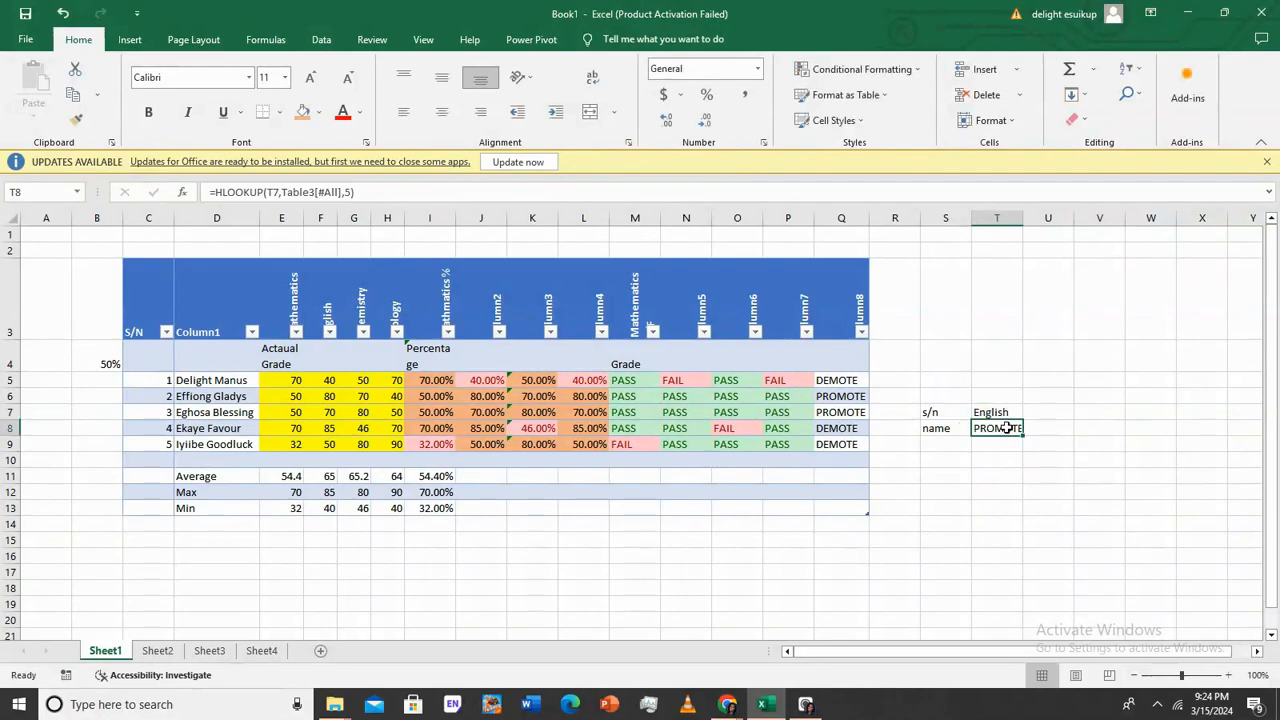
pyautogui.doubleClick(1010, 428)
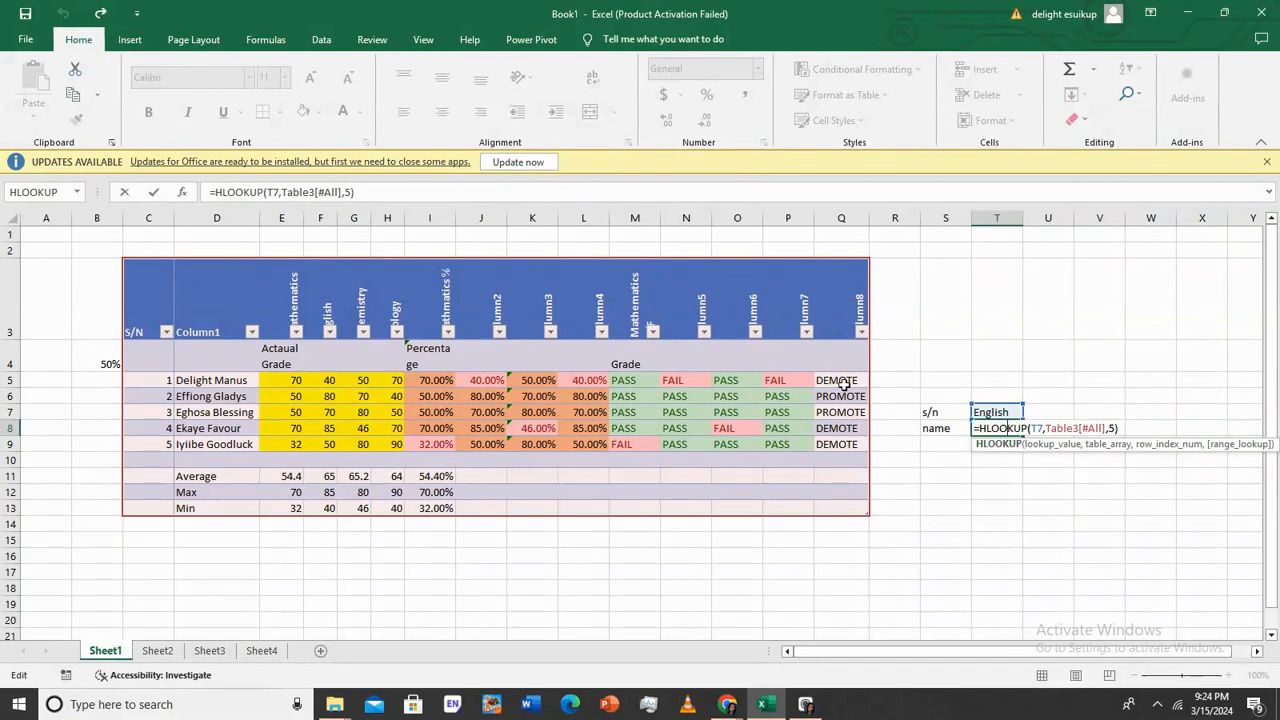
pyautogui.click(1113, 428)
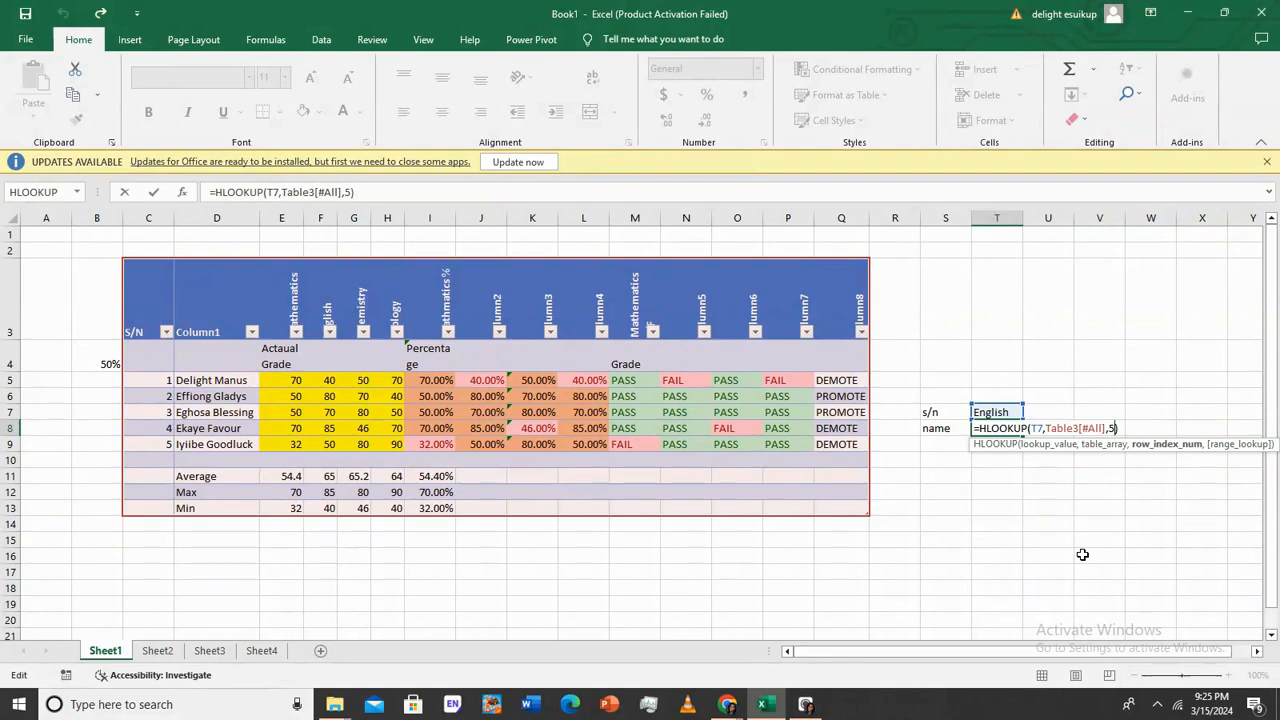
pyautogui.write(',')
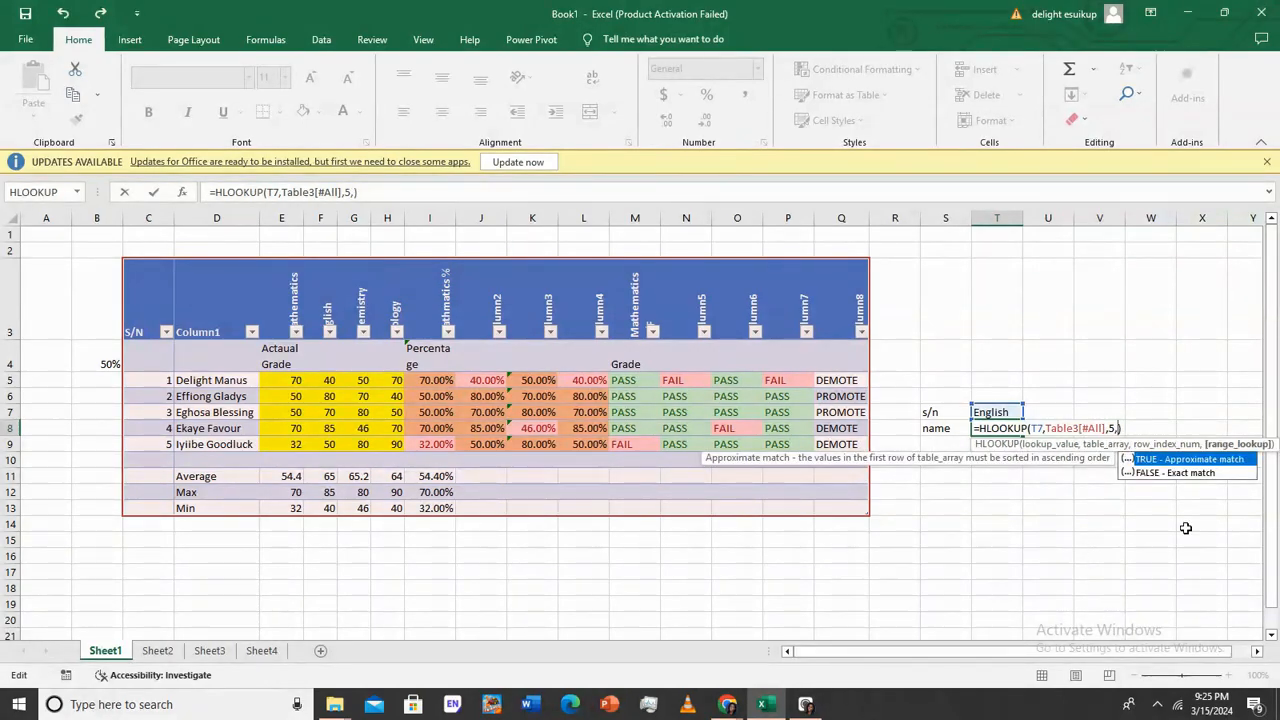
pyautogui.click(1186, 470)
pyautogui.click(1163, 464)
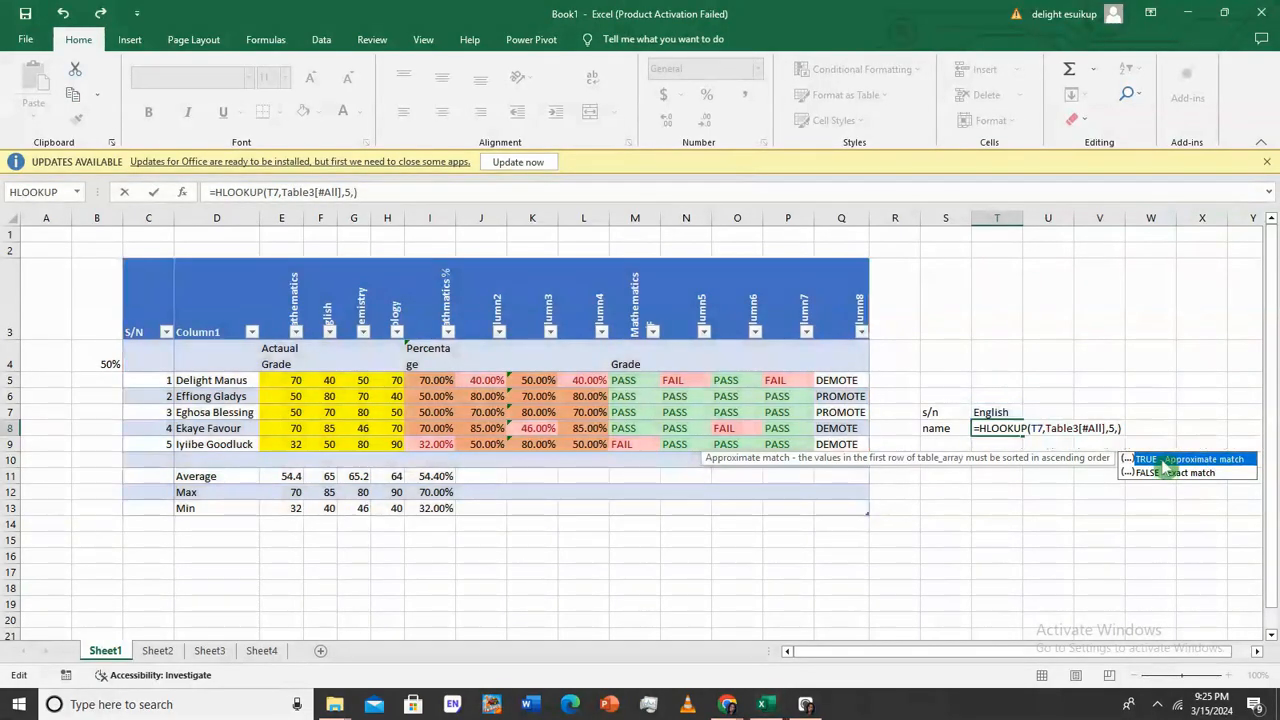
pyautogui.press('Return')
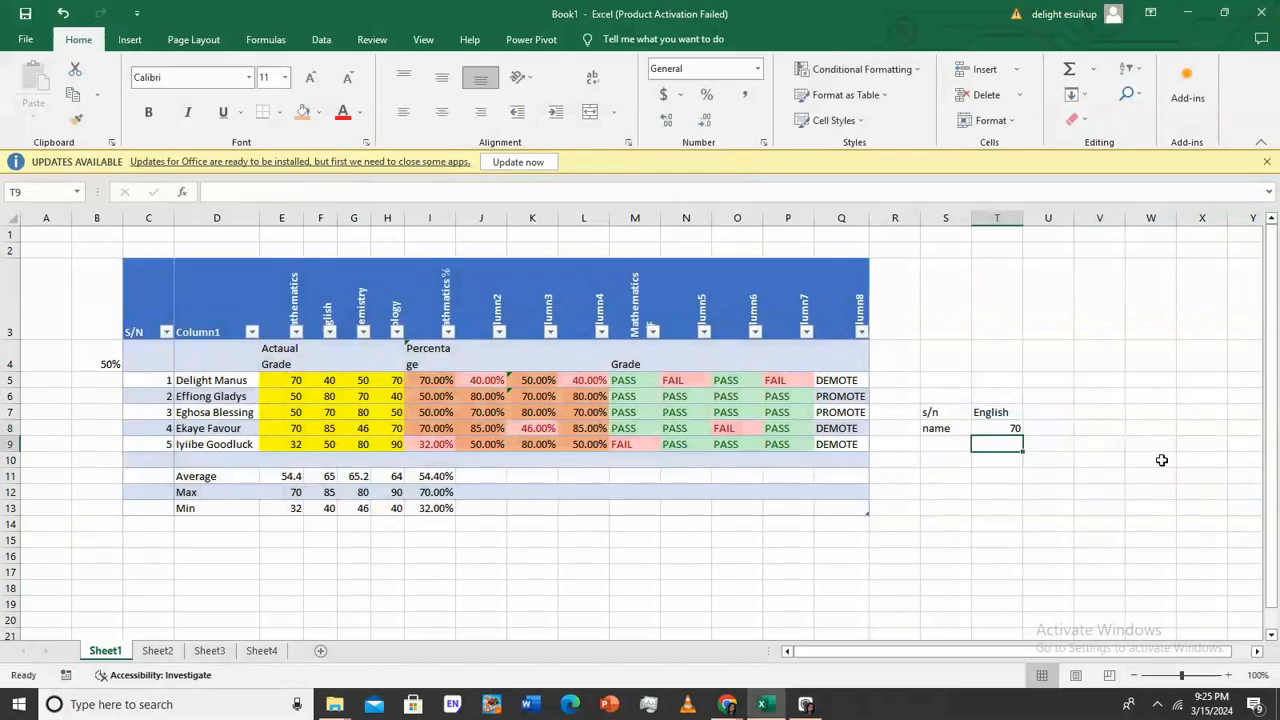
# Re-enter T8's formula unchanged and check F7's English score
pyautogui.doubleClick(1010, 428)
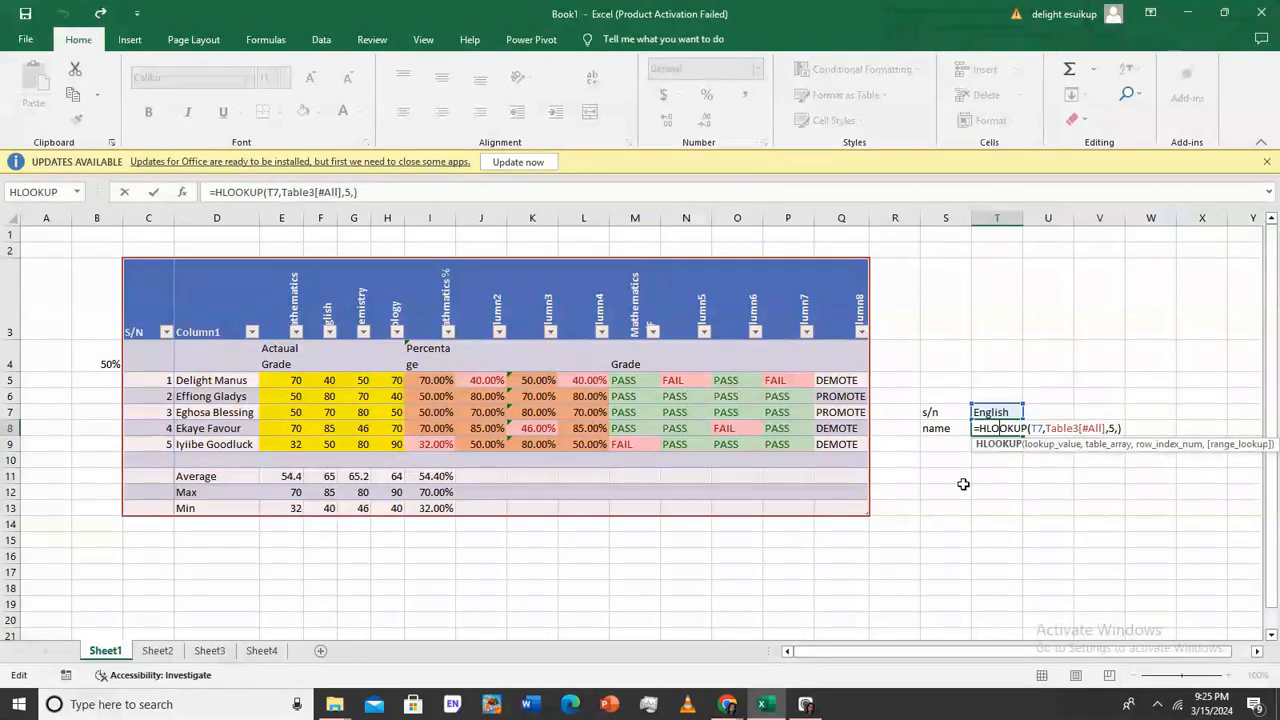
pyautogui.press('Return')
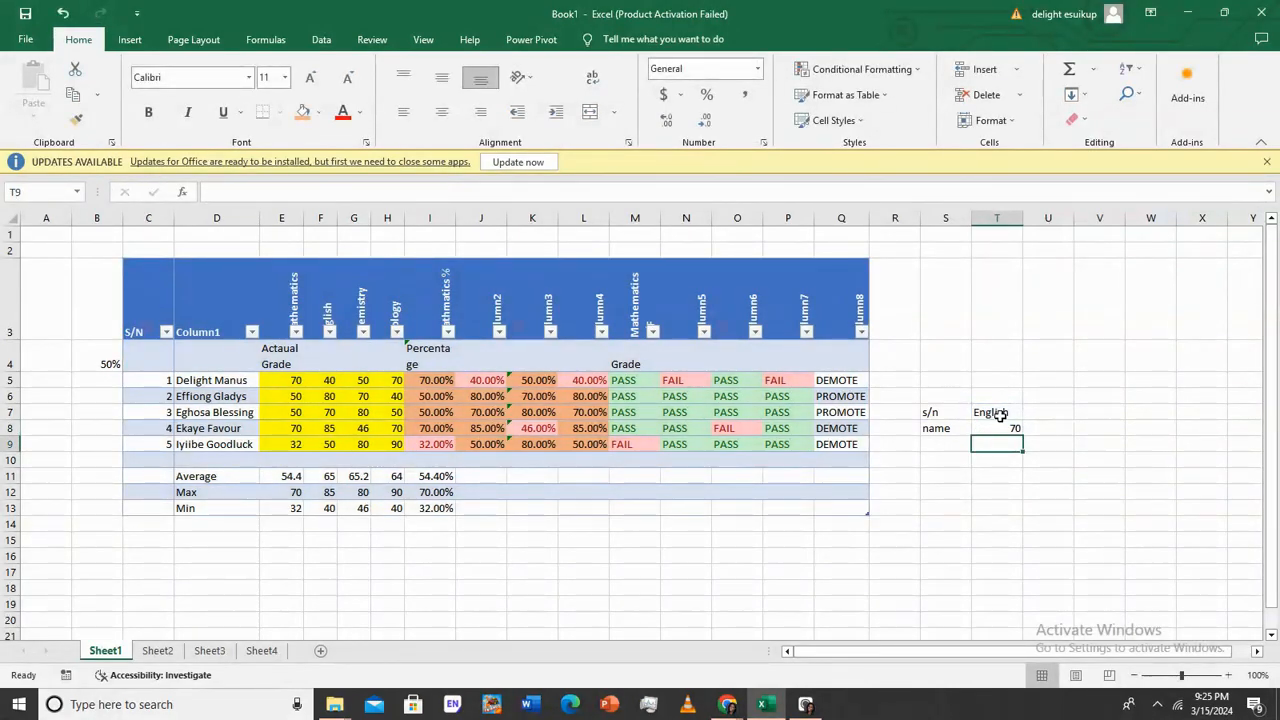
pyautogui.doubleClick(1004, 428)
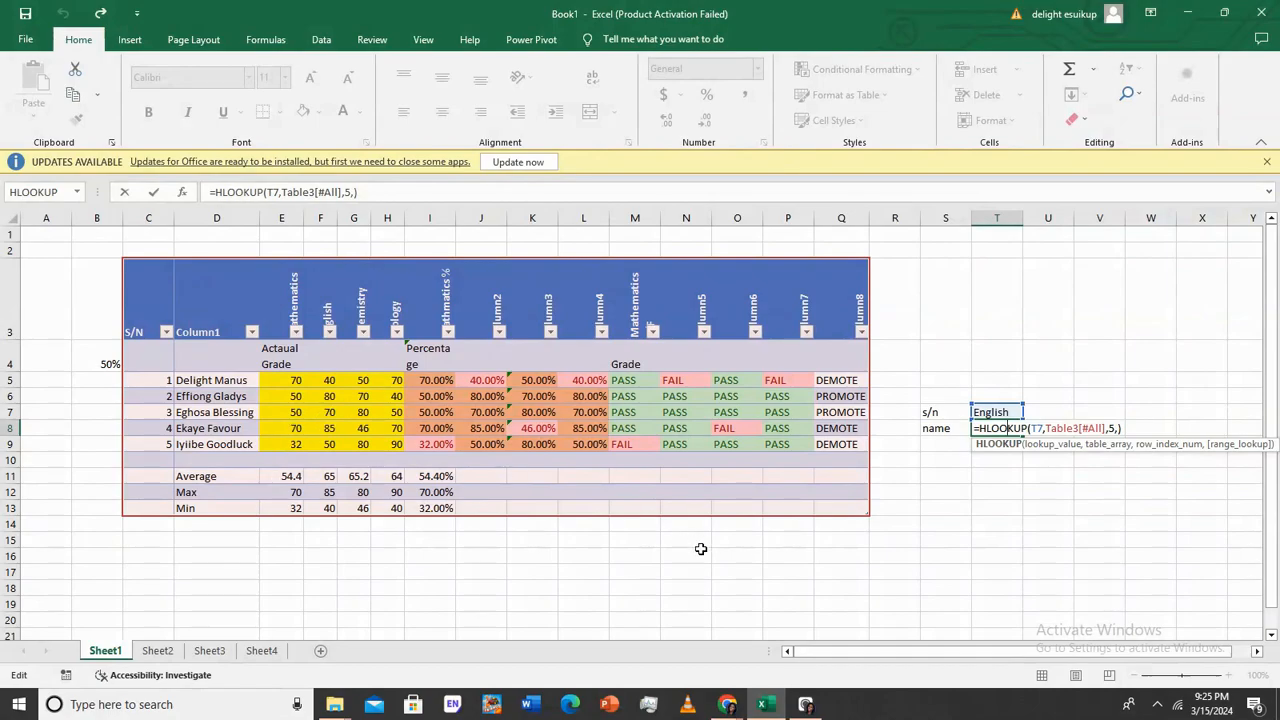
pyautogui.press('Return')
pyautogui.doubleClick(320, 412)
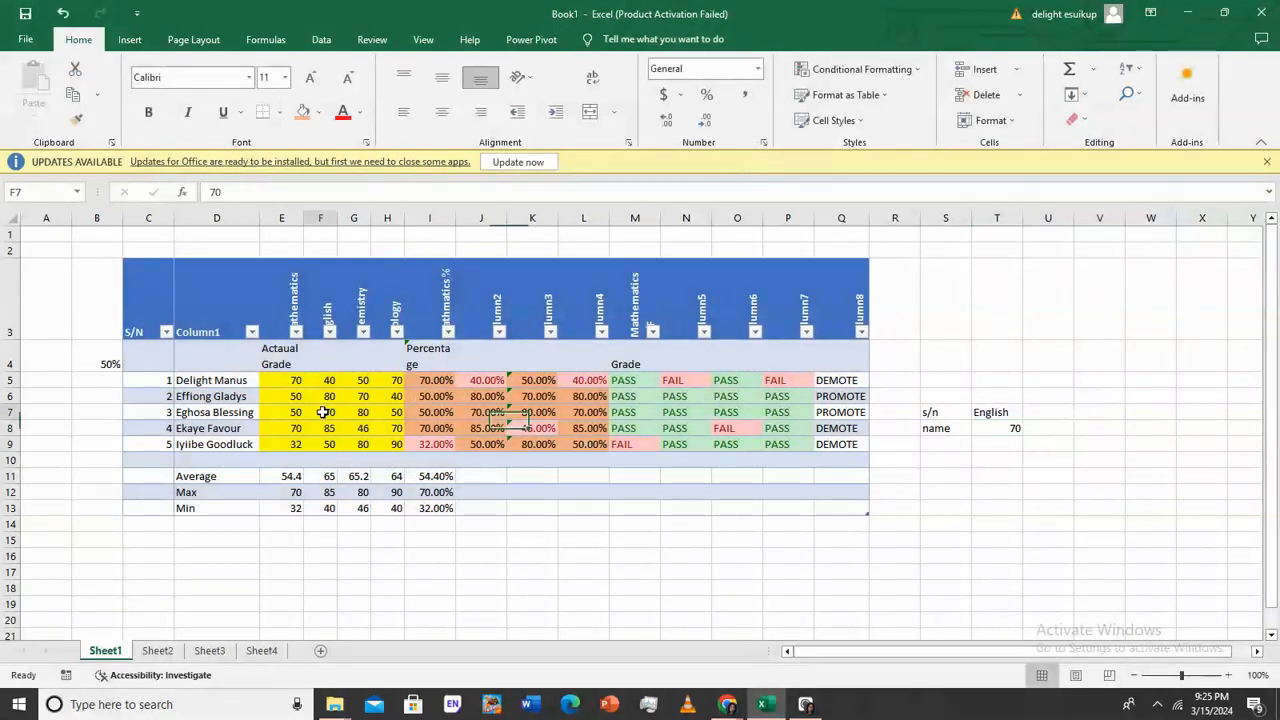
pyautogui.press('Return')
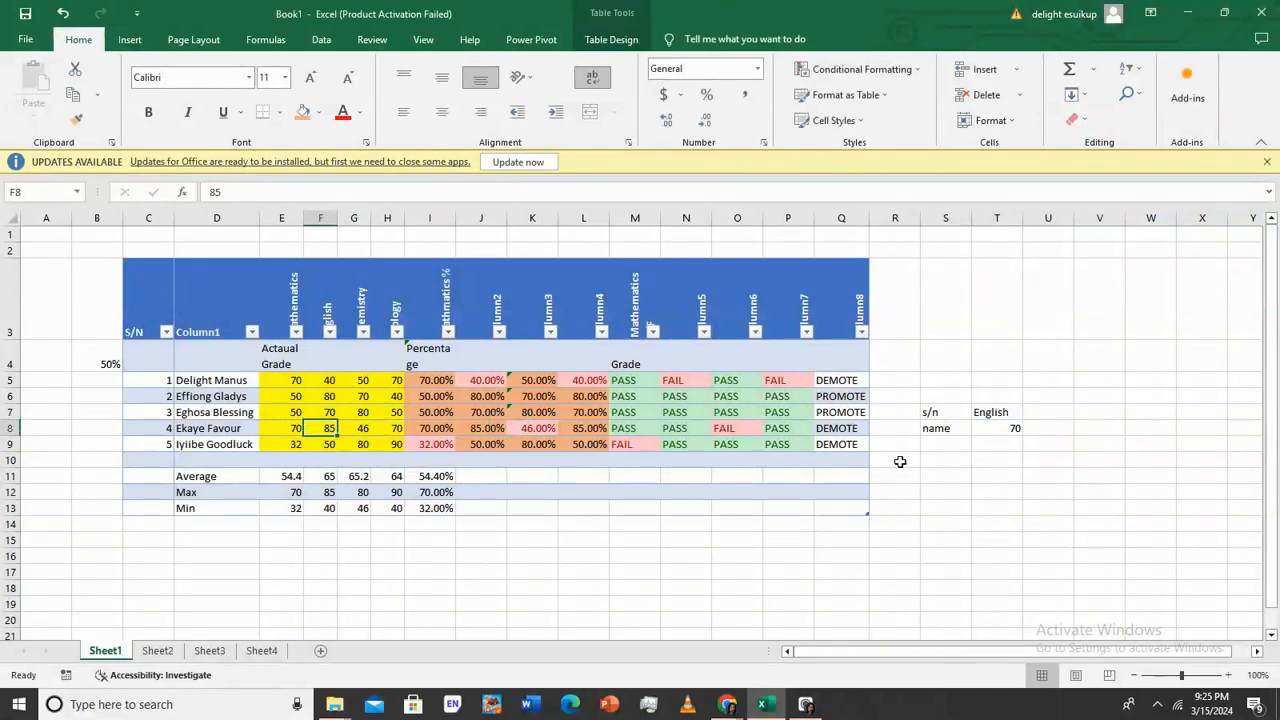
# Insert a comma after the row number 5 in T8's HLOOKUP, removing a stray apostrophe
pyautogui.click(1010, 427)
pyautogui.doubleClick(1010, 427)
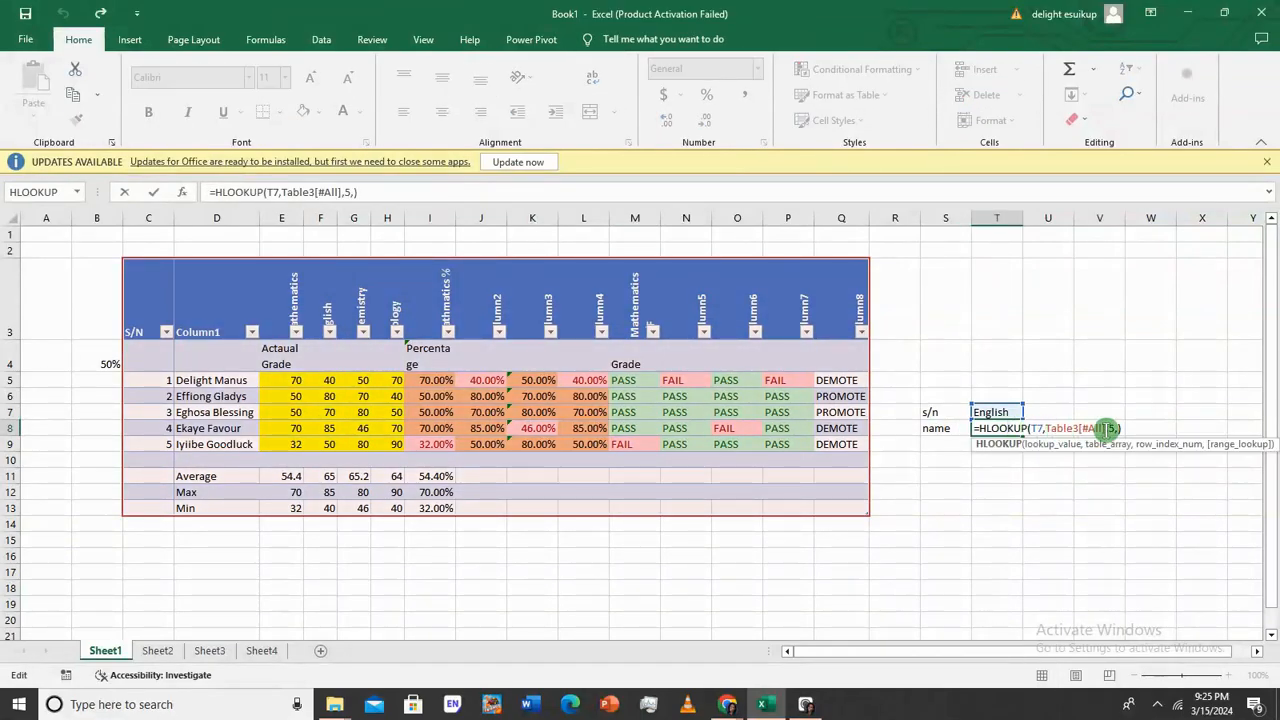
pyautogui.click(1109, 428)
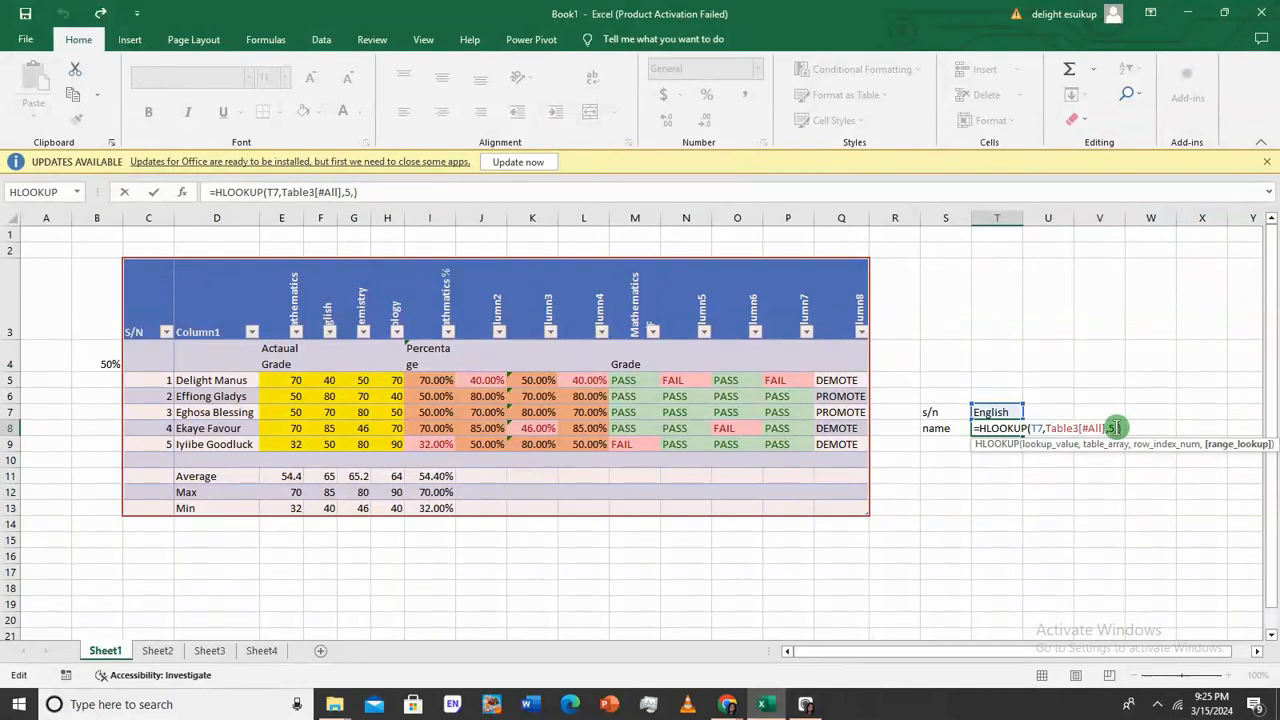
pyautogui.click(1118, 428)
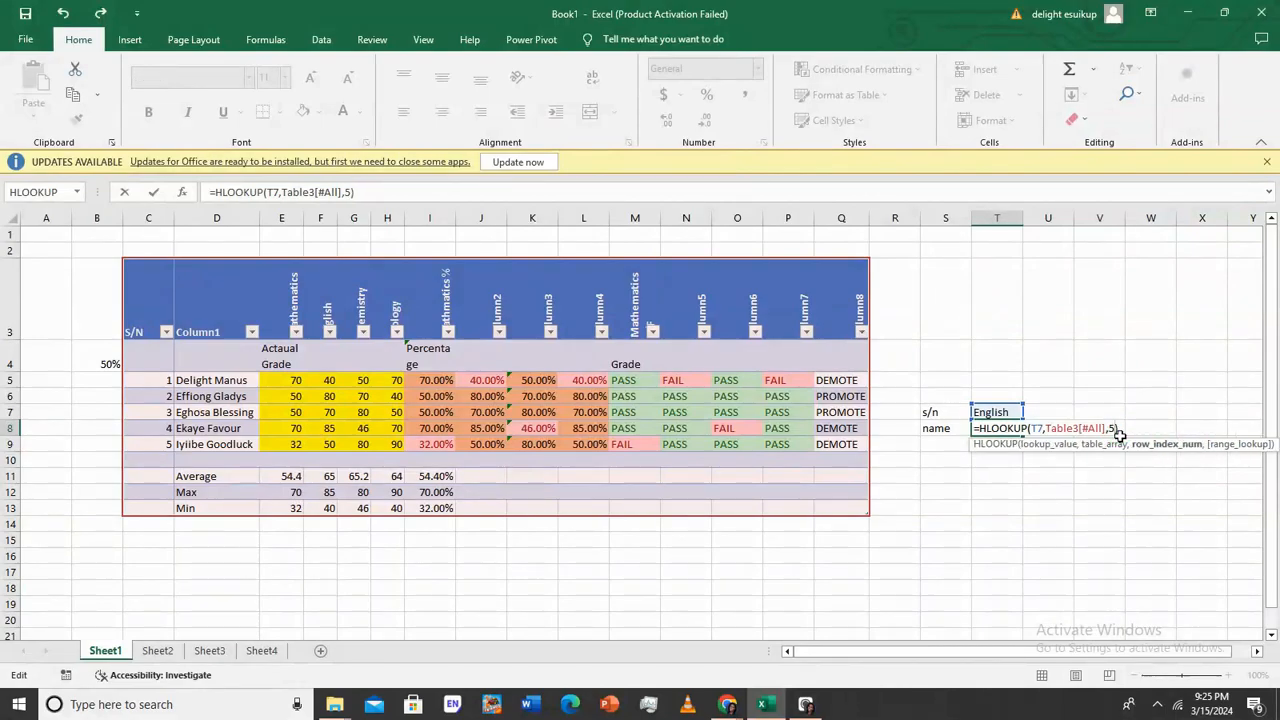
pyautogui.write("'")
pyautogui.press('BackSpace')
pyautogui.write(',')
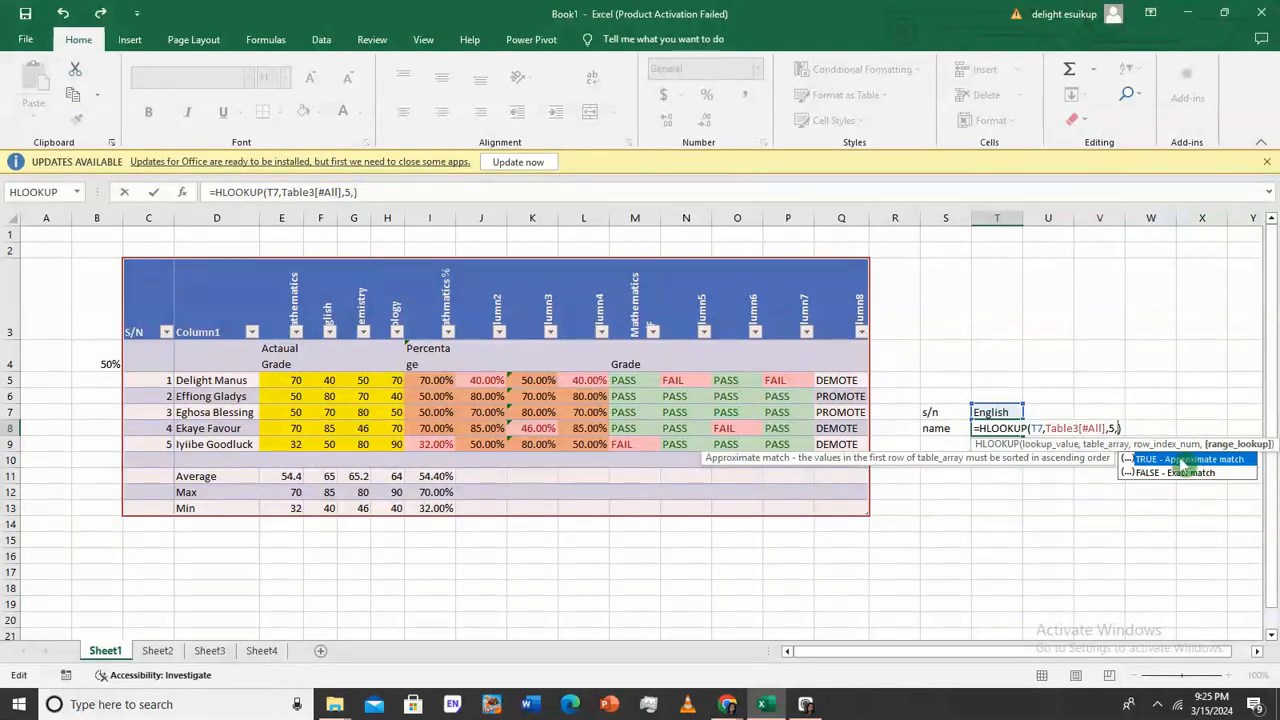
pyautogui.press('Return')
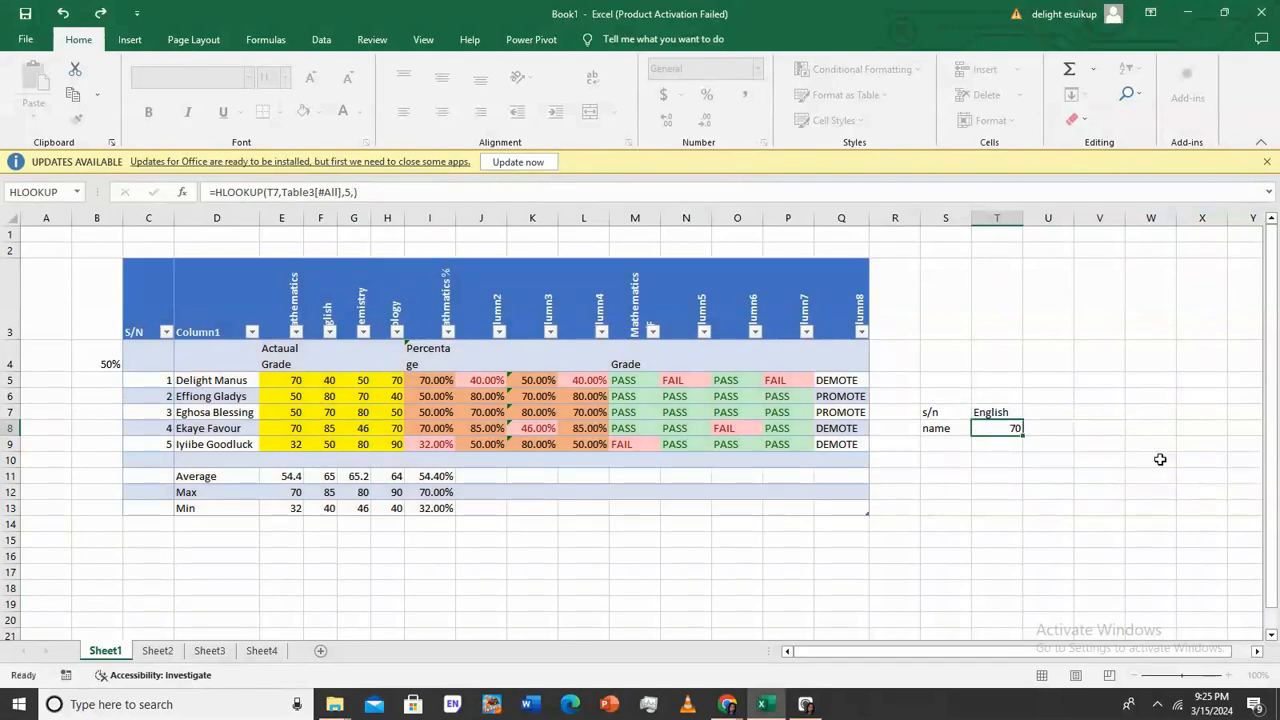
# Delete the row number 5 from T8's HLOOKUP so it returns 50
pyautogui.click(1004, 430)
pyautogui.doubleClick(1004, 430)
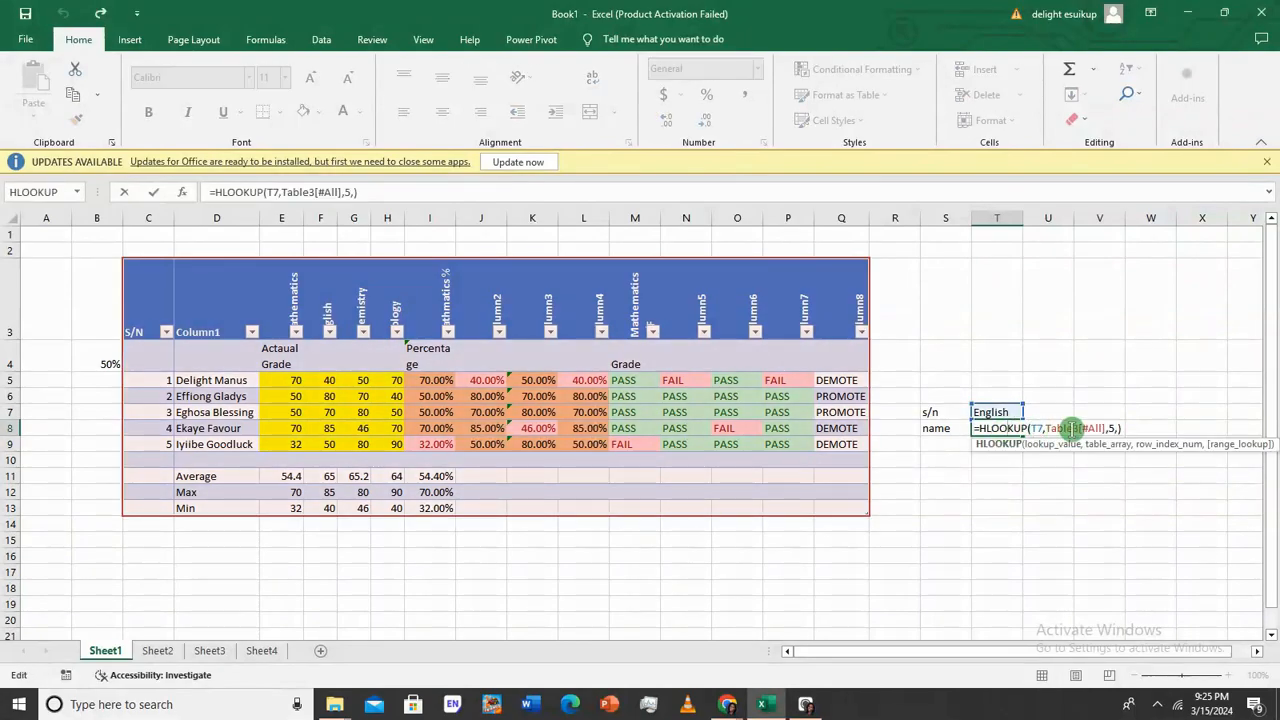
pyautogui.click(1112, 430)
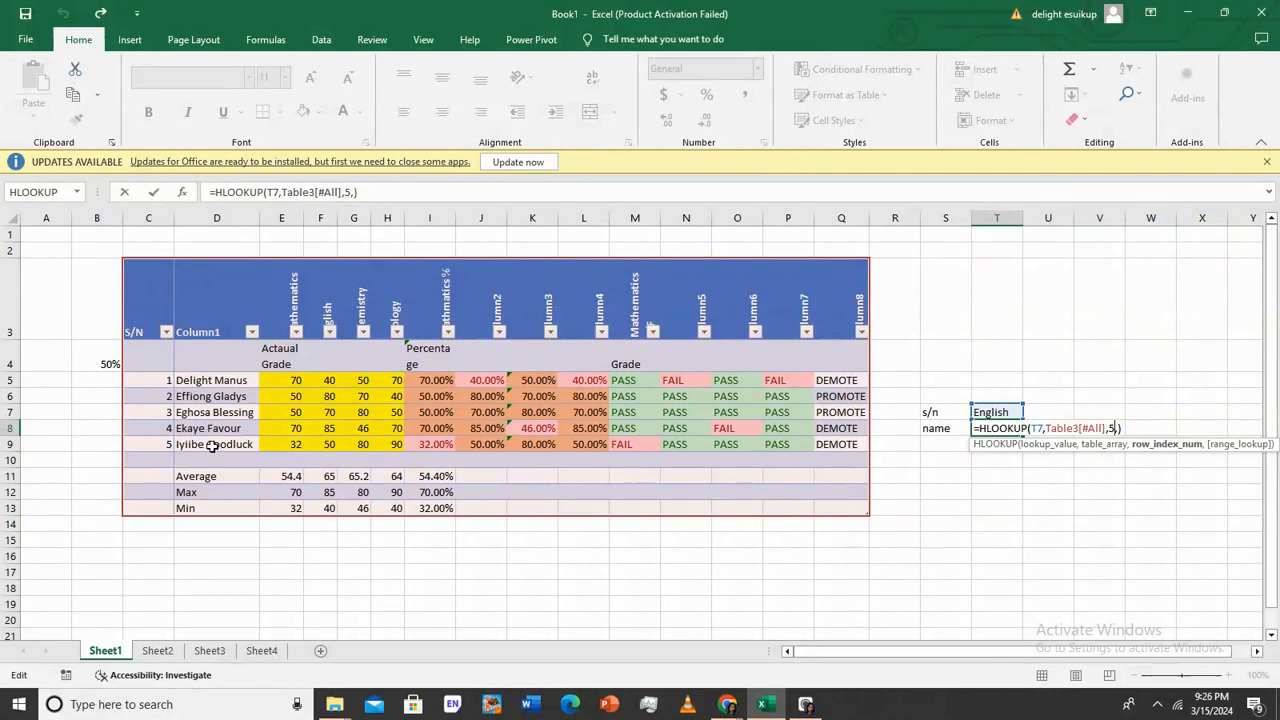
pyautogui.press('BackSpace')
pyautogui.press('Return')
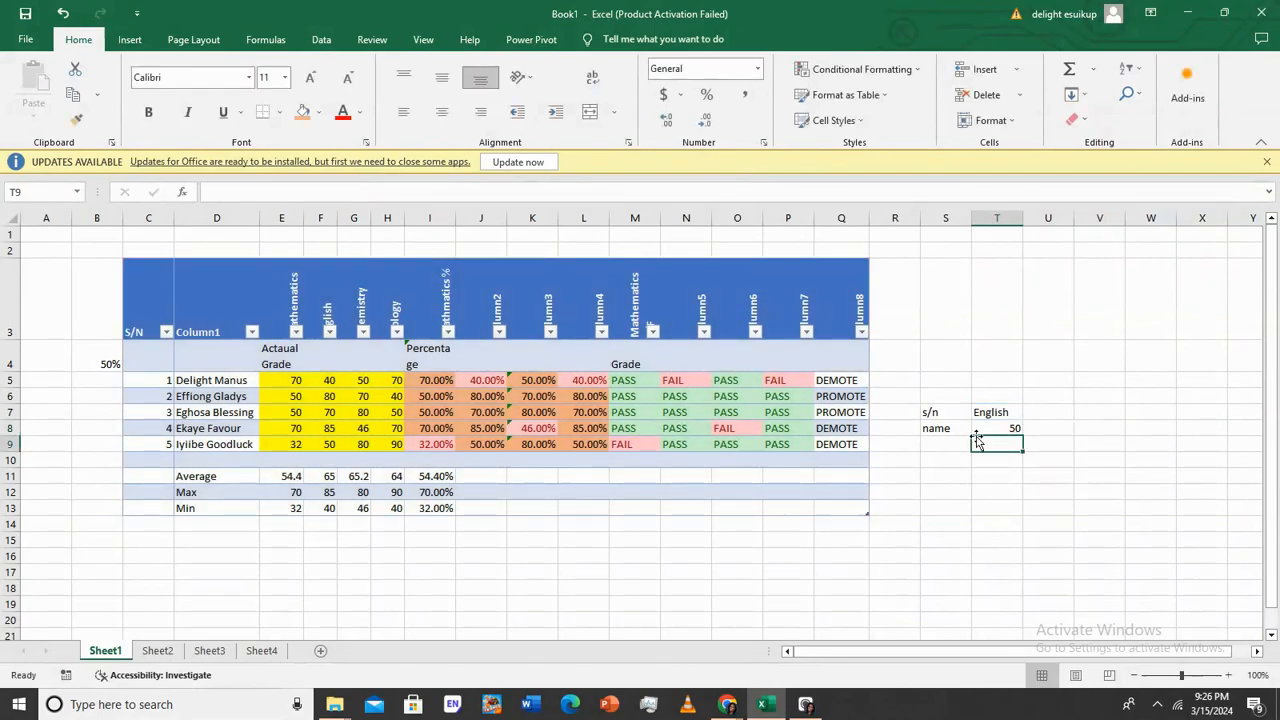
# Select the Column8 header text in Q3
pyautogui.click(331, 446)
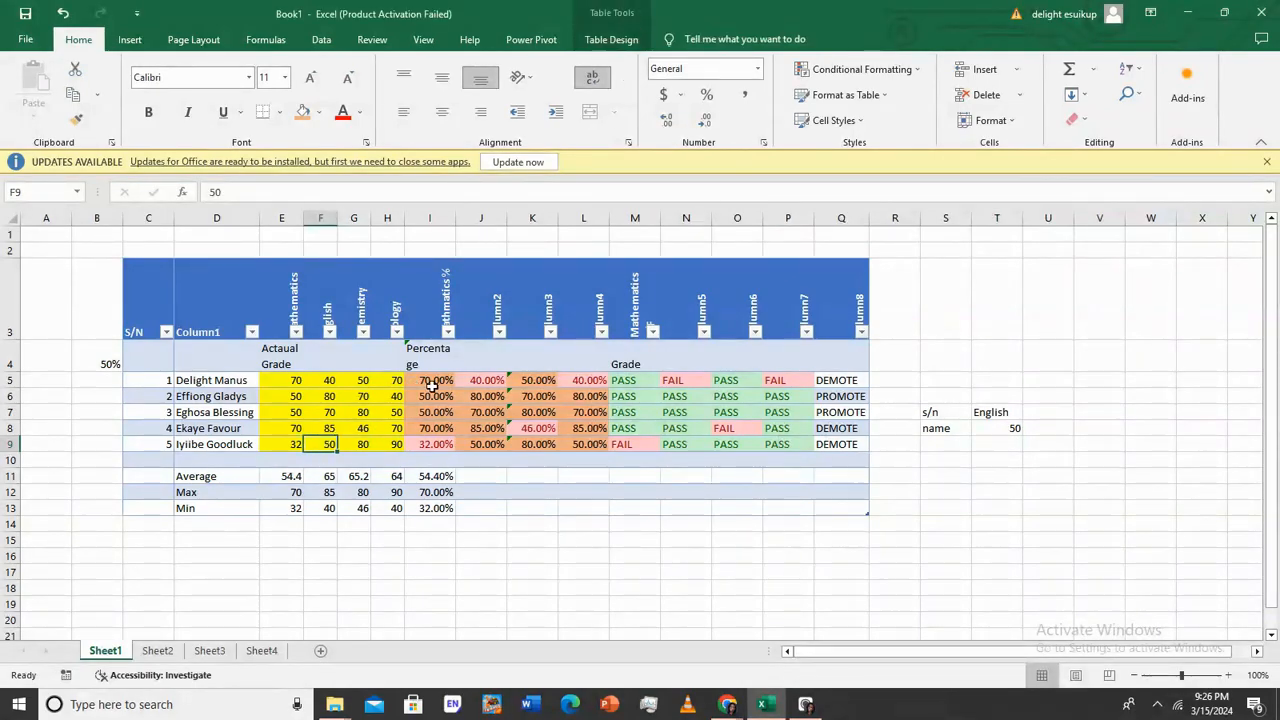
pyautogui.doubleClick(496, 310)
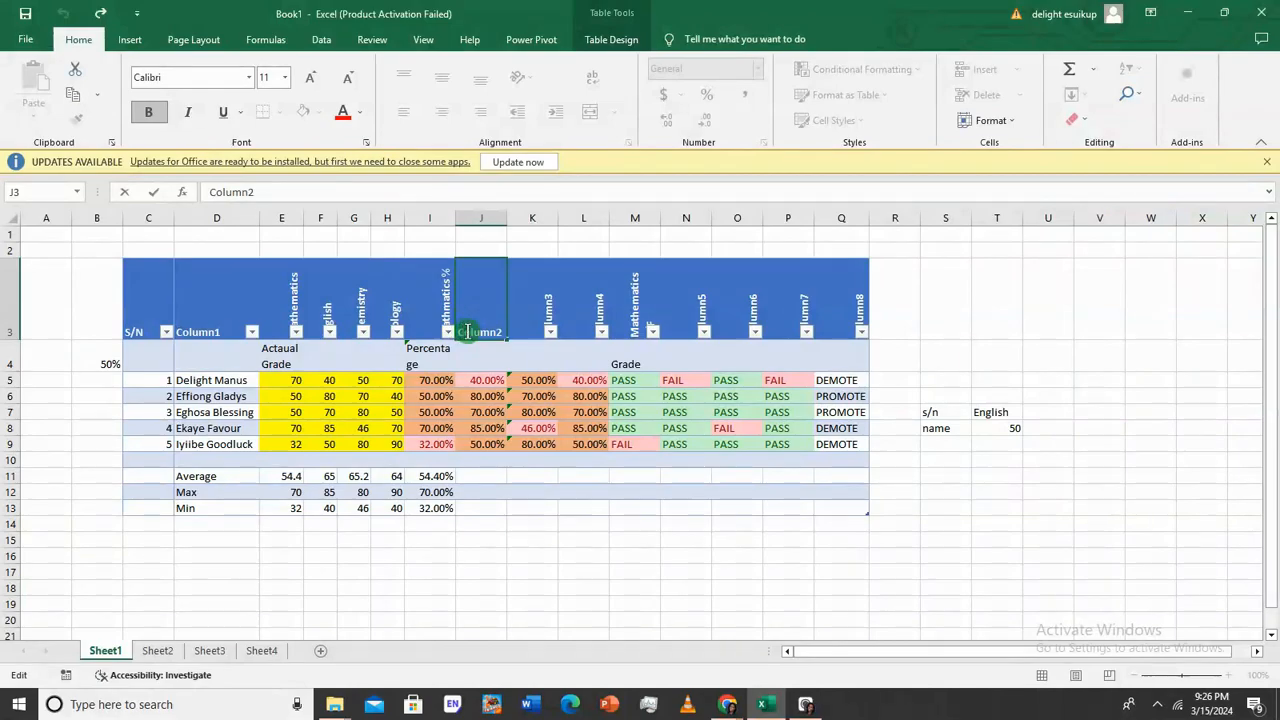
pyautogui.doubleClick(838, 327)
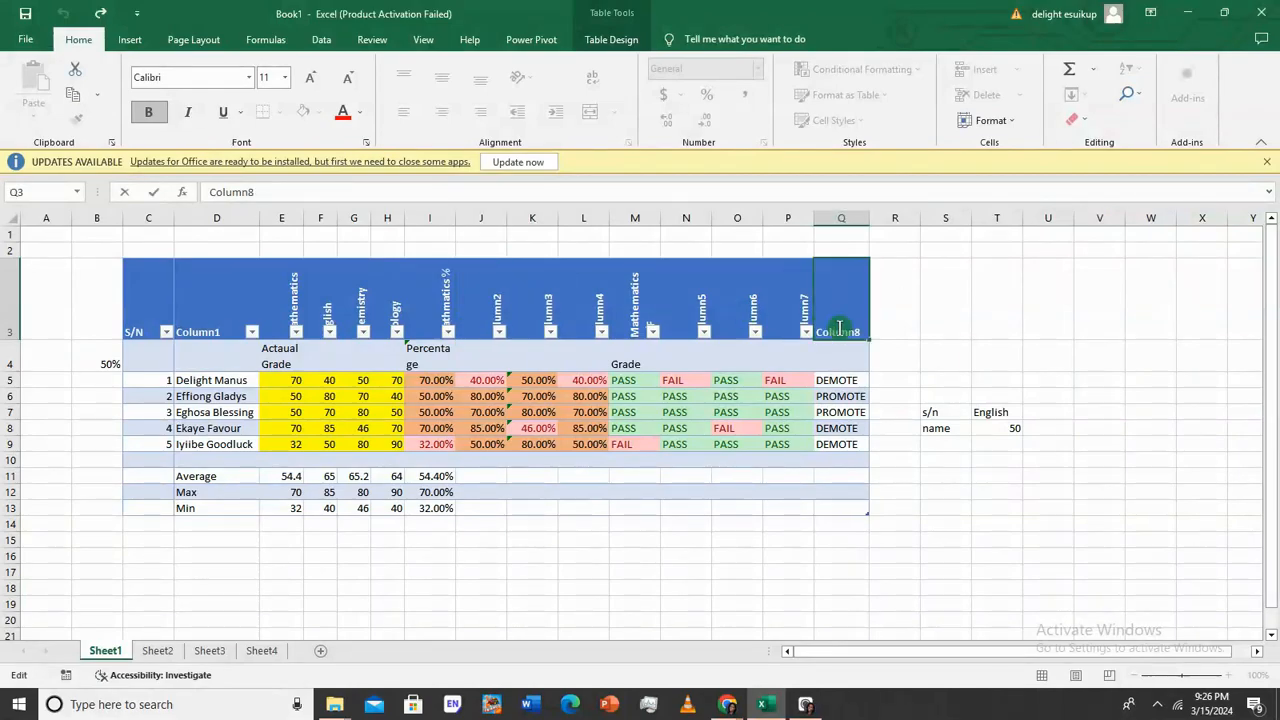
pyautogui.moveTo(862, 332); pyautogui.dragTo(813, 336)
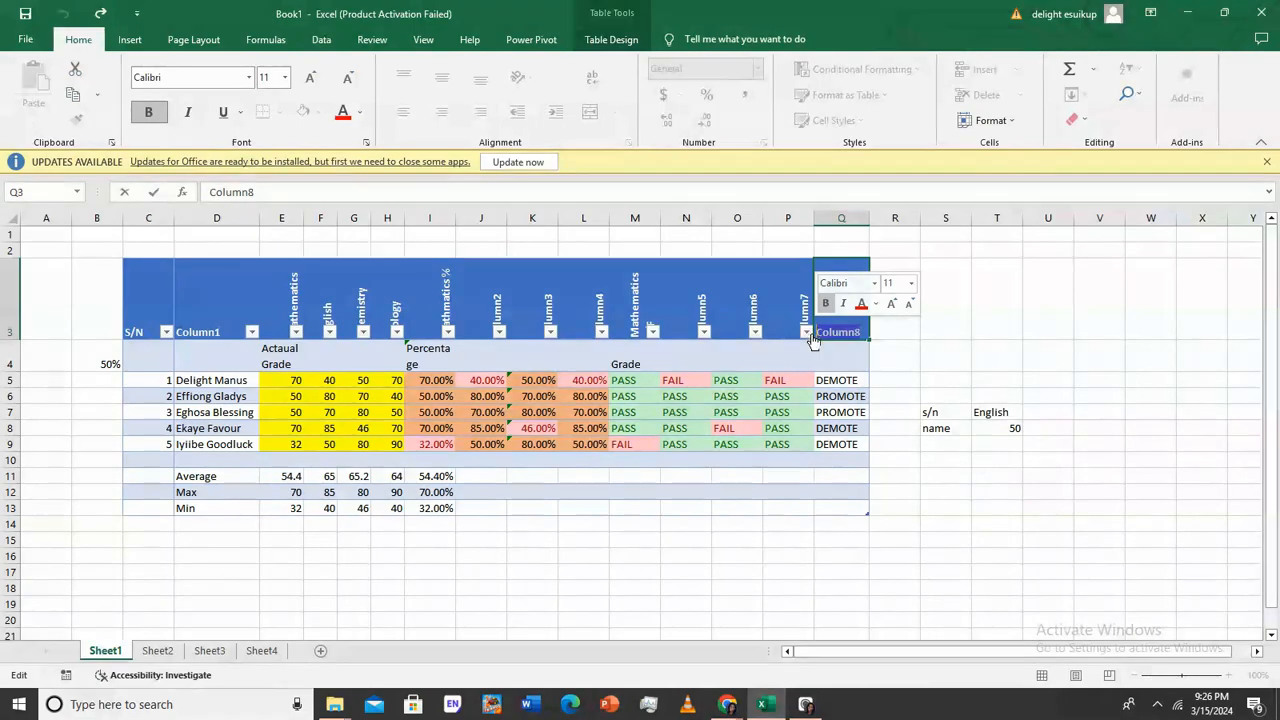
# Paste Column8 into T7 and recalculate T8's HLOOKUP so it returns DEMOTE
pyautogui.click(993, 410)
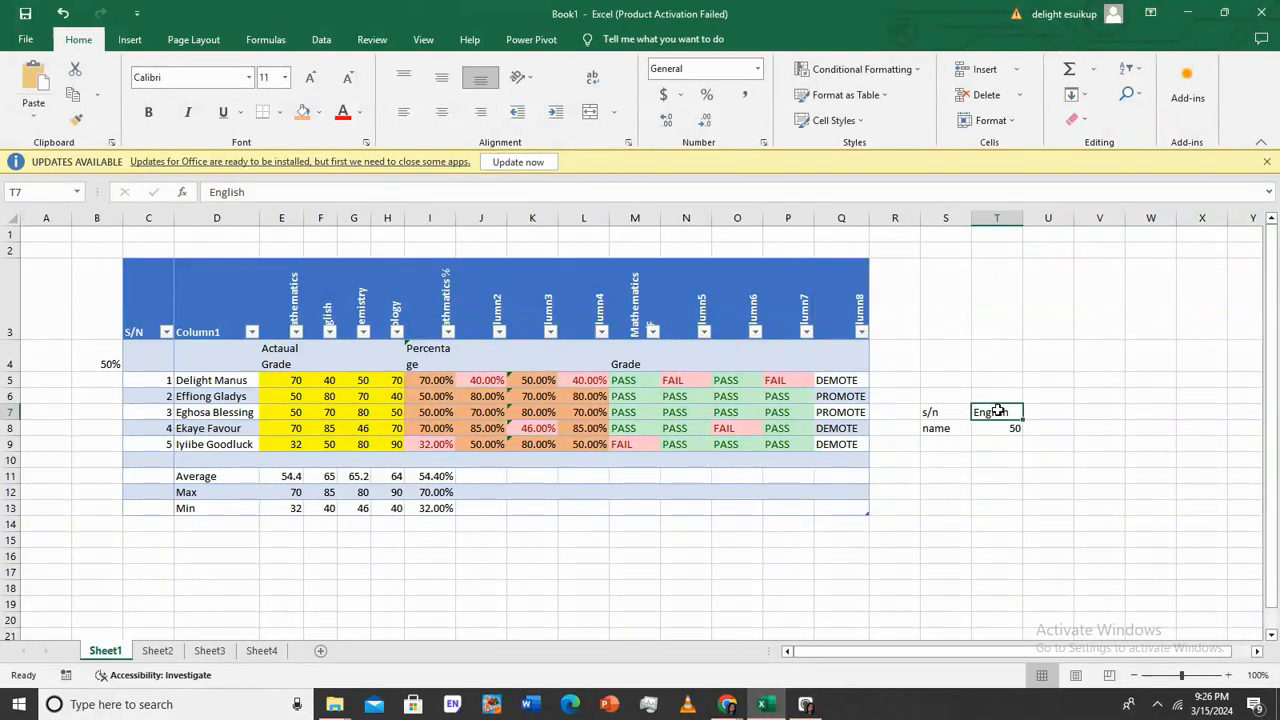
pyautogui.write('Column8 DEMOTE')
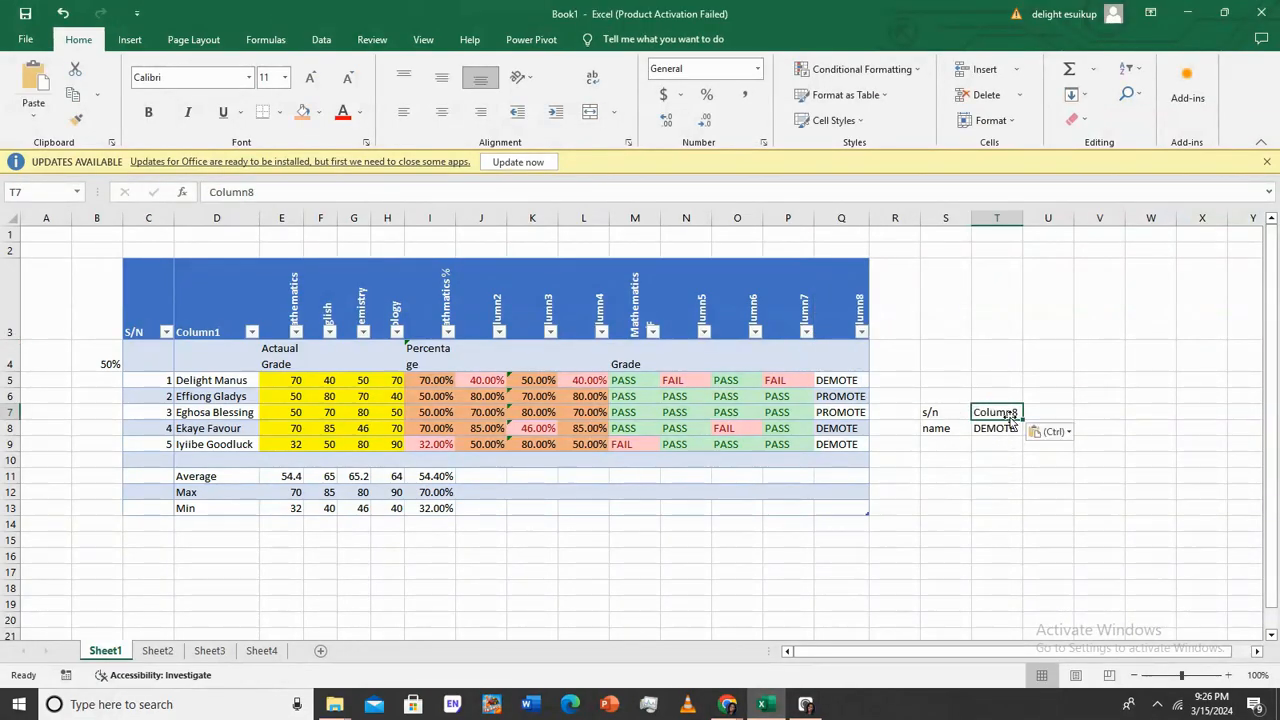
pyautogui.click(1000, 426)
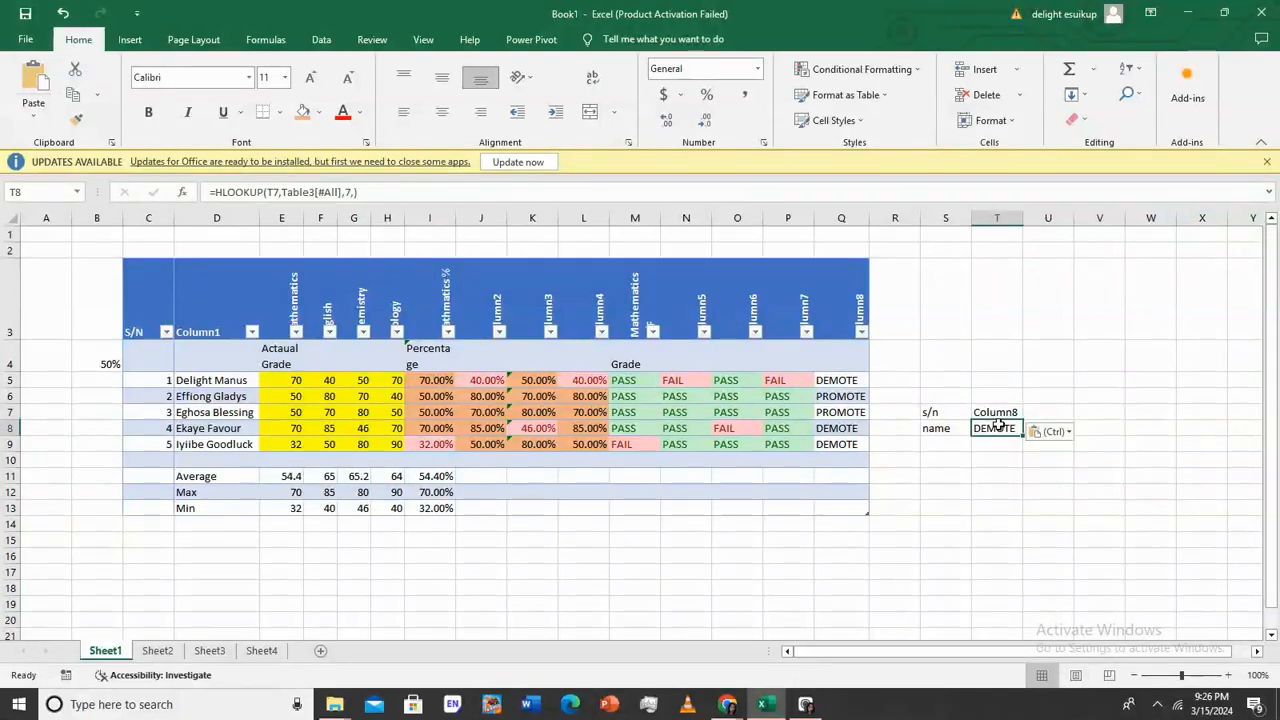
pyautogui.doubleClick(998, 424)
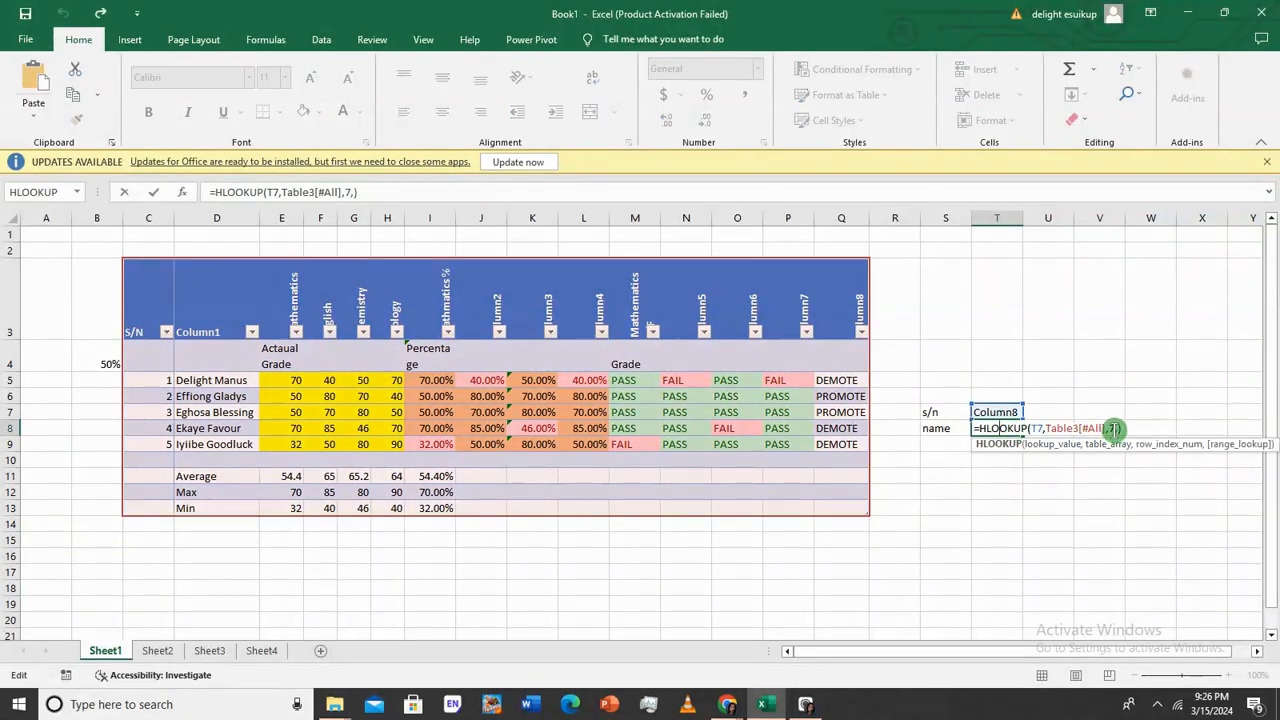
pyautogui.press('Return')
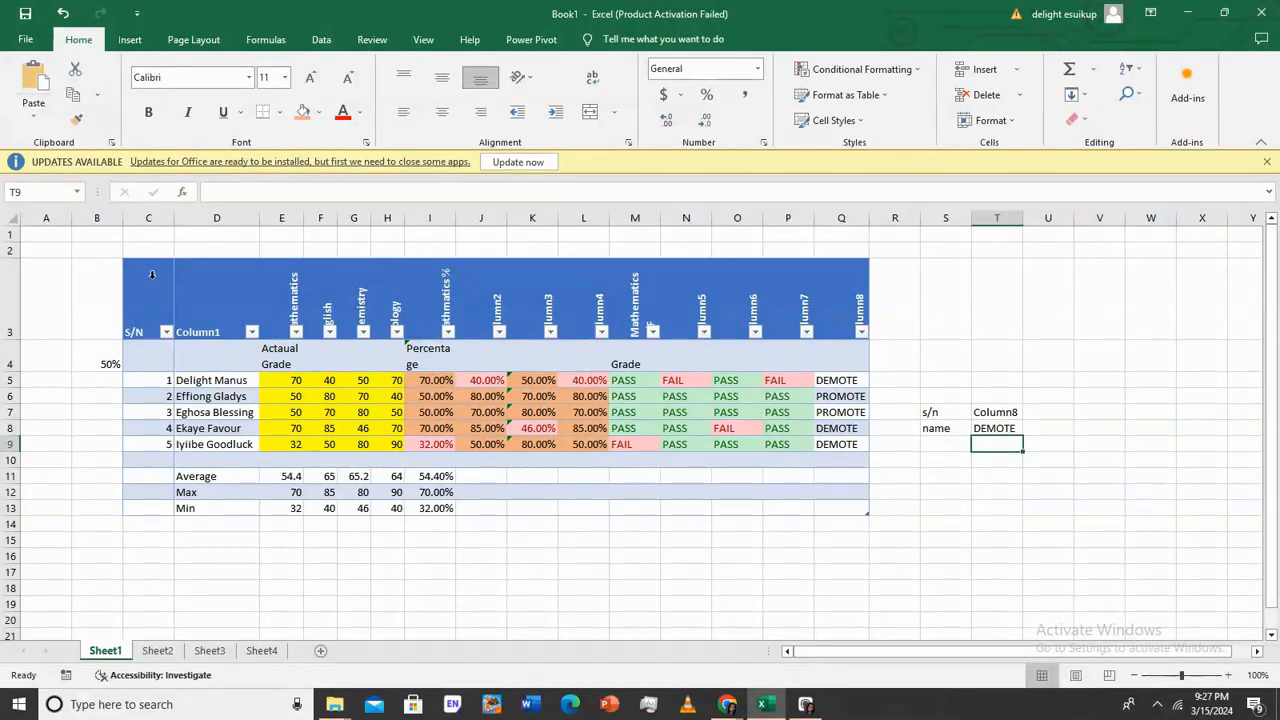
pyautogui.click(157, 382)
pyautogui.click(156, 397)
pyautogui.click(157, 413)
pyautogui.click(161, 441)
pyautogui.click(162, 460)
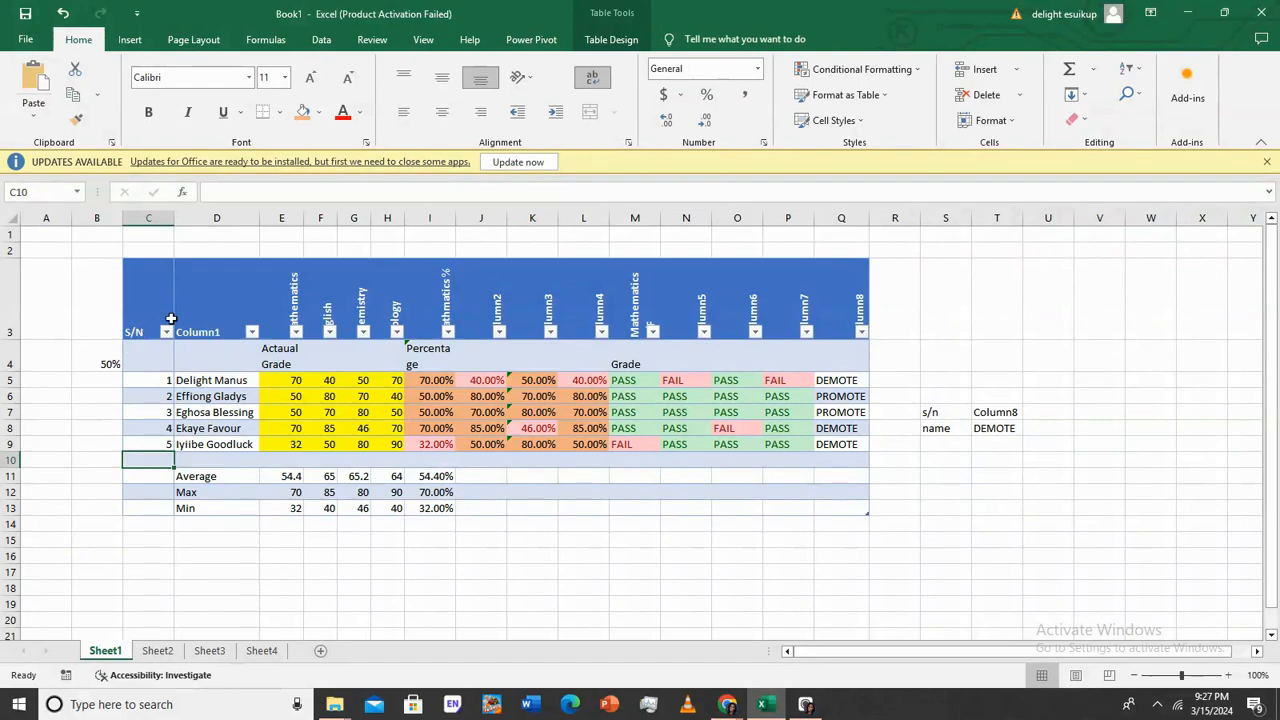
pyautogui.click(135, 318)
pyautogui.click(240, 310)
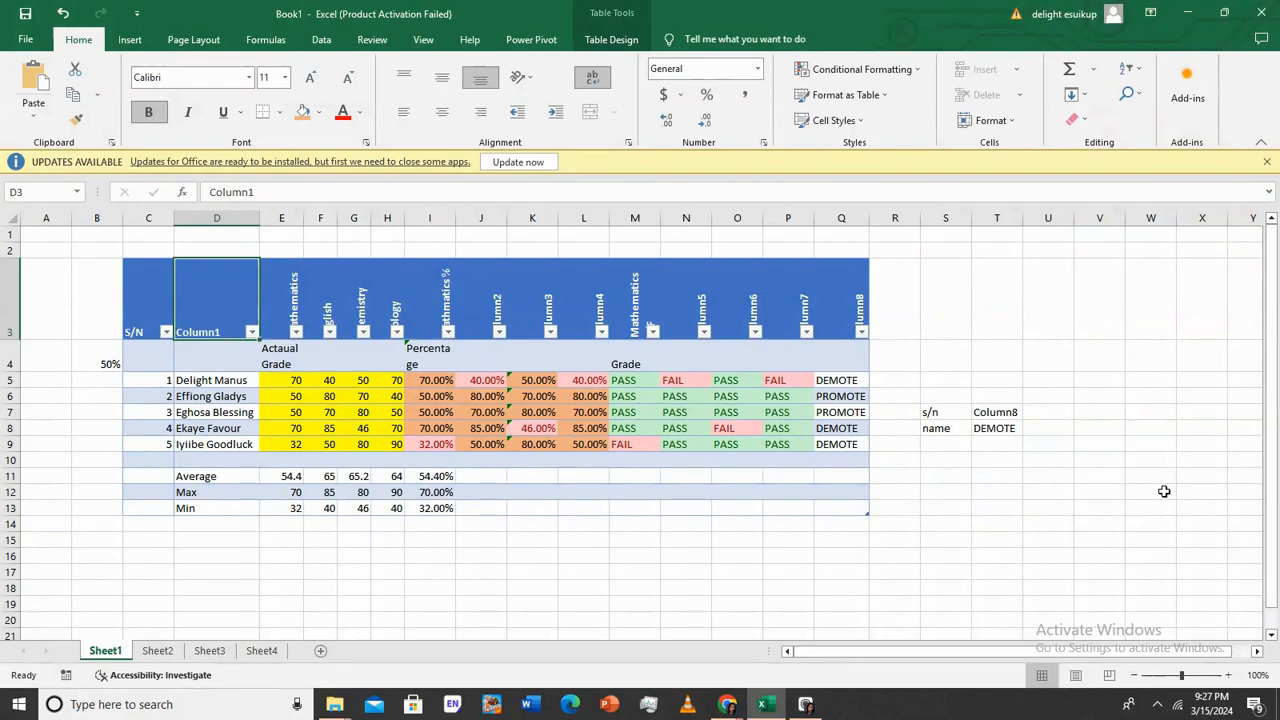
pyautogui.click(105, 360)
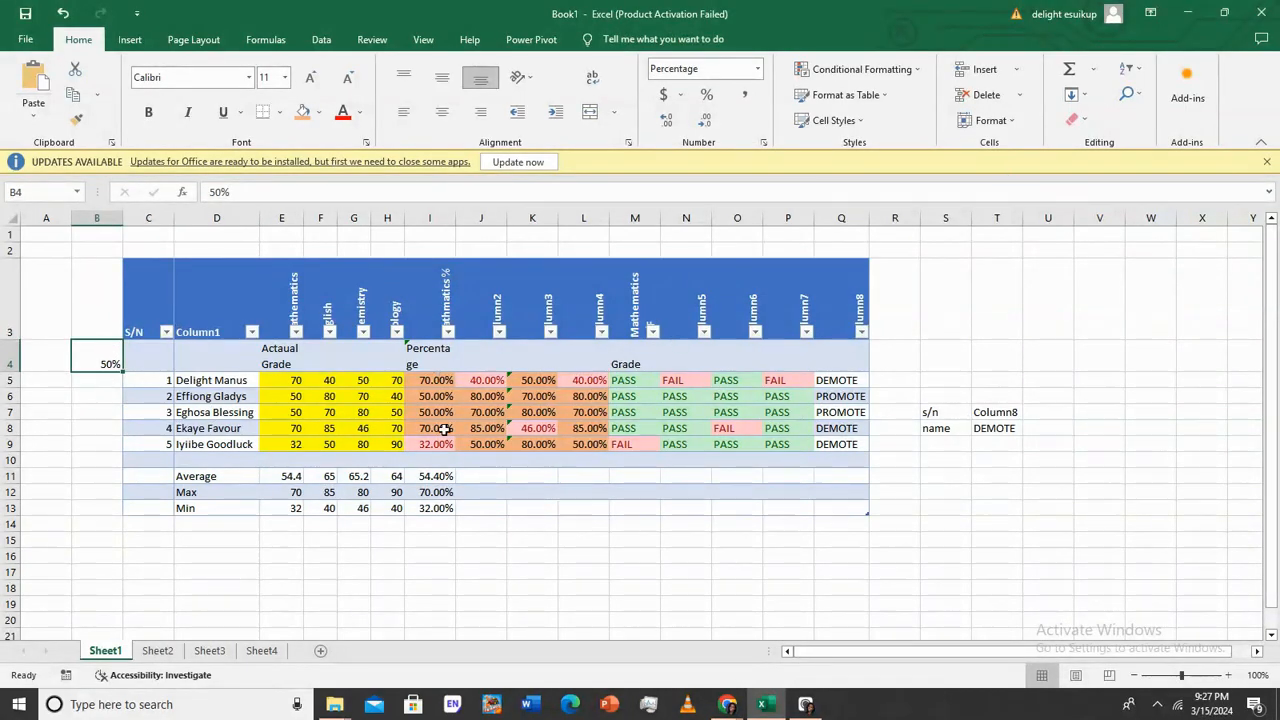
pyautogui.click(945, 396)
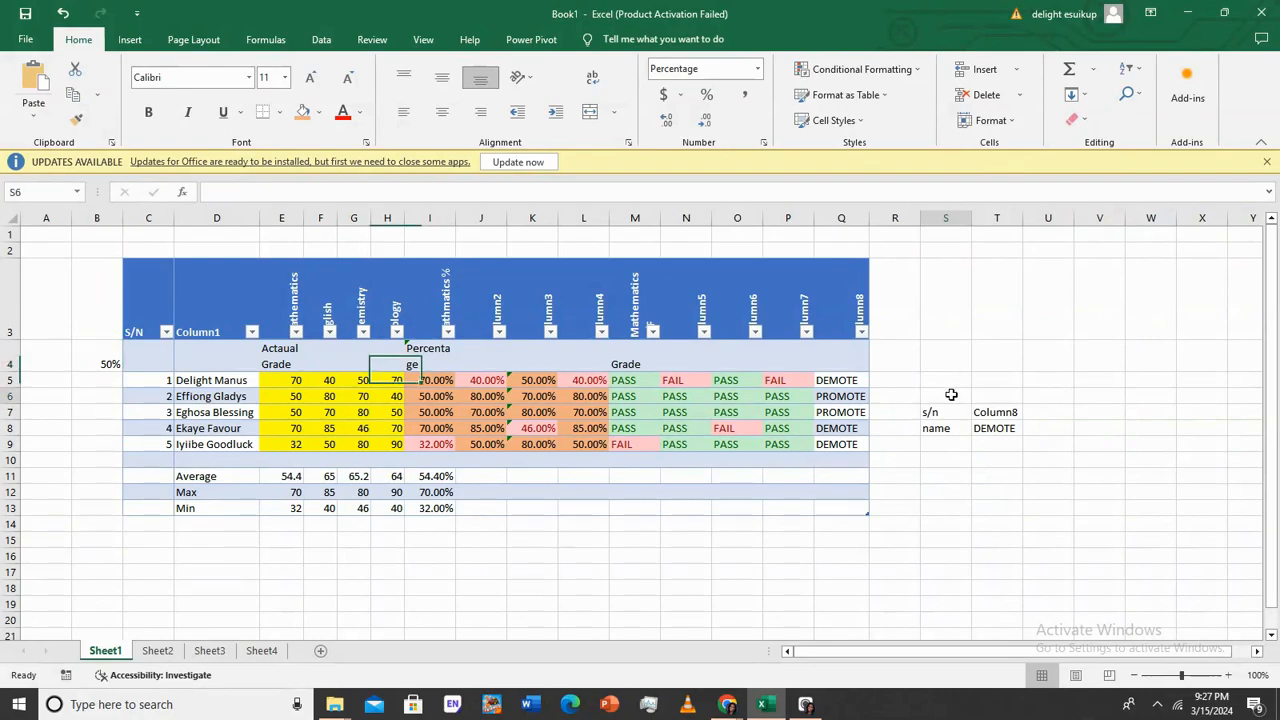
# Re-enter O5's IF pass/fail formula, keeping its PASS result
pyautogui.click(100, 363)
pyautogui.click(736, 443)
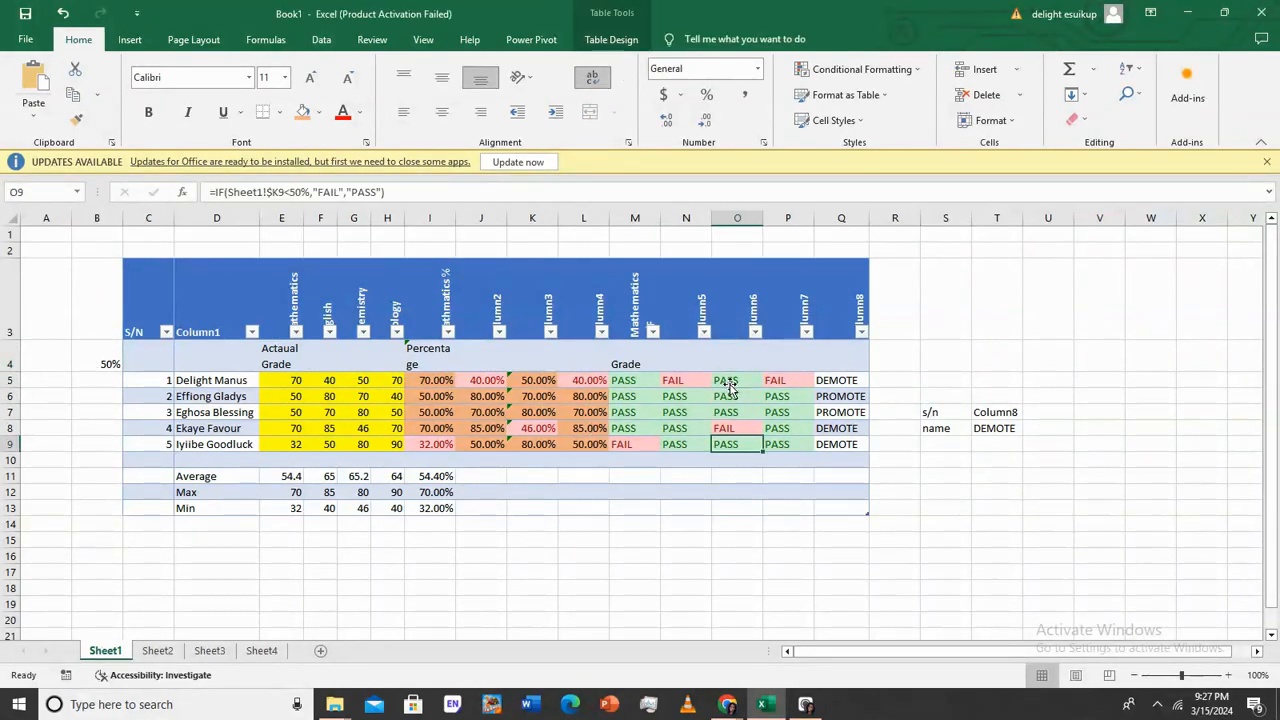
pyautogui.doubleClick(736, 381)
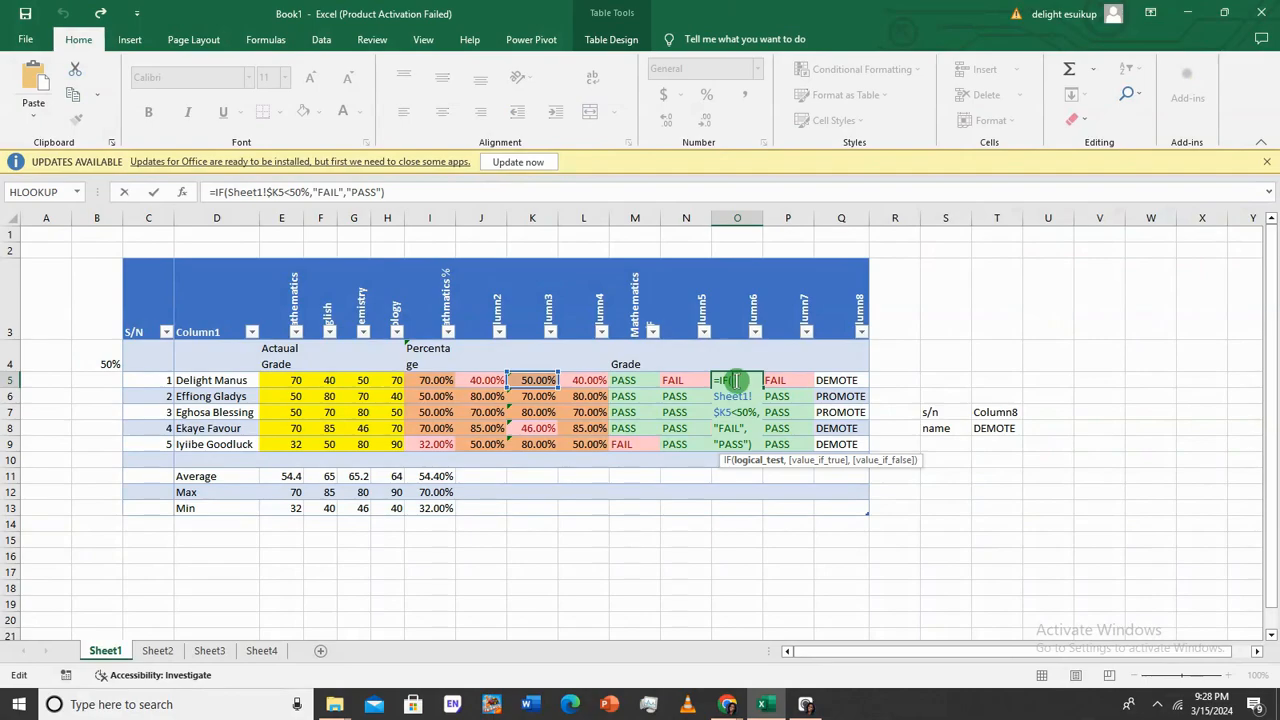
pyautogui.press('Return')
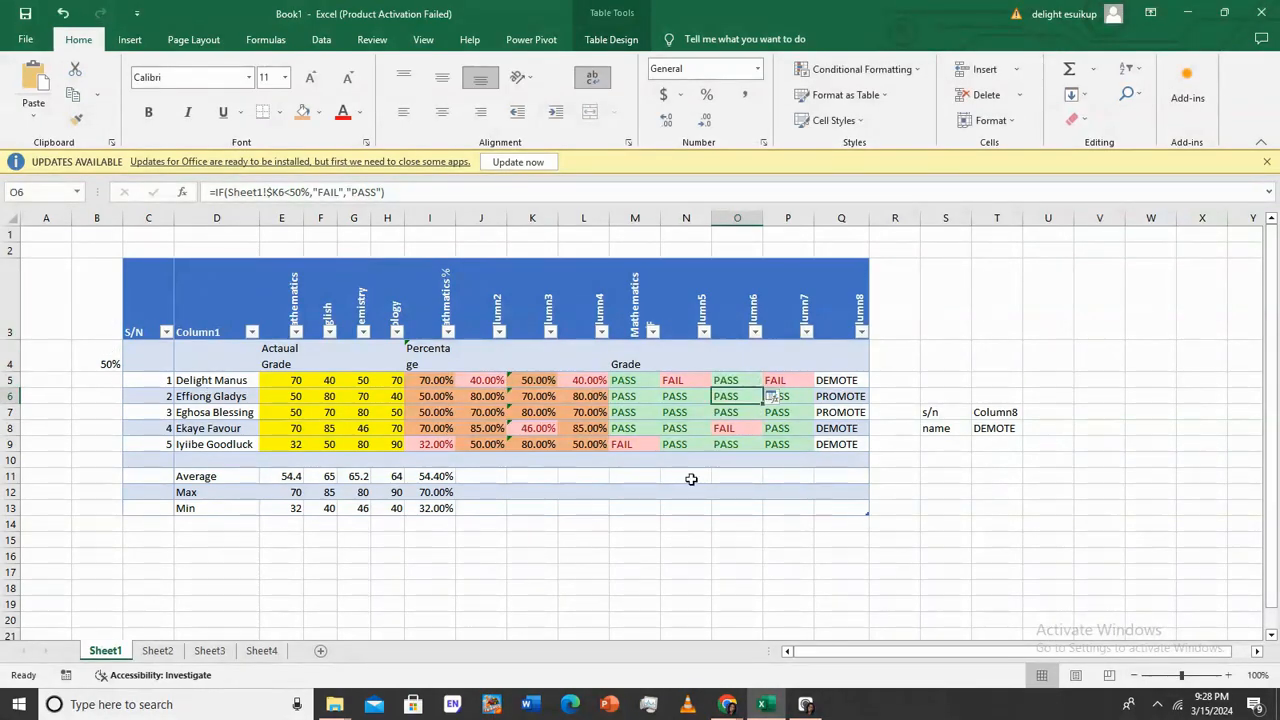
# Select S6:T10, browse the Review and Data tabs, and open B4's shortcut menu
pyautogui.moveTo(927, 390); pyautogui.dragTo(1000, 462)
pyautogui.click(81, 355)
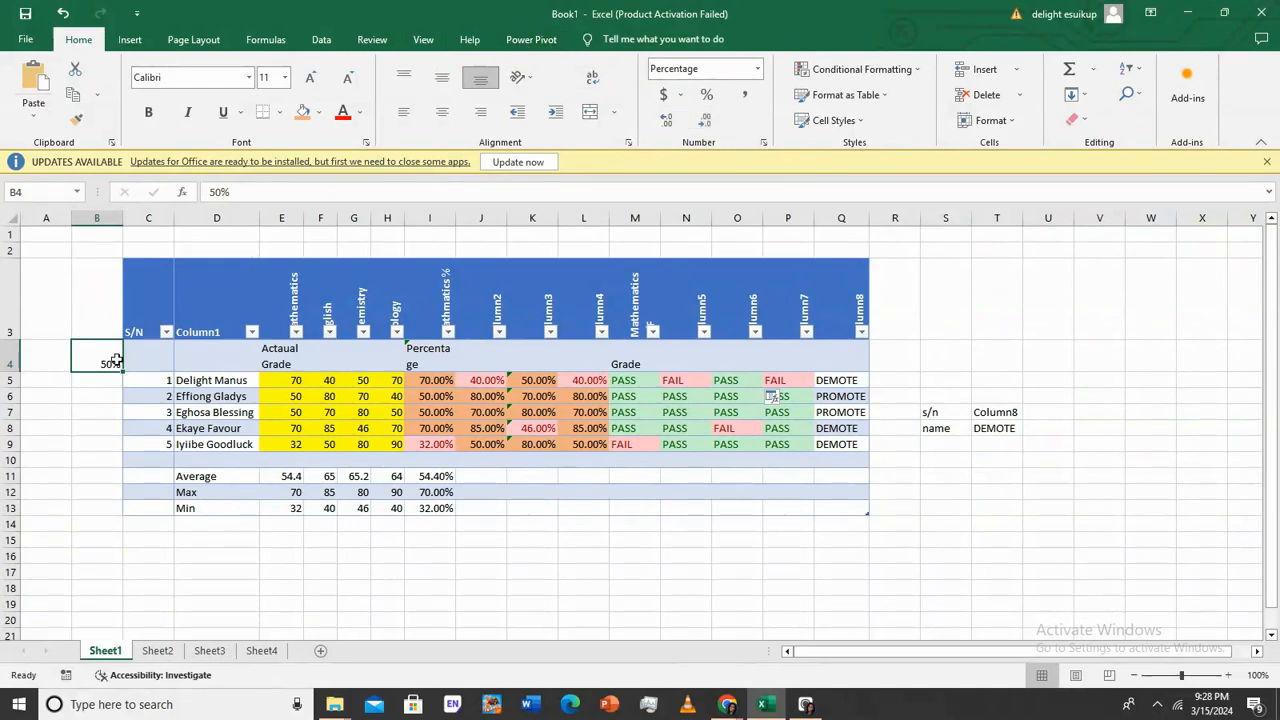
pyautogui.click(385, 39)
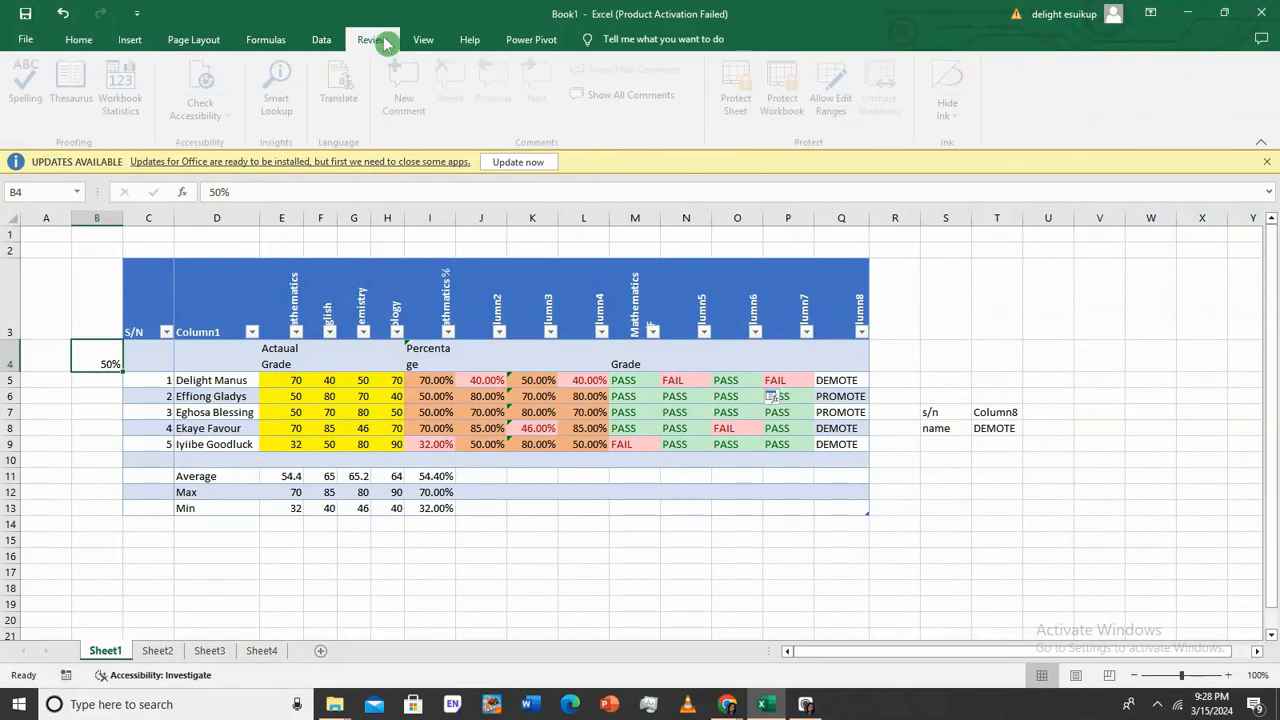
pyautogui.click(322, 42)
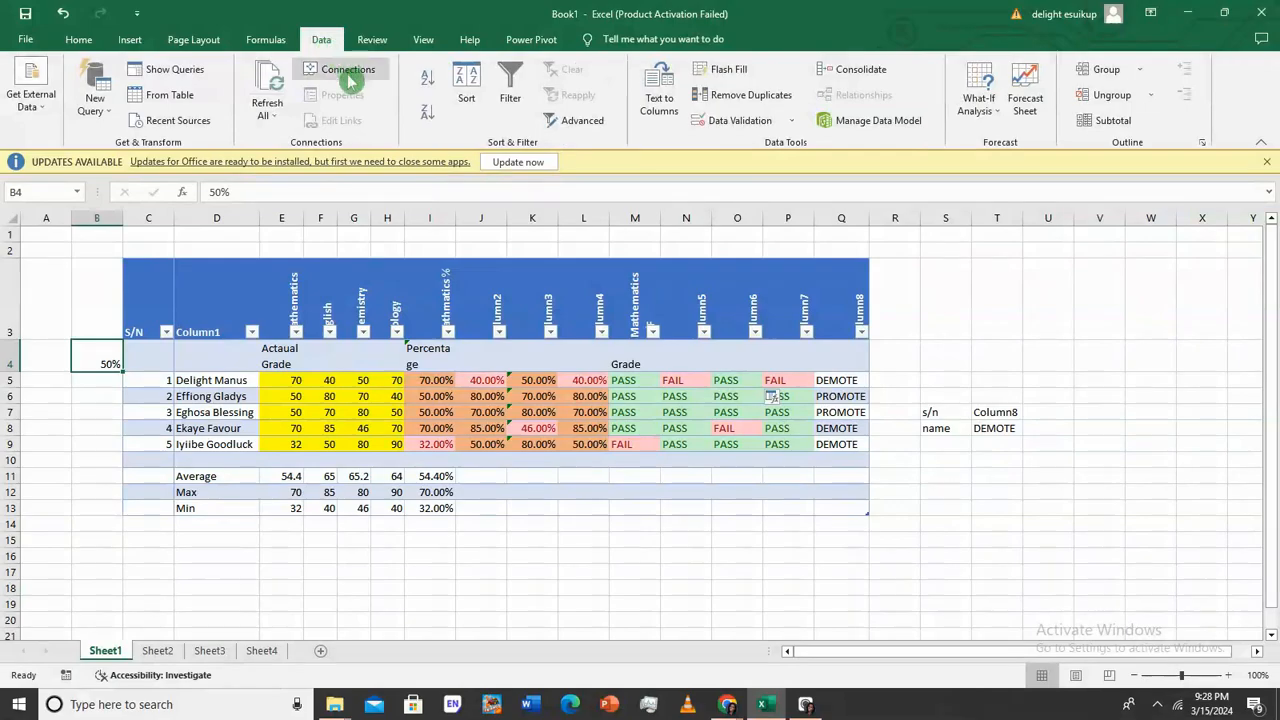
pyautogui.rightClick(101, 361)
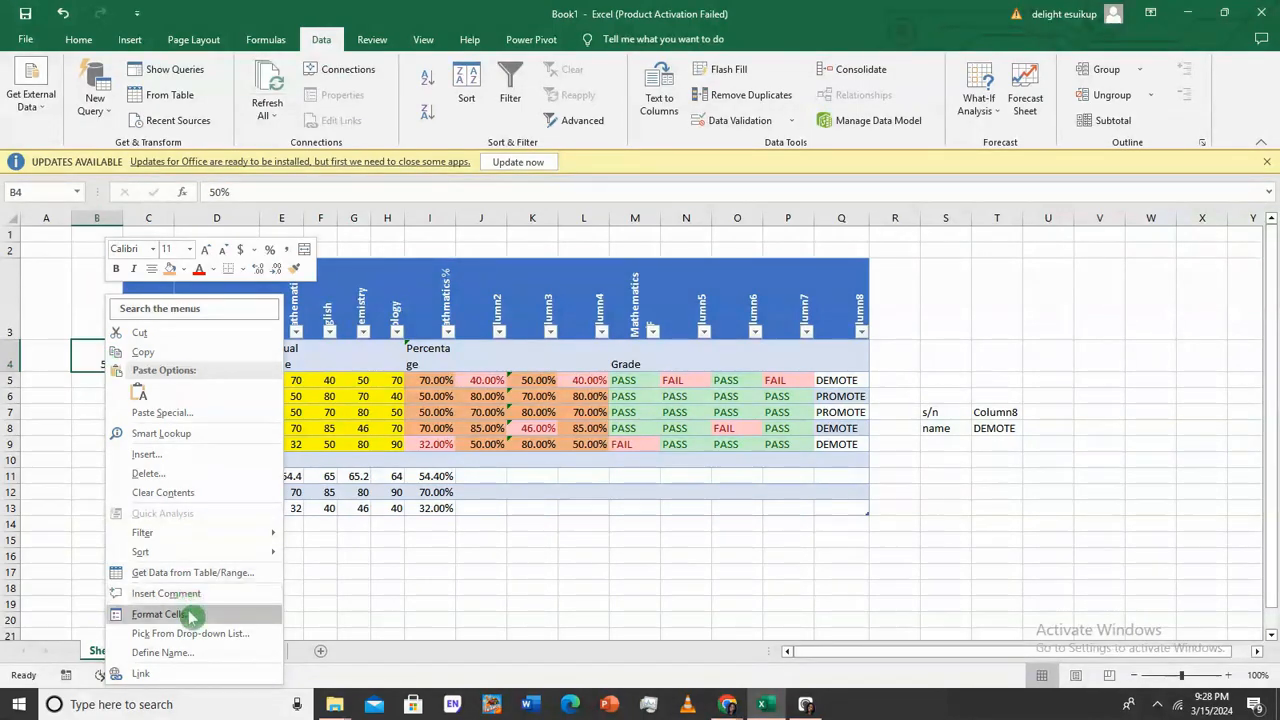
# Try custom number formats ;;; and "" on B4, dismissing the invalid format warning
pyautogui.click(109, 358)
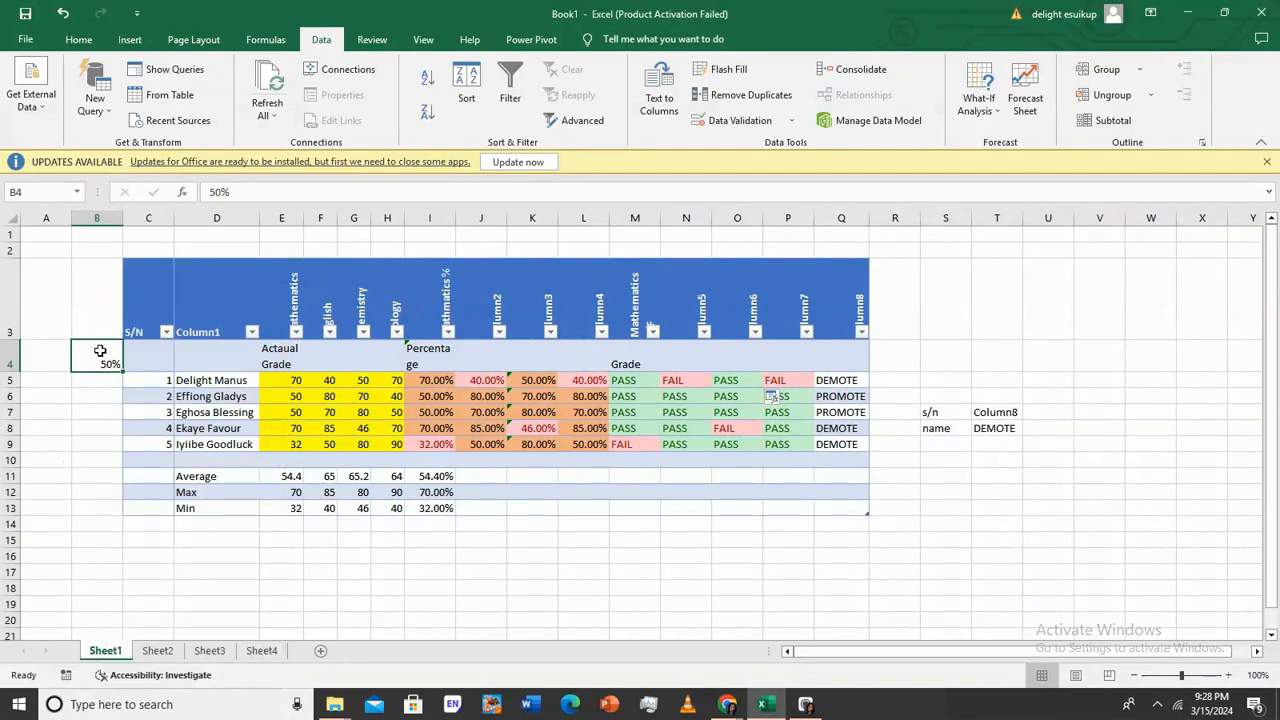
pyautogui.rightClick(100, 351)
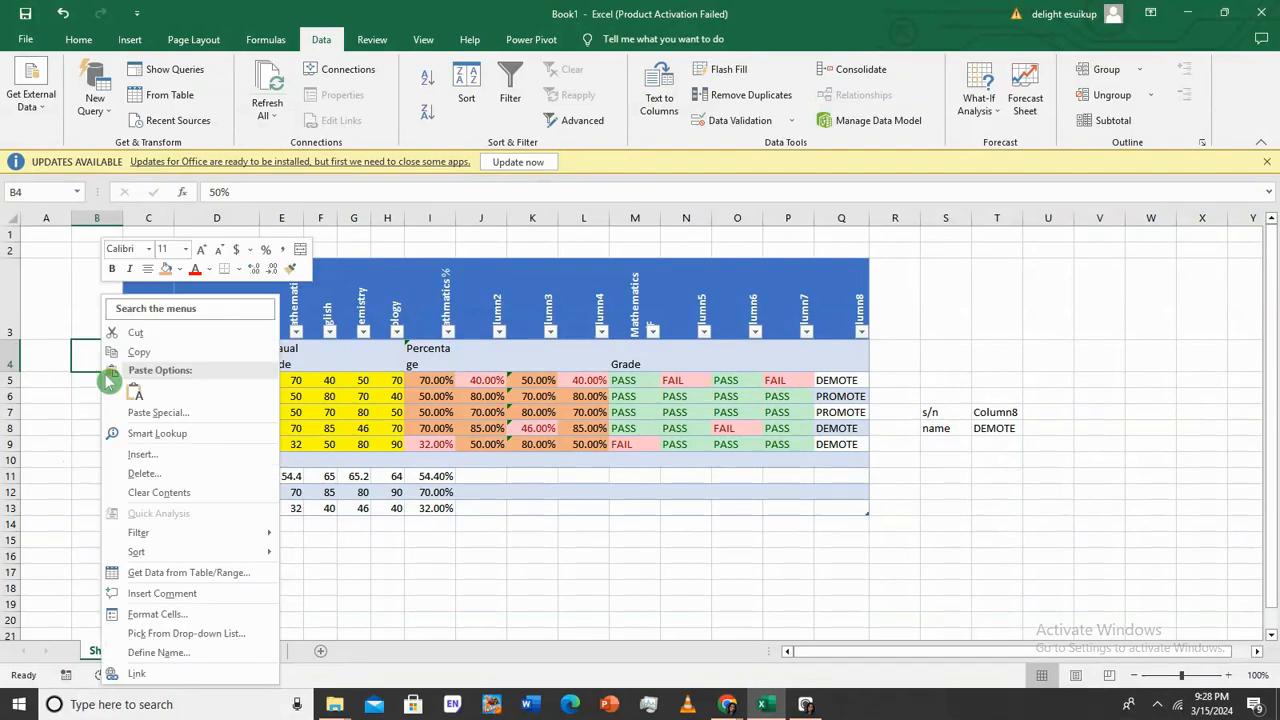
pyautogui.click(189, 617)
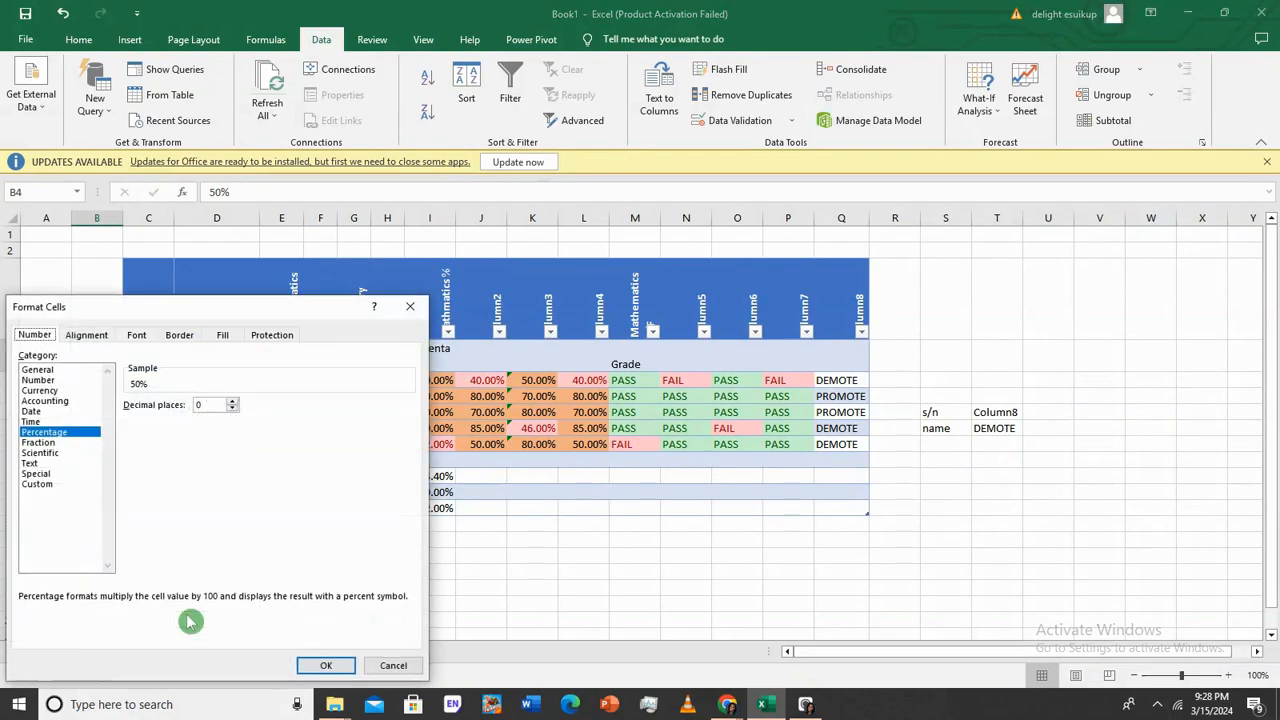
pyautogui.click(55, 485)
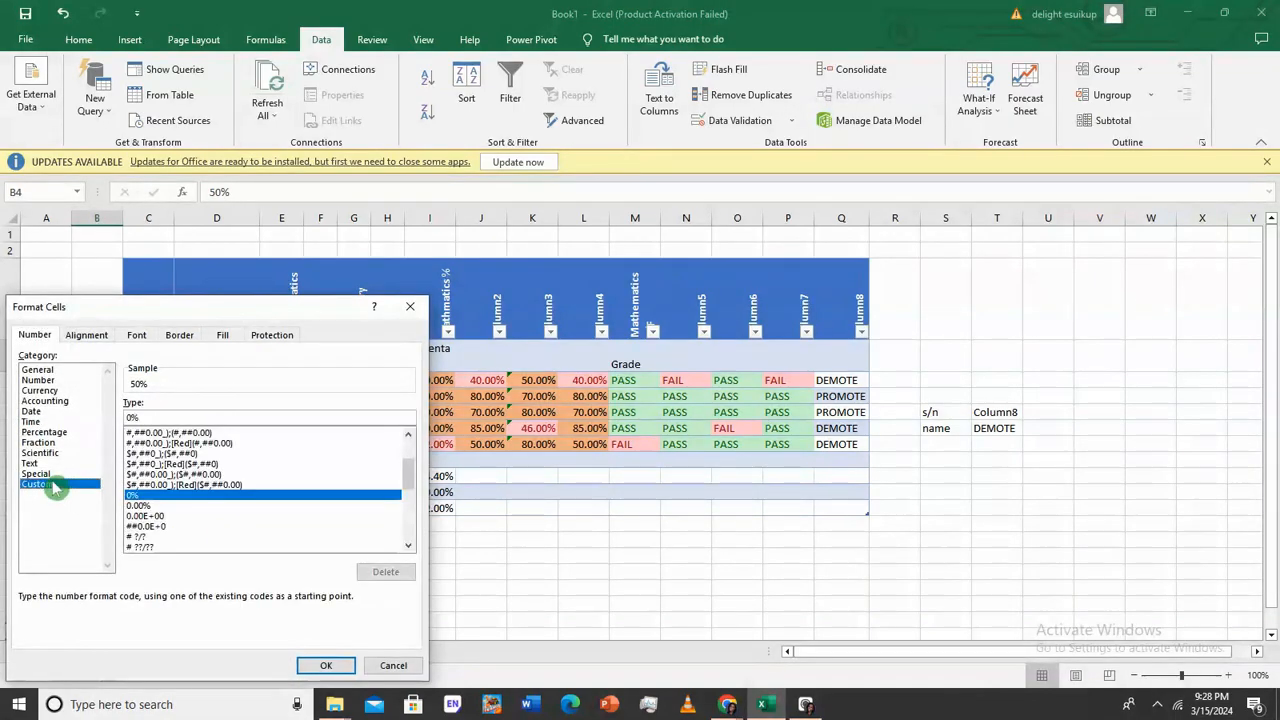
pyautogui.doubleClick(160, 416)
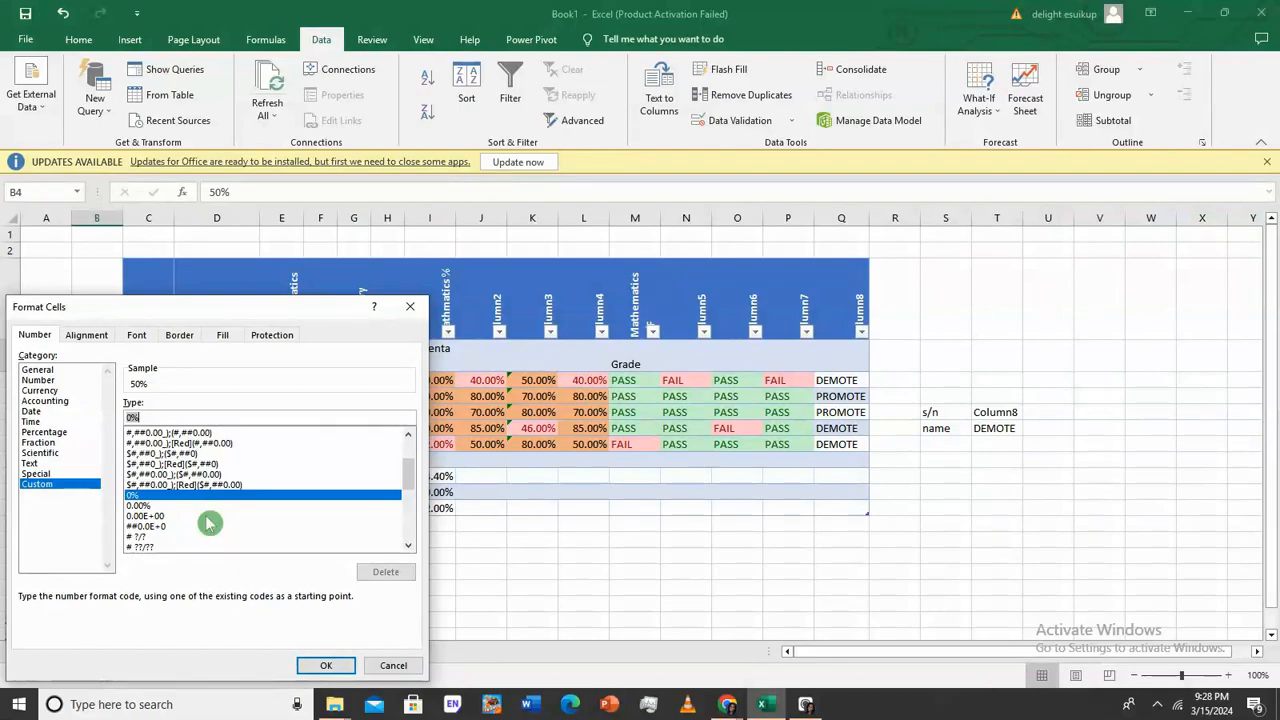
pyautogui.write(';;;')
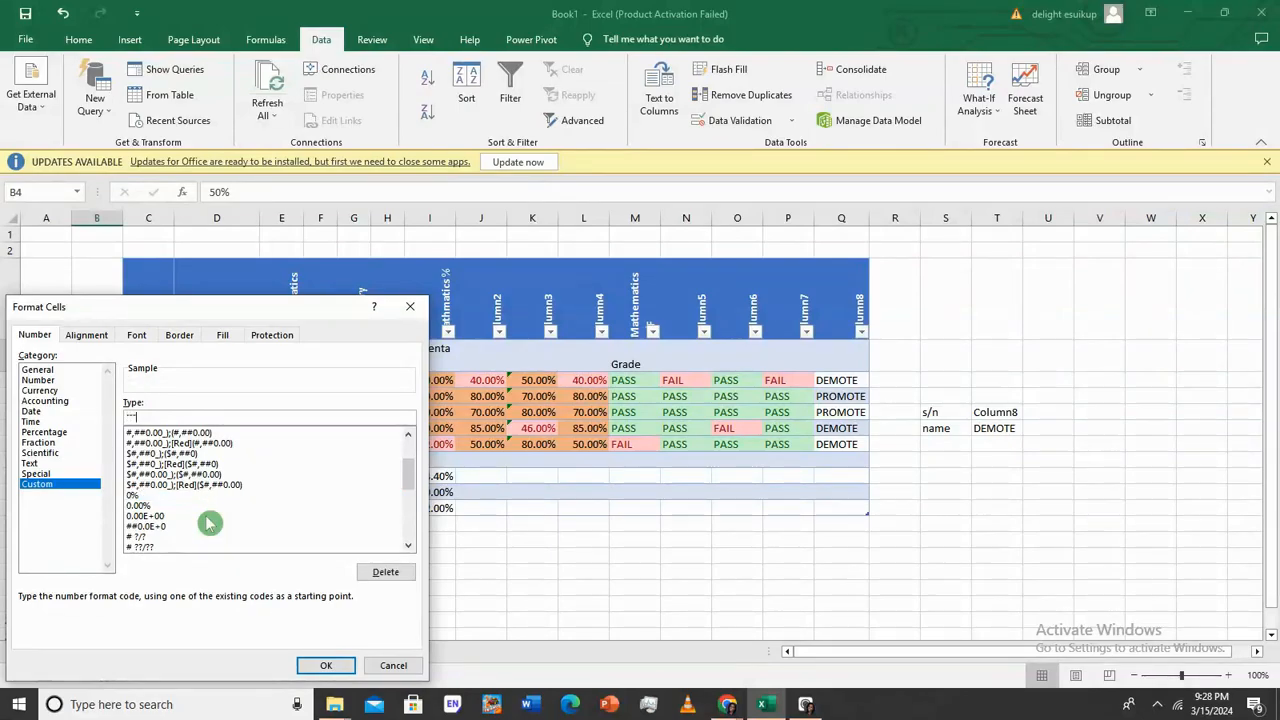
pyautogui.click(320, 668)
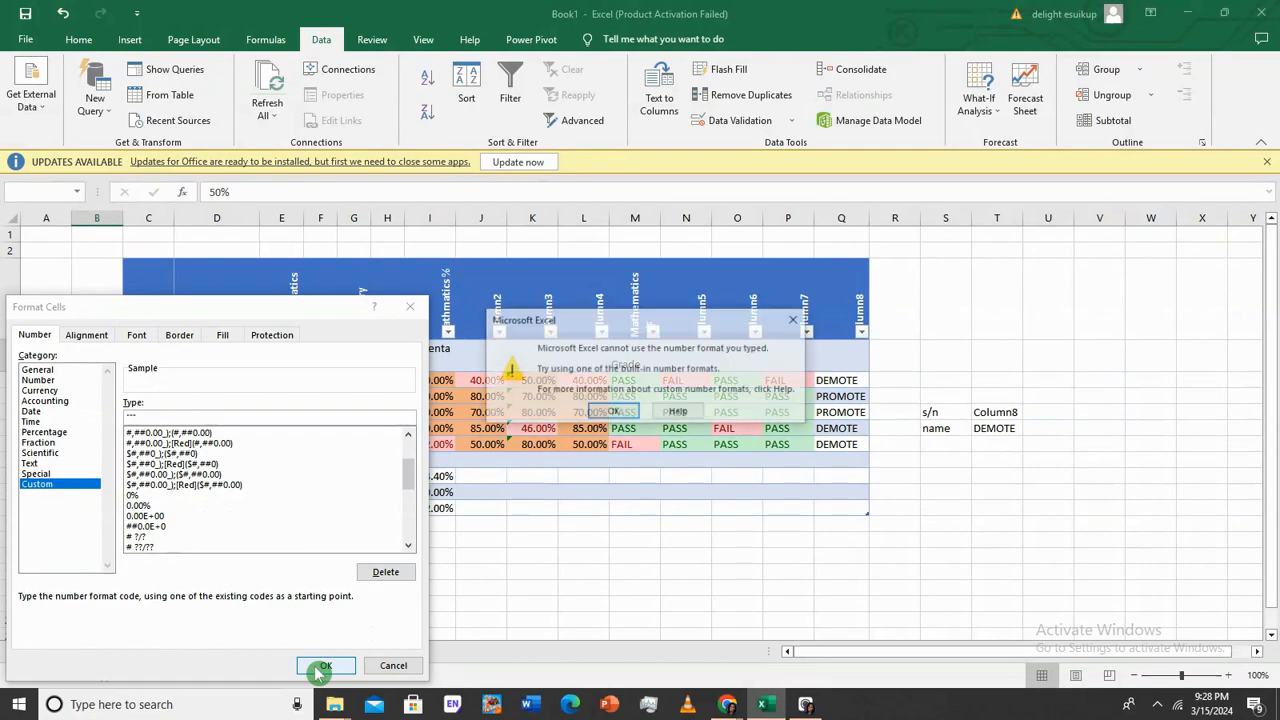
pyautogui.click(617, 413)
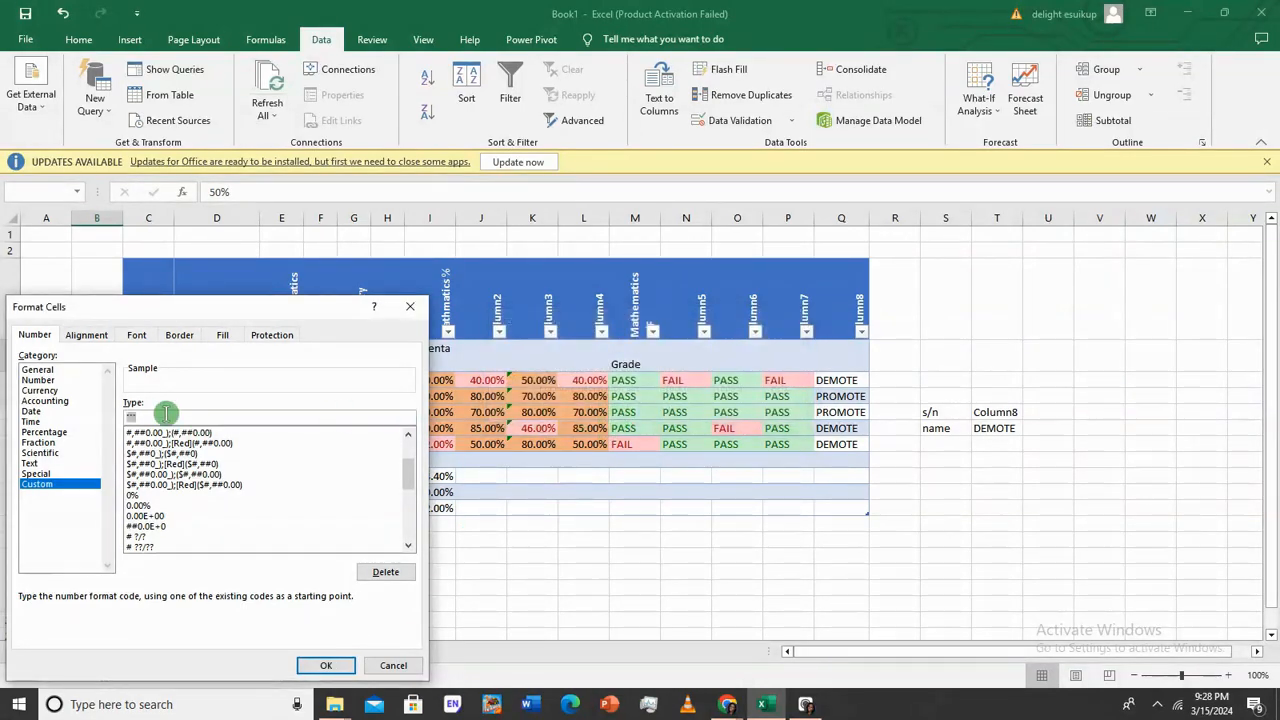
pyautogui.press('BackSpace')
pyautogui.write('""')
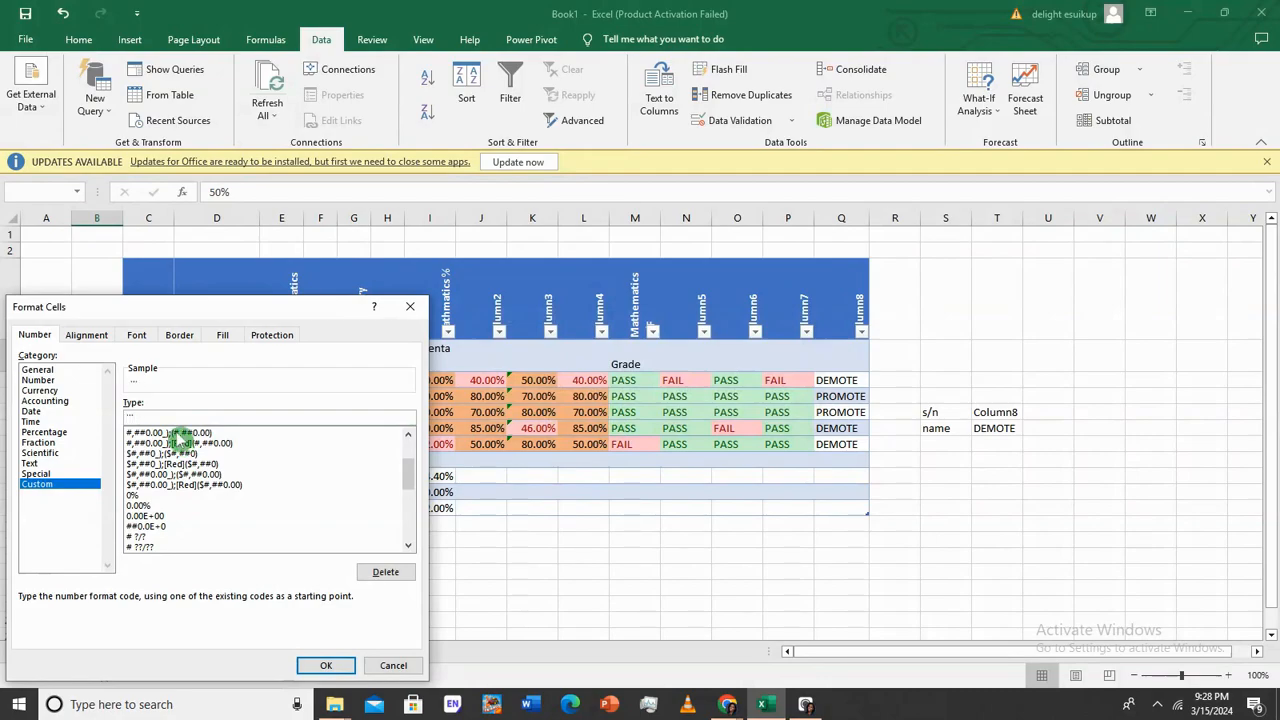
pyautogui.click(327, 666)
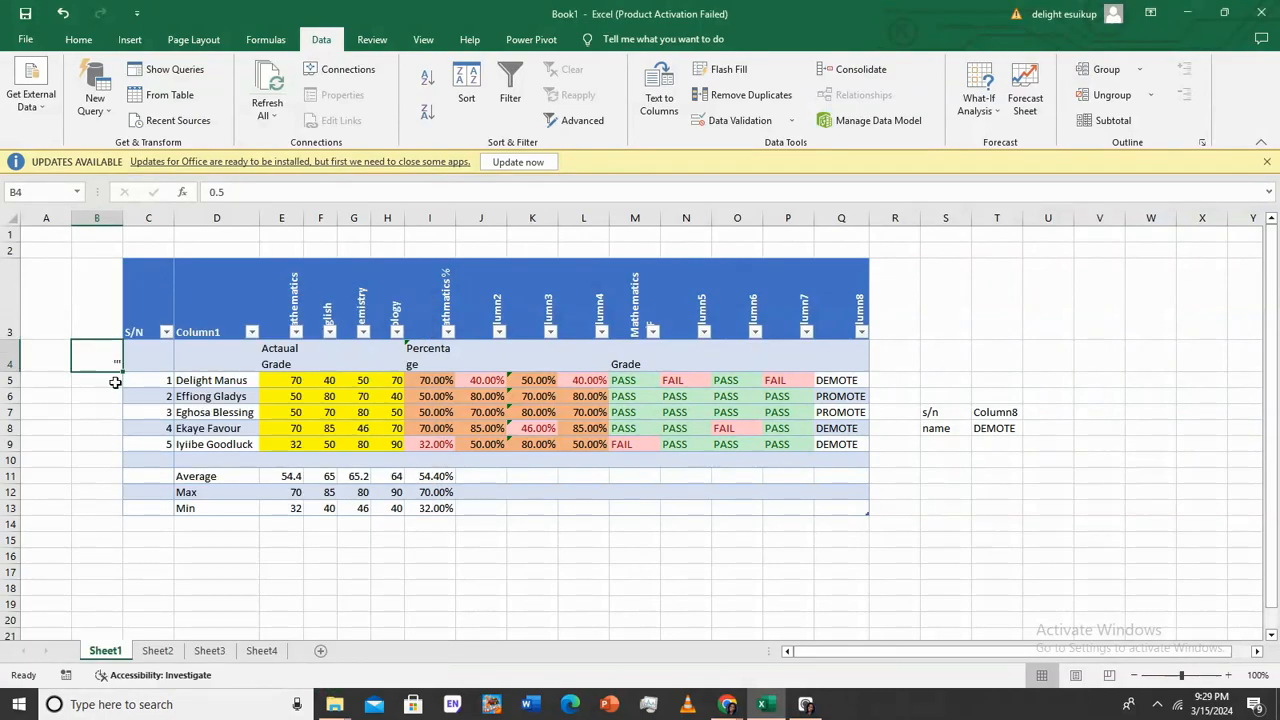
# Apply a 000 format to B4, then undo to restore its 0.5 value
pyautogui.rightClick(115, 357)
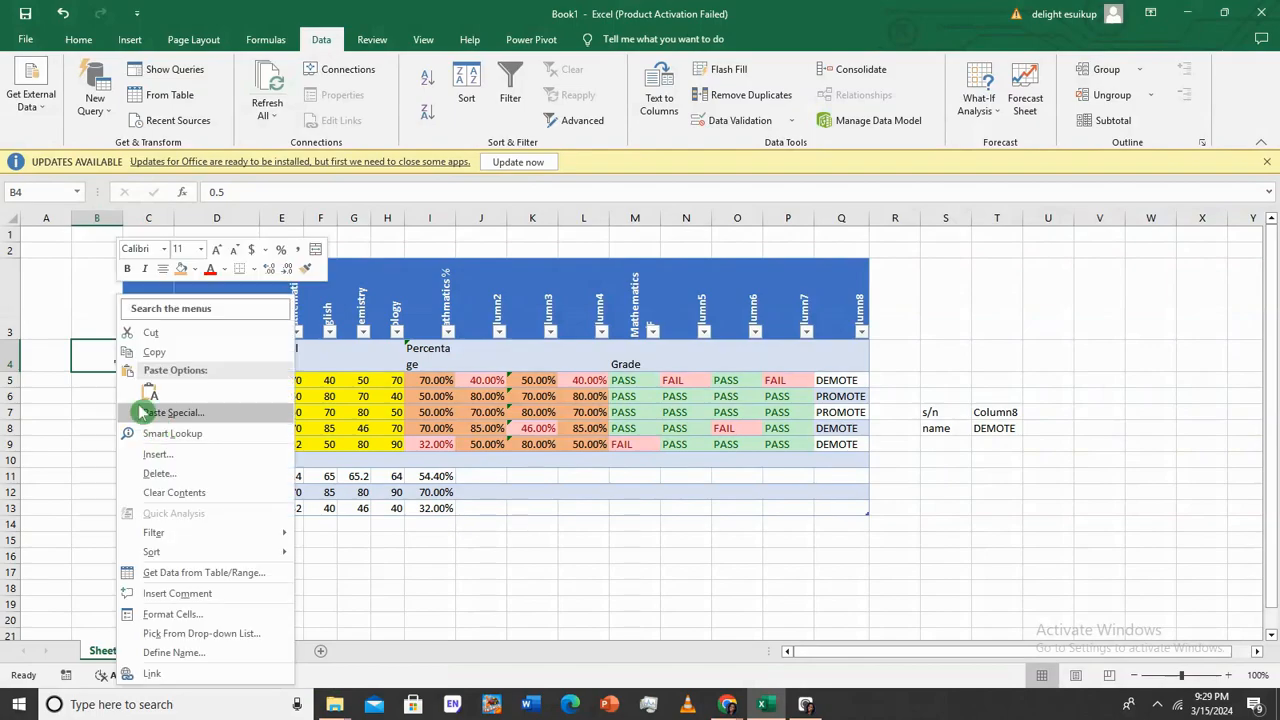
pyautogui.click(175, 613)
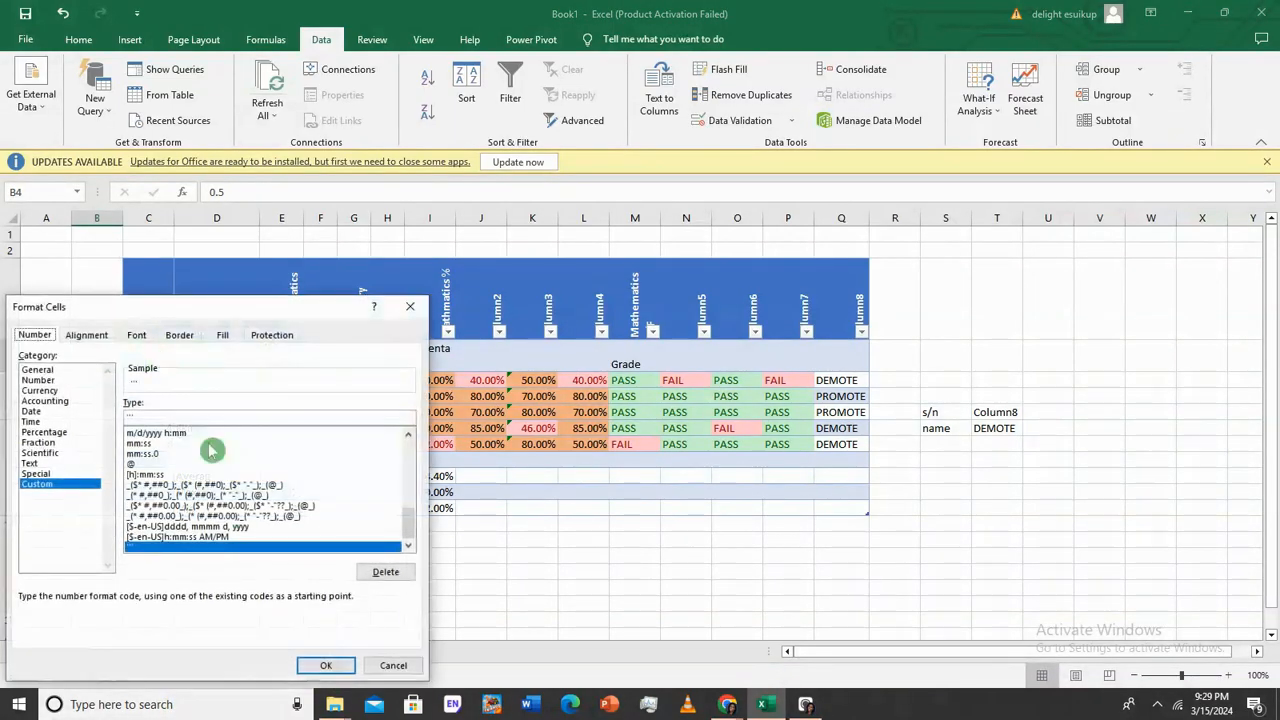
pyautogui.click(118, 416)
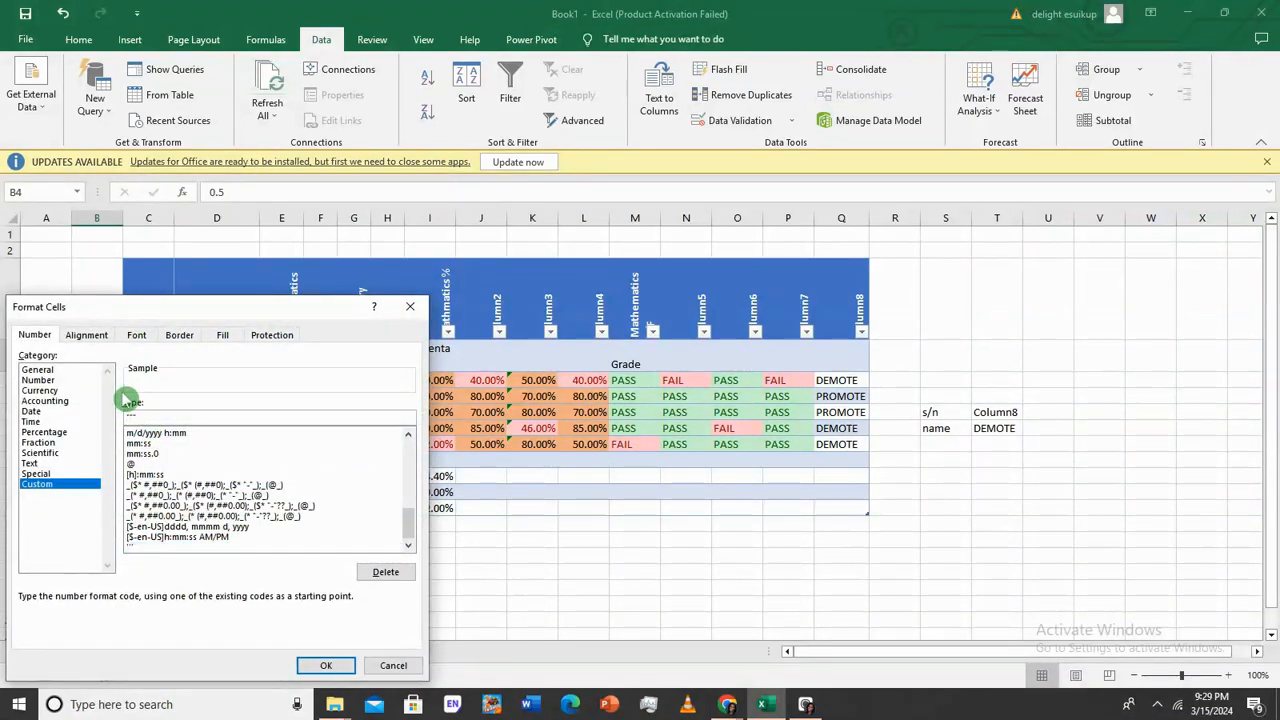
pyautogui.click(326, 665)
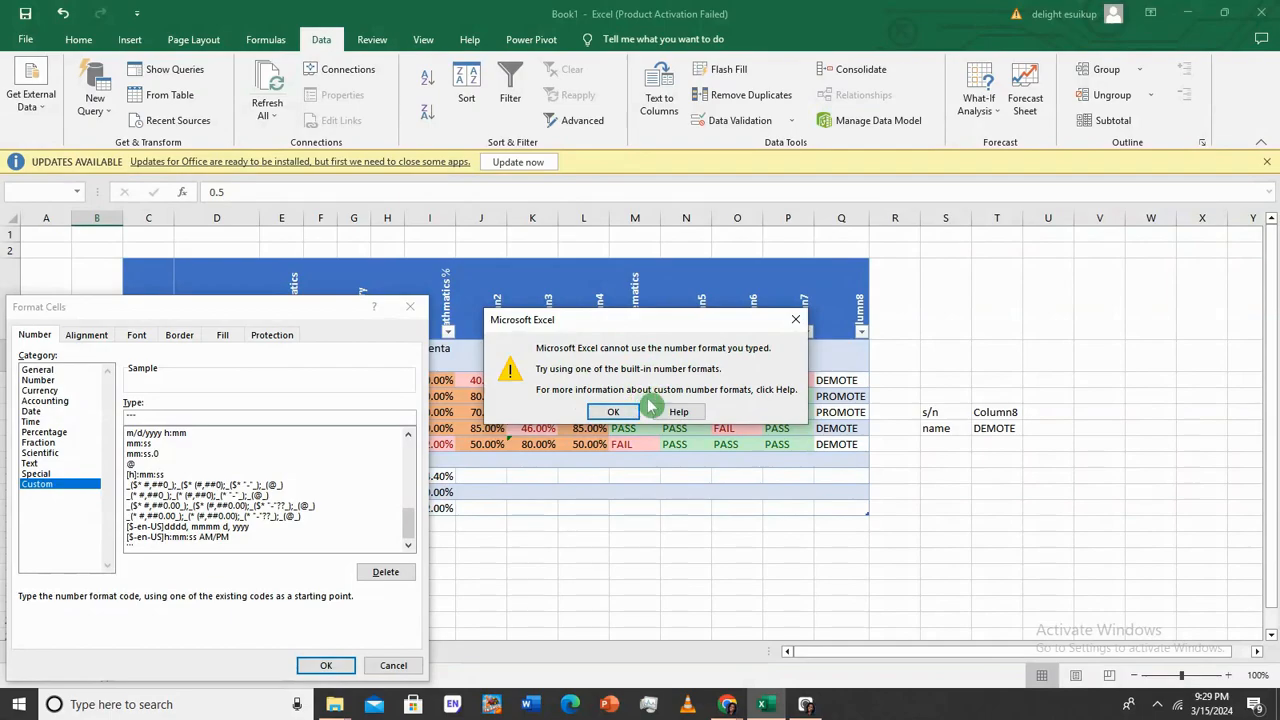
pyautogui.click(795, 319)
pyautogui.write('00')
pyautogui.press('Return')
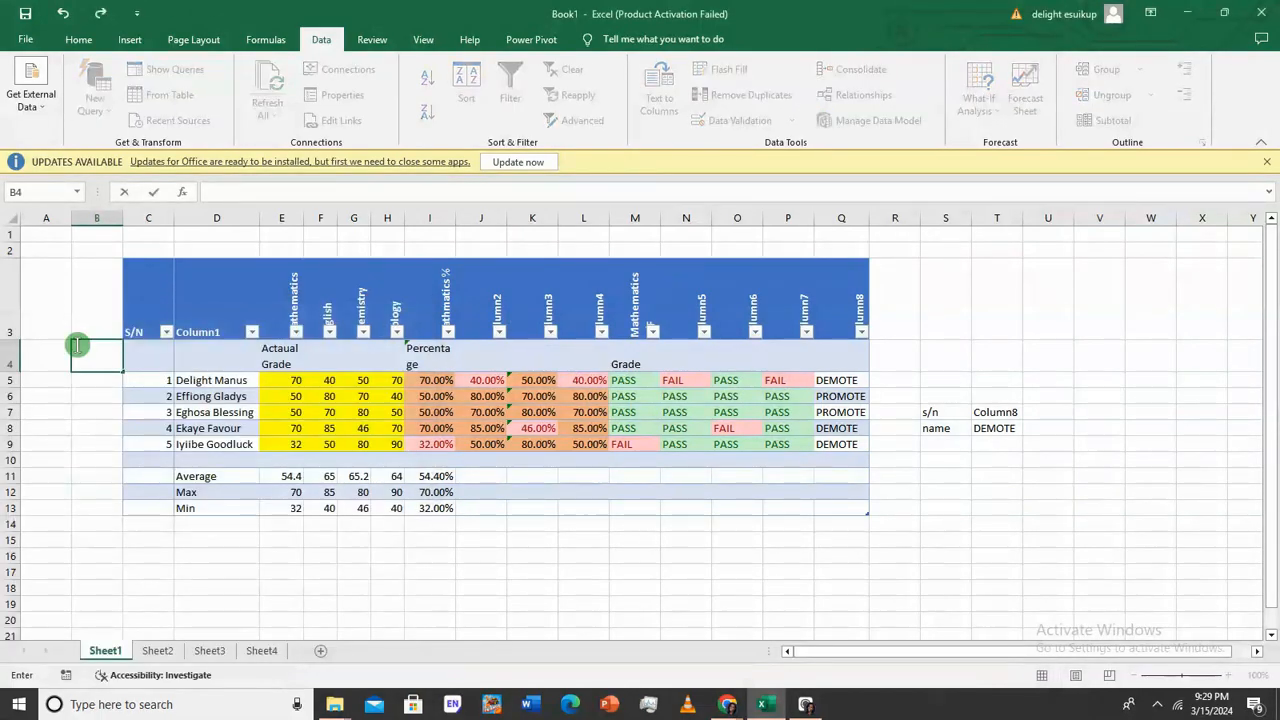
pyautogui.click(90, 267)
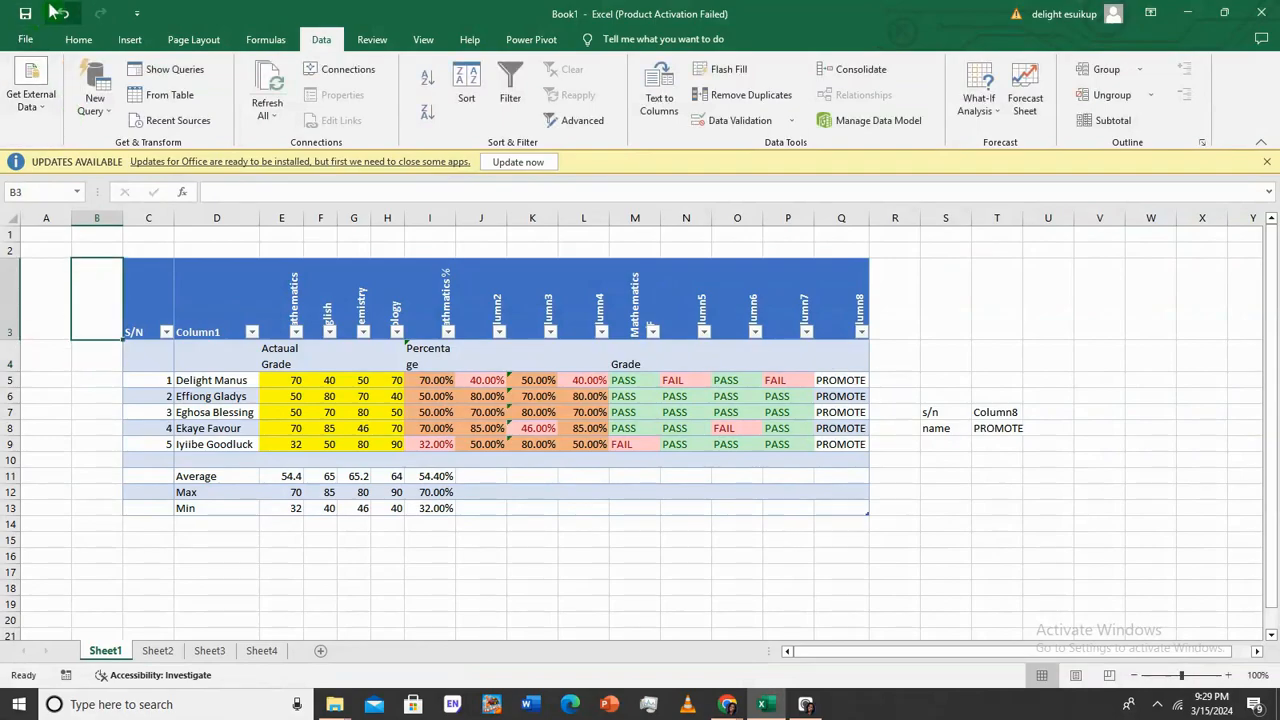
pyautogui.click(61, 14)
# Replace B4's 000 custom format code with one that hides the 0.5 value
pyautogui.rightClick(99, 352)
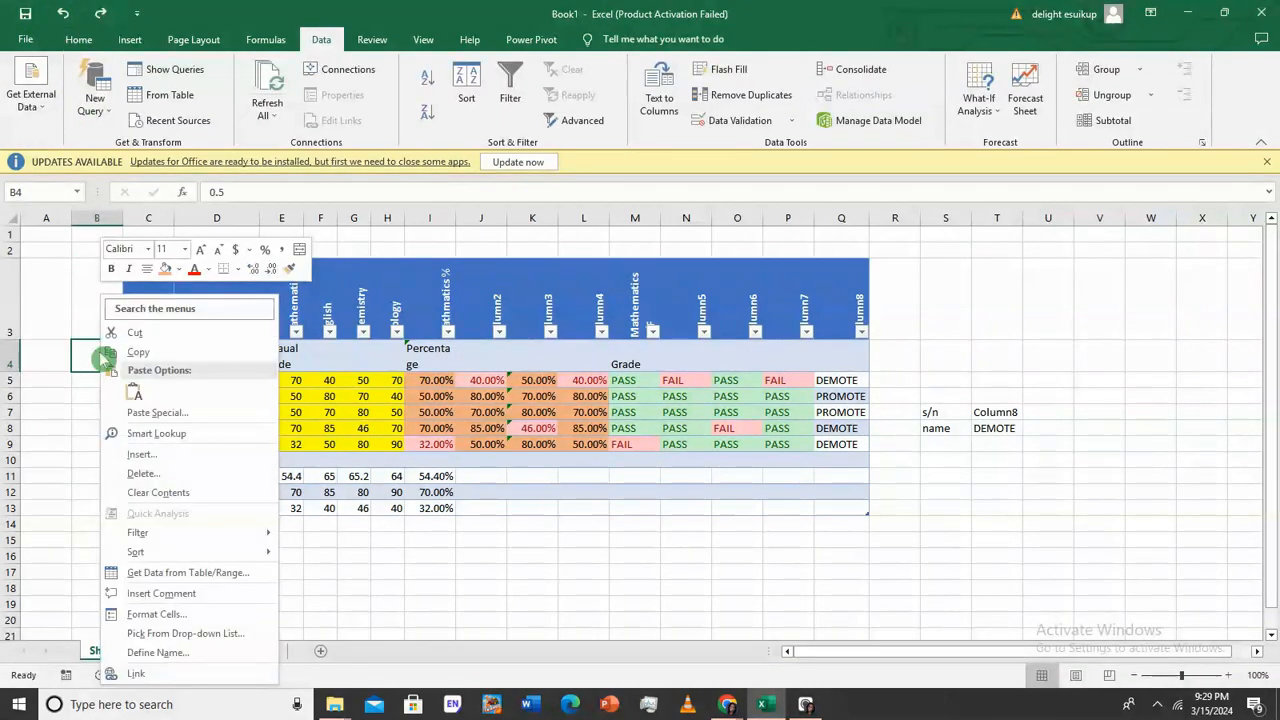
pyautogui.click(140, 615)
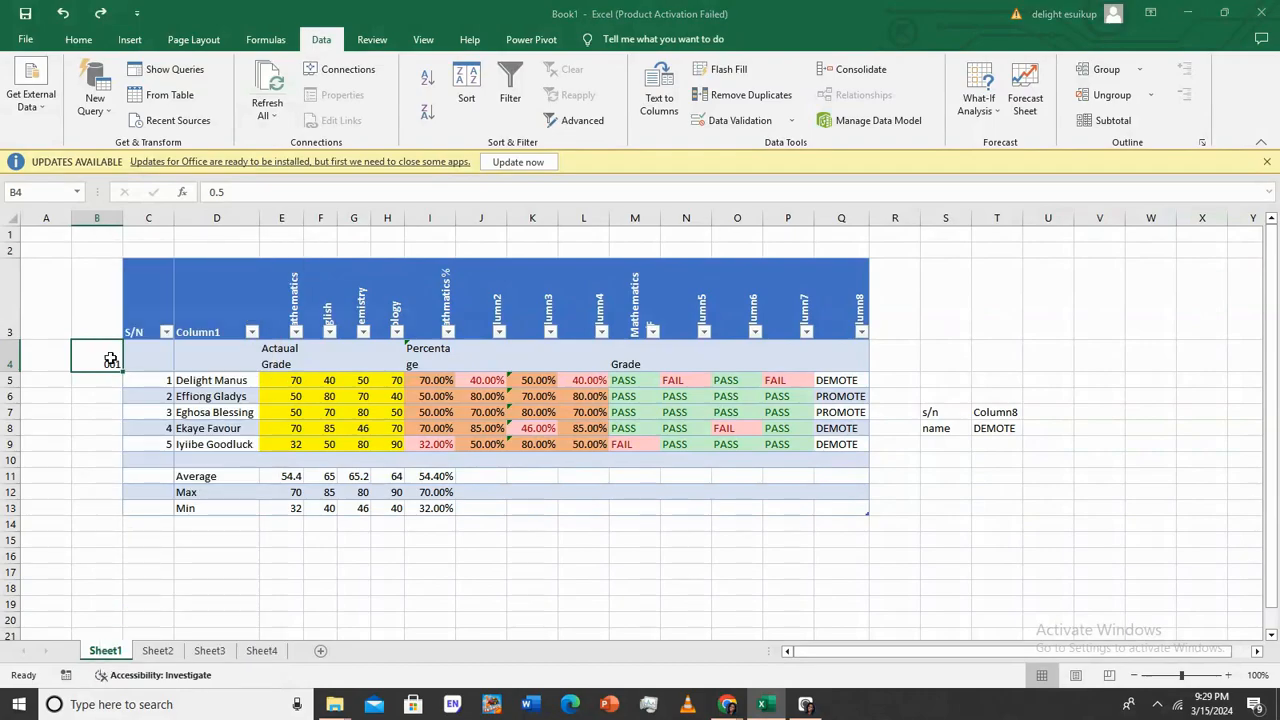
pyautogui.click(60, 484)
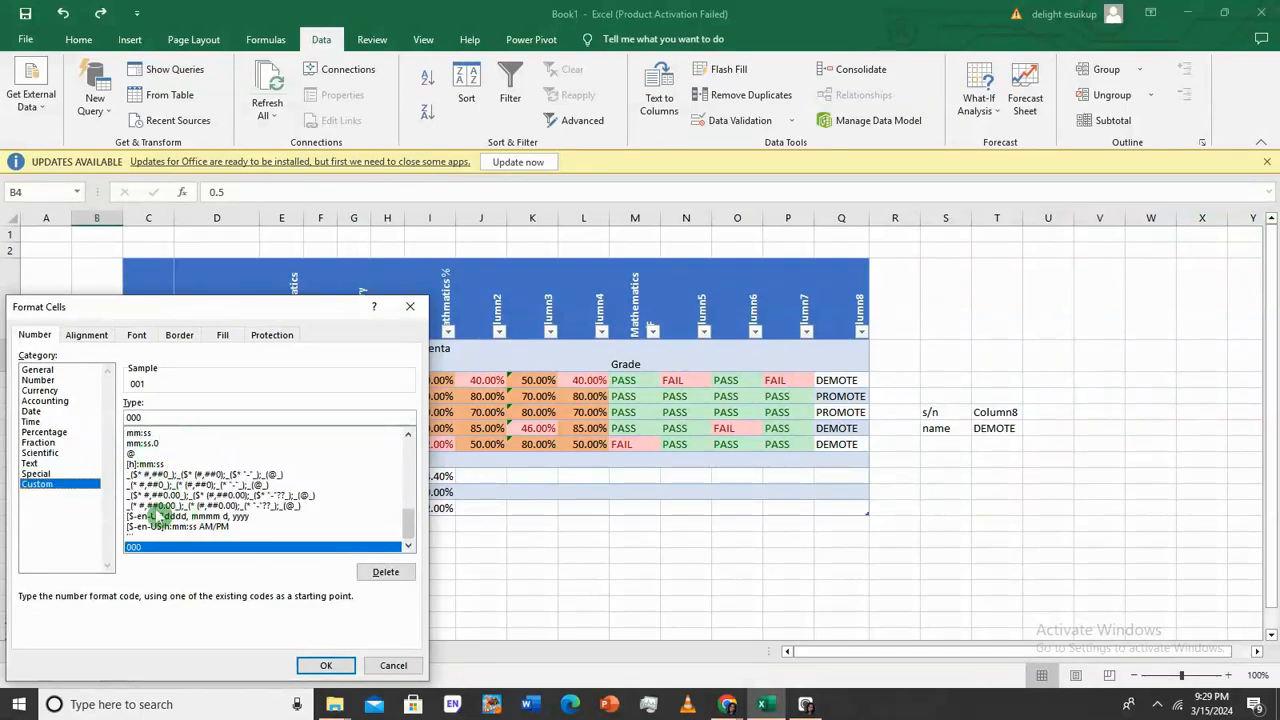
pyautogui.moveTo(404, 516)
pyautogui.mouseDown()
pyautogui.moveTo(395, 442)
pyautogui.moveTo(402, 528)
pyautogui.mouseUp()
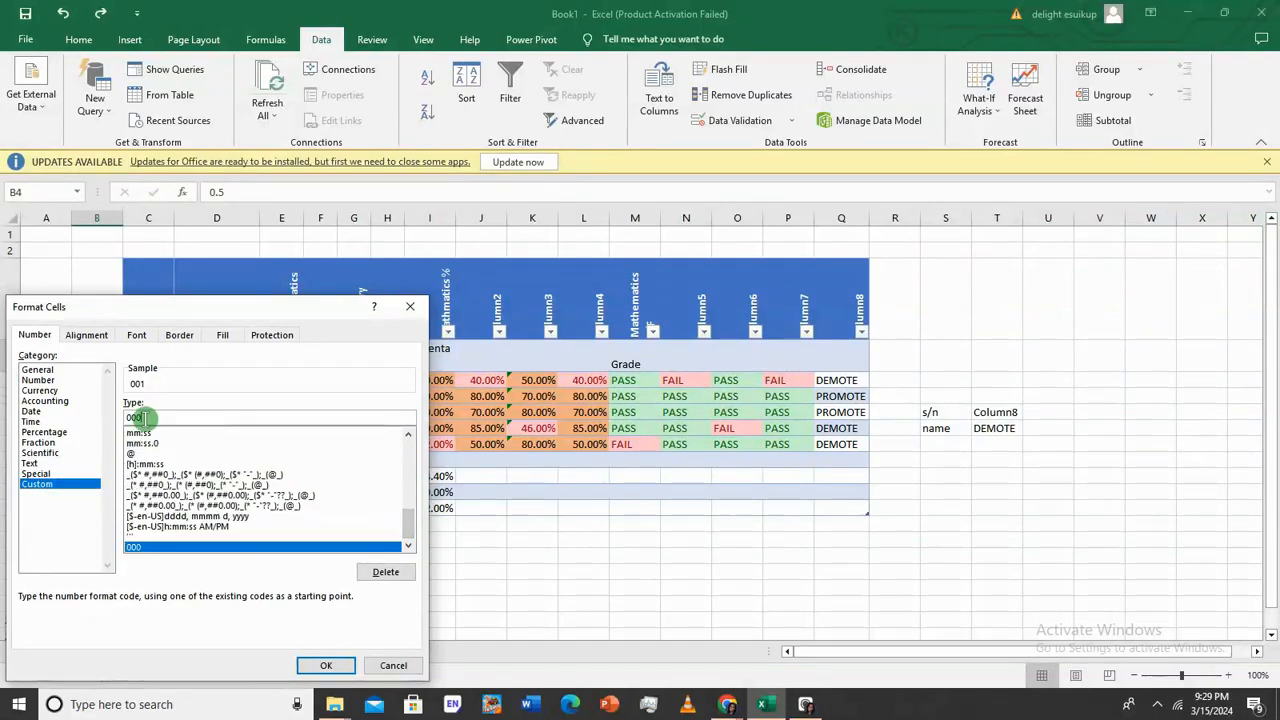
pyautogui.press('BackSpace')
pyautogui.press('BackSpace')
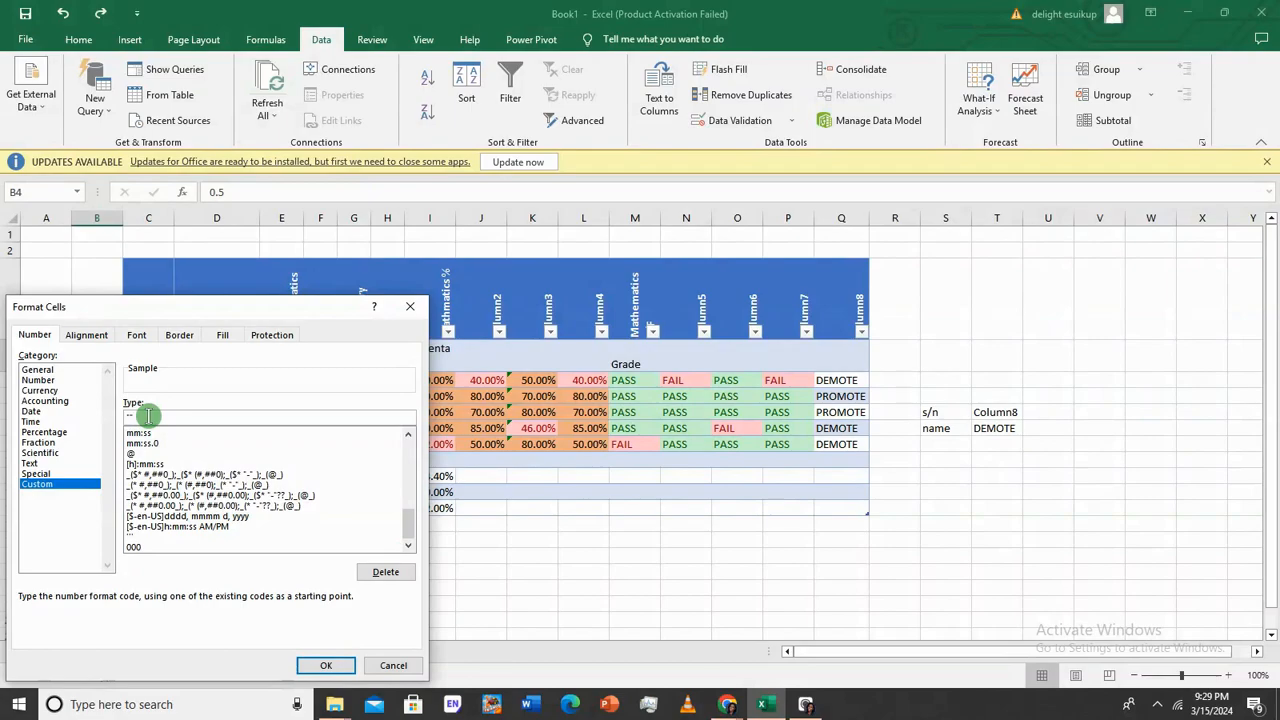
pyautogui.click(330, 664)
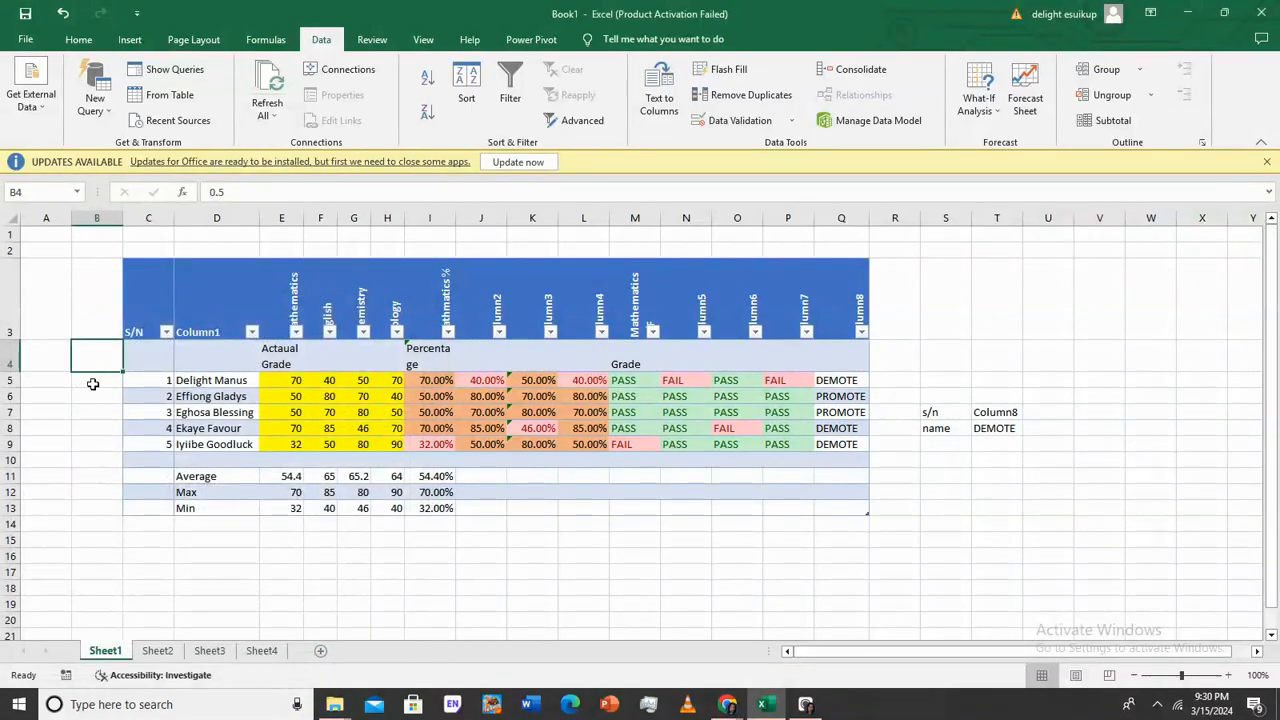
pyautogui.click(241, 192)
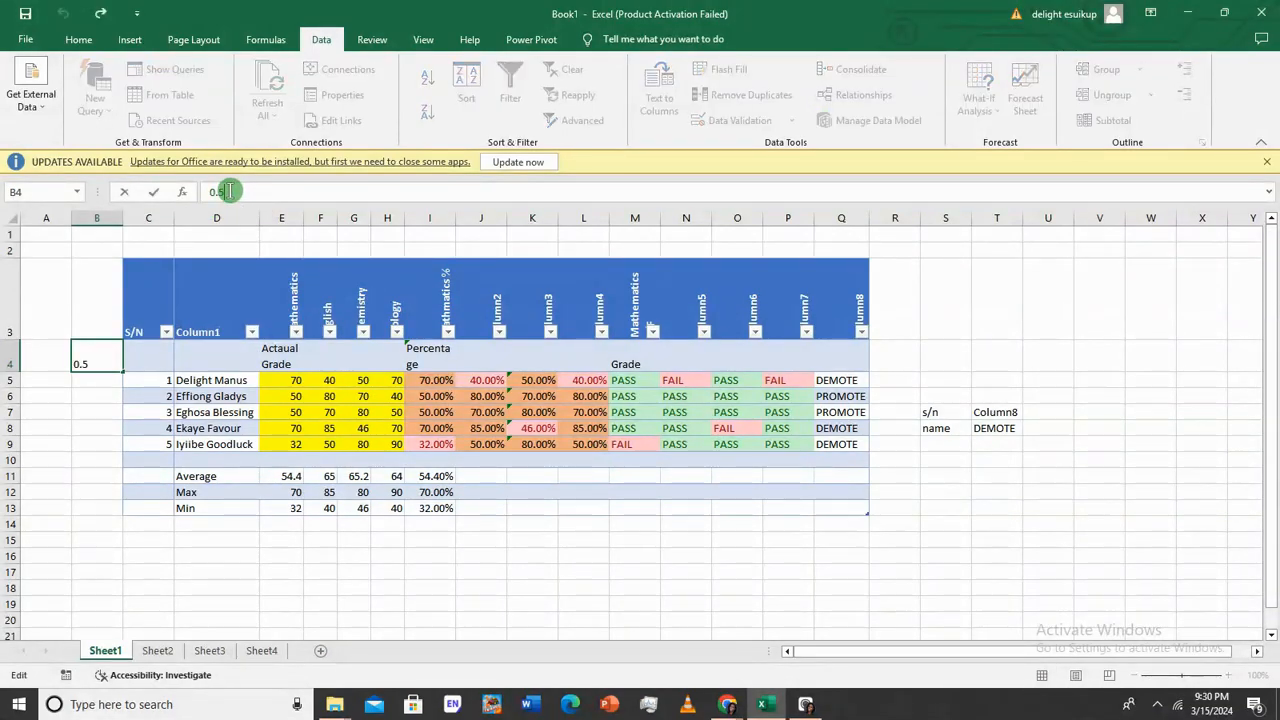
pyautogui.click(94, 458)
pyautogui.click(104, 357)
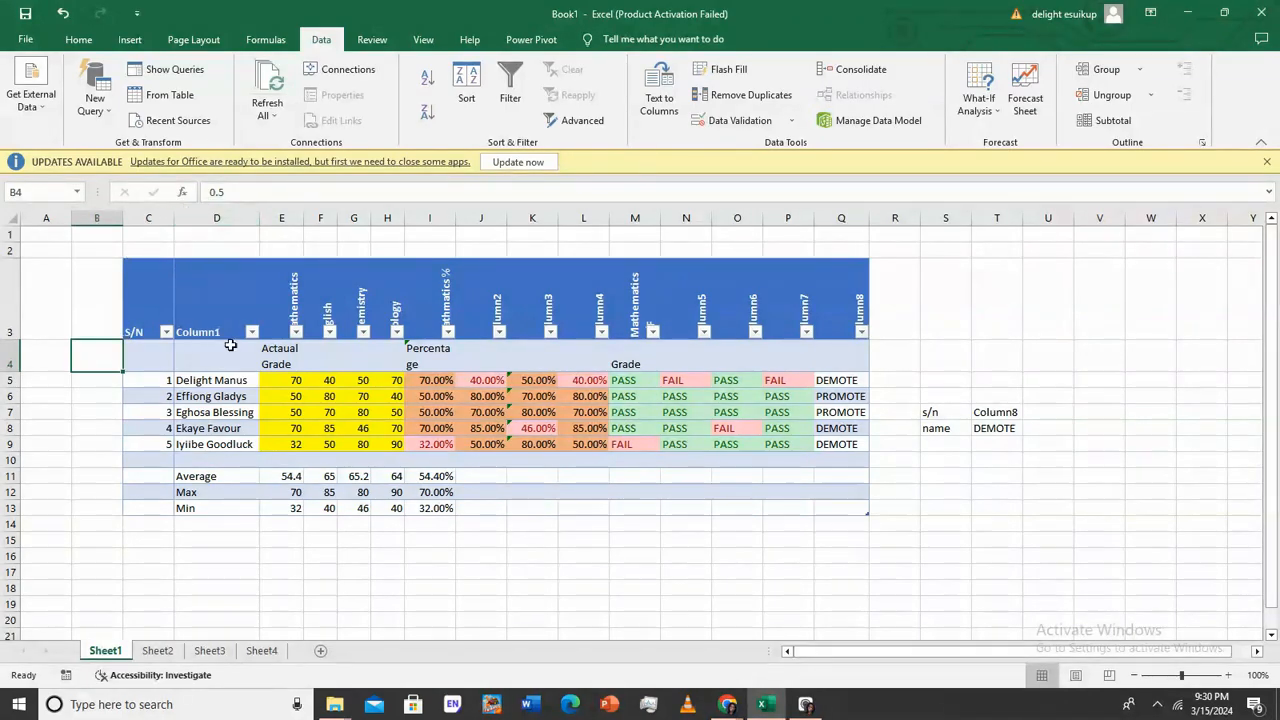
# Set B4's protection to Hidden and not Locked
pyautogui.rightClick(83, 364)
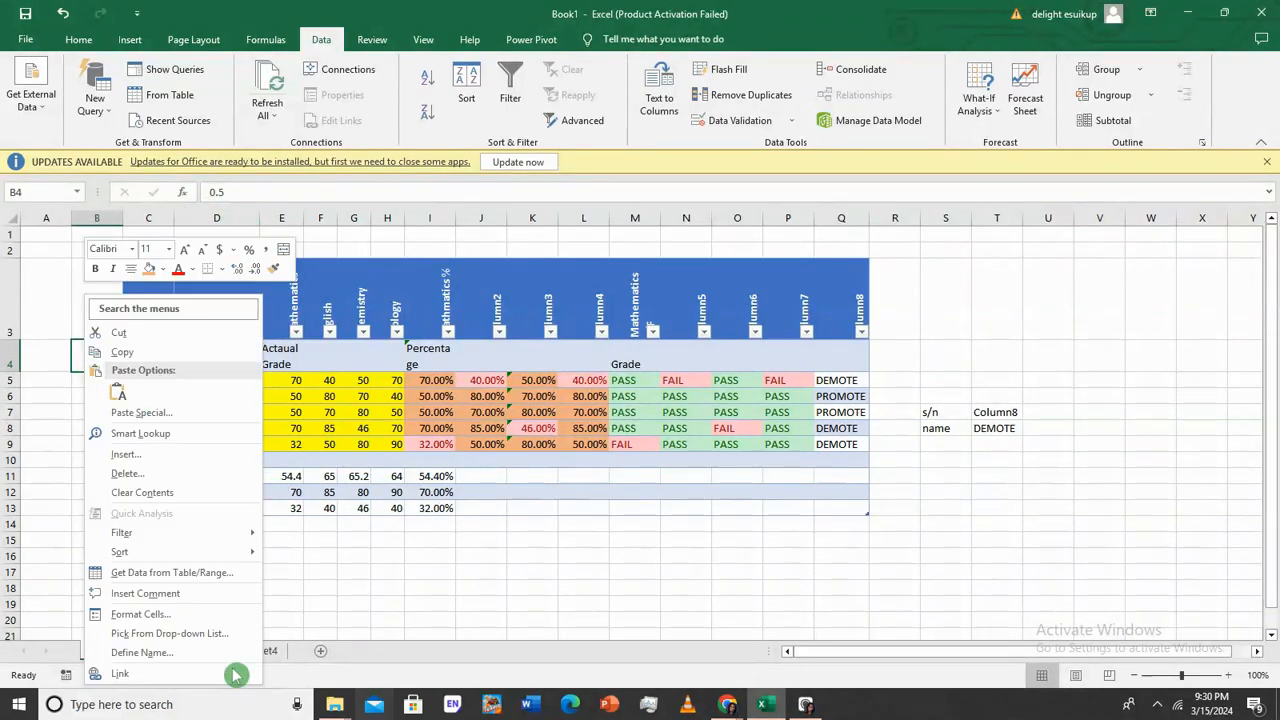
pyautogui.click(198, 615)
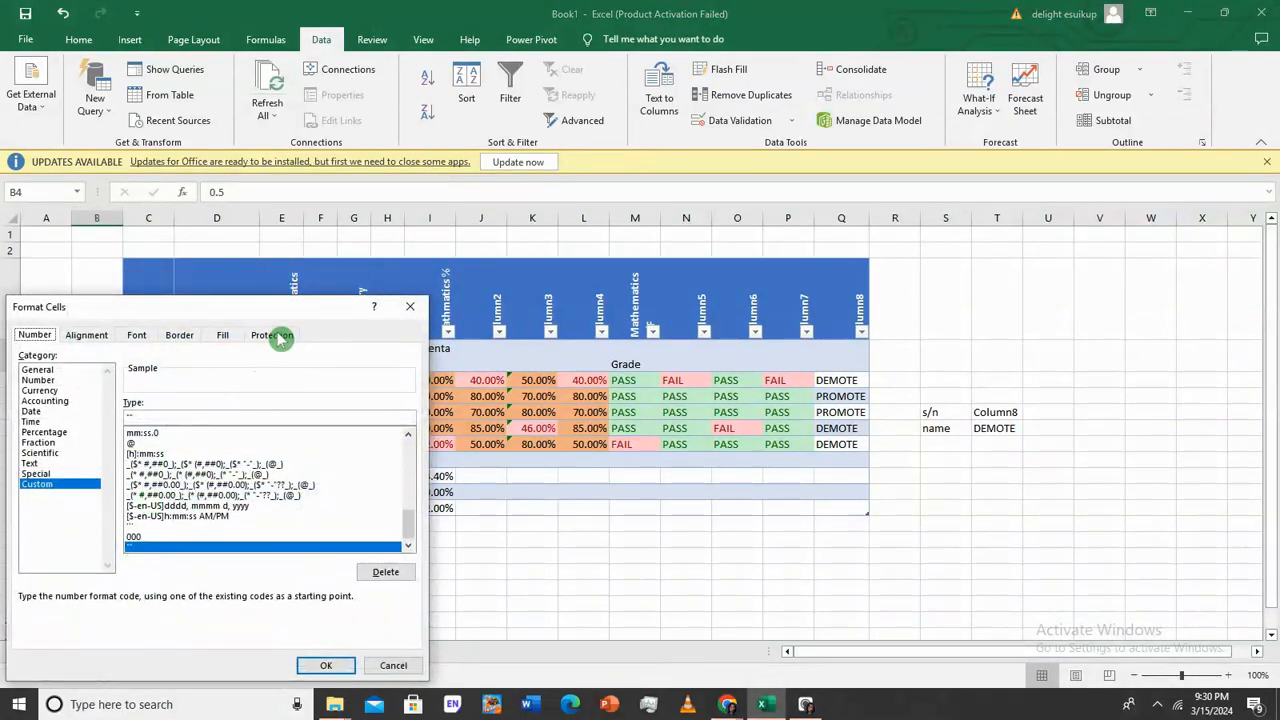
pyautogui.click(272, 335)
pyautogui.click(24, 371)
pyautogui.click(23, 356)
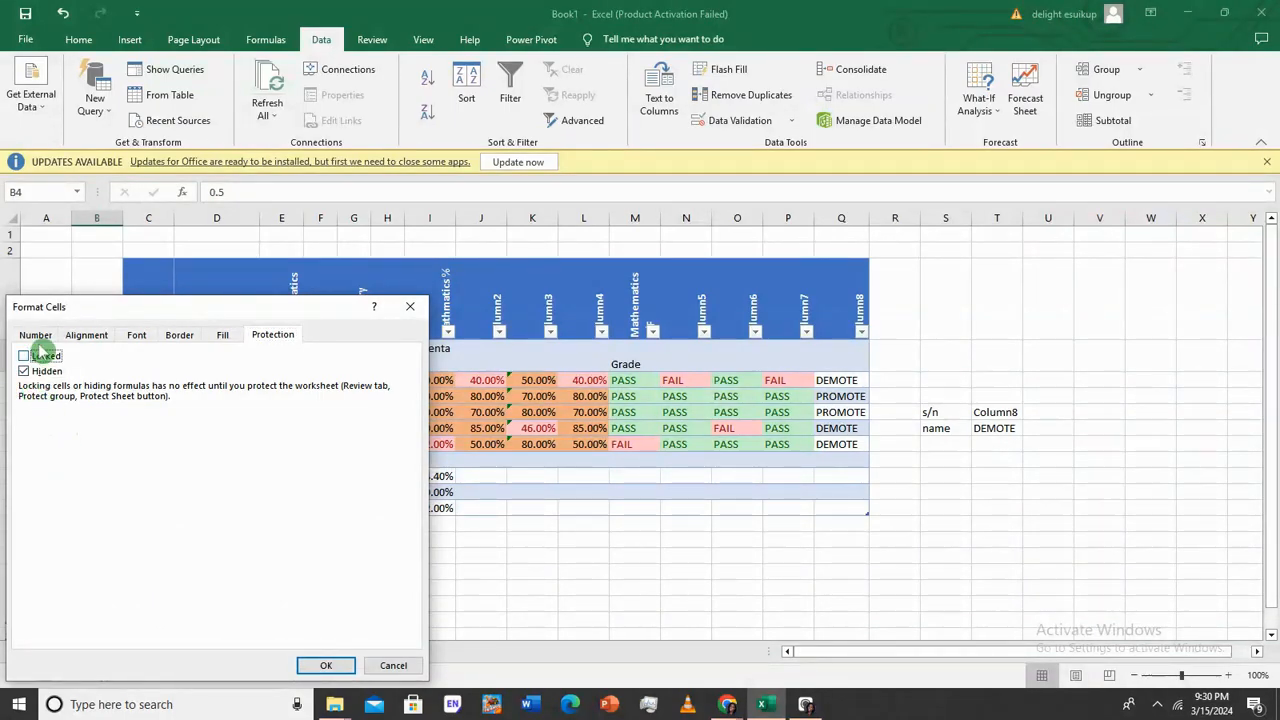
pyautogui.click(333, 667)
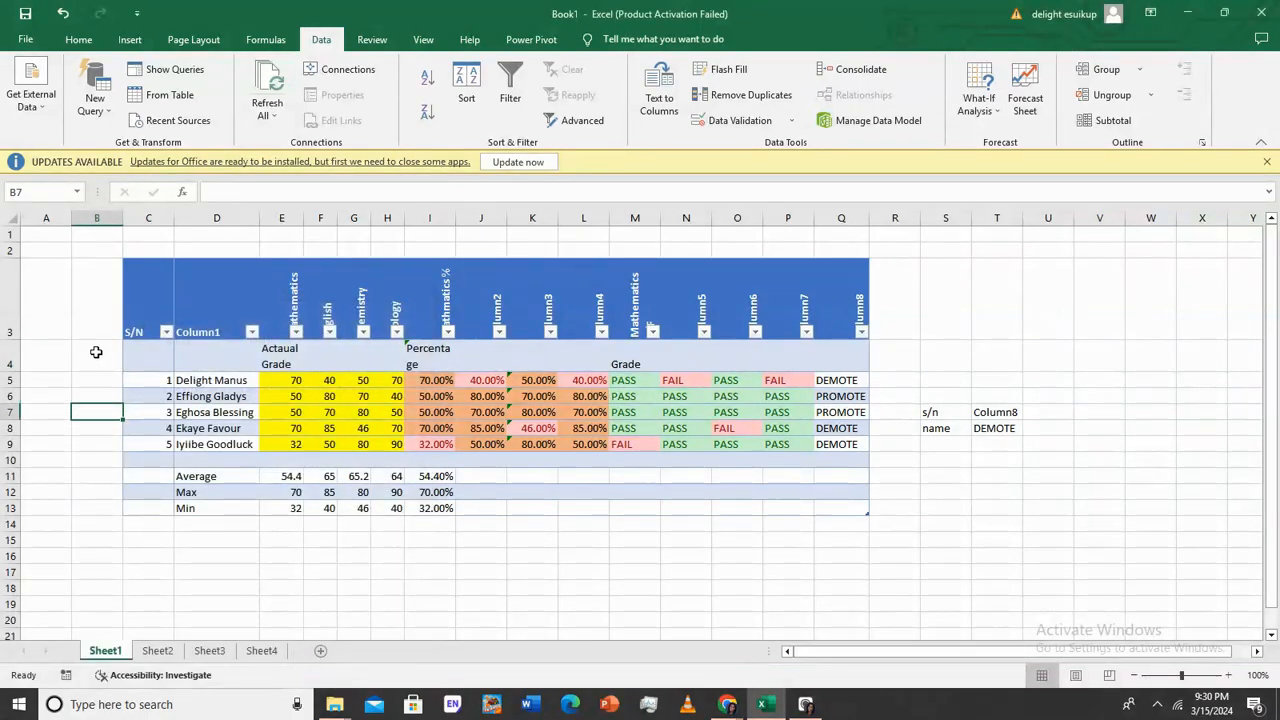
# Protect the sheet and click B4, B7 and B10 to test the protection
pyautogui.click(372, 39)
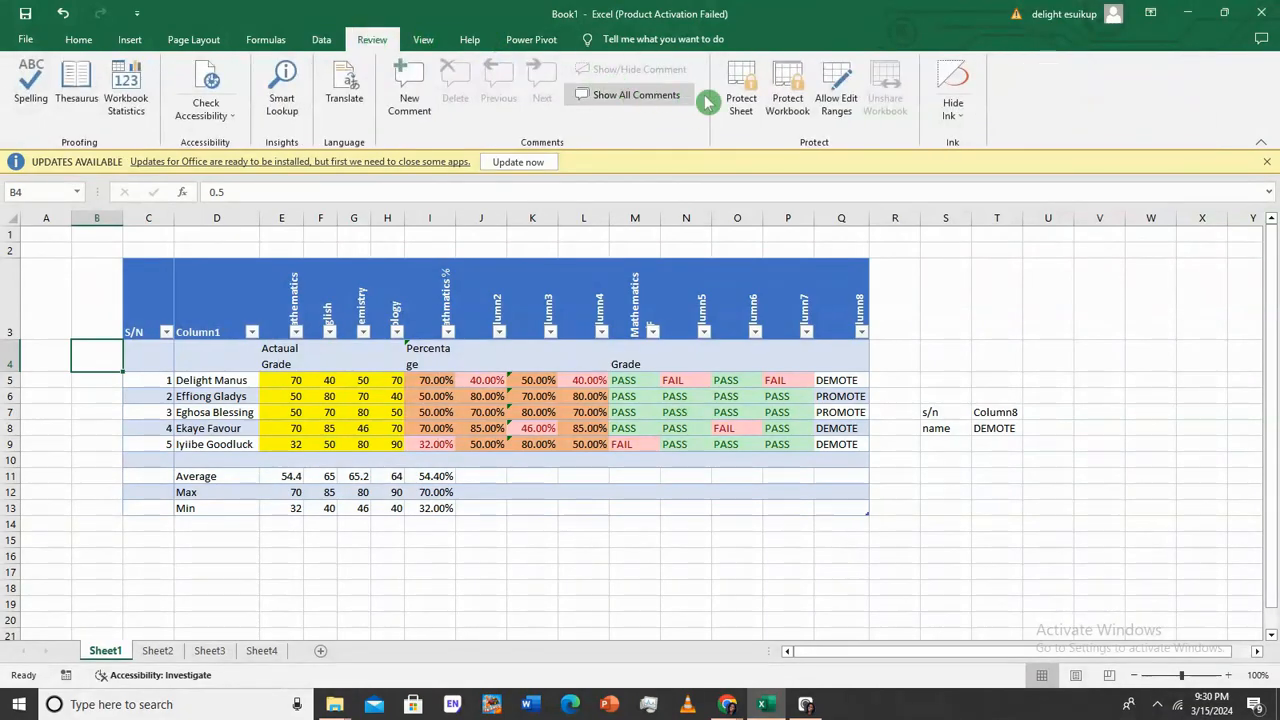
pyautogui.click(741, 92)
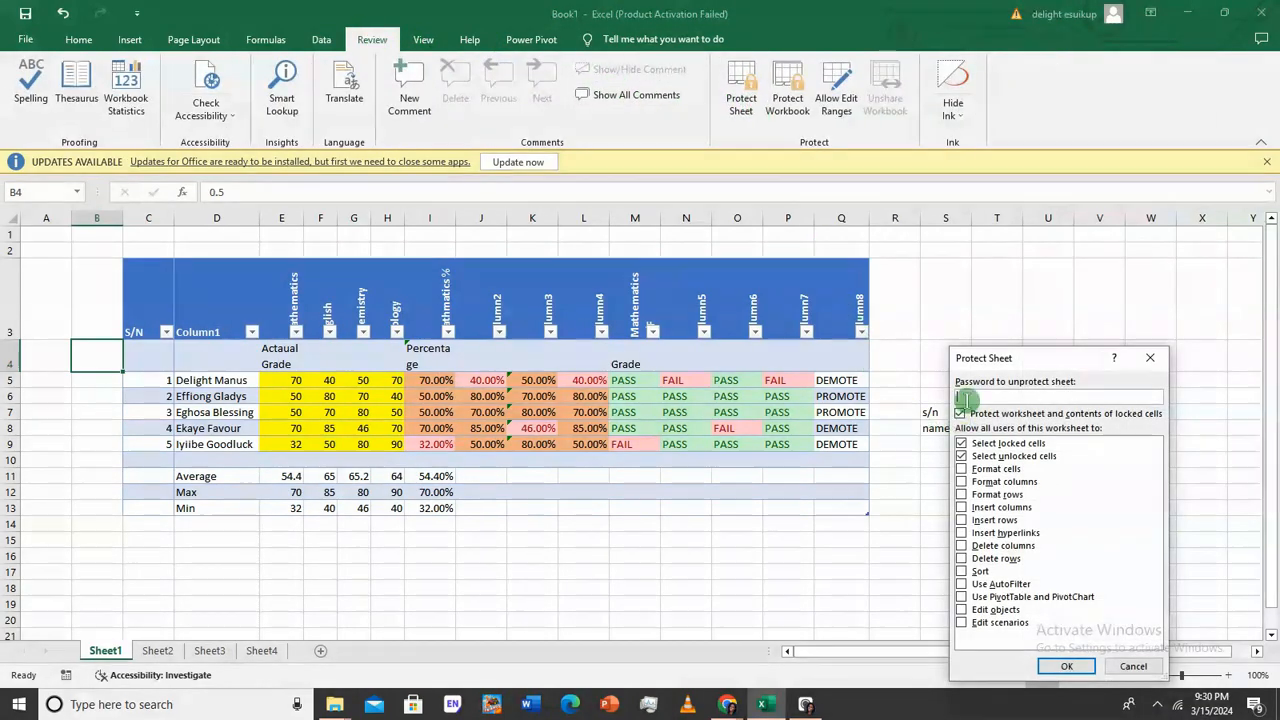
pyautogui.moveTo(1060, 363); pyautogui.dragTo(1025, 253)
pyautogui.click(968, 286)
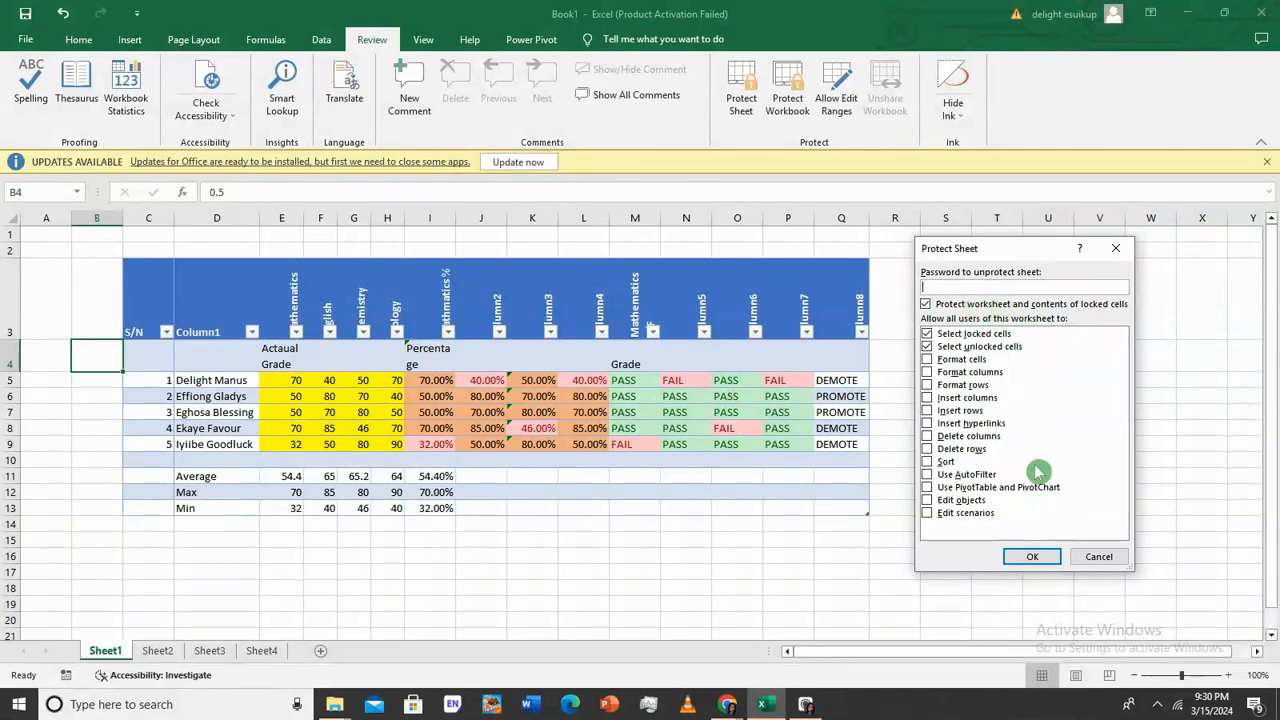
pyautogui.click(1033, 557)
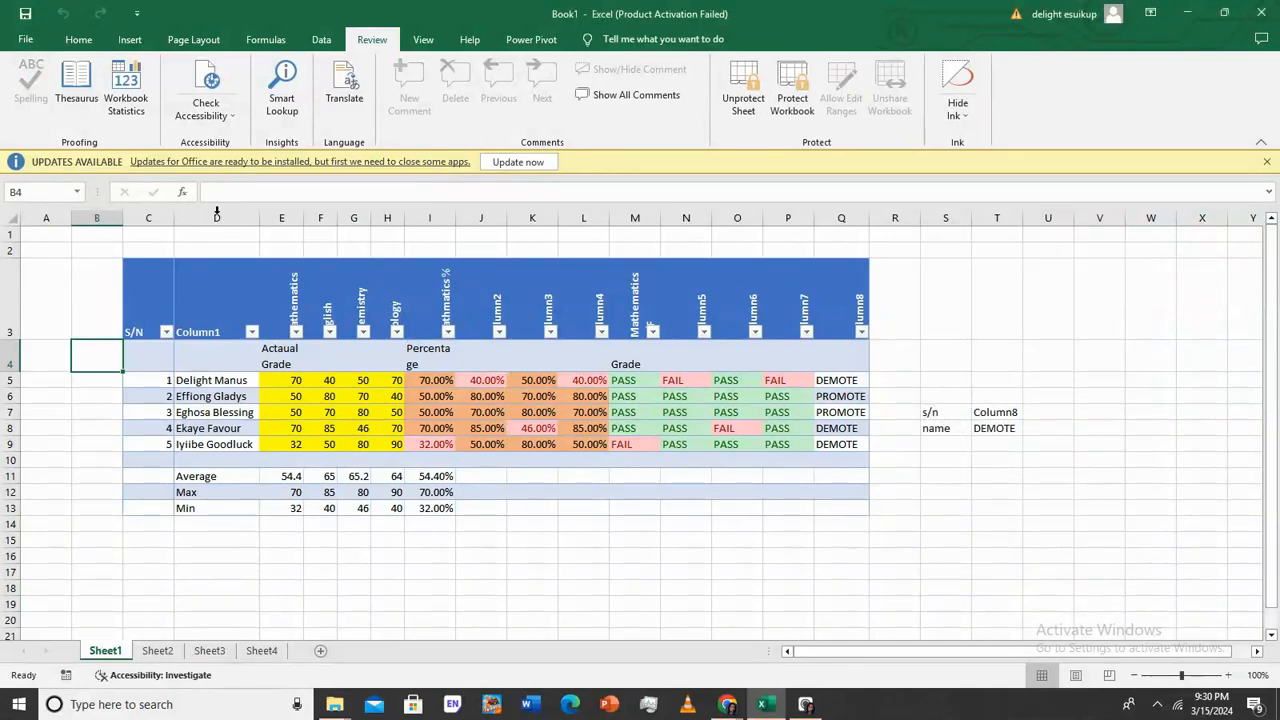
pyautogui.click(235, 192)
pyautogui.click(103, 352)
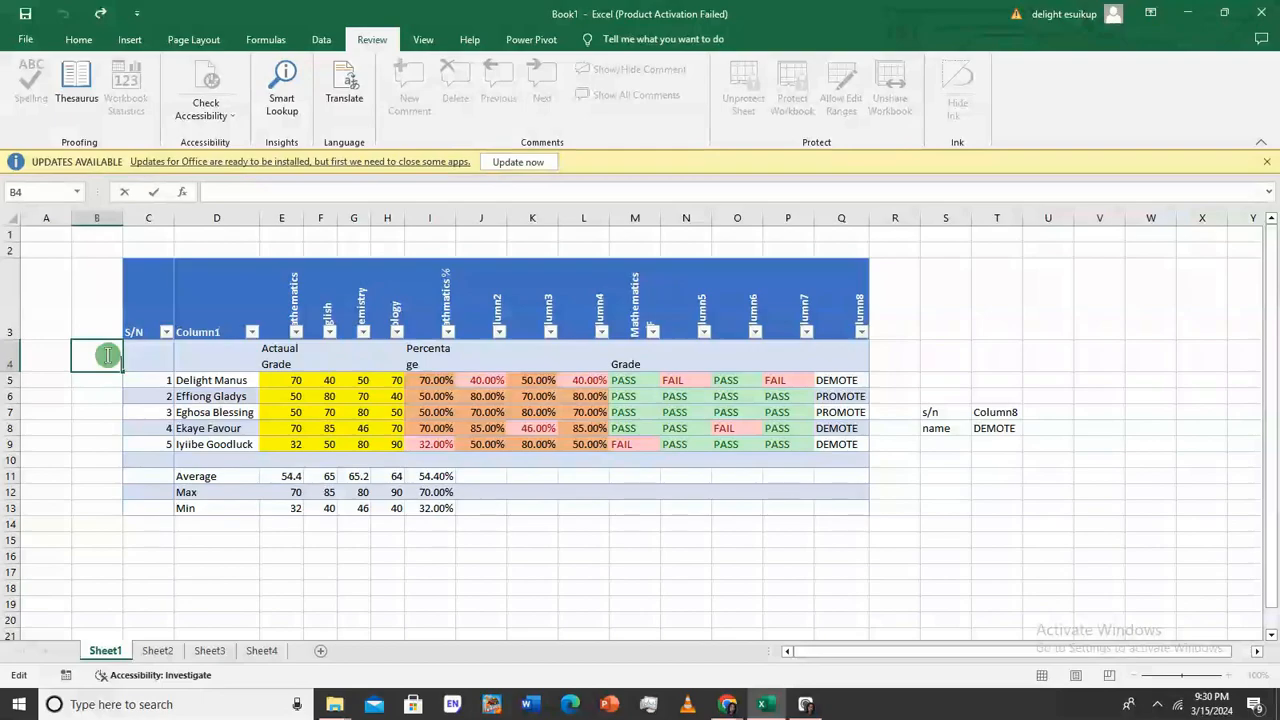
pyautogui.click(99, 413)
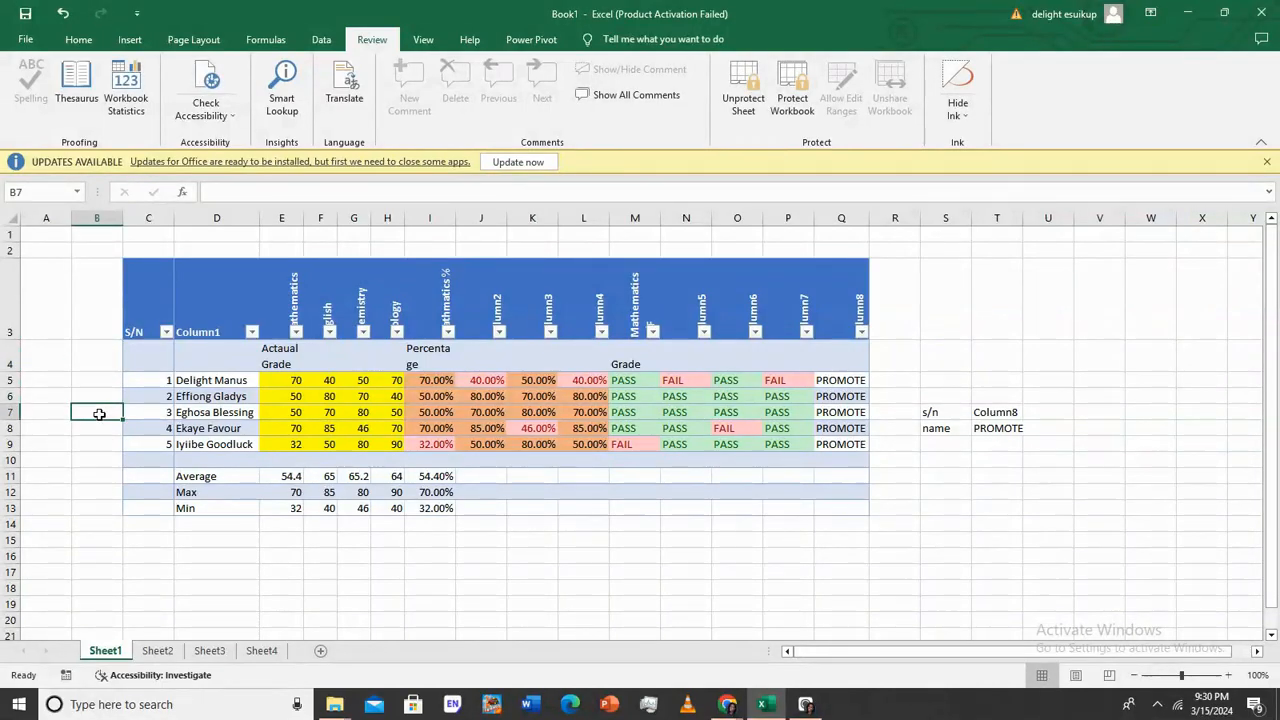
pyautogui.click(110, 347)
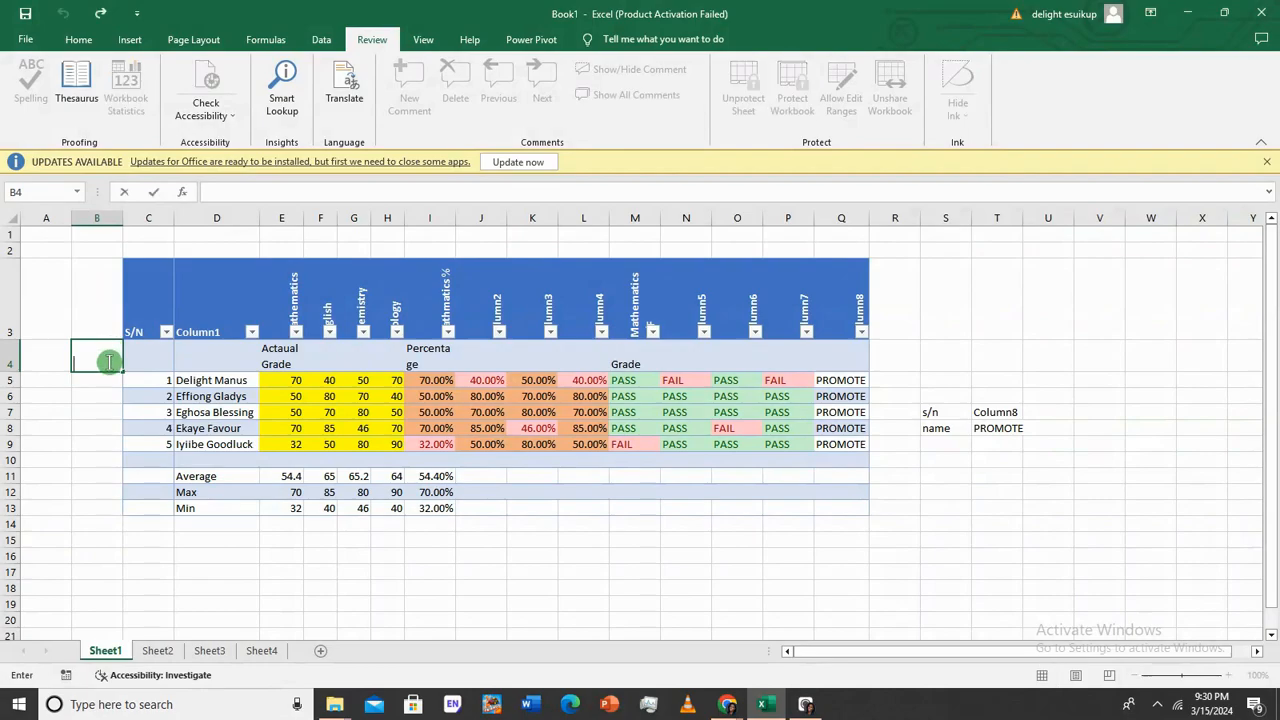
pyautogui.click(96, 456)
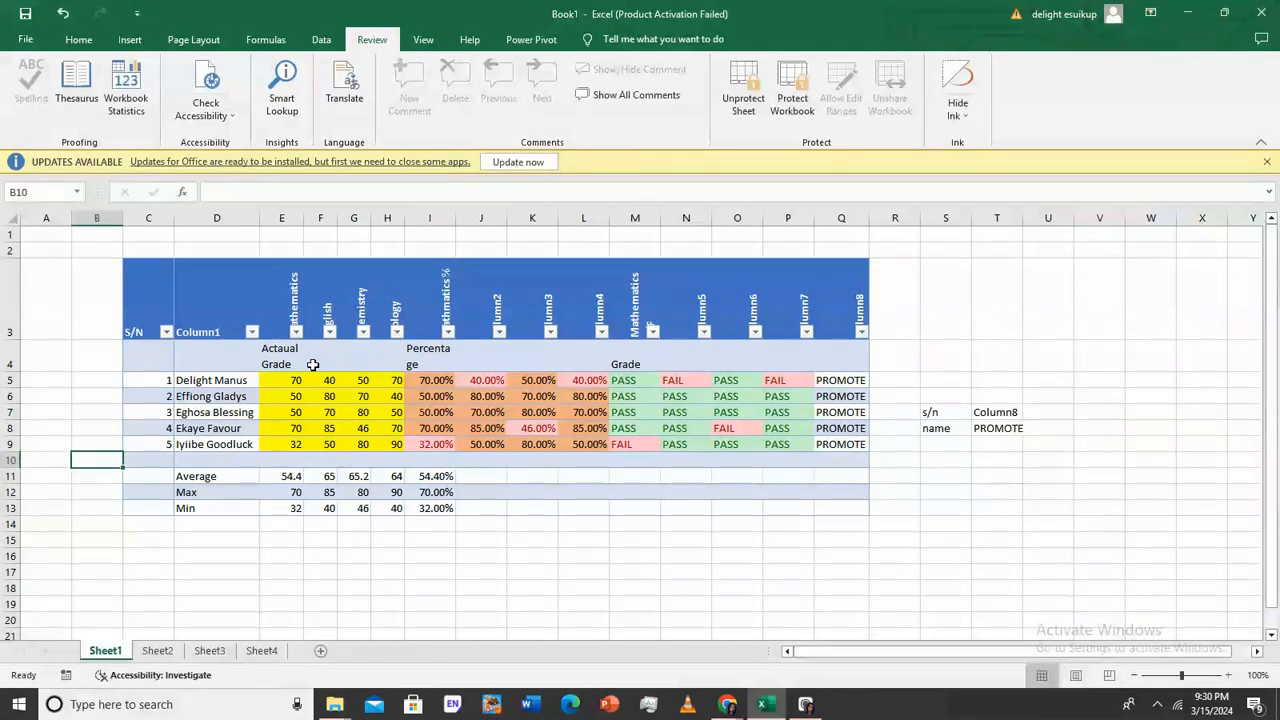
pyautogui.click(91, 367)
# Unprotect the sheet and undo the edit to B4, keeping its 0.5 value
pyautogui.click(743, 90)
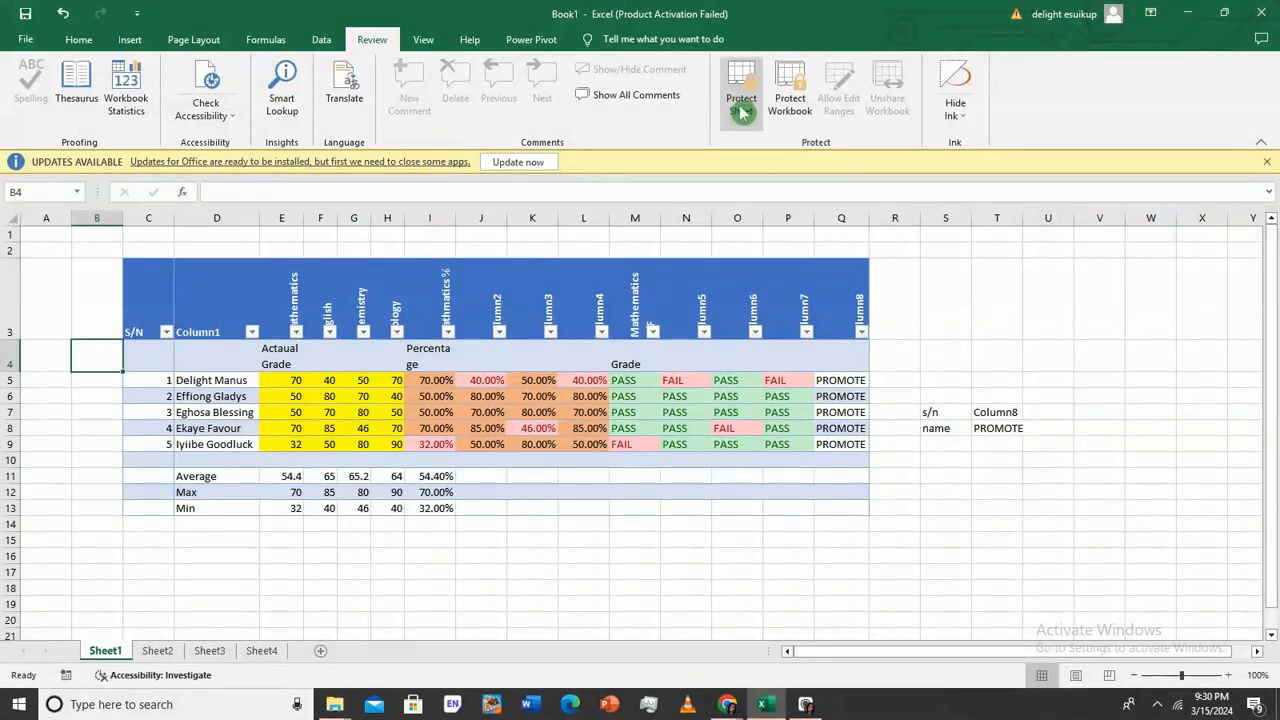
pyautogui.doubleClick(85, 357)
pyautogui.click(112, 426)
pyautogui.click(115, 353)
pyautogui.doubleClick(104, 350)
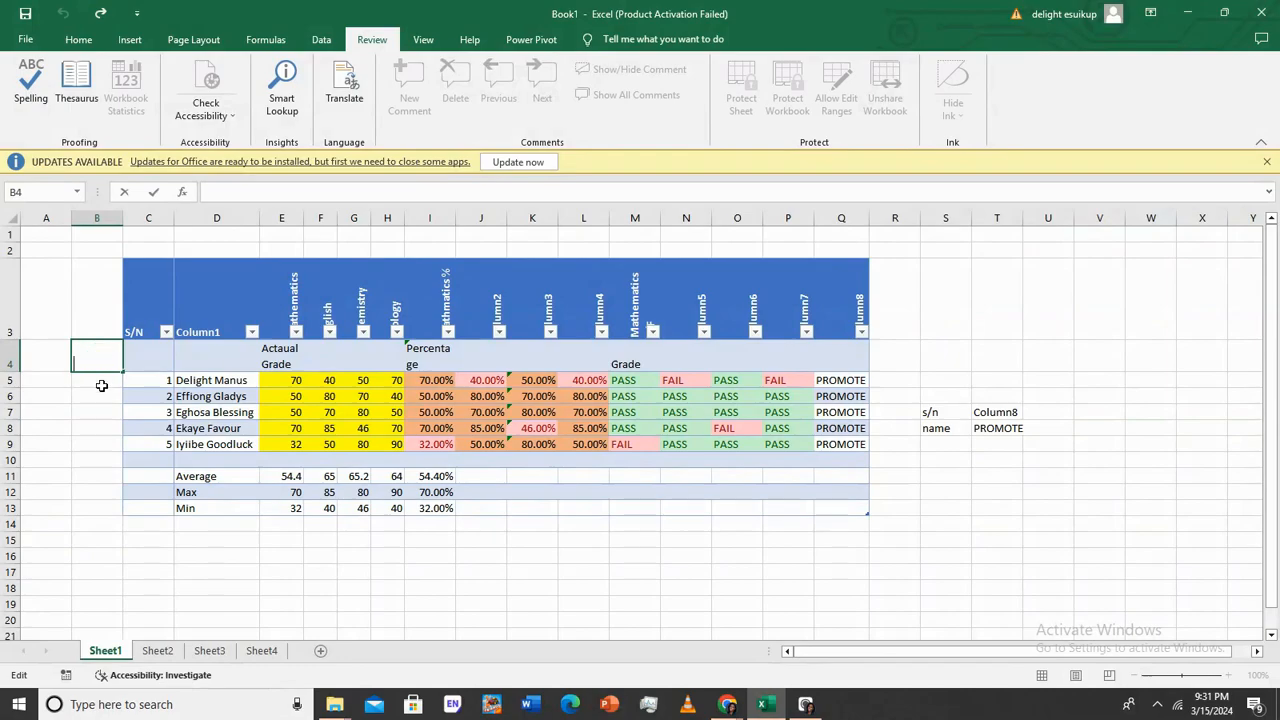
pyautogui.click(98, 429)
pyautogui.click(66, 13)
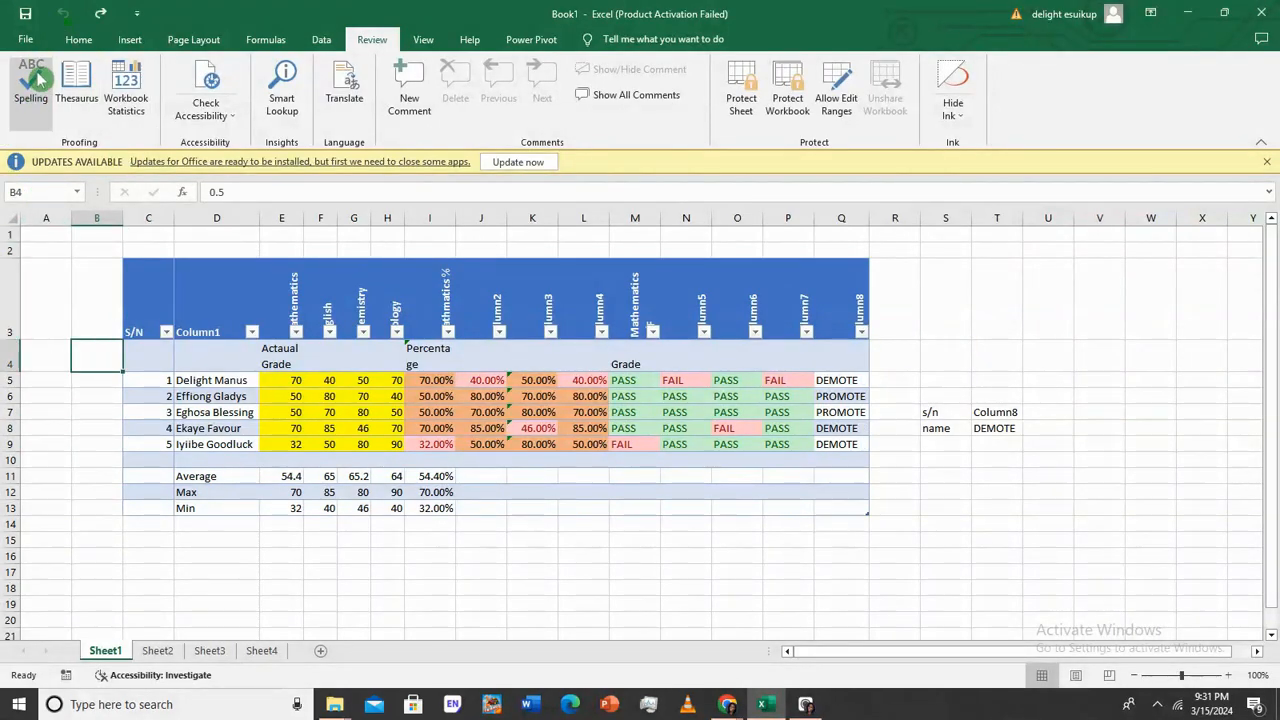
pyautogui.click(100, 498)
pyautogui.click(103, 348)
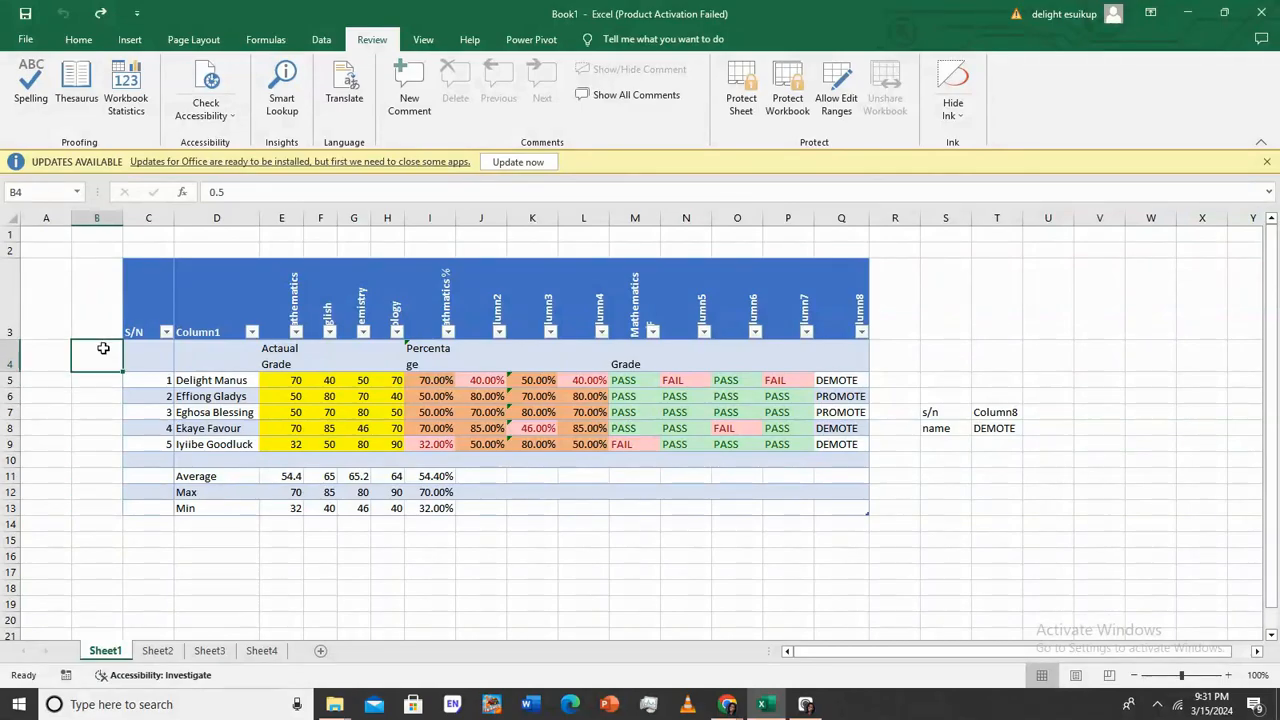
pyautogui.rightClick(101, 364)
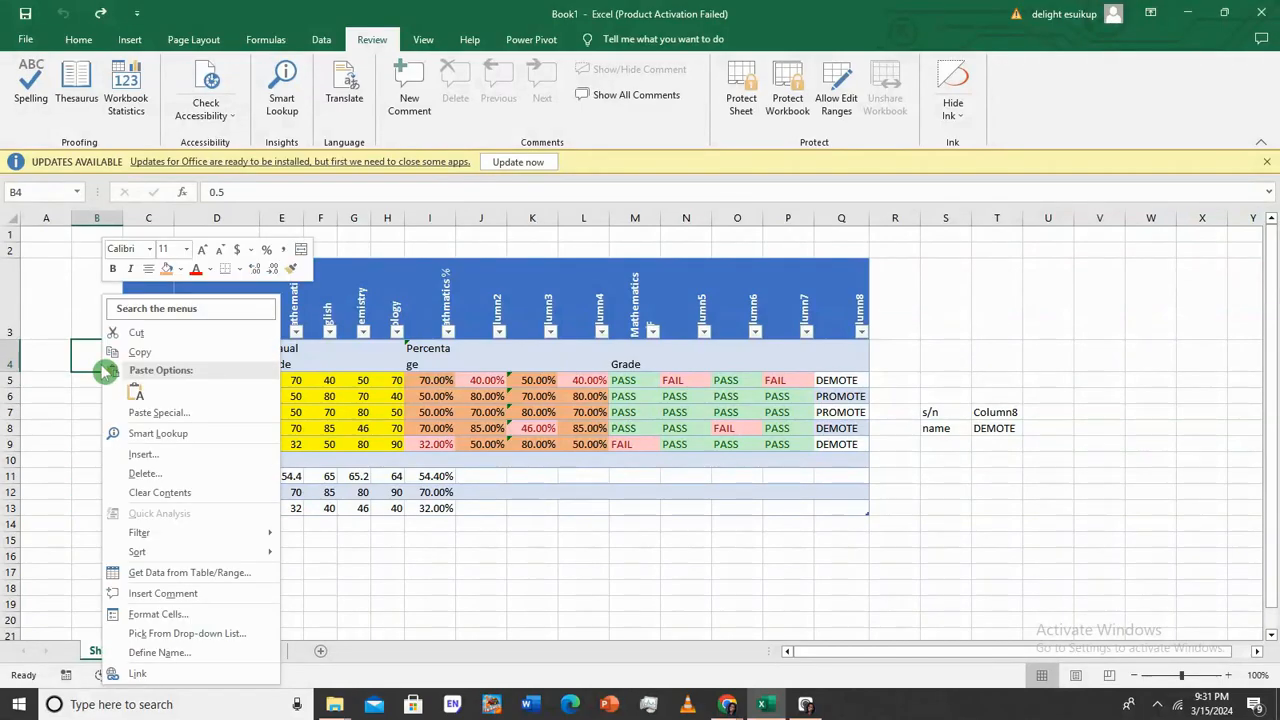
# Protect Sheet1 with Protect Sheet, then check that B4's 0.5 no longer shows
pyautogui.press('Escape')
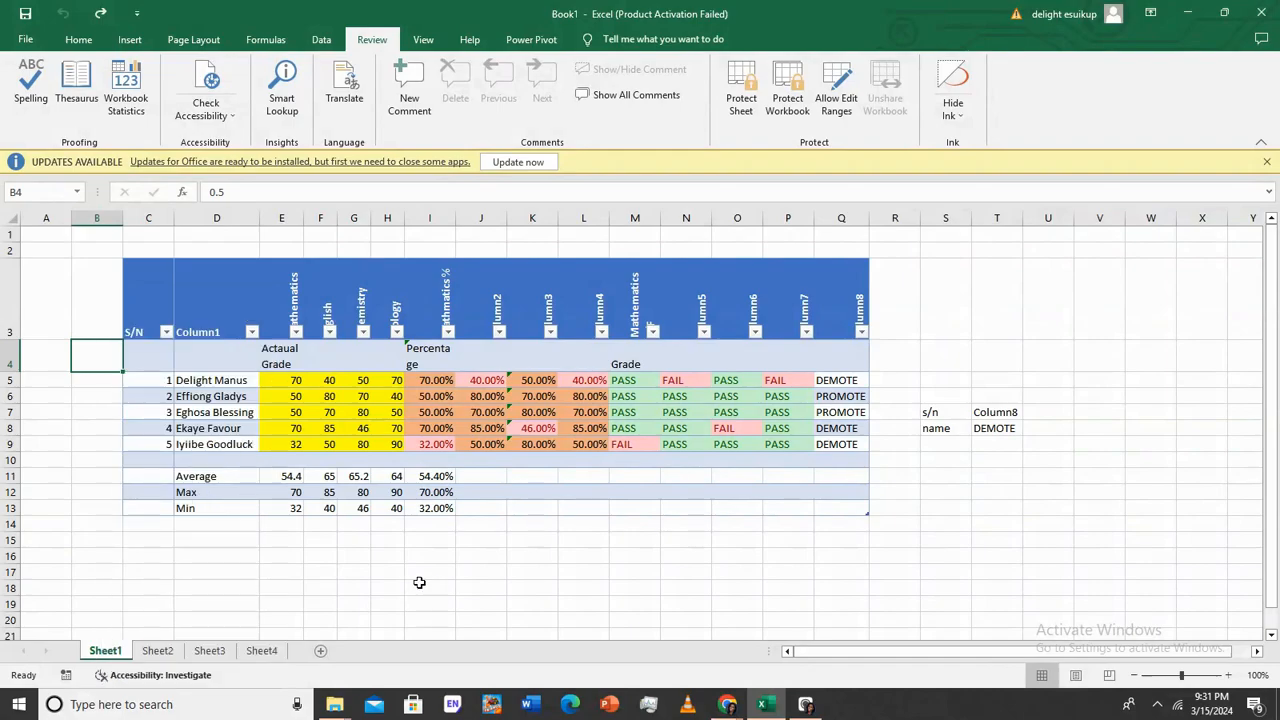
pyautogui.click(741, 98)
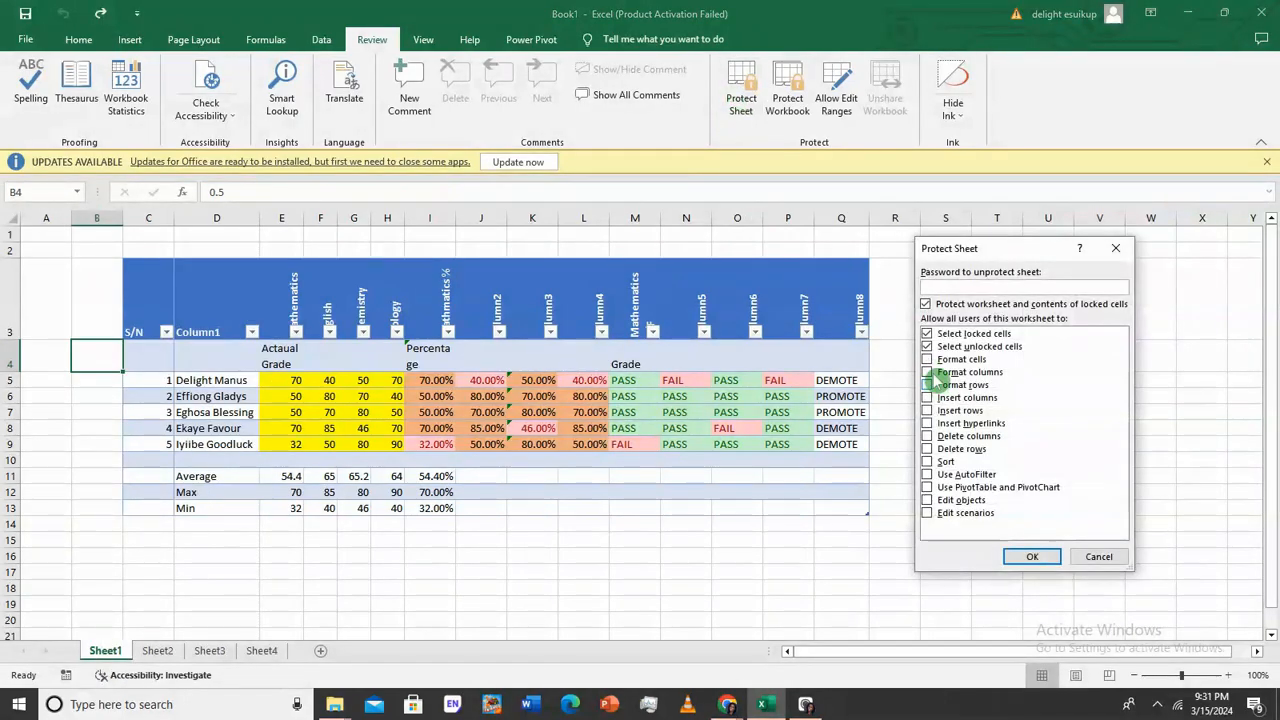
pyautogui.click(1032, 556)
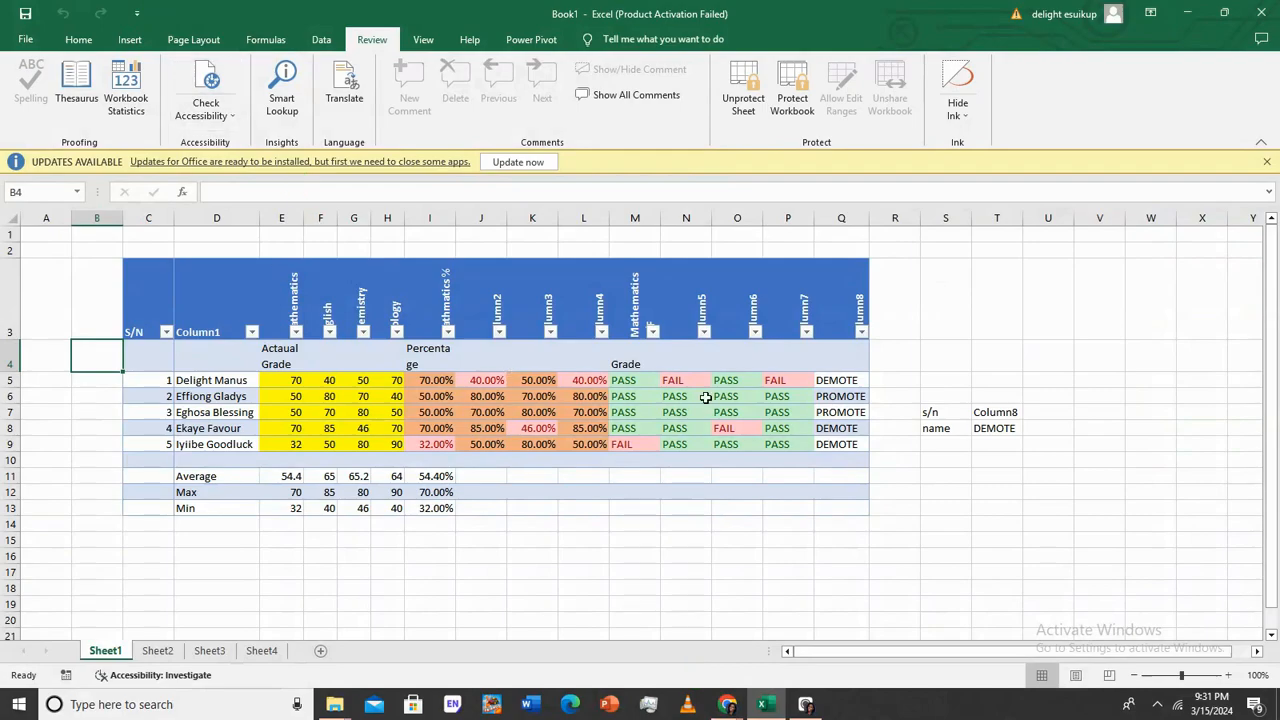
pyautogui.click(838, 446)
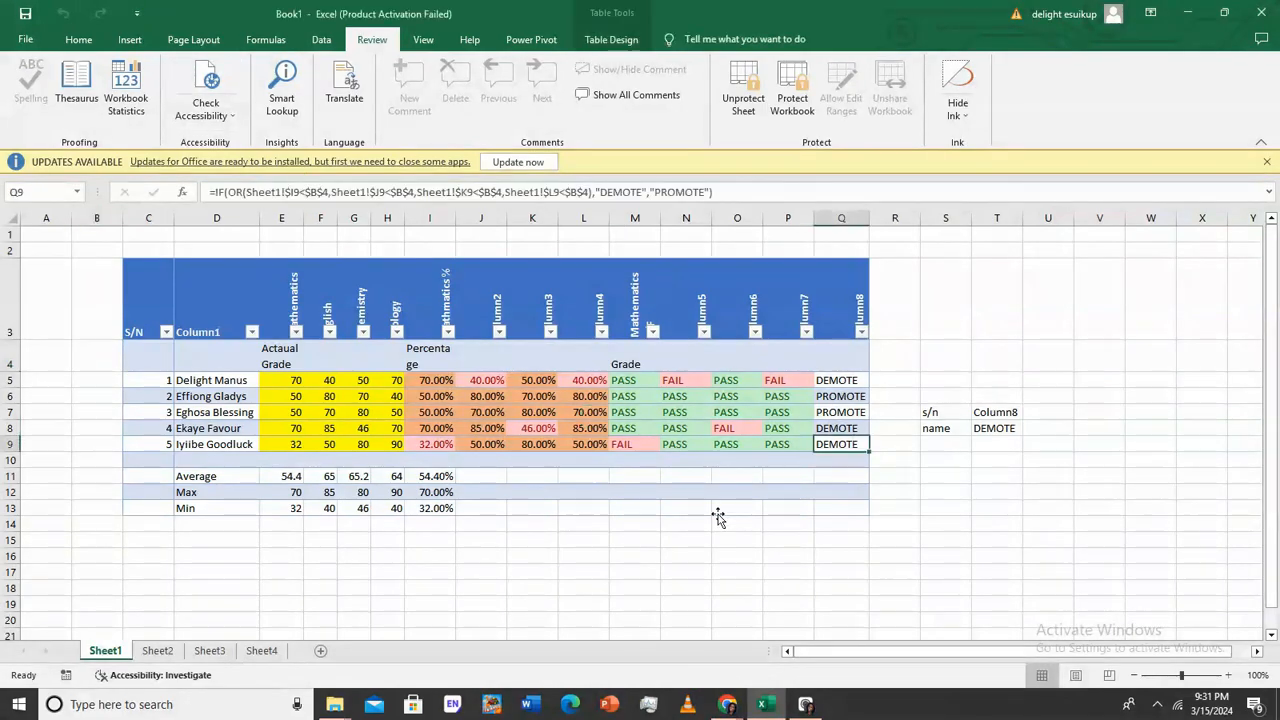
pyautogui.click(91, 410)
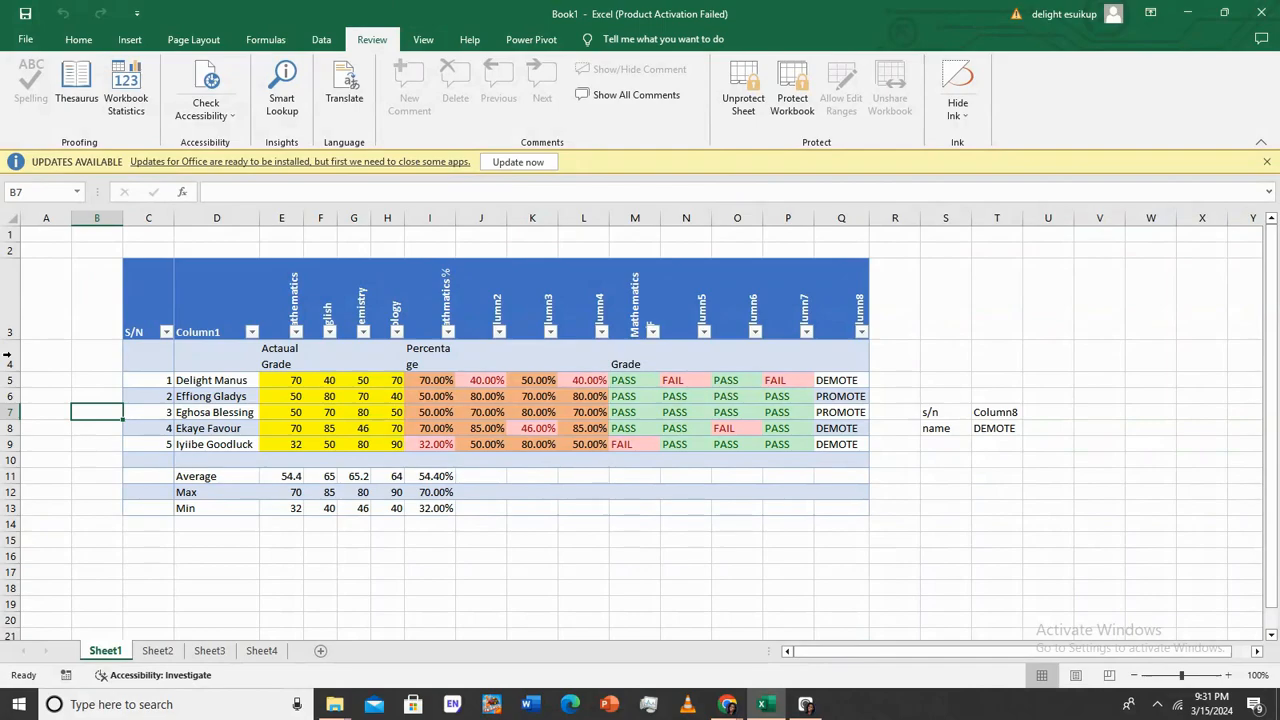
pyautogui.click(102, 351)
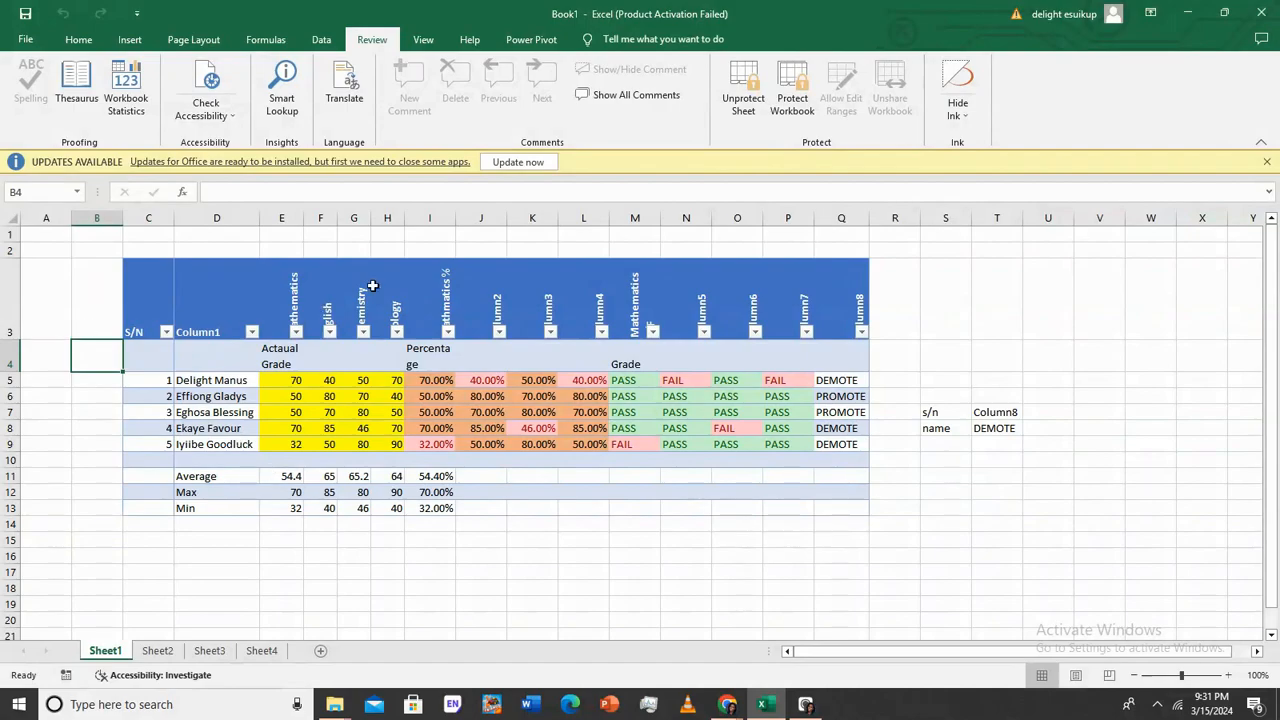
# Turn off protection on the score sheet
pyautogui.click(762, 102)
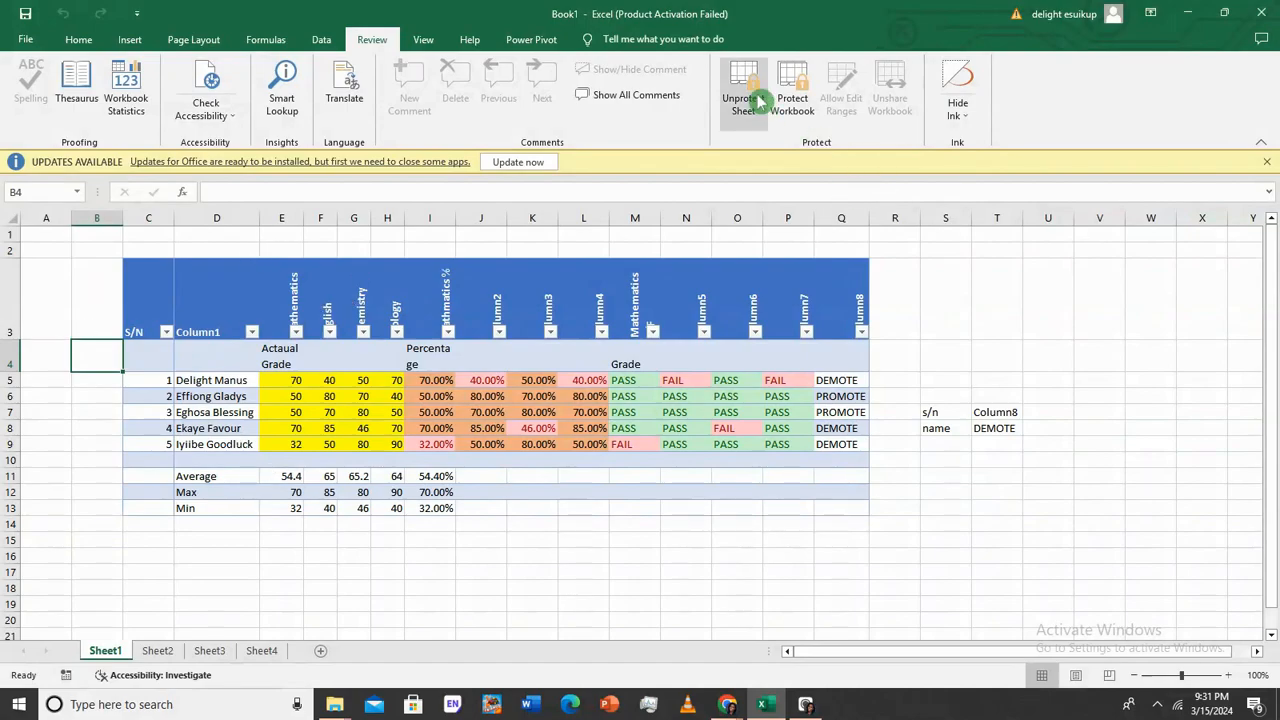
pyautogui.rightClick(762, 100)
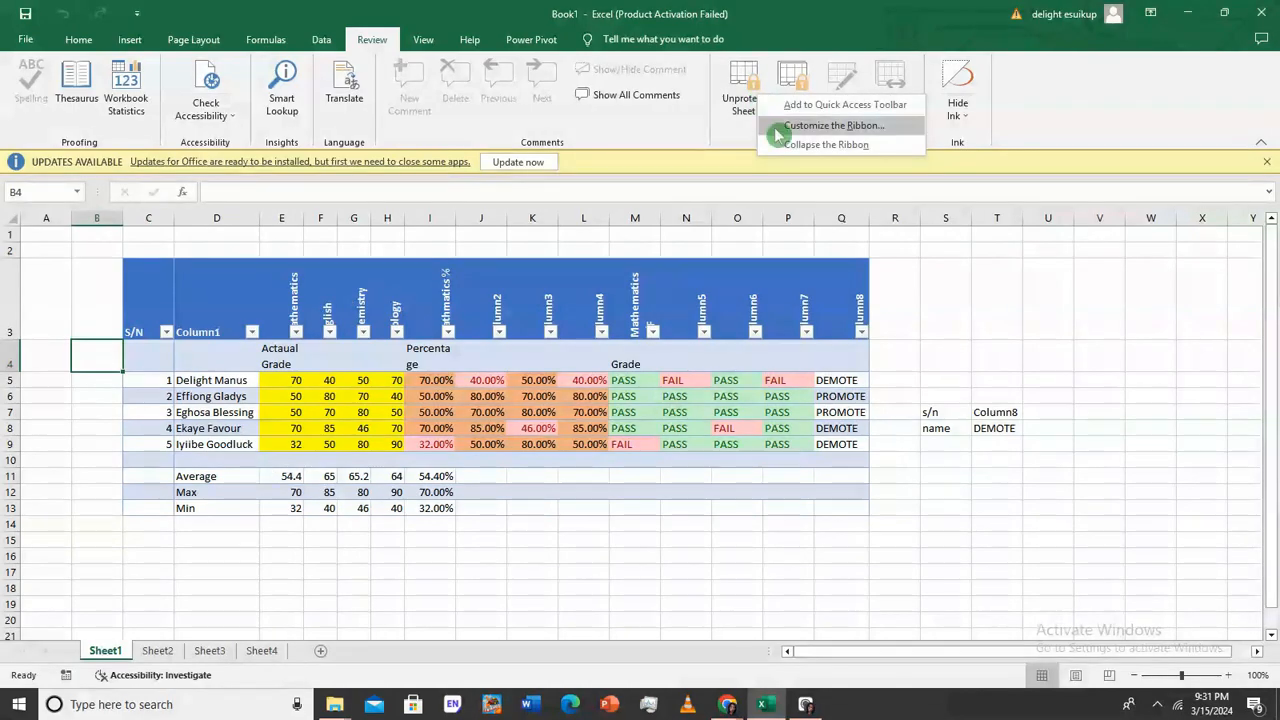
pyautogui.click(748, 100)
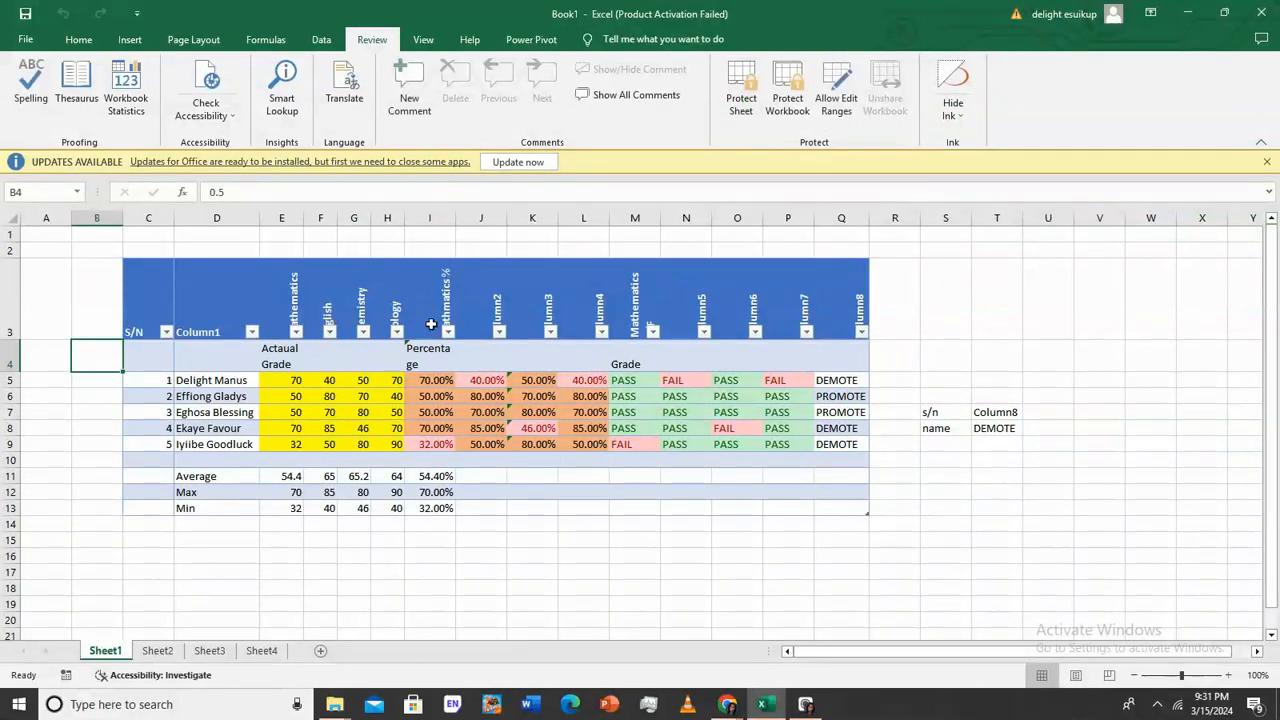
pyautogui.click(110, 354)
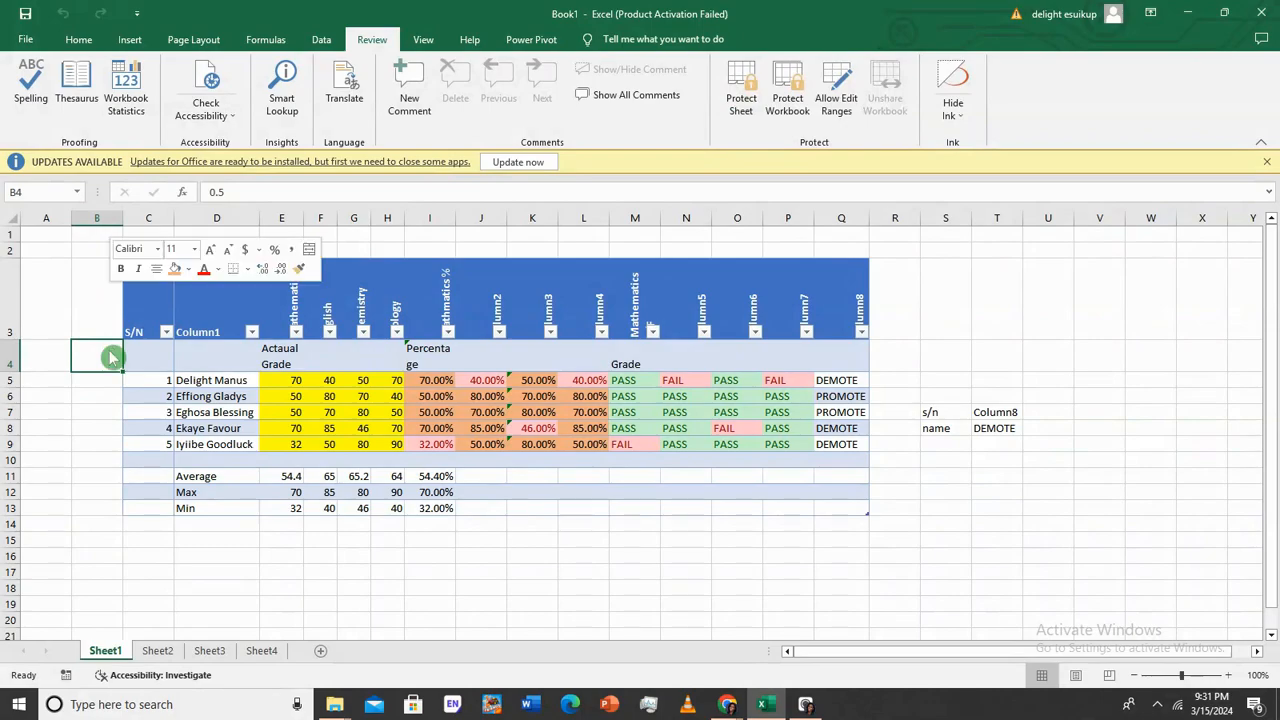
# Give B4 the General number format so 0.5 is visible
pyautogui.rightClick(110, 356)
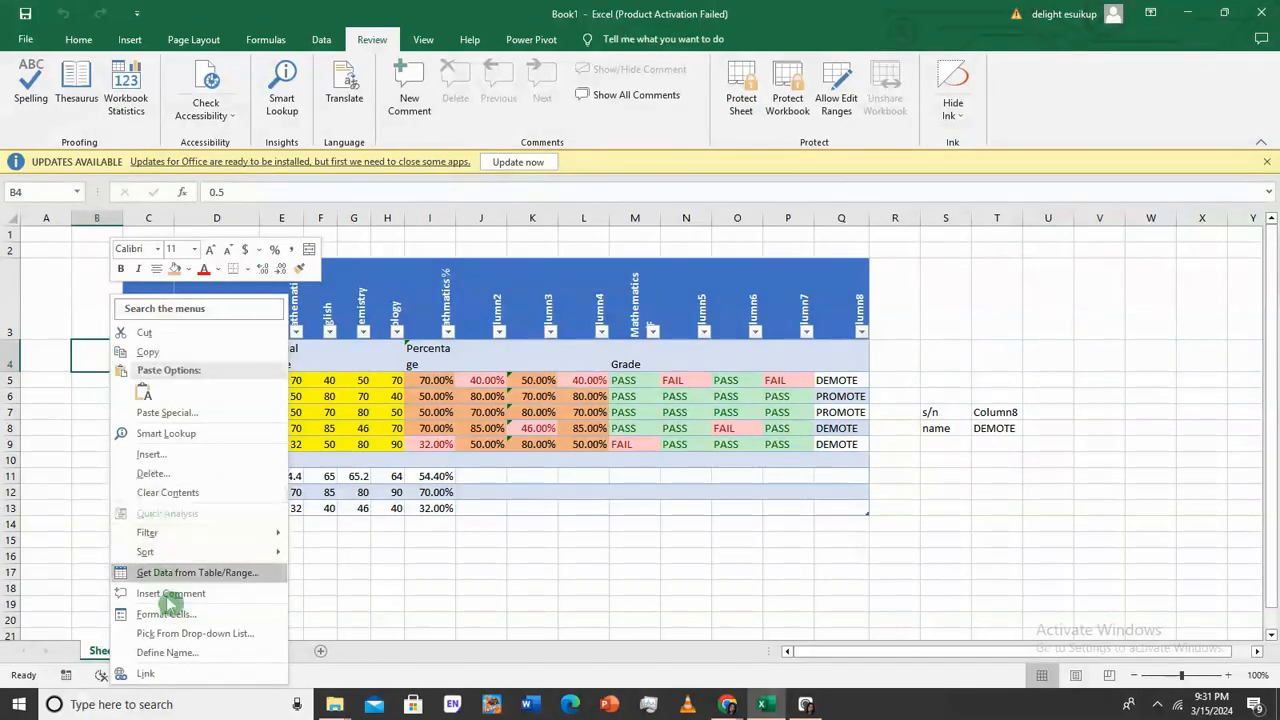
pyautogui.click(178, 618)
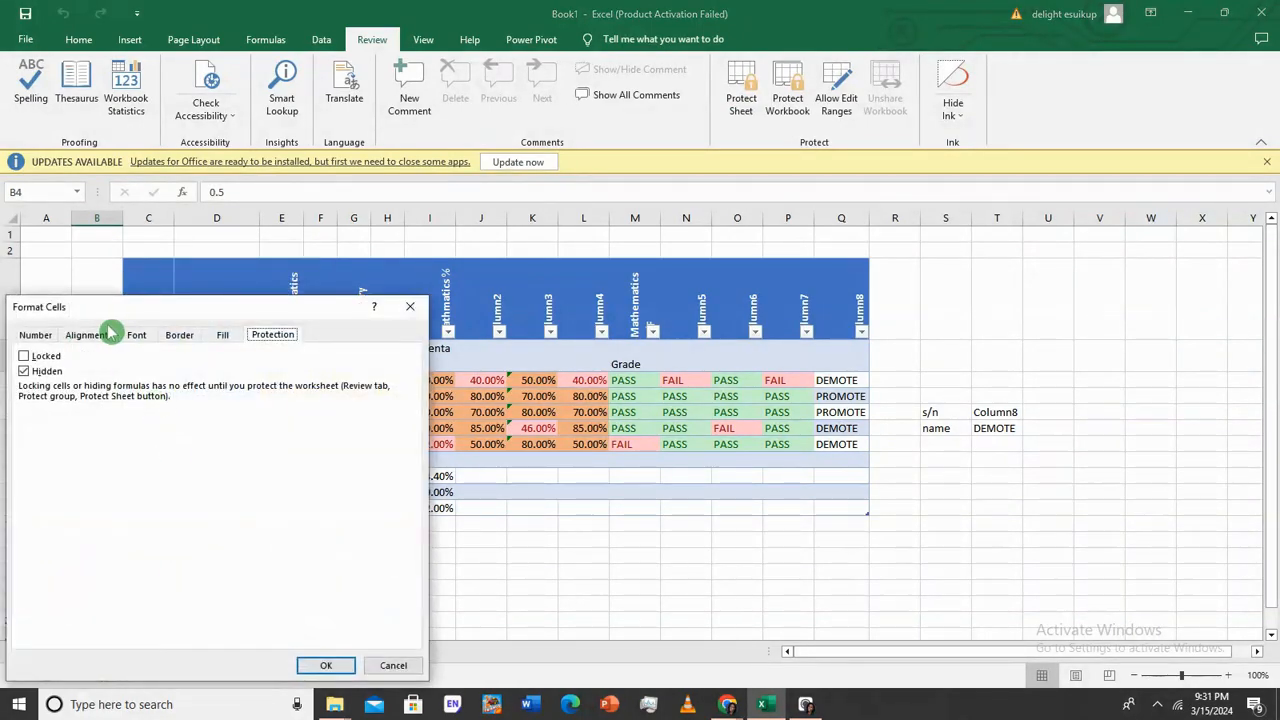
pyautogui.click(35, 334)
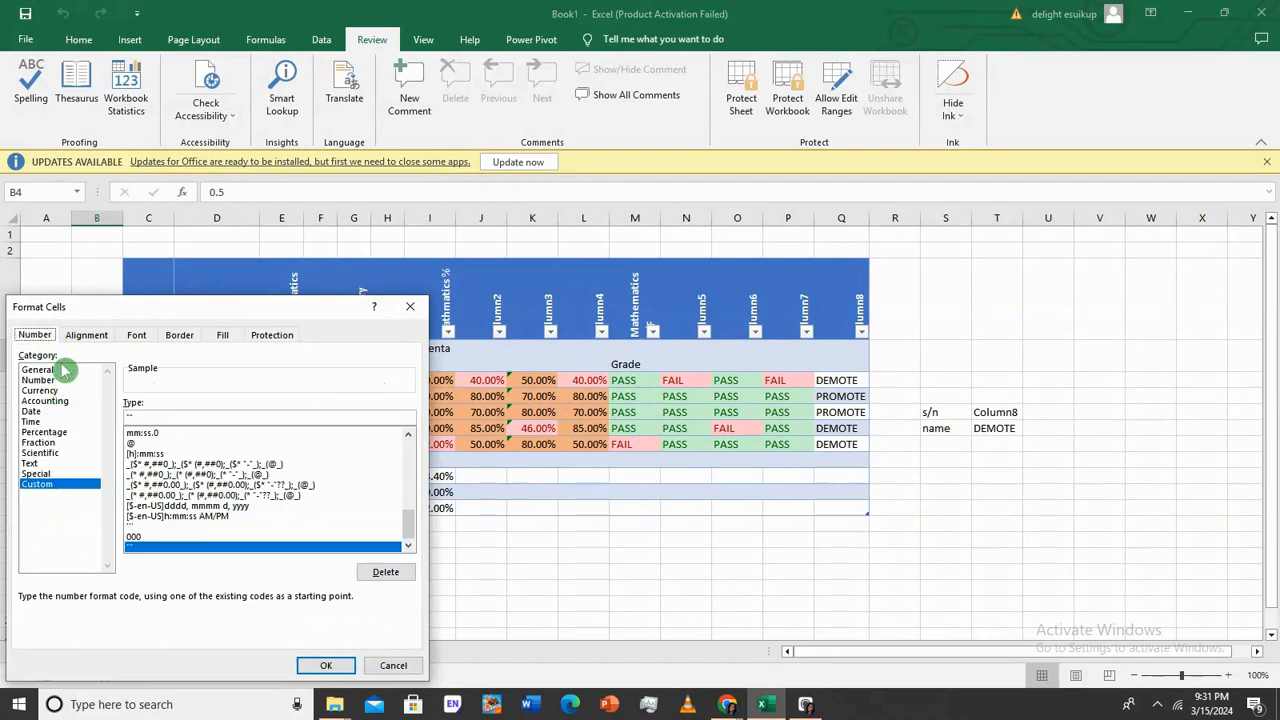
pyautogui.click(58, 370)
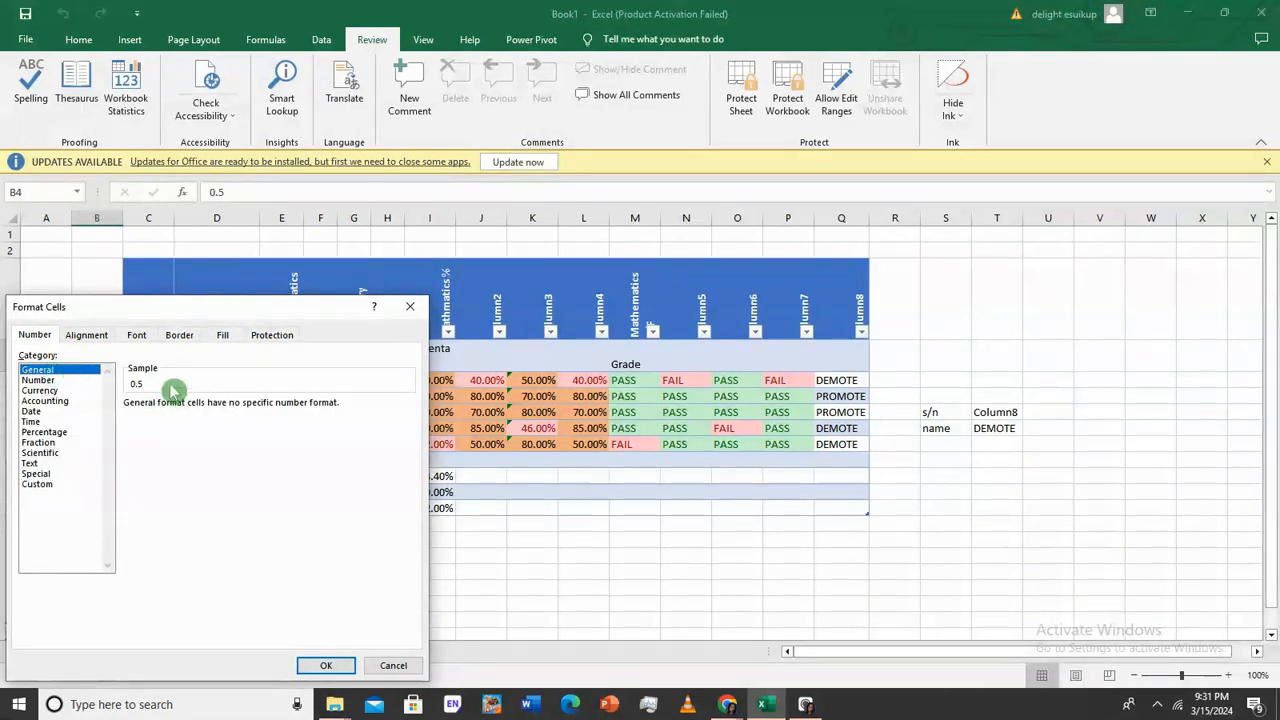
pyautogui.click(326, 662)
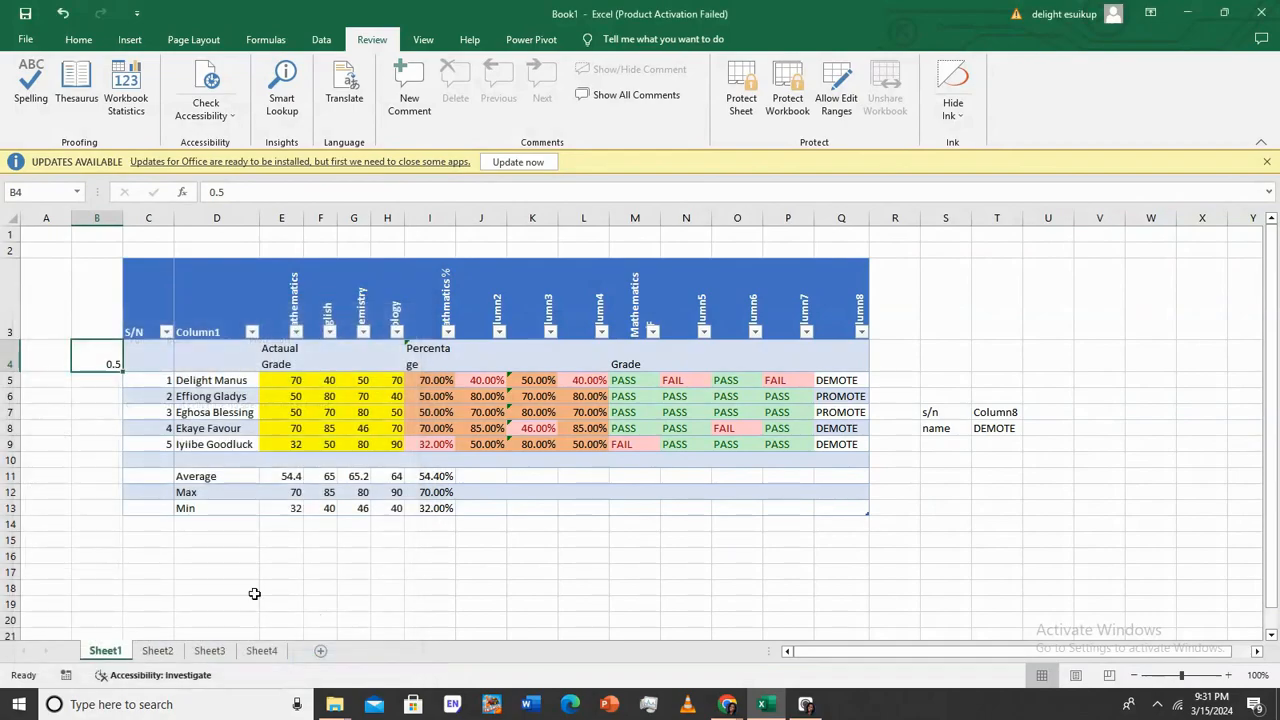
pyautogui.click(387, 556)
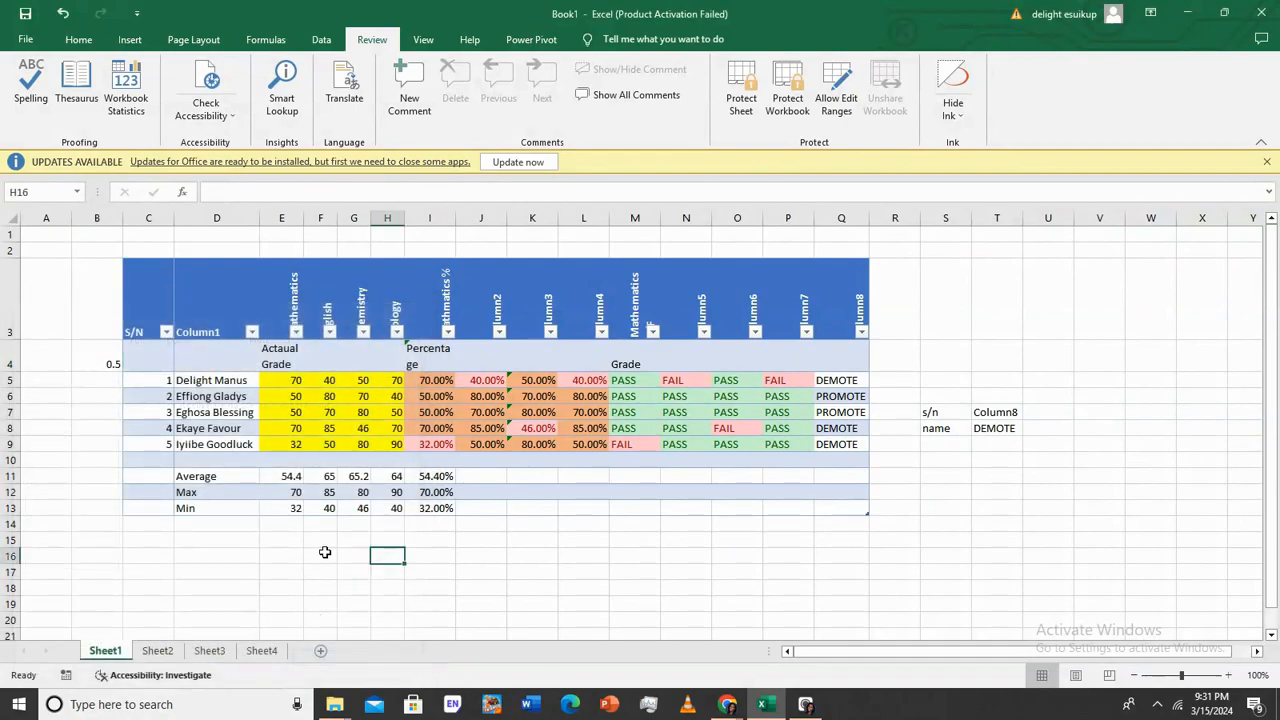
# Check B4's value and close its shortcut menu without changes
pyautogui.click(107, 361)
pyautogui.click(85, 455)
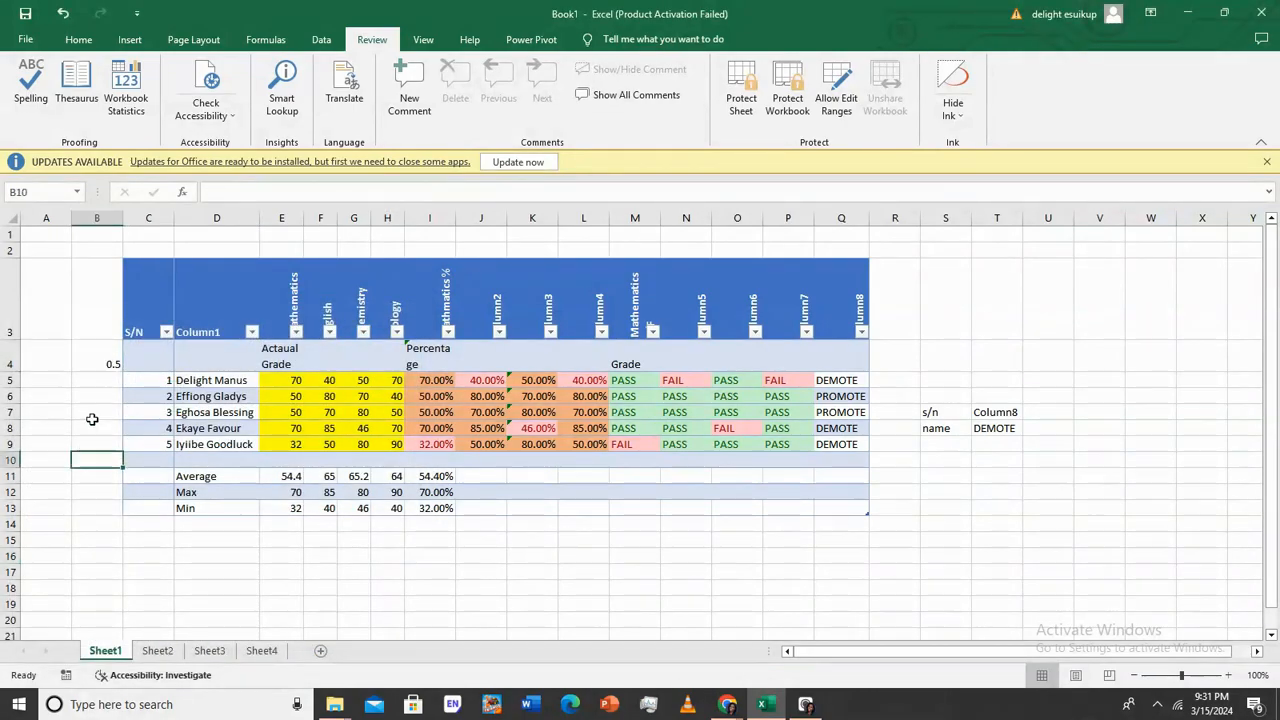
pyautogui.click(100, 349)
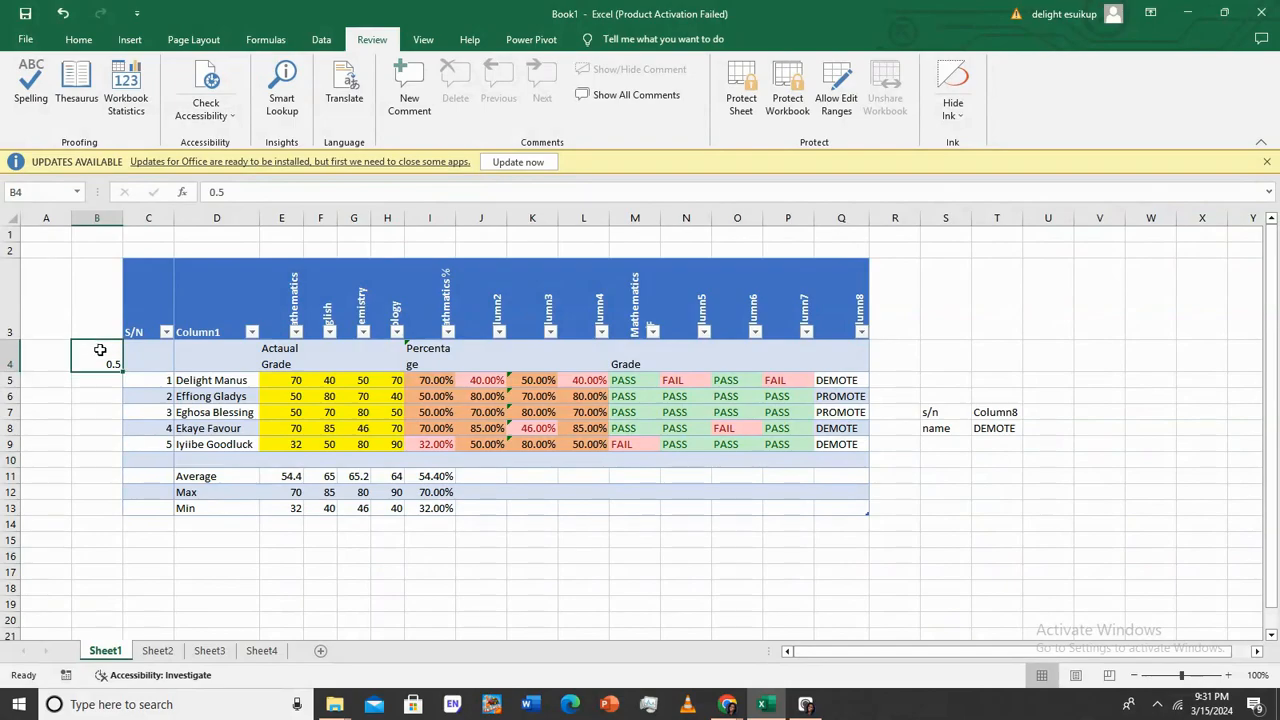
pyautogui.rightClick(100, 350)
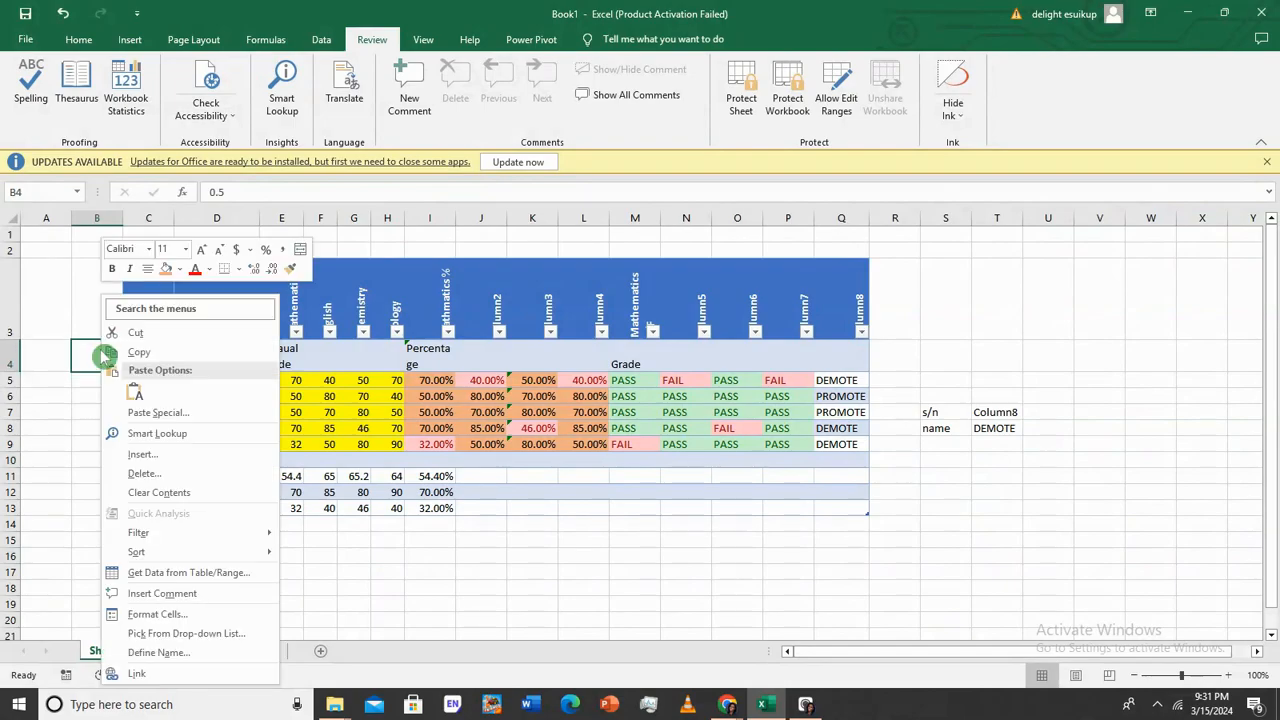
pyautogui.click(813, 539)
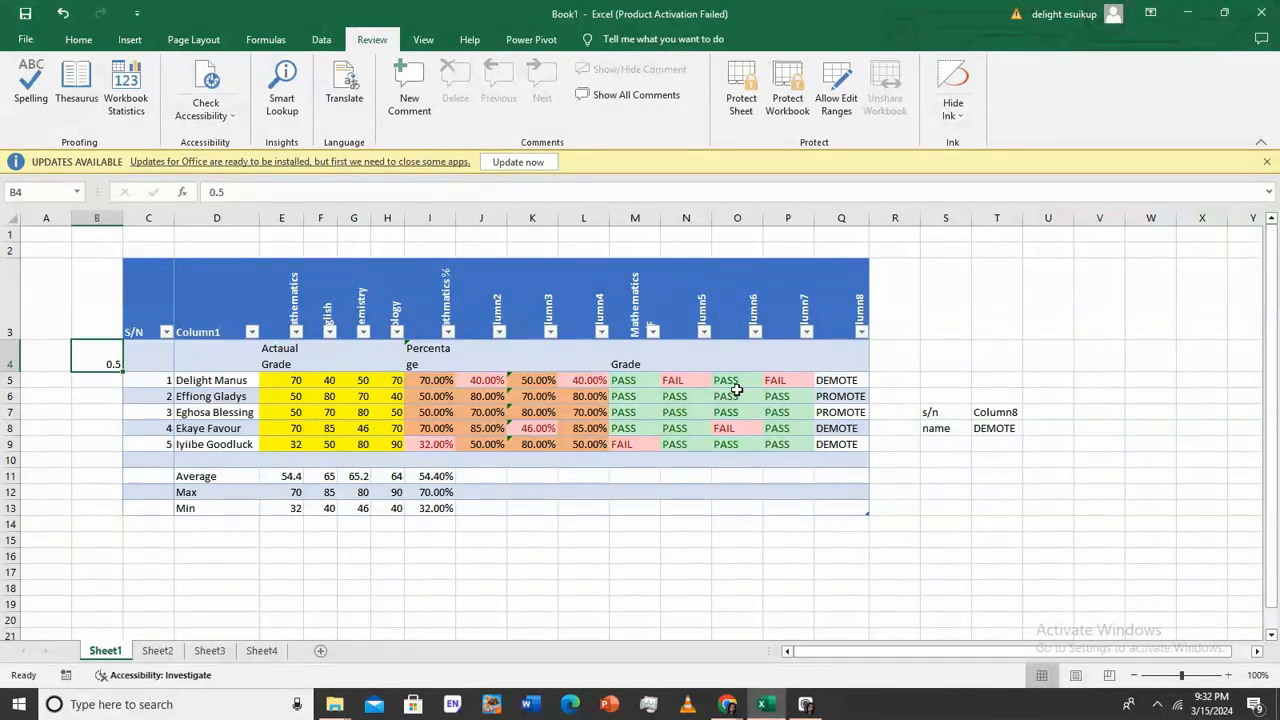
# Confirm the PASS/FAIL grade cells M5:Q9 stay Locked in the Protection settings
pyautogui.moveTo(641, 380); pyautogui.dragTo(848, 456)
pyautogui.rightClick(825, 427)
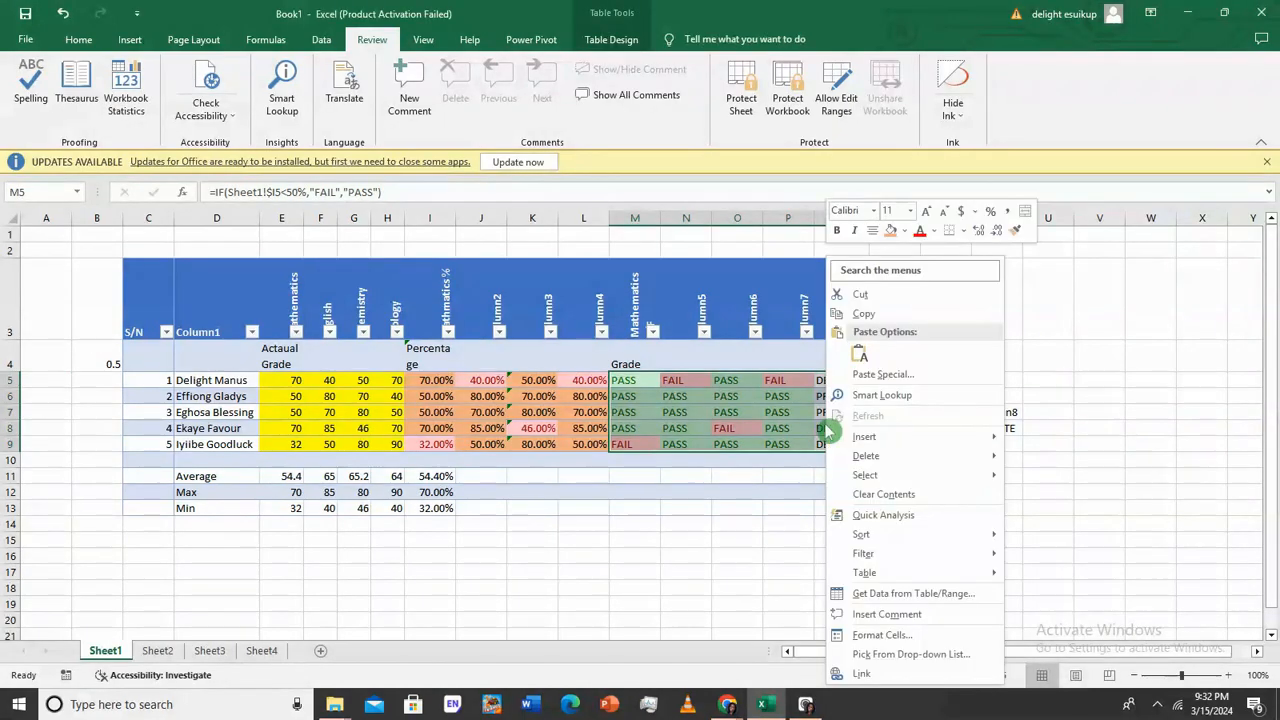
pyautogui.click(913, 638)
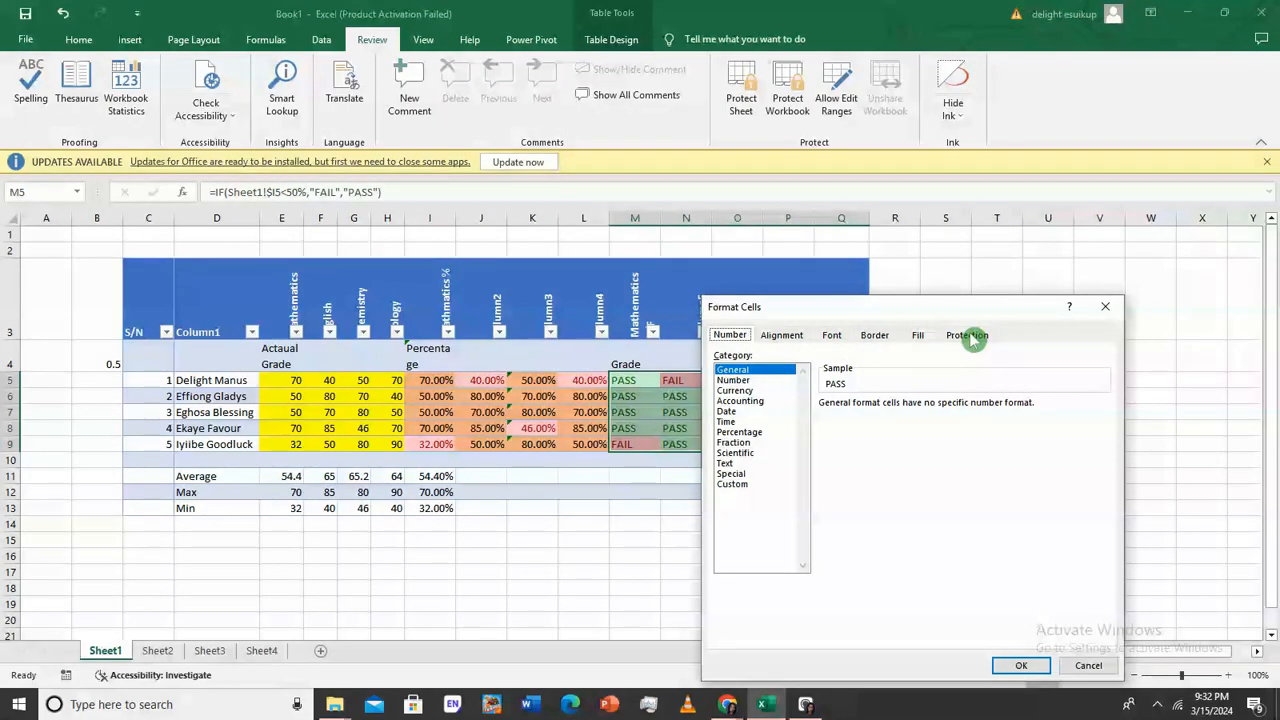
pyautogui.click(968, 336)
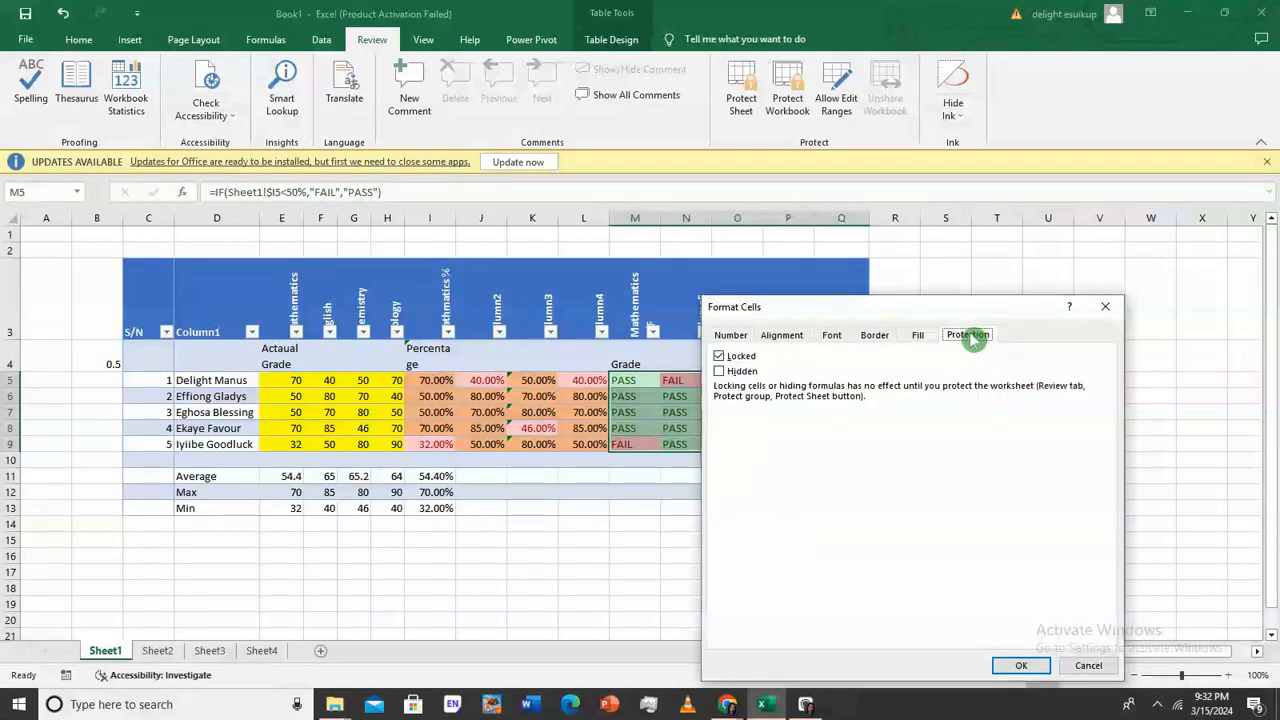
pyautogui.click(1021, 665)
pyautogui.click(779, 566)
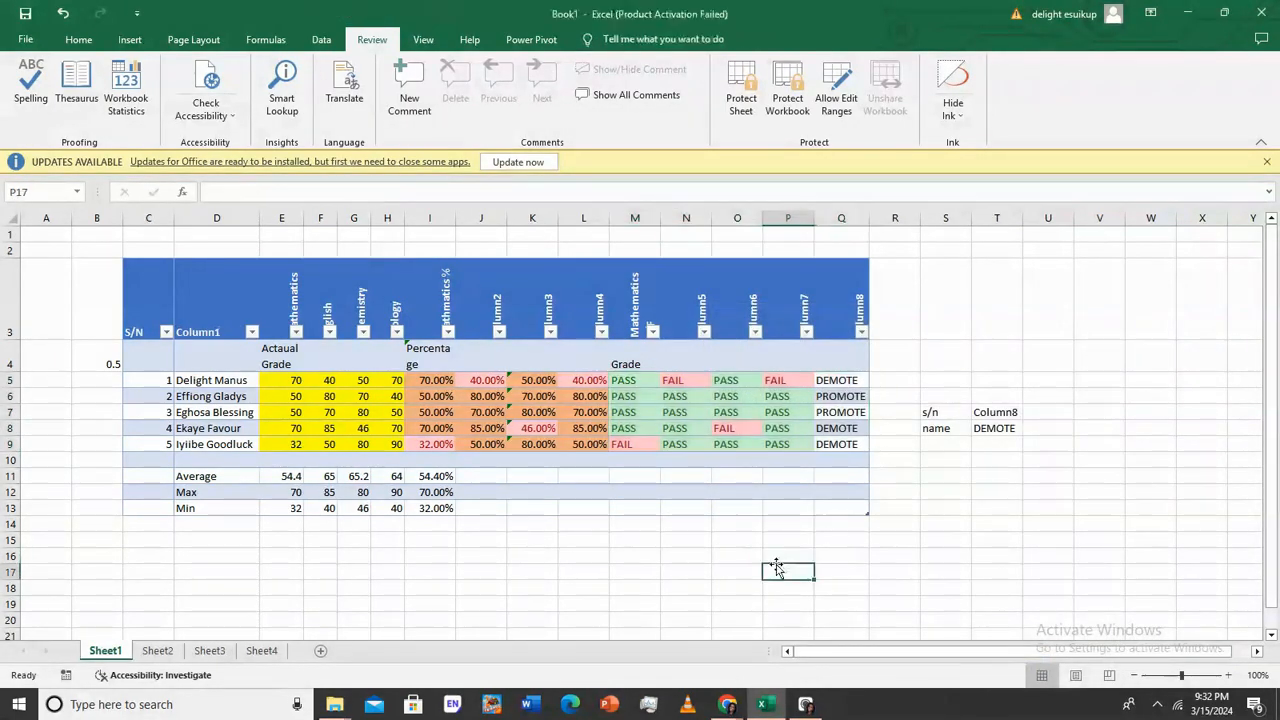
pyautogui.rightClick(755, 95)
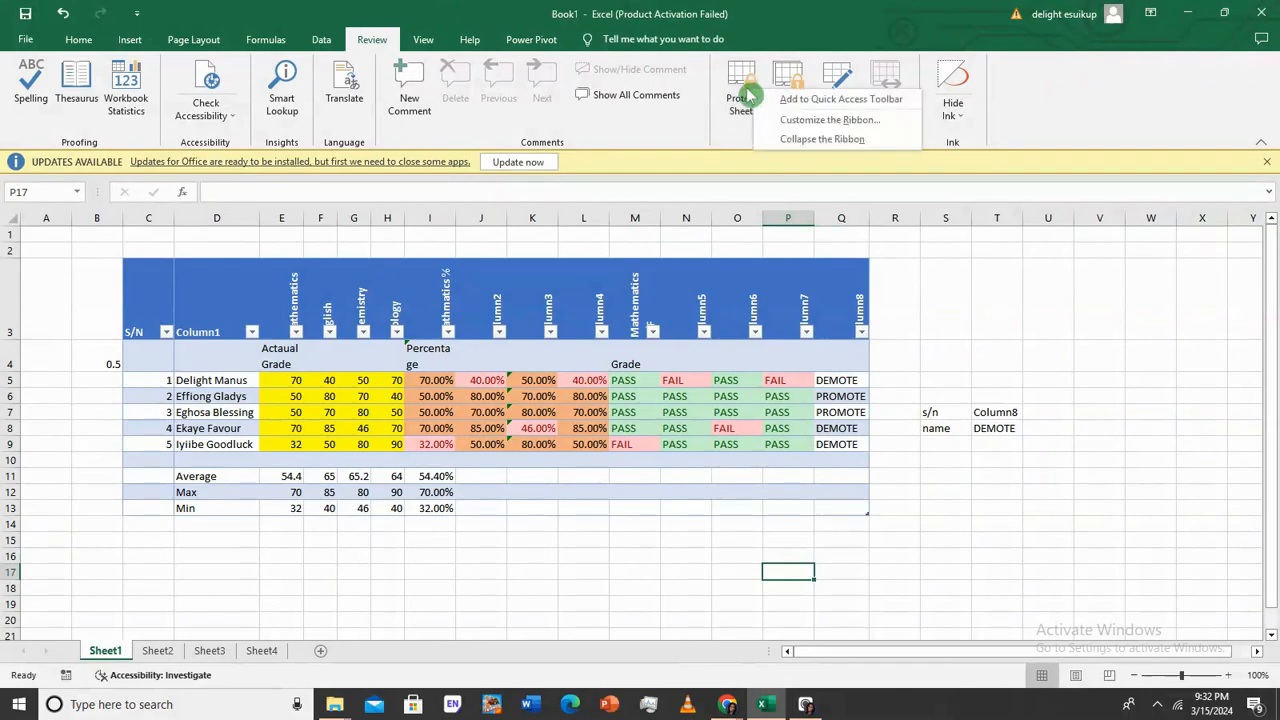
pyautogui.click(743, 95)
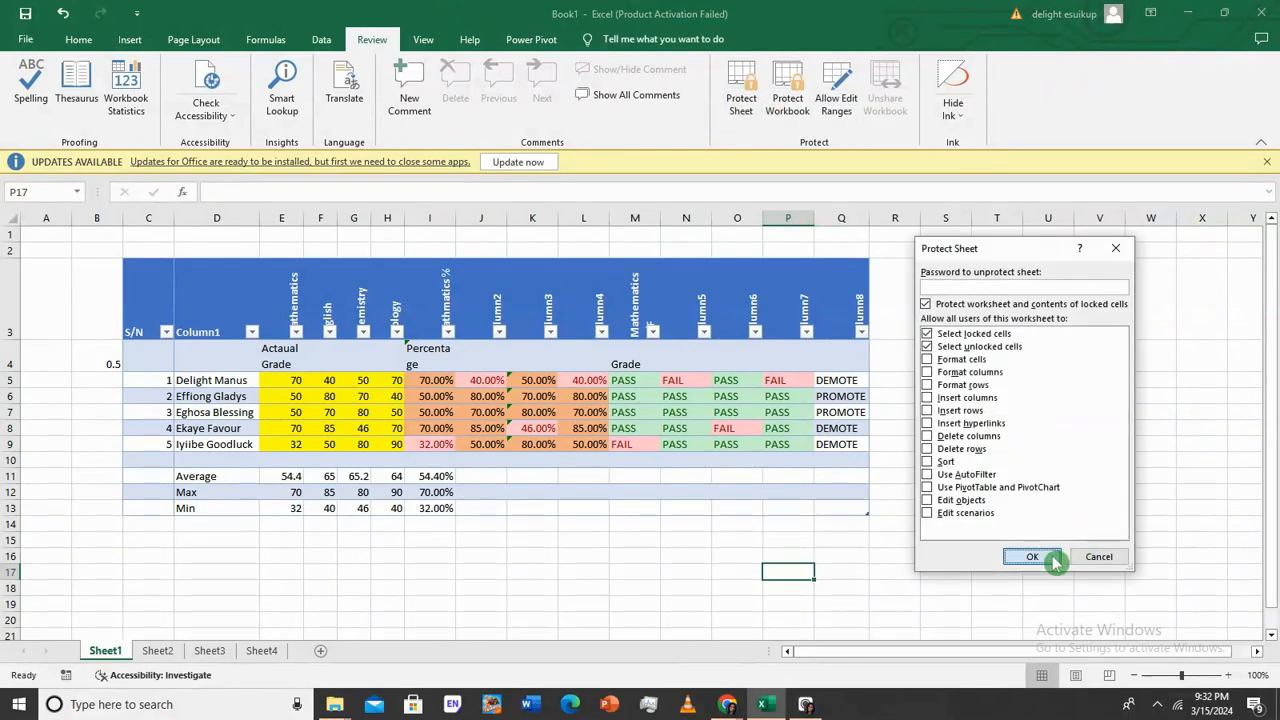
pyautogui.click(1015, 554)
pyautogui.click(787, 444)
pyautogui.doubleClick(787, 412)
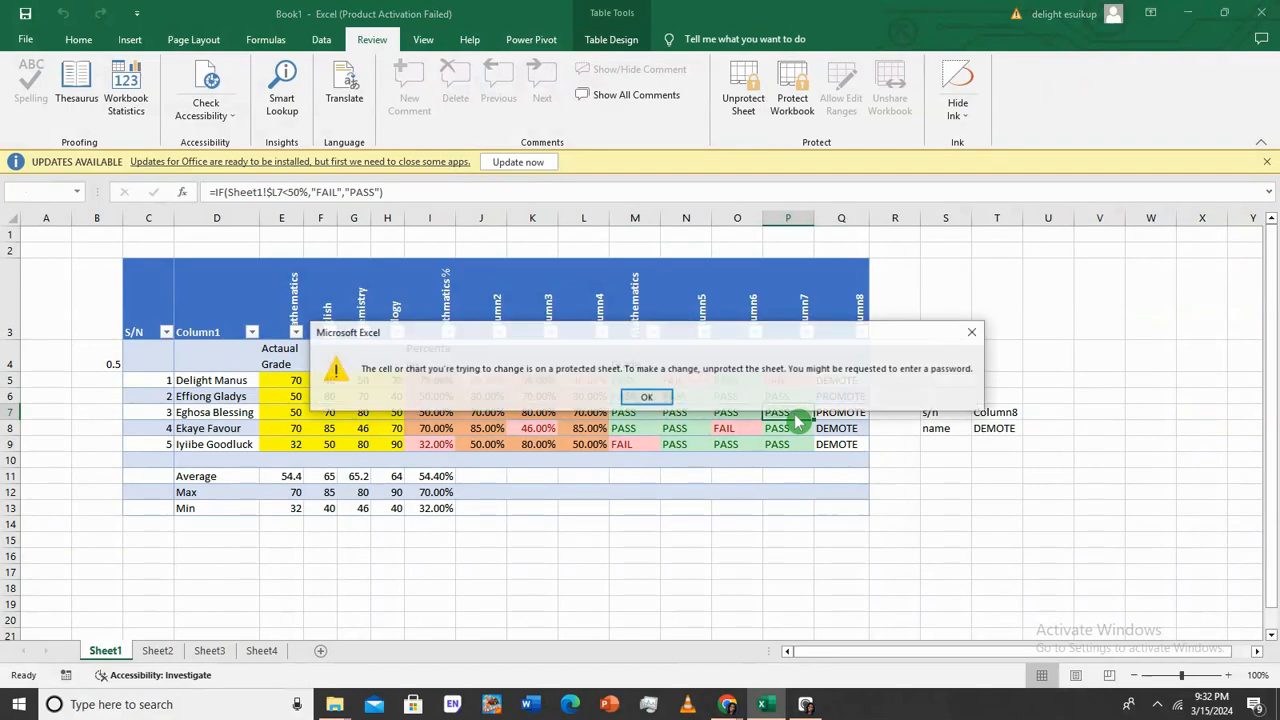
pyautogui.click(646, 399)
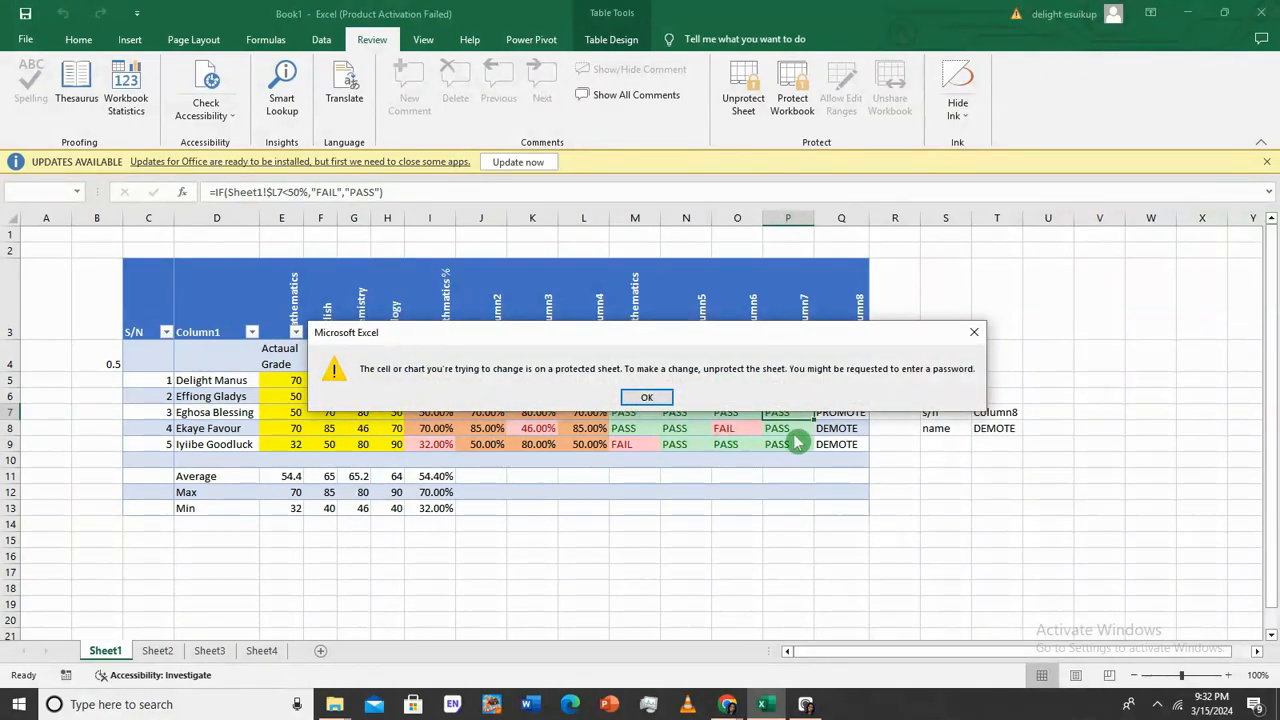
pyautogui.click(647, 397)
pyautogui.click(787, 440)
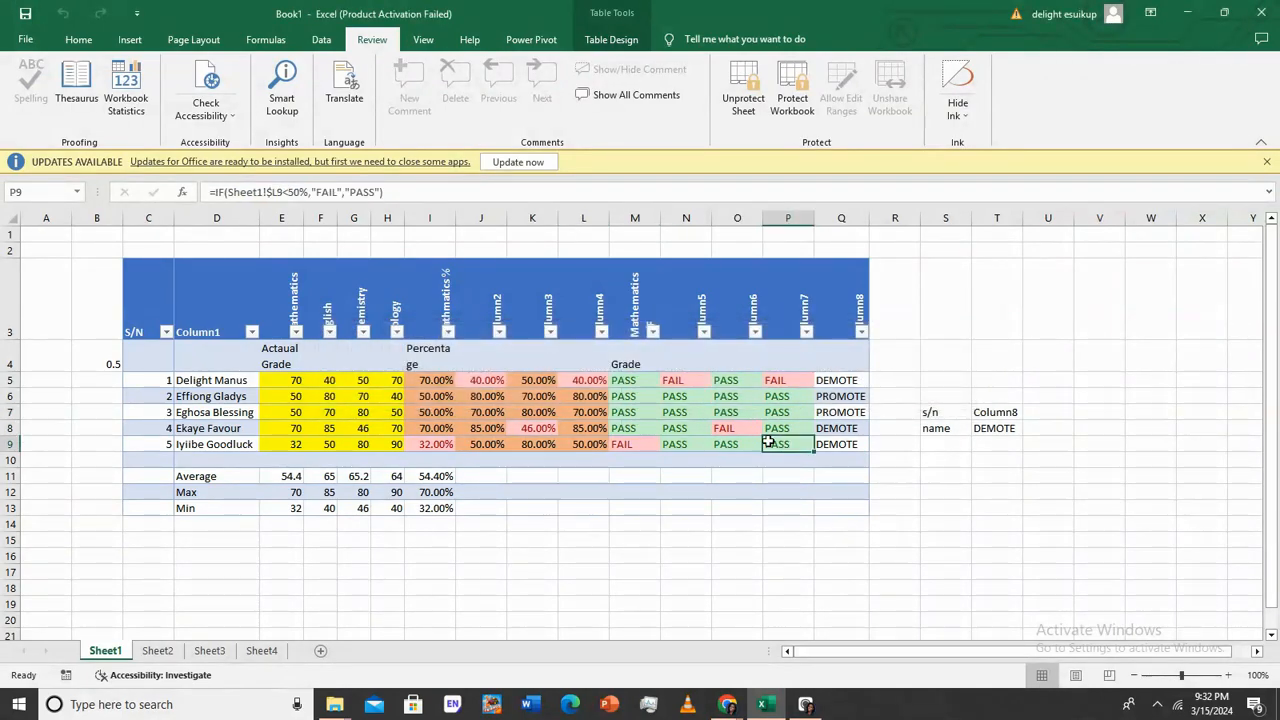
pyautogui.doubleClick(778, 413)
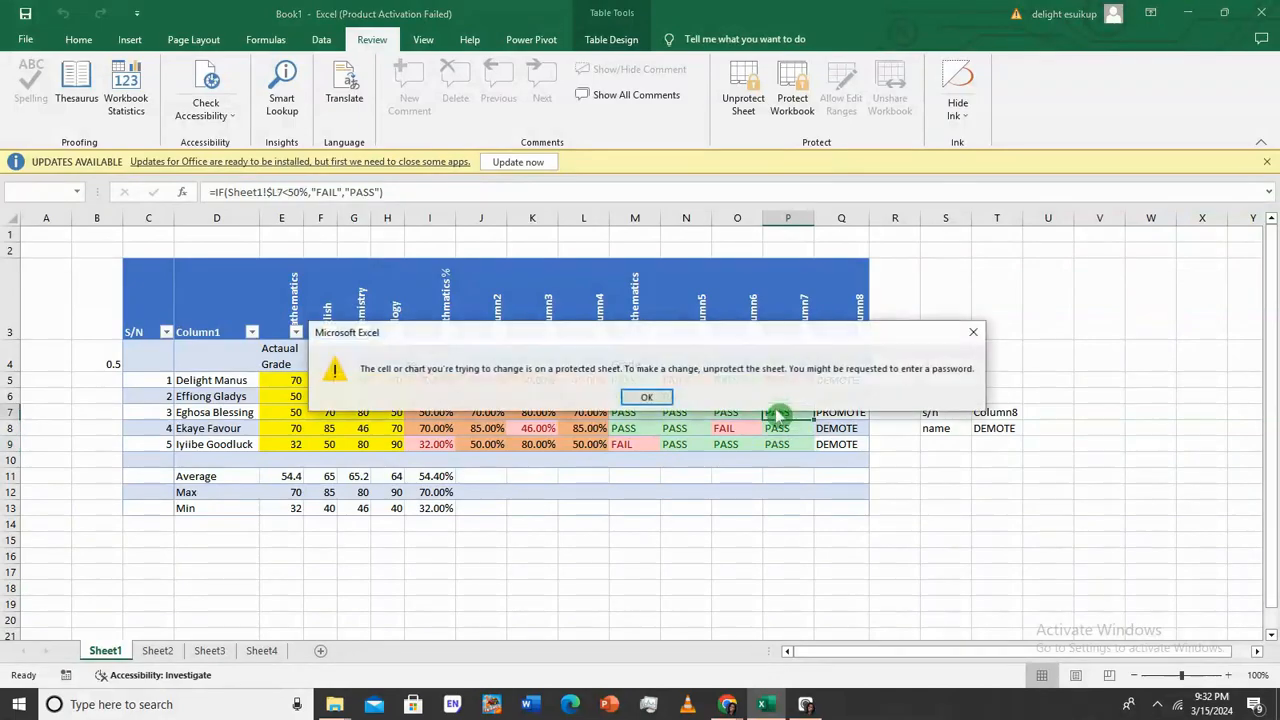
pyautogui.click(647, 397)
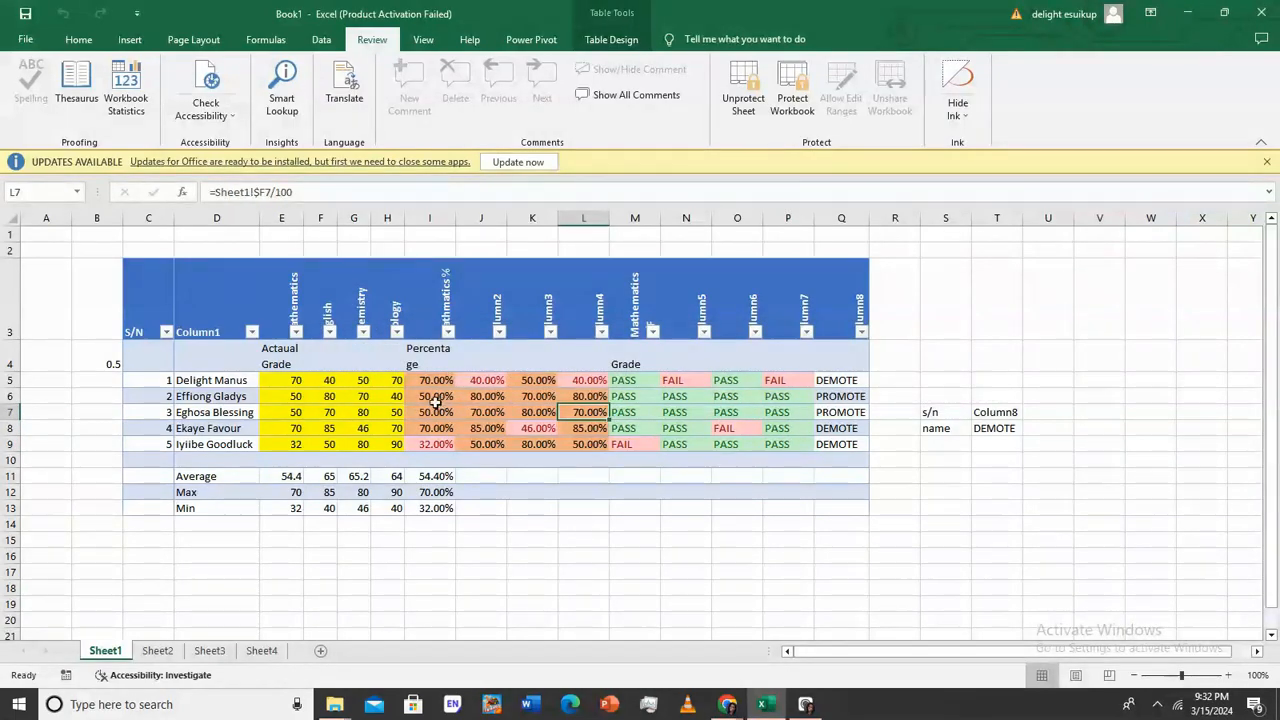
pyautogui.click(341, 428)
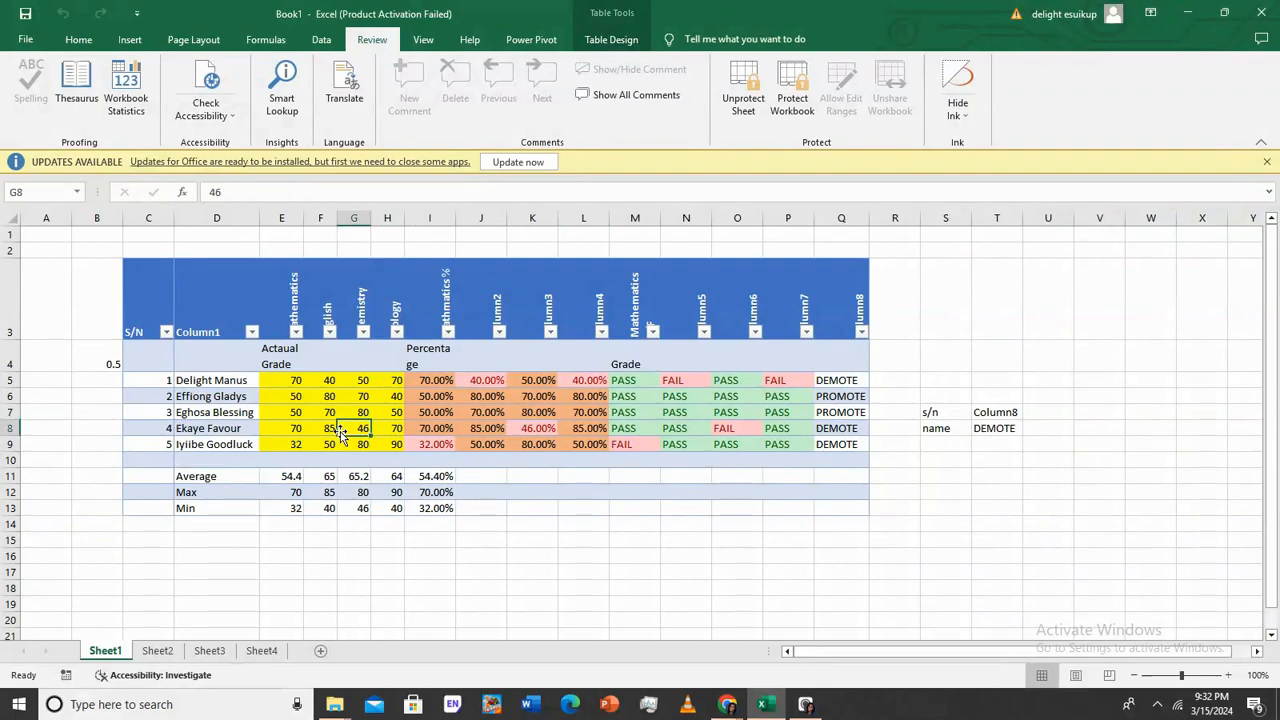
pyautogui.doubleClick(343, 430)
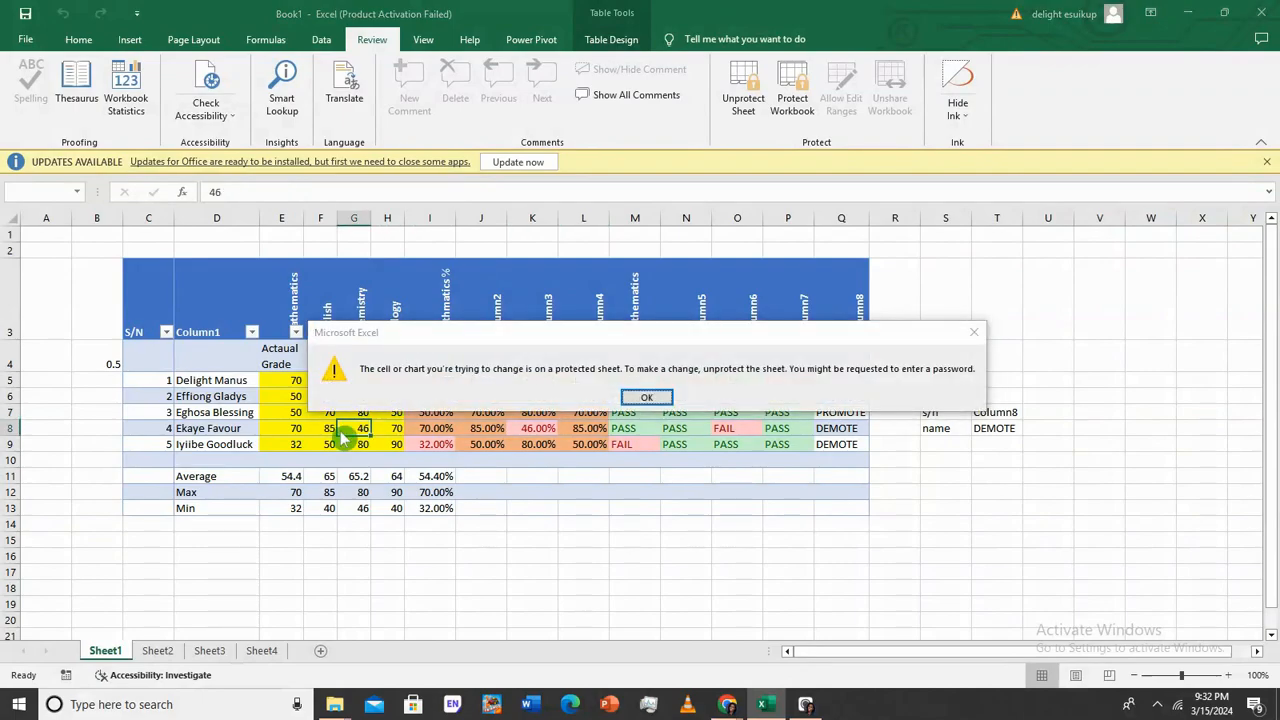
pyautogui.click(645, 395)
pyautogui.click(740, 100)
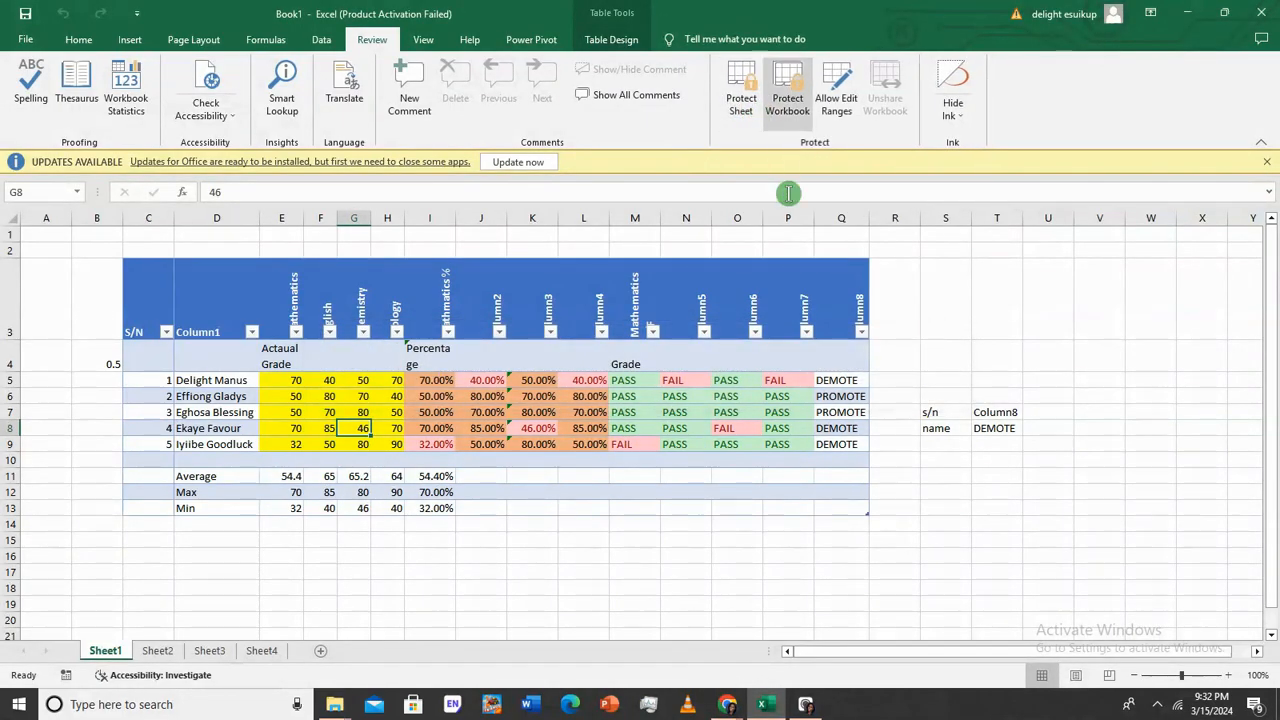
# Unlock score cells E5:H9 by clearing Locked in Format Cells > Protection
pyautogui.moveTo(260, 384); pyautogui.dragTo(398, 447)
pyautogui.rightClick(392, 444)
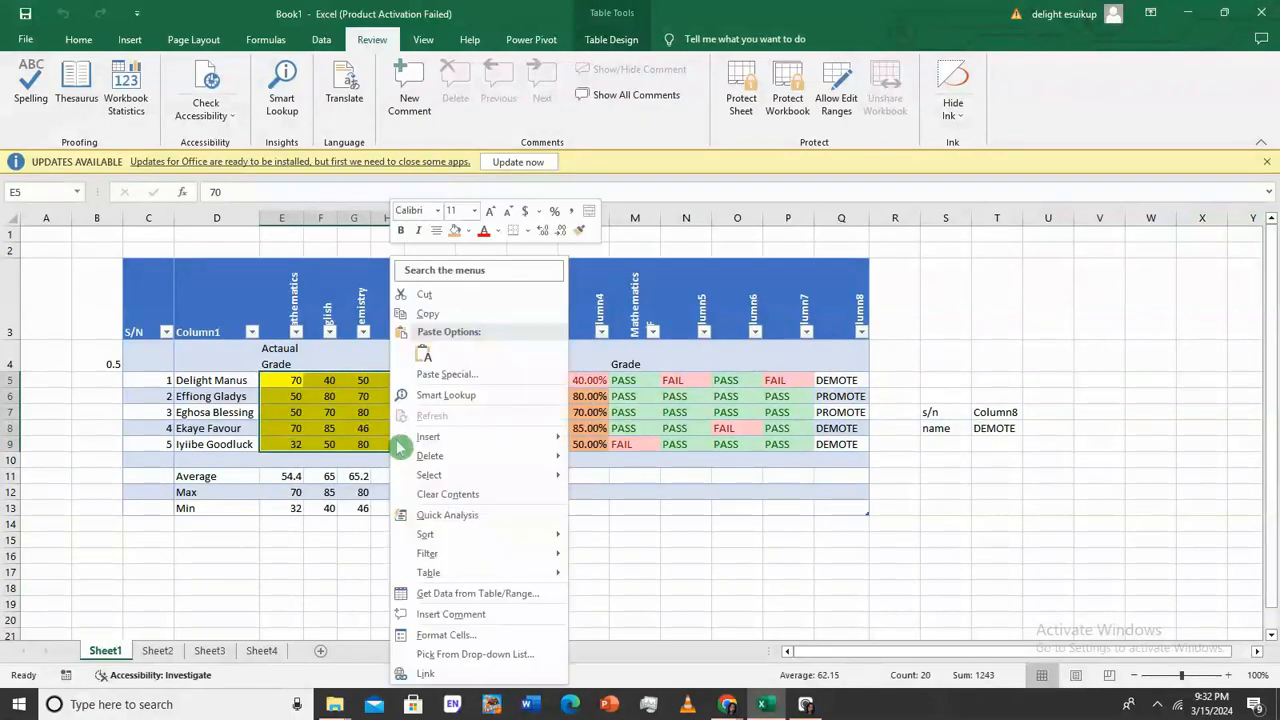
pyautogui.click(484, 636)
pyautogui.click(288, 357)
pyautogui.click(588, 665)
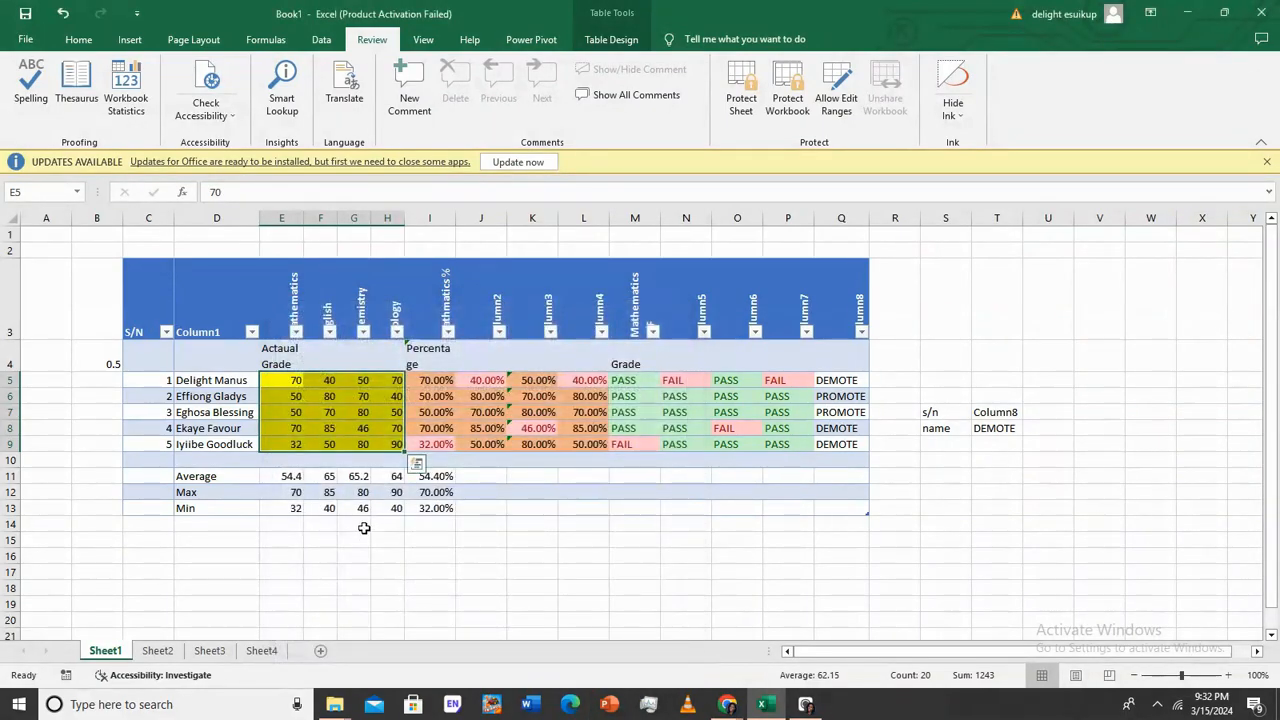
# Protect Sheet1 again
pyautogui.click(741, 90)
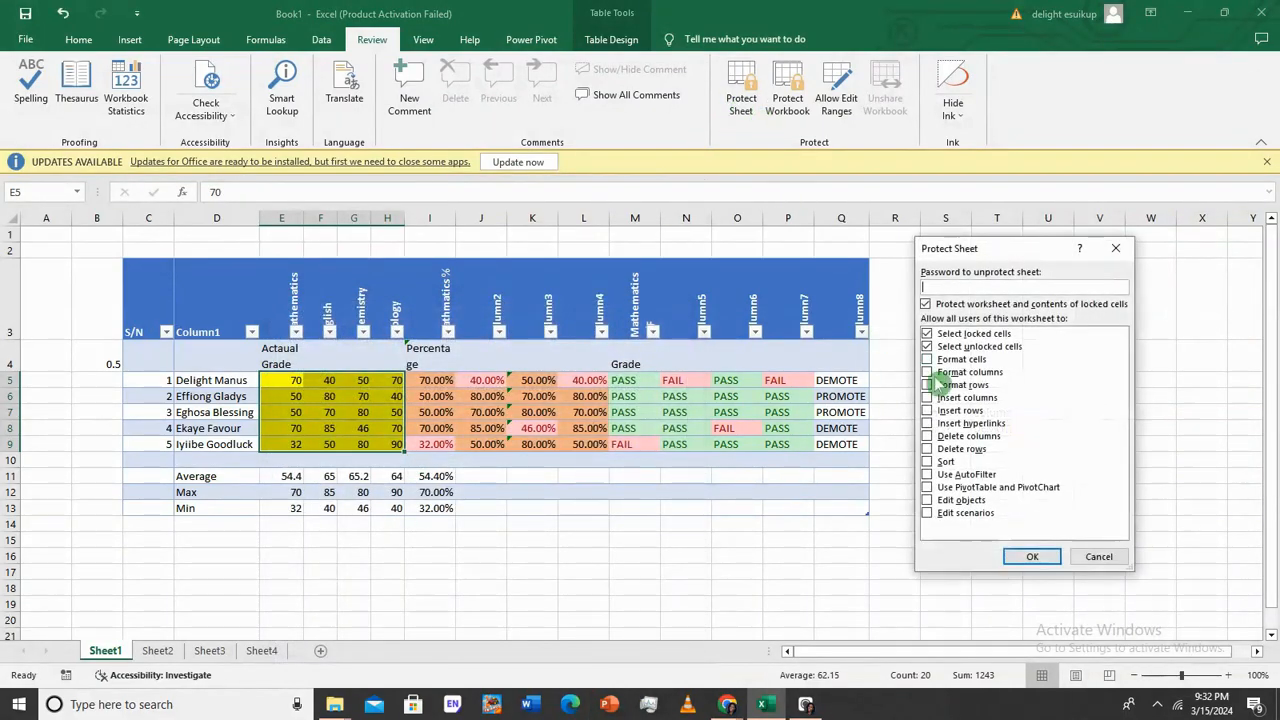
pyautogui.click(1036, 554)
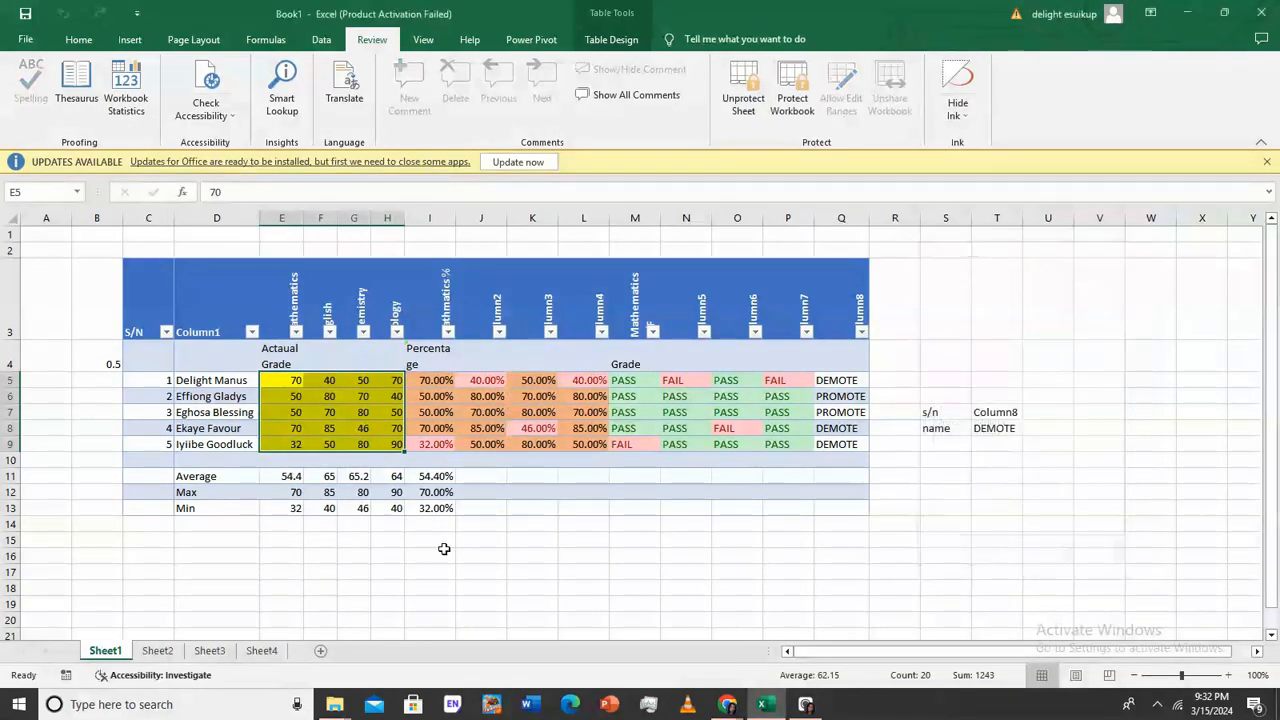
pyautogui.click(360, 395)
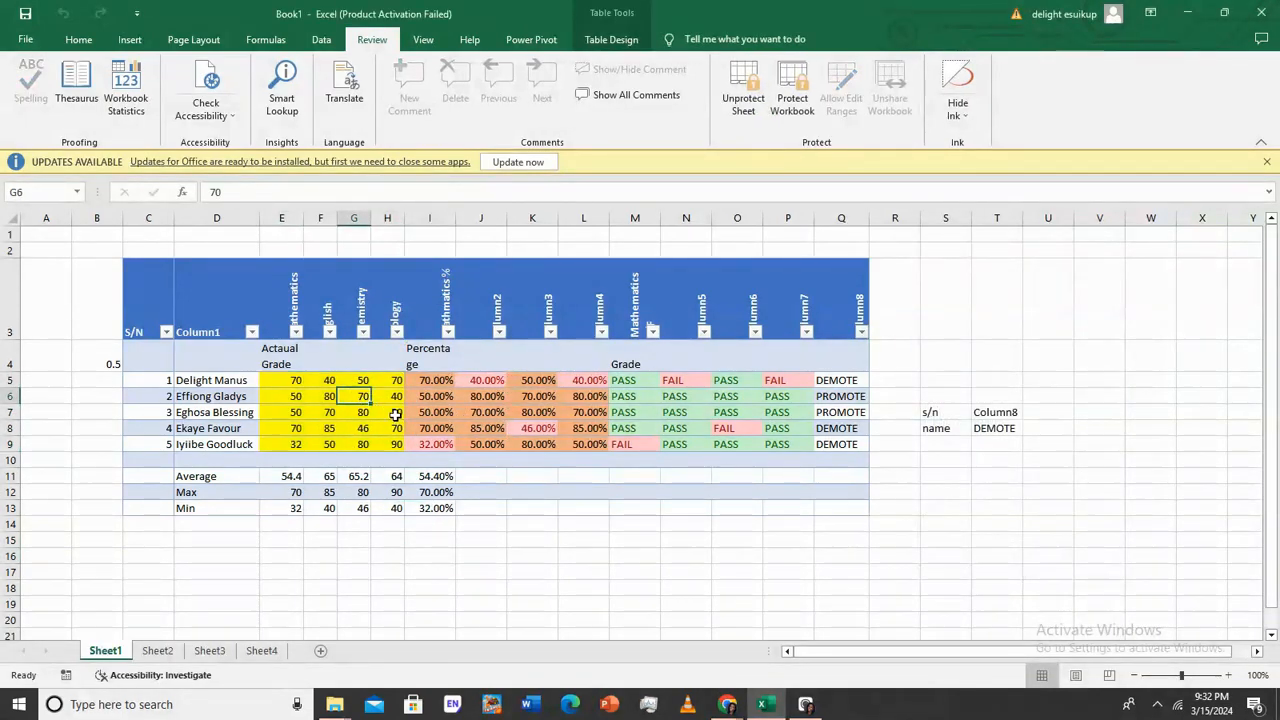
# Enter 80 in H7 and G8, and 30 in E7
pyautogui.click(393, 413)
pyautogui.write('80')
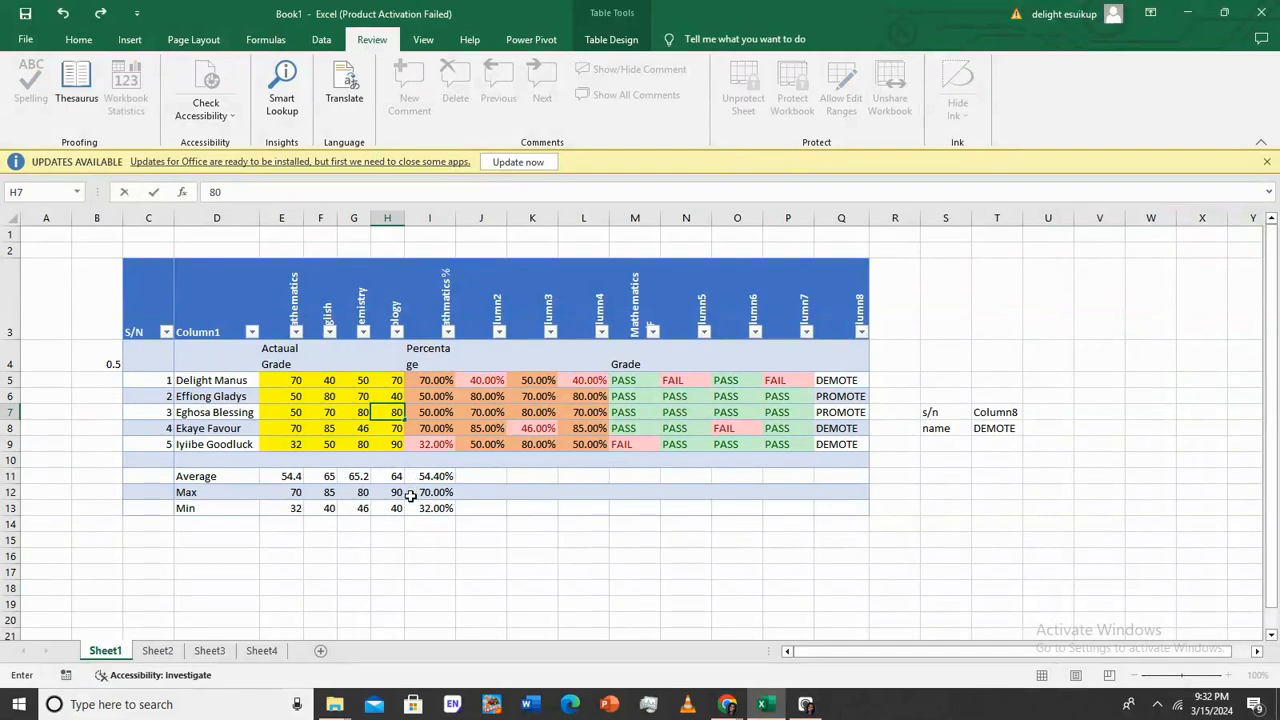
pyautogui.press('Return')
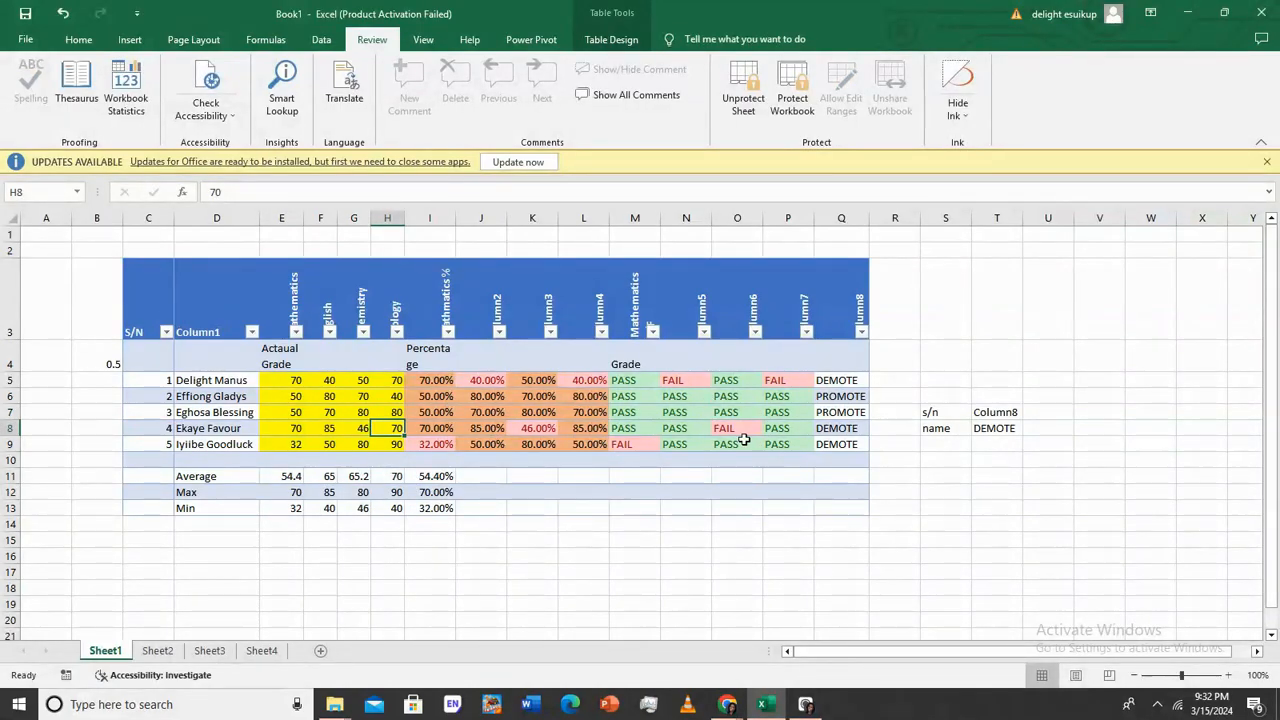
pyautogui.click(352, 428)
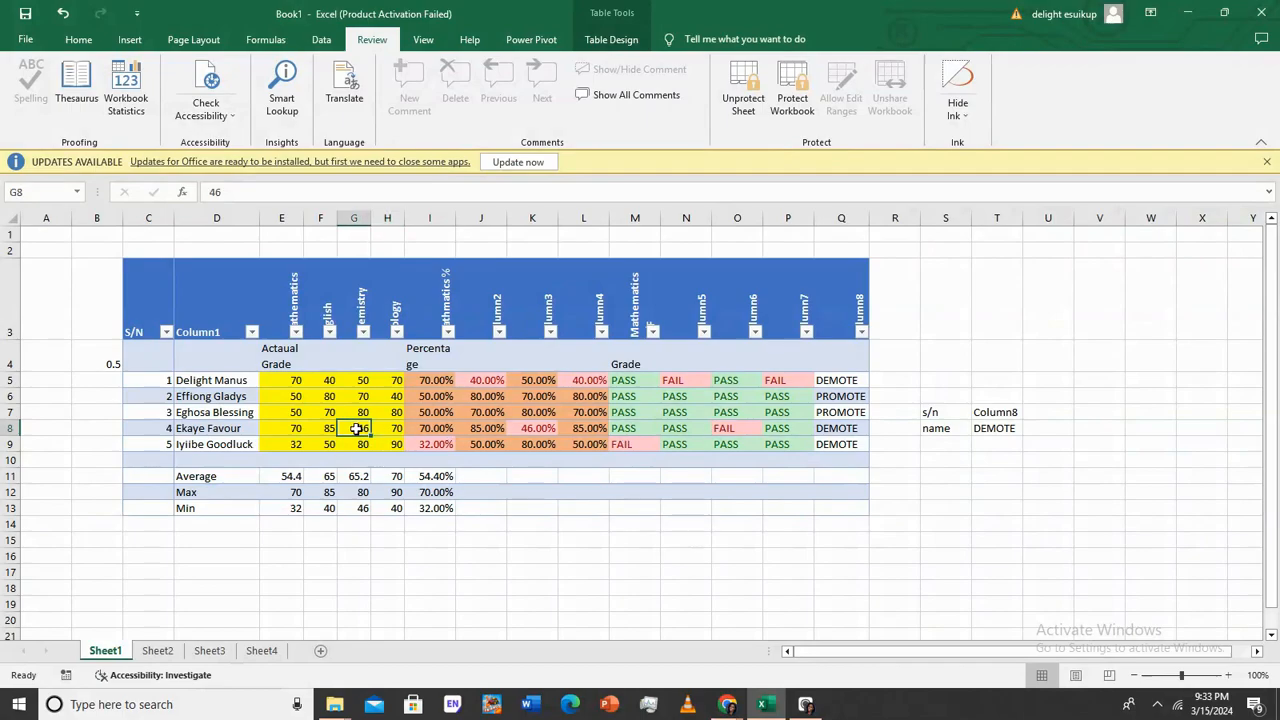
pyautogui.write('80')
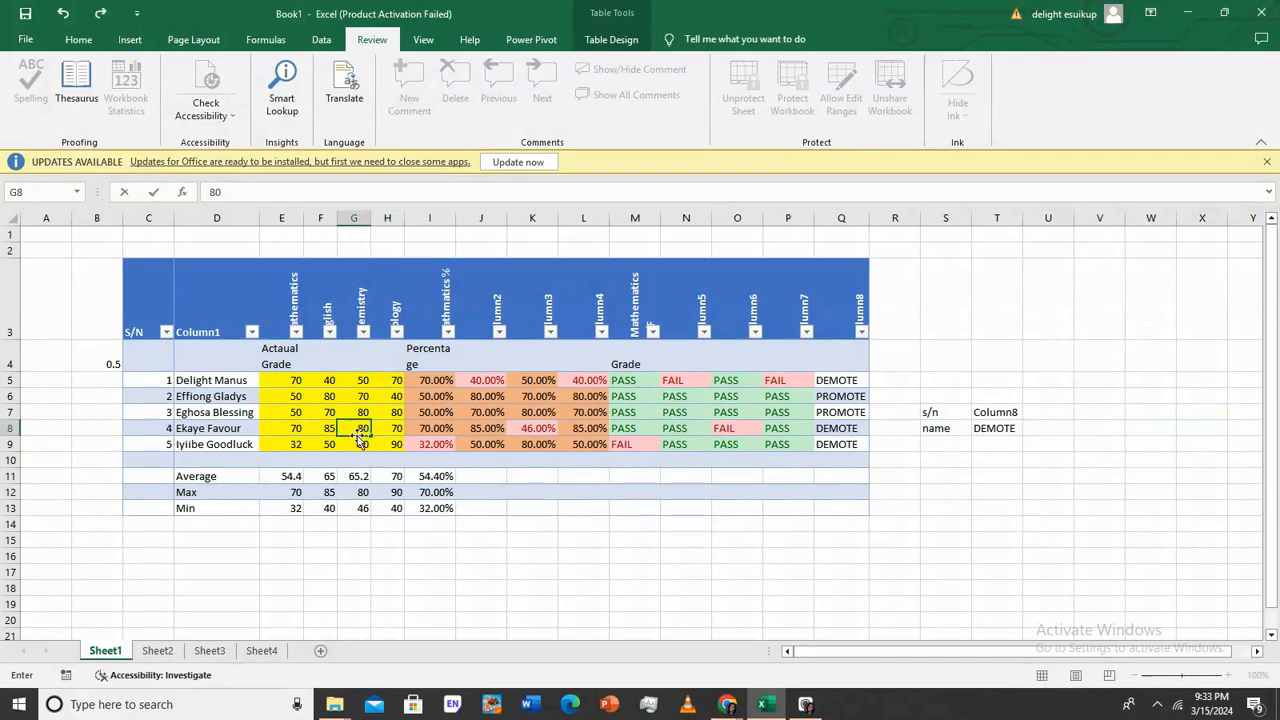
pyautogui.press('Return')
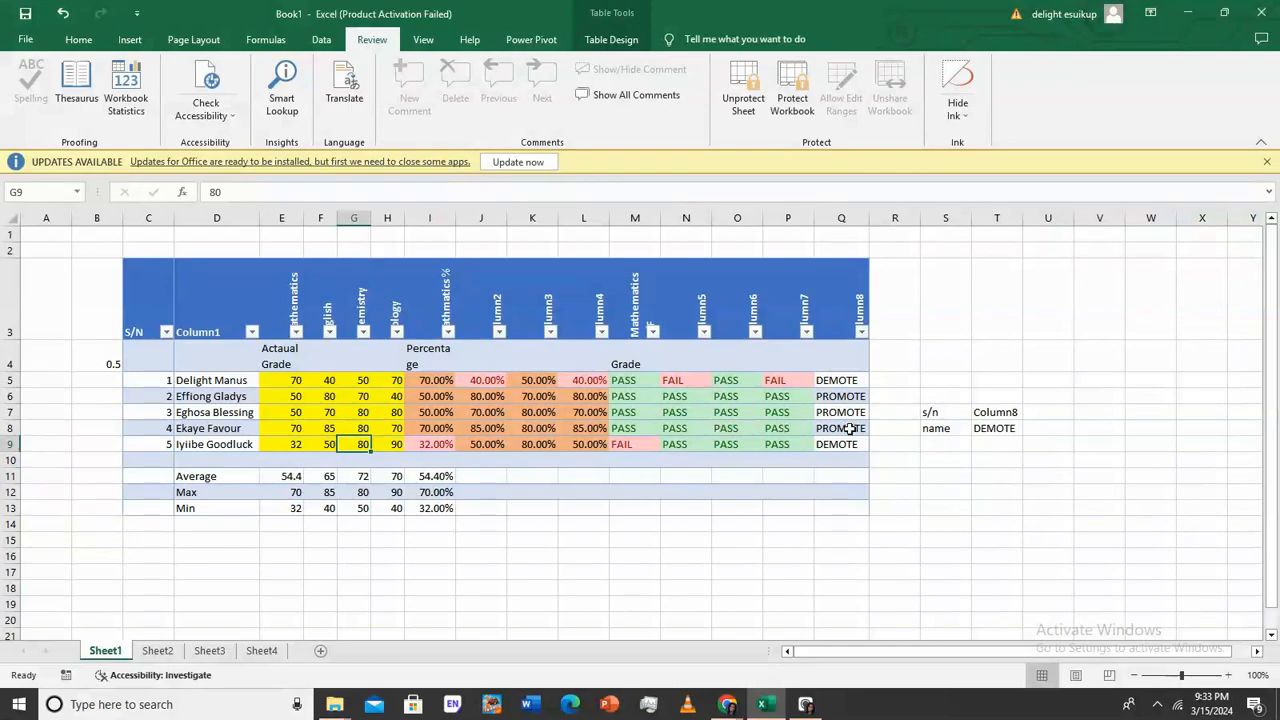
pyautogui.click(300, 413)
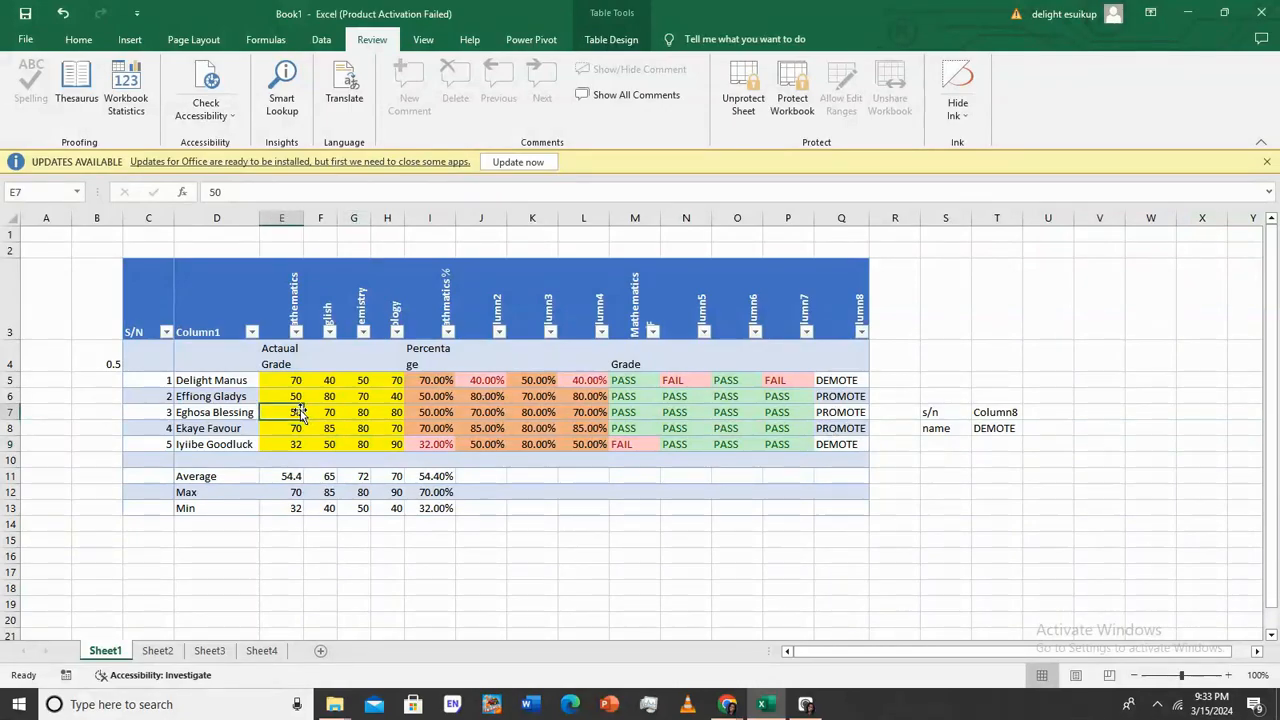
pyautogui.write('3')
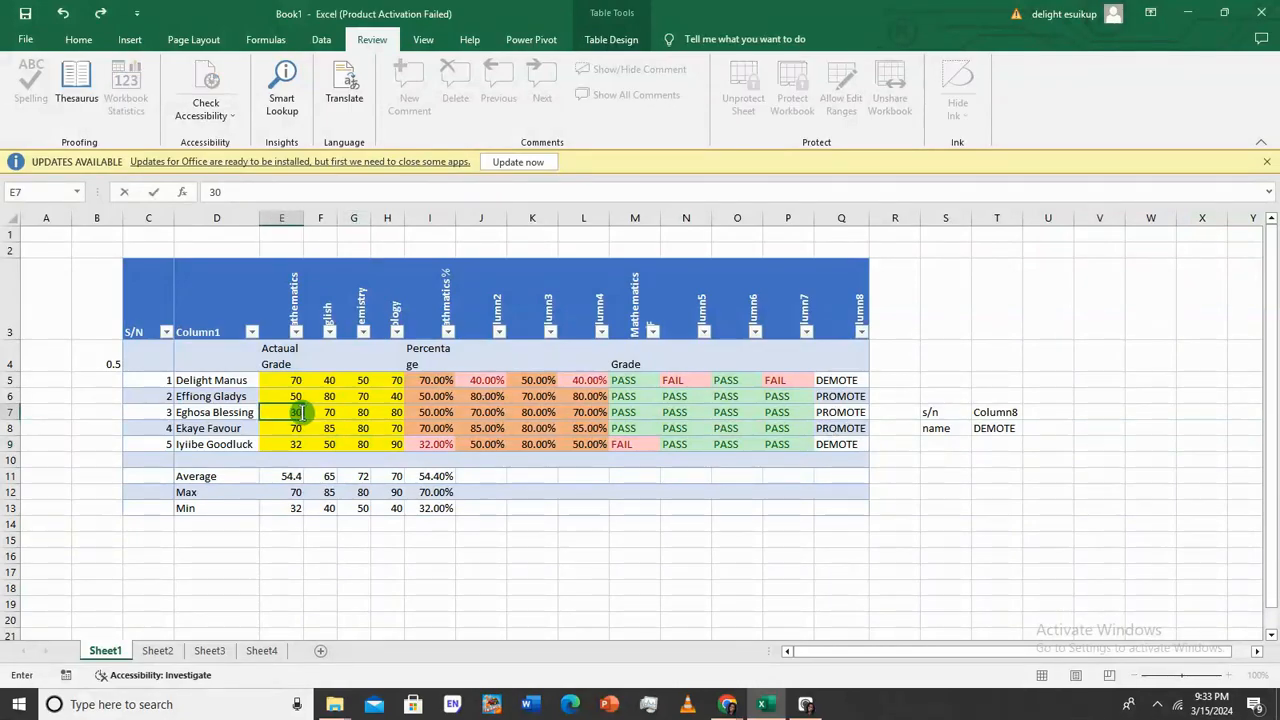
pyautogui.write('0')
pyautogui.click(533, 395)
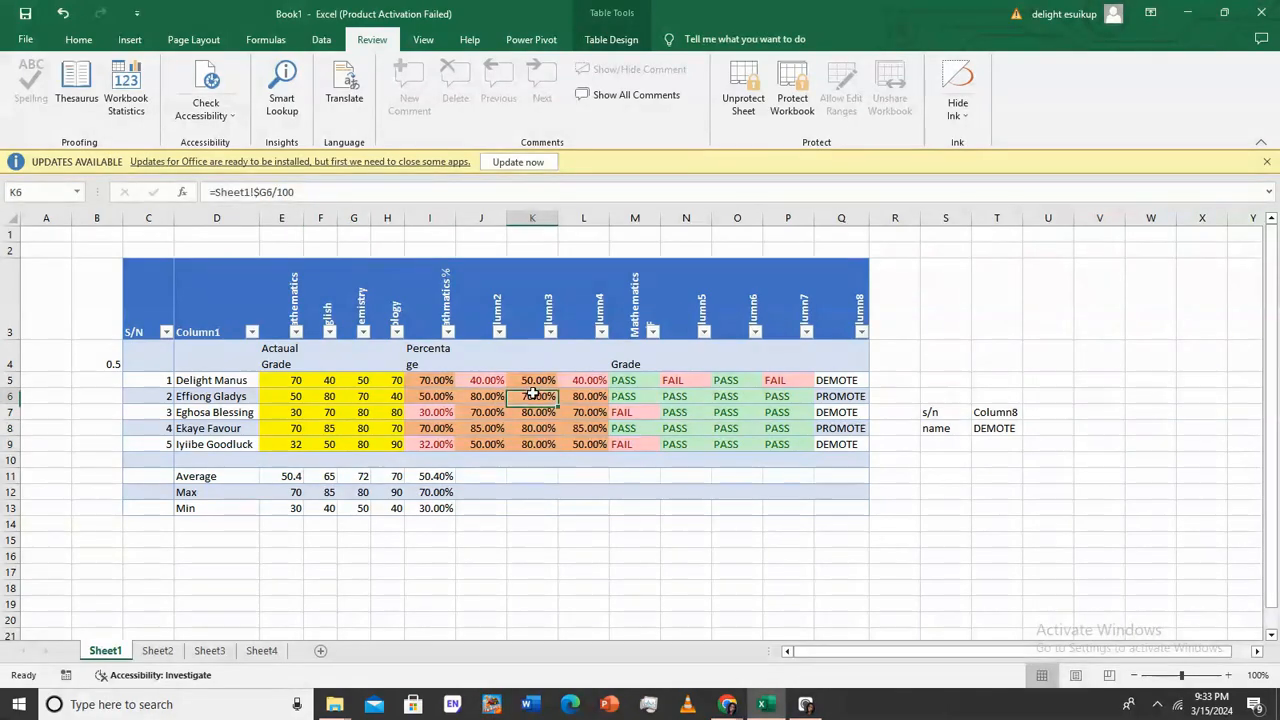
# Try editing formula cells K6, N8 and L8, dismissing each protected-sheet warning
pyautogui.doubleClick(533, 393)
pyautogui.click(651, 397)
pyautogui.click(652, 435)
pyautogui.click(662, 430)
pyautogui.doubleClick(672, 427)
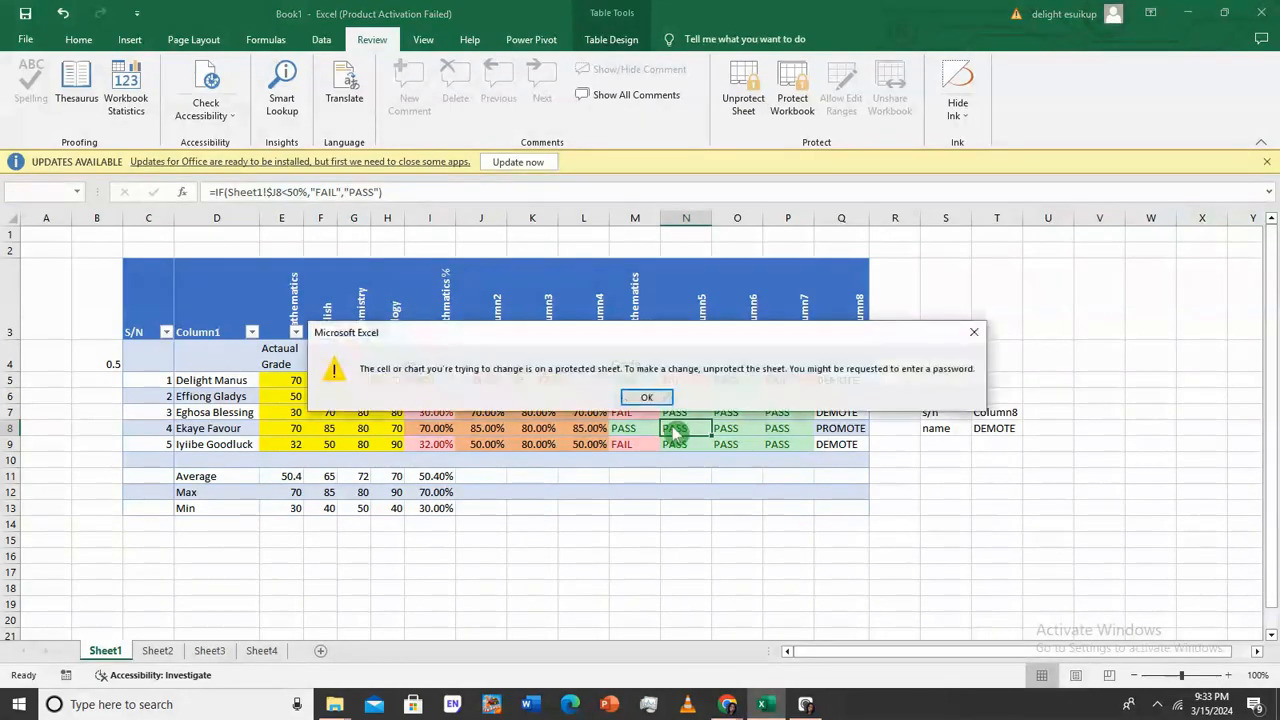
pyautogui.click(648, 398)
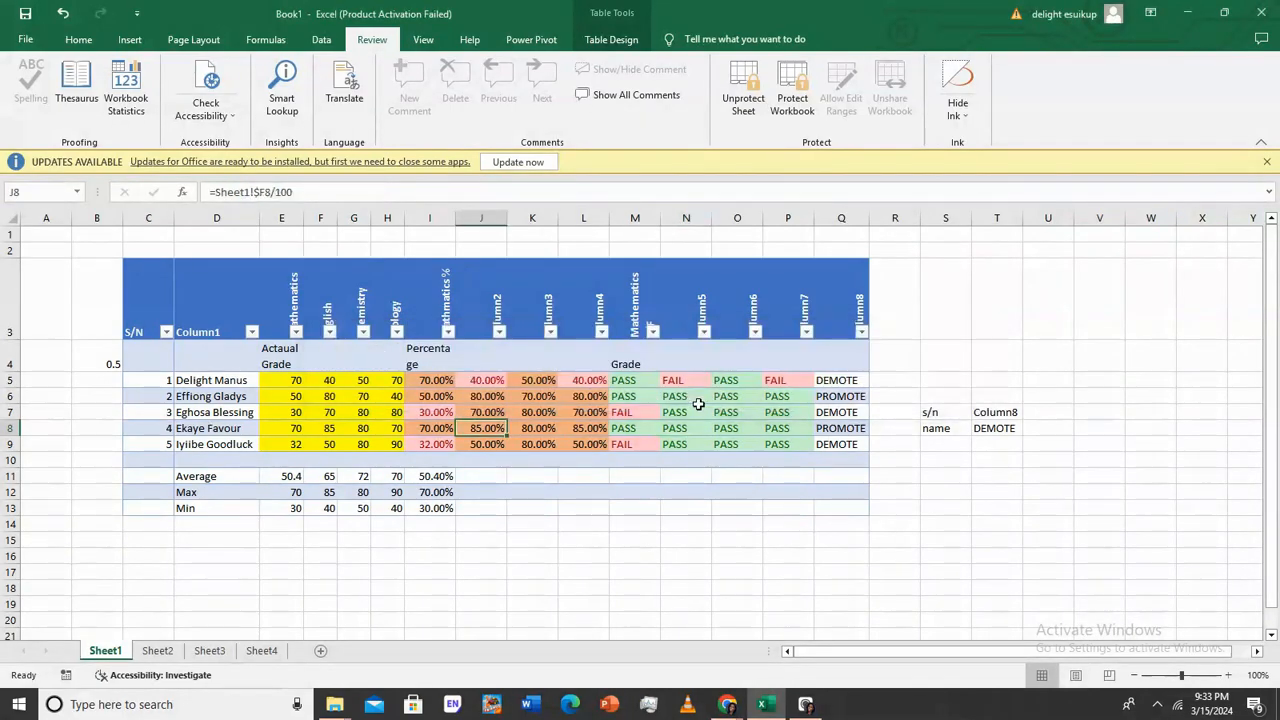
pyautogui.click(787, 427)
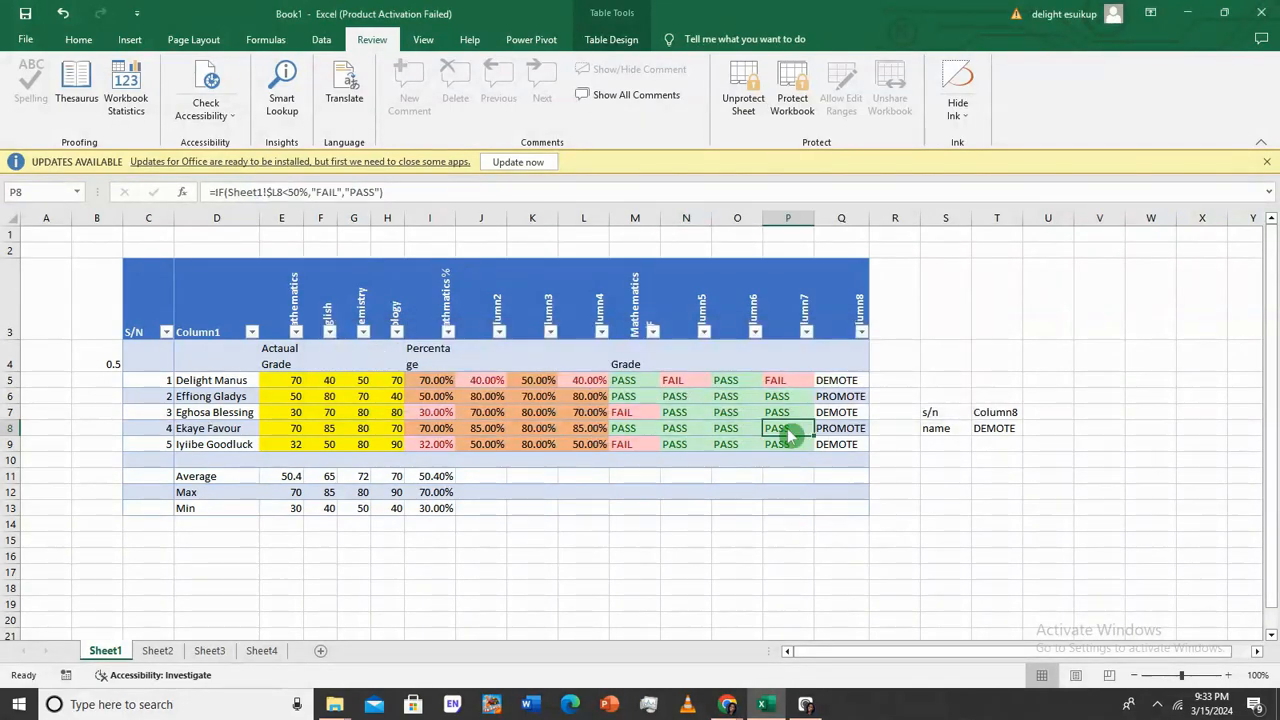
pyautogui.doubleClick(588, 428)
pyautogui.click(651, 472)
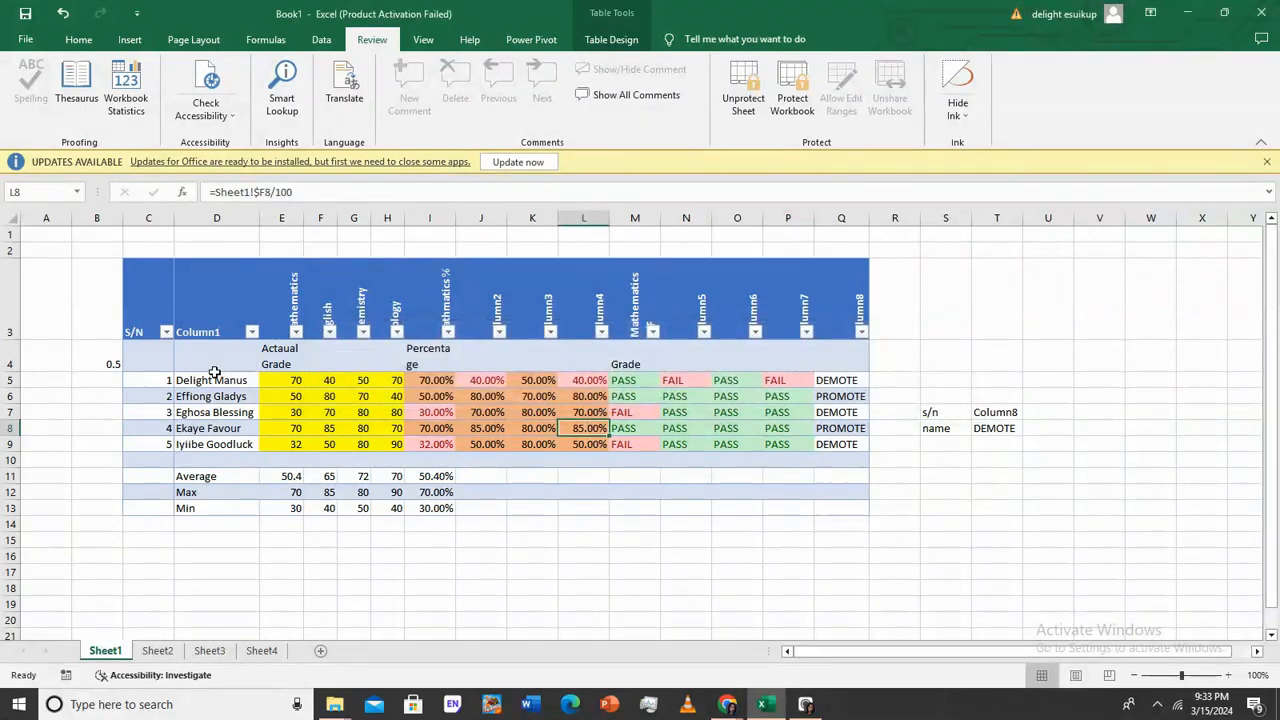
pyautogui.click(100, 363)
# Unprotect Sheet1 and blank S4:T14 by filling the empty S4 across it
pyautogui.click(726, 121)
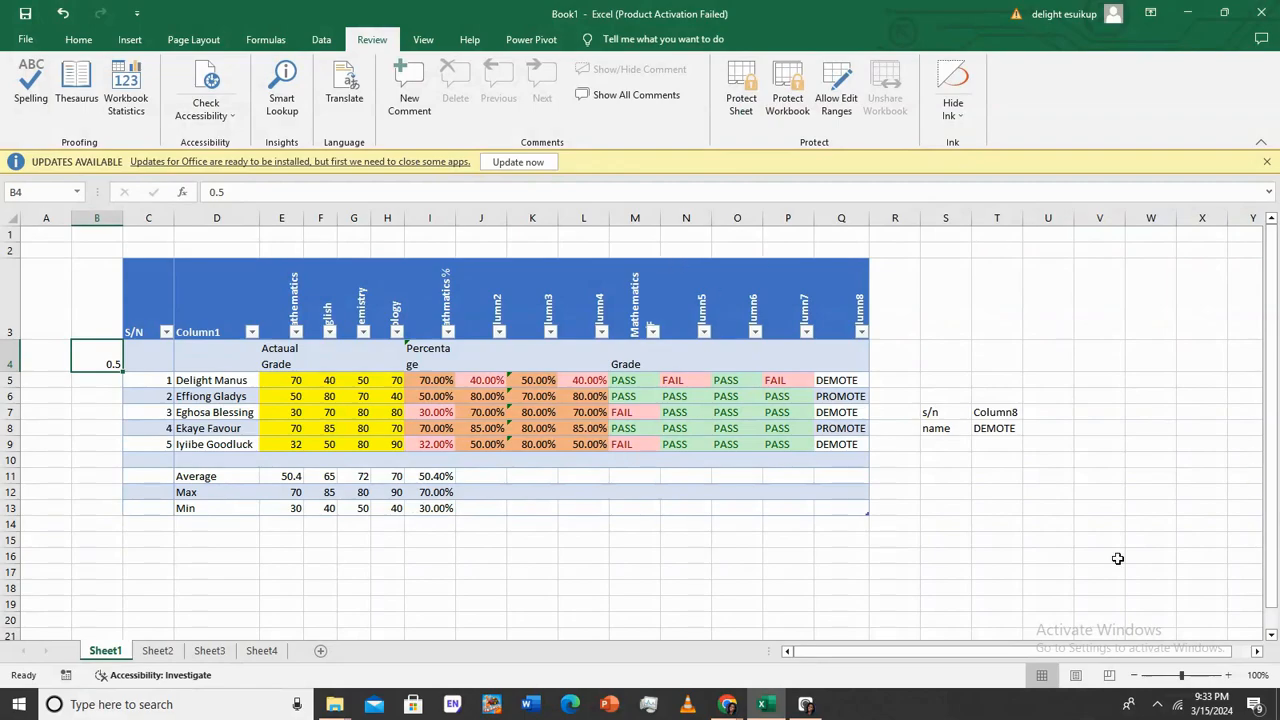
pyautogui.click(962, 352)
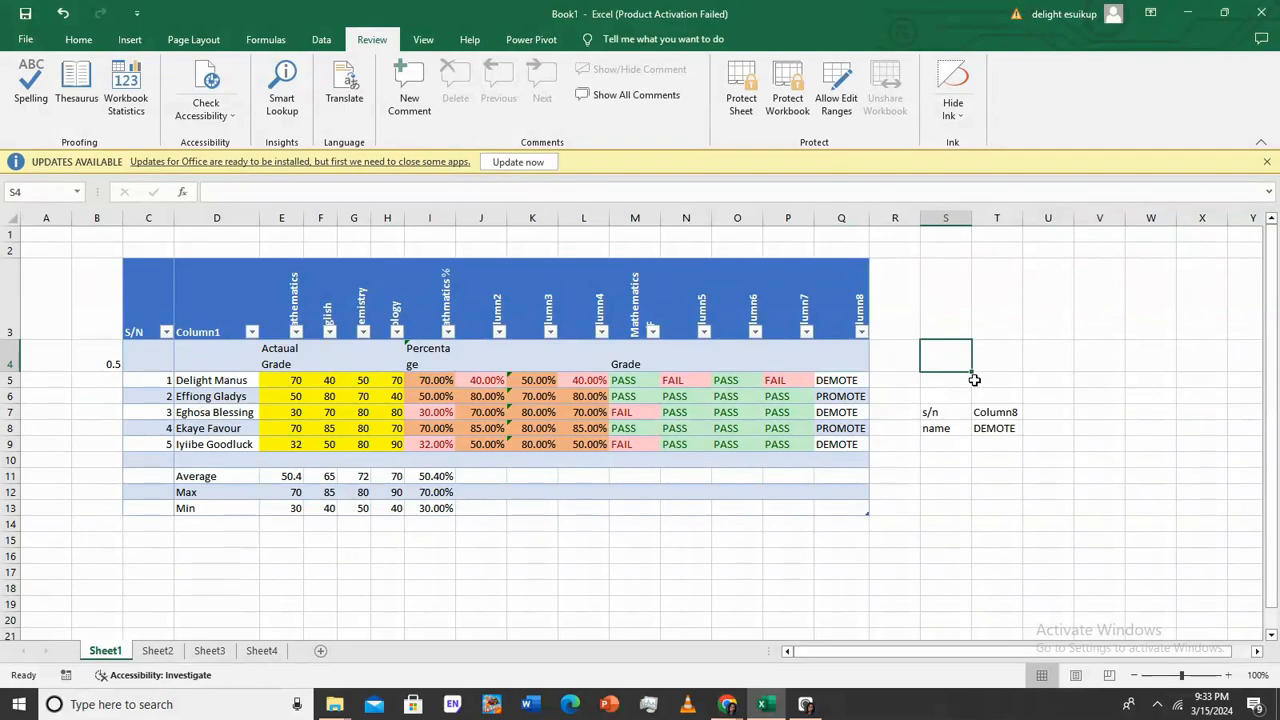
pyautogui.moveTo(973, 375); pyautogui.dragTo(1012, 537)
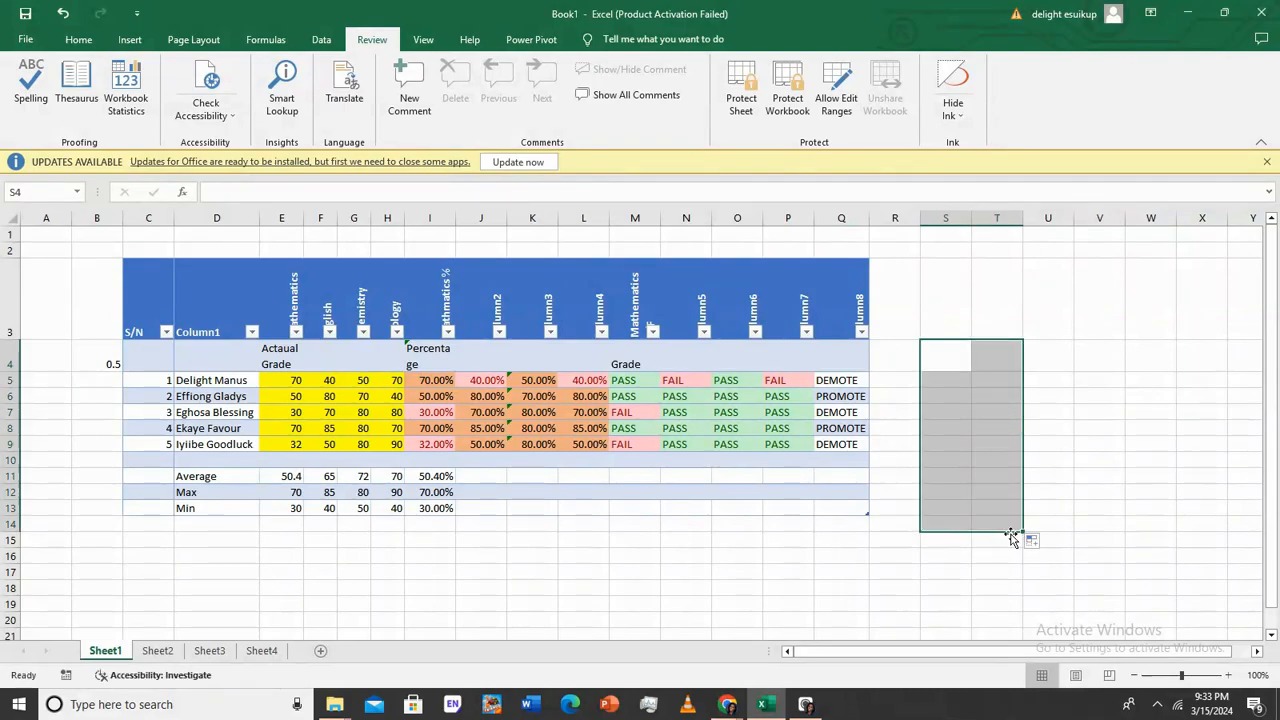
pyautogui.click(1131, 408)
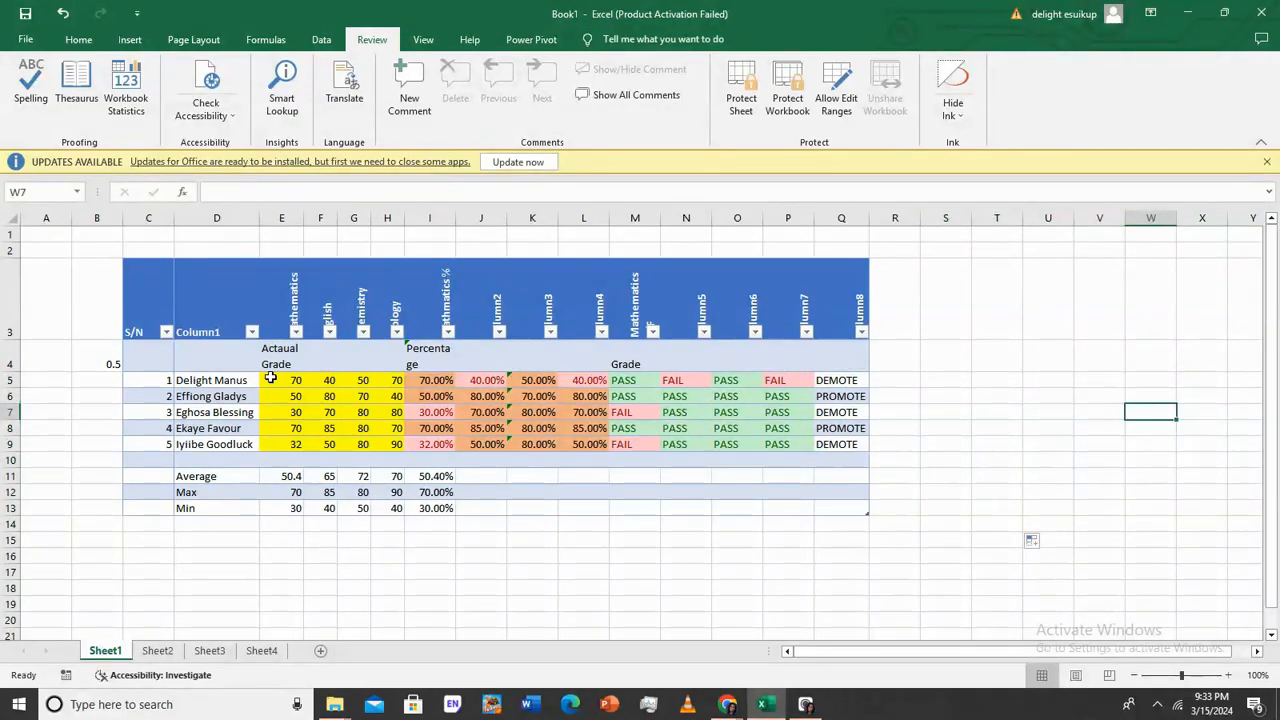
# Select the five student names in D5:D9 and bring up the Data ribbon
pyautogui.moveTo(222, 380); pyautogui.dragTo(229, 448)
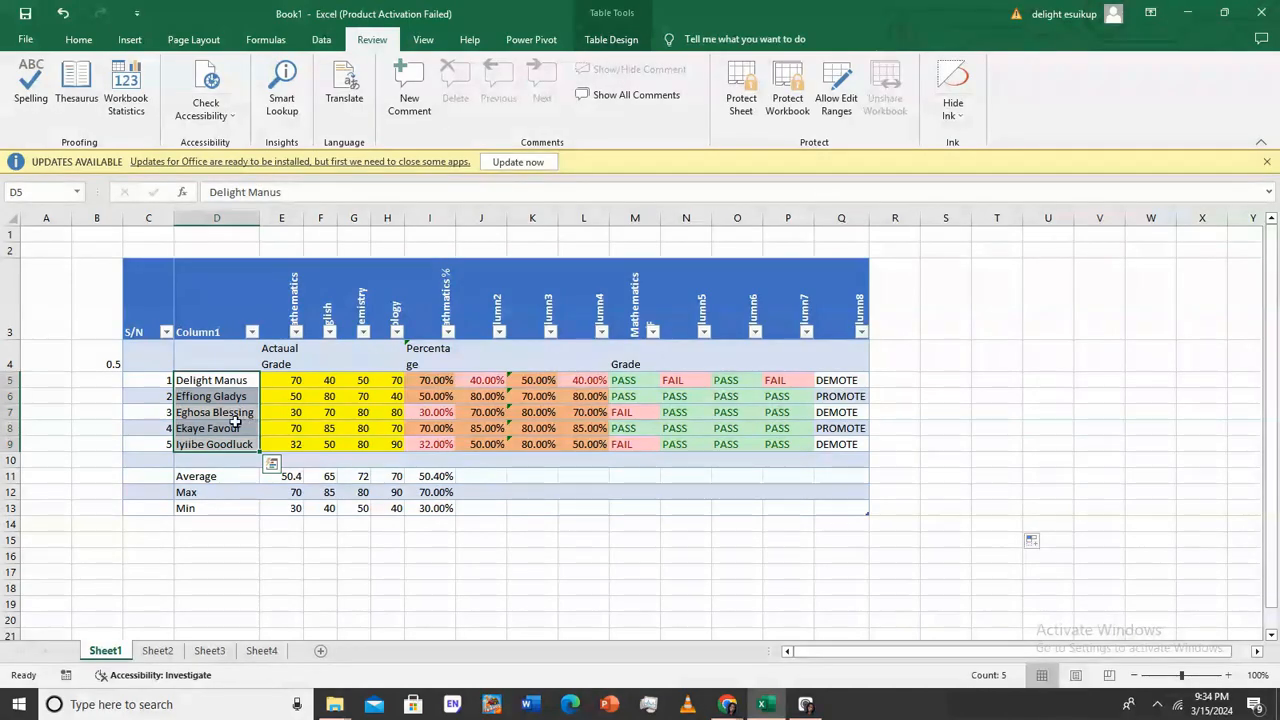
pyautogui.click(343, 413)
pyautogui.moveTo(215, 379); pyautogui.dragTo(220, 444)
pyautogui.click(78, 41)
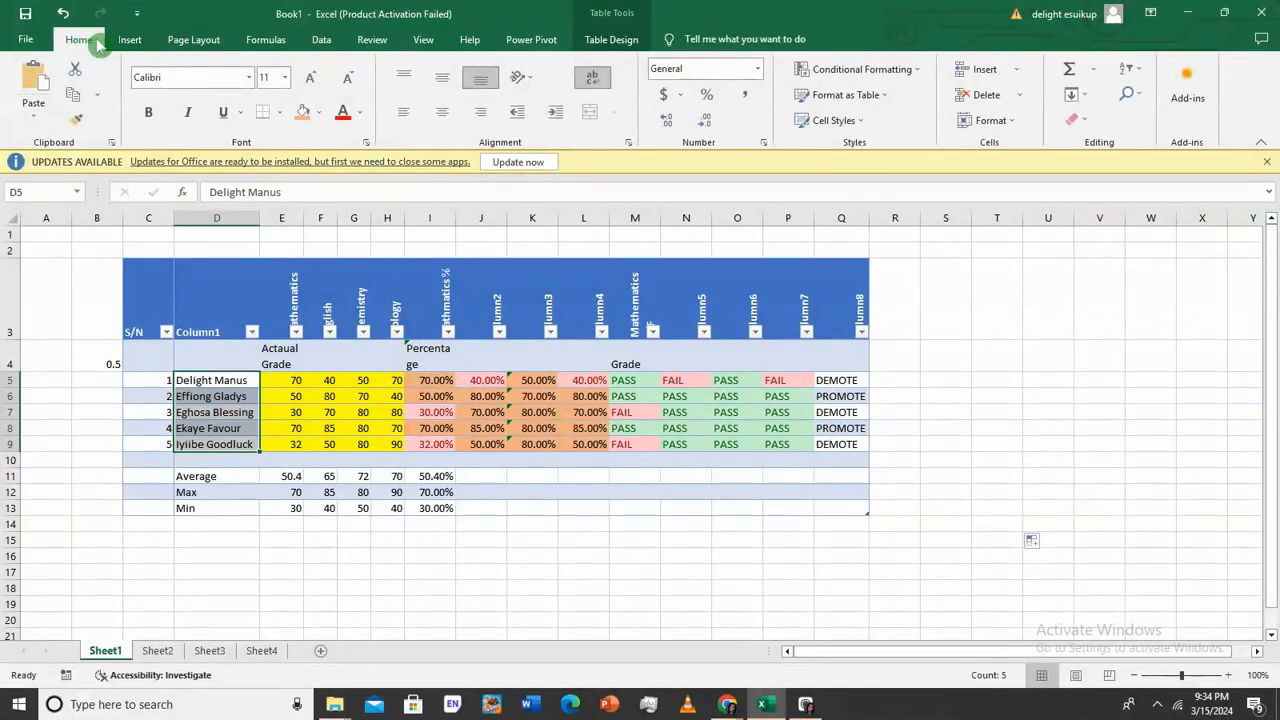
pyautogui.click(147, 43)
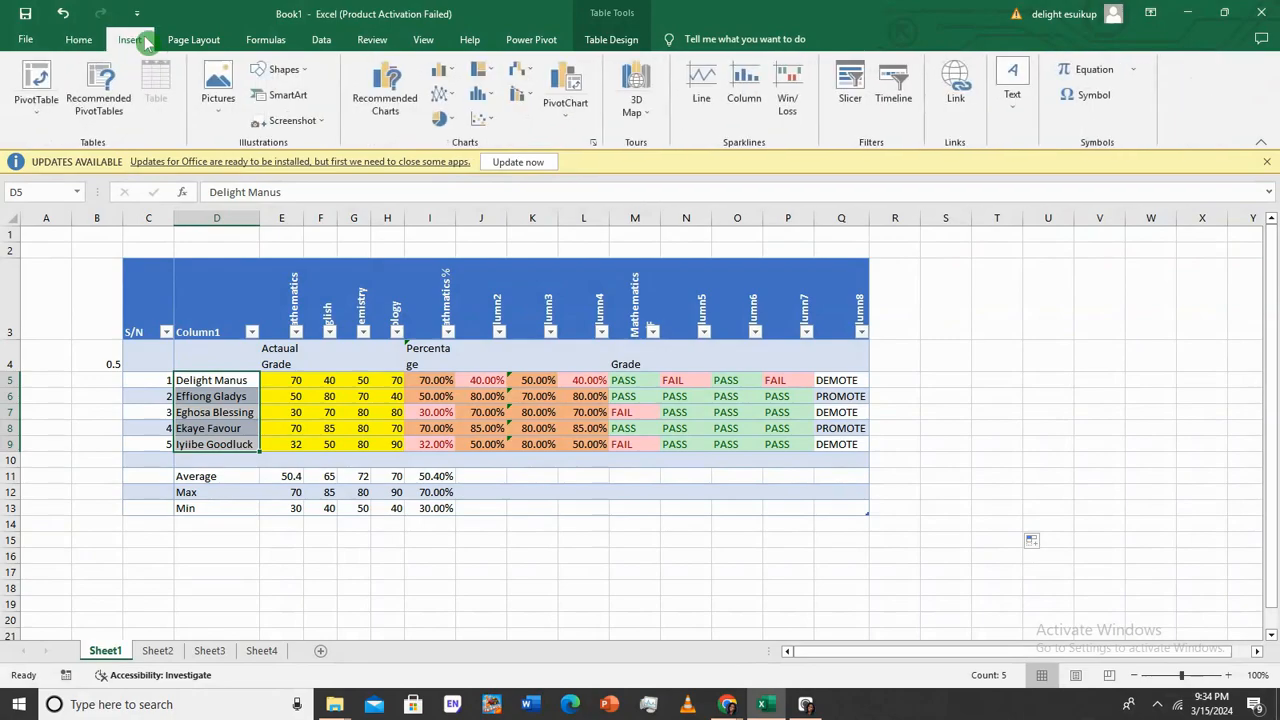
pyautogui.click(330, 42)
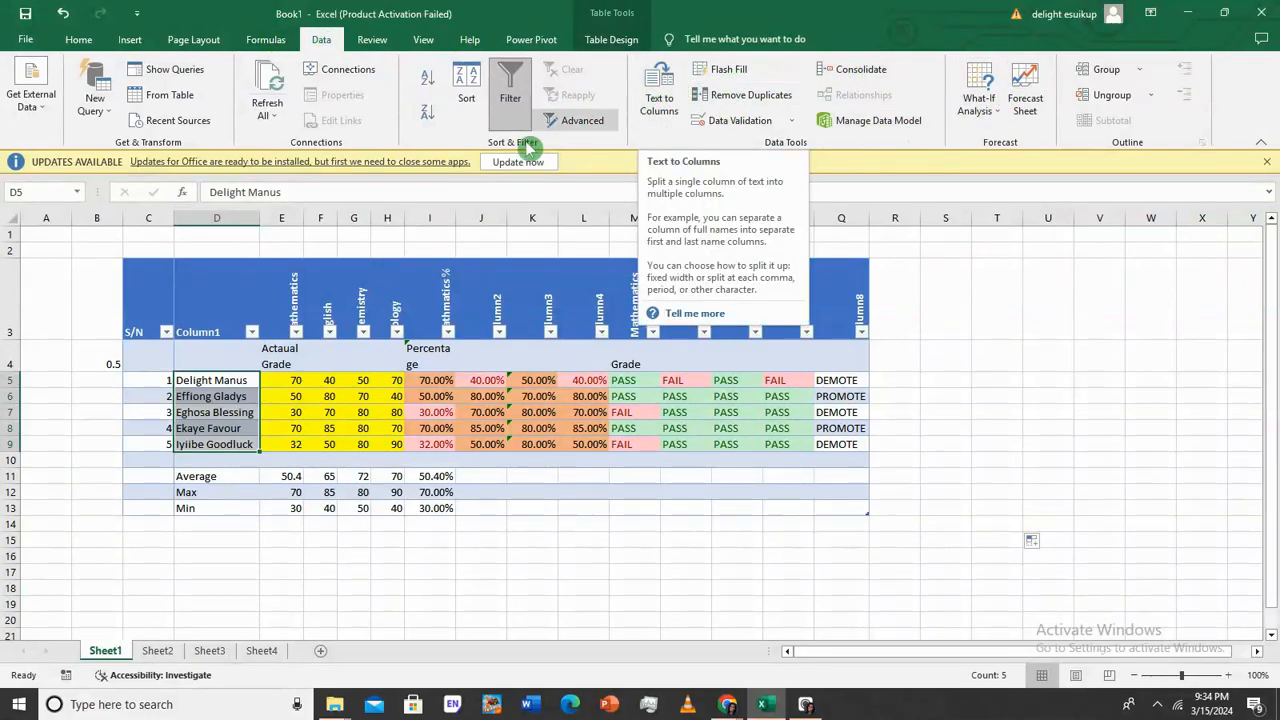
# Split D5:D9 at spaces with Text to Columns into $C$5 onward, replacing existing data
pyautogui.click(672, 97)
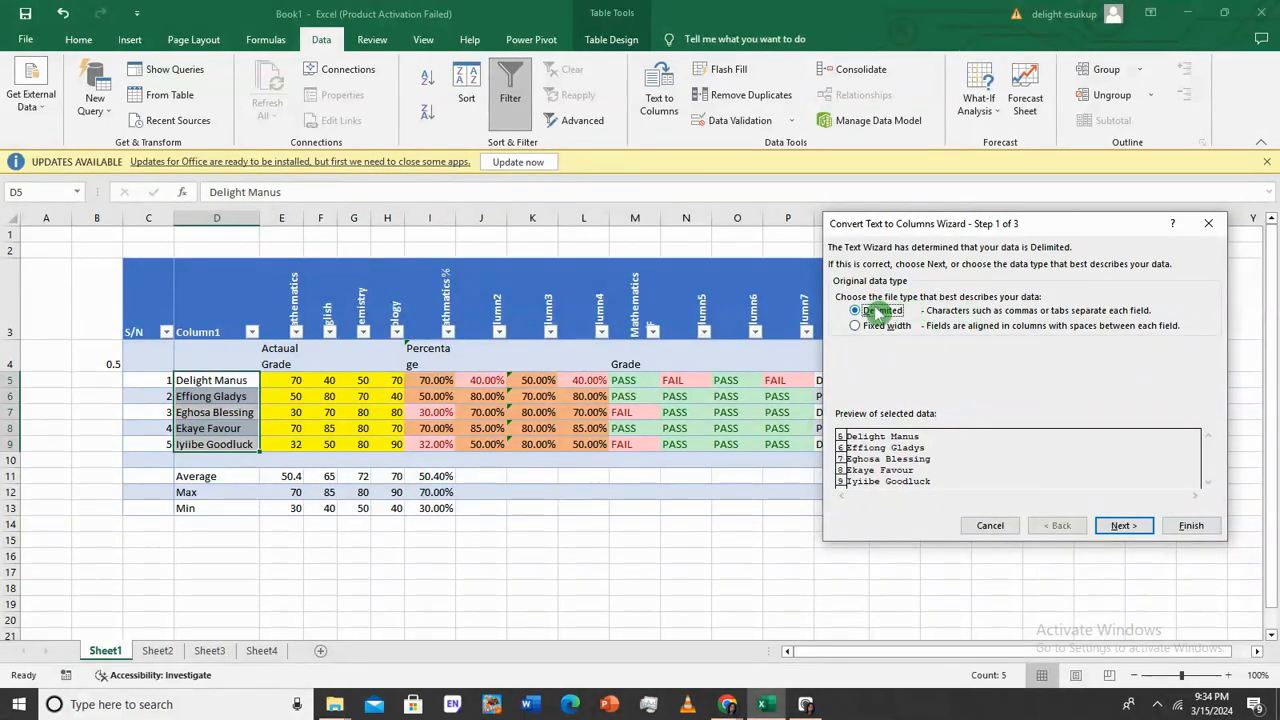
pyautogui.click(1122, 525)
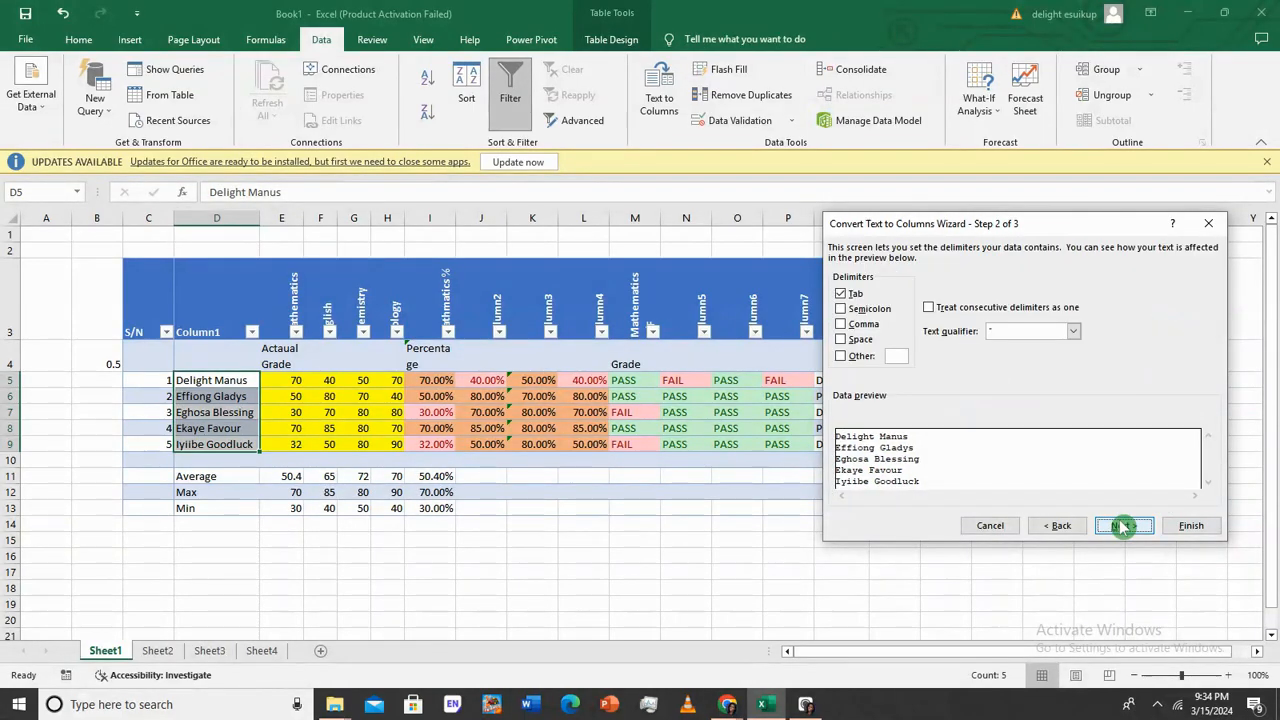
pyautogui.click(842, 340)
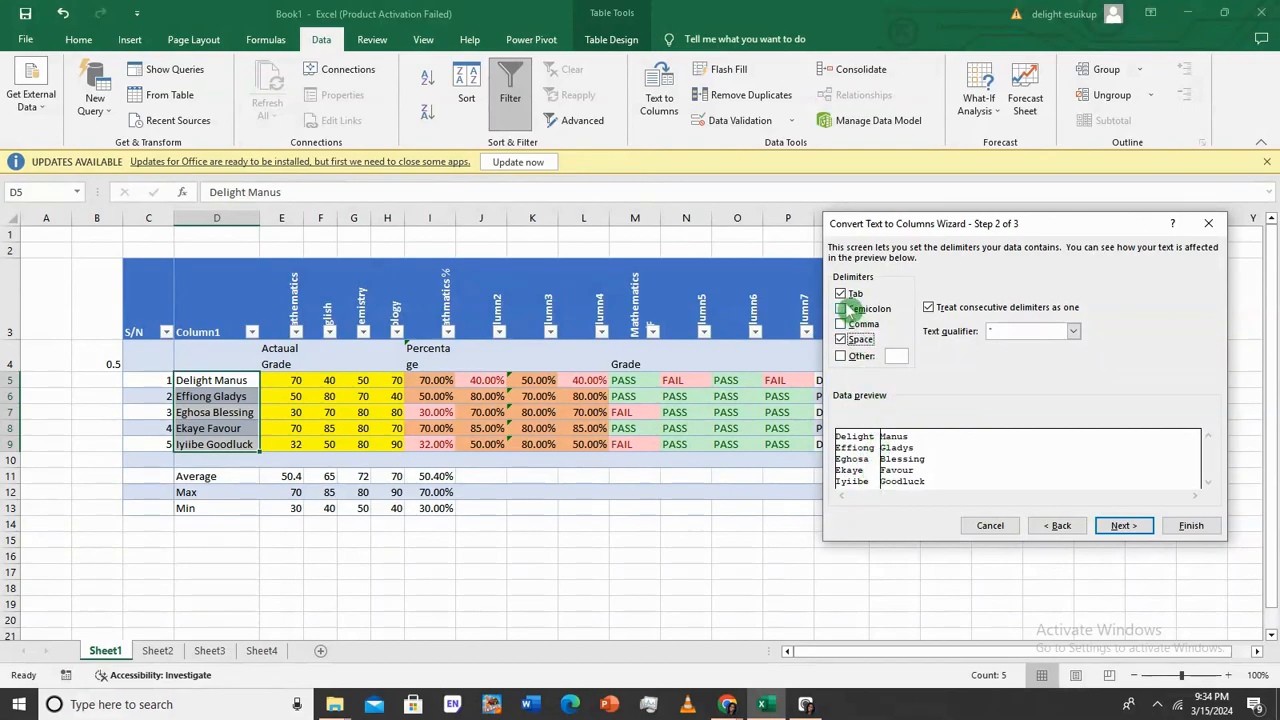
pyautogui.click(843, 293)
pyautogui.click(842, 294)
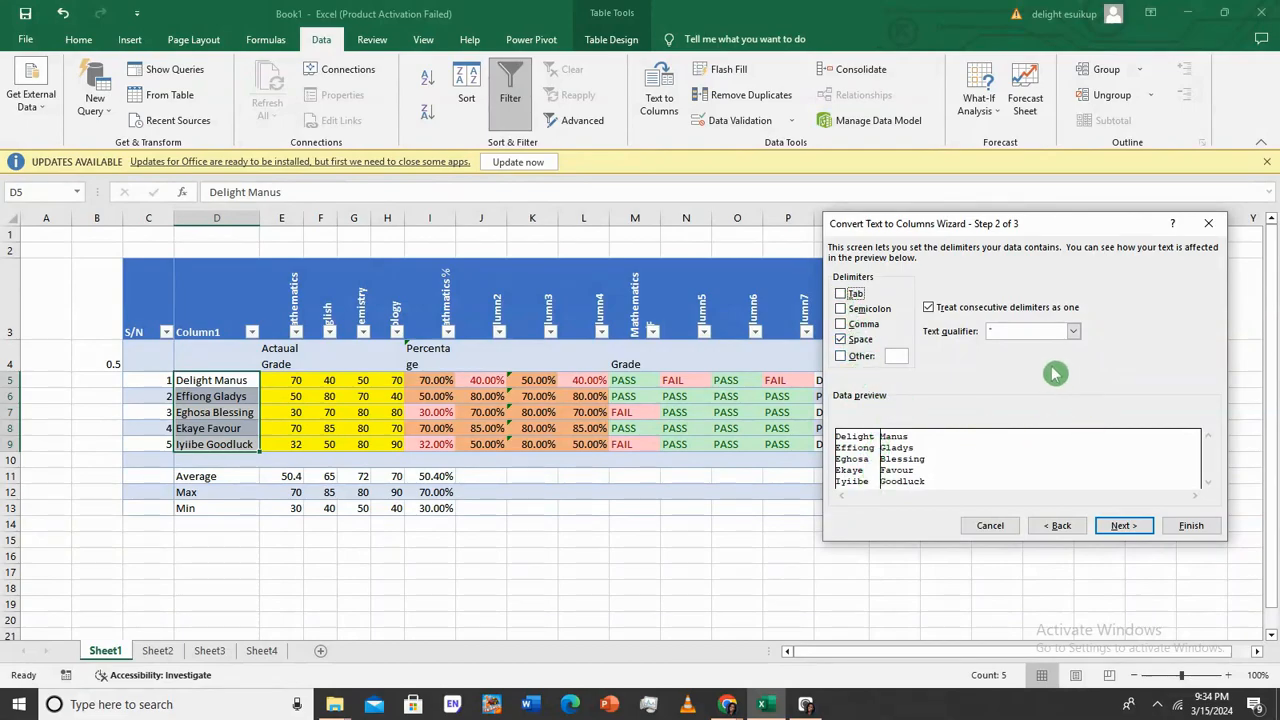
pyautogui.click(1123, 522)
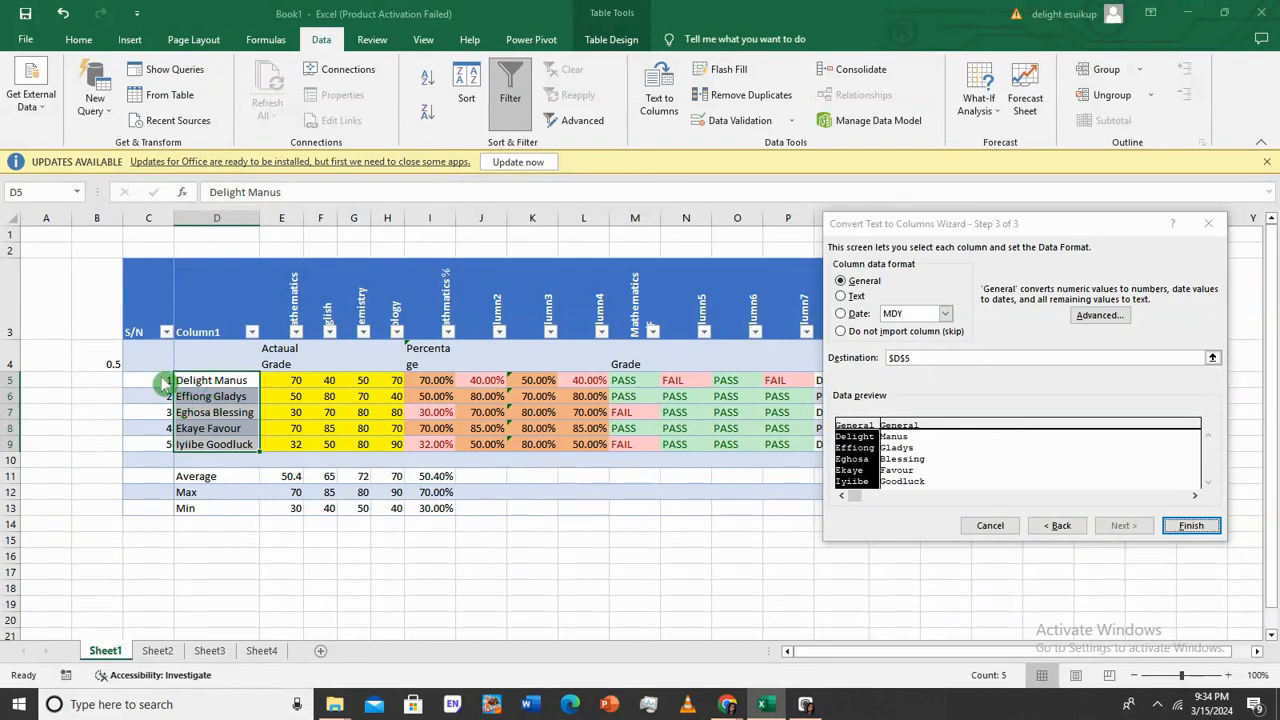
pyautogui.click(1036, 356)
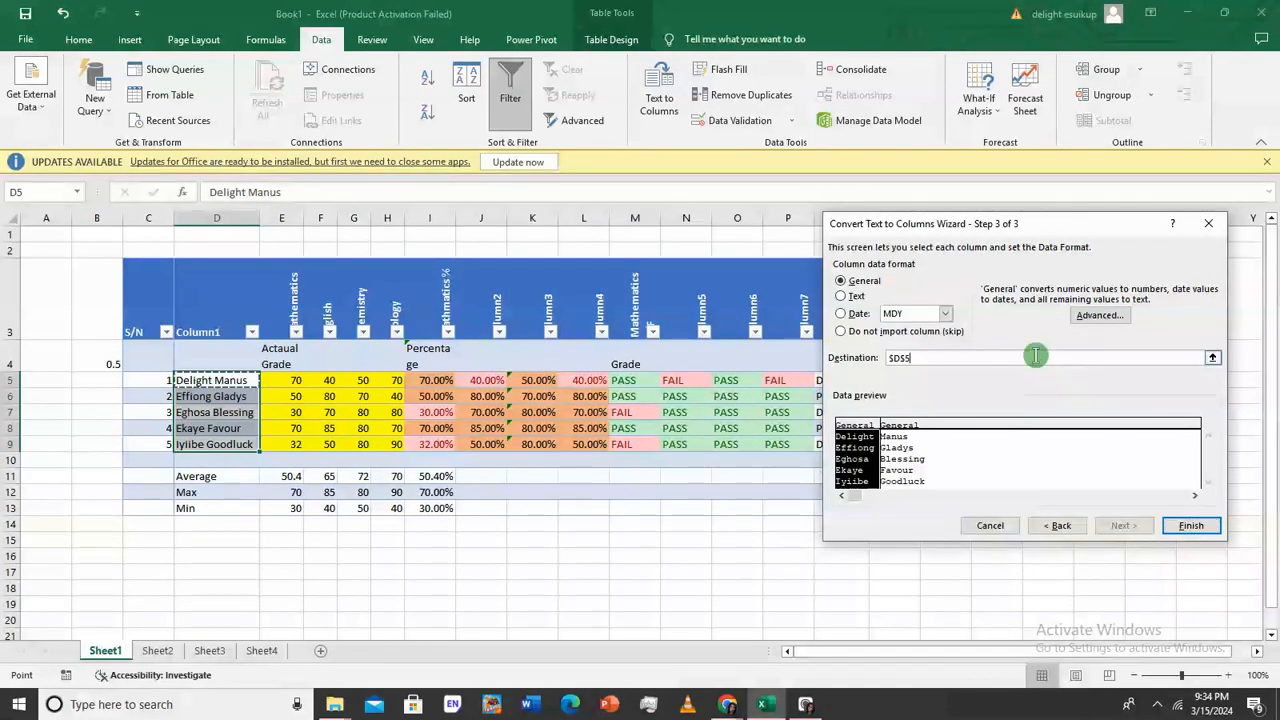
pyautogui.press('BackSpace')
pyautogui.press('BackSpace')
pyautogui.press('BackSpace')
pyautogui.press('BackSpace')
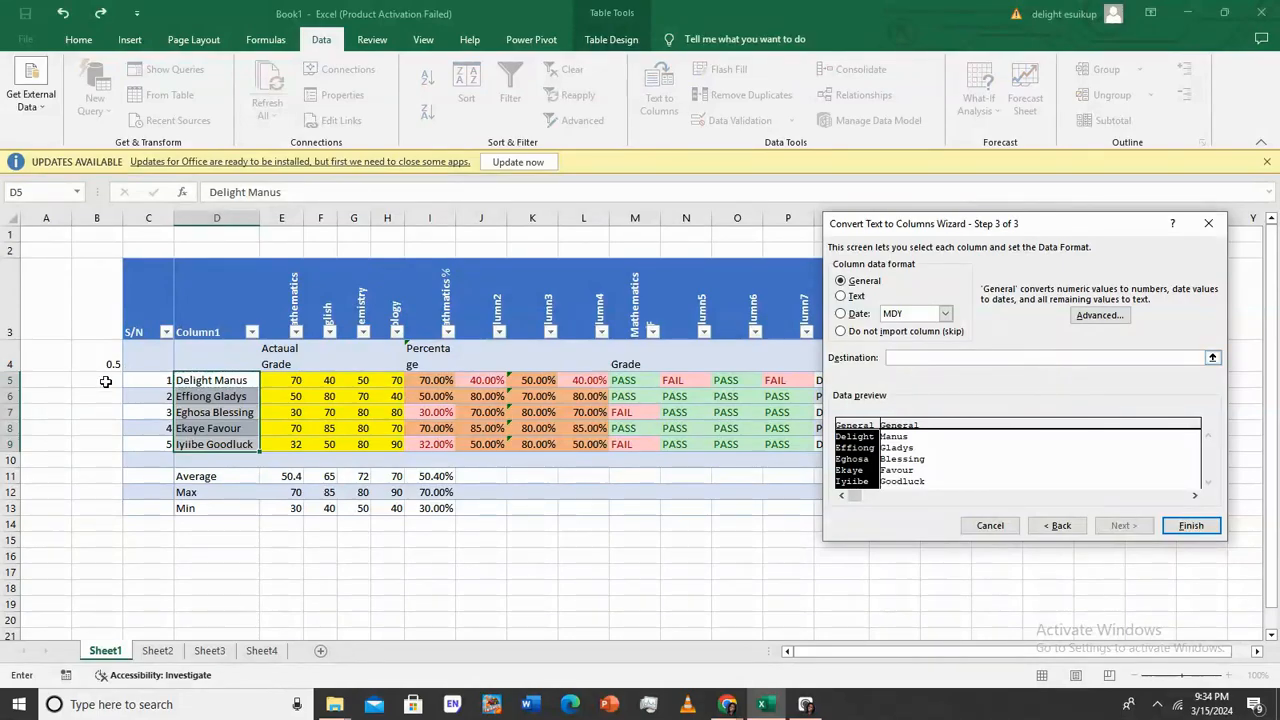
pyautogui.click(141, 381)
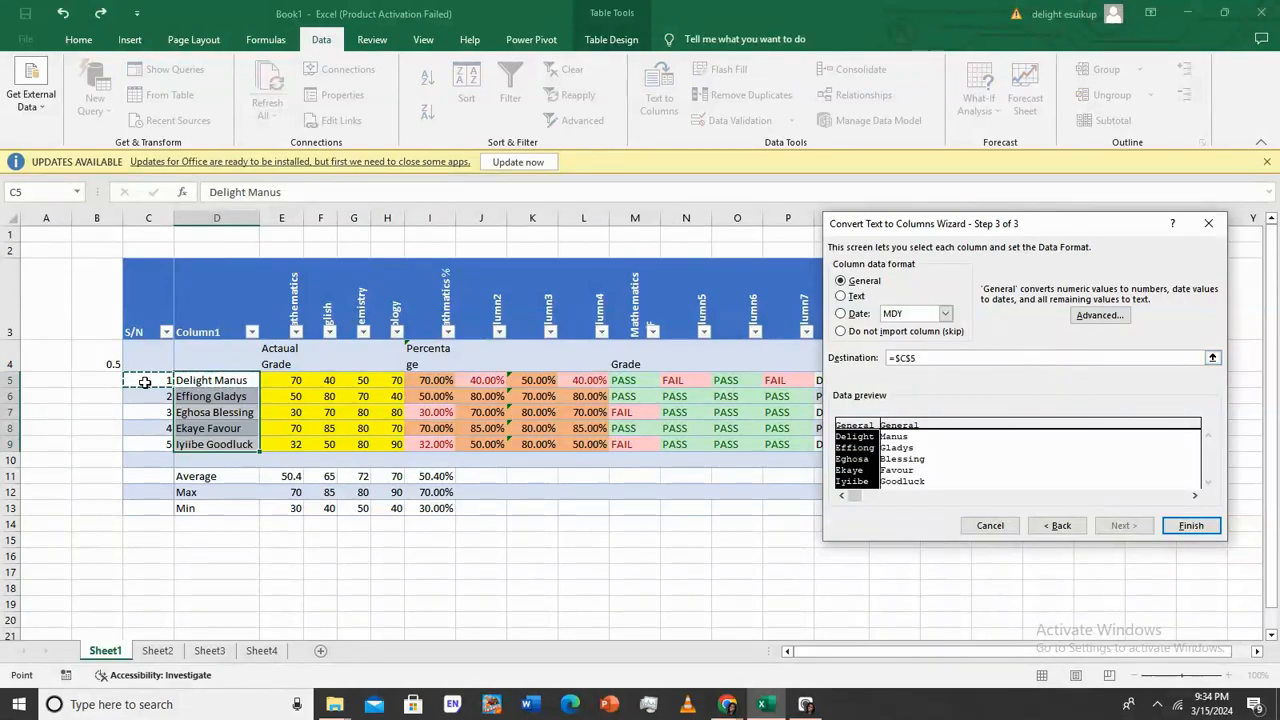
pyautogui.click(1190, 525)
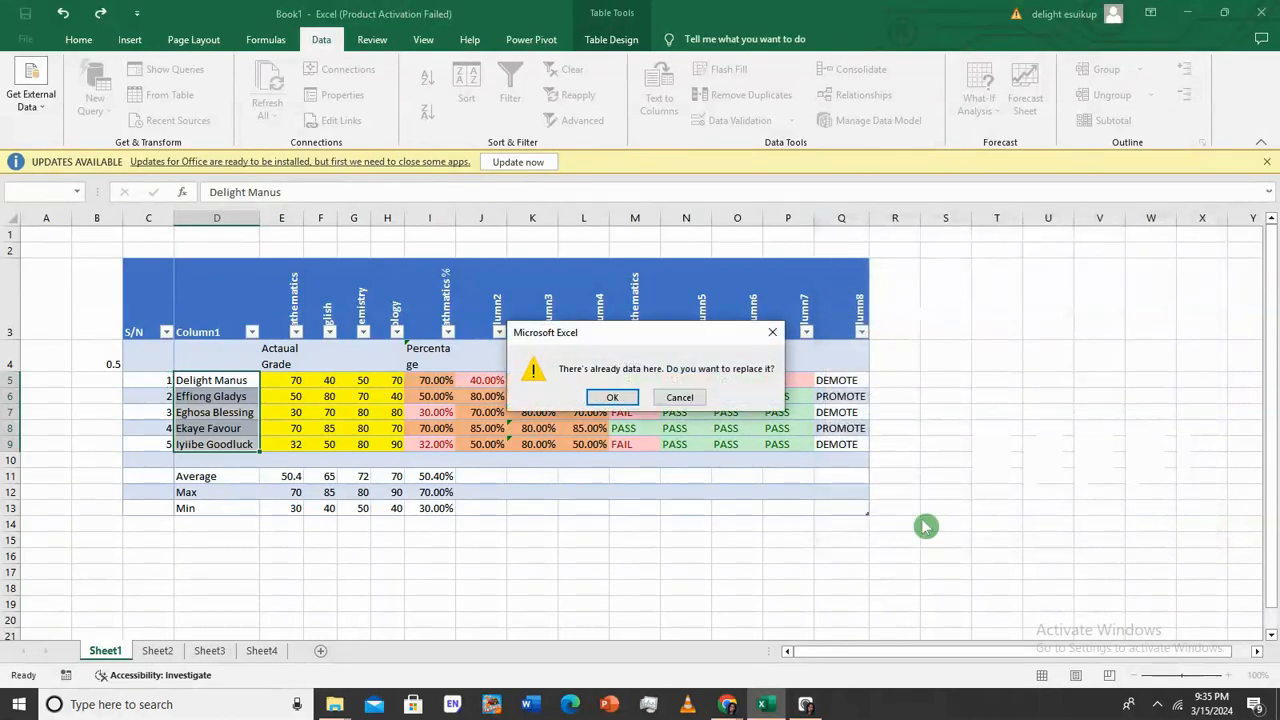
pyautogui.click(608, 396)
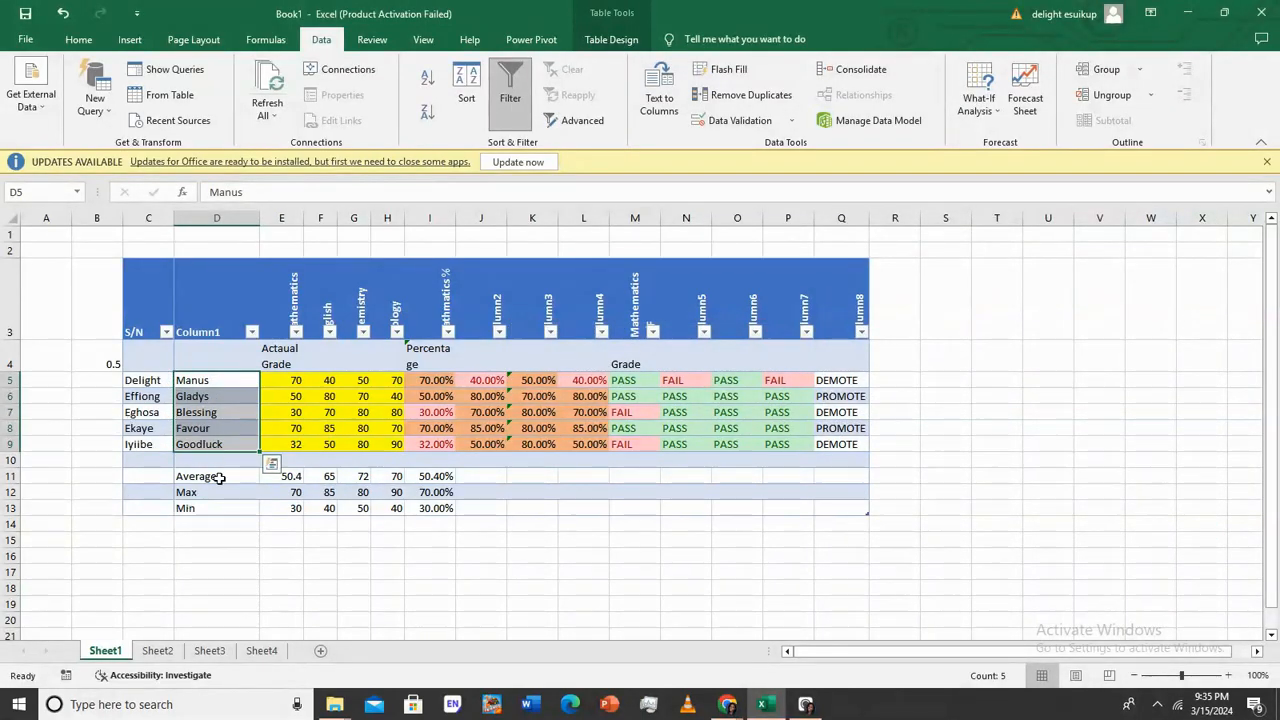
# Rename header C3 to Surname and D3 to First Name
pyautogui.click(143, 325)
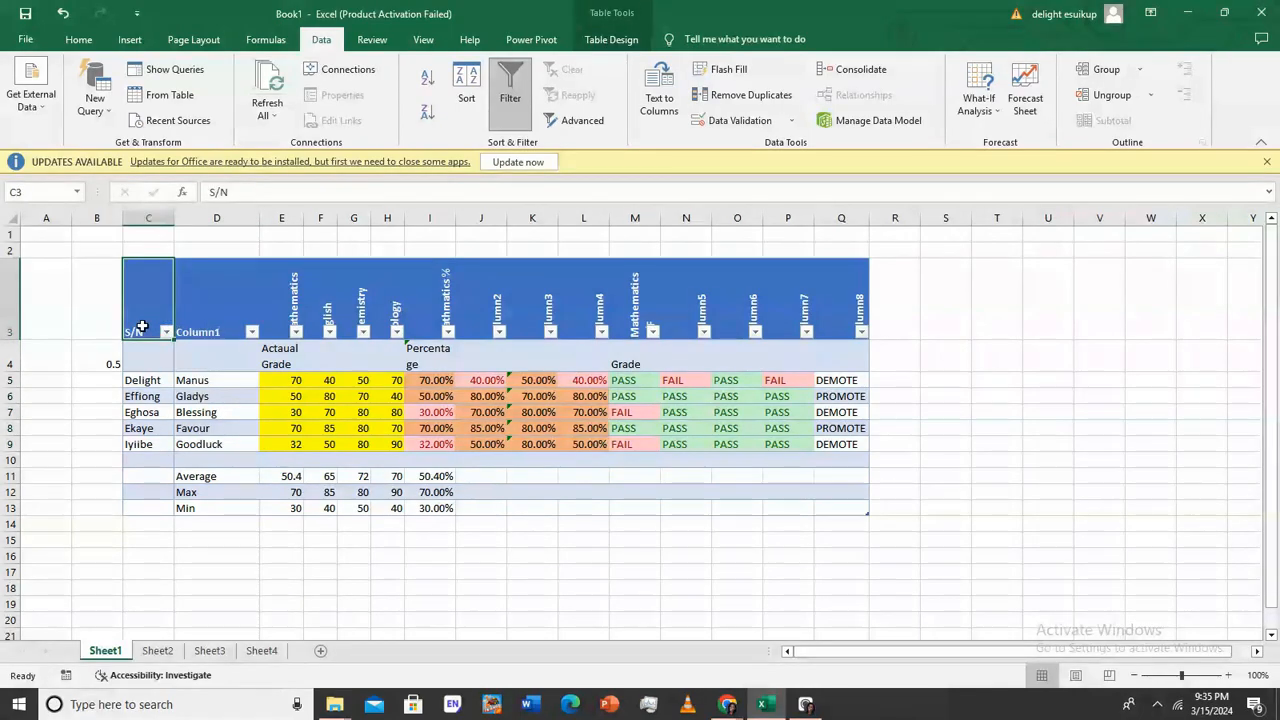
pyautogui.write('Surname')
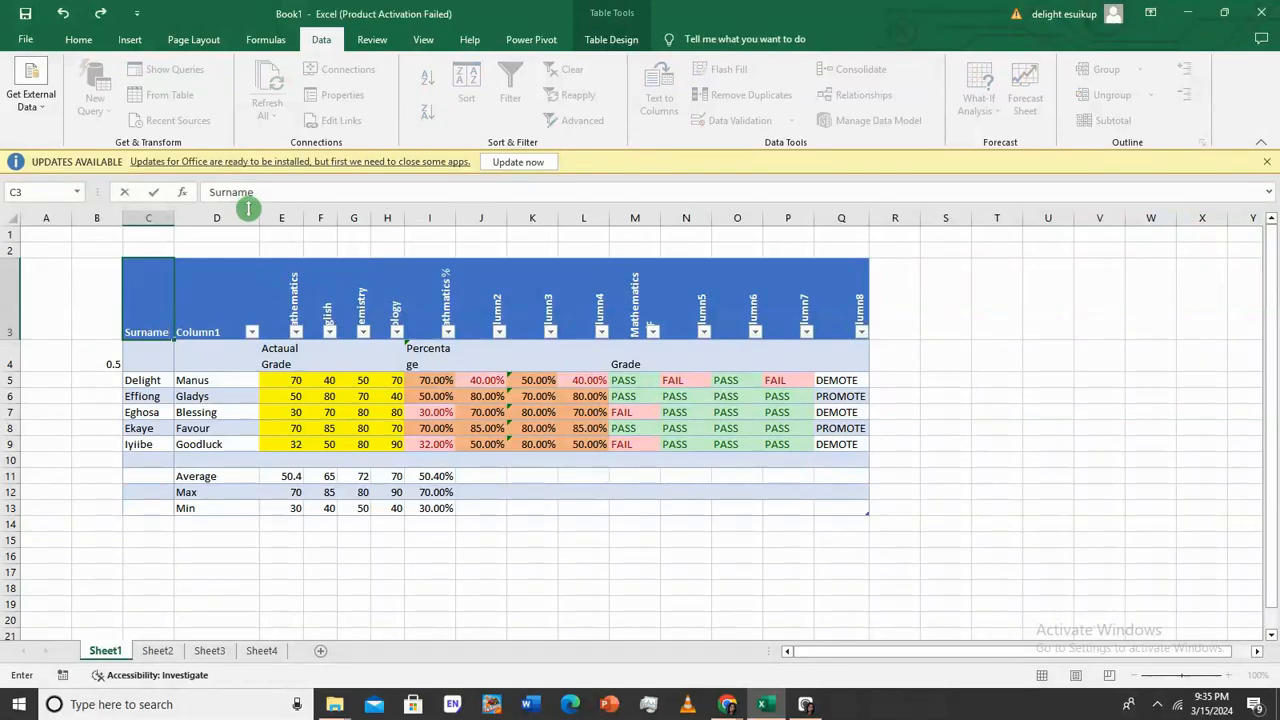
pyautogui.click(228, 330)
pyautogui.write('First Name')
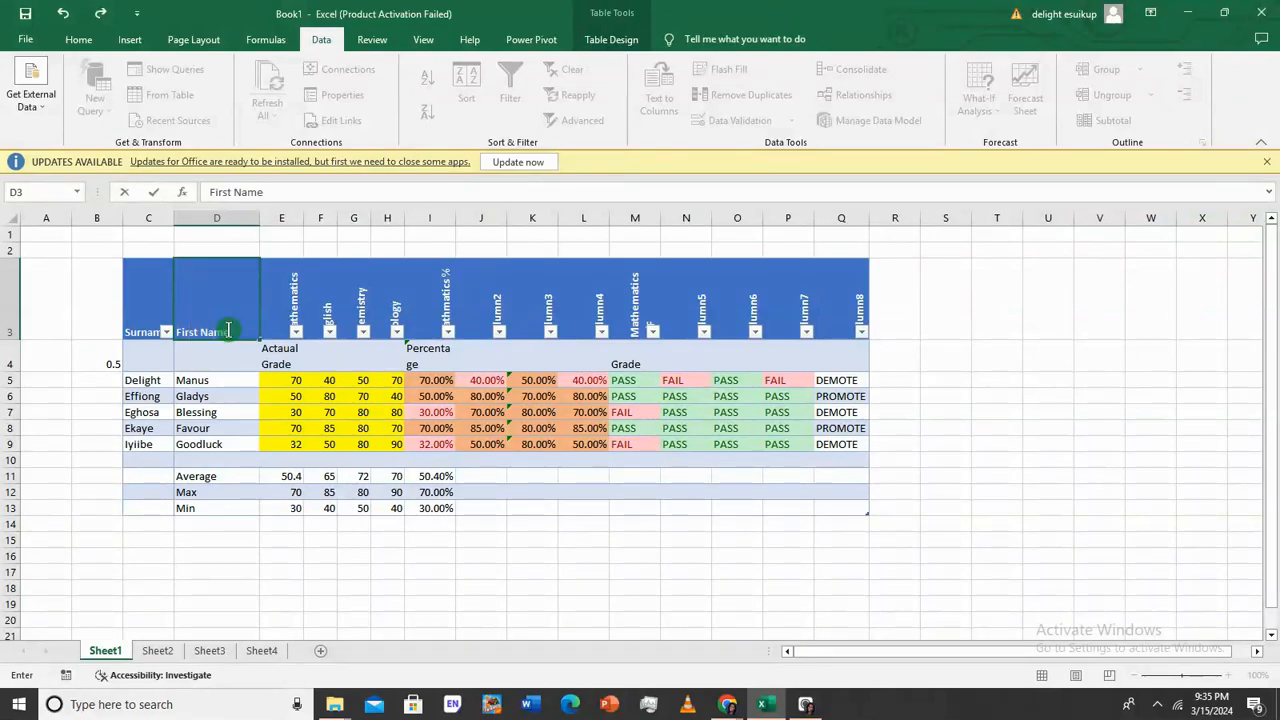
pyautogui.press('Return')
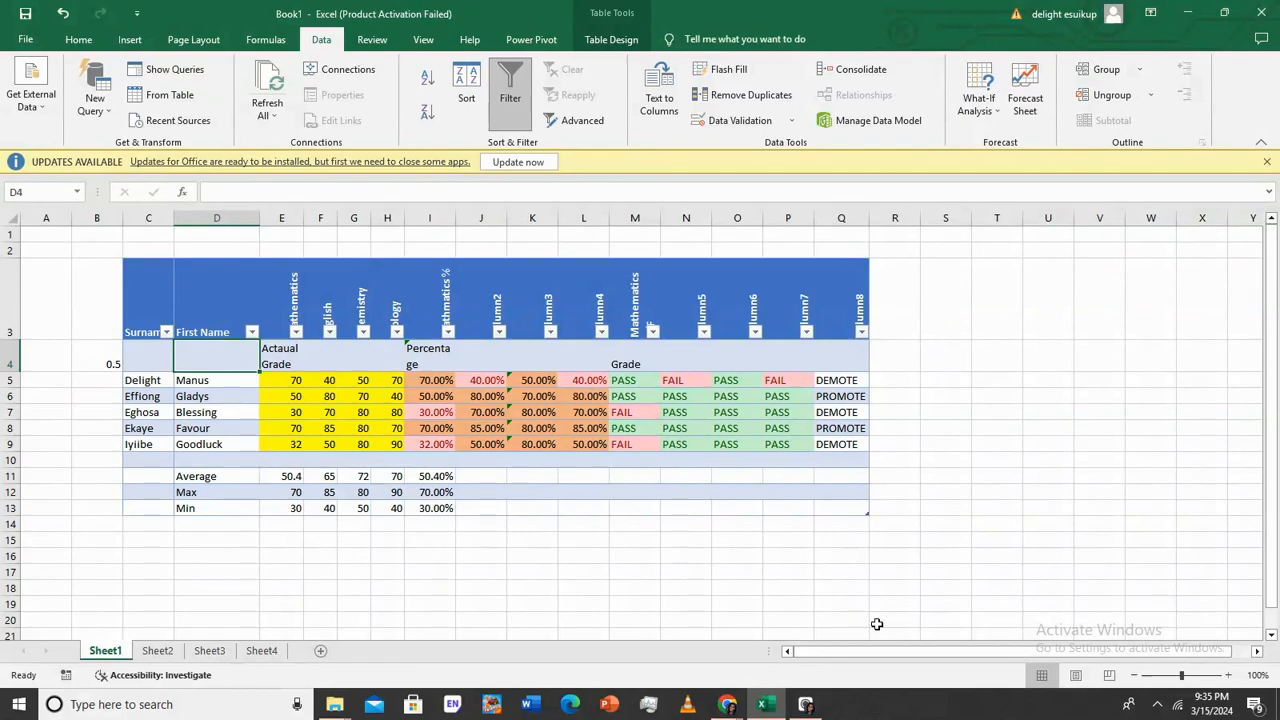
pyautogui.click(700, 601)
pyautogui.write('de')
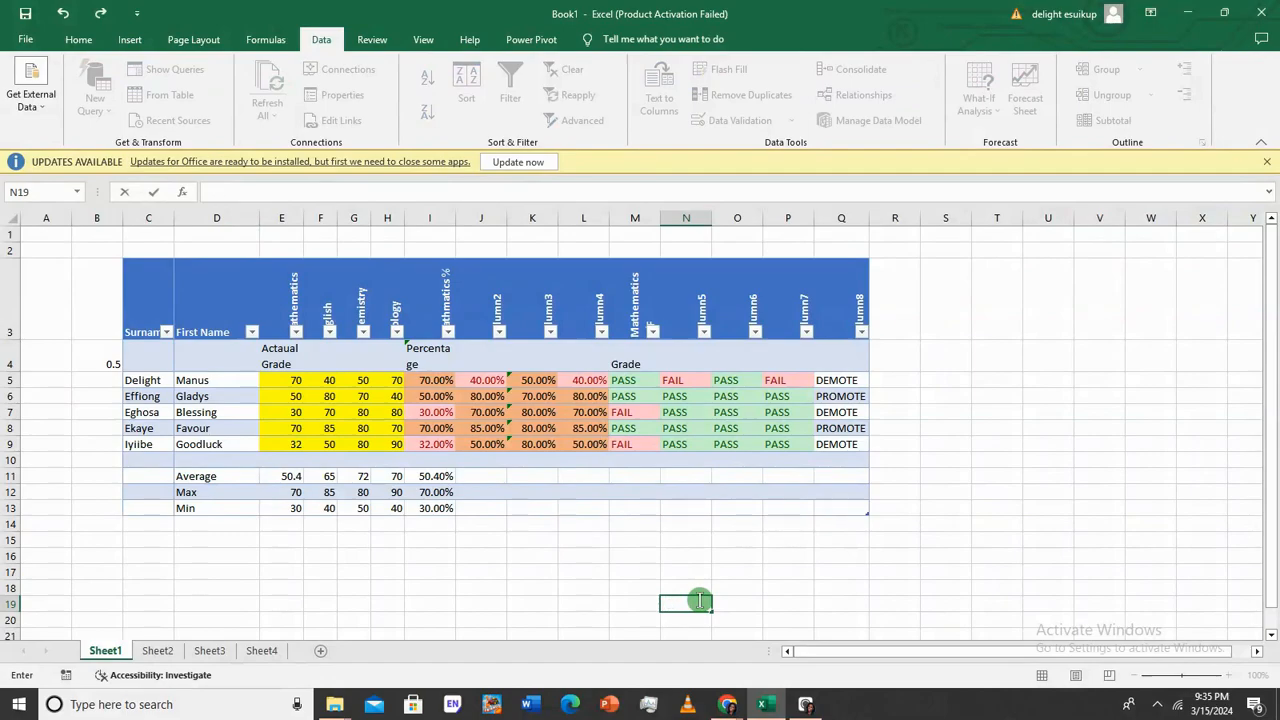
pyautogui.click(957, 378)
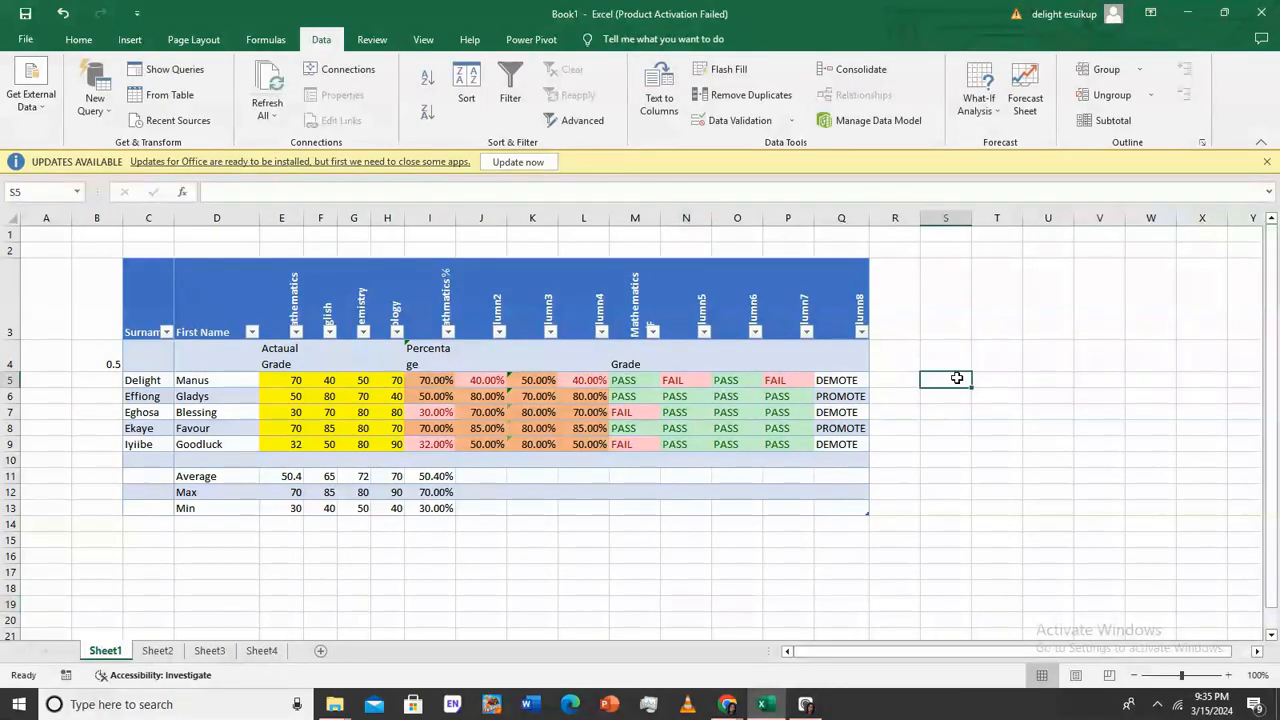
pyautogui.click(39, 381)
pyautogui.click(39, 381)
pyautogui.write('=co')
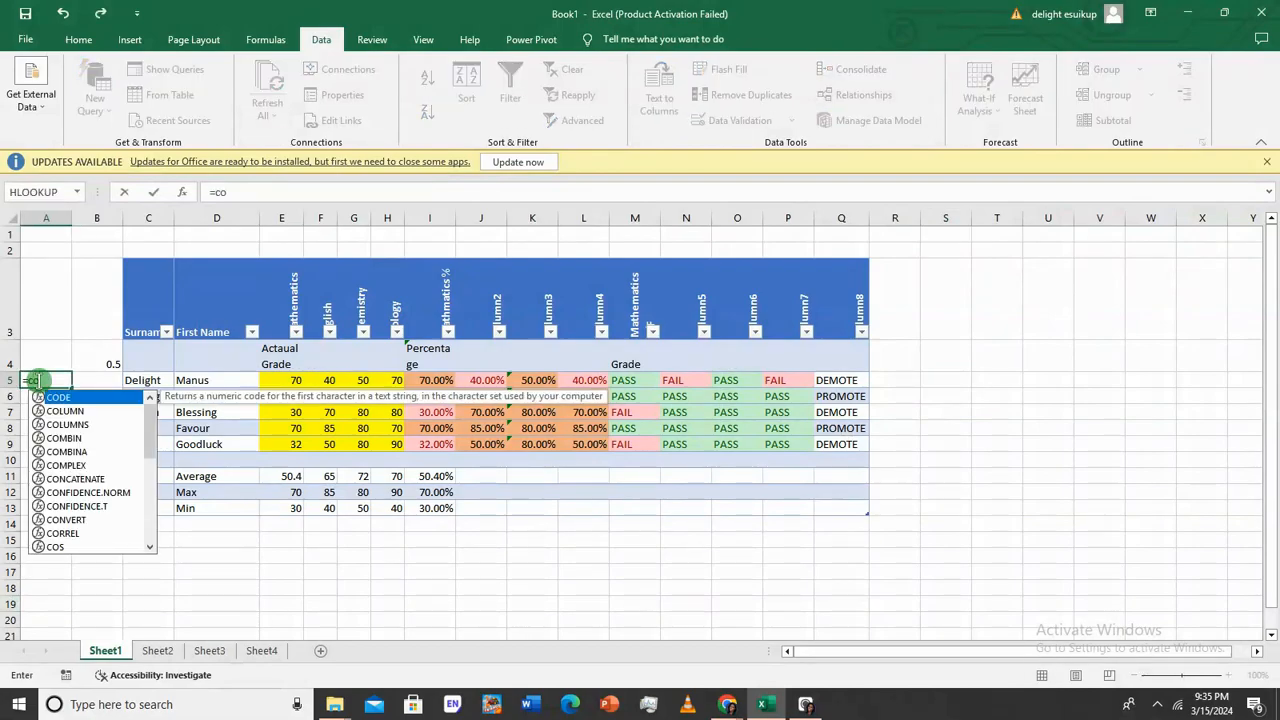
pyautogui.write('n')
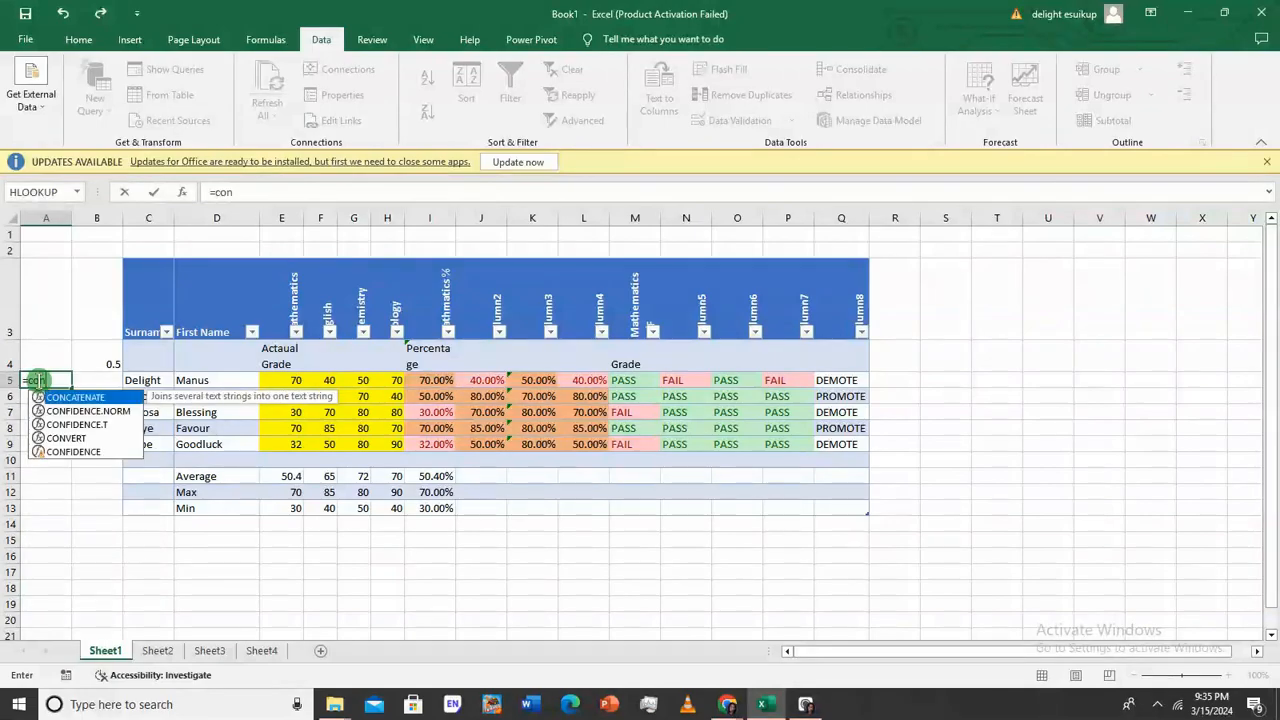
pyautogui.doubleClick(112, 400)
pyautogui.click(157, 381)
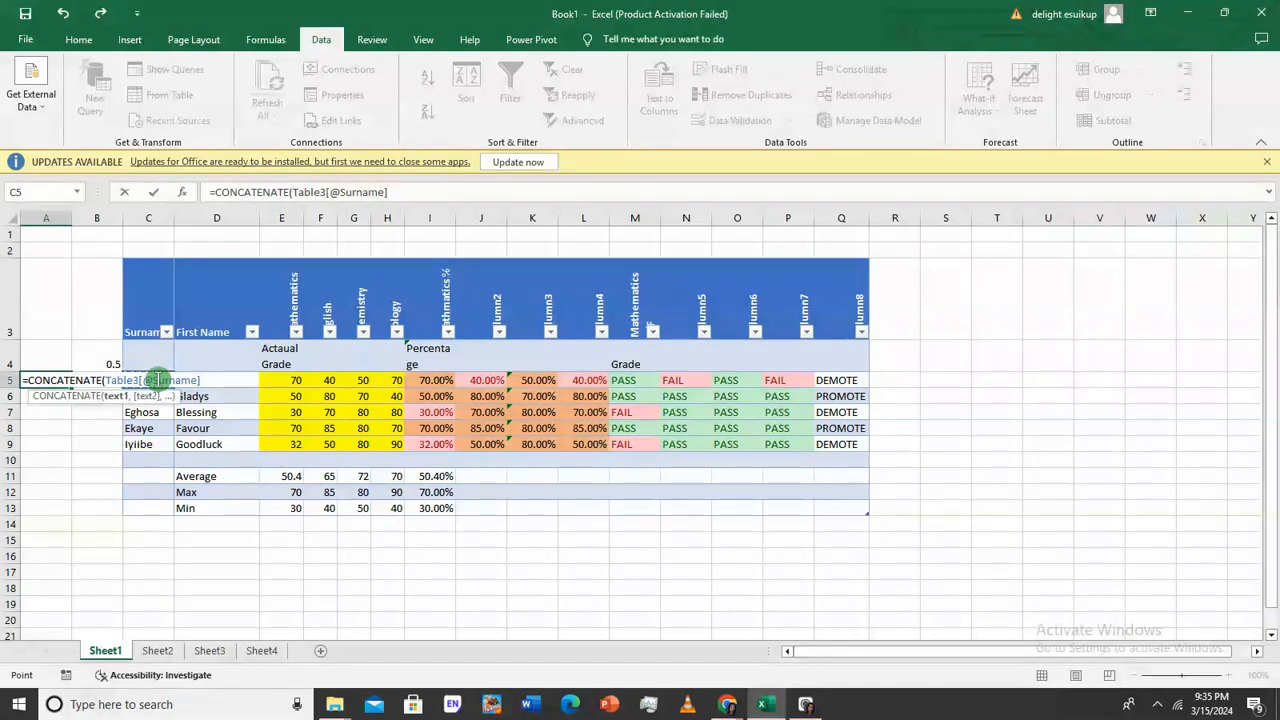
pyautogui.write(',')
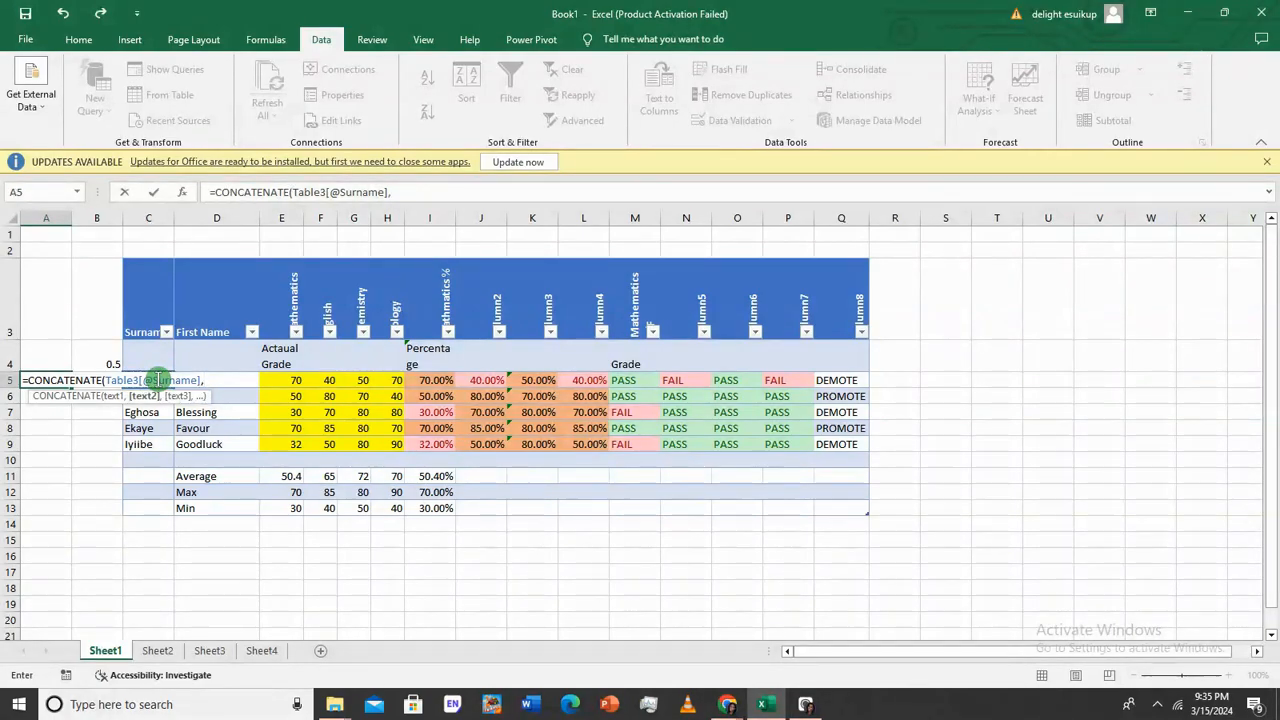
pyautogui.write('" ",')
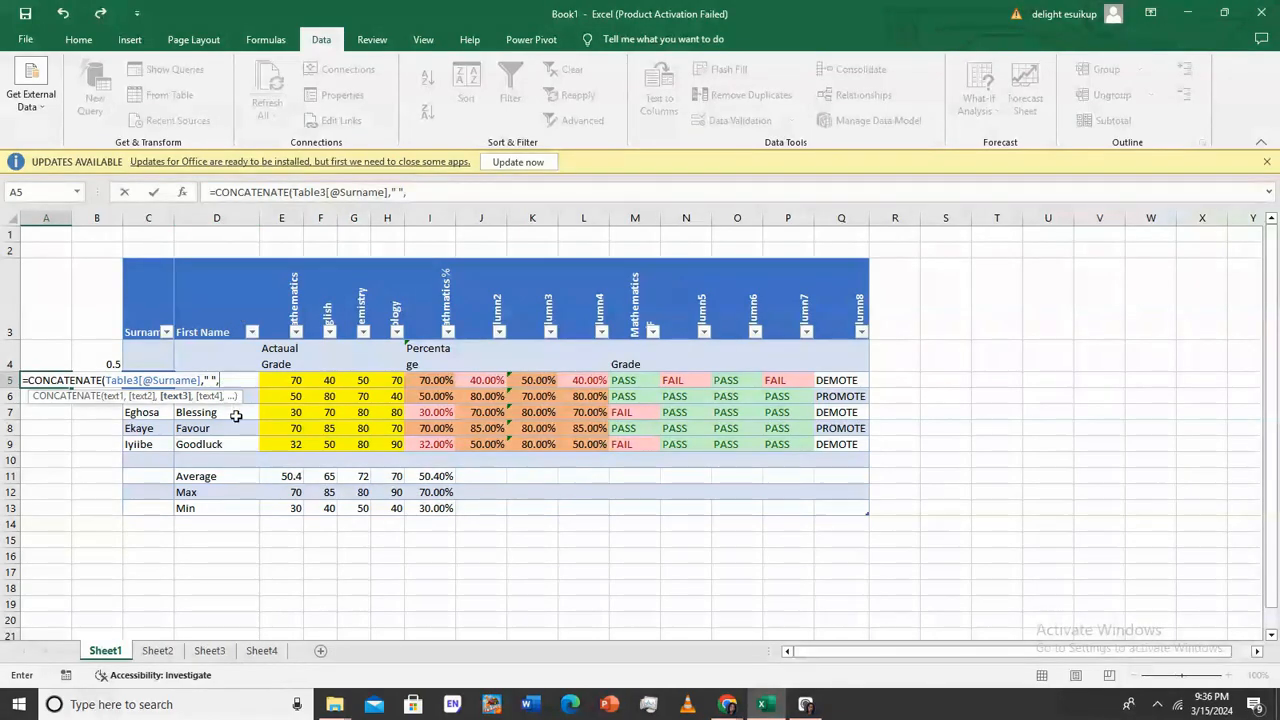
pyautogui.write('D')
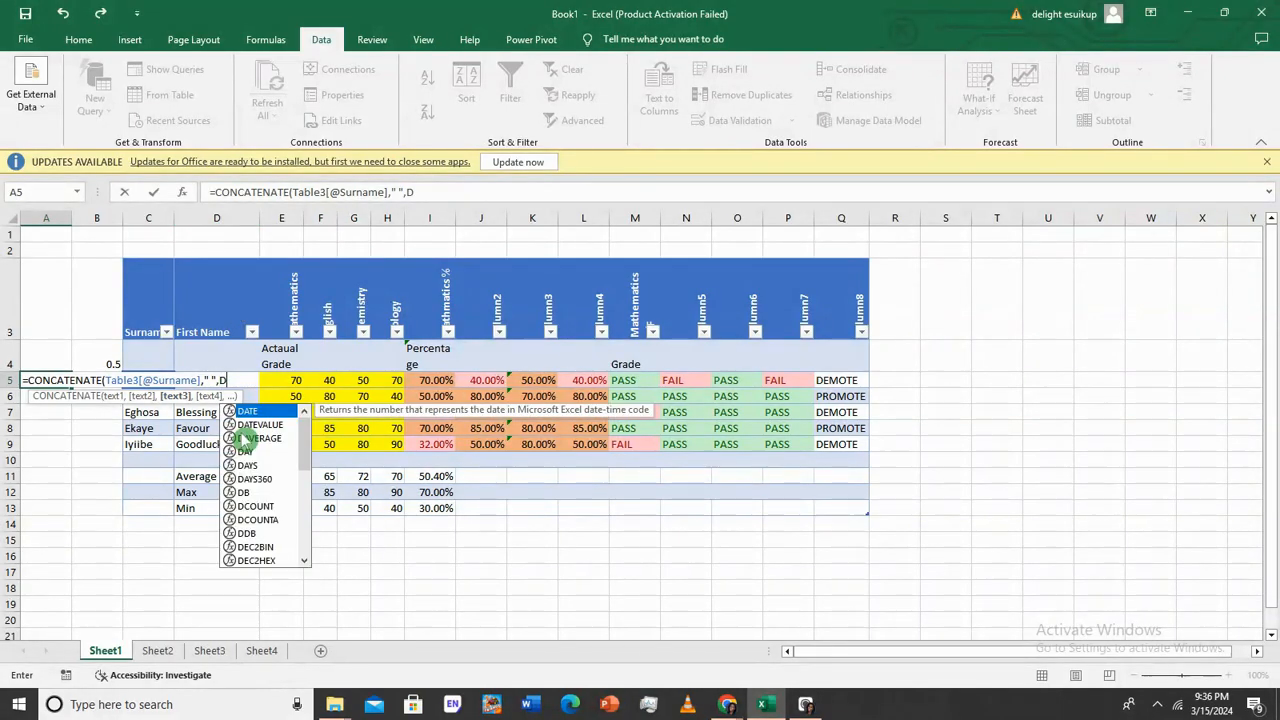
pyautogui.write('%')
pyautogui.press('BackSpace')
pyautogui.write('5')
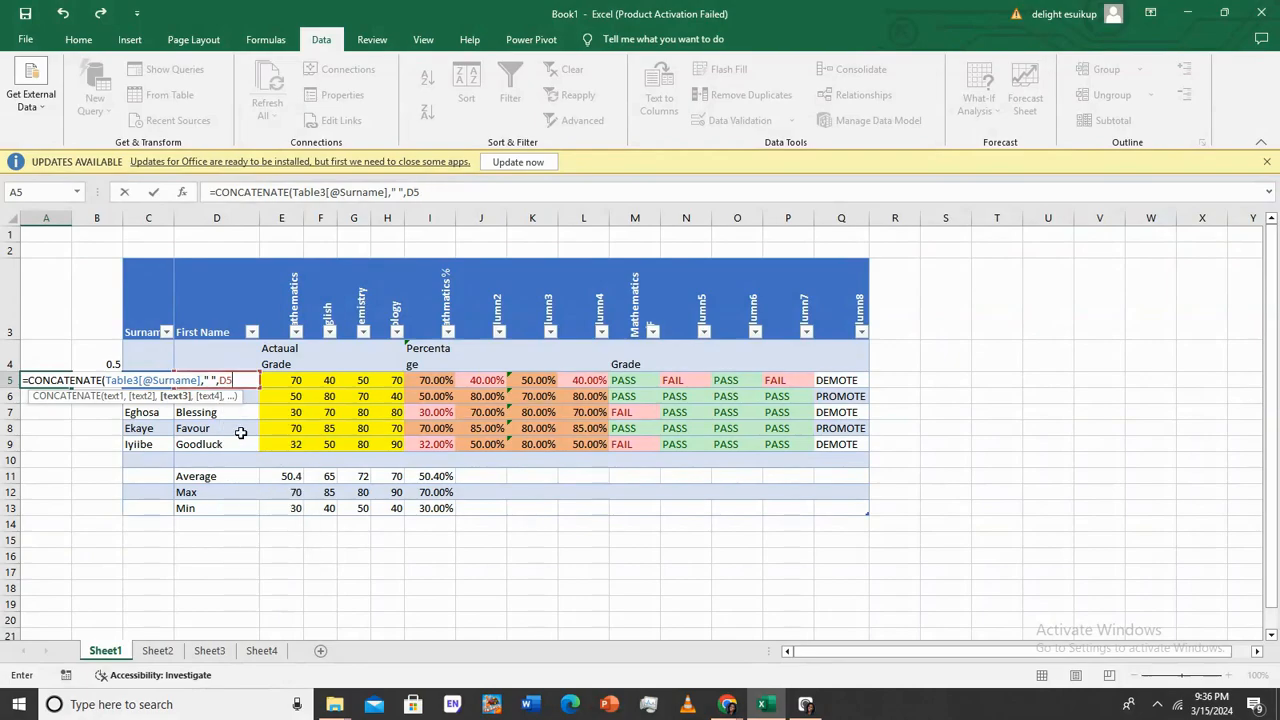
pyautogui.write(')')
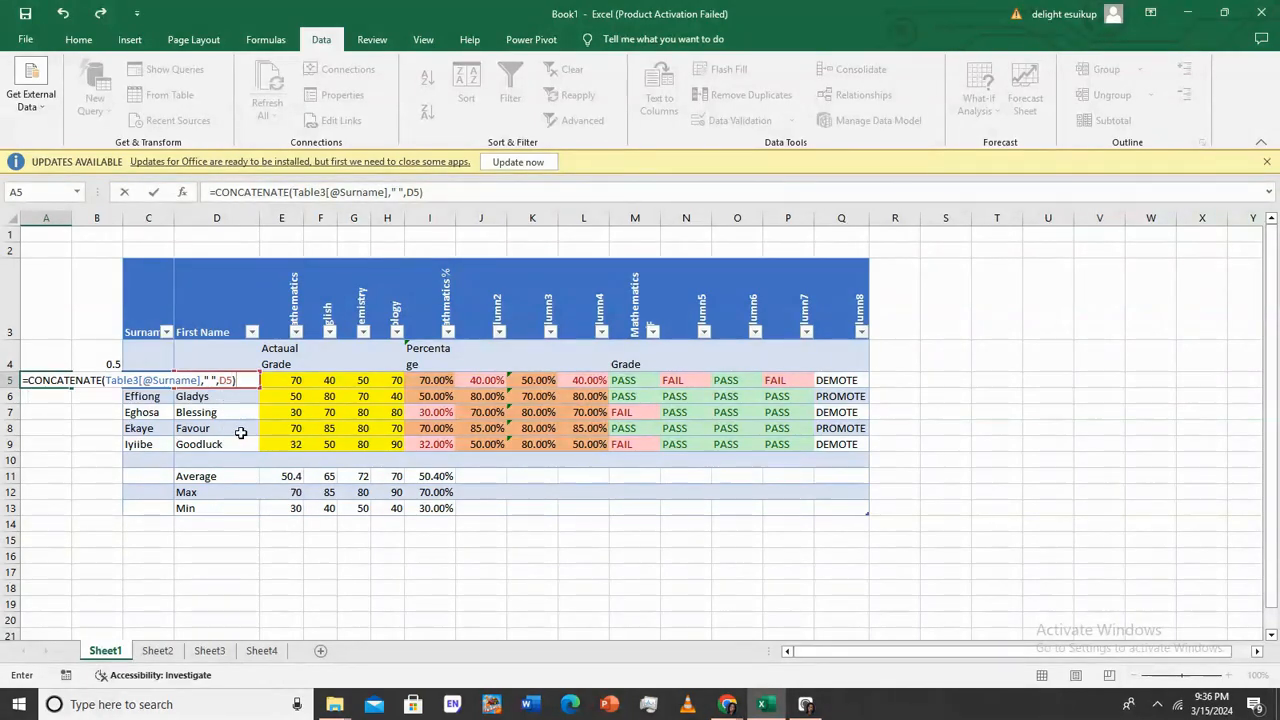
pyautogui.press('Return')
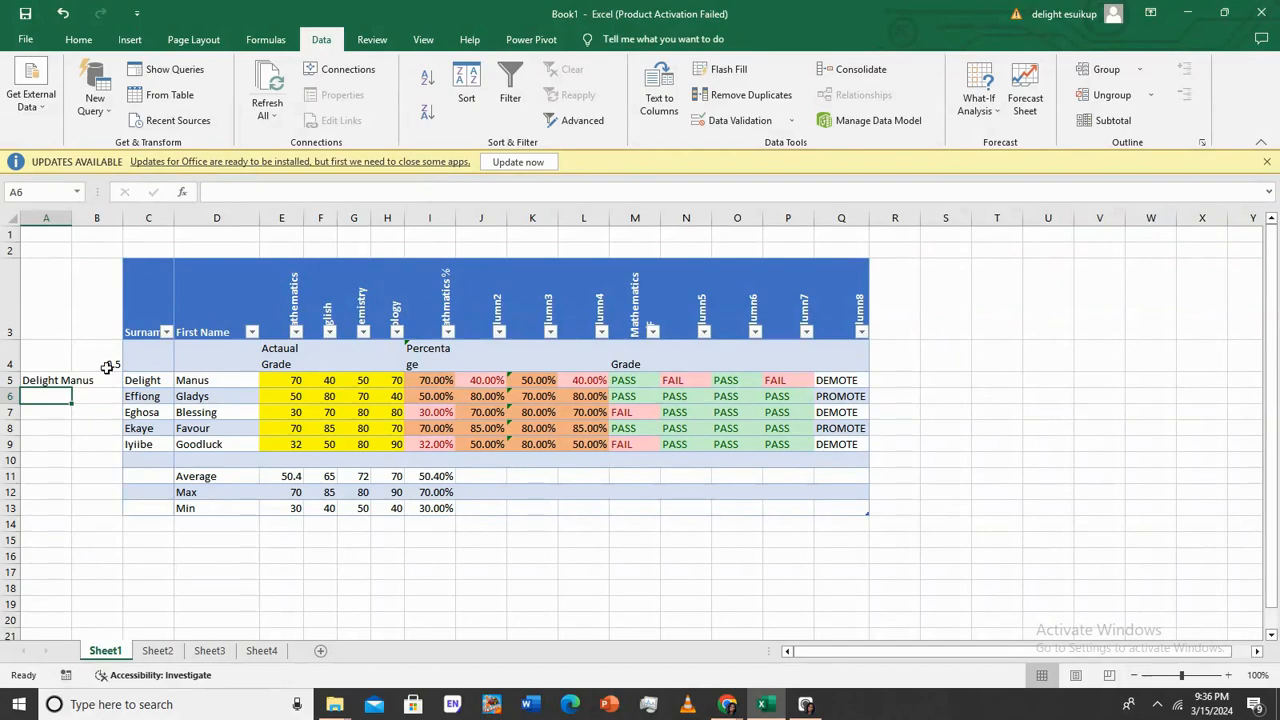
# Autofit column A and fill the A5 formula down to A23
pyautogui.doubleClick(72, 218)
pyautogui.click(92, 381)
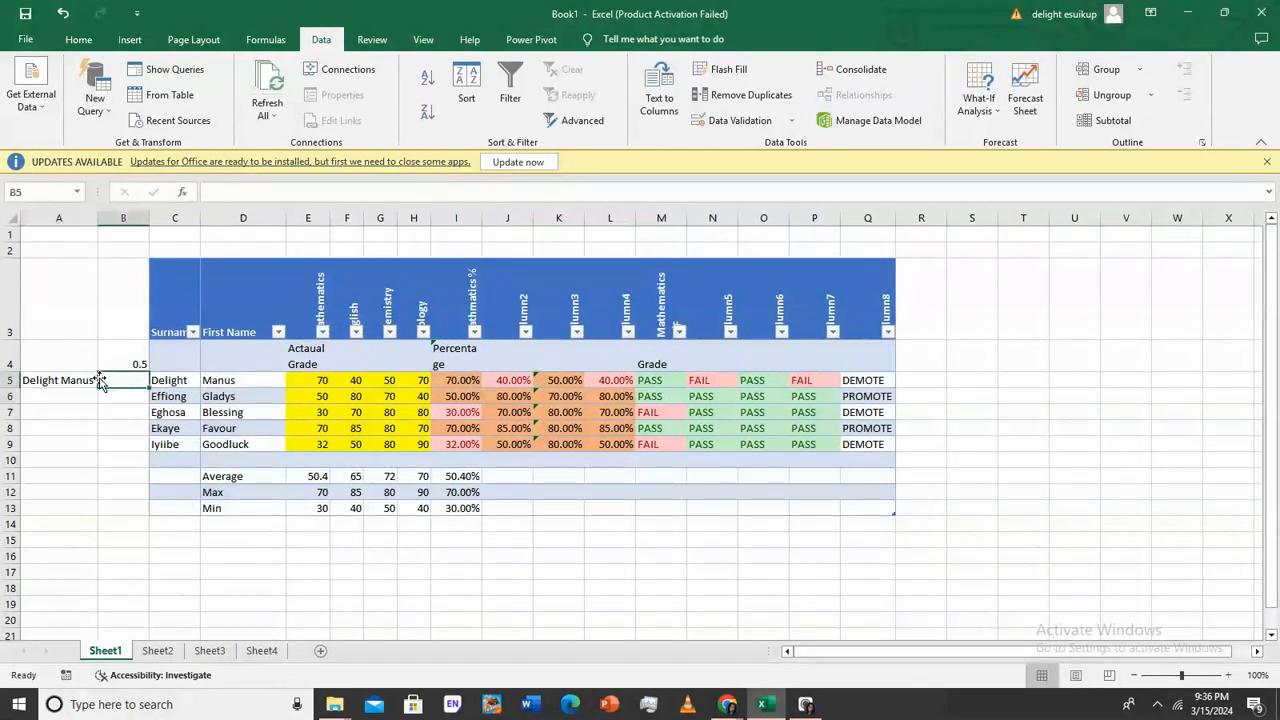
pyautogui.moveTo(98, 391); pyautogui.dragTo(60, 555)
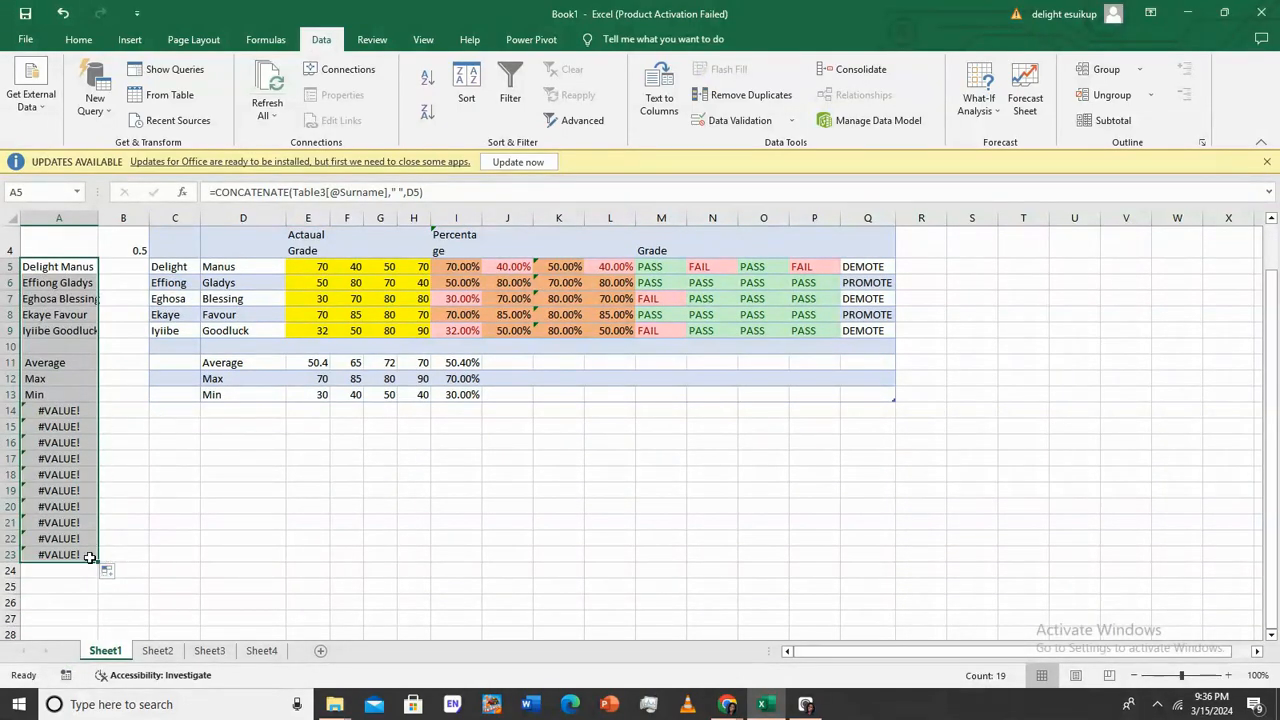
# Enter a test student's surname in C14 and first name in D14
pyautogui.click(74, 411)
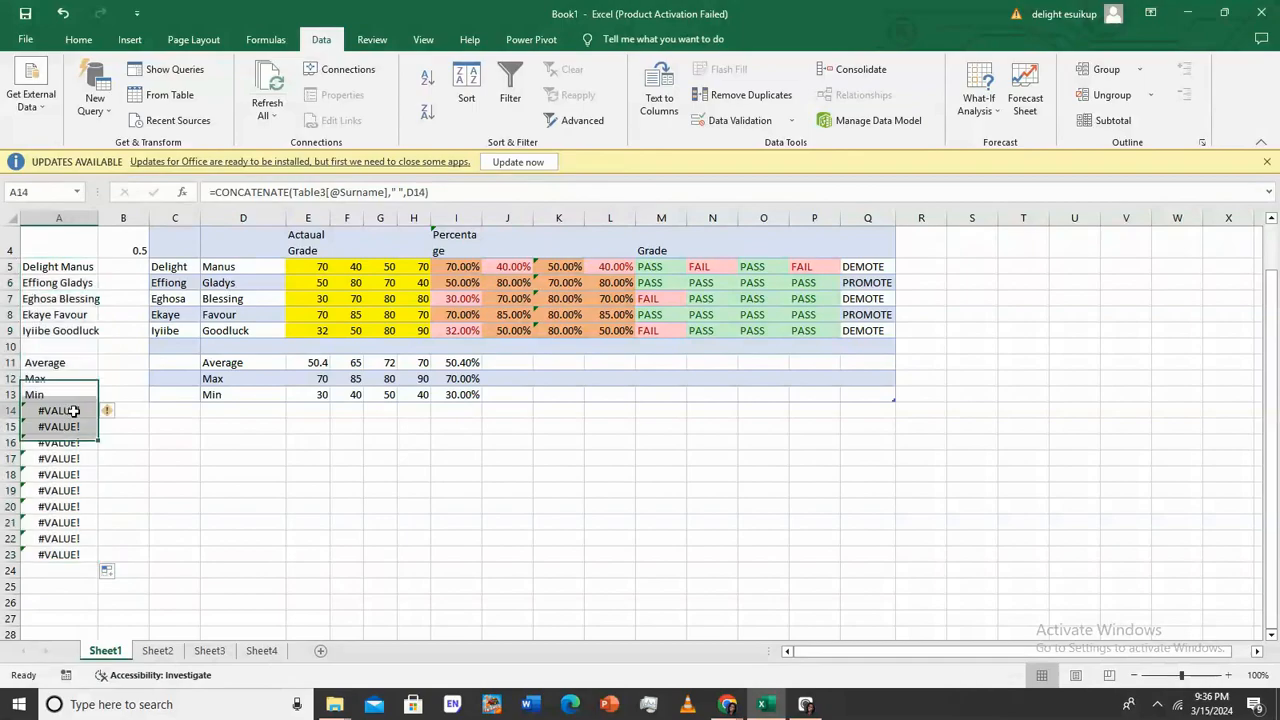
pyautogui.click(203, 411)
pyautogui.click(180, 417)
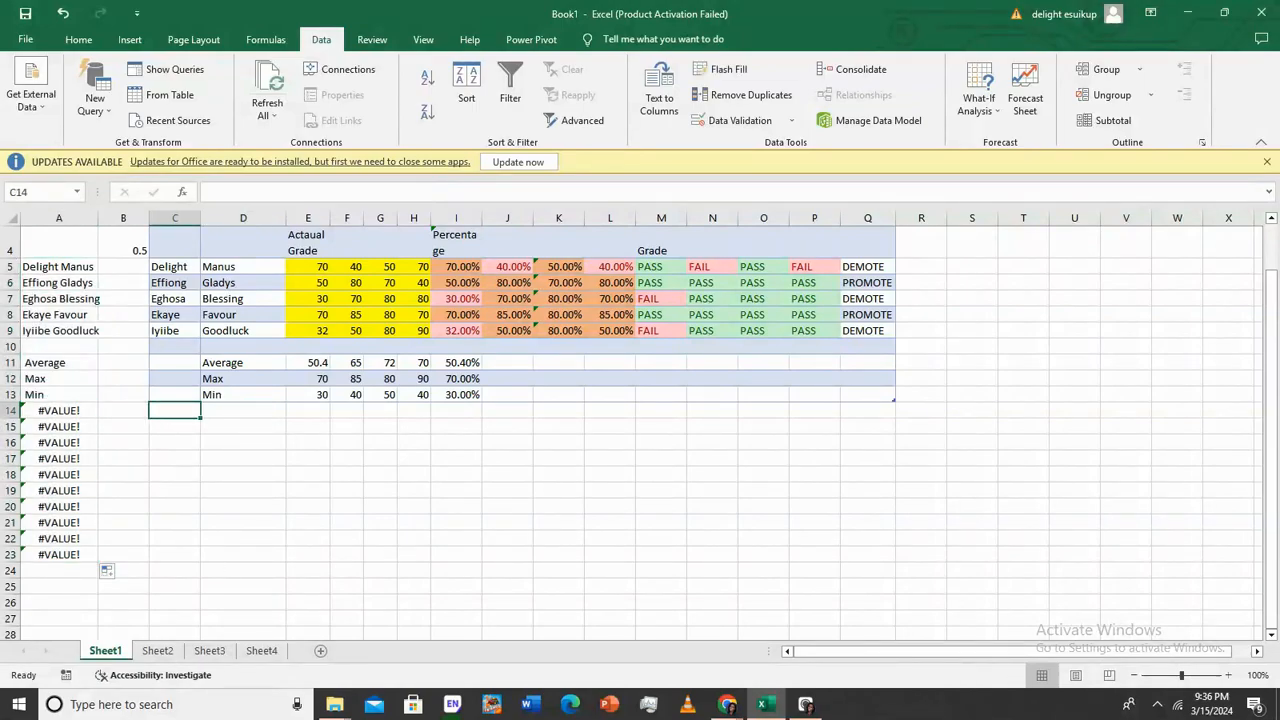
pyautogui.press('Tab')
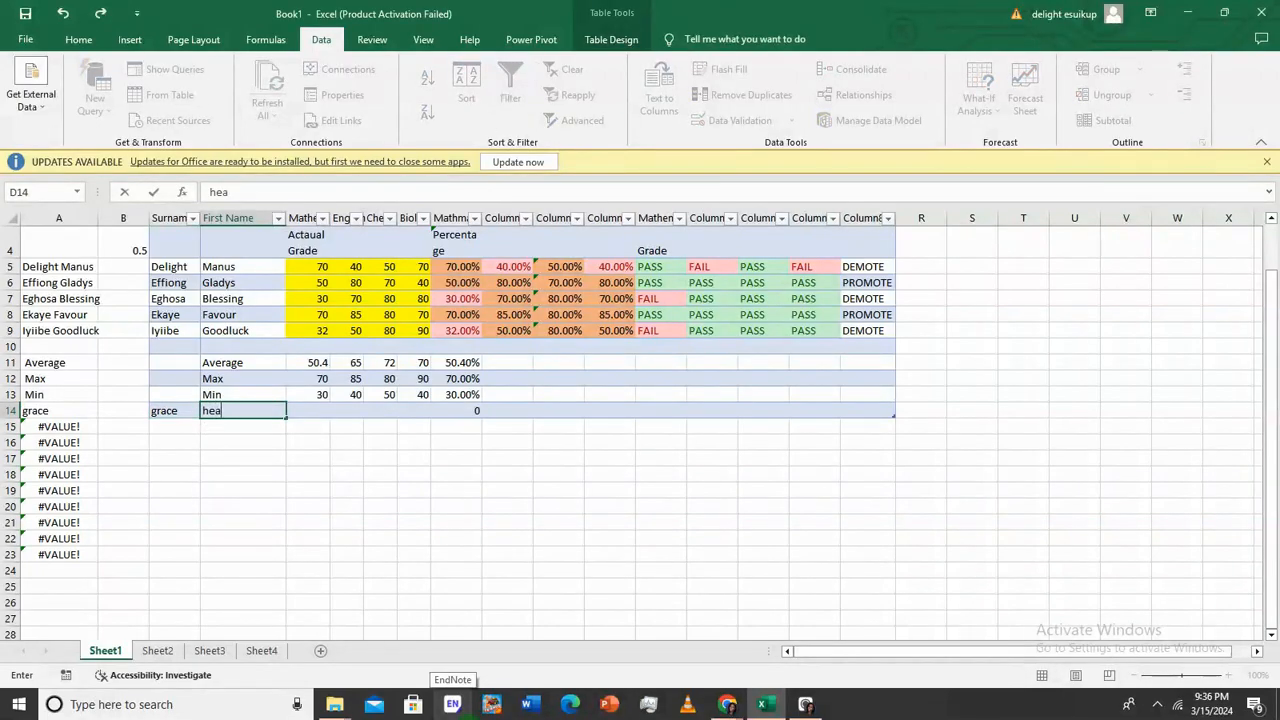
pyautogui.press('Return')
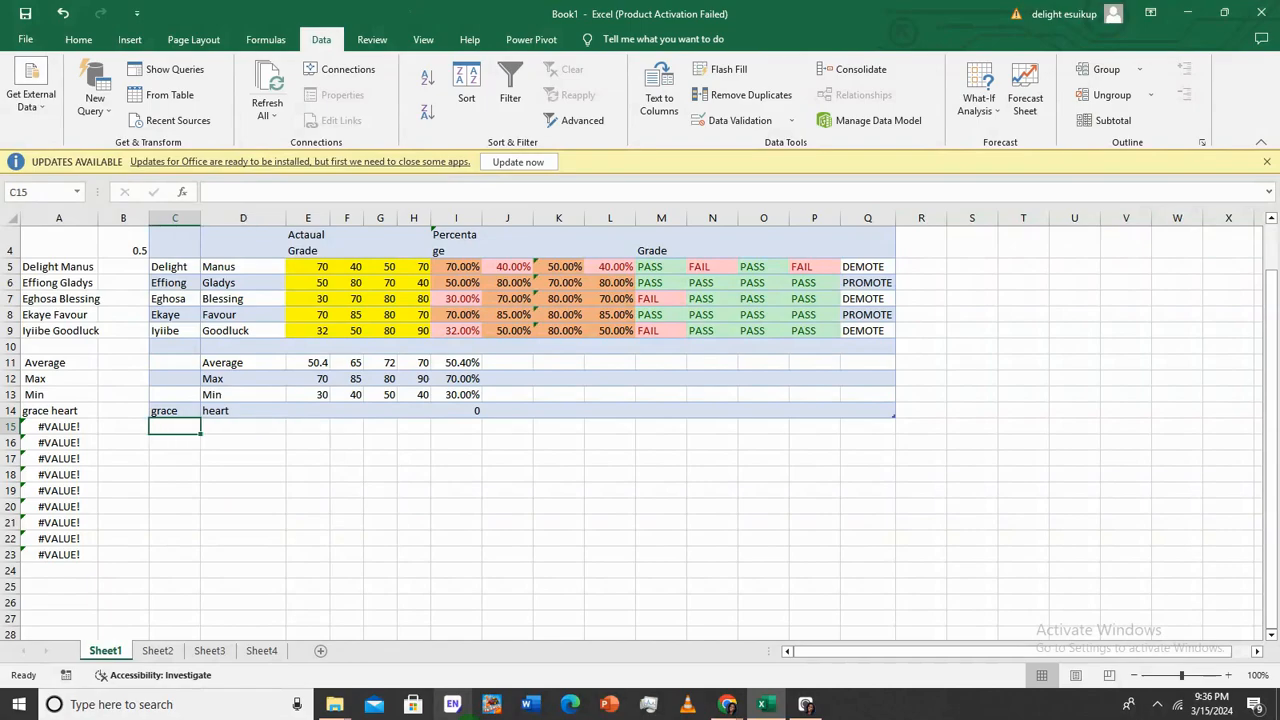
# Fill cell A2 across row 2 to column Q
pyautogui.scroll(1, 40, 260)
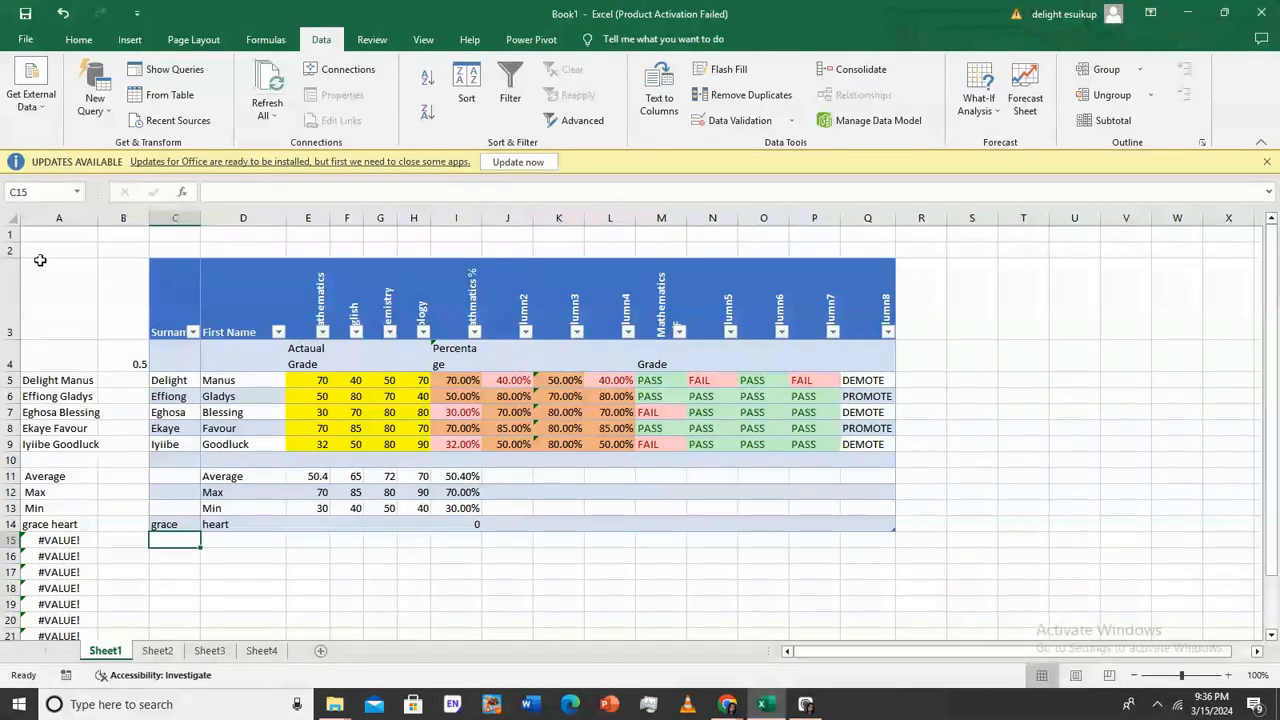
pyautogui.click(38, 251)
pyautogui.moveTo(96, 258); pyautogui.dragTo(858, 578)
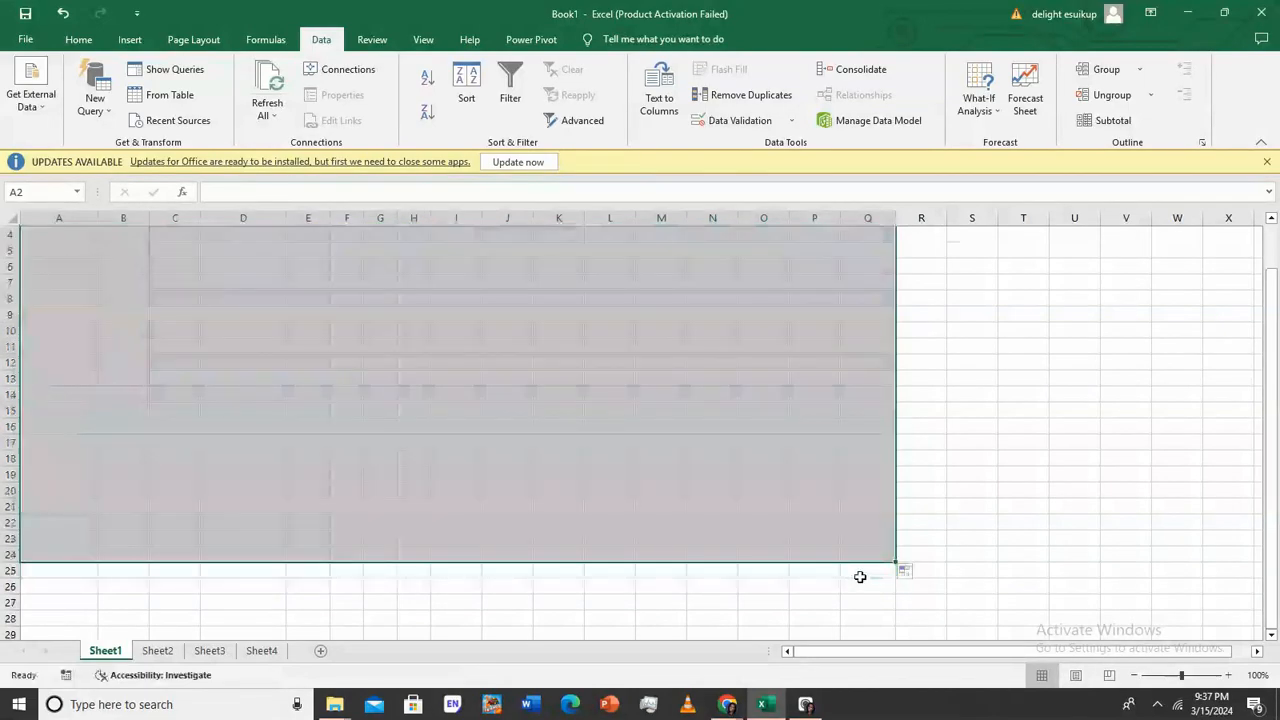
# Undo the row-2 fill with Ctrl+Z and select the empty cell T13
pyautogui.hotkey('ctrl', 'z')
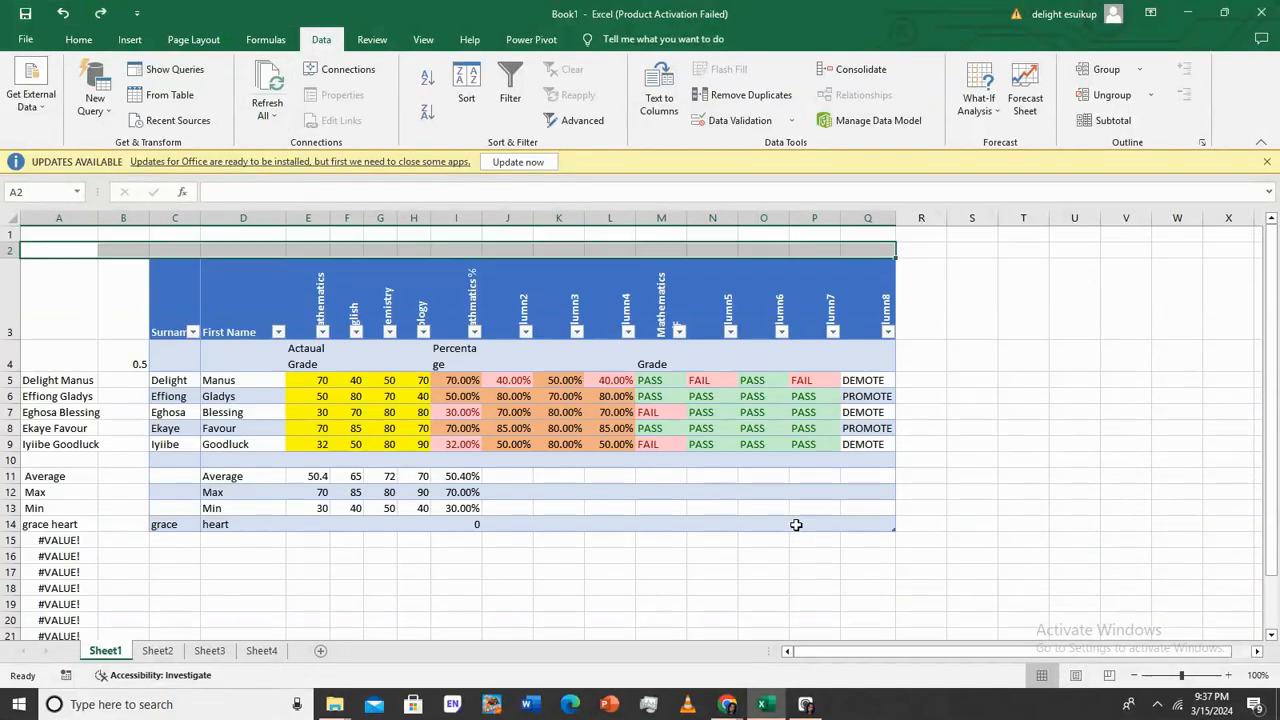
pyautogui.click(1010, 512)
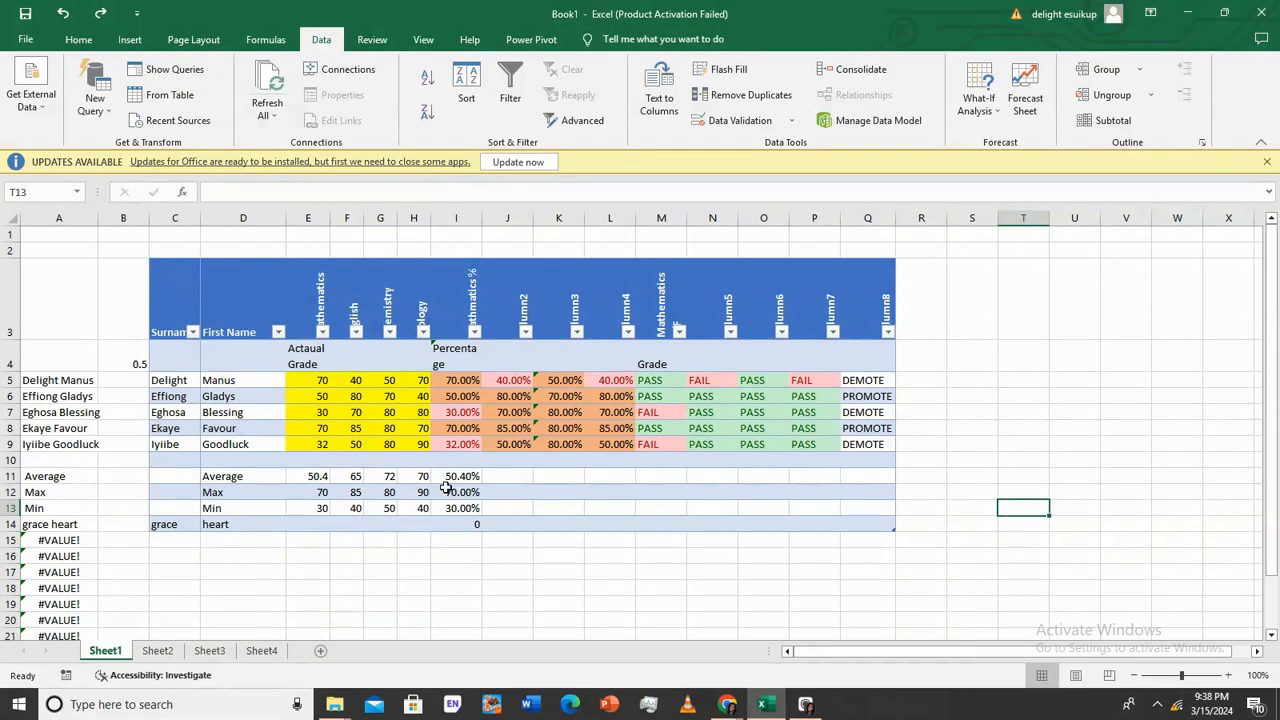
# Fill blank B15 over A15 and down to row 24 to wipe the #VALUE! errors
pyautogui.click(125, 543)
pyautogui.moveTo(149, 547); pyautogui.dragTo(40, 545)
pyautogui.moveTo(149, 547); pyautogui.dragTo(90, 572)
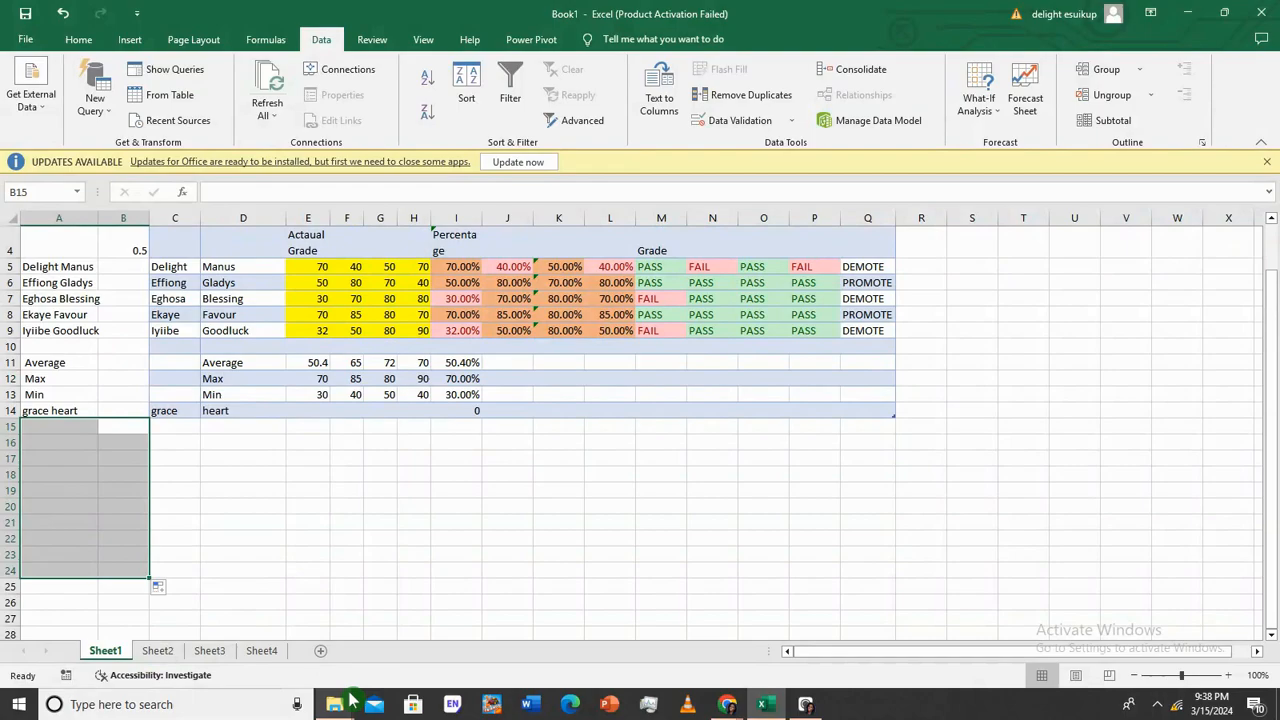
pyautogui.moveTo(337, 702)
pyautogui.moveTo(320, 587)
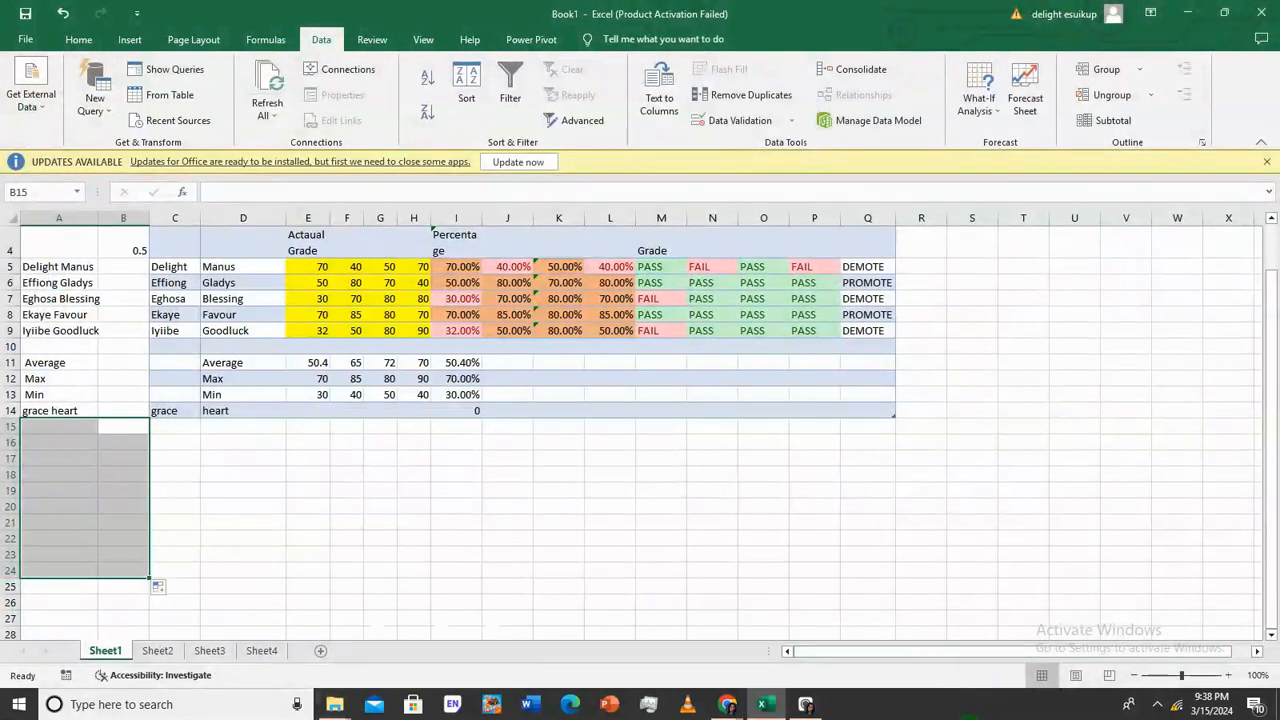
pyautogui.scroll(1, 795, 602)
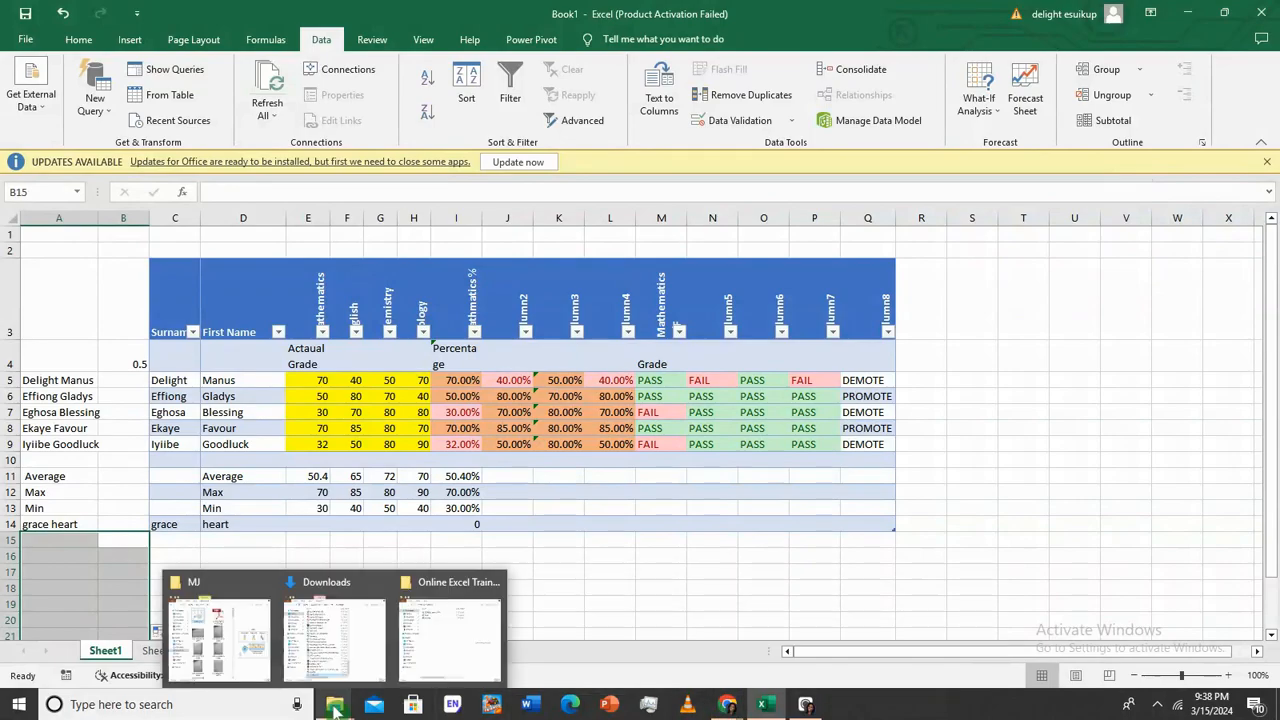
# Bring up the Online Excel Training folder in File Explorer and select the file 20240301_234150_0000
pyautogui.click(422, 640)
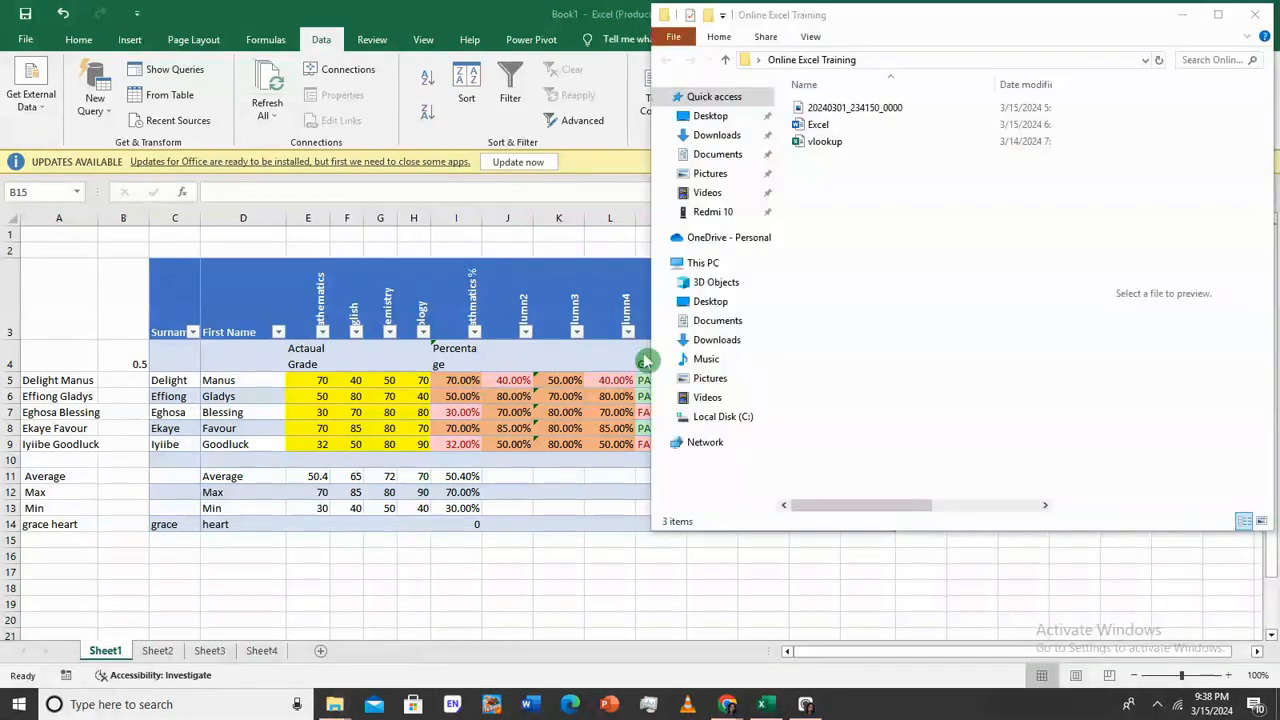
pyautogui.click(855, 111)
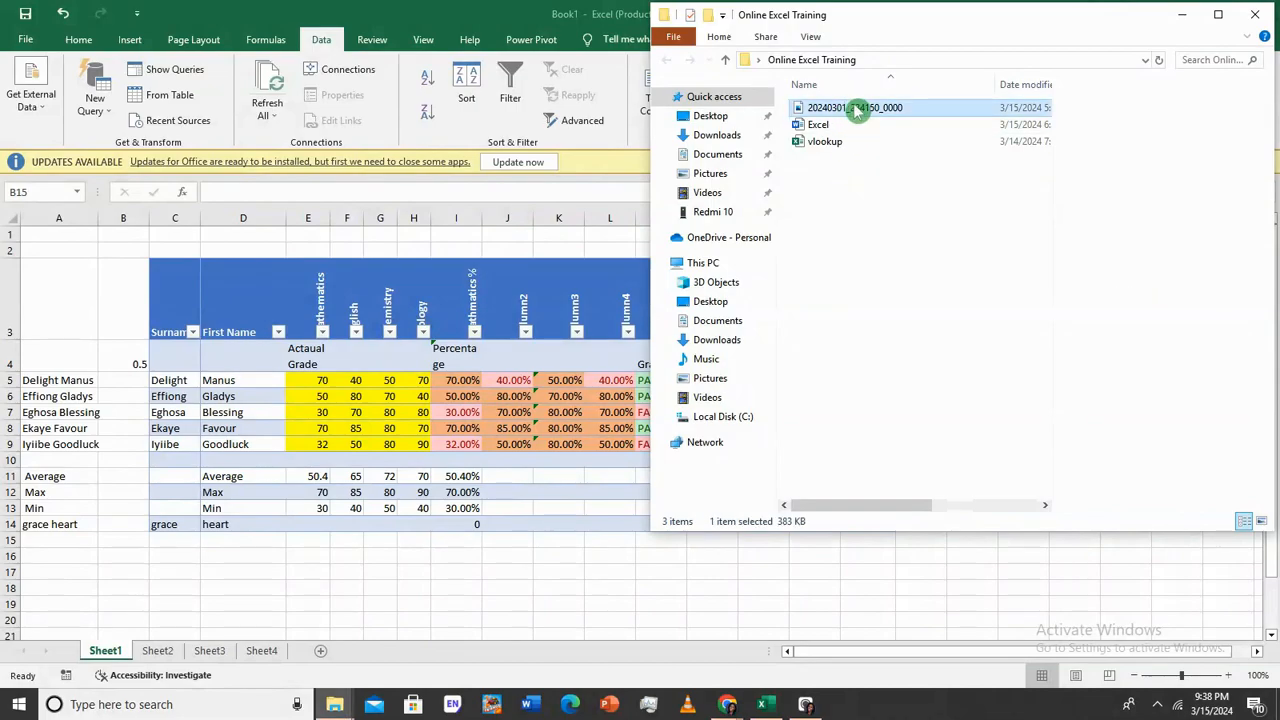